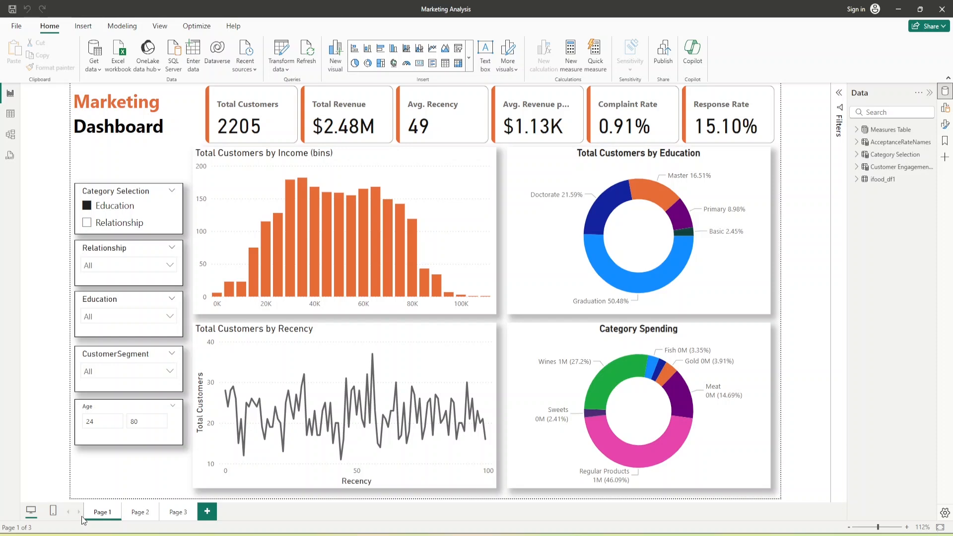
Look through Page 2, Page 3 and Page 1 of the finished Marketing Analysis report
{"action": "left_click", "coordinate": [139, 516]}
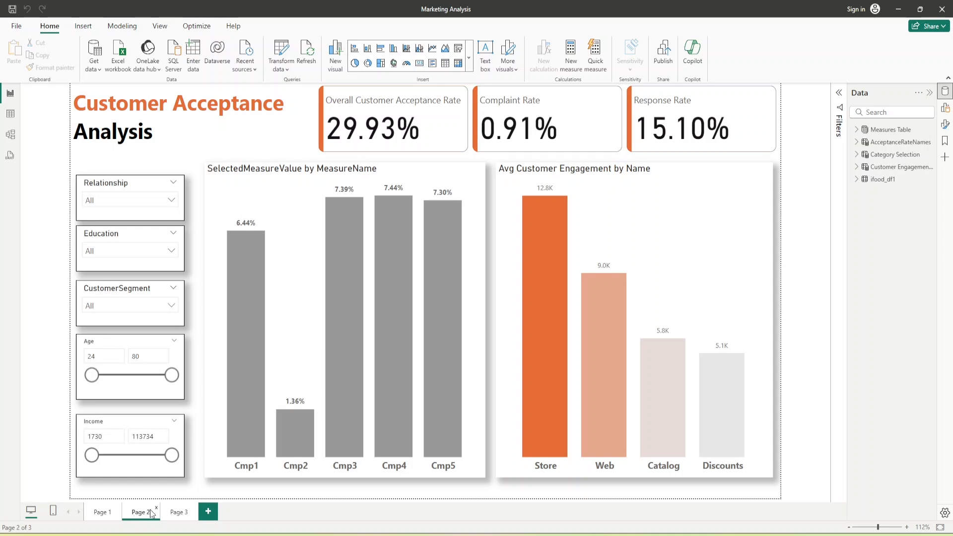
{"action": "left_click", "coordinate": [180, 513]}
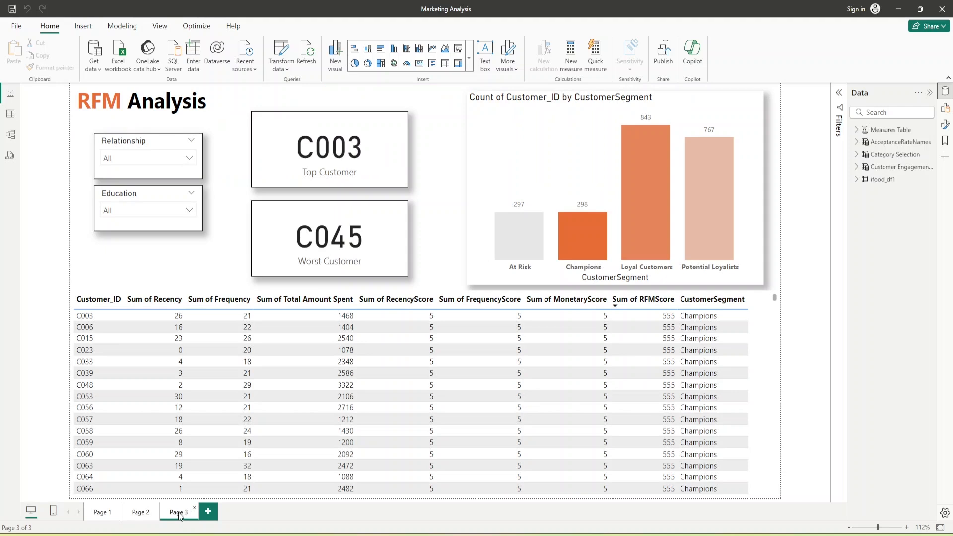
{"action": "left_click", "coordinate": [109, 514]}
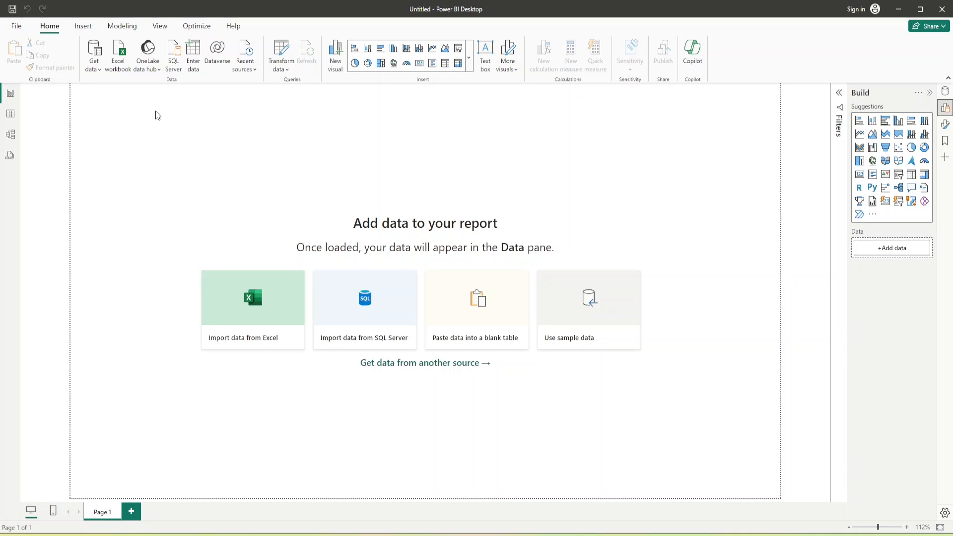
Import the ifood_df1 table from the Project Excel workbook and open it for transformation in Power Query Editor
{"action": "left_click", "coordinate": [92, 70]}
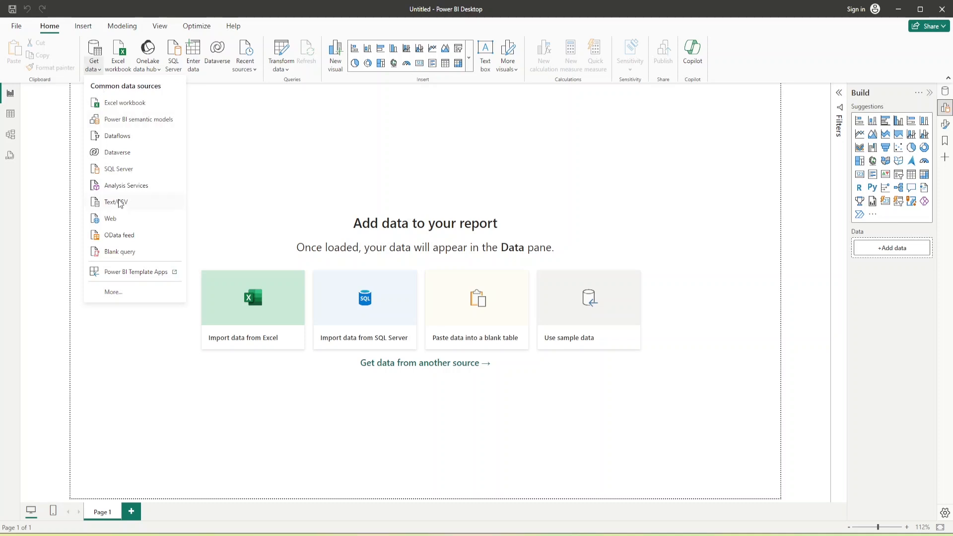
{"action": "left_click", "coordinate": [126, 107]}
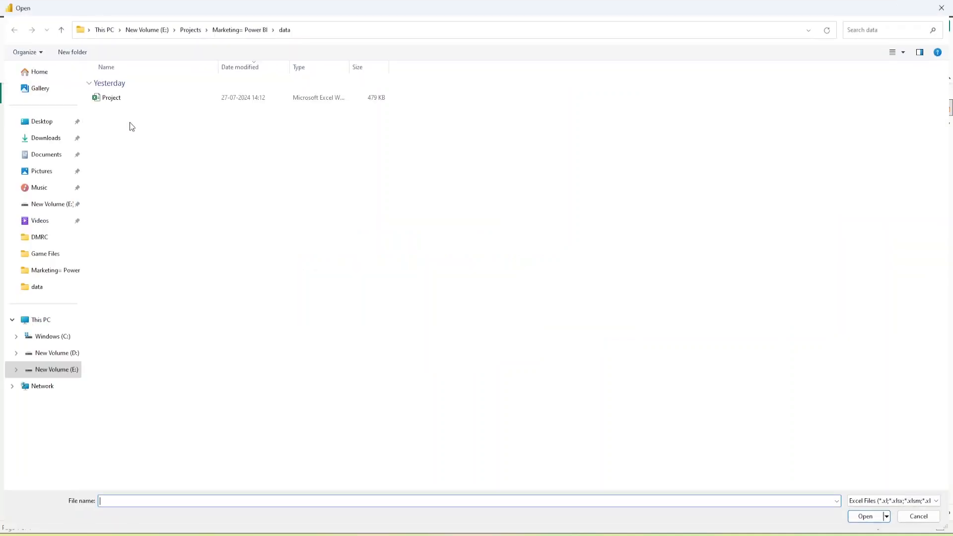
{"action": "left_click", "coordinate": [141, 100]}
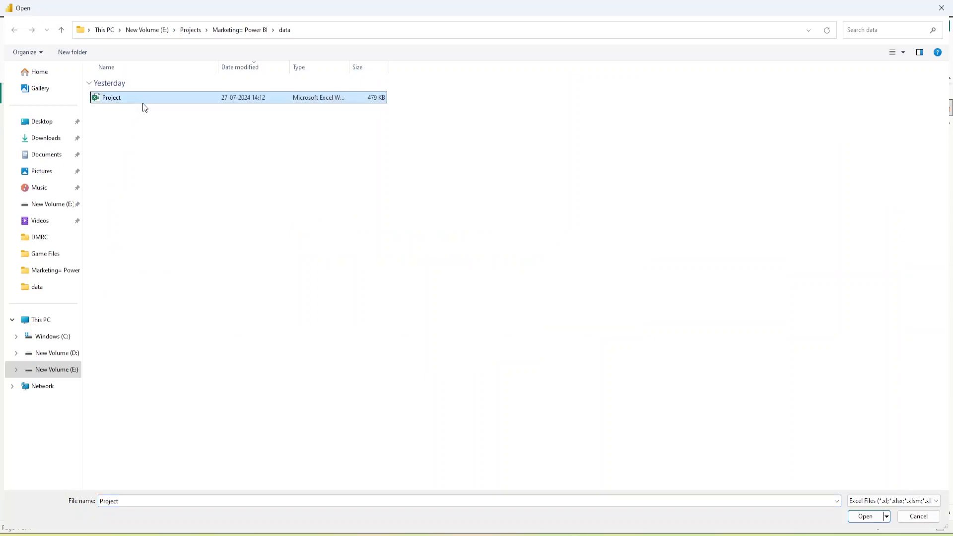
{"action": "left_click", "coordinate": [865, 516]}
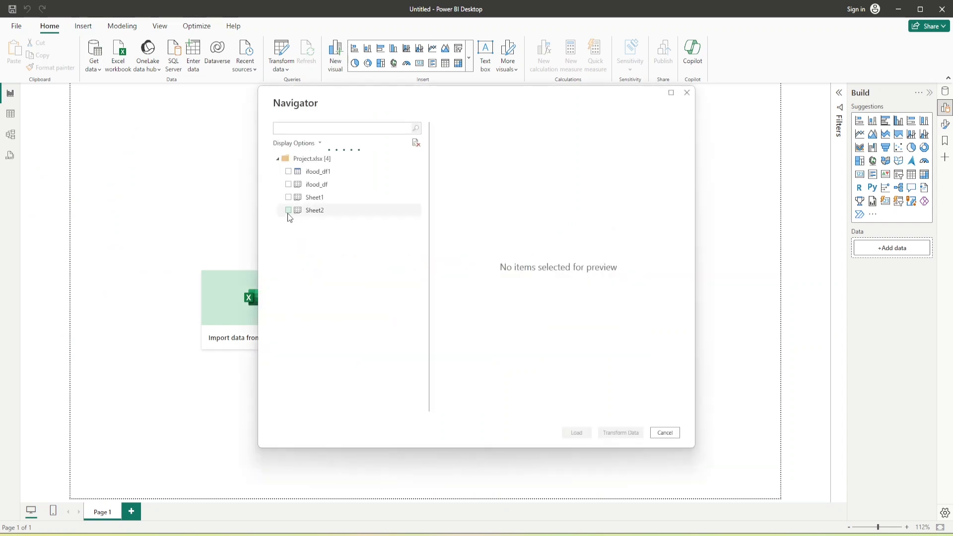
{"action": "left_click", "coordinate": [290, 175]}
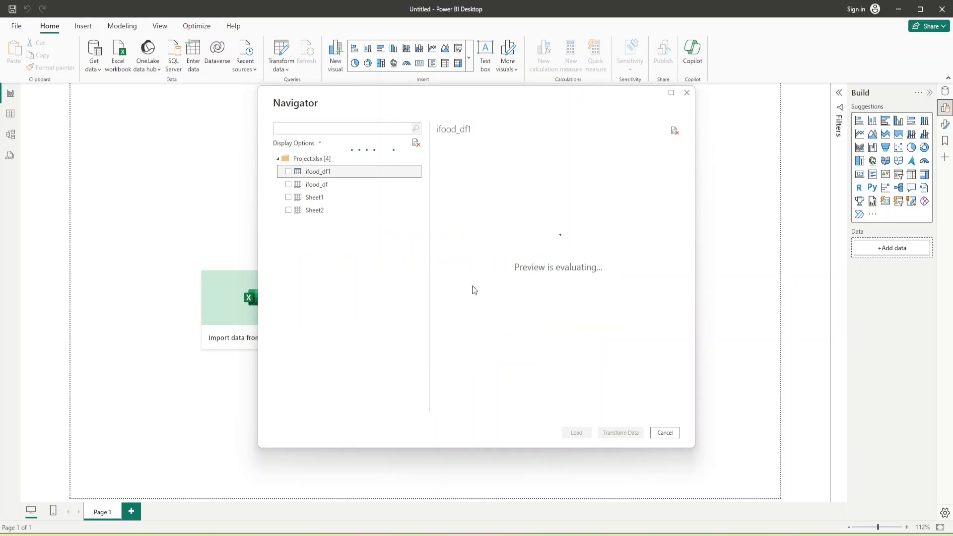
{"action": "left_click", "coordinate": [288, 172]}
{"action": "left_click", "coordinate": [603, 432]}
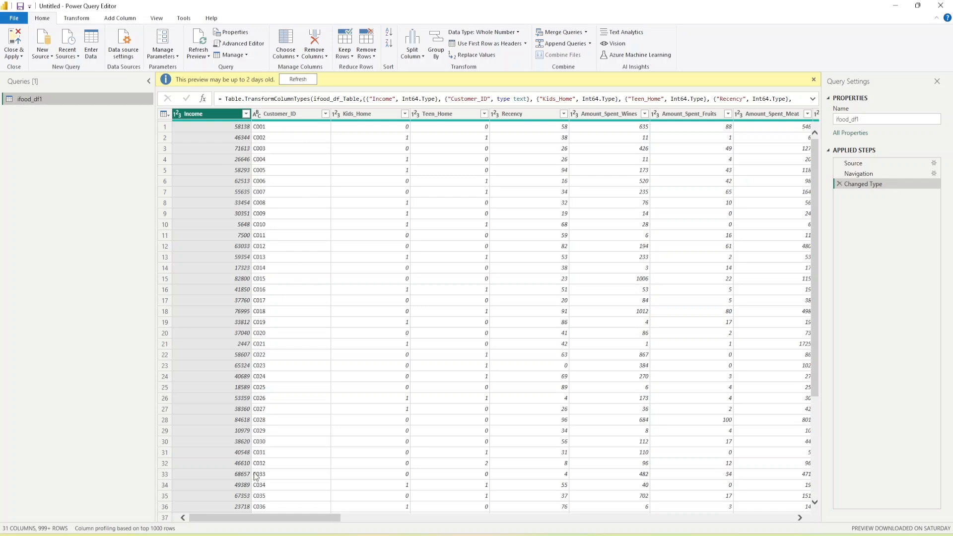
Review the ifood_df1 columns through AcceptedCmpOverall, and close the query editor with the query applied
{"action": "left_click_drag", "start_coordinate": [261, 519], "coordinate": [433, 526]}
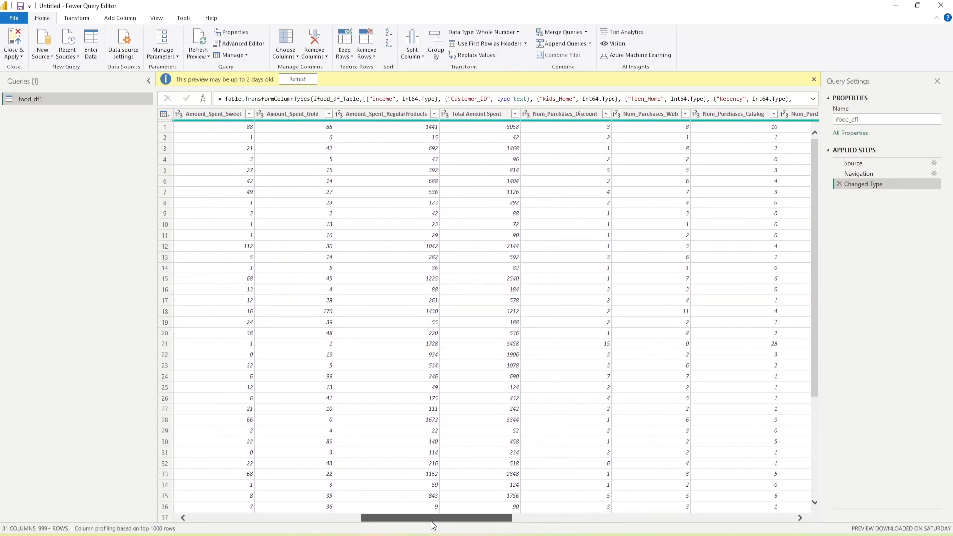
{"action": "left_click_drag", "start_coordinate": [432, 525], "coordinate": [718, 517]}
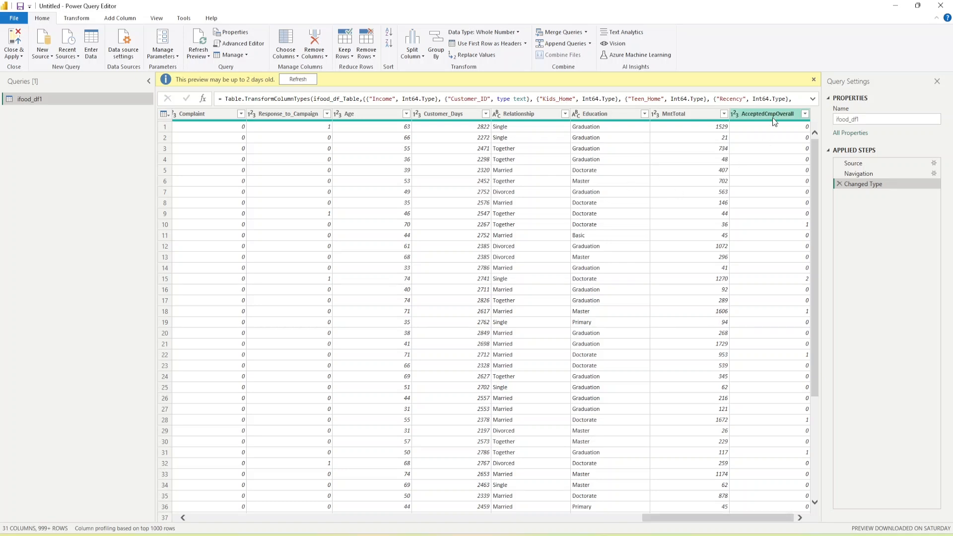
{"action": "left_click", "coordinate": [14, 56]}
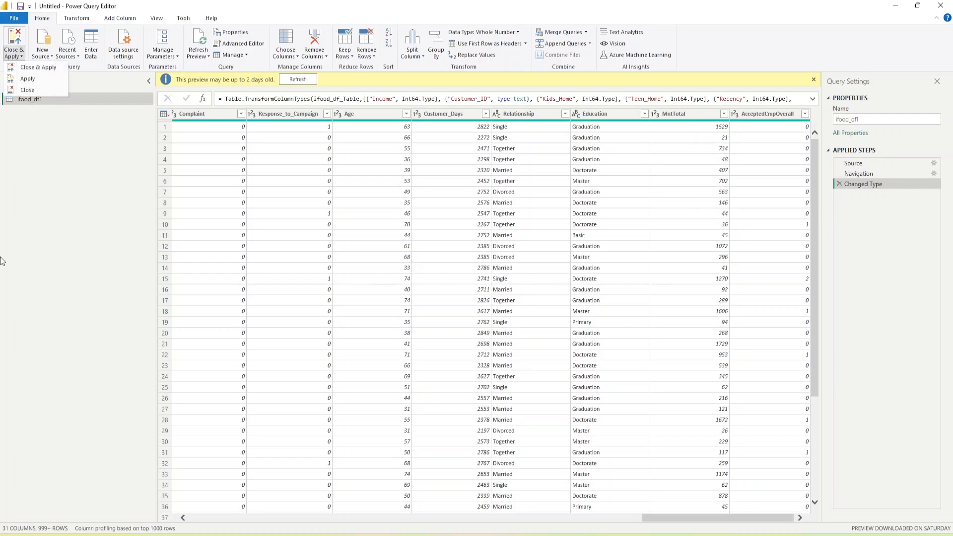
{"action": "left_click", "coordinate": [39, 68]}
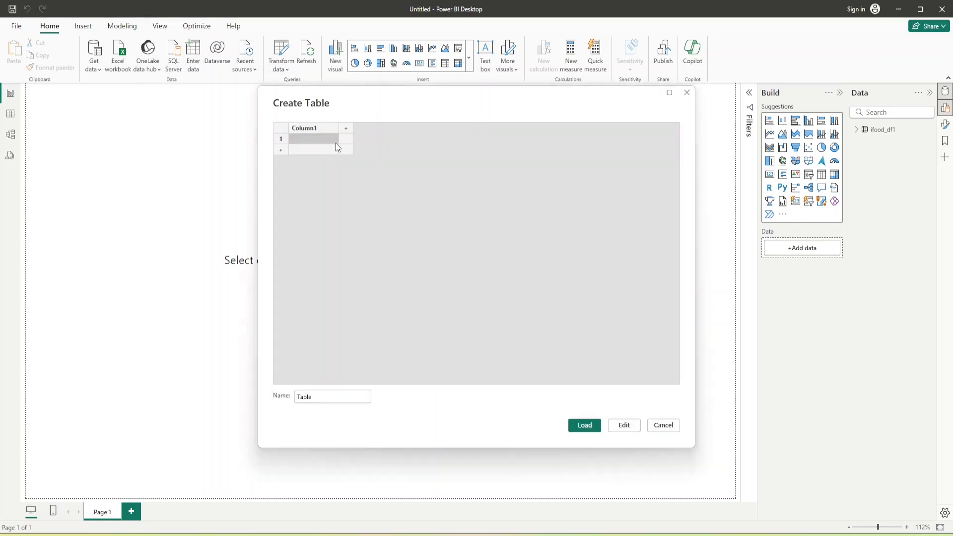
Name the new blank table Measures Table and load it into the model
{"action": "left_click", "coordinate": [298, 397]}
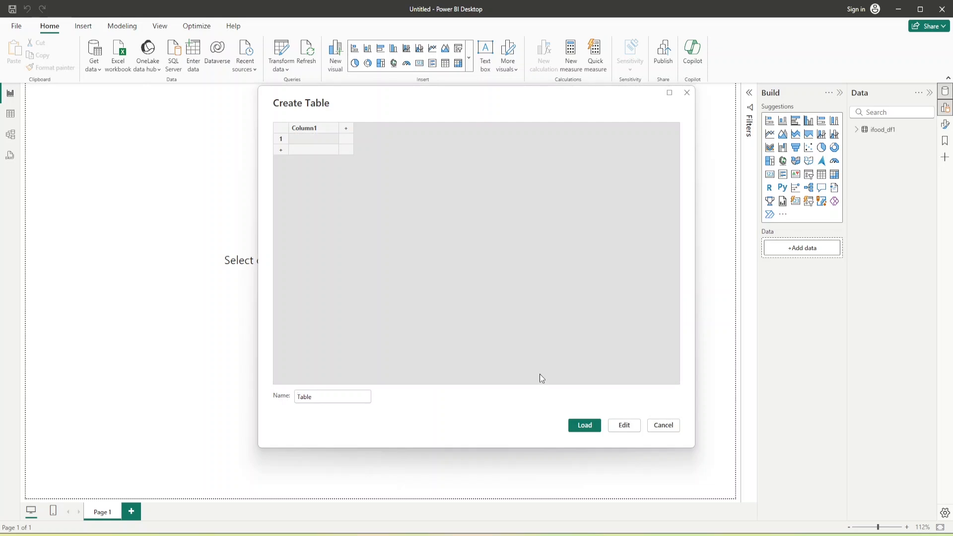
{"action": "type", "text": "Measures"}
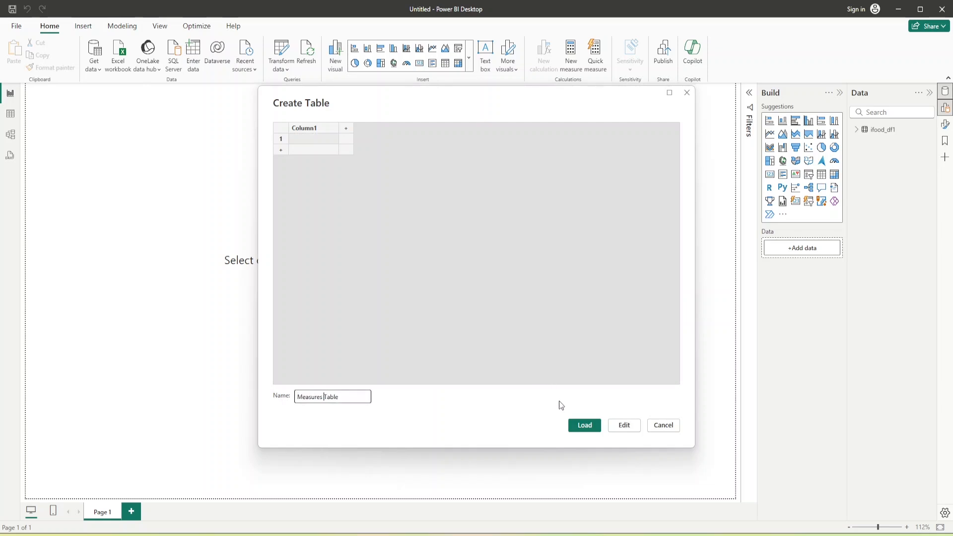
{"action": "left_click", "coordinate": [587, 429]}
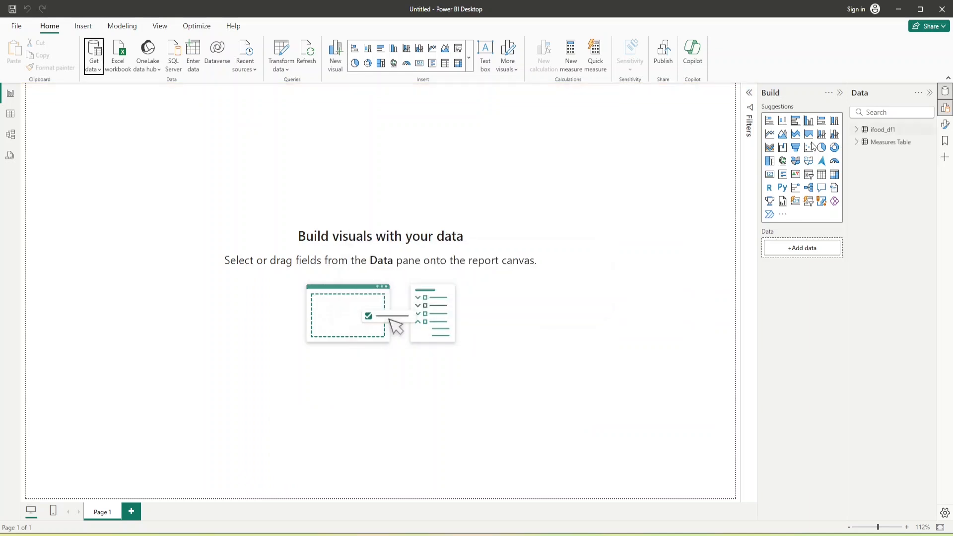
Inspect the loaded ifood_df1 rows in the table view and return to the report view
{"action": "left_click", "coordinate": [10, 115]}
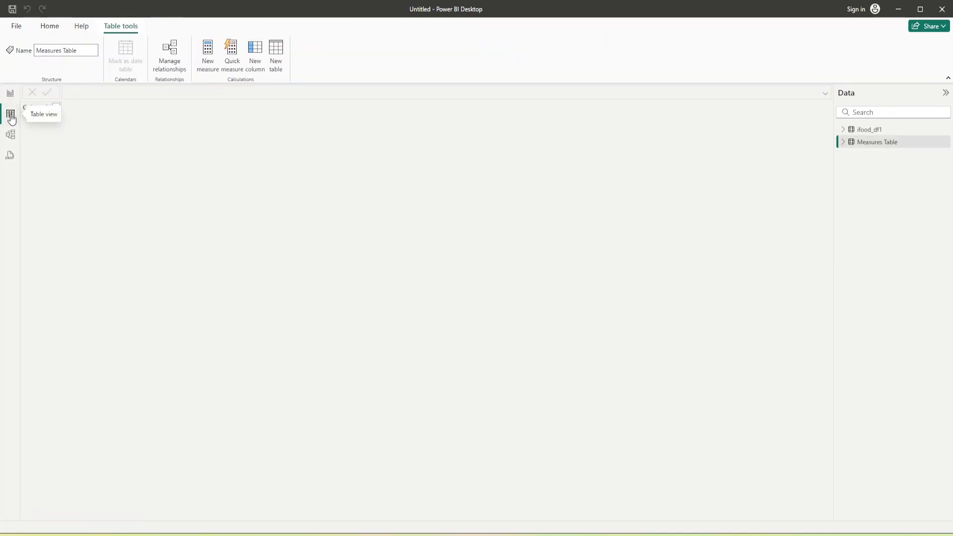
{"action": "left_click", "coordinate": [855, 130]}
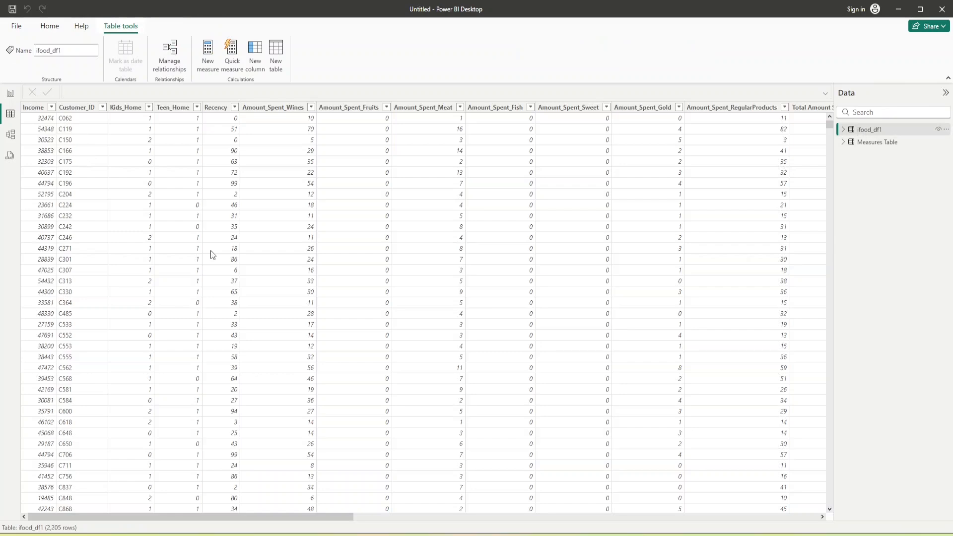
{"action": "left_click_drag", "start_coordinate": [223, 517], "coordinate": [107, 493]}
{"action": "left_click", "coordinate": [14, 92]}
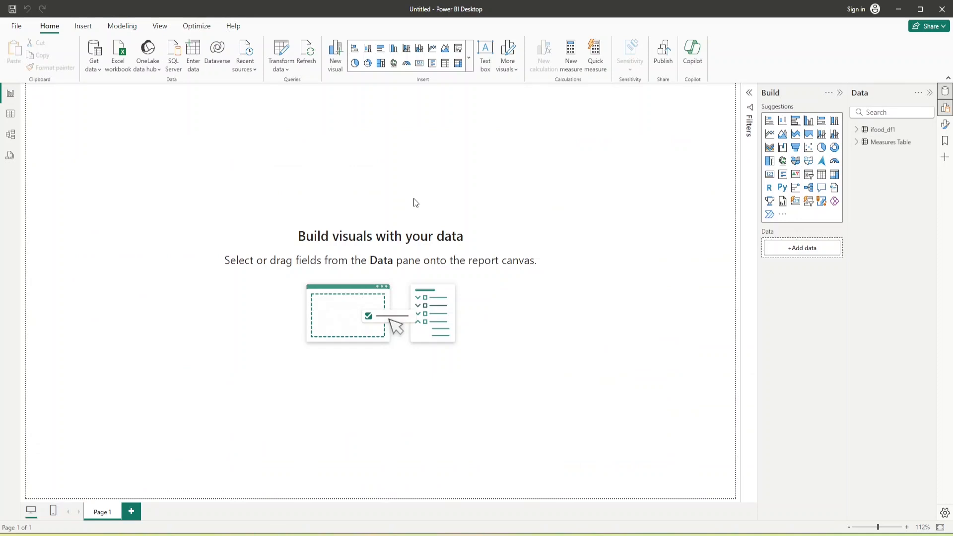
Add a new measure to Measures Table and prepare its formula for editing
{"action": "left_click", "coordinate": [858, 143]}
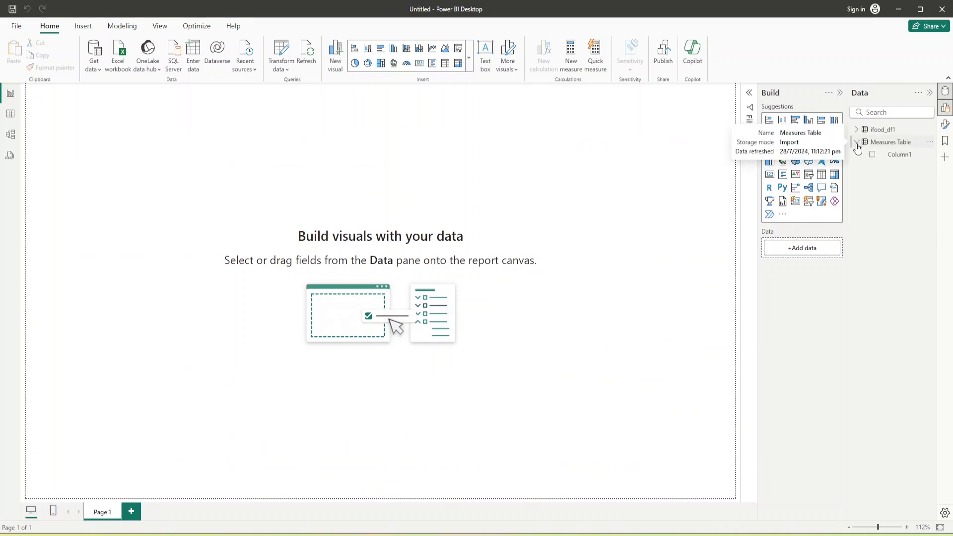
{"action": "right_click", "coordinate": [889, 144]}
{"action": "key", "text": "Escape"}
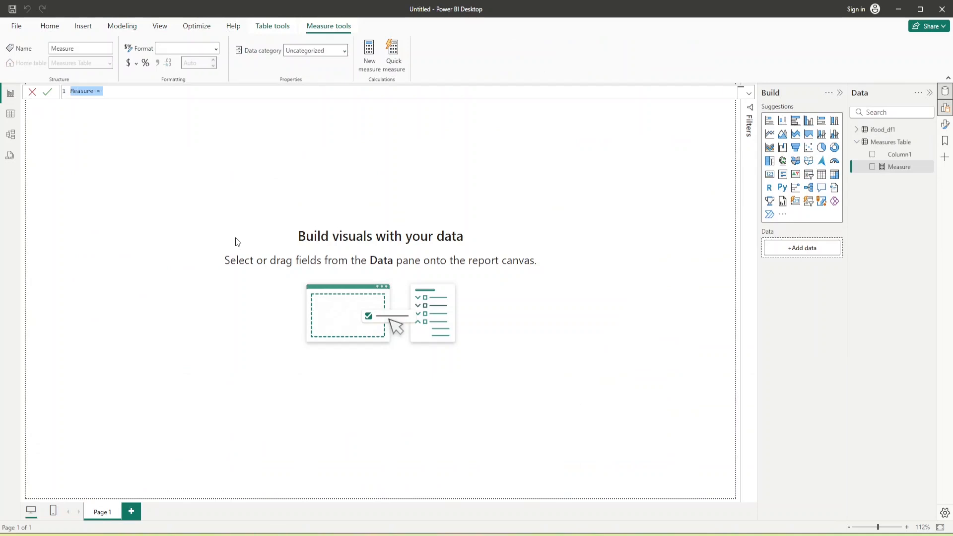
{"action": "scroll", "coordinate": [235, 238], "scroll_direction": "up", "scroll_amount": 2}
{"action": "left_click", "coordinate": [121, 93]}
{"action": "scroll", "coordinate": [121, 93], "scroll_direction": "up", "scroll_amount": 3}
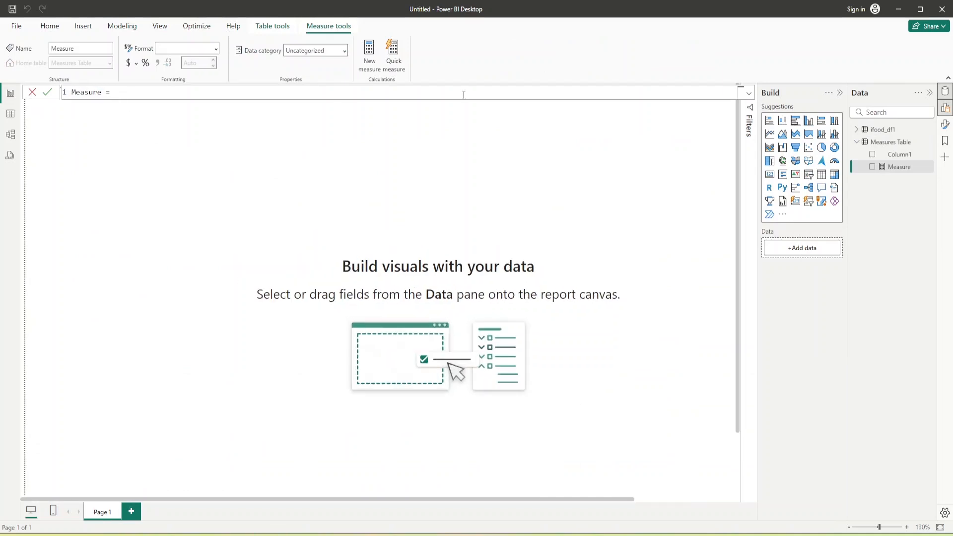
Define the measure as Total Customers = DISTINCTCOUNT(ifood_df1[Customer_ID])
{"action": "key", "text": "ctrl+a"}
{"action": "key", "text": "BackSpace"}
{"action": "type", "text": "Total Customer"}
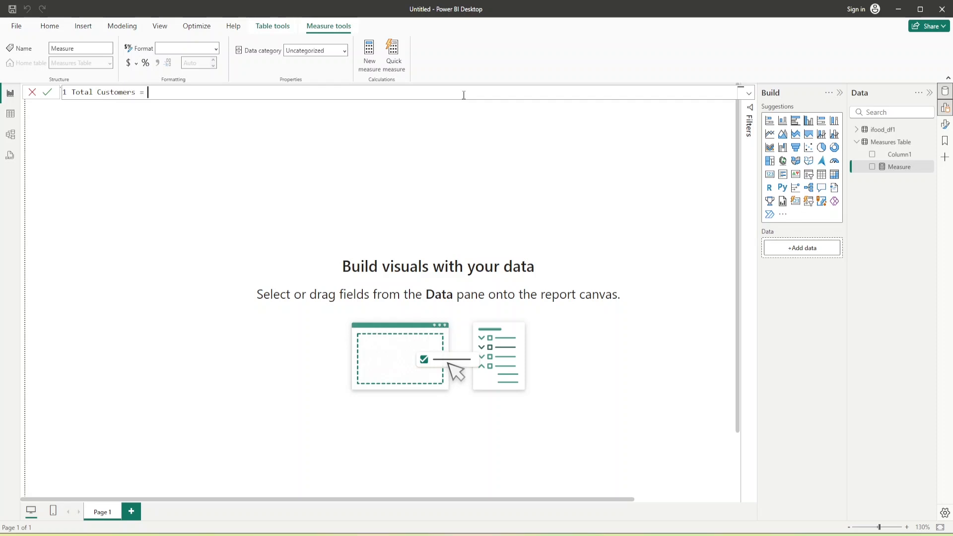
{"action": "type", "text": "s = DI"}
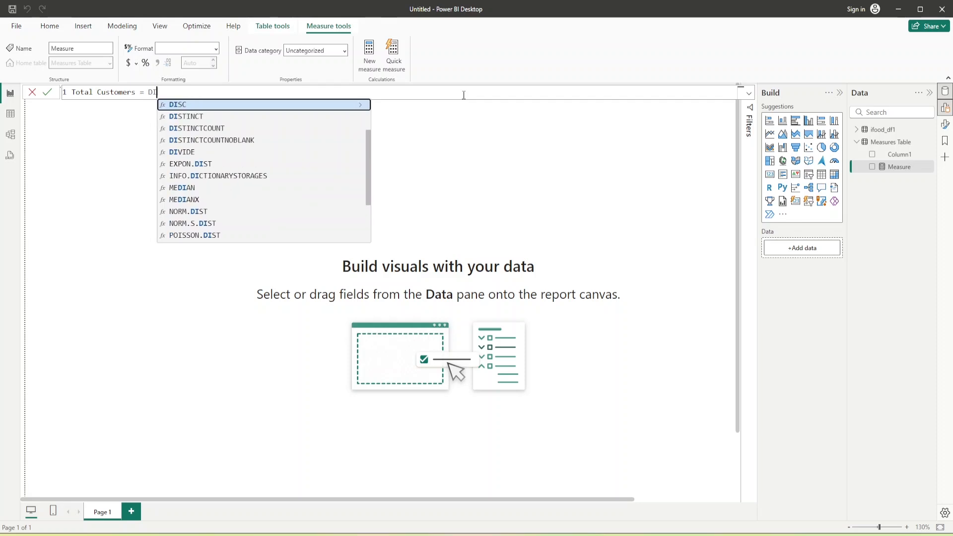
{"action": "key", "text": "Down"}
{"action": "key", "text": "Down"}
{"action": "key", "text": "Tab"}
{"action": "type", "text": "cu"}
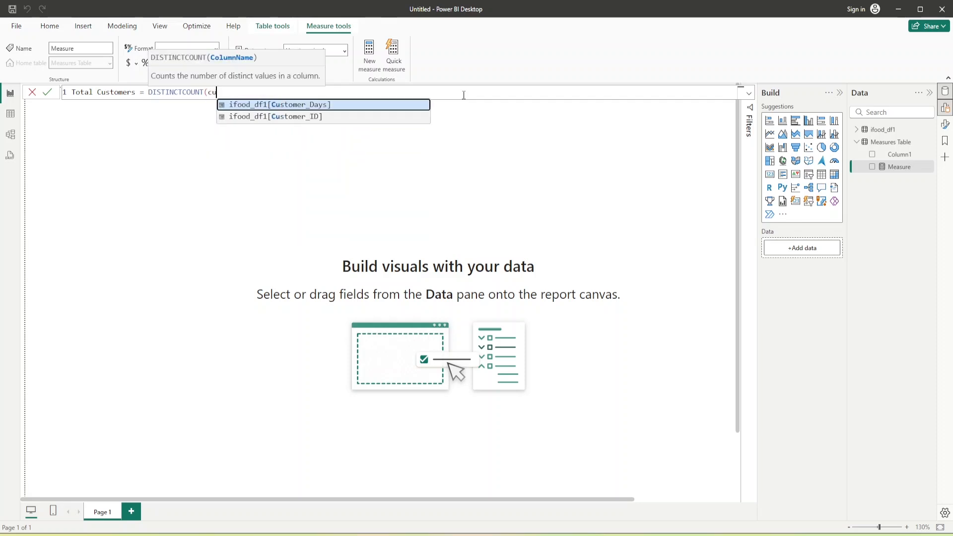
{"action": "type", "text": "s"}
{"action": "key", "text": "Down"}
{"action": "key", "text": "Tab"}
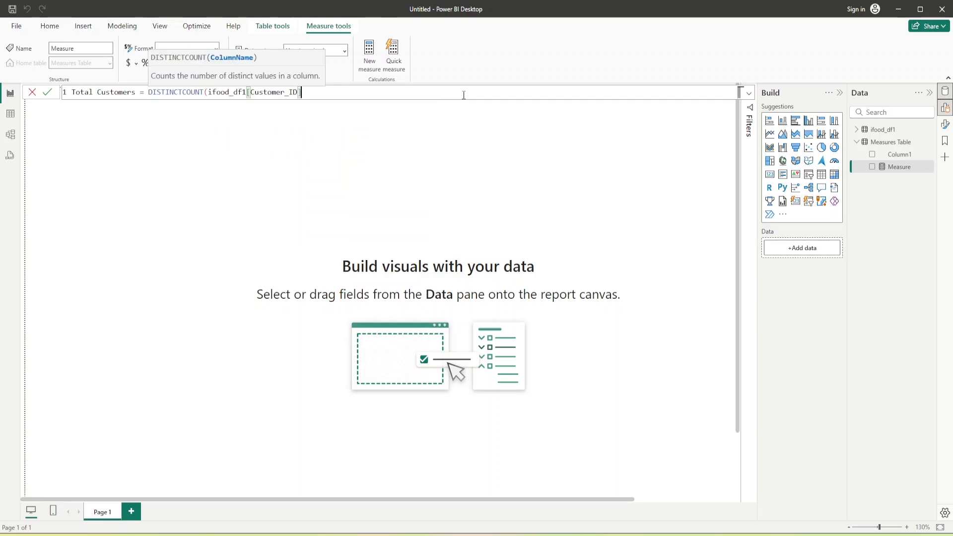
{"action": "type", "text": ")"}
{"action": "key", "text": "Return"}
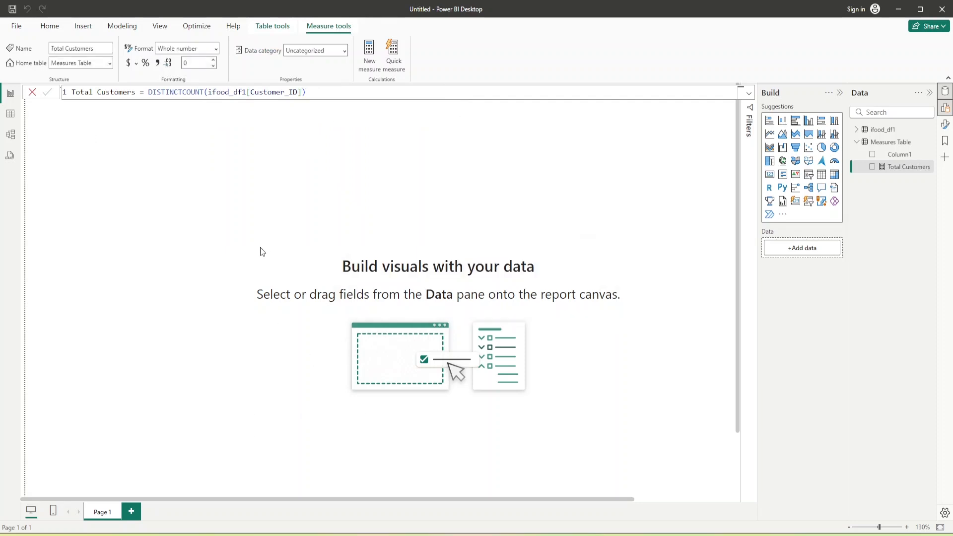
Add a small card visual along the report page's upper edge, away from the corner, showing the Total Customers measure
{"action": "scroll", "coordinate": [251, 238], "scroll_direction": "down", "scroll_amount": 2}
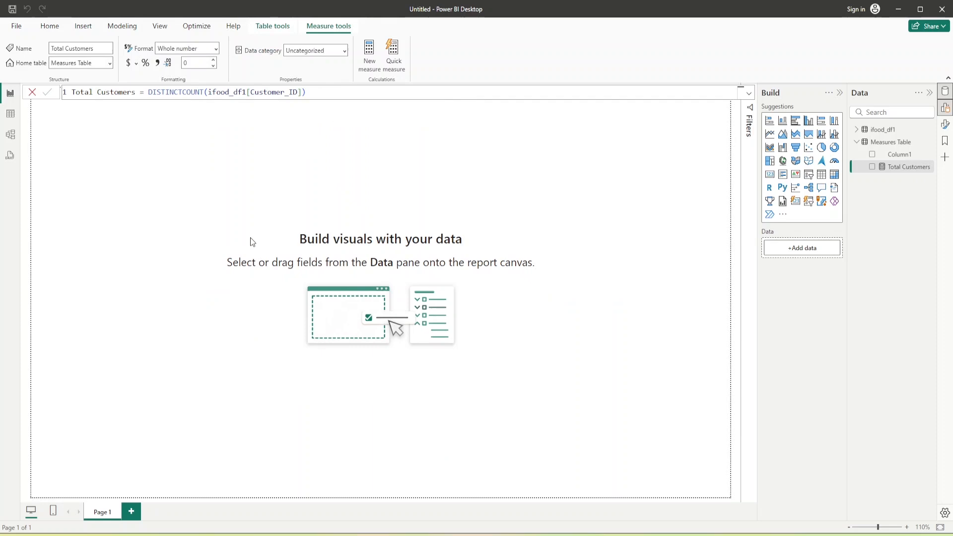
{"action": "left_click", "coordinate": [260, 275]}
{"action": "left_click", "coordinate": [770, 174]}
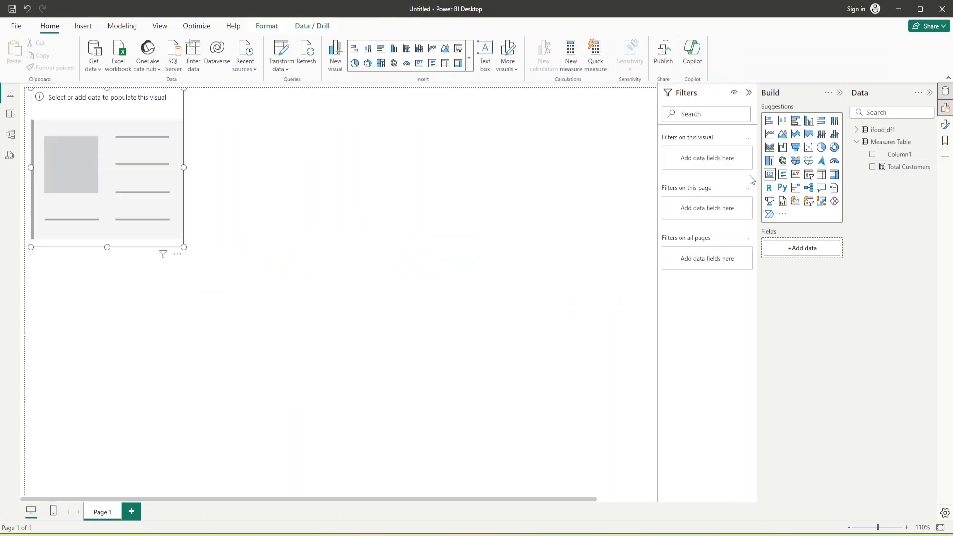
{"action": "left_click_drag", "start_coordinate": [160, 151], "coordinate": [308, 172]}
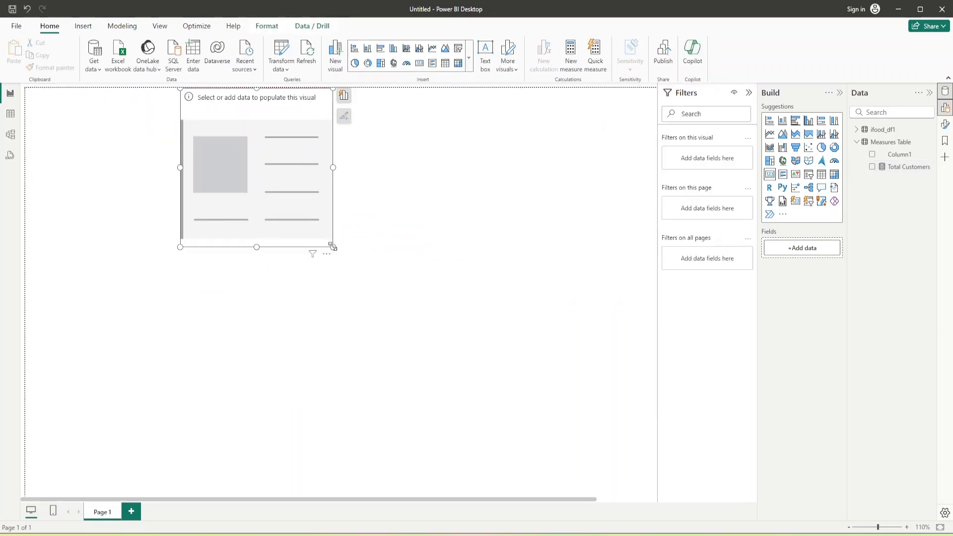
{"action": "left_click_drag", "start_coordinate": [332, 247], "coordinate": [310, 157]}
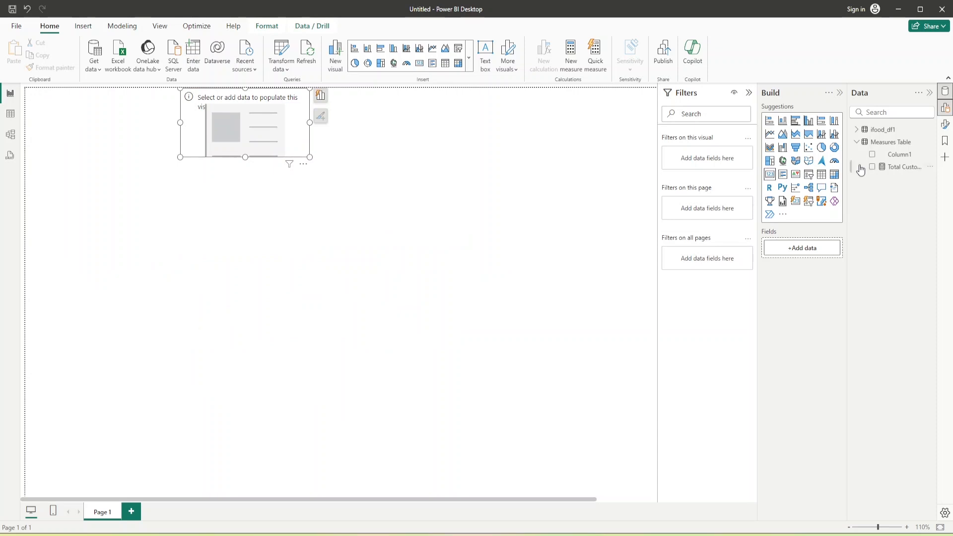
{"action": "left_click", "coordinate": [872, 166]}
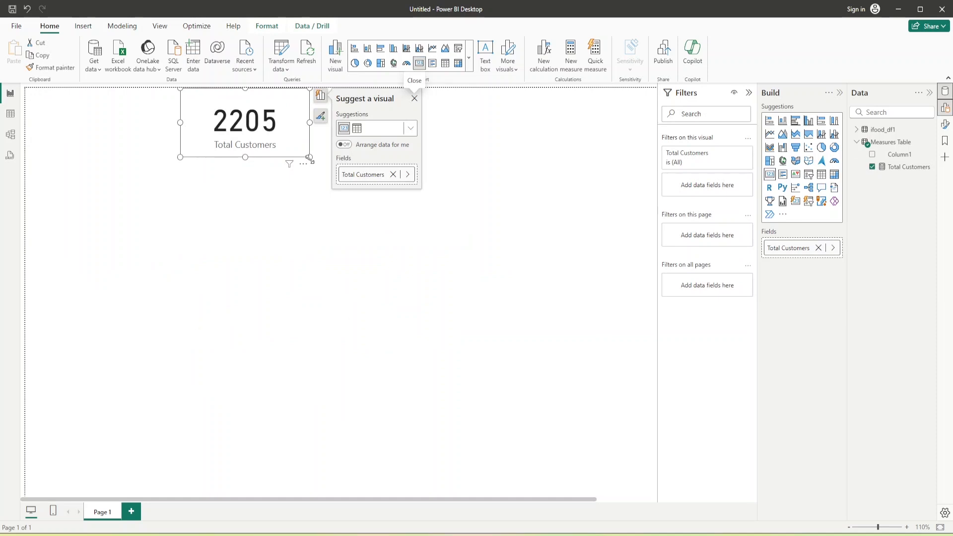
{"action": "left_click", "coordinate": [268, 232]}
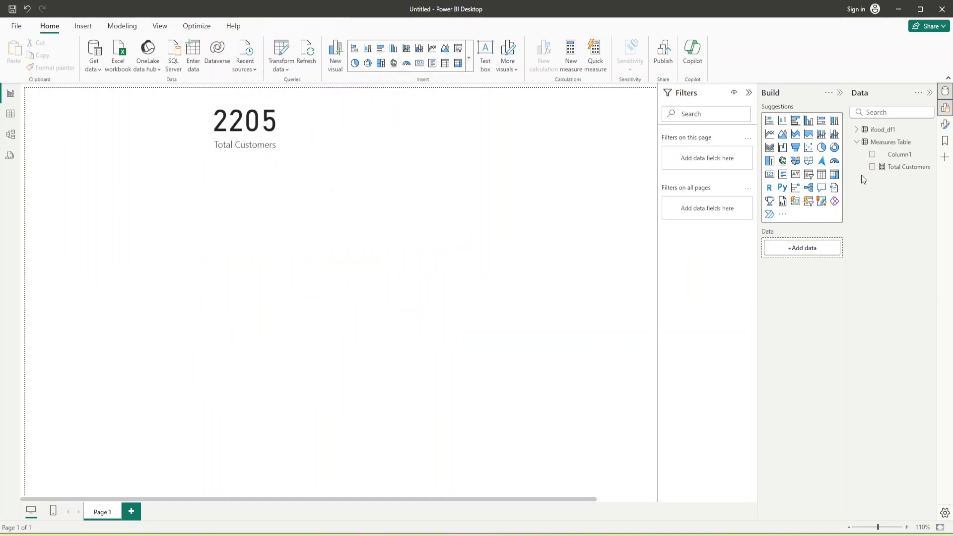
Add a new measure to Measures Table and begin its formula with Total Revenue = SUM(
{"action": "right_click", "coordinate": [889, 143]}
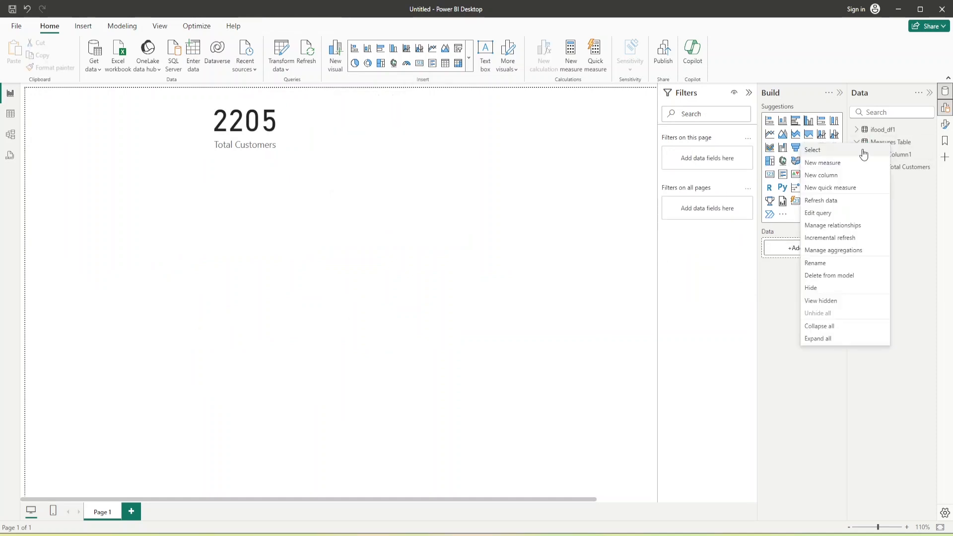
{"action": "left_click", "coordinate": [838, 164]}
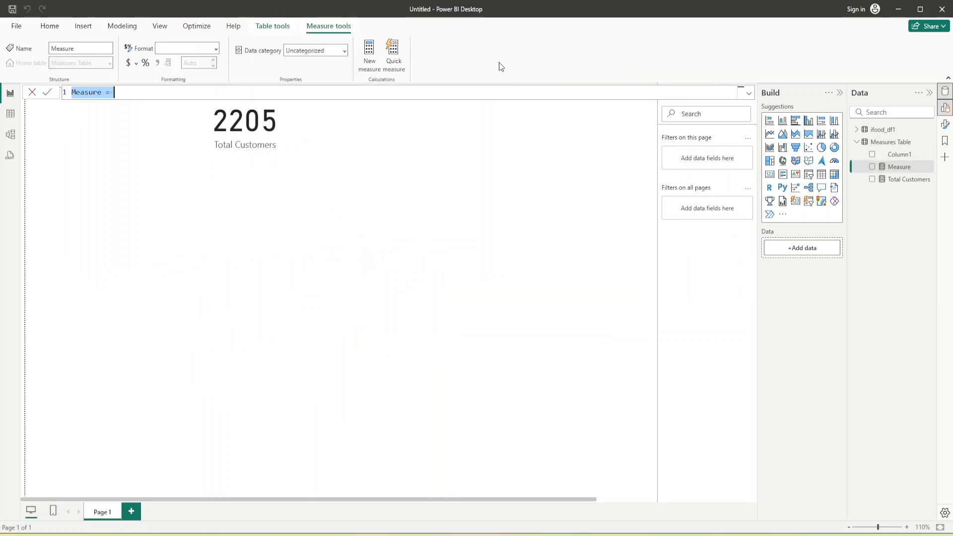
{"action": "type", "text": "TOt"}
{"action": "key", "text": "BackSpace"}
{"action": "type", "text": "otal Reven"}
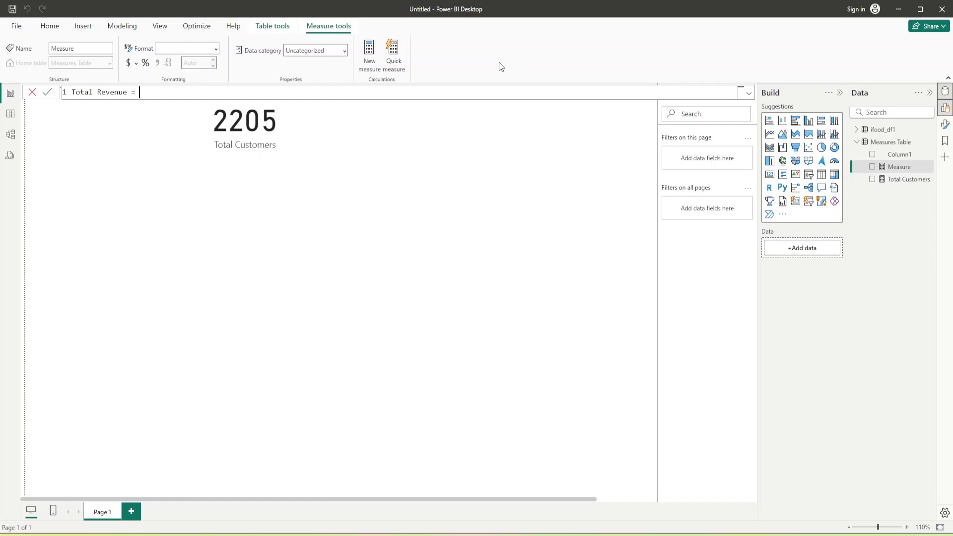
{"action": "type", "text": "ue = SUM("}
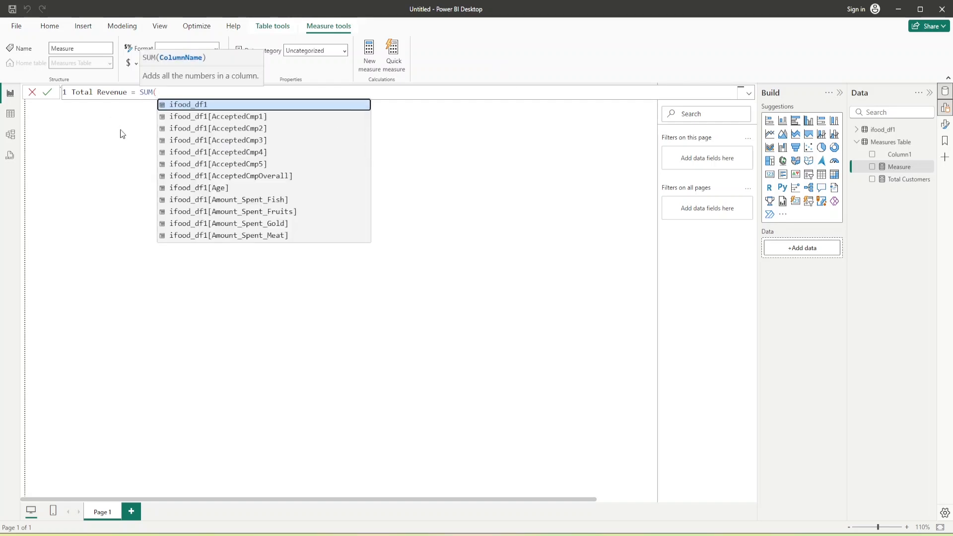
Complete the Total Revenue formula by summing the ifood_df1[Total Amount Spent] column and commit the measure
{"action": "scroll", "coordinate": [219, 140], "scroll_direction": "down", "scroll_amount": 4}
{"action": "scroll", "coordinate": [219, 149], "scroll_direction": "down", "scroll_amount": 3}
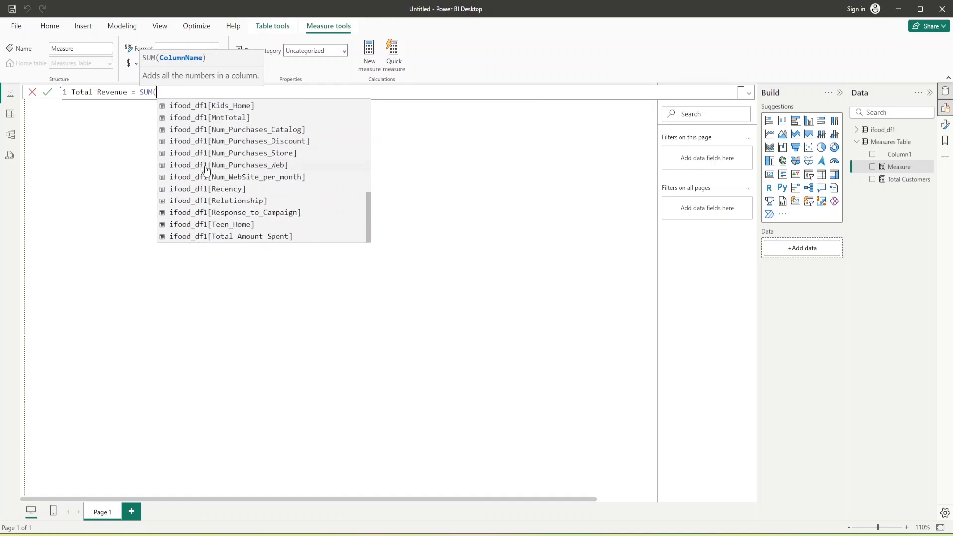
{"action": "scroll", "coordinate": [219, 207], "scroll_direction": "up", "scroll_amount": 1}
{"action": "scroll", "coordinate": [219, 206], "scroll_direction": "up", "scroll_amount": 2}
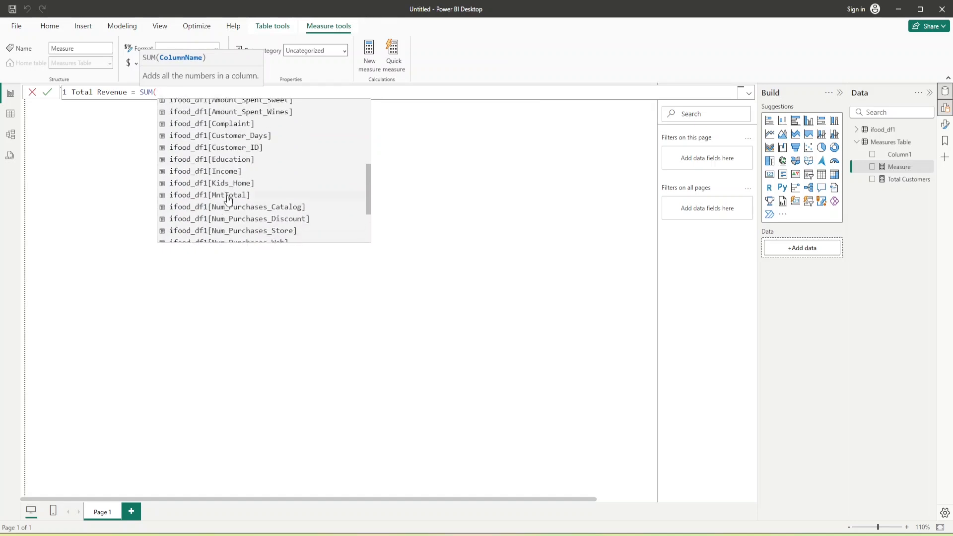
{"action": "scroll", "coordinate": [226, 201], "scroll_direction": "down", "scroll_amount": 2}
{"action": "scroll", "coordinate": [241, 151], "scroll_direction": "up", "scroll_amount": 4}
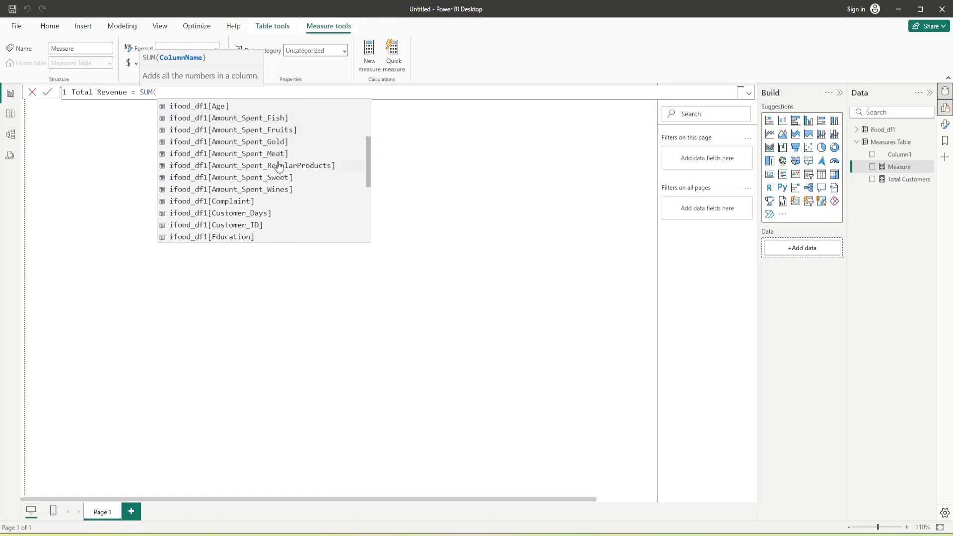
{"action": "scroll", "coordinate": [278, 188], "scroll_direction": "up", "scroll_amount": 1}
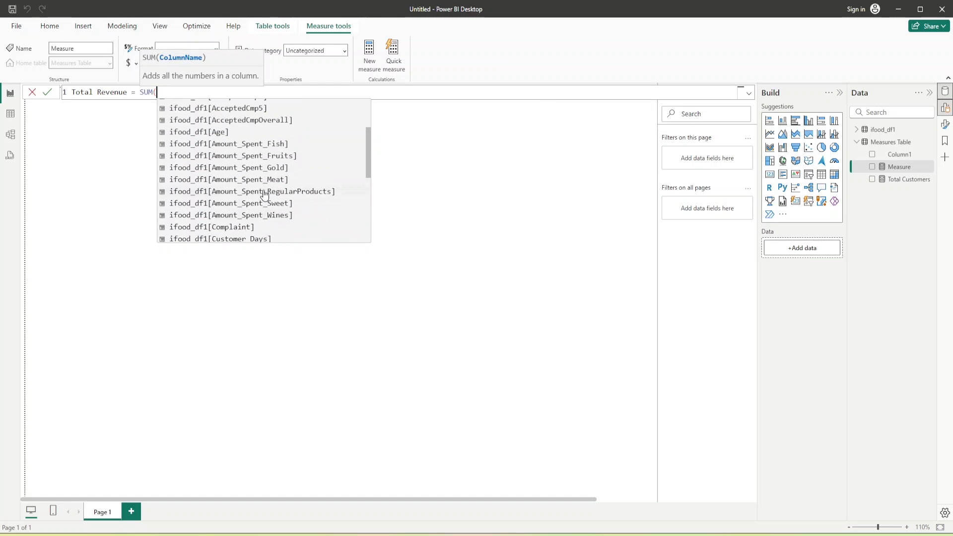
{"action": "scroll", "coordinate": [275, 189], "scroll_direction": "down", "scroll_amount": 2}
{"action": "scroll", "coordinate": [274, 161], "scroll_direction": "down", "scroll_amount": 5}
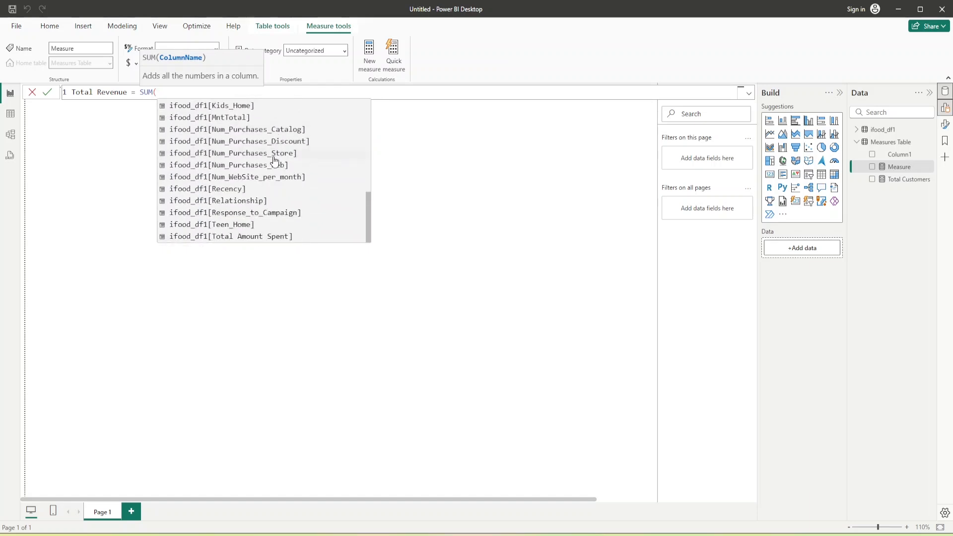
{"action": "left_click", "coordinate": [225, 236]}
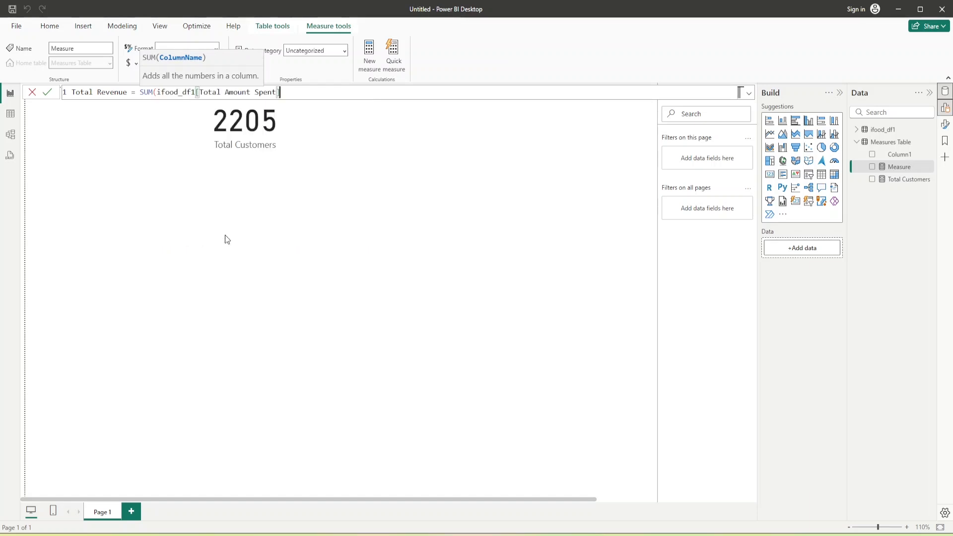
{"action": "type", "text": ")"}
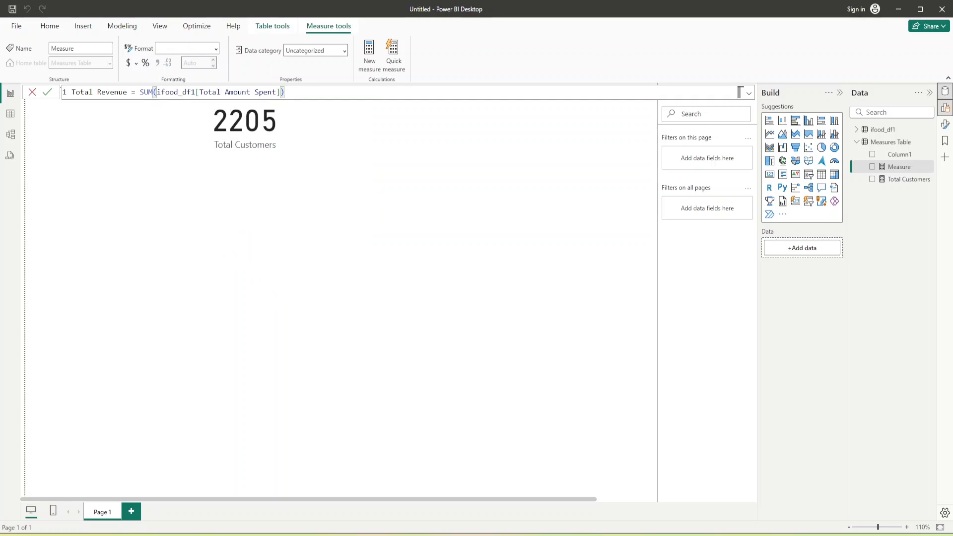
{"action": "key", "text": "Return"}
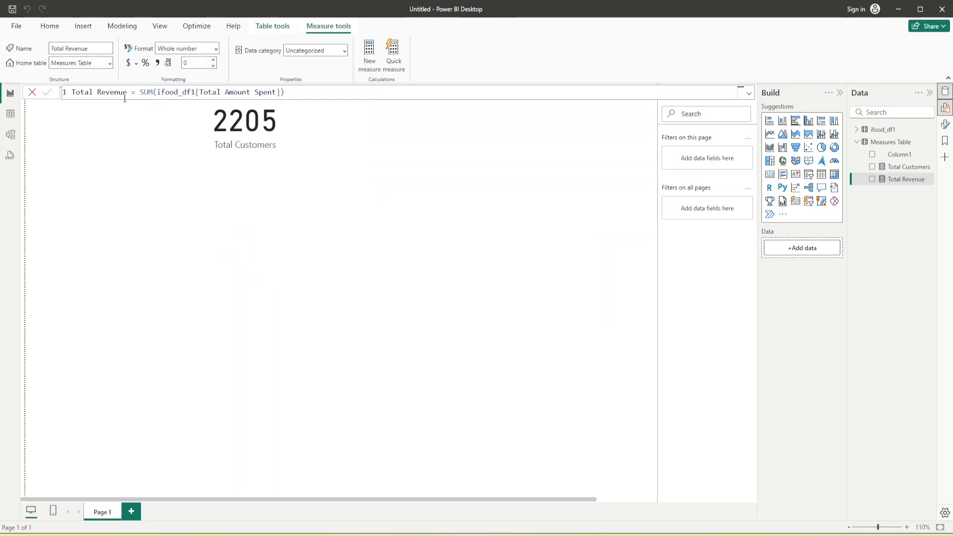
Format the Total Revenue measure as currency with 2 decimal places
{"action": "left_click", "coordinate": [131, 64]}
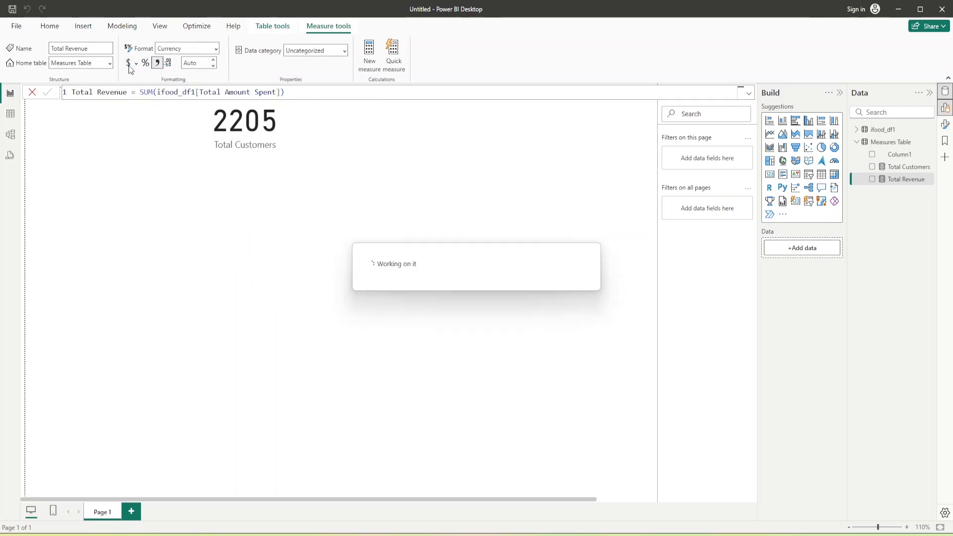
{"action": "left_click", "coordinate": [200, 61]}
{"action": "type", "text": "0"}
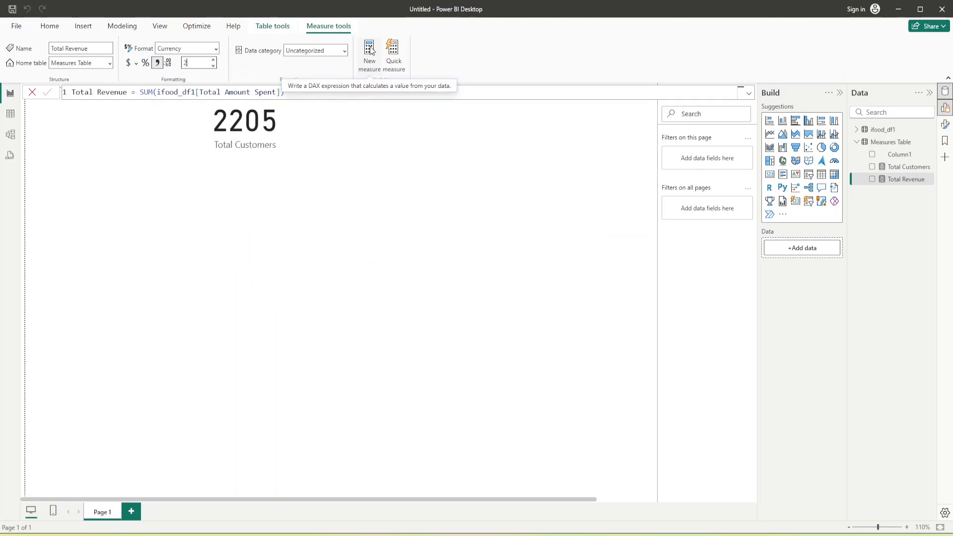
{"action": "key", "text": "Return"}
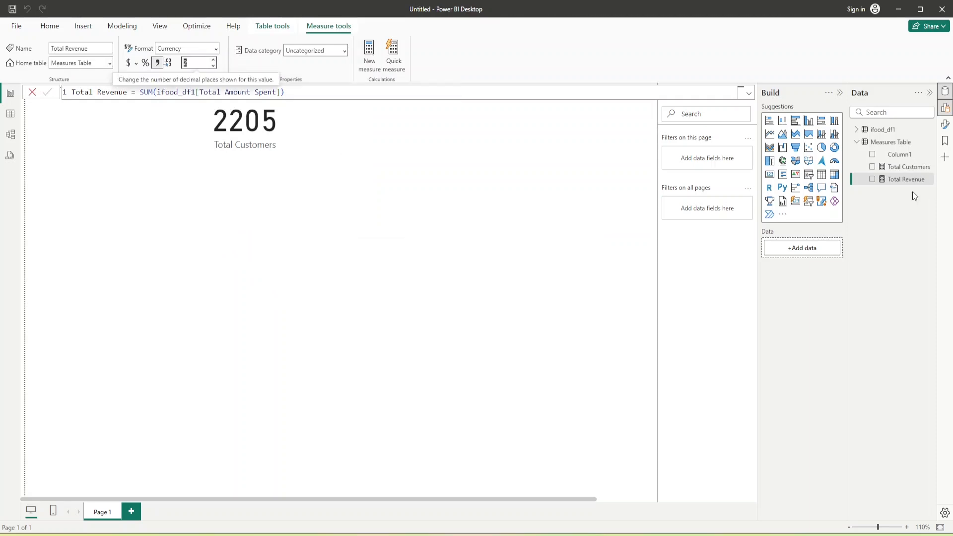
Add a measure to Measures Table defined as Avg. Recency of Orders = AVERAGE(ifood_df1[Recency])
{"action": "right_click", "coordinate": [884, 148]}
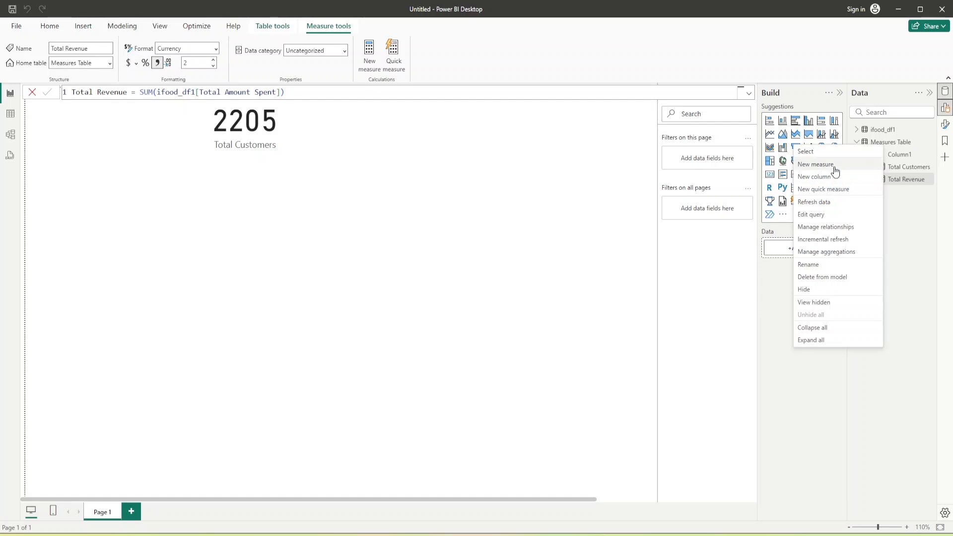
{"action": "left_click", "coordinate": [833, 168]}
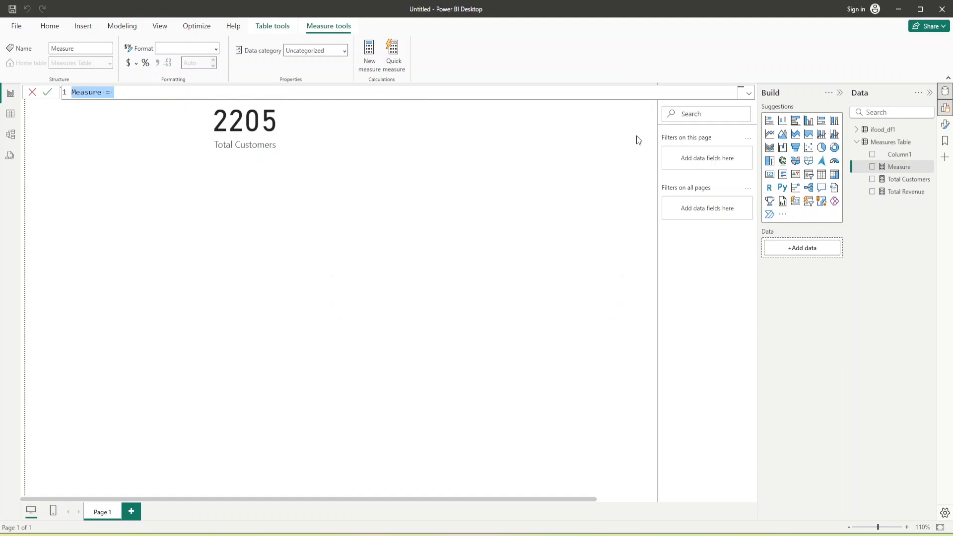
{"action": "type", "text": "Avg. "}
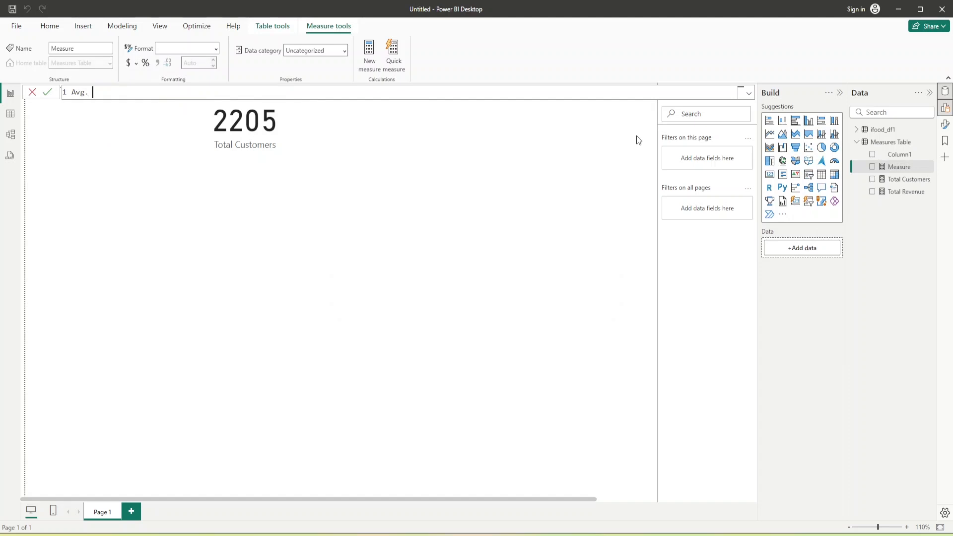
{"action": "type", "text": "Recency of Orders = AV"}
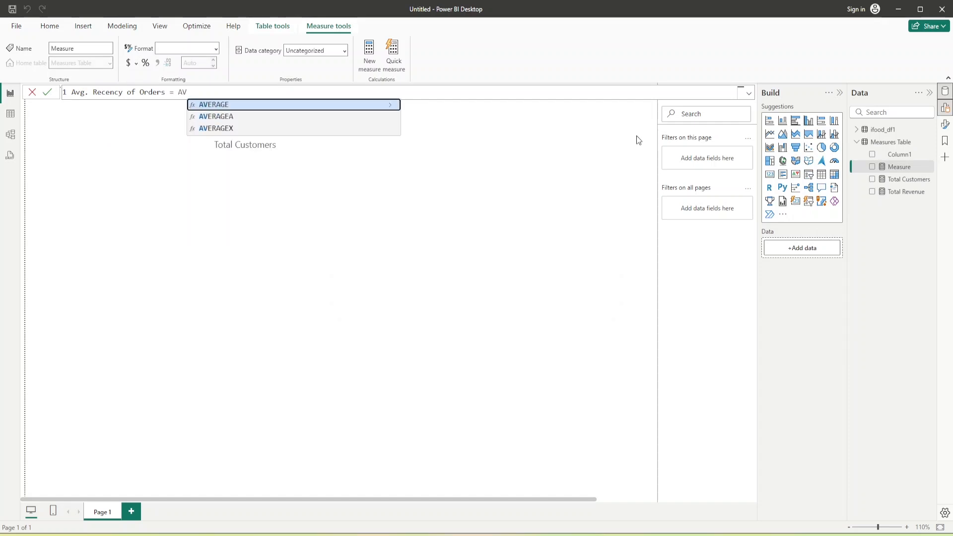
{"action": "key", "text": "Tab"}
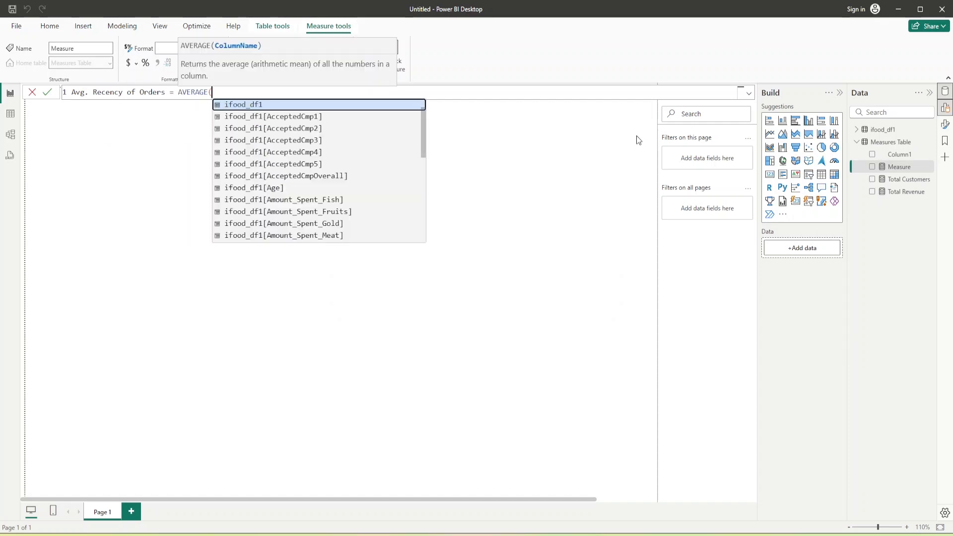
{"action": "type", "text": "Recency"}
{"action": "key", "text": "Tab"}
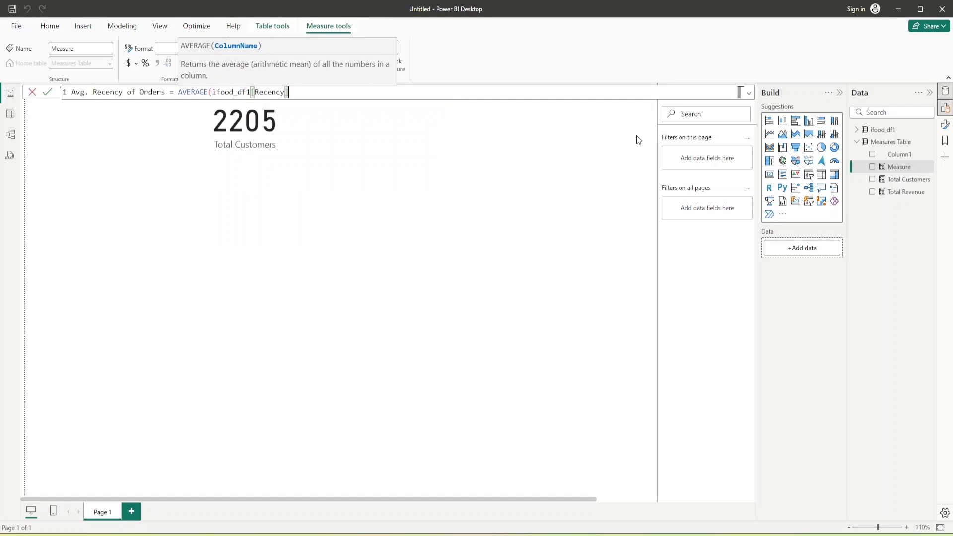
{"action": "type", "text": ")"}
{"action": "key", "text": "Return"}
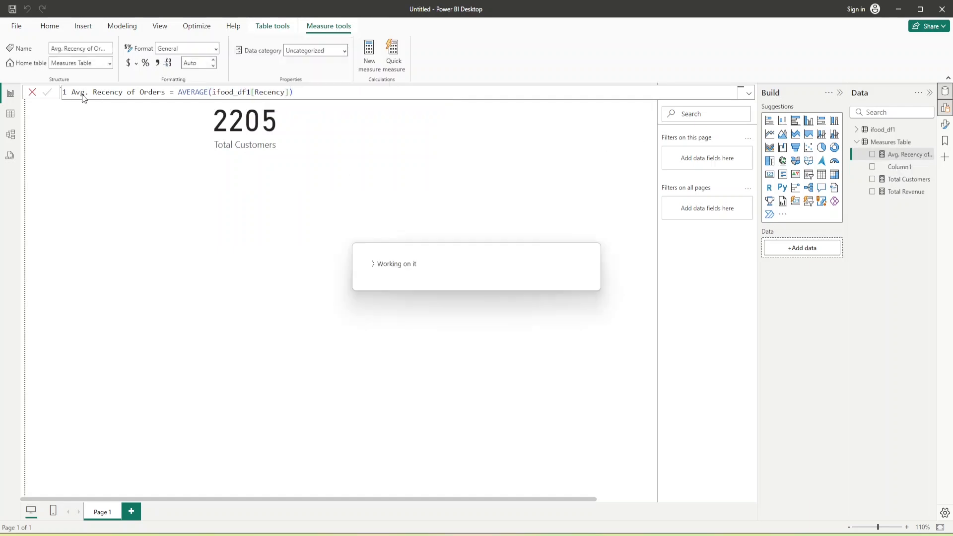
Set the Avg. Recency of Orders measure to display 0 decimal places
{"action": "left_click", "coordinate": [216, 48]}
{"action": "left_click", "coordinate": [216, 48]}
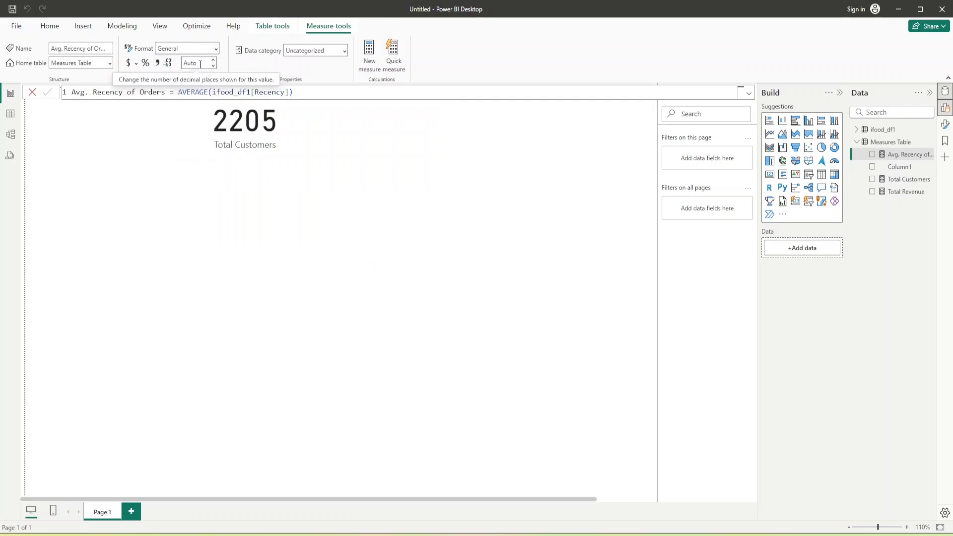
{"action": "type", "text": "0"}
Add a measure to Measures Table defined as Avg. Revenue per Customer = DIVIDE([Total Revenue],[Total Customers])
{"action": "right_click", "coordinate": [892, 141]}
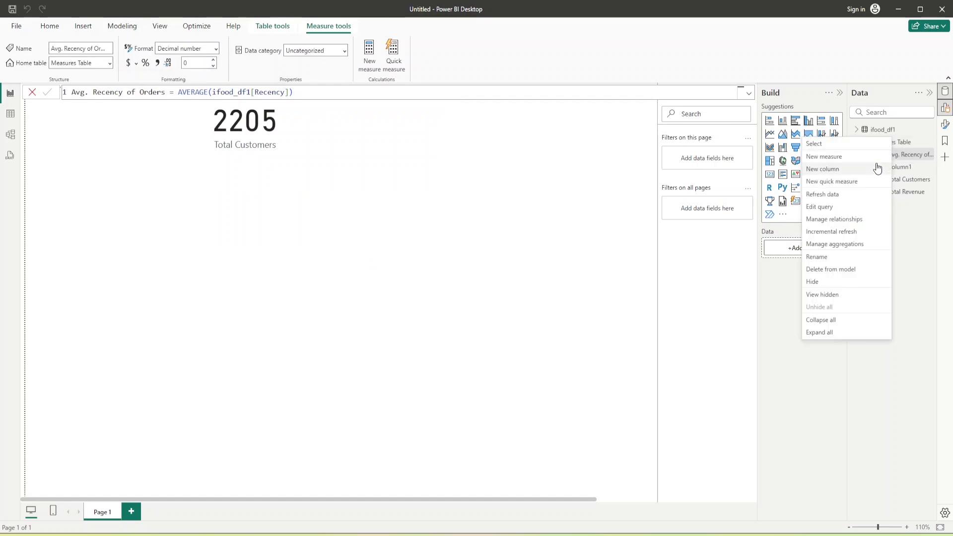
{"action": "left_click", "coordinate": [850, 162]}
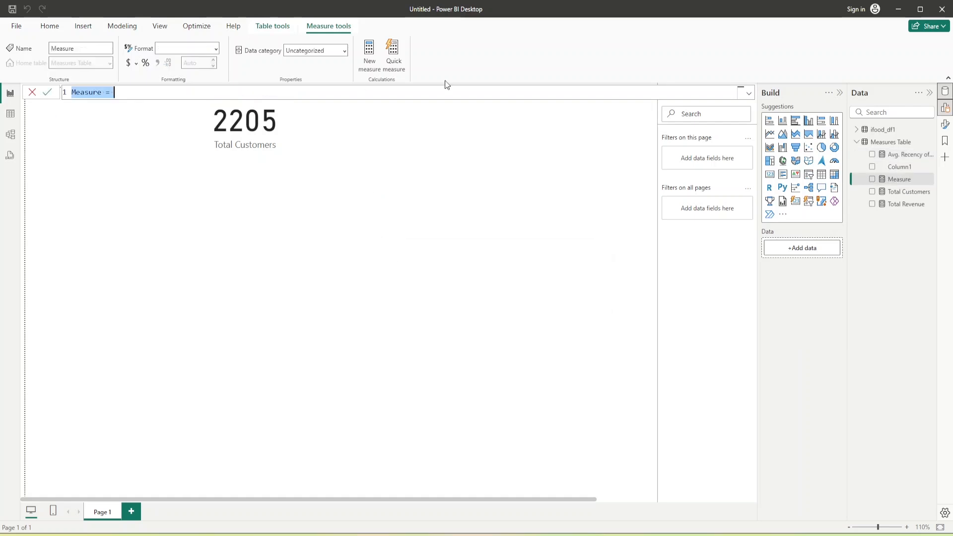
{"action": "type", "text": "Avg. Revenue"}
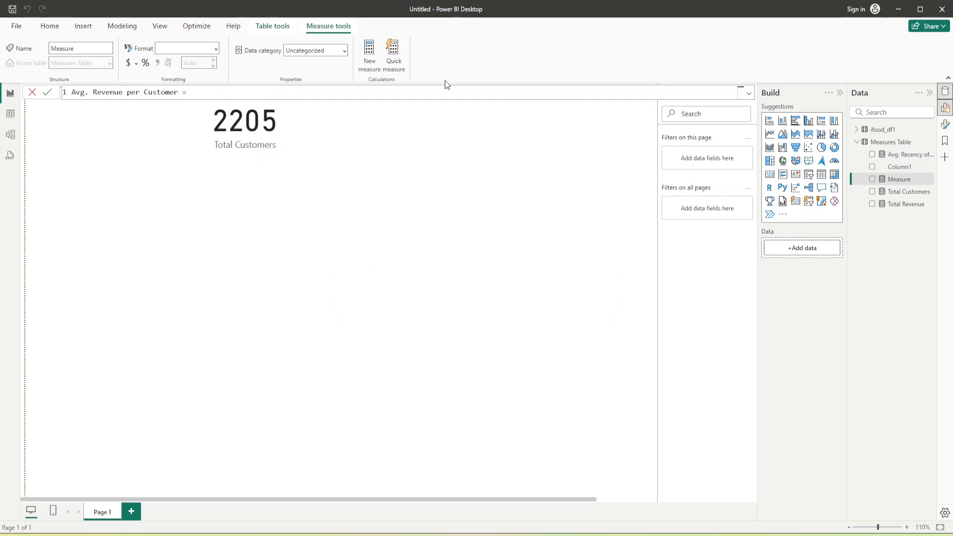
{"action": "type", "text": "DIVIDE("}
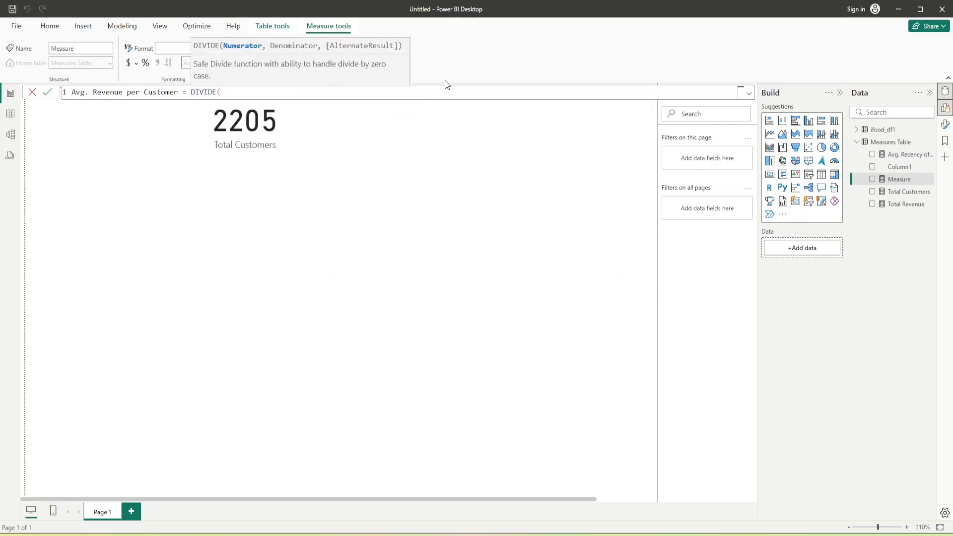
{"action": "type", "text": "tot"}
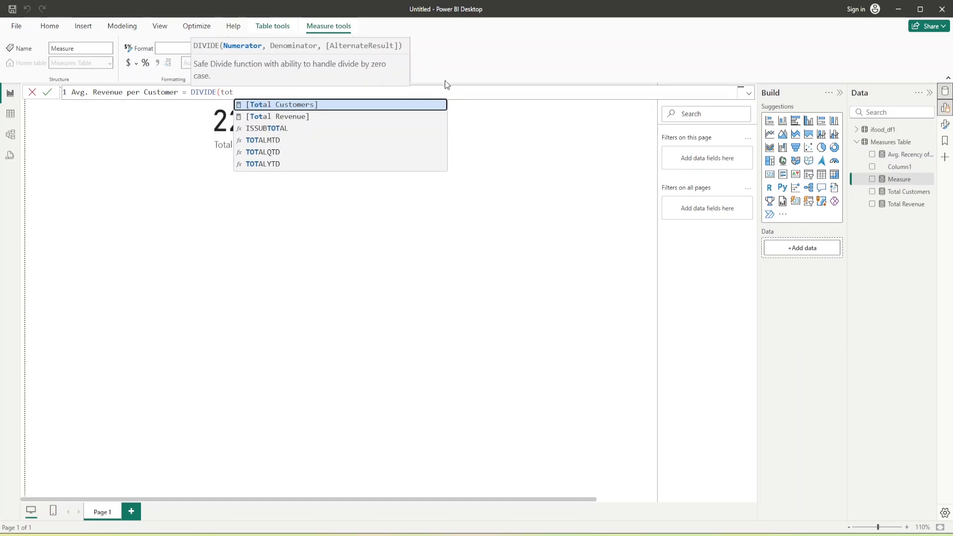
{"action": "key", "text": "Down"}
{"action": "key", "text": "Tab"}
{"action": "type", "text": ",to"}
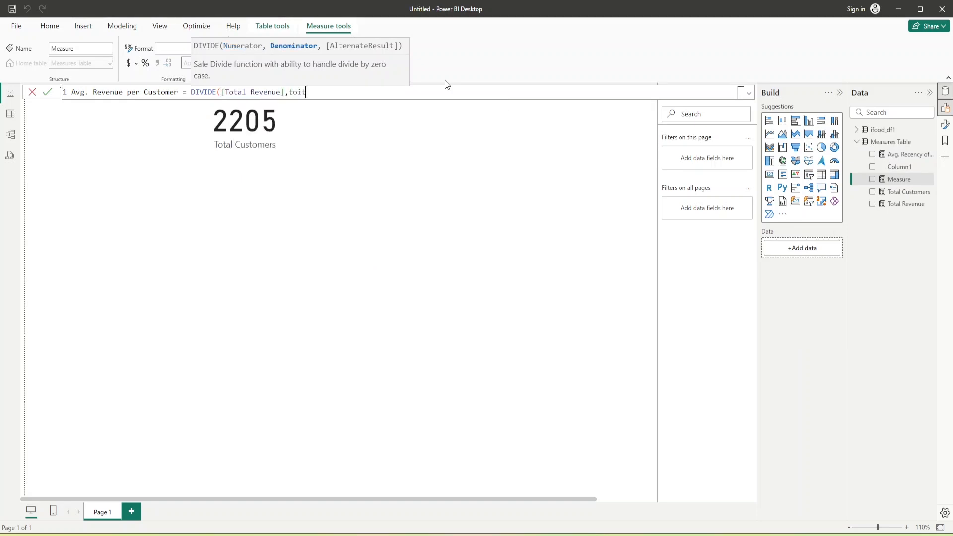
{"action": "type", "text": "t"}
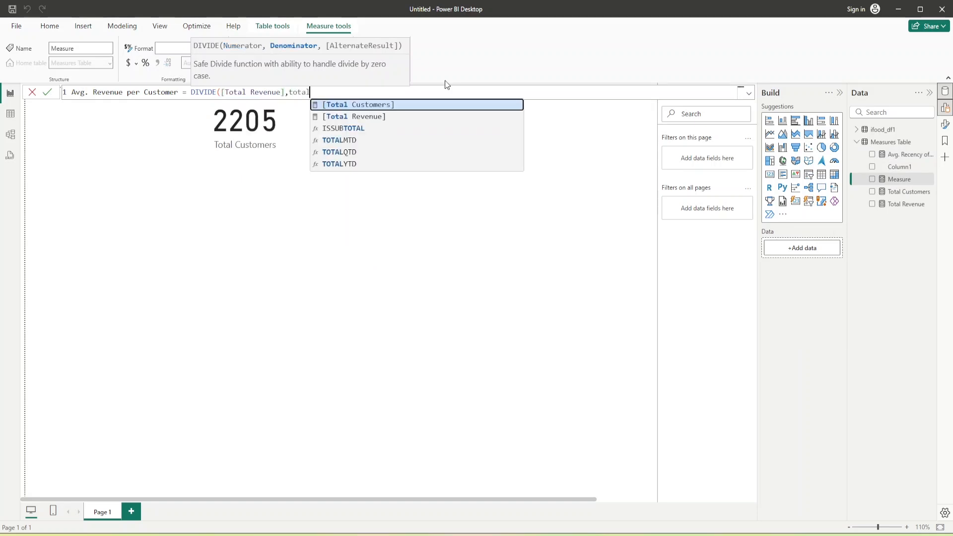
{"action": "key", "text": "Tab"}
{"action": "type", "text": ")"}
{"action": "key", "text": "Return"}
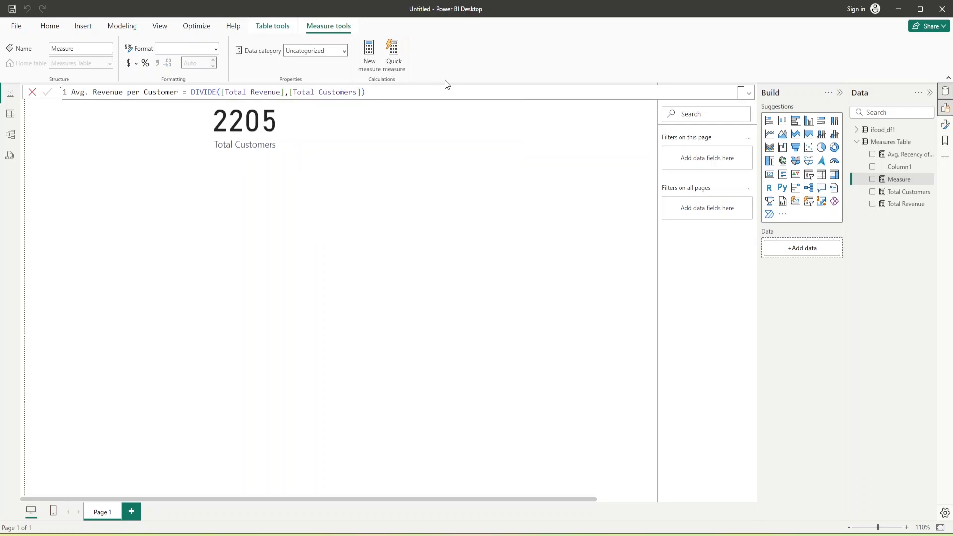
Format the Avg. Revenue per Customer measure as currency with 2 decimal places
{"action": "left_click", "coordinate": [128, 64]}
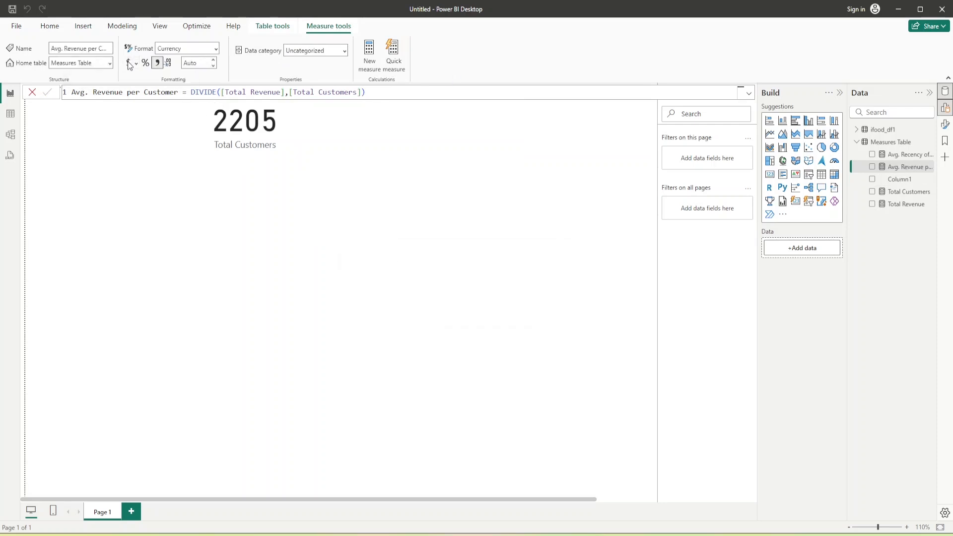
{"action": "left_click", "coordinate": [198, 63]}
{"action": "key", "text": "BackSpace"}
{"action": "key", "text": "BackSpace"}
{"action": "key", "text": "BackSpace"}
{"action": "key", "text": "BackSpace"}
{"action": "type", "text": "2"}
{"action": "key", "text": "Return"}
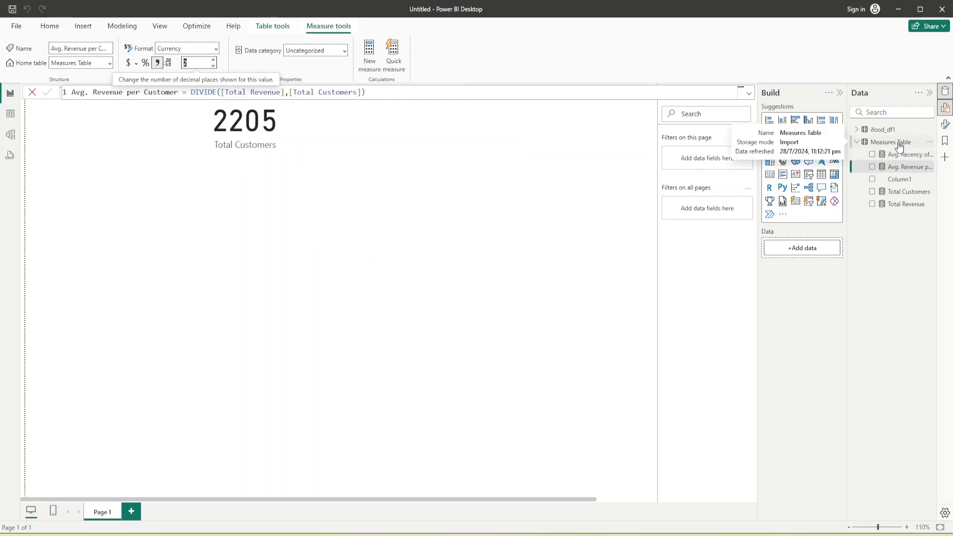
Examine the distinct values of the Complaint column in the ifood_df1 table data
{"action": "left_click", "coordinate": [10, 114]}
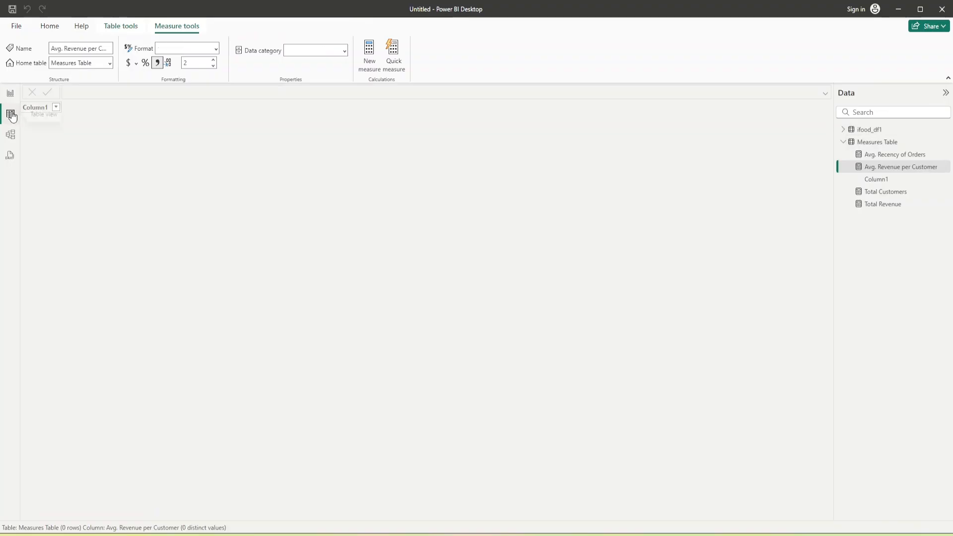
{"action": "left_click", "coordinate": [868, 130]}
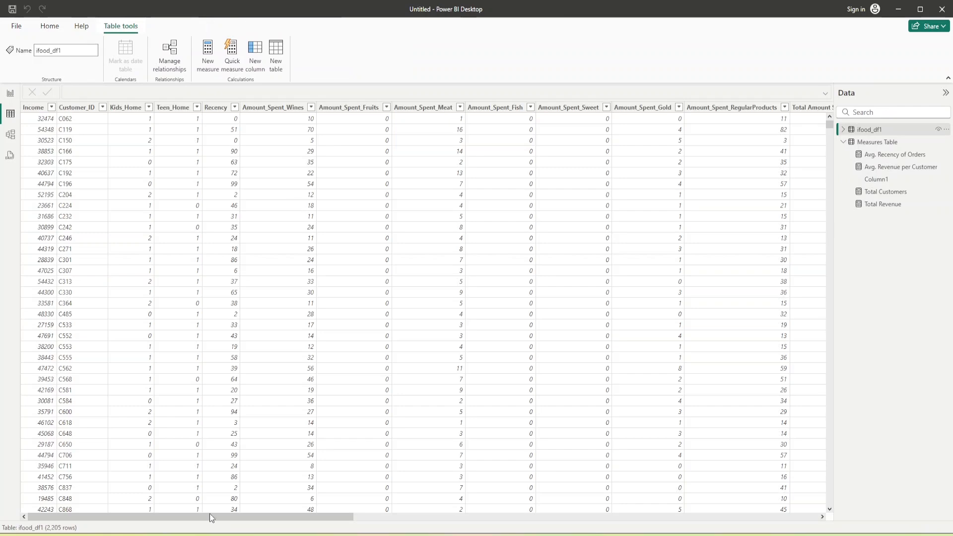
{"action": "left_click_drag", "start_coordinate": [217, 521], "coordinate": [501, 518]}
{"action": "scroll", "coordinate": [638, 253], "scroll_direction": "right", "scroll_amount": 3}
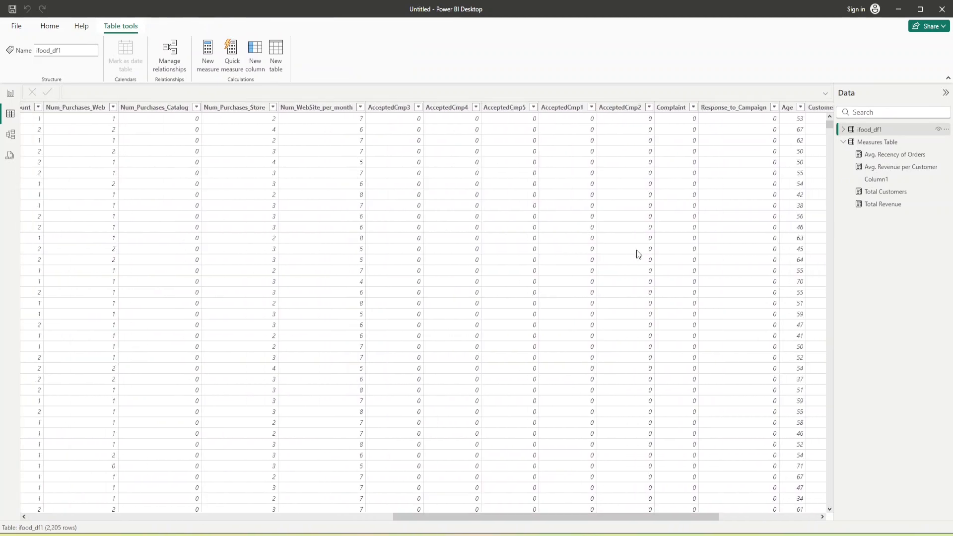
{"action": "left_click", "coordinate": [693, 108]}
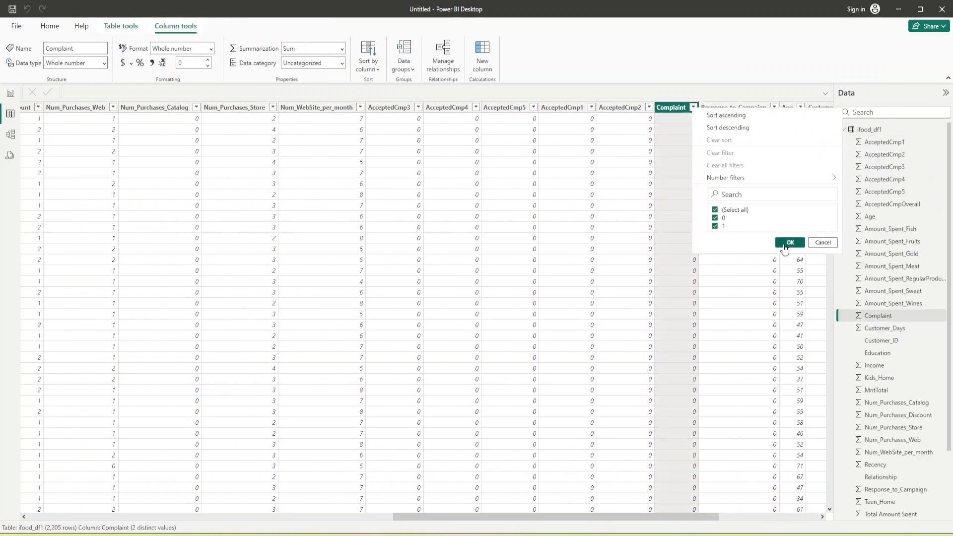
{"action": "left_click", "coordinate": [790, 242]}
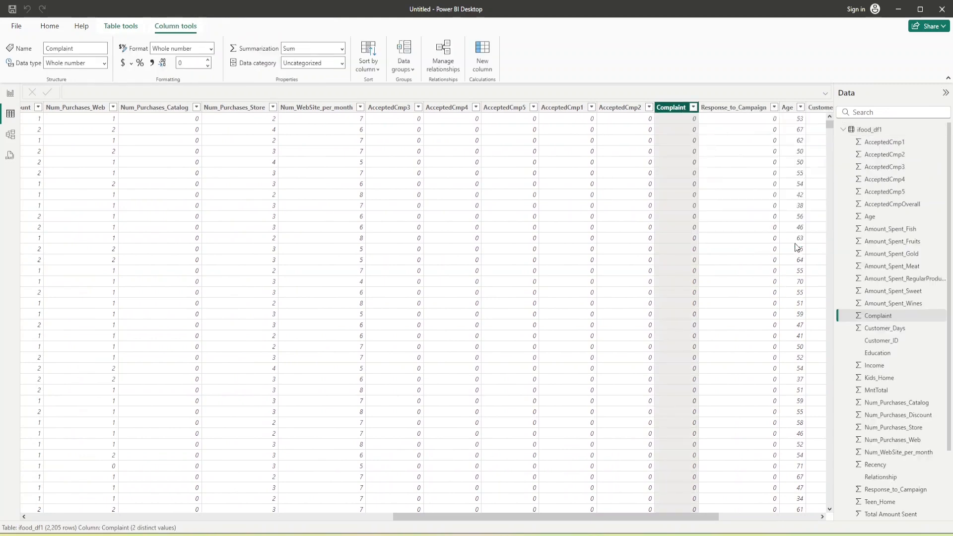
{"action": "left_click", "coordinate": [10, 93]}
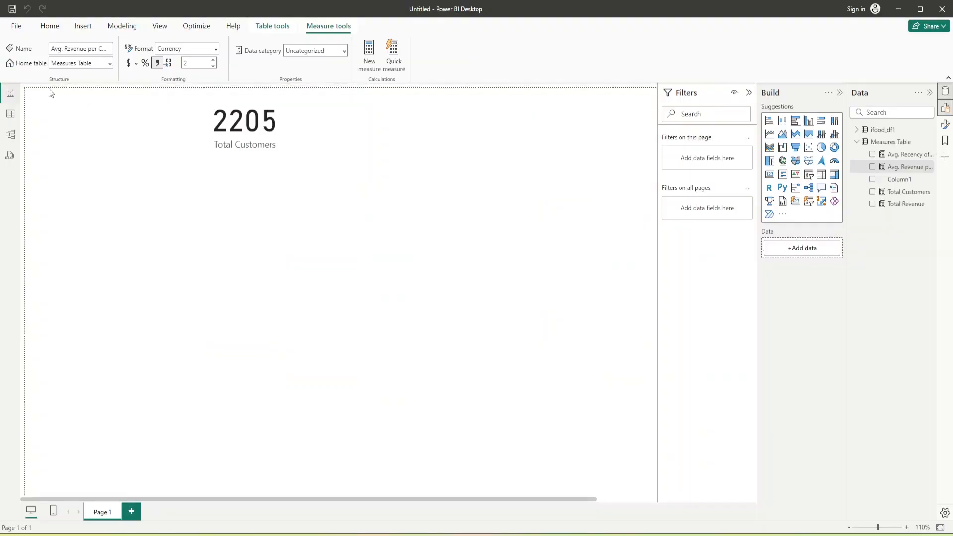
Add a measure to Measures Table defined as Complaint Rate = DIVIDE(SUM(ifood_df1[Complaint]),[Total Customers])
{"action": "right_click", "coordinate": [888, 145]}
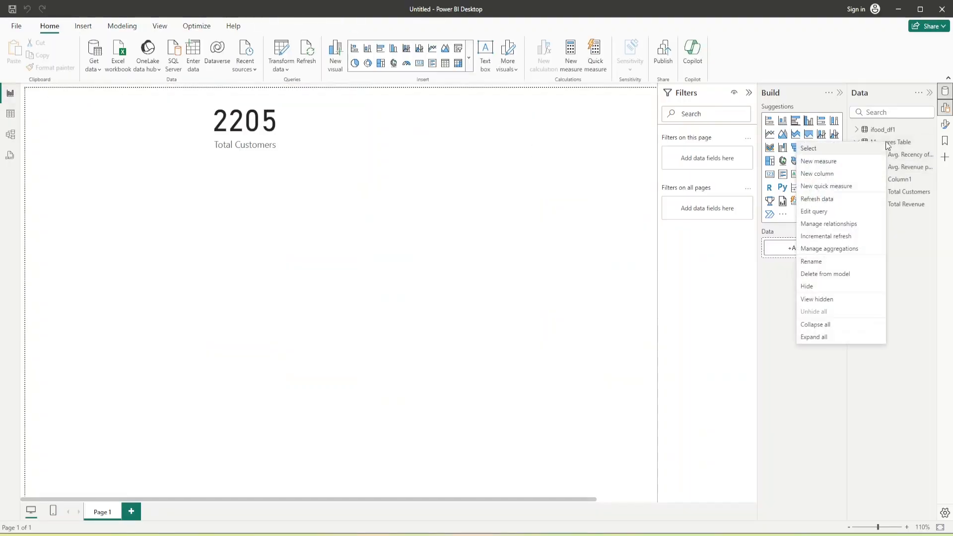
{"action": "left_click", "coordinate": [834, 162]}
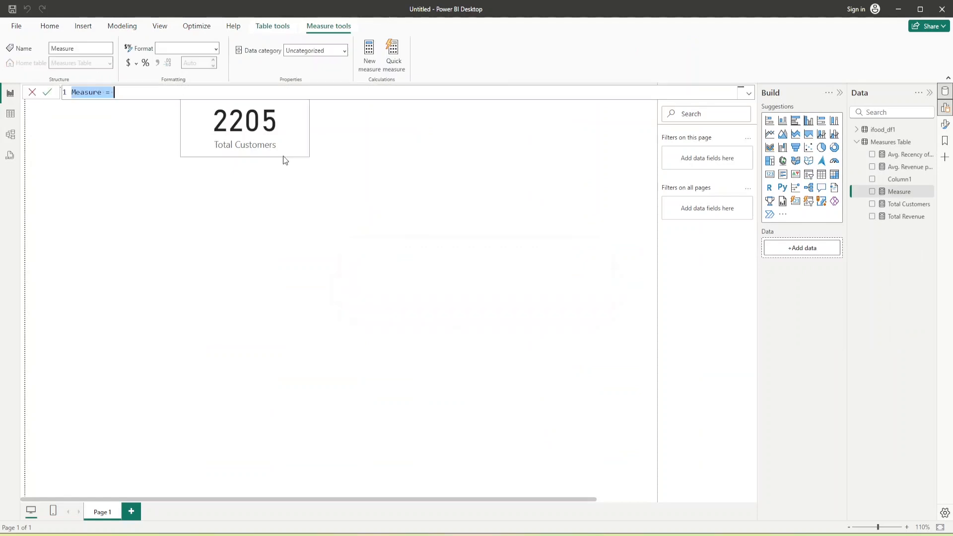
{"action": "type", "text": "Com"}
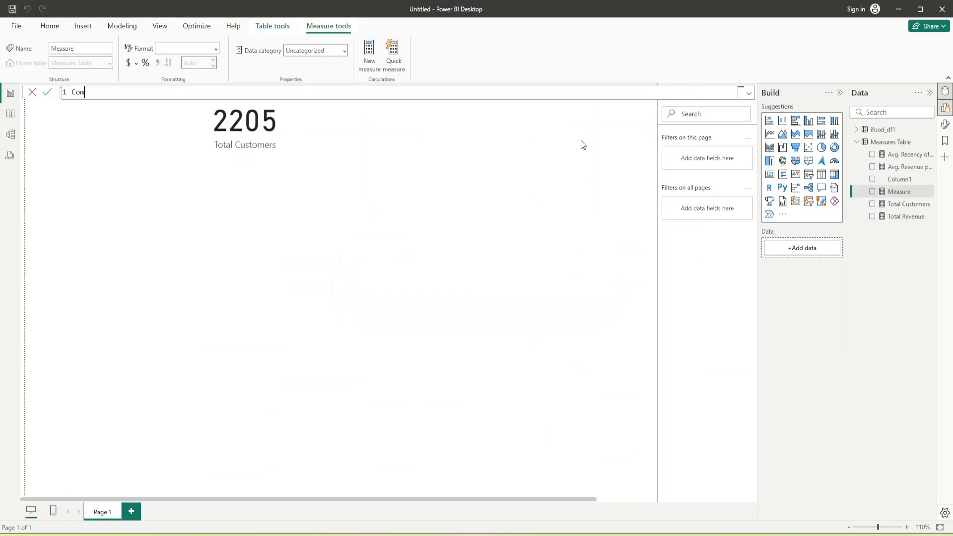
{"action": "type", "text": "plaint Rate ="}
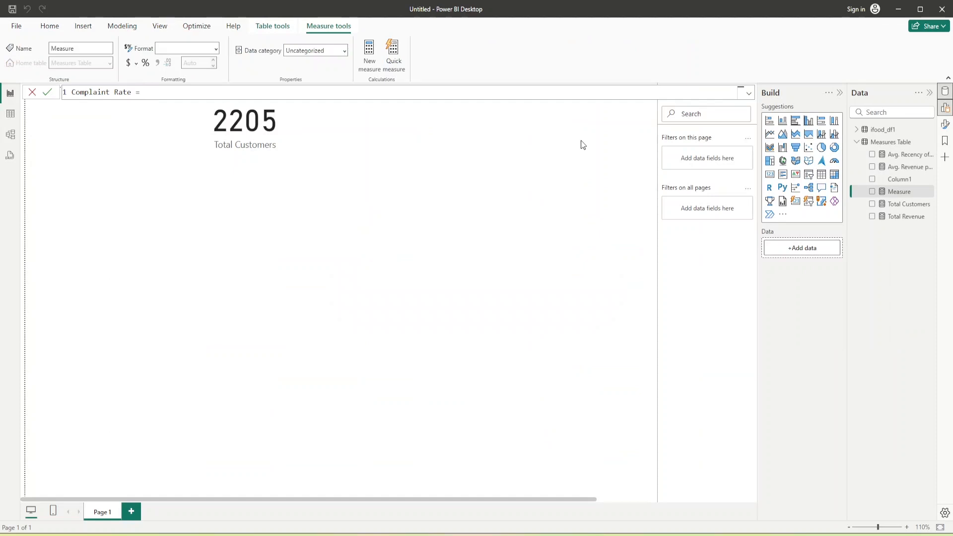
{"action": "type", "text": " DIVID"}
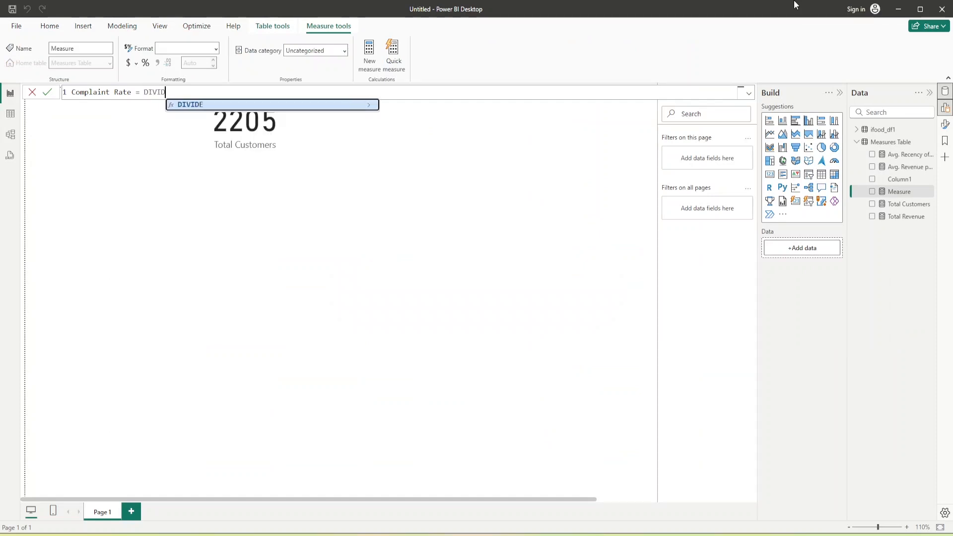
{"action": "key", "text": "Tab"}
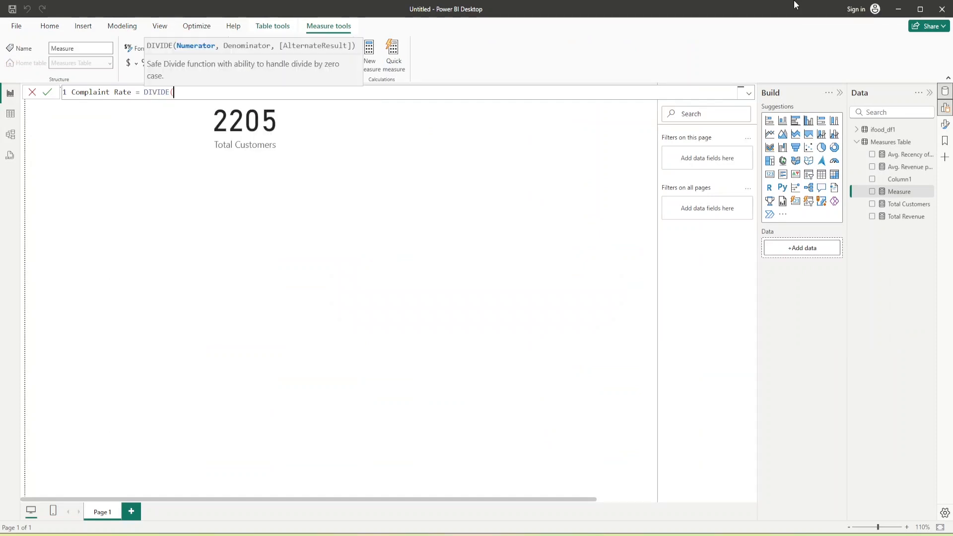
{"action": "type", "text": "compl"}
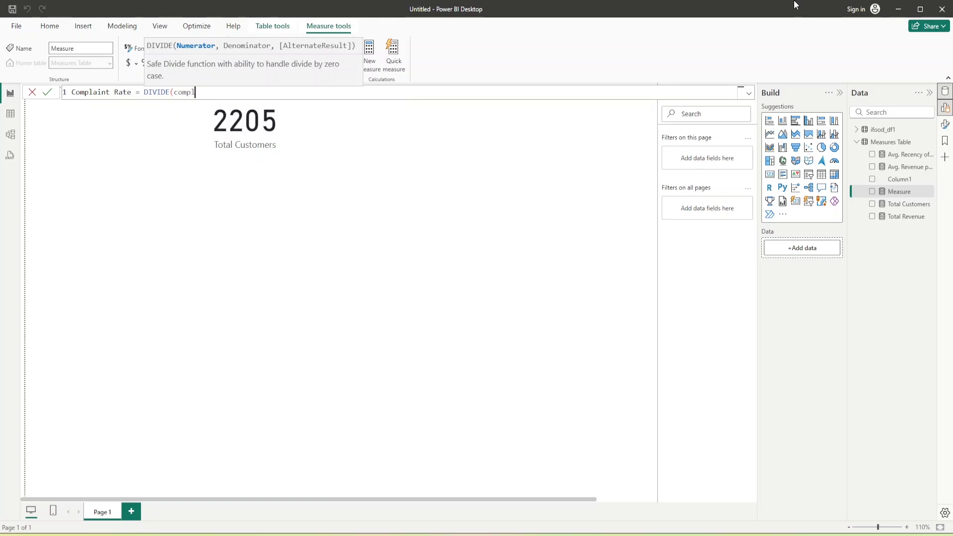
{"action": "key", "text": "BackSpace"}
{"action": "key", "text": "BackSpace"}
{"action": "key", "text": "BackSpace"}
{"action": "type", "text": "com"}
{"action": "key", "text": "BackSpace"}
{"action": "key", "text": "BackSpace"}
{"action": "key", "text": "BackSpace"}
{"action": "type", "text": "SUM(com"}
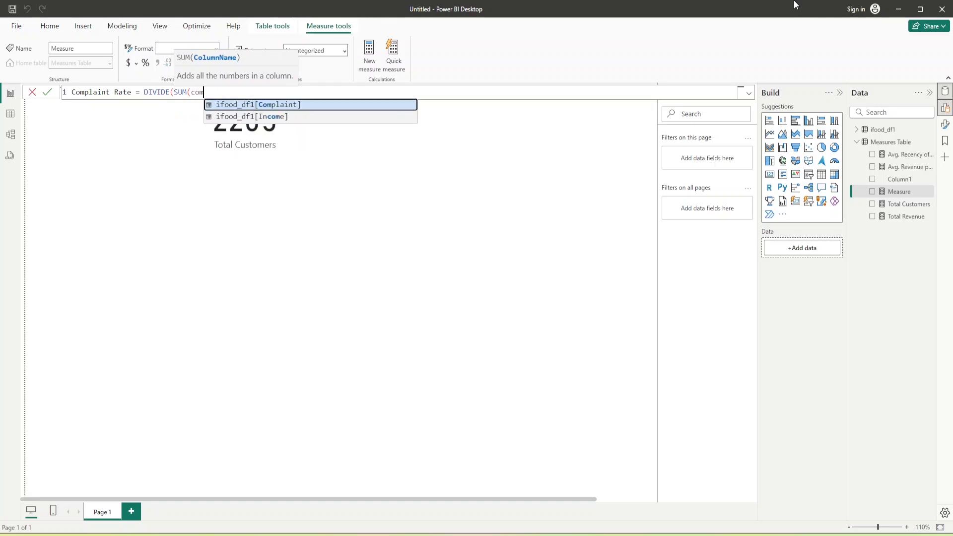
{"action": "key", "text": "Tab"}
{"action": "type", "text": "),t"}
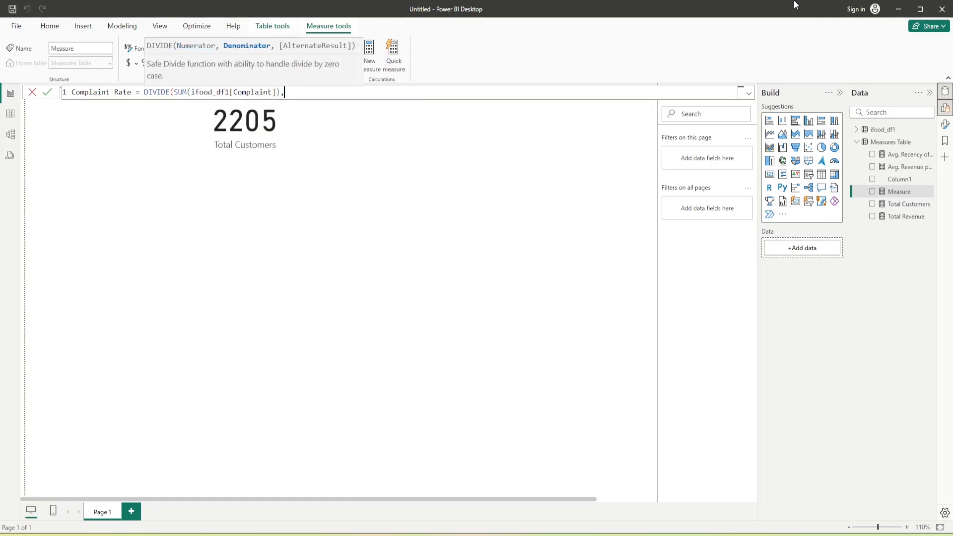
{"action": "key", "text": "Tab"}
{"action": "type", "text": ")"}
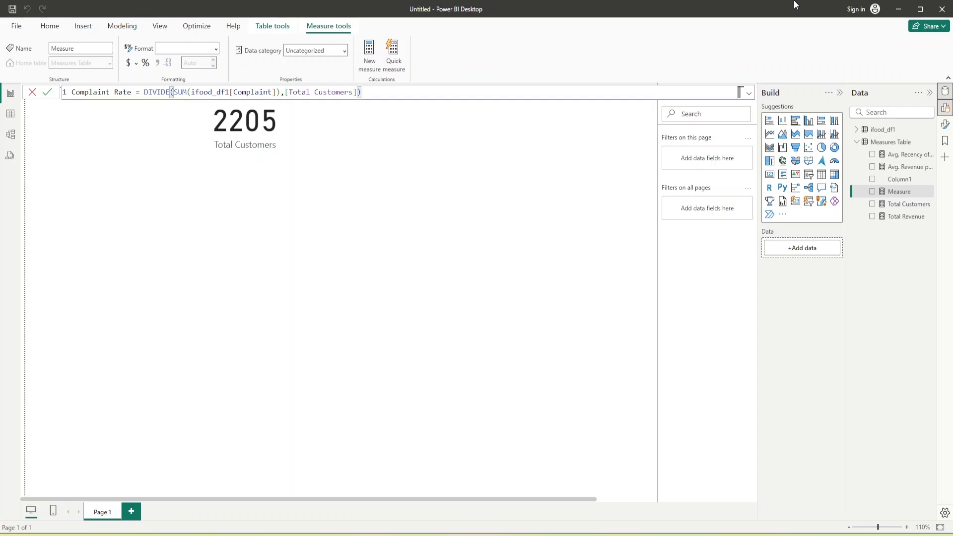
{"action": "key", "text": "Return"}
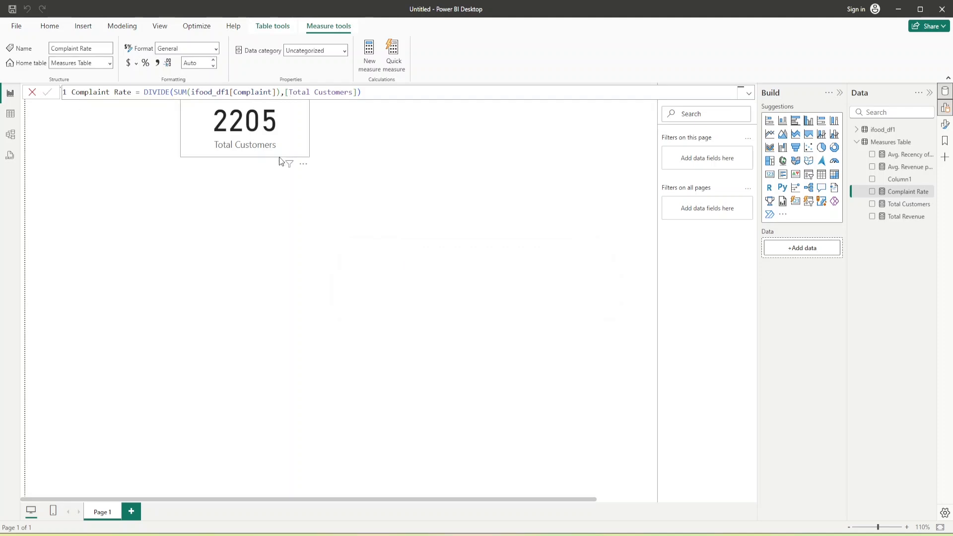
{"action": "left_click", "coordinate": [898, 193]}
Add a measure to Measures Table defined as Response Rate = DIVIDE(SUM(ifood_df1[Response_to_Campaign]),[Total Customers])
{"action": "right_click", "coordinate": [889, 143]}
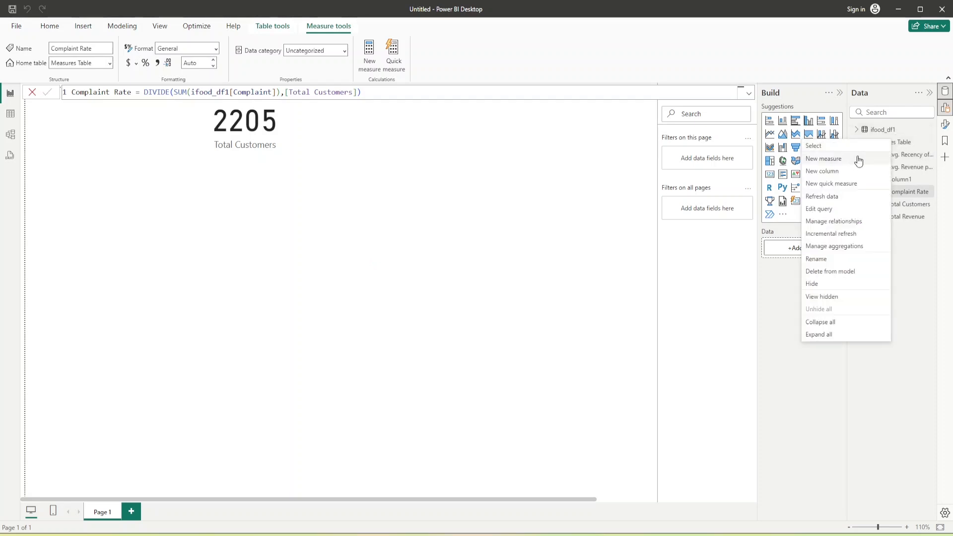
{"action": "left_click", "coordinate": [654, 194]}
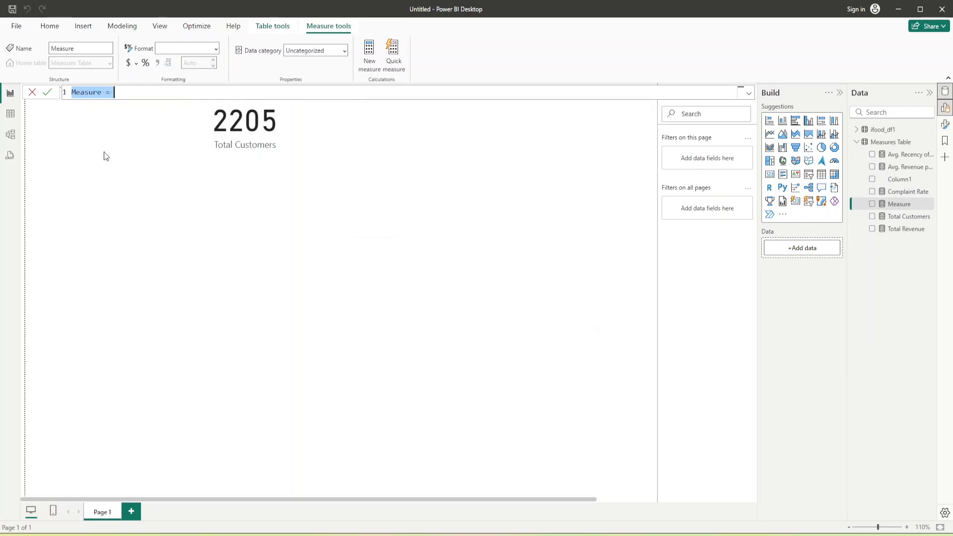
{"action": "type", "text": "Respoinse Rat"}
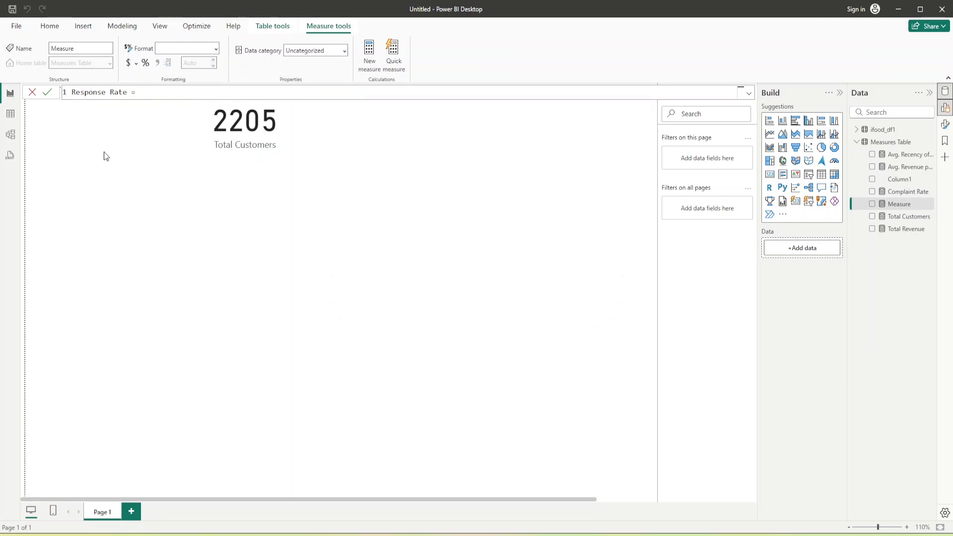
{"action": "type", "text": "e = DIVID"}
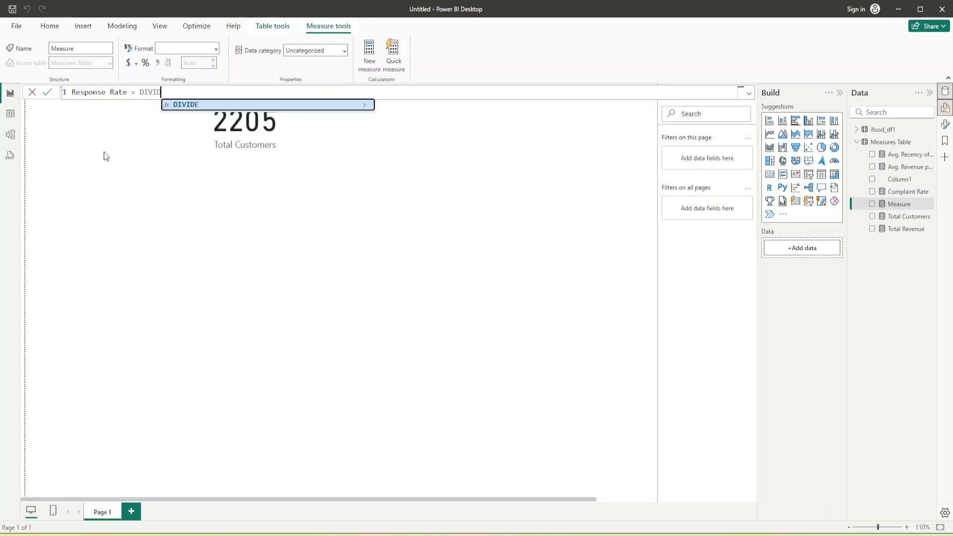
{"action": "type", "text": "E("}
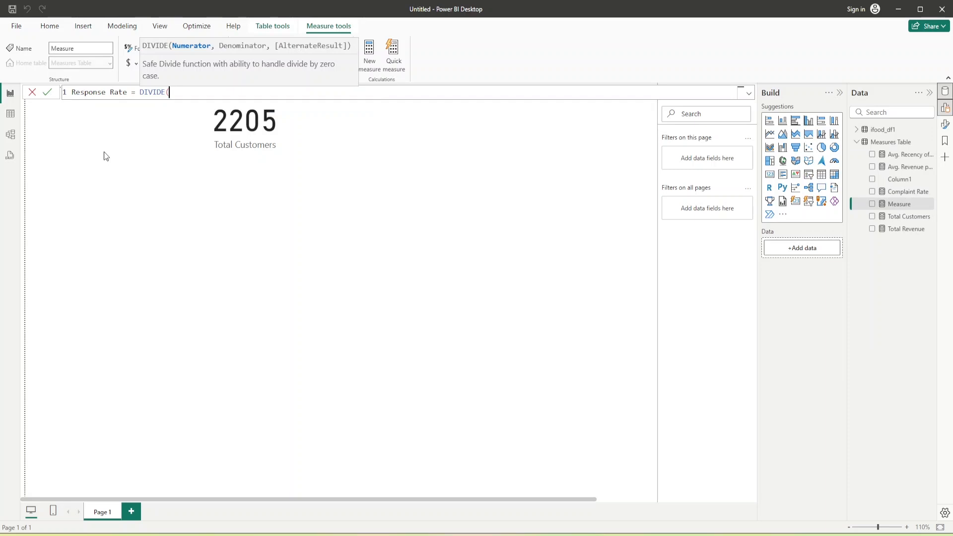
{"action": "type", "text": "SUM"}
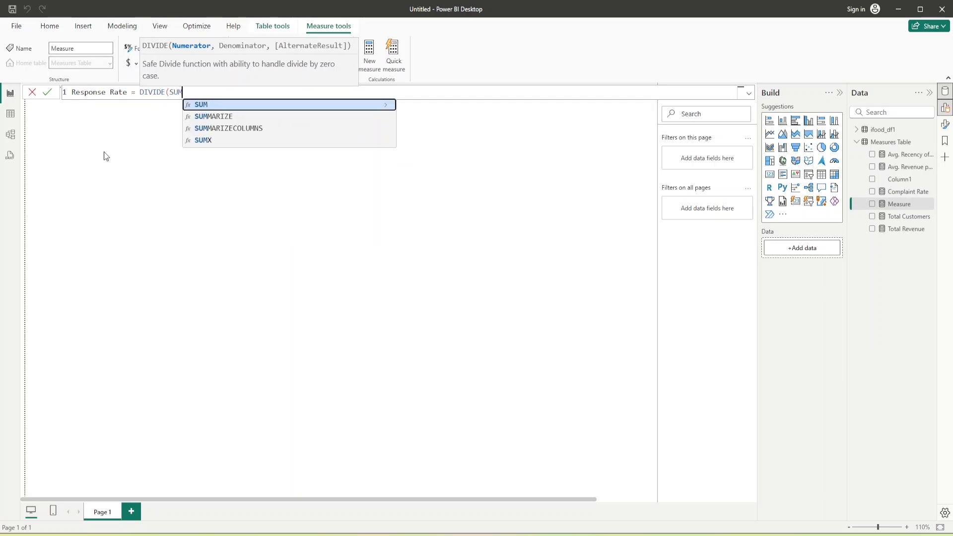
{"action": "type", "text": "("}
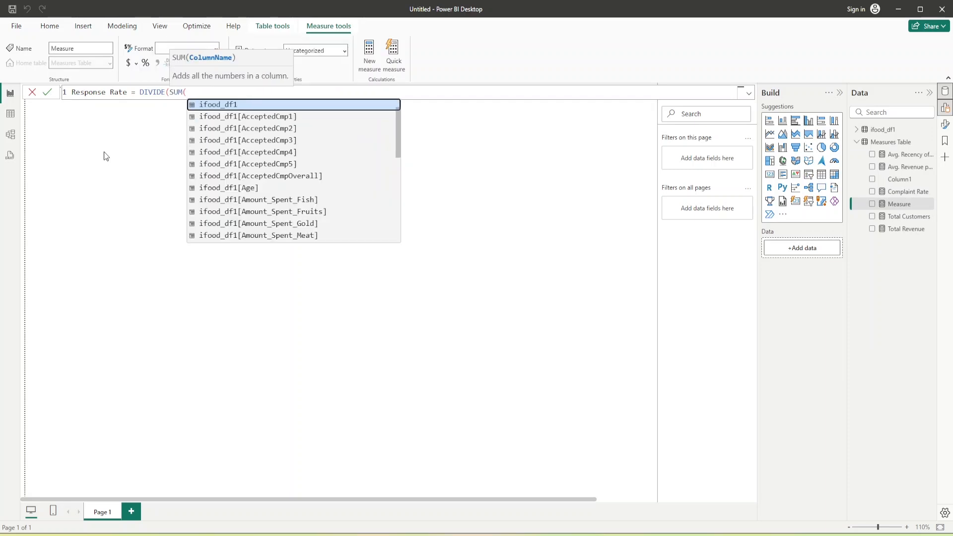
{"action": "type", "text": "res"}
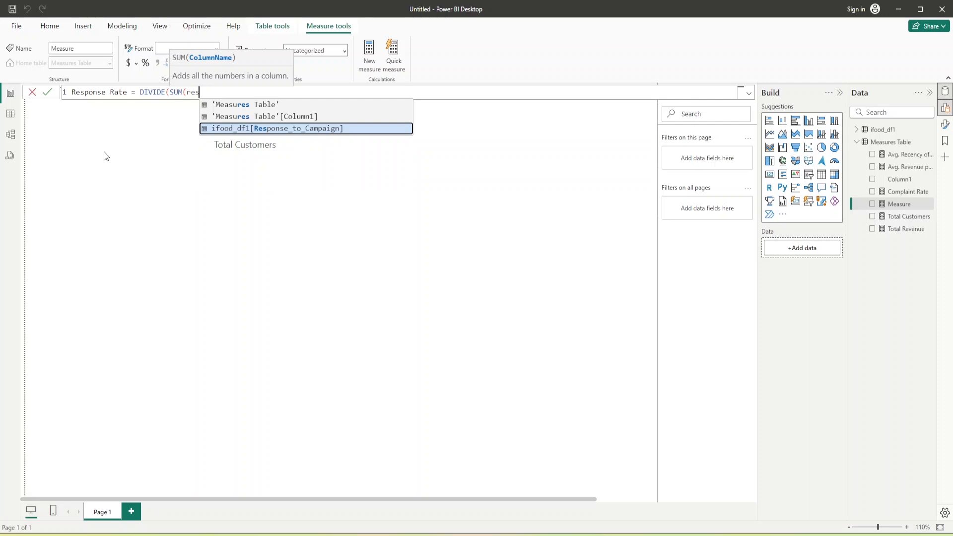
{"action": "key", "text": "Tab"}
{"action": "type", "text": "),"}
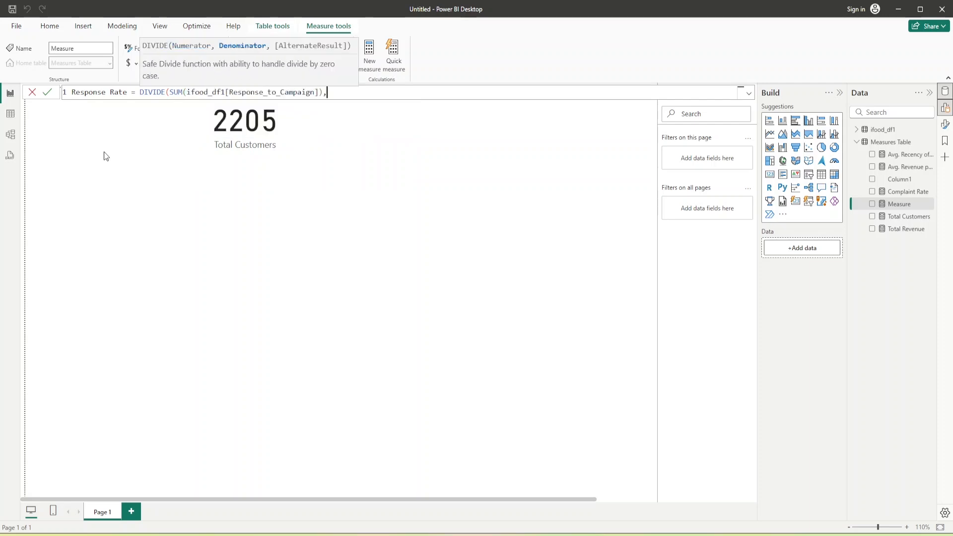
{"action": "type", "text": "[Tot"}
{"action": "key", "text": "Tab"}
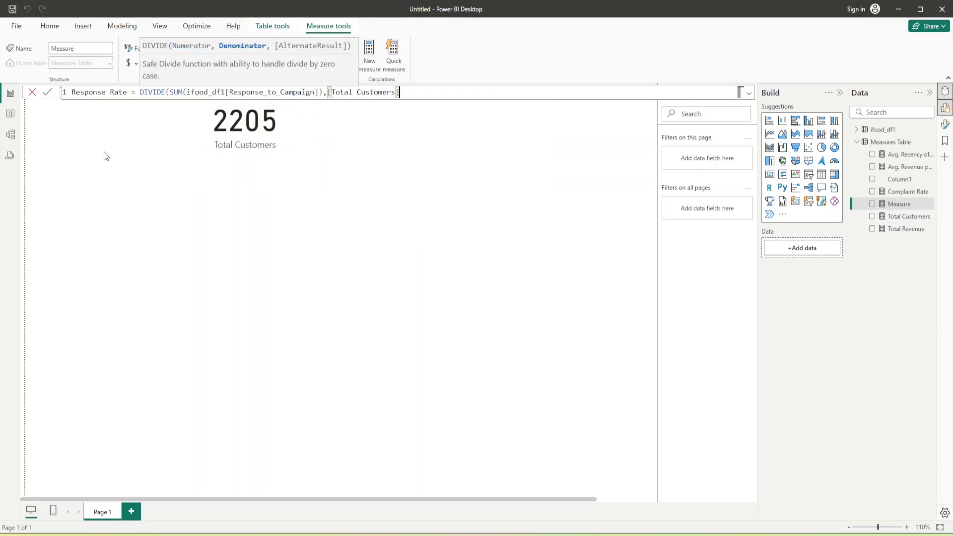
{"action": "type", "text": ")"}
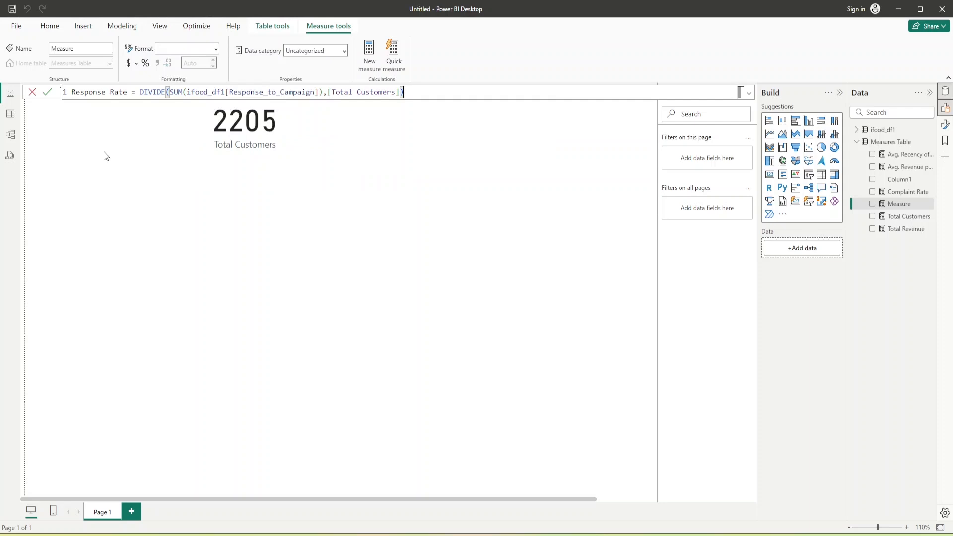
{"action": "key", "text": "Return"}
Format the Response Rate and Complaint Rate measures as percentages
{"action": "left_click", "coordinate": [145, 63]}
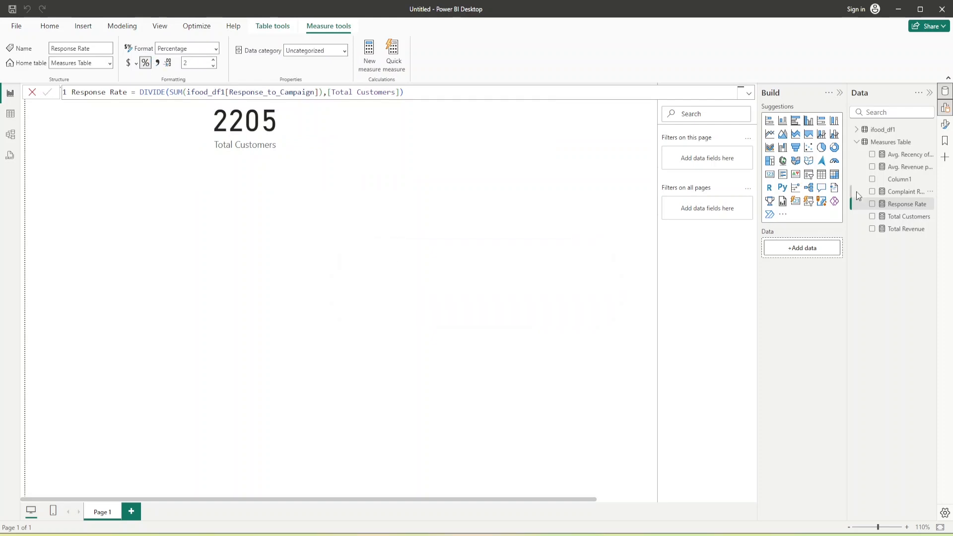
{"action": "left_click", "coordinate": [891, 193]}
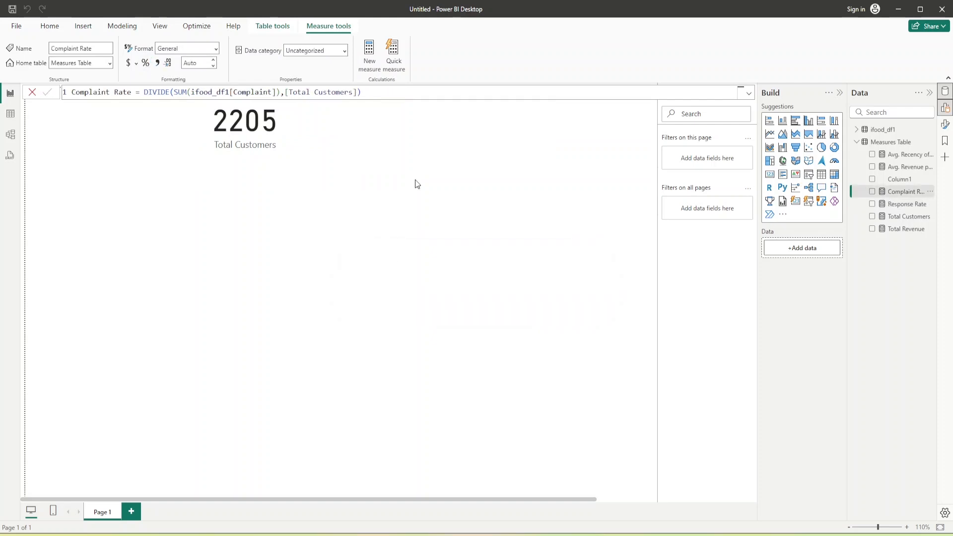
{"action": "left_click", "coordinate": [145, 63]}
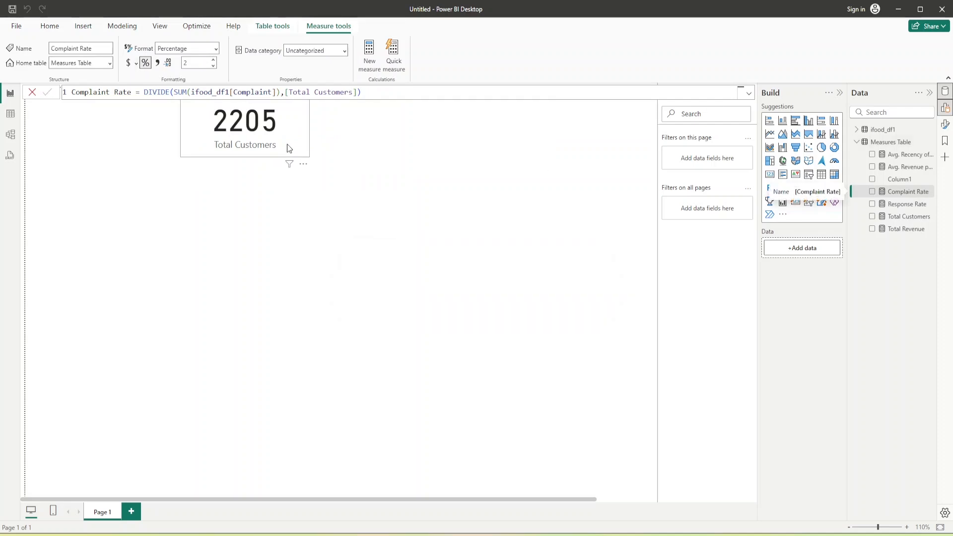
Convert the Total Customers card to the new card visual and stretch it into a wide strip along the report page's upper edge
{"action": "left_click", "coordinate": [302, 145]}
{"action": "left_click_drag", "start_coordinate": [302, 145], "coordinate": [257, 382]}
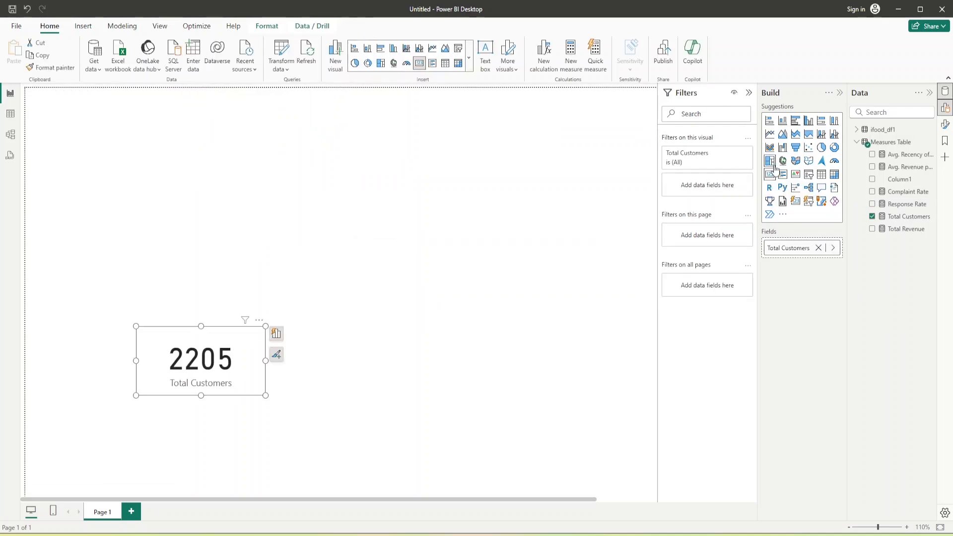
{"action": "left_click", "coordinate": [797, 202]}
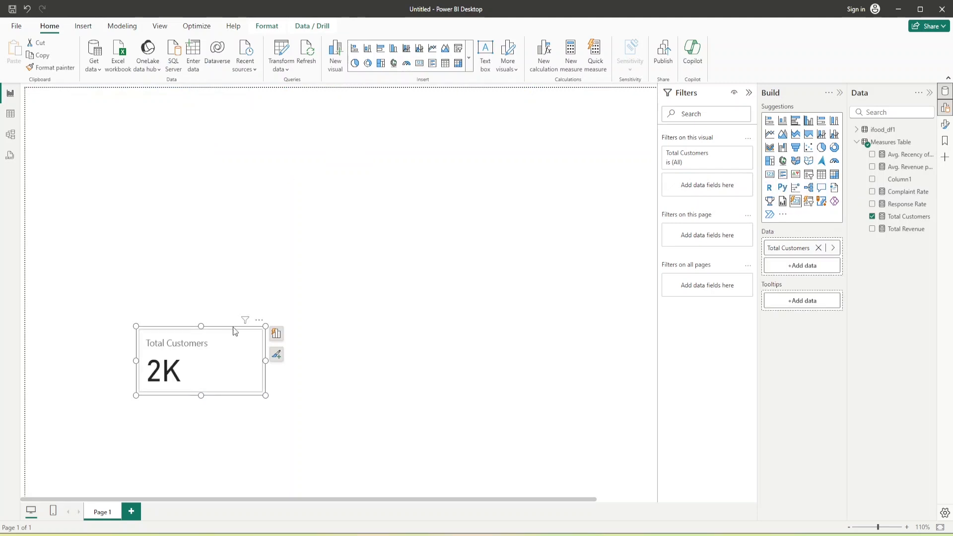
{"action": "left_click_drag", "start_coordinate": [237, 330], "coordinate": [221, 87]}
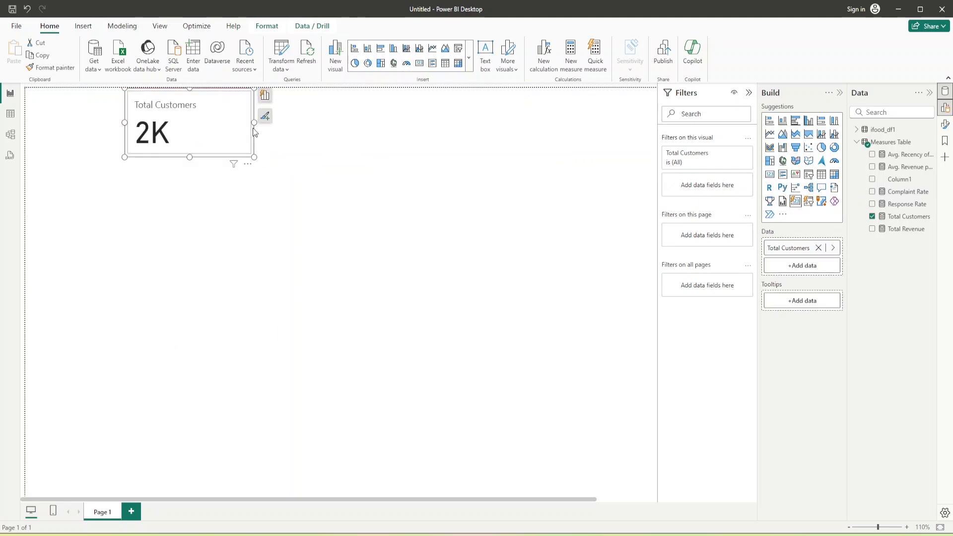
{"action": "left_click_drag", "start_coordinate": [254, 122], "coordinate": [656, 144]}
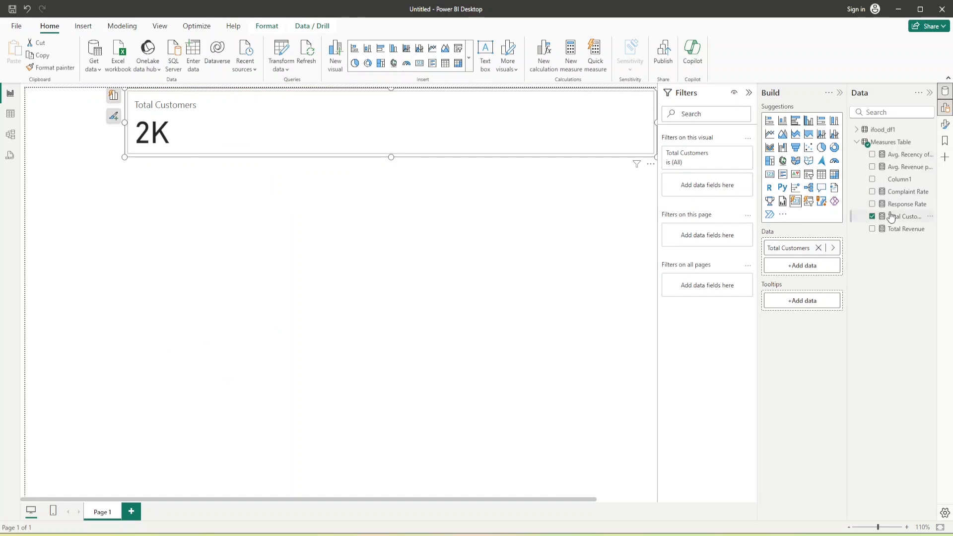
Add the Total Revenue, Avg. Recency of Orders, Avg. Revenue per Customer, Complaint Rate and Response Rate measures to the card visual
{"action": "left_click", "coordinate": [872, 229]}
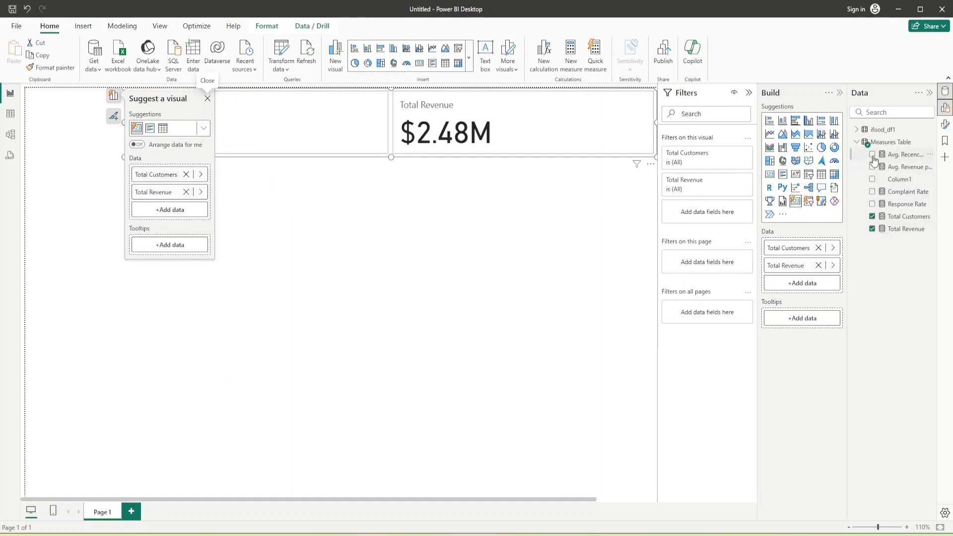
{"action": "left_click", "coordinate": [872, 154]}
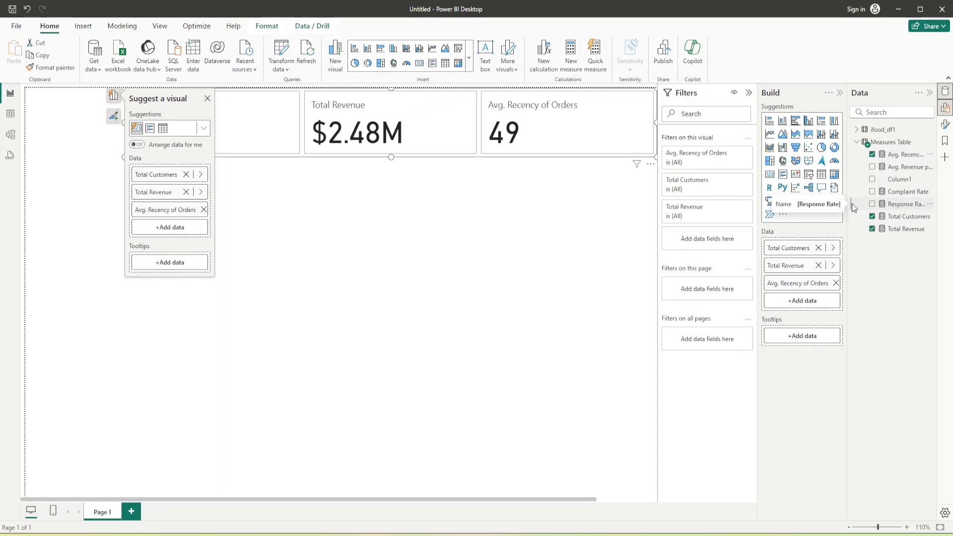
{"action": "left_click", "coordinate": [872, 167]}
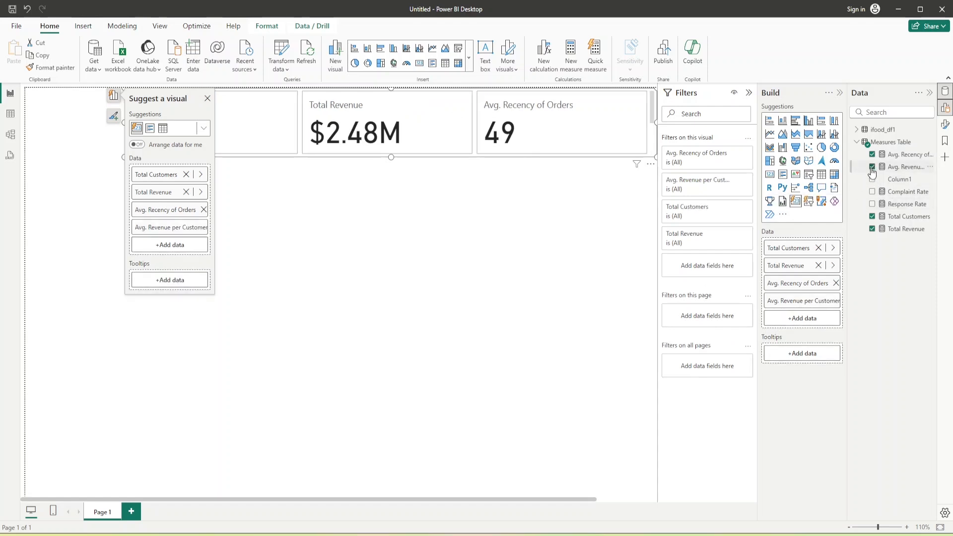
{"action": "left_click", "coordinate": [873, 192]}
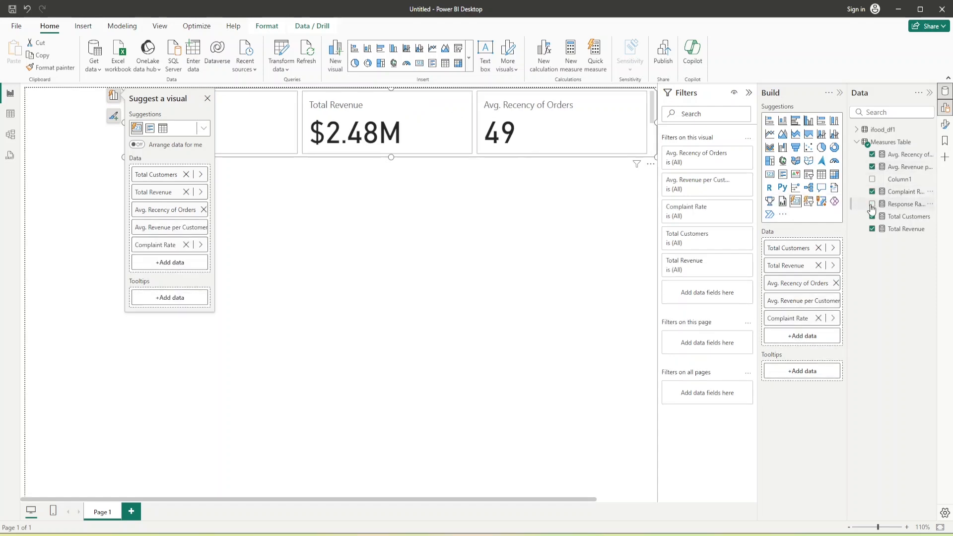
{"action": "left_click", "coordinate": [873, 204]}
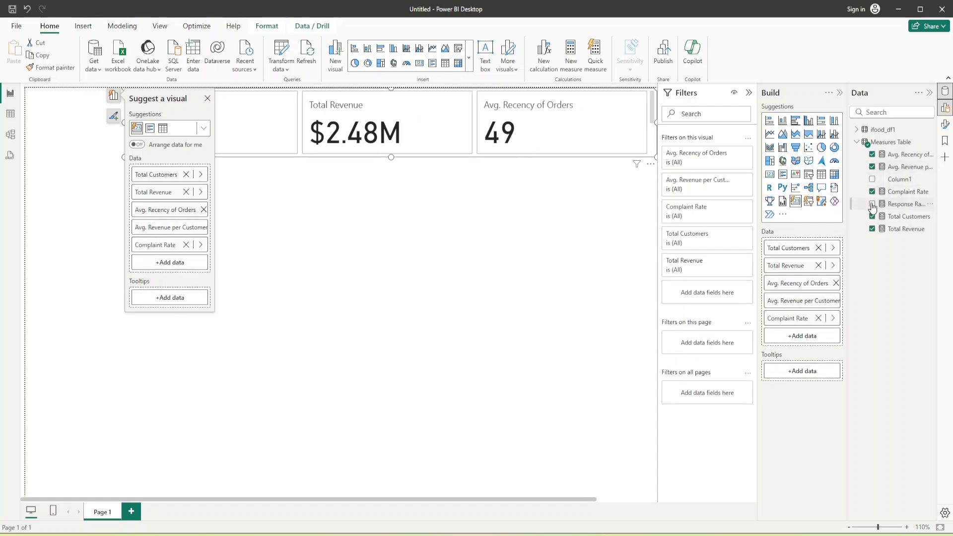
{"action": "left_click", "coordinate": [476, 273]}
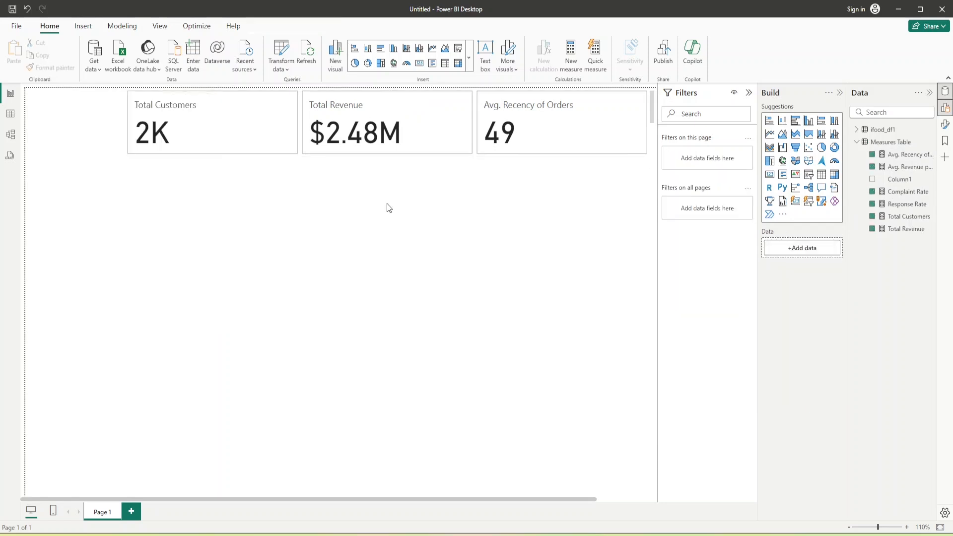
Turn on the accent bar for all cards in the card visual
{"action": "left_click", "coordinate": [475, 108]}
{"action": "left_click", "coordinate": [946, 126]}
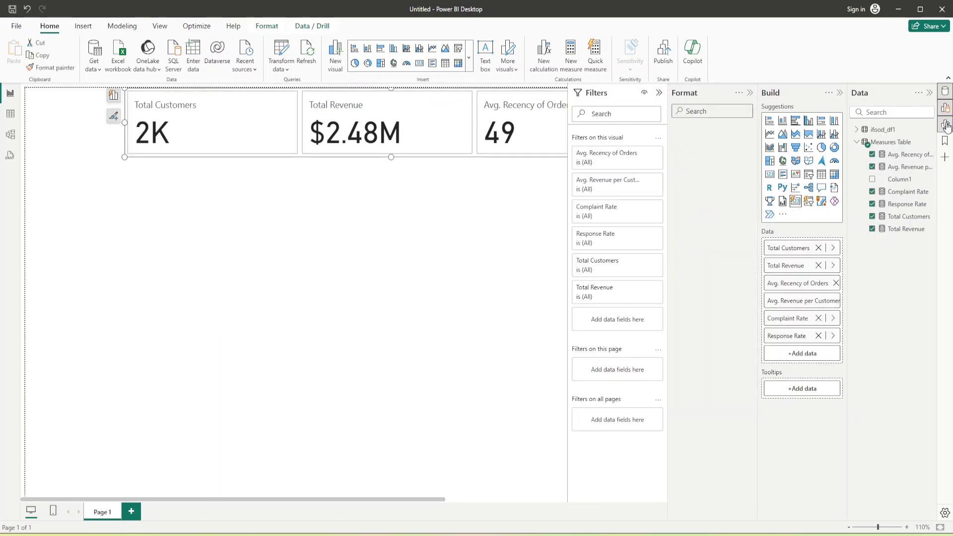
{"action": "left_click", "coordinate": [681, 284]}
{"action": "scroll", "coordinate": [682, 289], "scroll_direction": "down", "scroll_amount": 2}
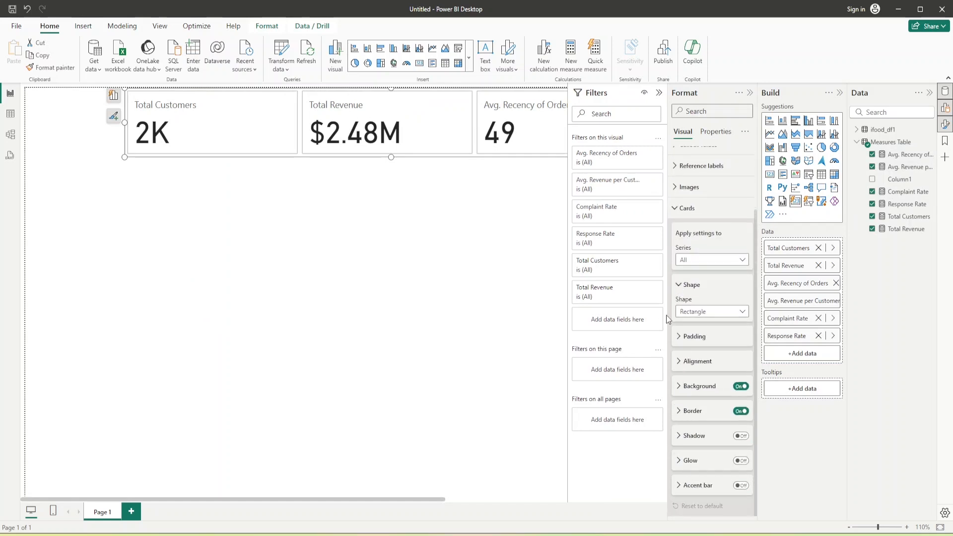
{"action": "left_click", "coordinate": [740, 485]}
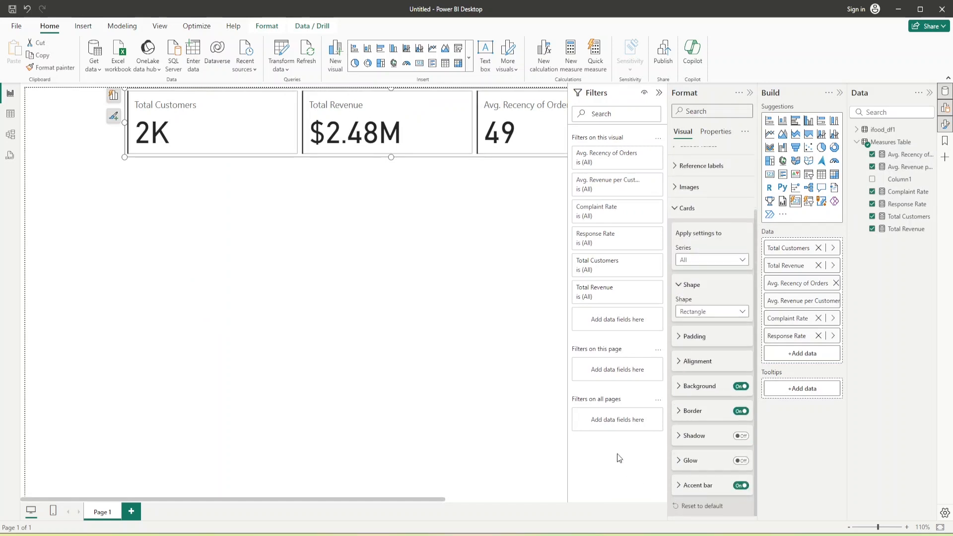
Change the shape of all cards to Rounded Rectangle with 10 px rounded corners
{"action": "scroll", "coordinate": [705, 407], "scroll_direction": "up", "scroll_amount": 2}
{"action": "left_click", "coordinate": [712, 388]}
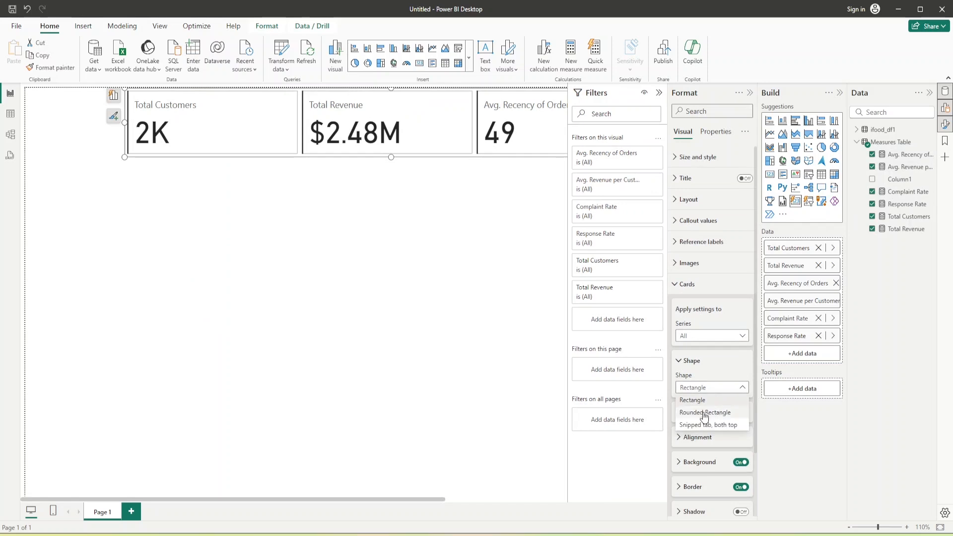
{"action": "left_click", "coordinate": [704, 412]}
{"action": "left_click_drag", "start_coordinate": [721, 418], "coordinate": [715, 420]}
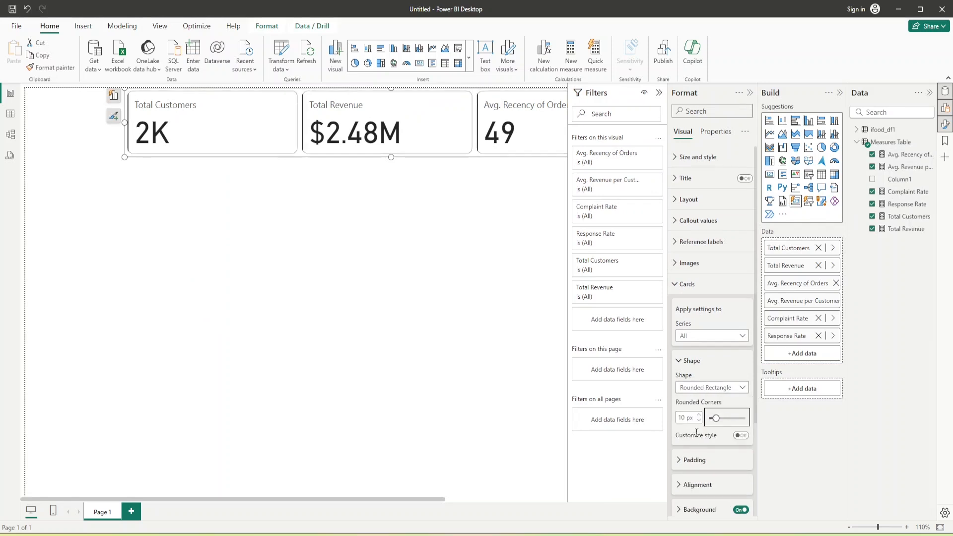
{"action": "left_click", "coordinate": [687, 284]}
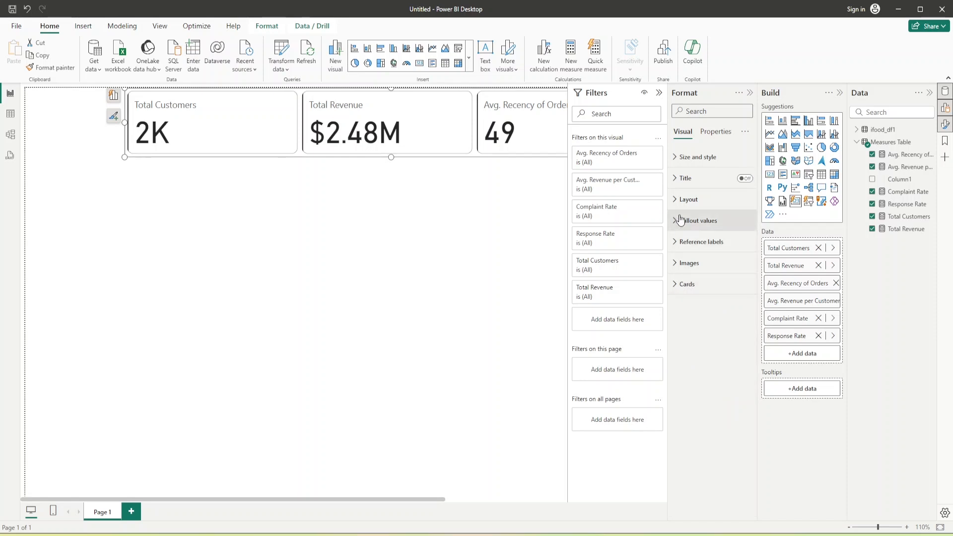
Set the card visual's single-row layout to a maximum of 8 cards shown and widen the strip toward the page's left edge
{"action": "left_click", "coordinate": [689, 199]}
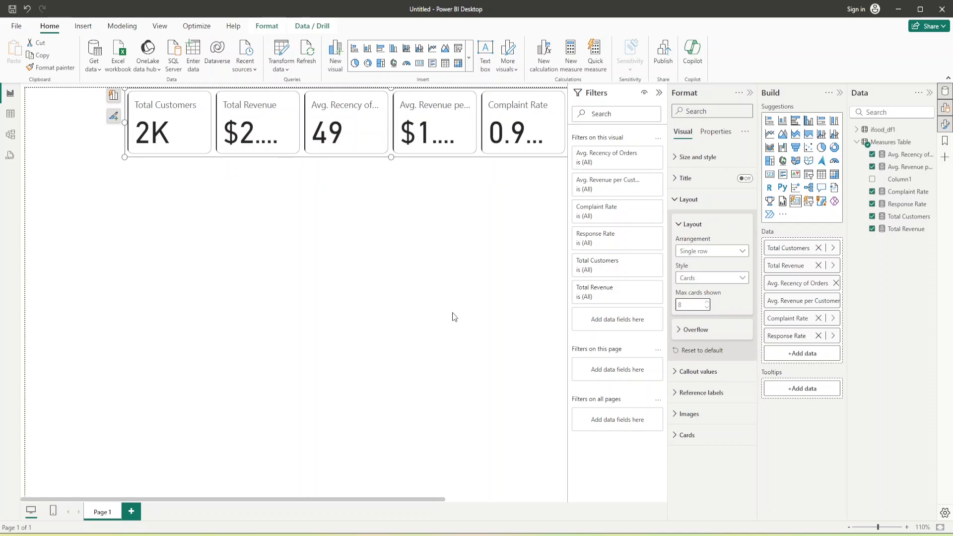
{"action": "left_click", "coordinate": [357, 282]}
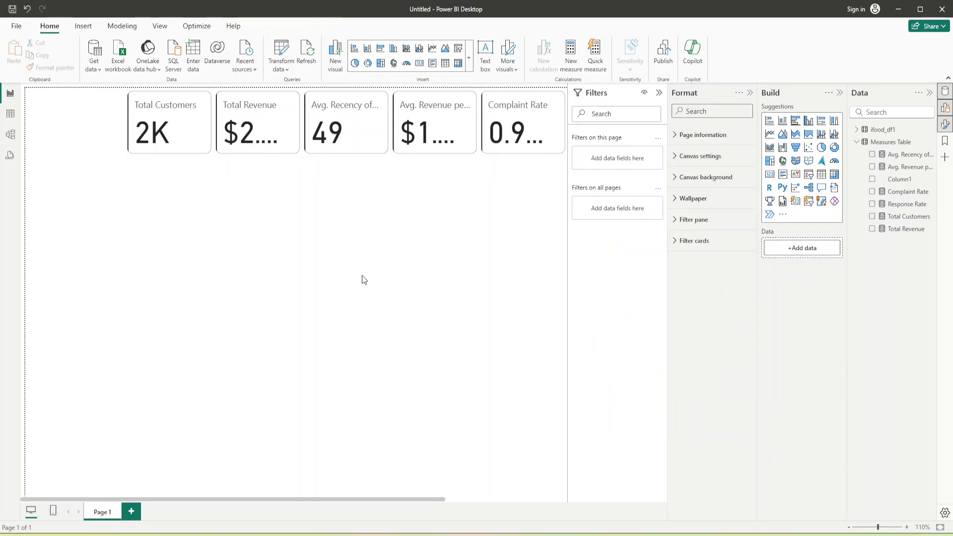
{"action": "left_click", "coordinate": [659, 93]}
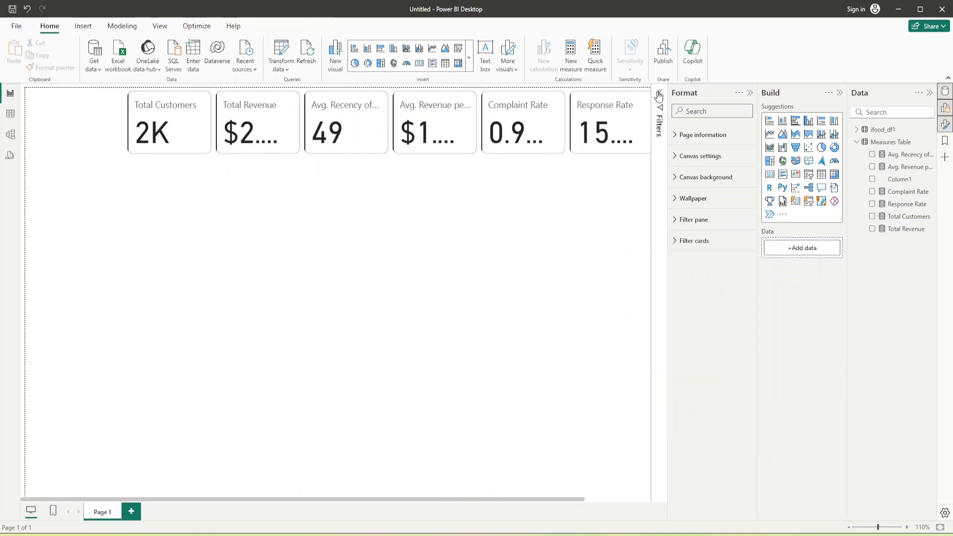
{"action": "left_click", "coordinate": [197, 130]}
{"action": "mouse_move", "coordinate": [218, 95]}
{"action": "left_mouse_down"}
{"action": "mouse_move", "coordinate": [179, 95]}
{"action": "mouse_move", "coordinate": [210, 96]}
{"action": "left_mouse_up"}
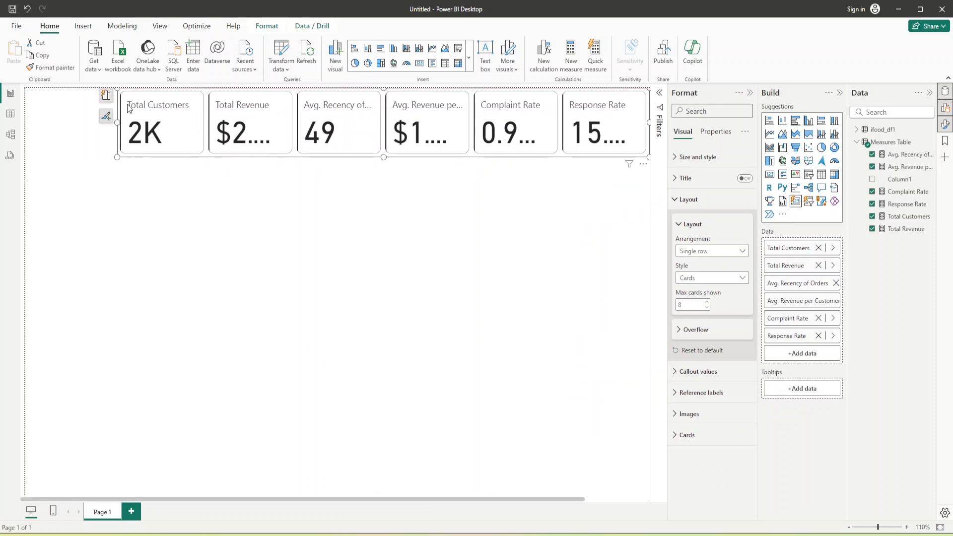
{"action": "left_click_drag", "start_coordinate": [117, 123], "coordinate": [80, 123]}
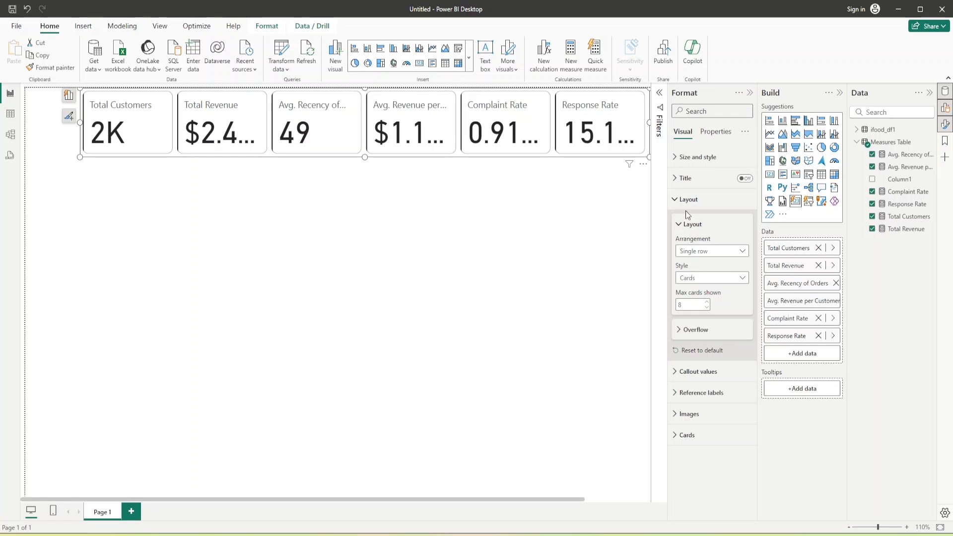
Set the callout values' font size to 30 for all cards and reduce the card strip's height slightly
{"action": "left_click", "coordinate": [674, 201]}
{"action": "left_click", "coordinate": [677, 221]}
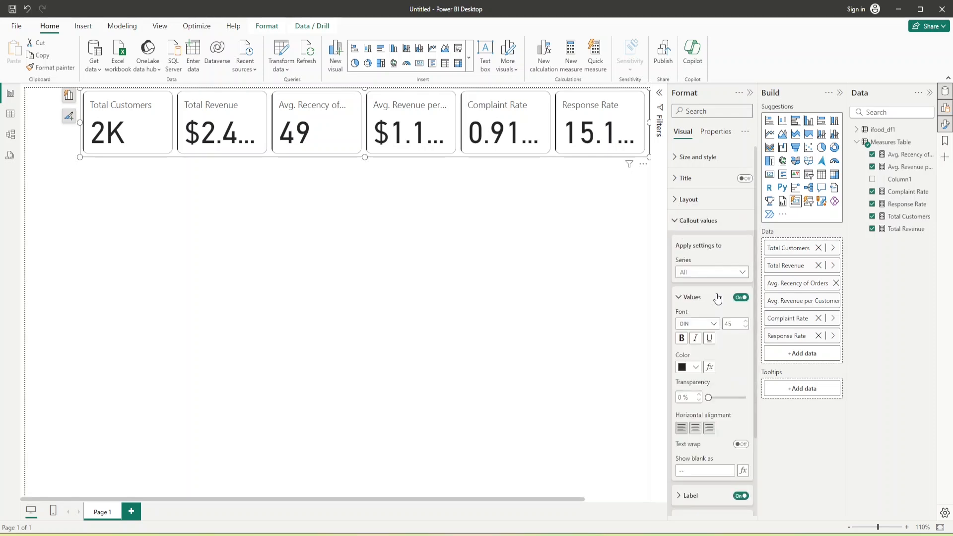
{"action": "left_click", "coordinate": [745, 324]}
{"action": "type", "text": "30"}
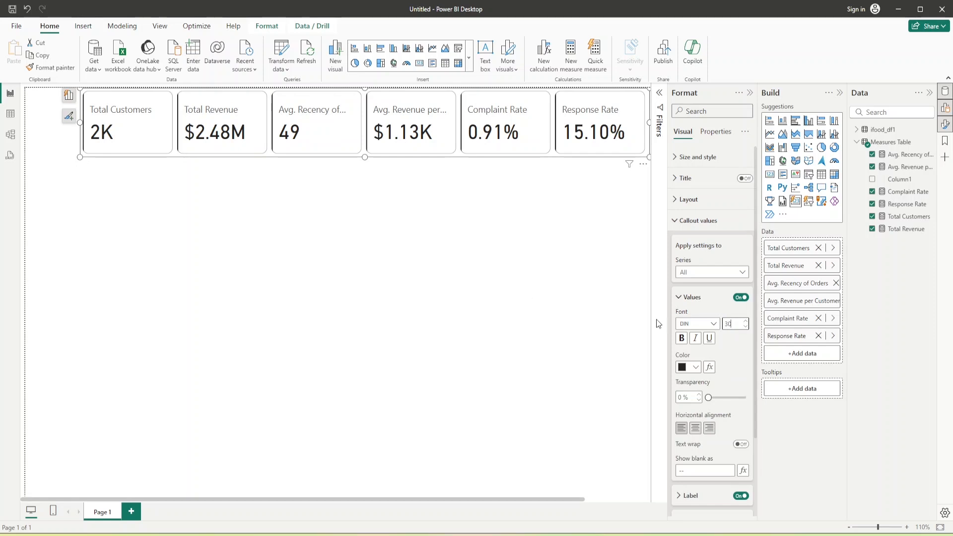
{"action": "left_click_drag", "start_coordinate": [360, 159], "coordinate": [374, 151]}
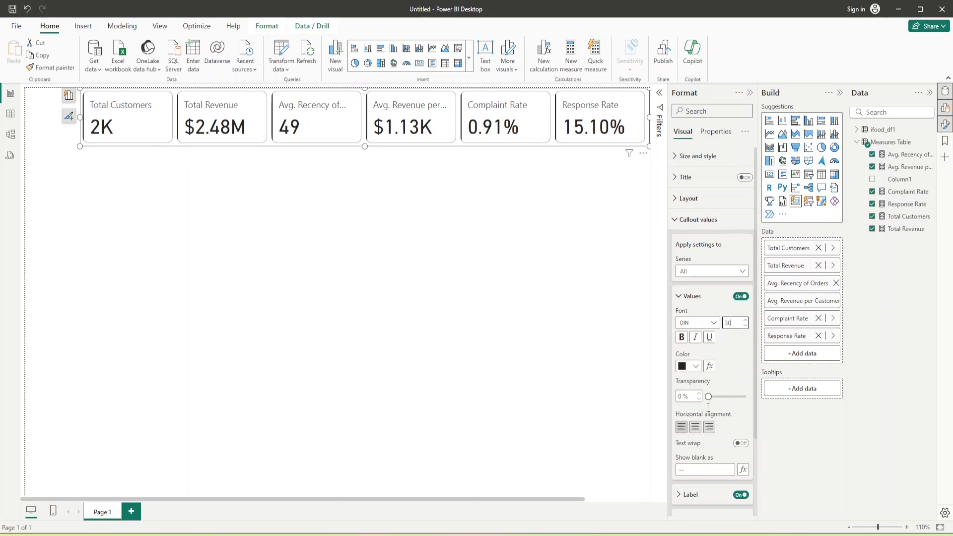
Set the cards' accent bar width to 7 px
{"action": "scroll", "coordinate": [708, 437], "scroll_direction": "down", "scroll_amount": 2}
{"action": "left_click", "coordinate": [676, 507]}
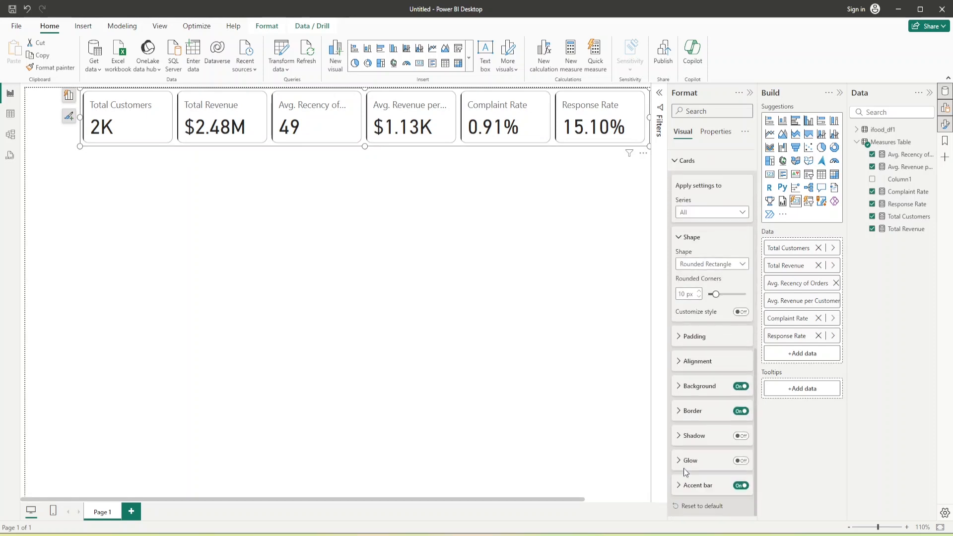
{"action": "left_click", "coordinate": [681, 485]}
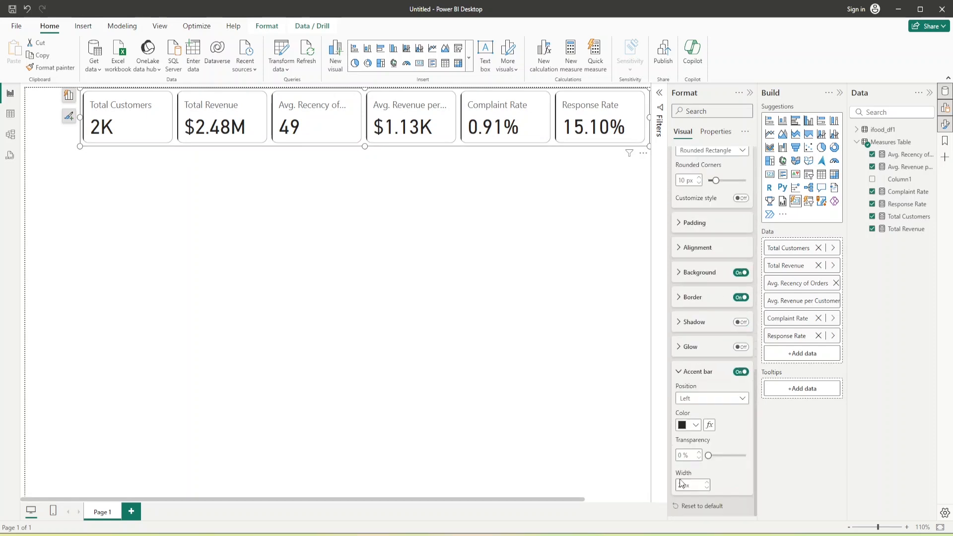
{"action": "left_click", "coordinate": [707, 483]}
{"action": "left_click", "coordinate": [707, 483]}
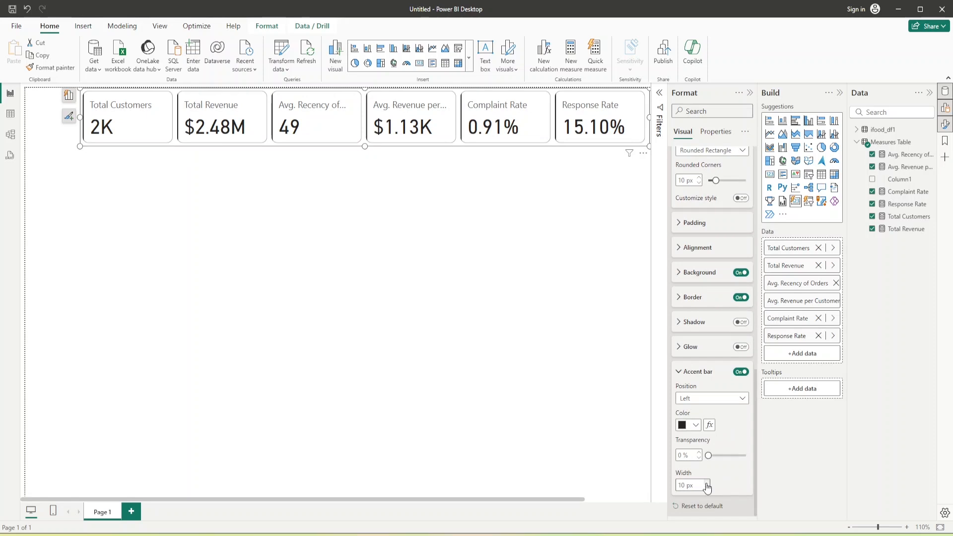
{"action": "left_click", "coordinate": [708, 488]}
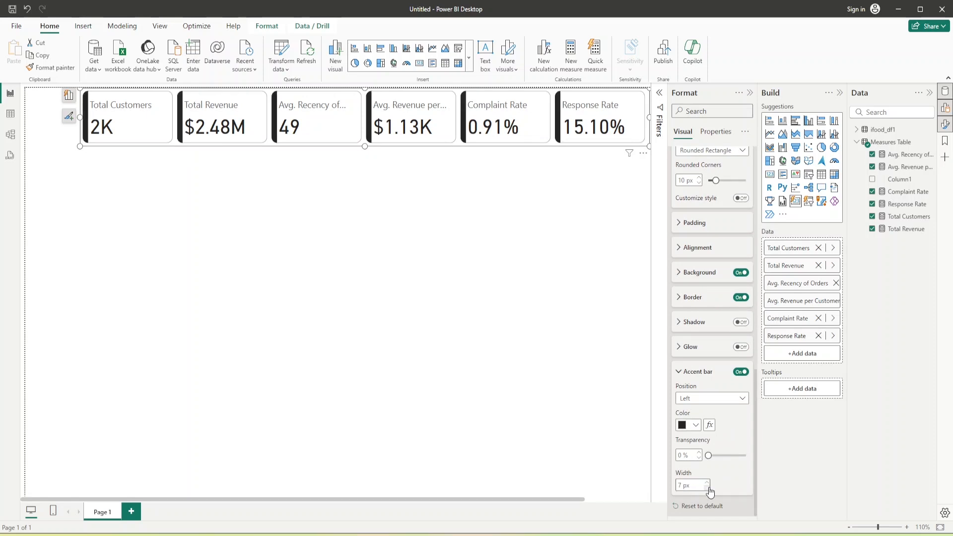
{"action": "left_click", "coordinate": [361, 391]}
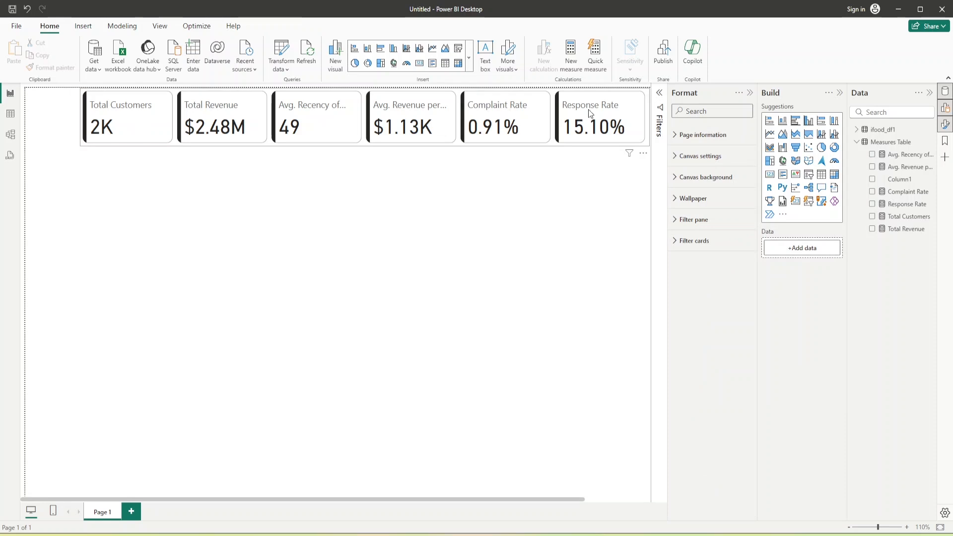
{"action": "left_click", "coordinate": [234, 194]}
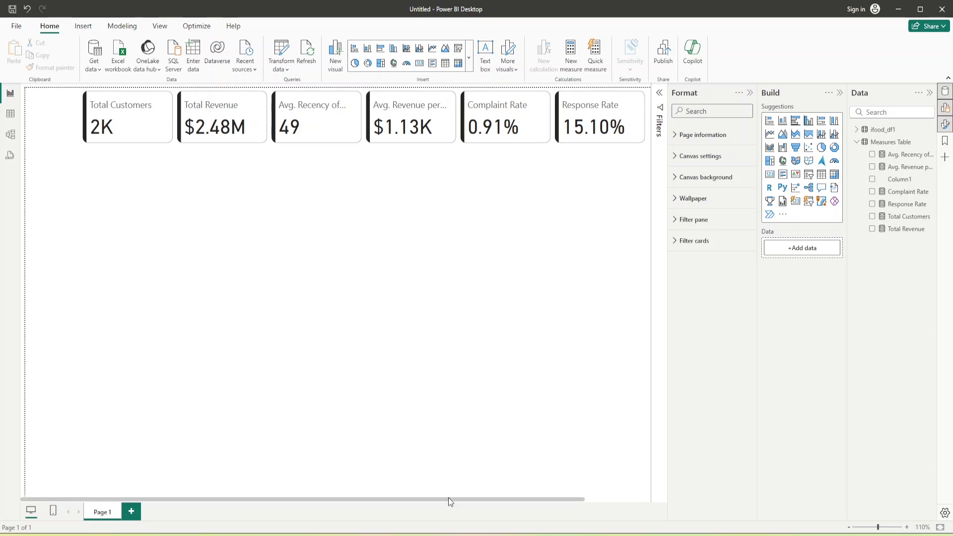
Fit the report page to the window and extend the card strip to the page's right edge
{"action": "left_click_drag", "start_coordinate": [448, 498], "coordinate": [824, 518]}
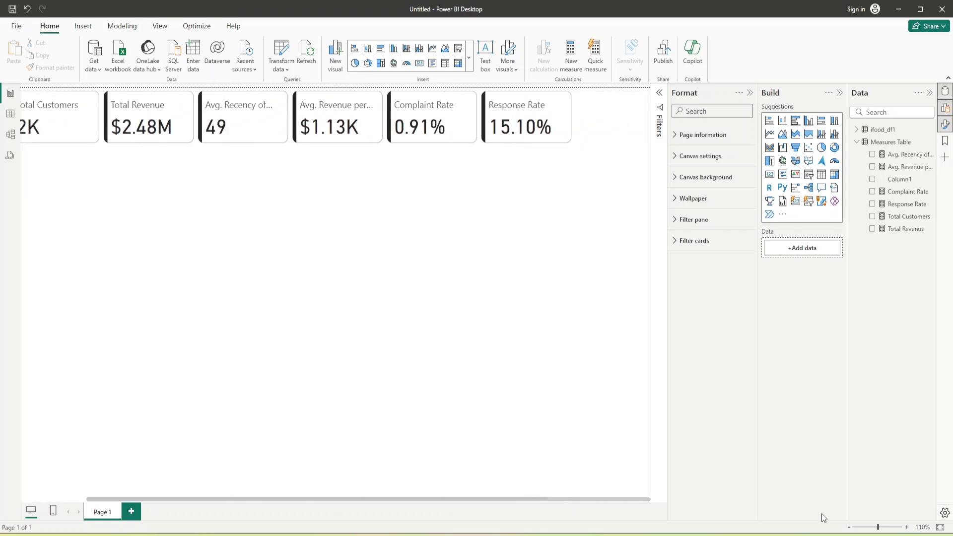
{"action": "left_click", "coordinate": [940, 528]}
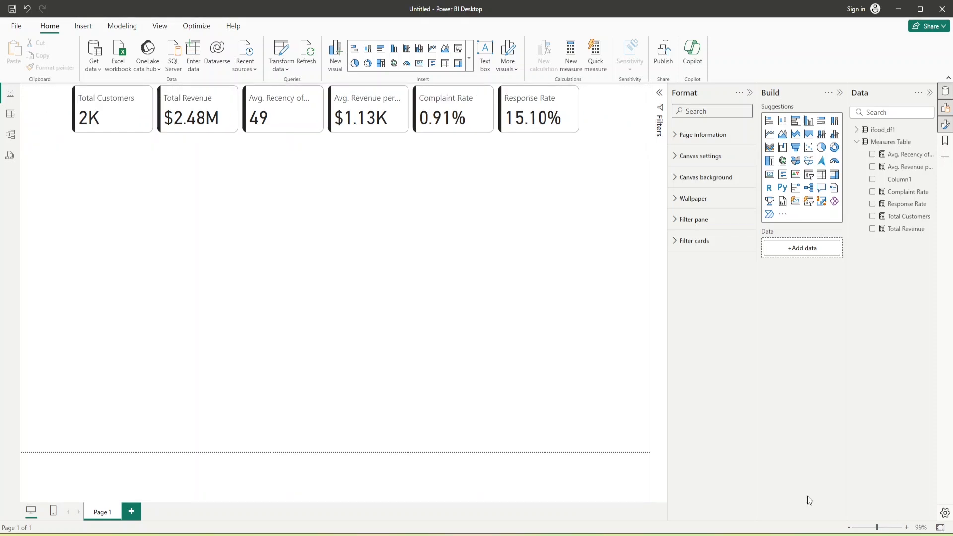
{"action": "left_click", "coordinate": [570, 106]}
{"action": "left_click_drag", "start_coordinate": [580, 109], "coordinate": [653, 122]}
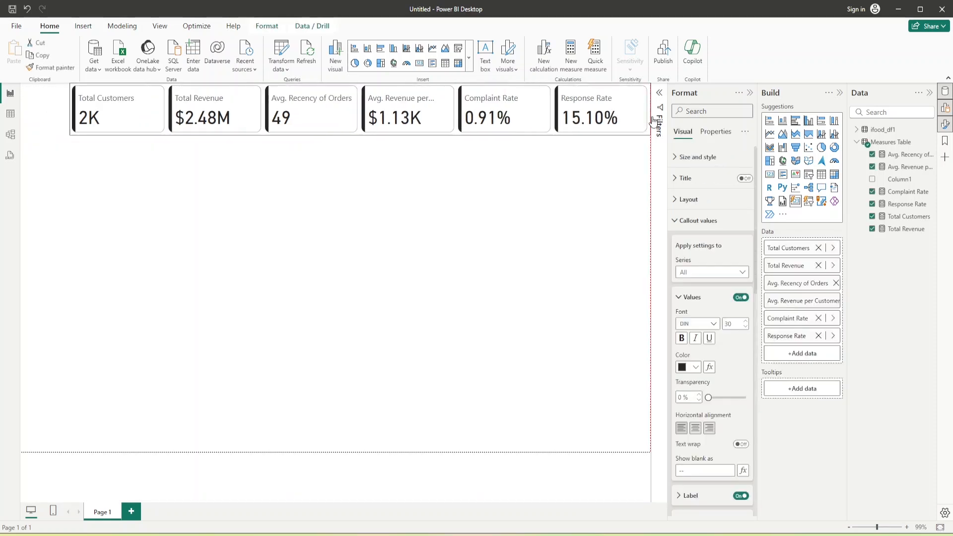
{"action": "left_click", "coordinate": [272, 233]}
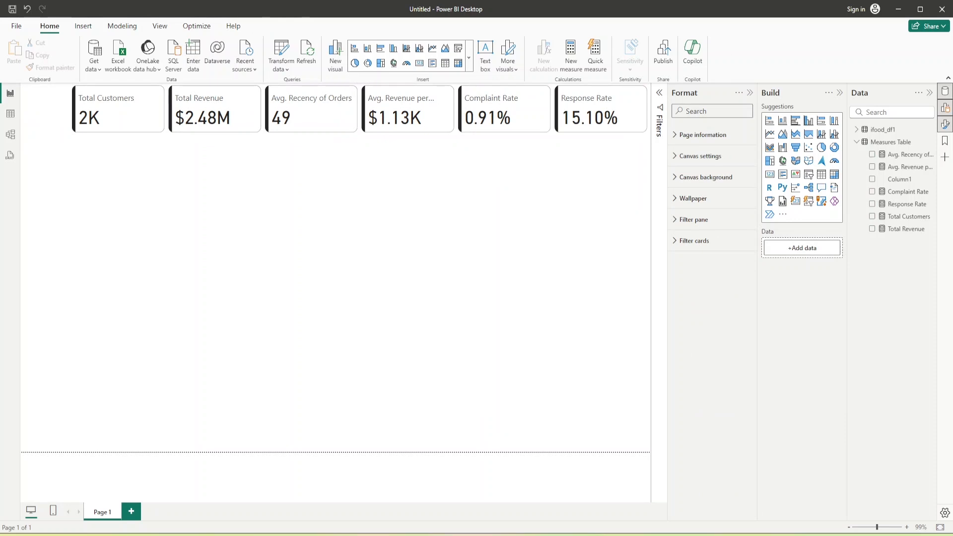
Insert an empty stacked column chart beneath the first cards, about 551 wide and 294 high, and show its size and style settings
{"action": "left_click", "coordinate": [784, 124]}
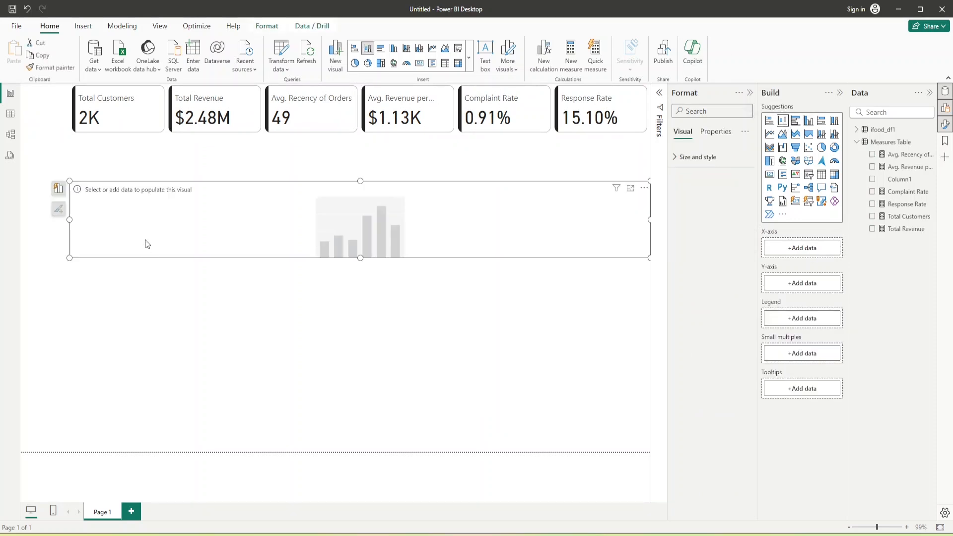
{"action": "left_click_drag", "start_coordinate": [647, 258], "coordinate": [236, 315]}
{"action": "left_click_drag", "start_coordinate": [205, 203], "coordinate": [204, 163]}
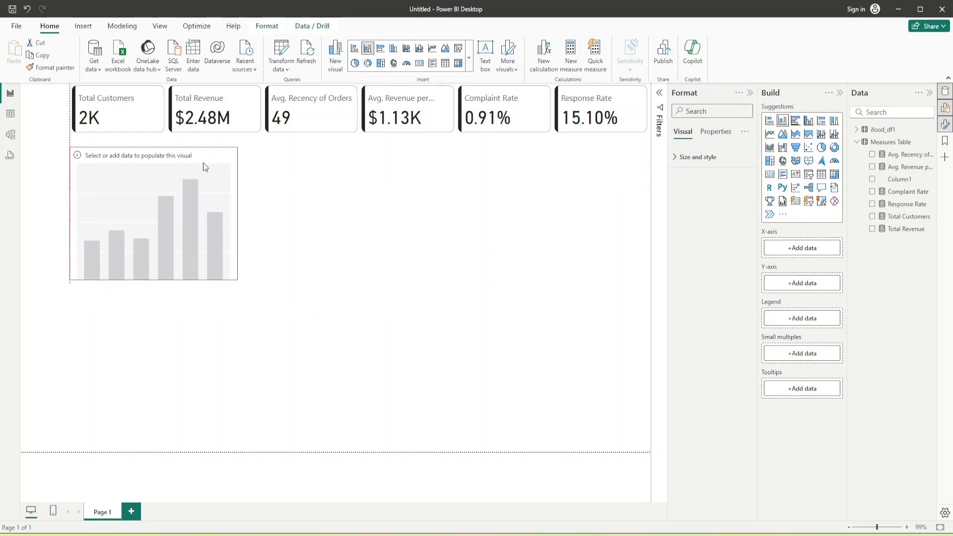
{"action": "left_click_drag", "start_coordinate": [240, 213], "coordinate": [343, 220]}
{"action": "left_click_drag", "start_coordinate": [294, 186], "coordinate": [299, 184]}
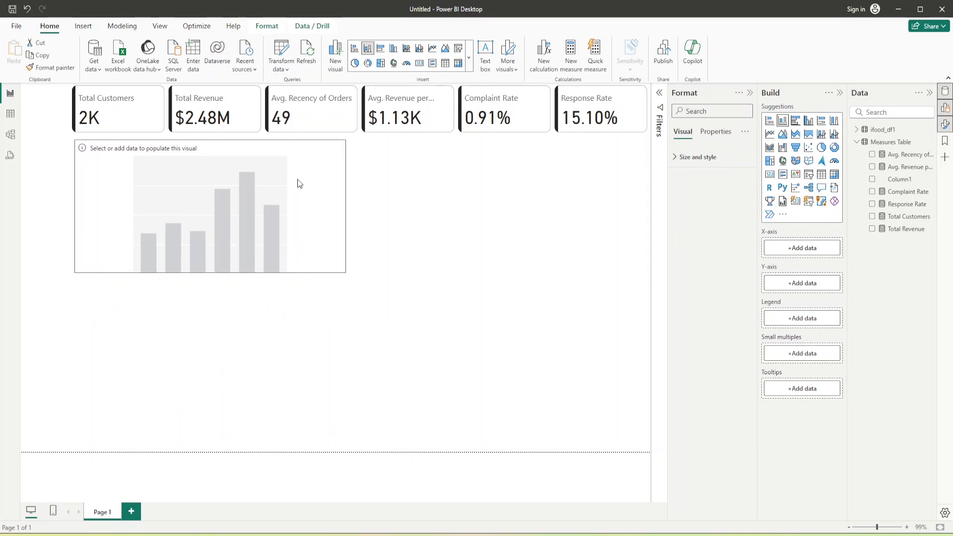
{"action": "left_click_drag", "start_coordinate": [207, 275], "coordinate": [210, 293]}
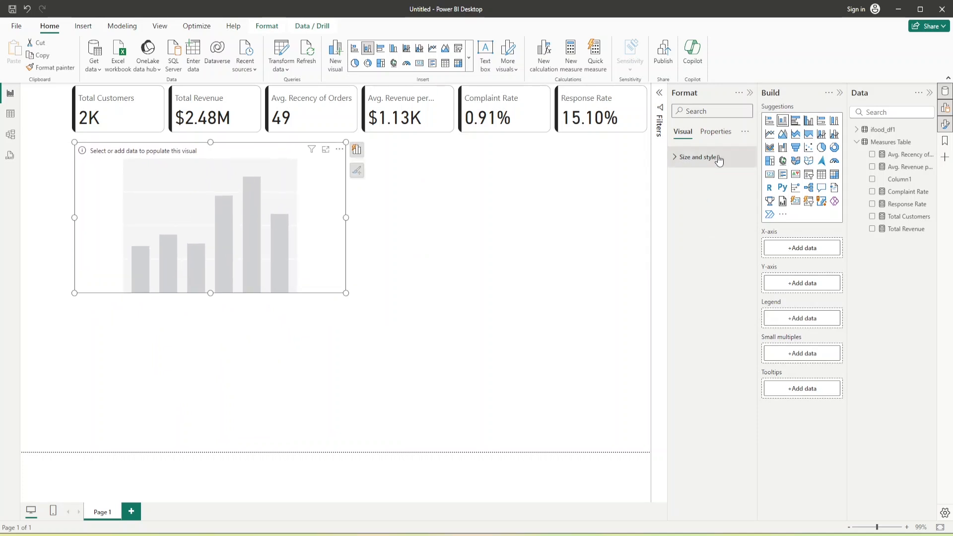
{"action": "left_click", "coordinate": [676, 158]}
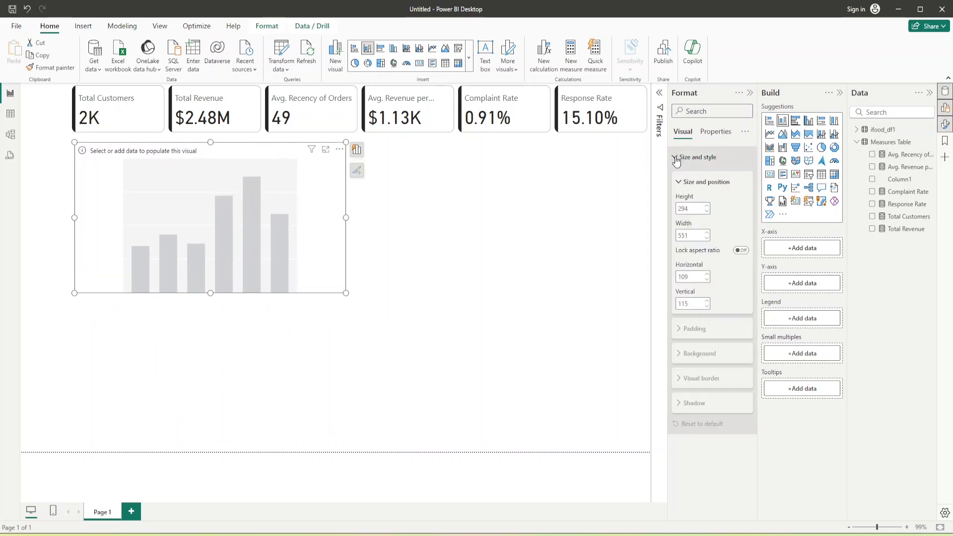
Plot the empty column chart with Income on the X-axis and the Total Customers measure on the Y-axis
{"action": "left_click", "coordinate": [676, 158]}
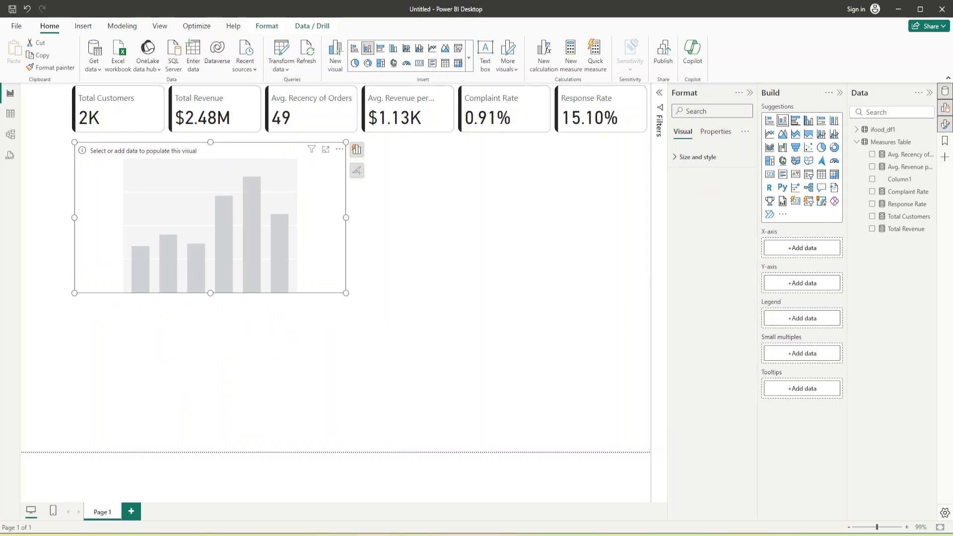
{"action": "left_click", "coordinate": [862, 131]}
{"action": "left_click", "coordinate": [856, 130]}
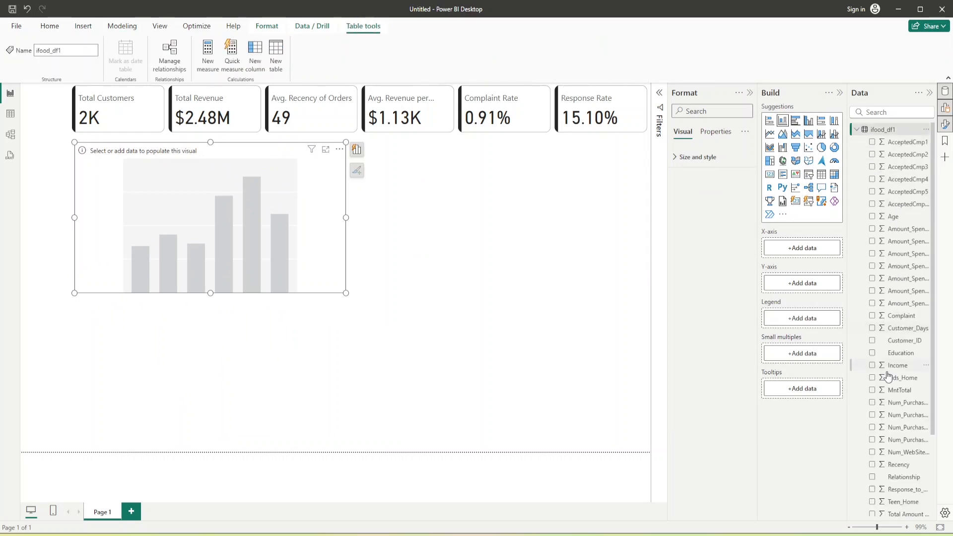
{"action": "left_click_drag", "start_coordinate": [897, 370], "coordinate": [789, 253]}
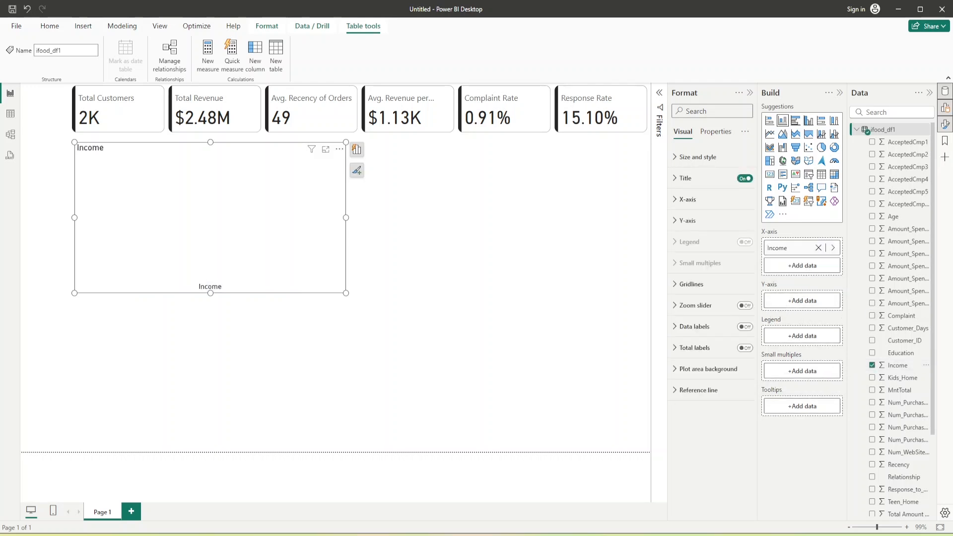
{"action": "left_click", "coordinate": [856, 129]}
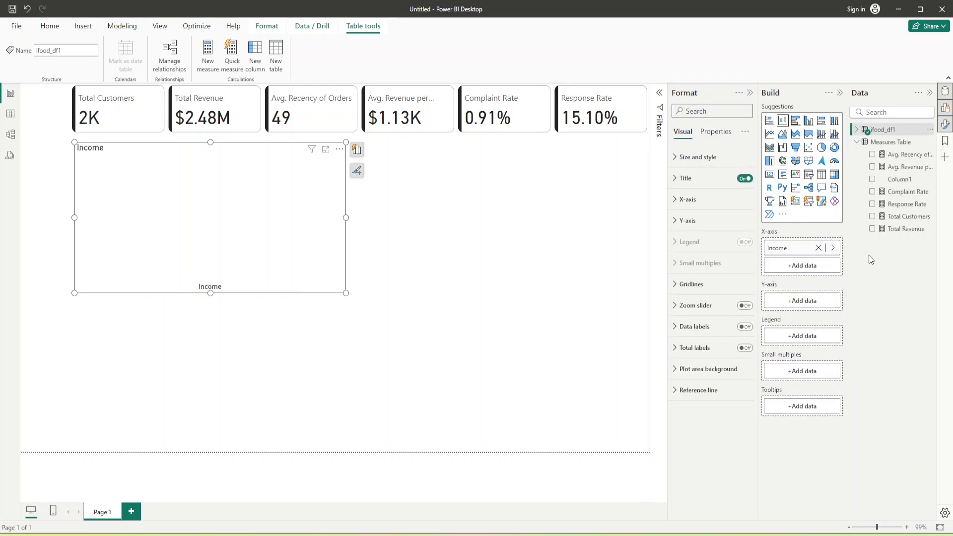
{"action": "left_click_drag", "start_coordinate": [894, 222], "coordinate": [808, 303]}
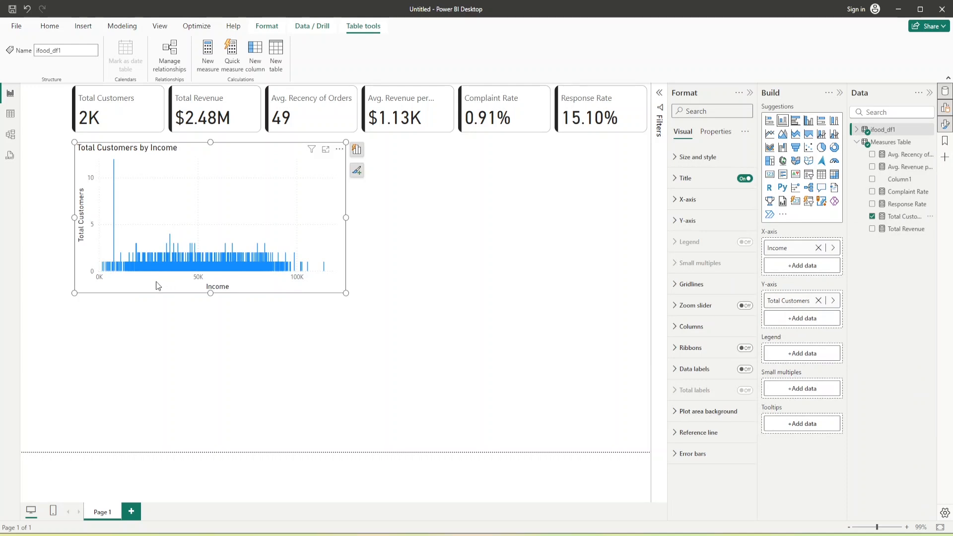
{"action": "mouse_move", "coordinate": [188, 270]}
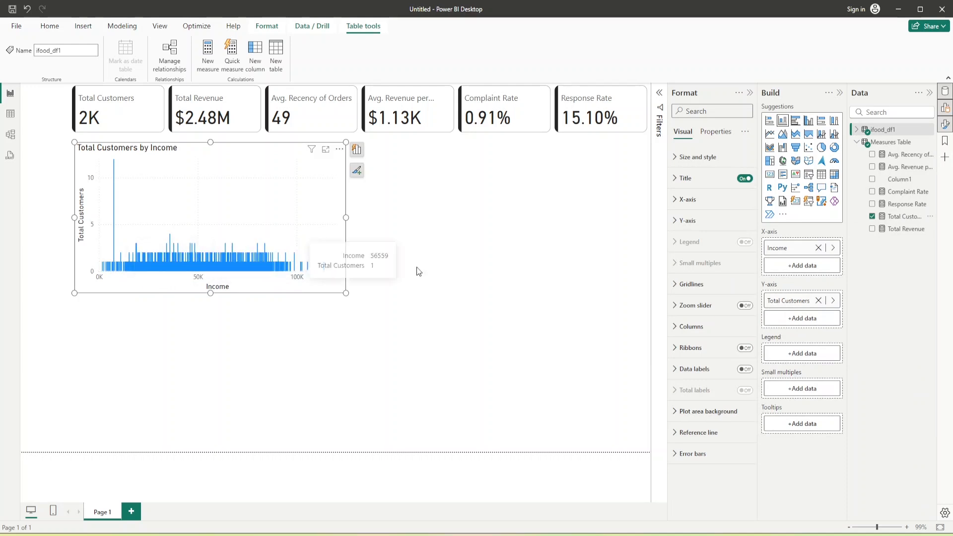
Create a new bin group from the Income field, using size of bins with a bin size of 5000
{"action": "left_click", "coordinate": [857, 130]}
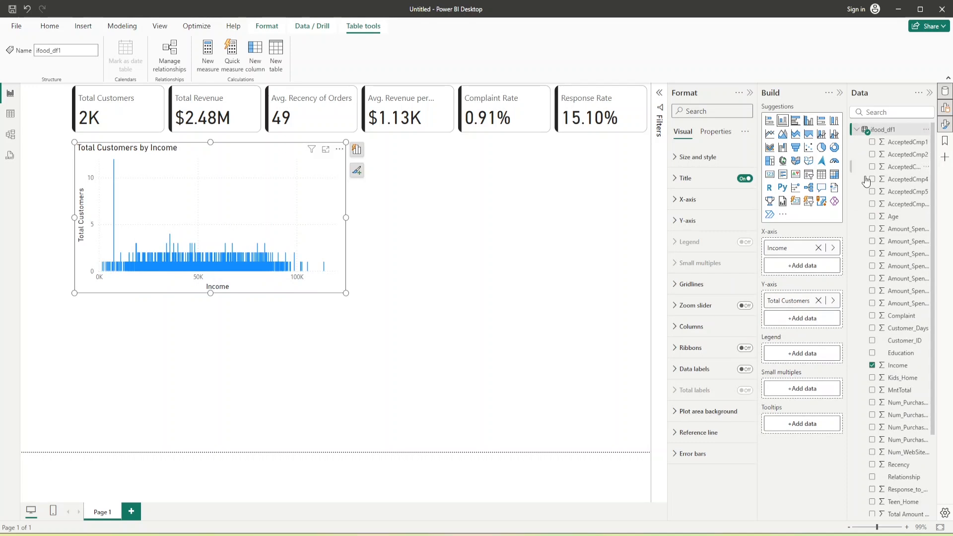
{"action": "right_click", "coordinate": [901, 370]}
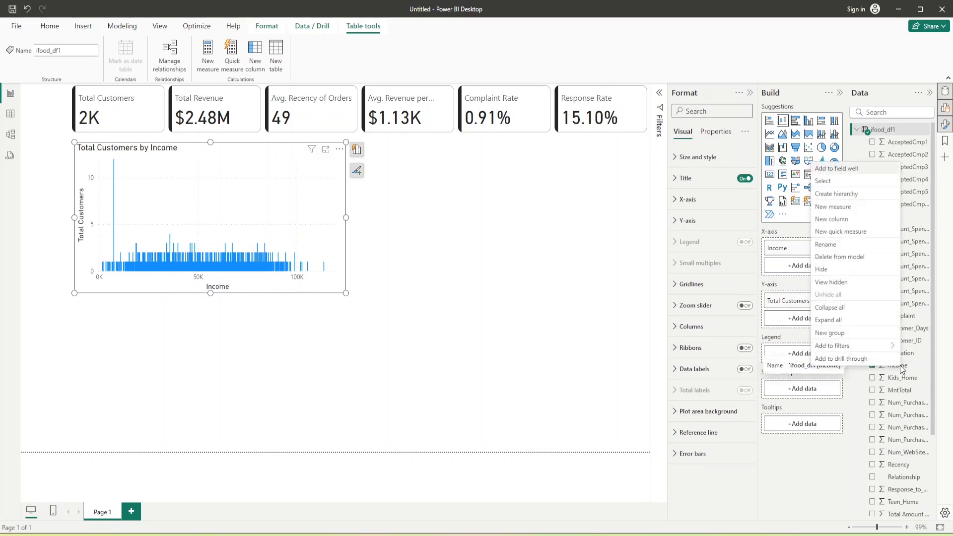
{"action": "left_click", "coordinate": [830, 333]}
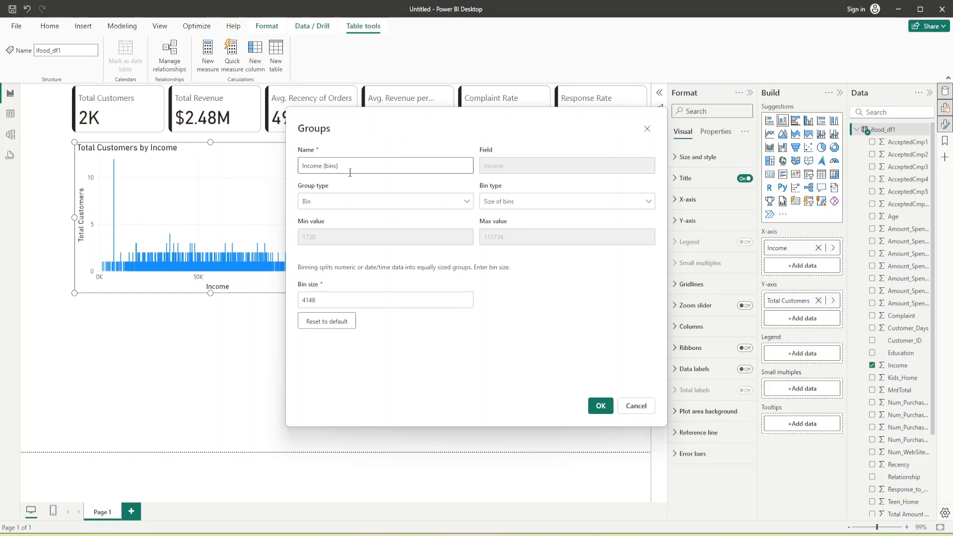
{"action": "left_click", "coordinate": [526, 210]}
{"action": "left_click", "coordinate": [517, 235]}
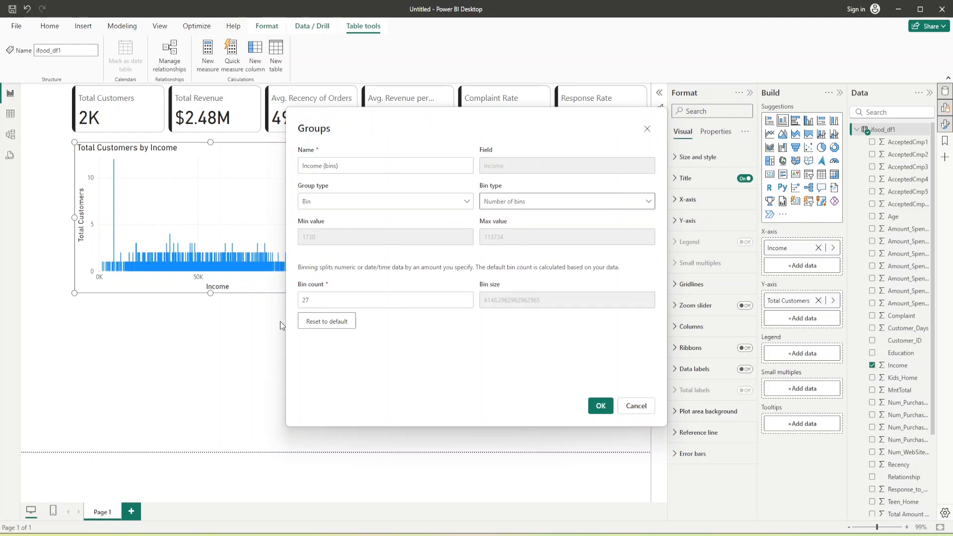
{"action": "left_click", "coordinate": [554, 201]}
{"action": "left_click", "coordinate": [546, 217]}
{"action": "left_click", "coordinate": [333, 302]}
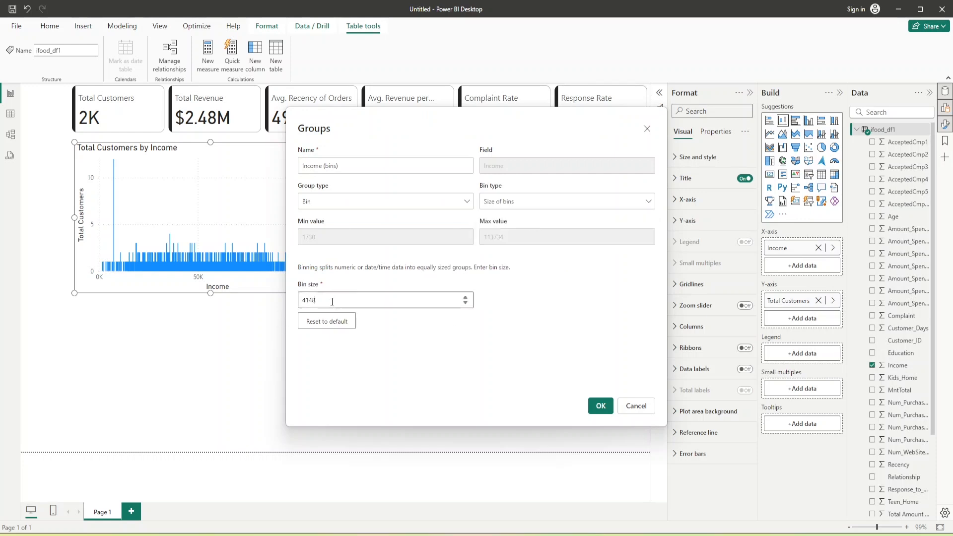
{"action": "left_click_drag", "start_coordinate": [332, 302], "coordinate": [265, 310]}
{"action": "type", "text": "5000"}
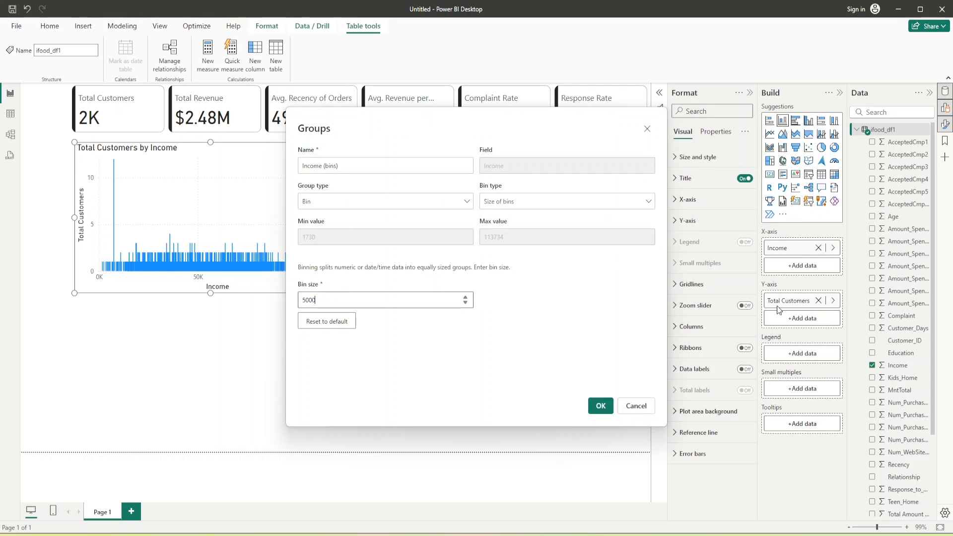
{"action": "key", "text": "Return"}
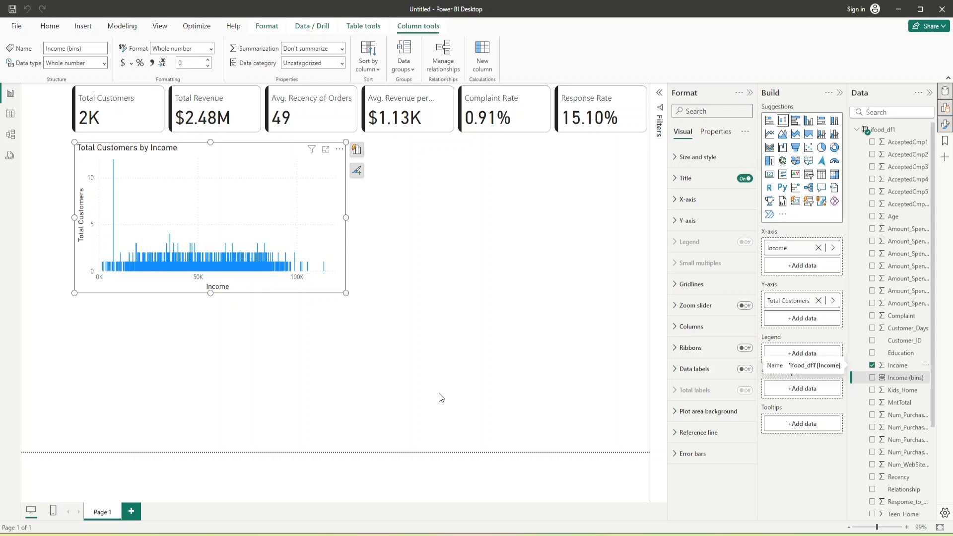
Replace Income with Income (bins) on the chart's X-axis, then move the chart up against the cards and make it taller
{"action": "left_click", "coordinate": [819, 248]}
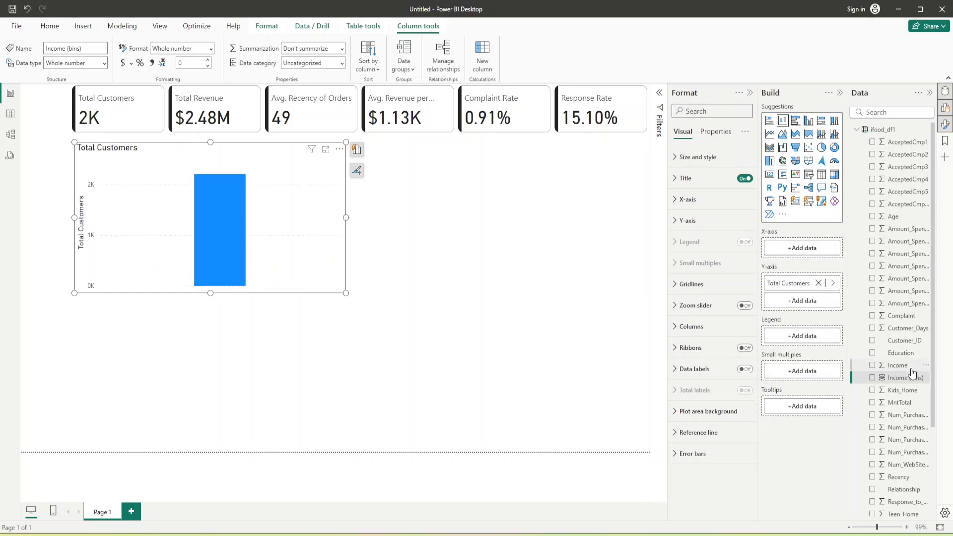
{"action": "left_click_drag", "start_coordinate": [912, 373], "coordinate": [824, 247]}
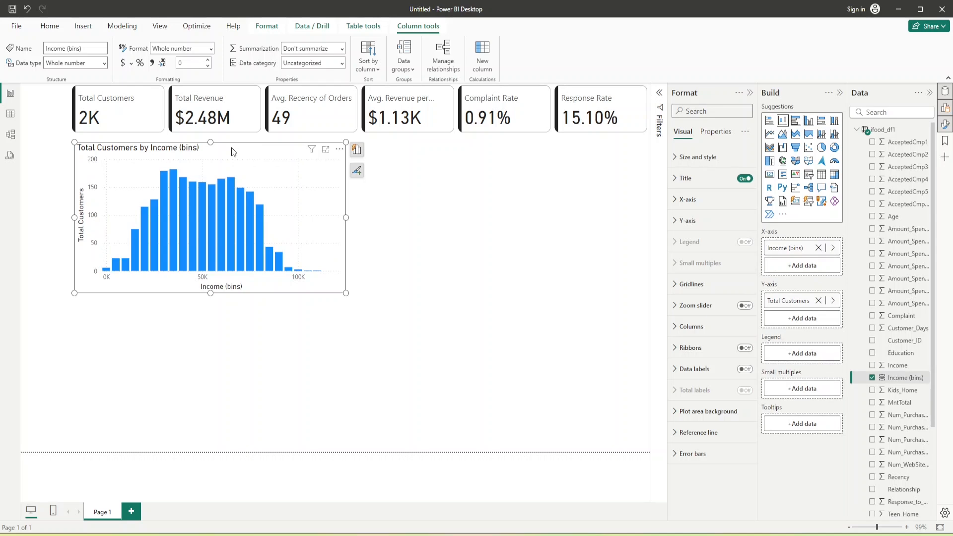
{"action": "left_click_drag", "start_coordinate": [230, 145], "coordinate": [227, 144]}
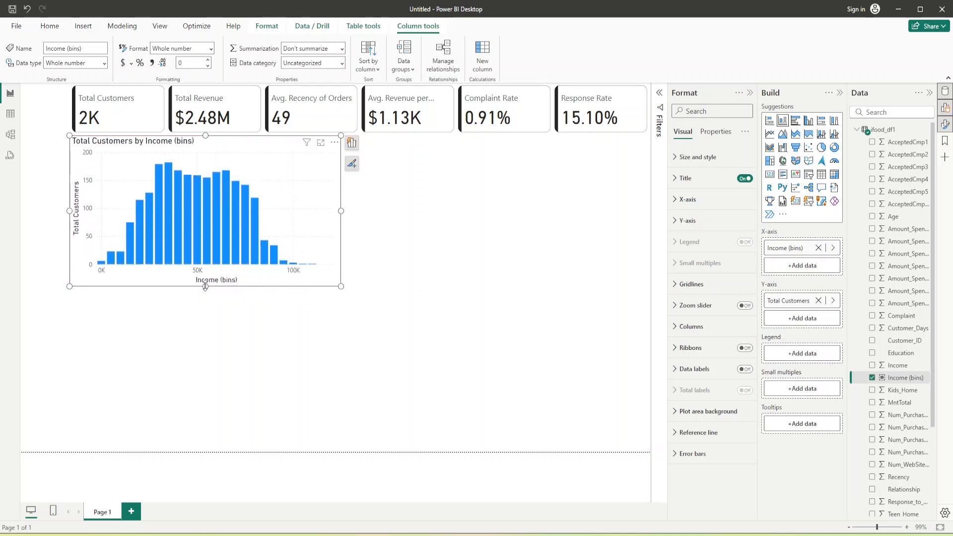
{"action": "left_click_drag", "start_coordinate": [205, 287], "coordinate": [205, 306]}
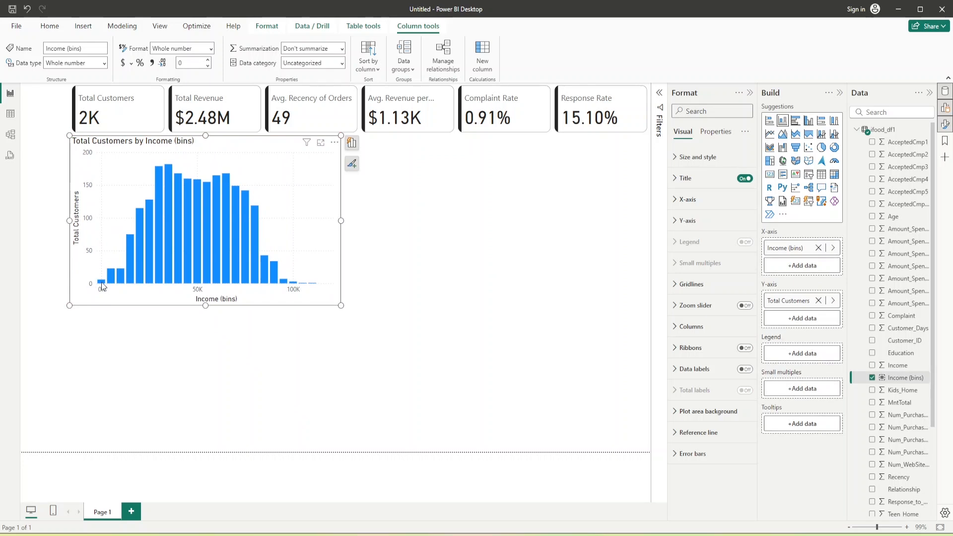
{"action": "mouse_move", "coordinate": [103, 286]}
{"action": "mouse_move", "coordinate": [171, 171]}
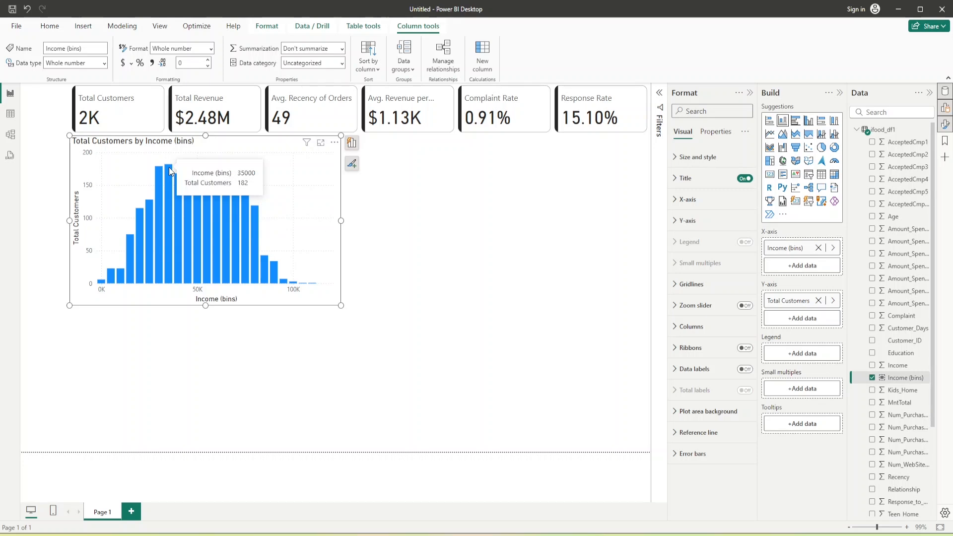
{"action": "mouse_move", "coordinate": [230, 177]}
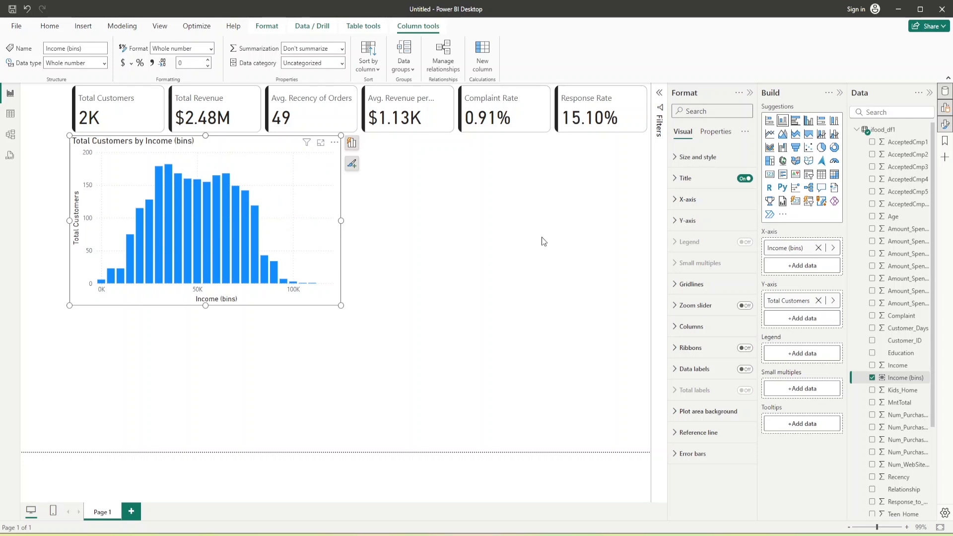
Insert an empty line chart beneath the income chart, shorten the income chart slightly and fit the line chart directly against its lower edge
{"action": "left_click", "coordinate": [500, 237]}
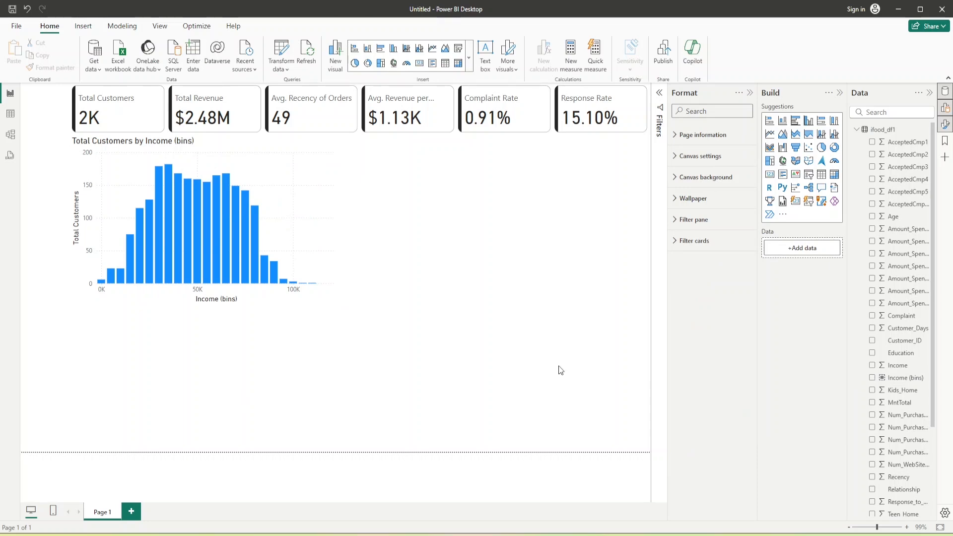
{"action": "left_click", "coordinate": [770, 134]}
{"action": "left_click", "coordinate": [206, 307]}
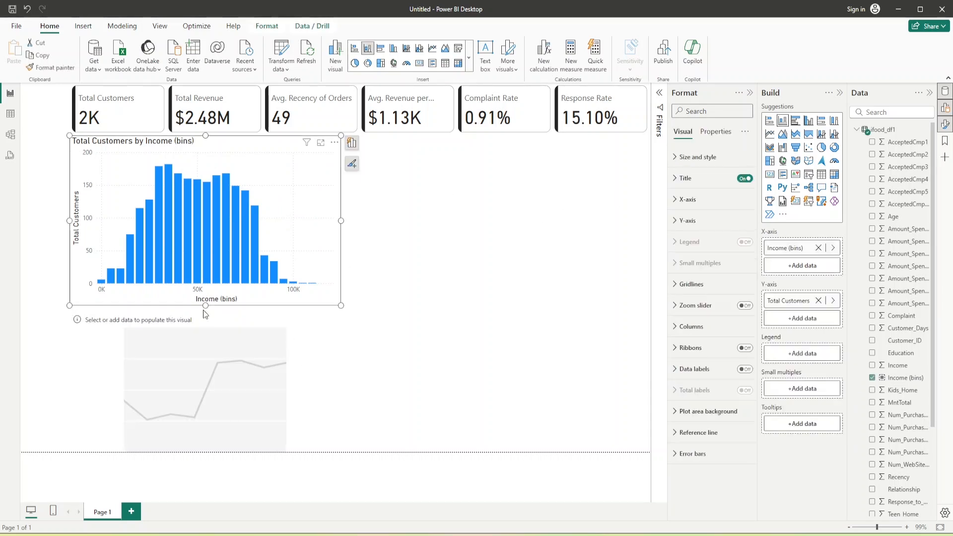
{"action": "mouse_move", "coordinate": [206, 309]}
{"action": "left_mouse_down"}
{"action": "mouse_move", "coordinate": [207, 287]}
{"action": "mouse_move", "coordinate": [208, 297]}
{"action": "left_mouse_up"}
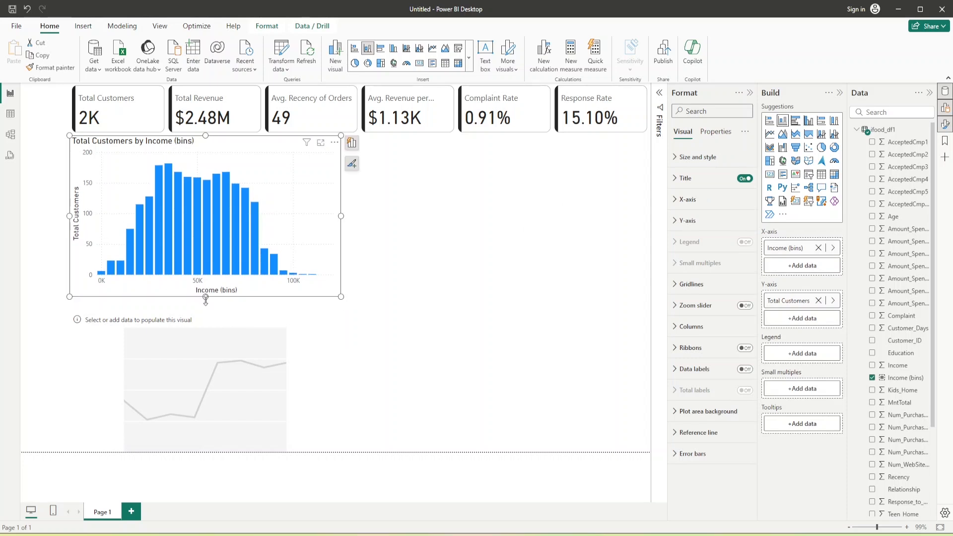
{"action": "left_click", "coordinate": [208, 298]}
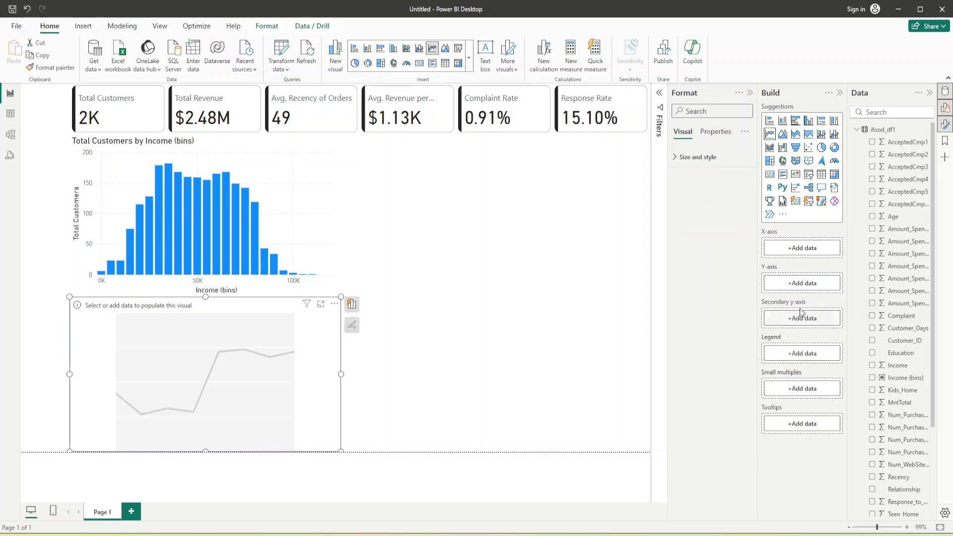
Plot the line chart with Recency on the X-axis and Total Customers on the Y-axis
{"action": "scroll", "coordinate": [881, 338], "scroll_direction": "down", "scroll_amount": 3}
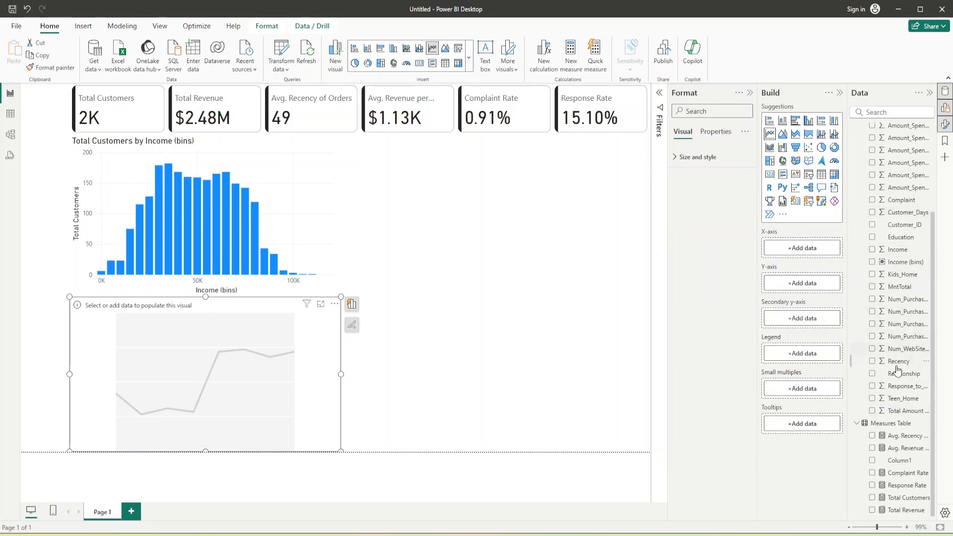
{"action": "left_click_drag", "start_coordinate": [896, 366], "coordinate": [794, 258]}
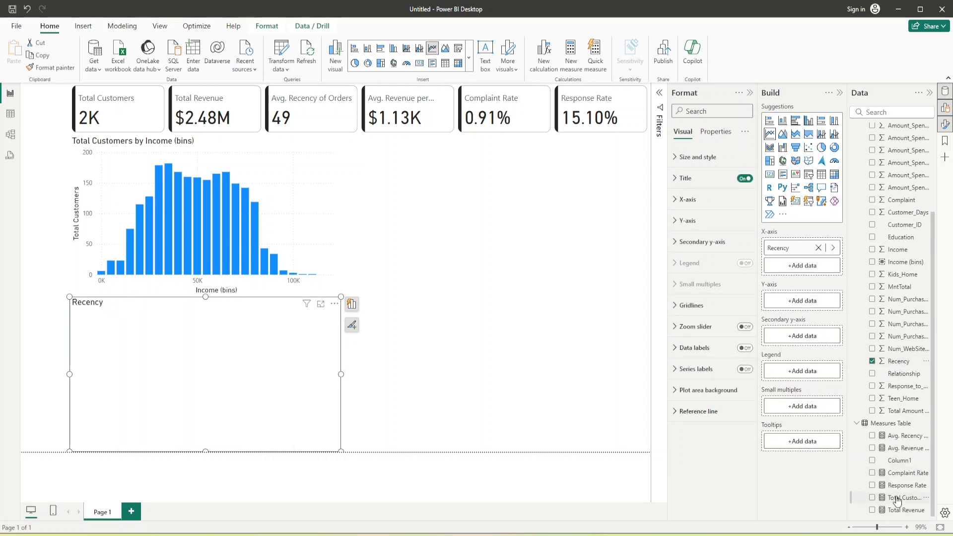
{"action": "left_click_drag", "start_coordinate": [901, 498], "coordinate": [804, 300]}
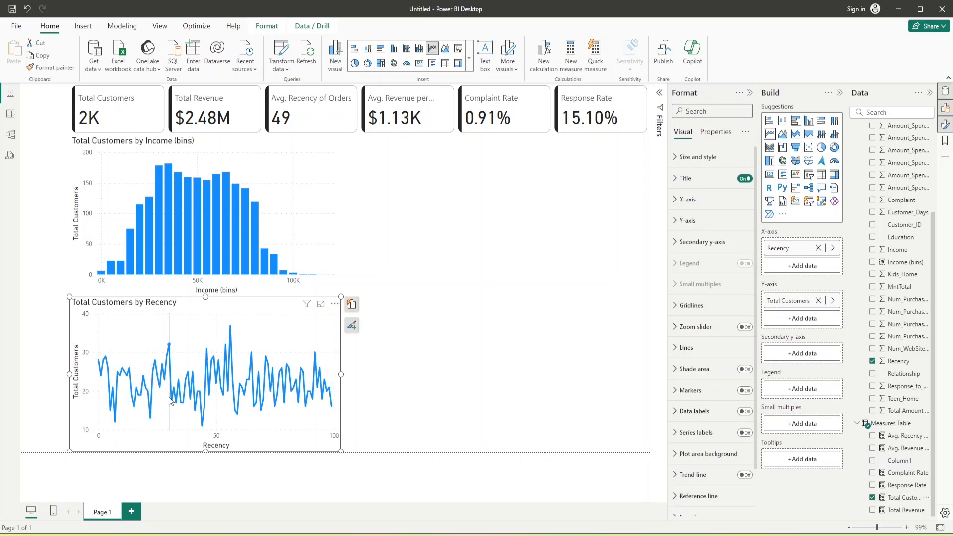
{"action": "mouse_move", "coordinate": [202, 392]}
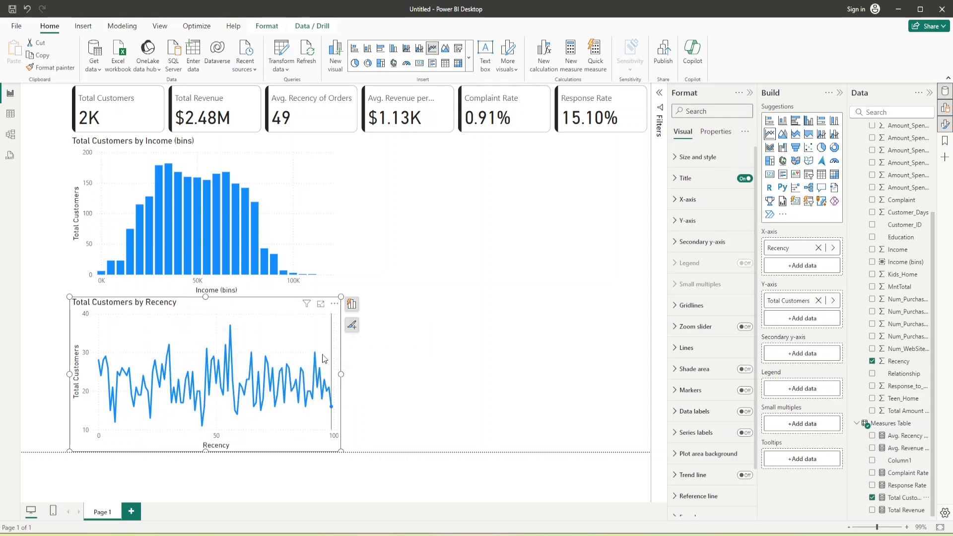
Create a new bin group from the Recency field with a bin size of 3
{"action": "right_click", "coordinate": [897, 364]}
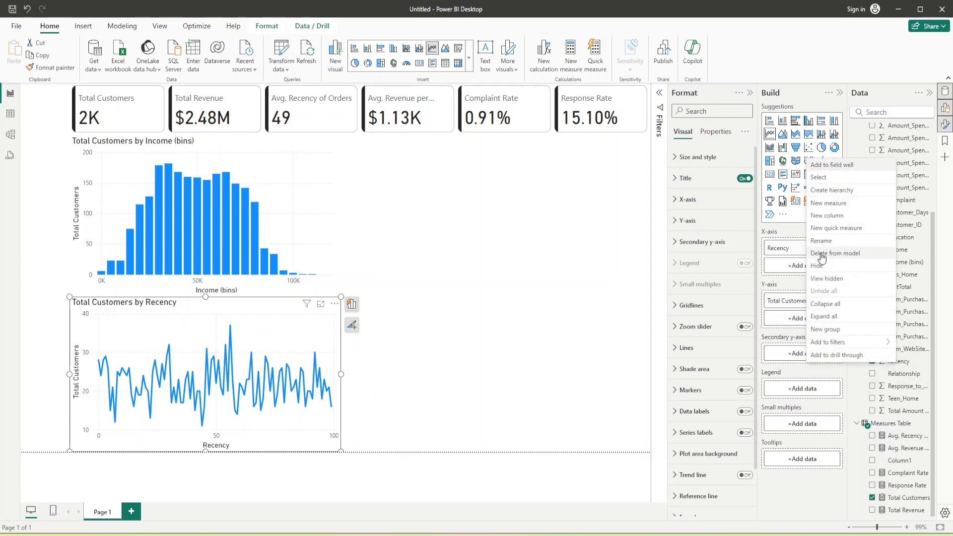
{"action": "left_click", "coordinate": [829, 329]}
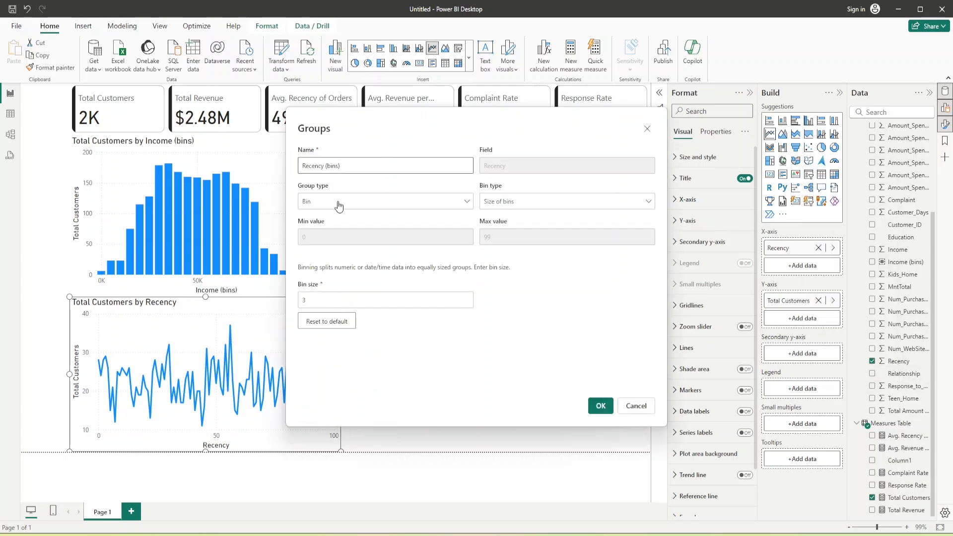
{"action": "left_click", "coordinate": [342, 299]}
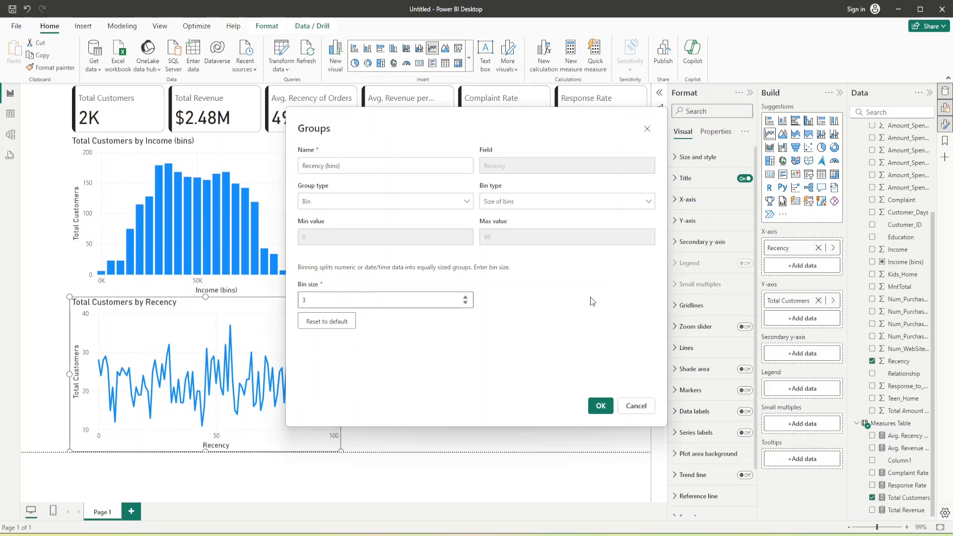
{"action": "left_click", "coordinate": [601, 406]}
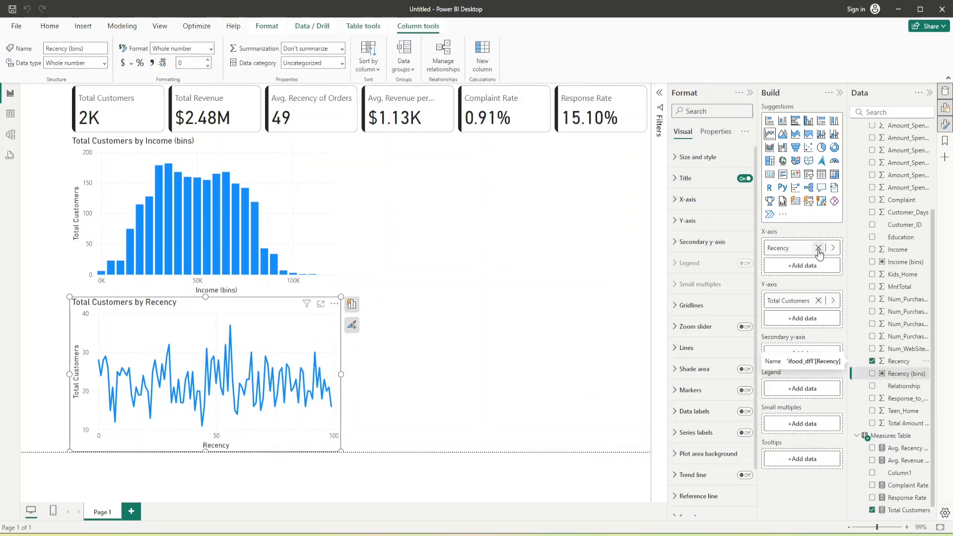
Replace Recency with Recency (bins) on the line chart's X-axis and convert the visual to a stacked column chart
{"action": "left_click", "coordinate": [819, 248]}
{"action": "left_click_drag", "start_coordinate": [895, 376], "coordinate": [796, 261]}
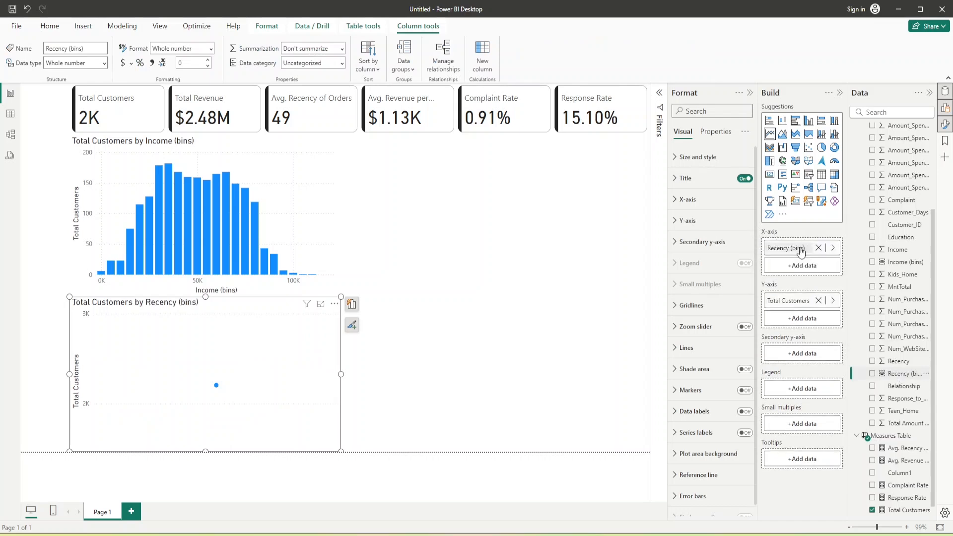
{"action": "left_click", "coordinate": [783, 121]}
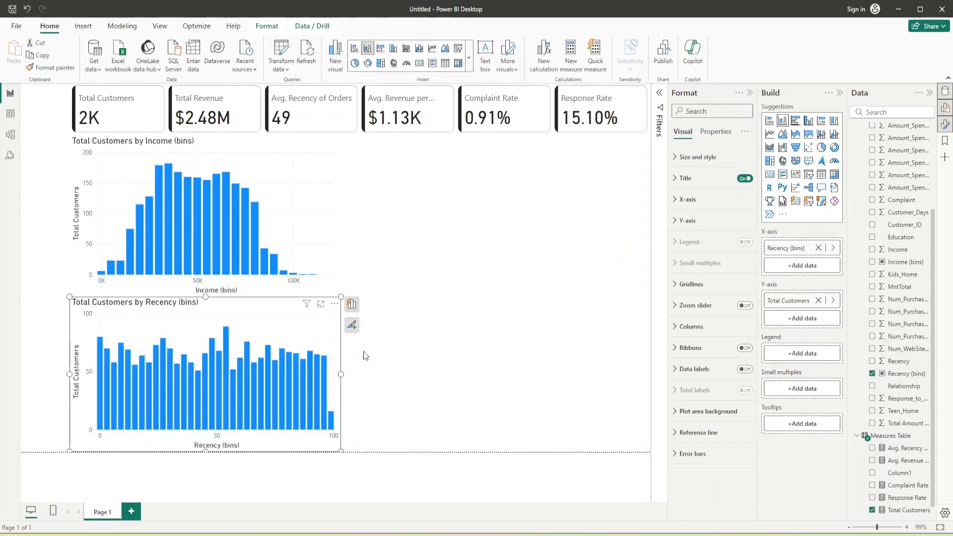
{"action": "mouse_move", "coordinate": [120, 360]}
{"action": "mouse_move", "coordinate": [312, 410]}
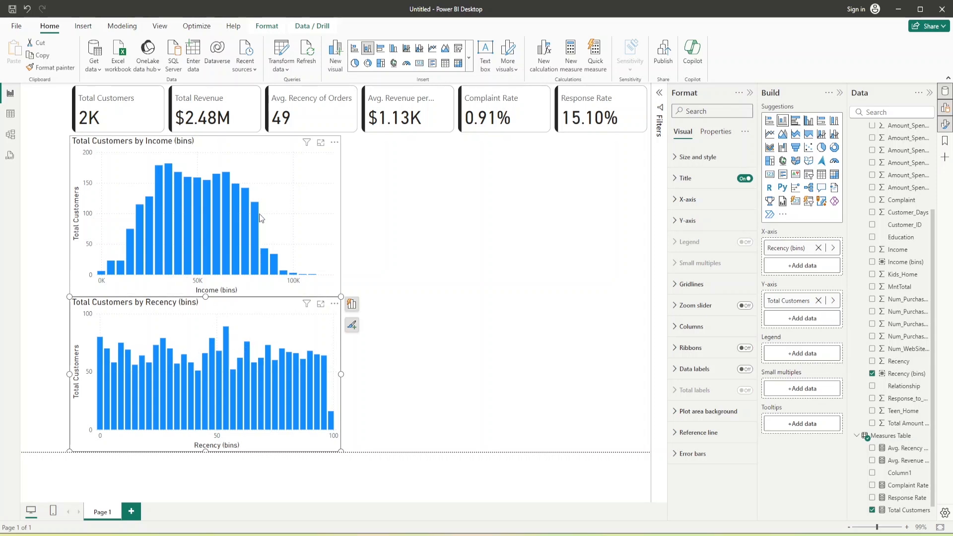
{"action": "left_click", "coordinate": [436, 192]}
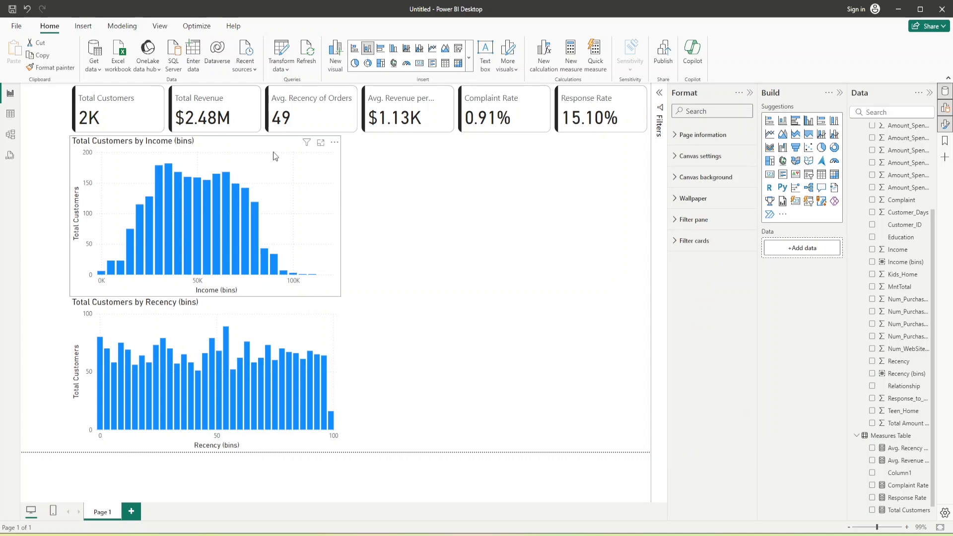
Shift the income and recency column charts slightly to the right, keeping them aligned one above the other
{"action": "left_click_drag", "start_coordinate": [276, 155], "coordinate": [308, 158]}
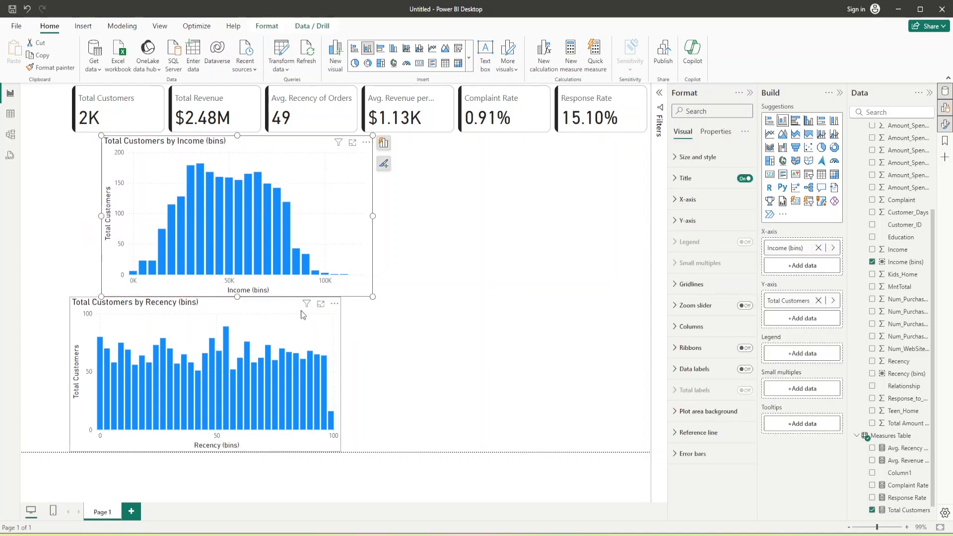
{"action": "left_click_drag", "start_coordinate": [303, 311], "coordinate": [319, 312]}
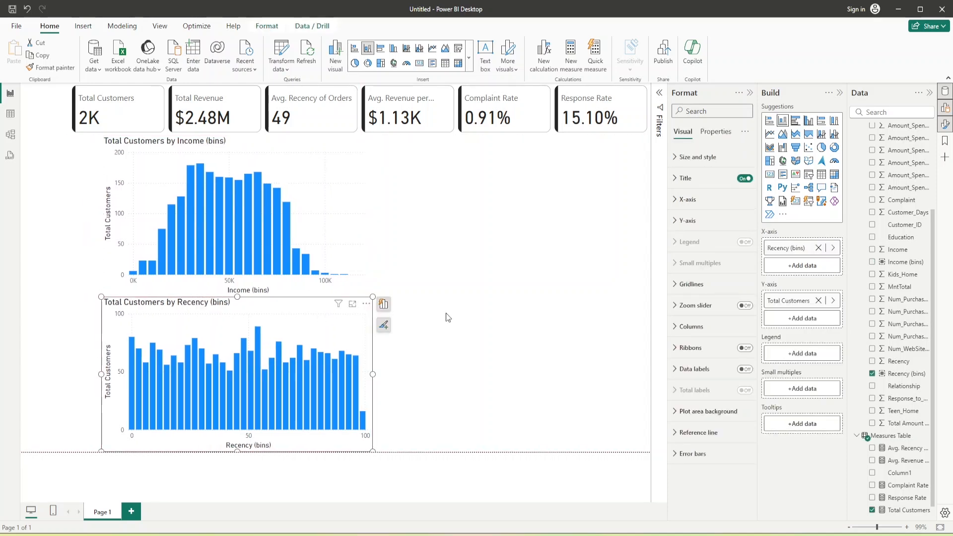
{"action": "left_click", "coordinate": [639, 238]}
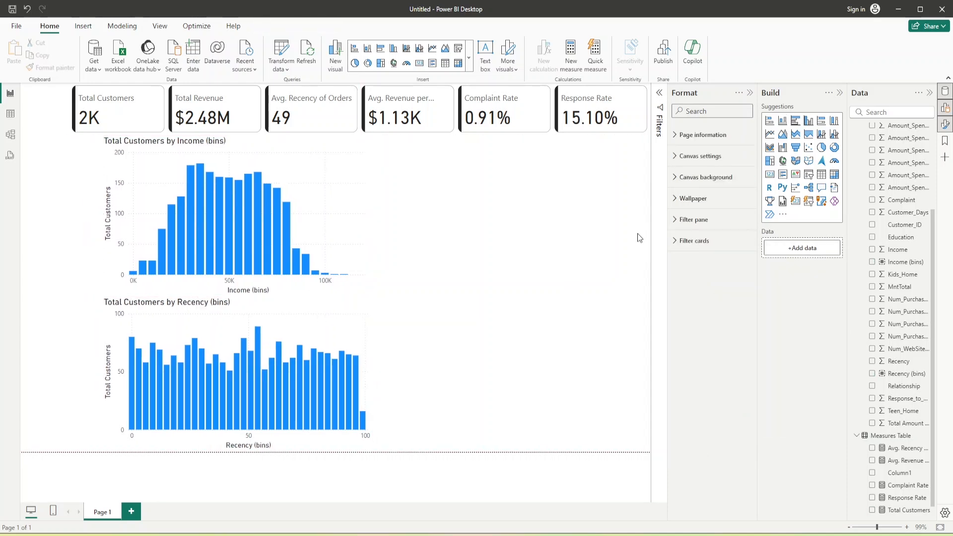
Insert a donut chart to the right of the income chart, with Education as the legend and Total Customers as the values
{"action": "left_click", "coordinate": [837, 148]}
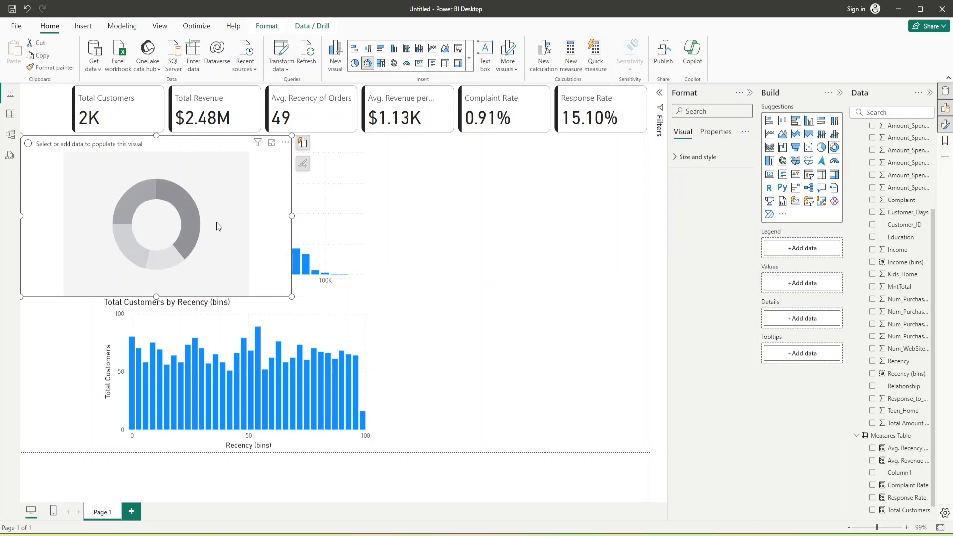
{"action": "left_click_drag", "start_coordinate": [216, 222], "coordinate": [589, 222]}
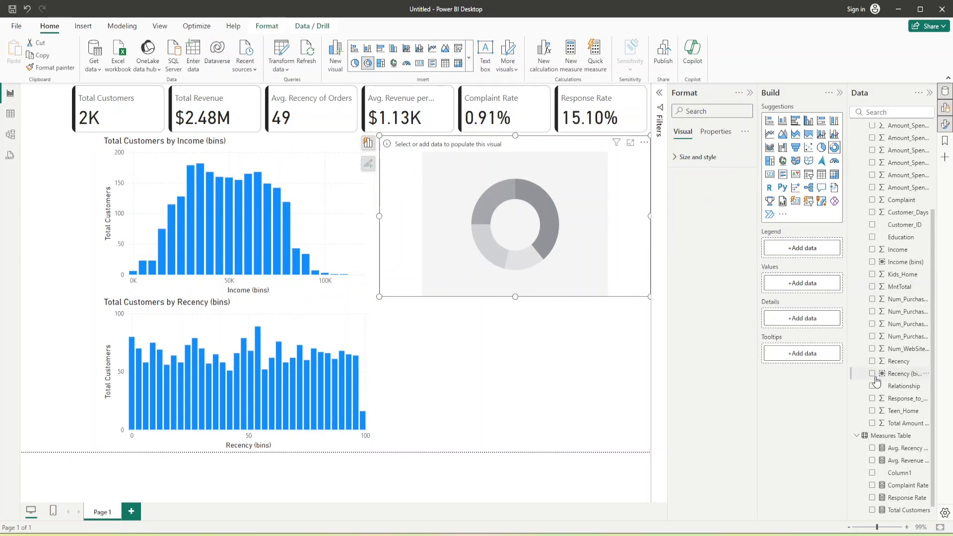
{"action": "left_click", "coordinate": [873, 238]}
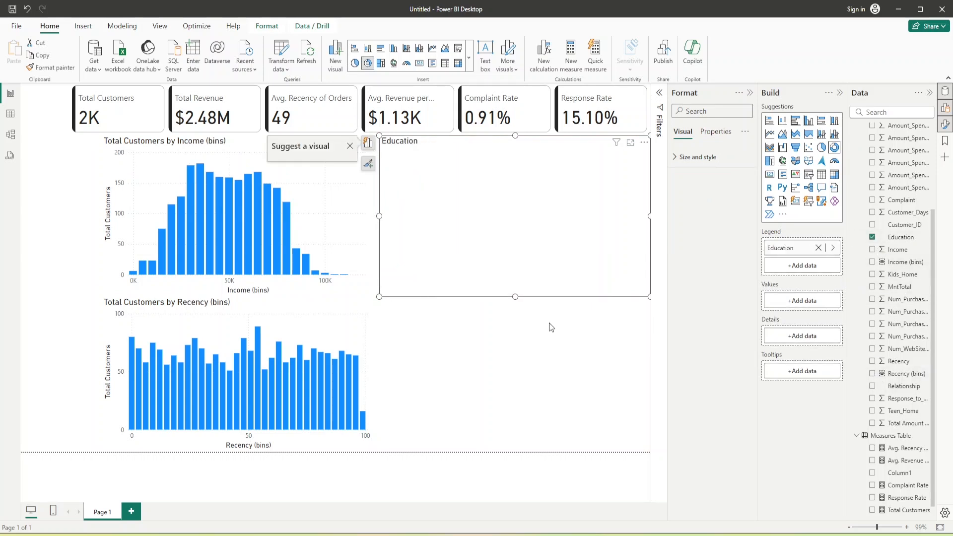
{"action": "scroll", "coordinate": [890, 333], "scroll_direction": "down", "scroll_amount": 2}
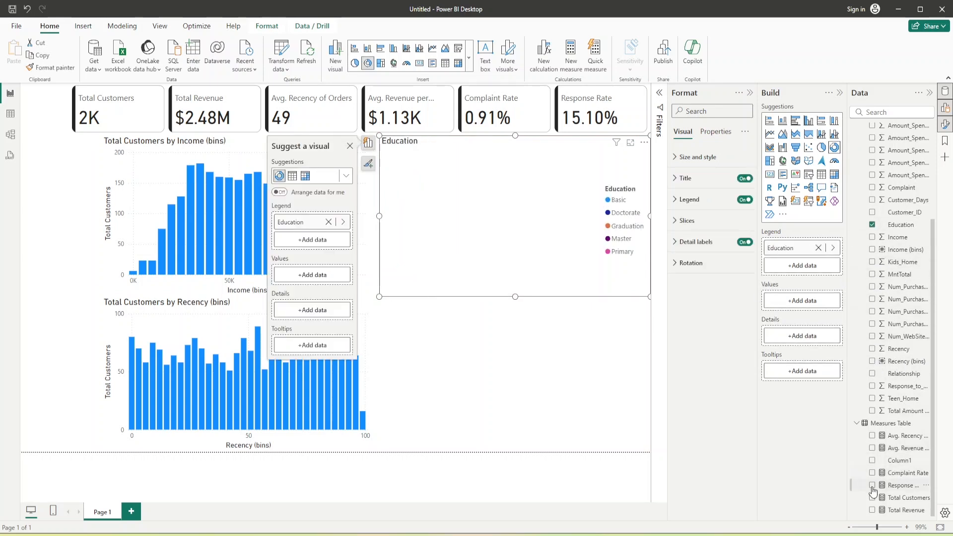
{"action": "left_click", "coordinate": [873, 511]}
{"action": "left_click", "coordinate": [873, 510]}
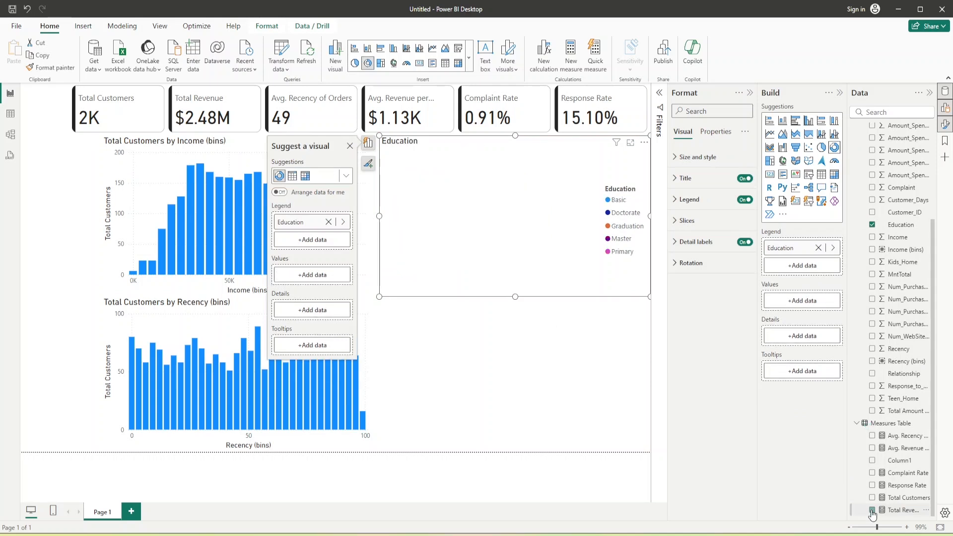
{"action": "left_click", "coordinate": [872, 498]}
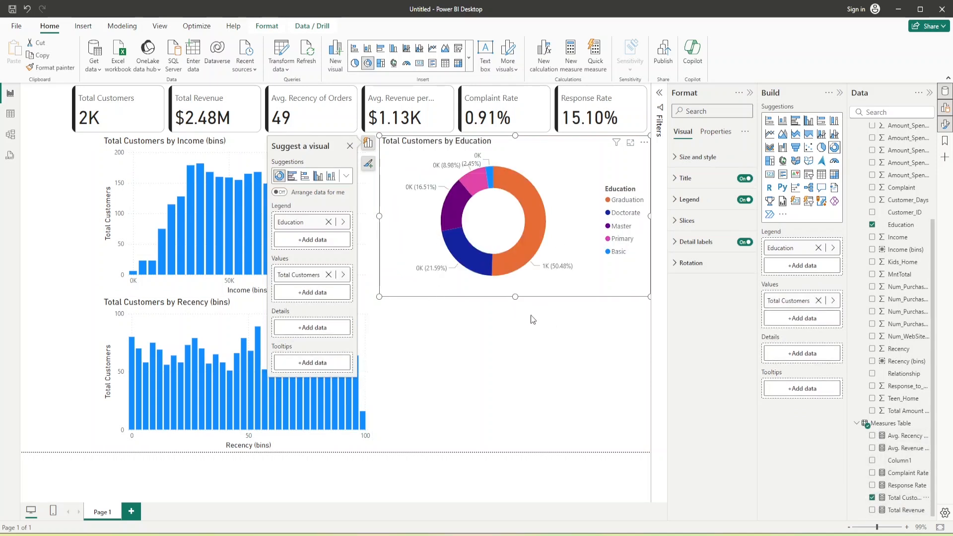
{"action": "left_click", "coordinate": [500, 344]}
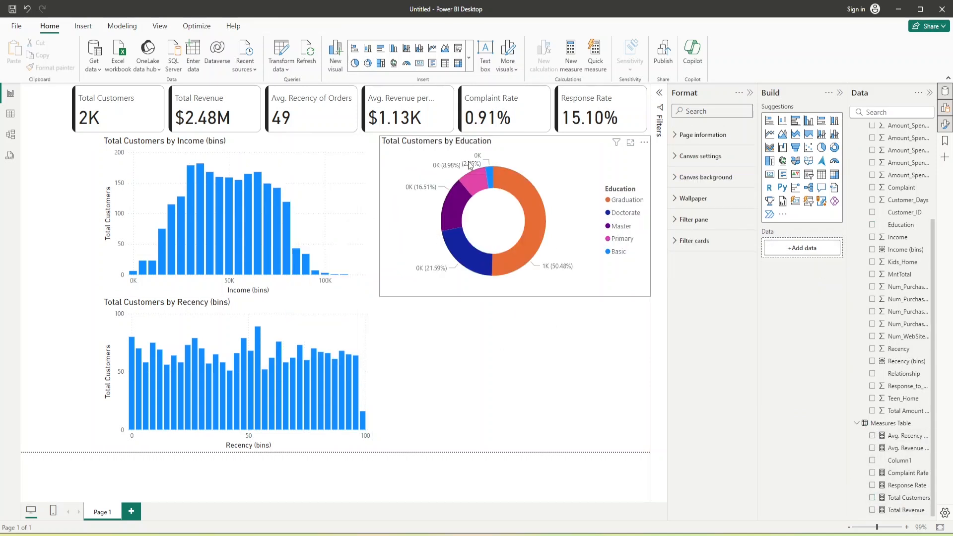
Duplicate the education donut chart, place the copy directly beneath the original and remove Total Customers from the copy's values
{"action": "left_click", "coordinate": [568, 182]}
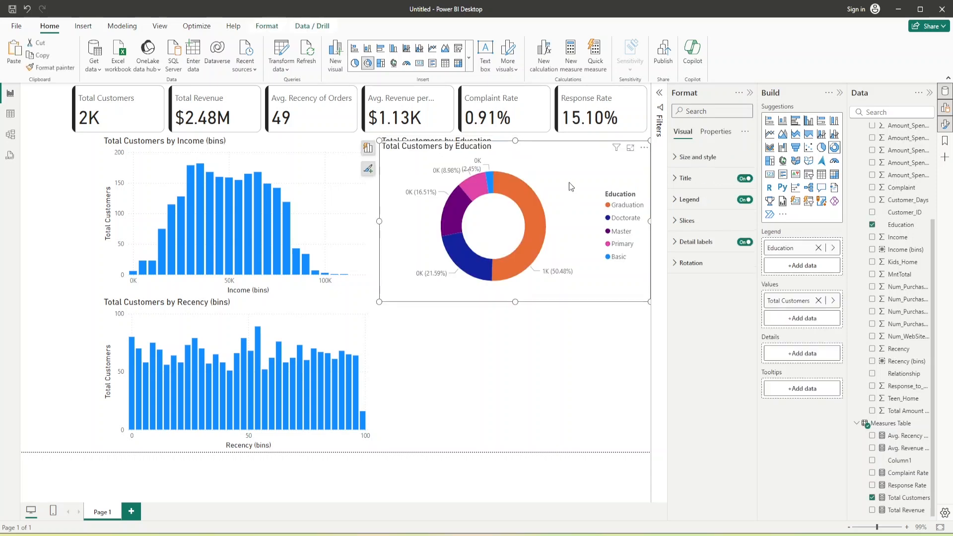
{"action": "left_click_drag", "start_coordinate": [569, 183], "coordinate": [574, 335]}
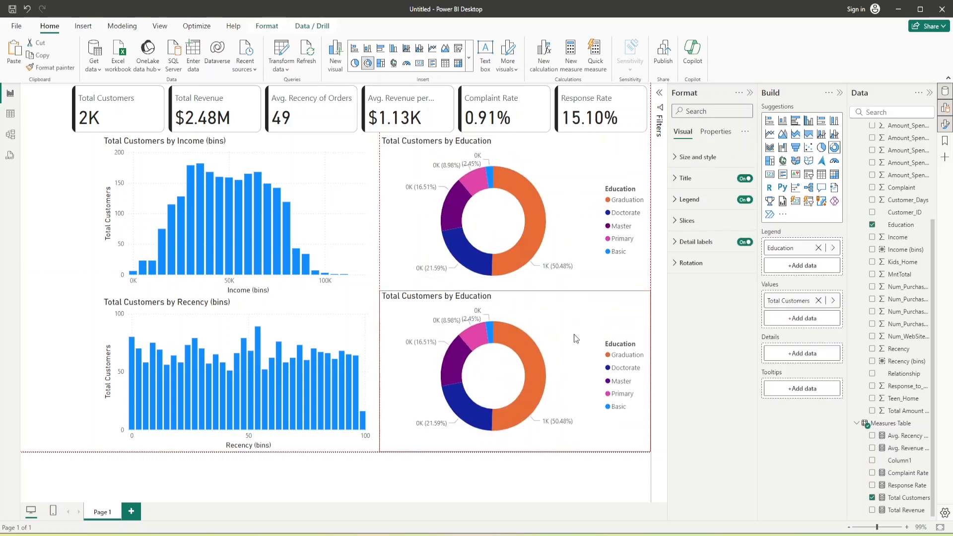
{"action": "left_click", "coordinate": [817, 300]}
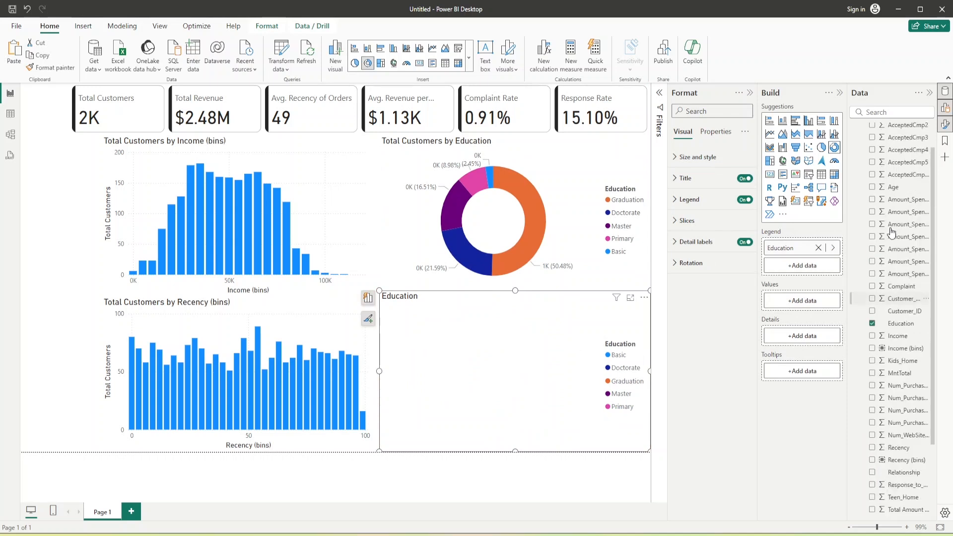
Add Amount_Spent_Fish and Amount_Spent_Fruits to the copied donut's values and remove Education from its legend
{"action": "scroll", "coordinate": [888, 241], "scroll_direction": "up", "scroll_amount": 3}
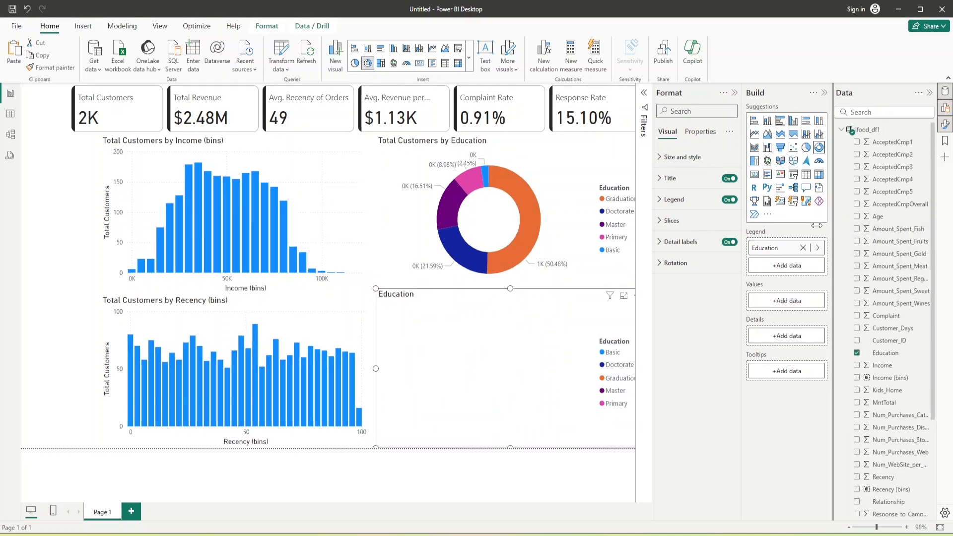
{"action": "left_click_drag", "start_coordinate": [849, 224], "coordinate": [824, 230]}
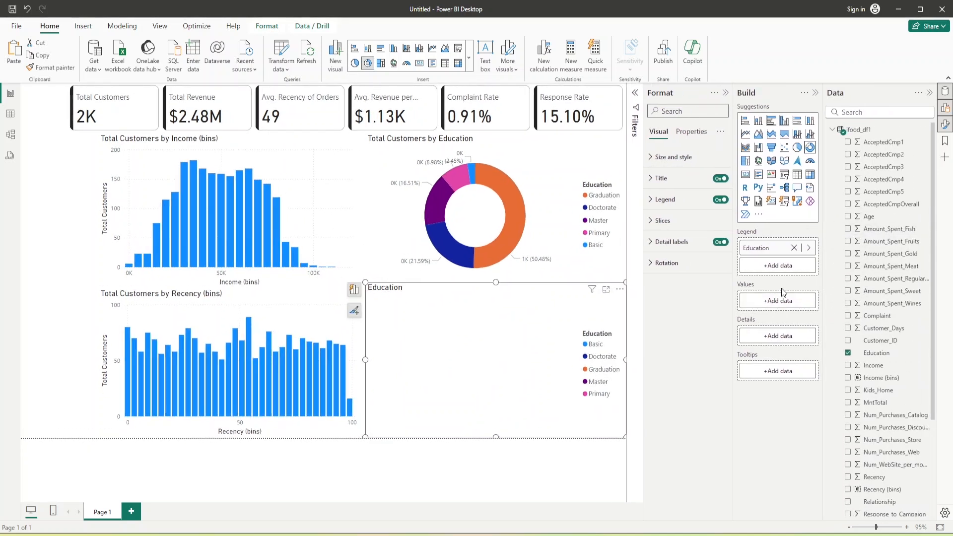
{"action": "left_click_drag", "start_coordinate": [869, 231], "coordinate": [786, 298]}
{"action": "left_click_drag", "start_coordinate": [873, 241], "coordinate": [789, 315]}
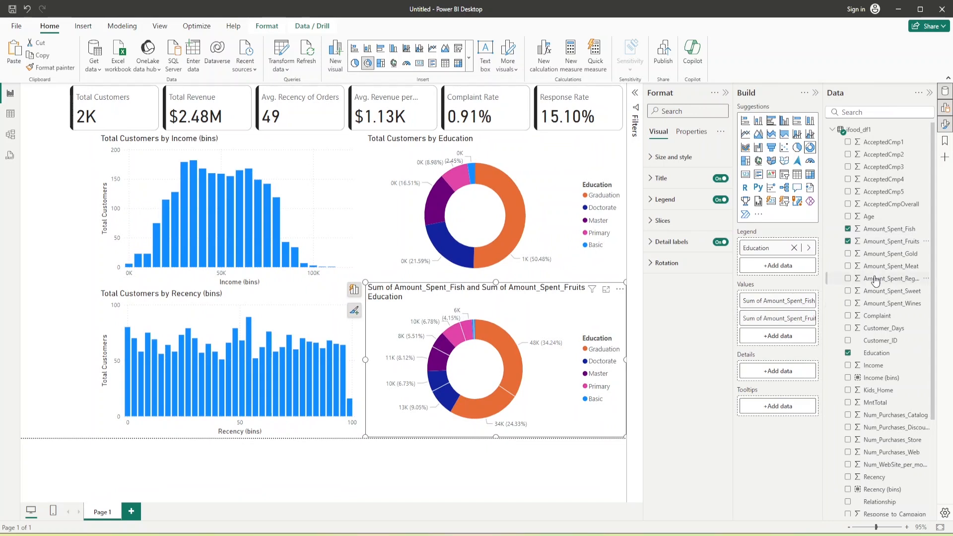
{"action": "left_click", "coordinate": [794, 248]}
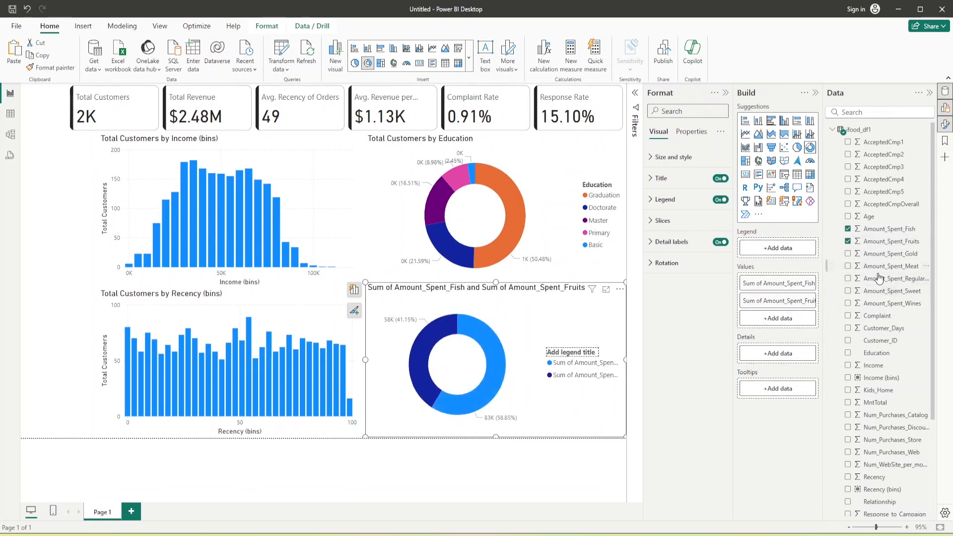
Add the Amount_Spent fields for Gold, Meat, RegularProducts, Sweet and Wines to the lower donut chart's values
{"action": "left_click_drag", "start_coordinate": [884, 254], "coordinate": [782, 313]}
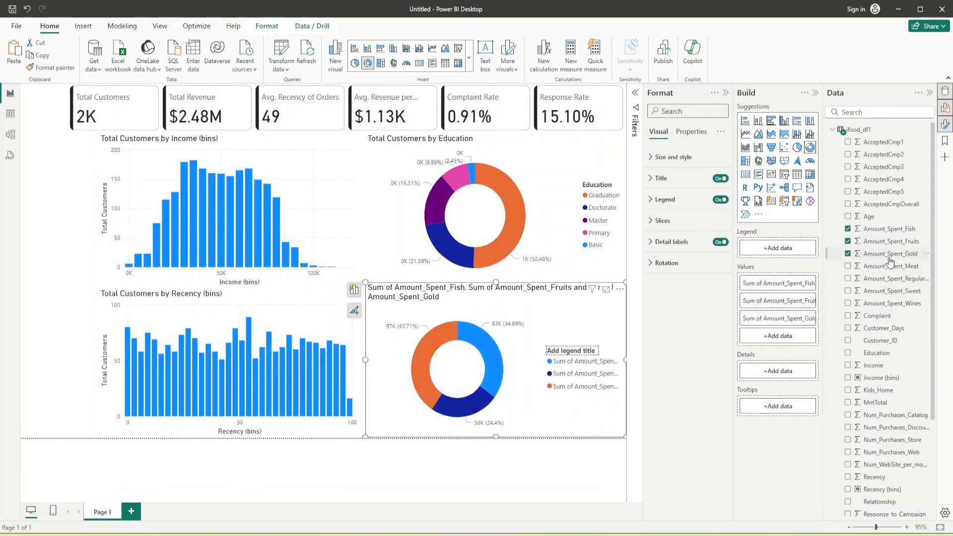
{"action": "left_click_drag", "start_coordinate": [891, 267], "coordinate": [782, 335]}
{"action": "left_click_drag", "start_coordinate": [874, 279], "coordinate": [767, 351]}
{"action": "left_click_drag", "start_coordinate": [876, 292], "coordinate": [782, 384]}
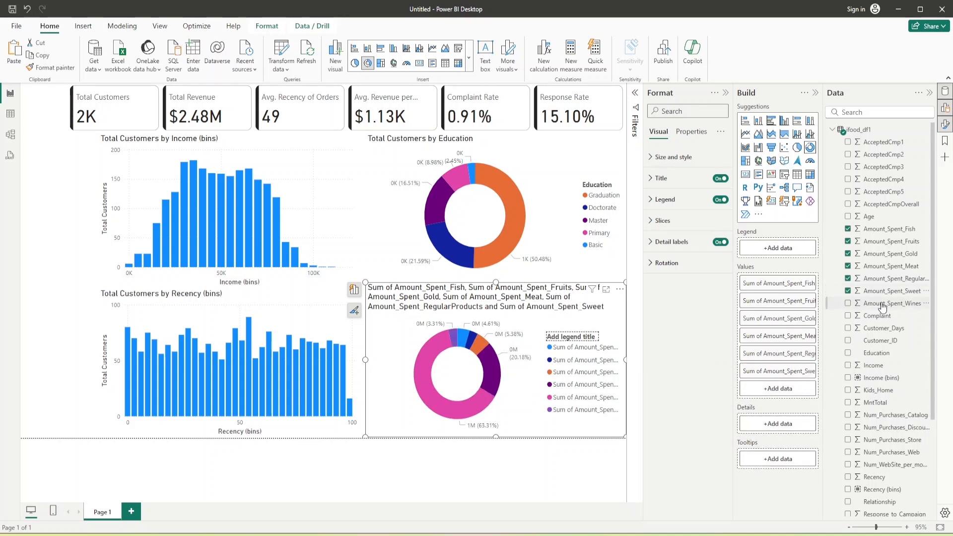
{"action": "left_click_drag", "start_coordinate": [886, 304], "coordinate": [776, 387]}
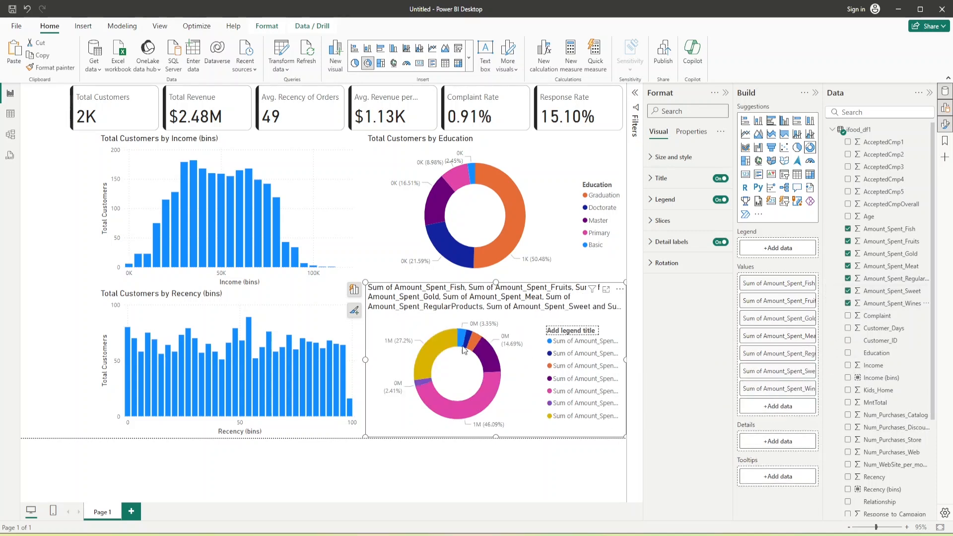
Turn off the title and the legend of the lower donut chart
{"action": "left_click", "coordinate": [720, 179]}
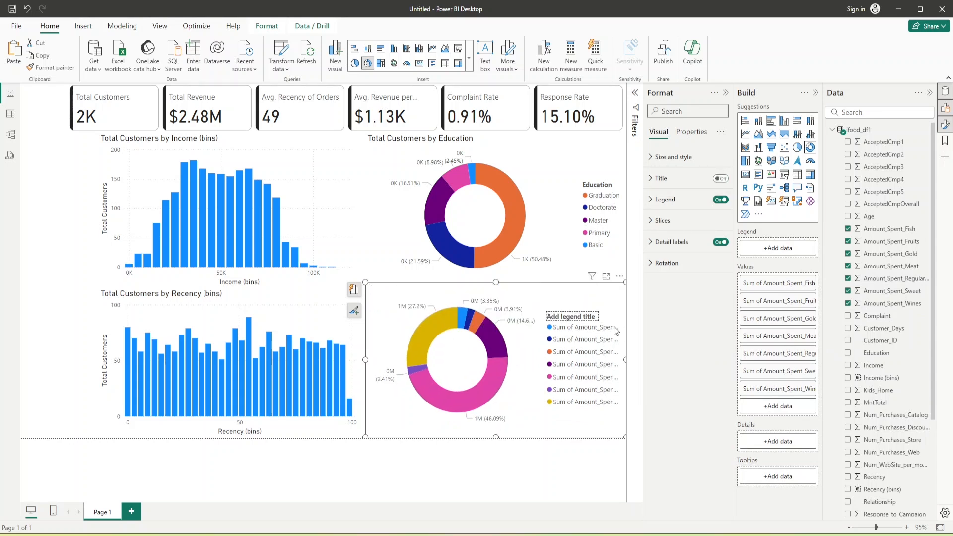
{"action": "left_click", "coordinate": [717, 202]}
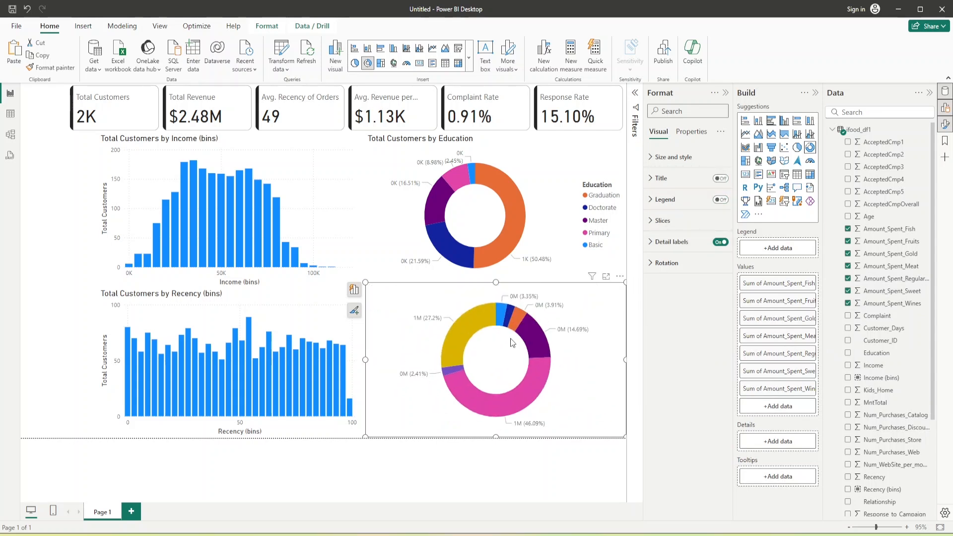
Rename the first three value fields of the lower donut chart to Fish, Fruits and Gold
{"action": "left_click", "coordinate": [773, 286]}
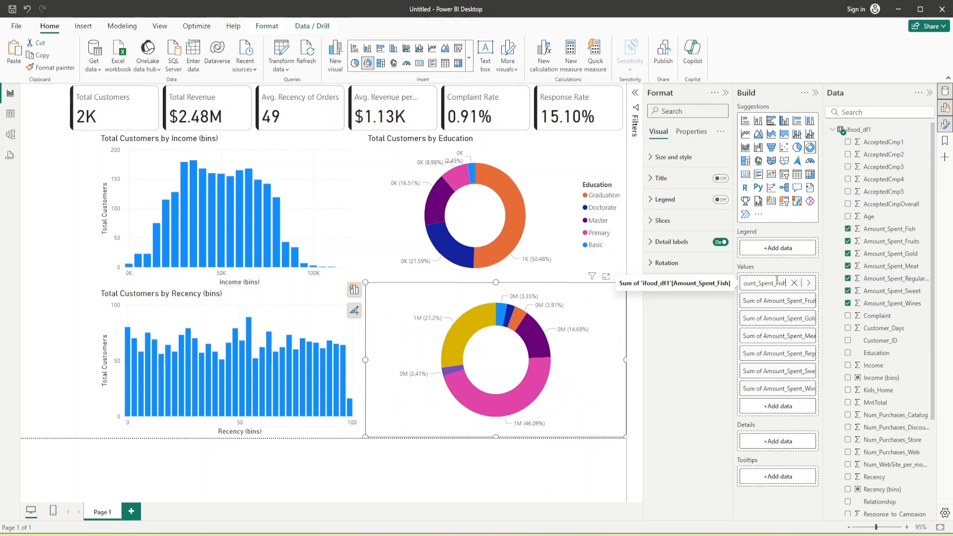
{"action": "left_click_drag", "start_coordinate": [775, 282], "coordinate": [638, 295]}
{"action": "key", "text": "BackSpace"}
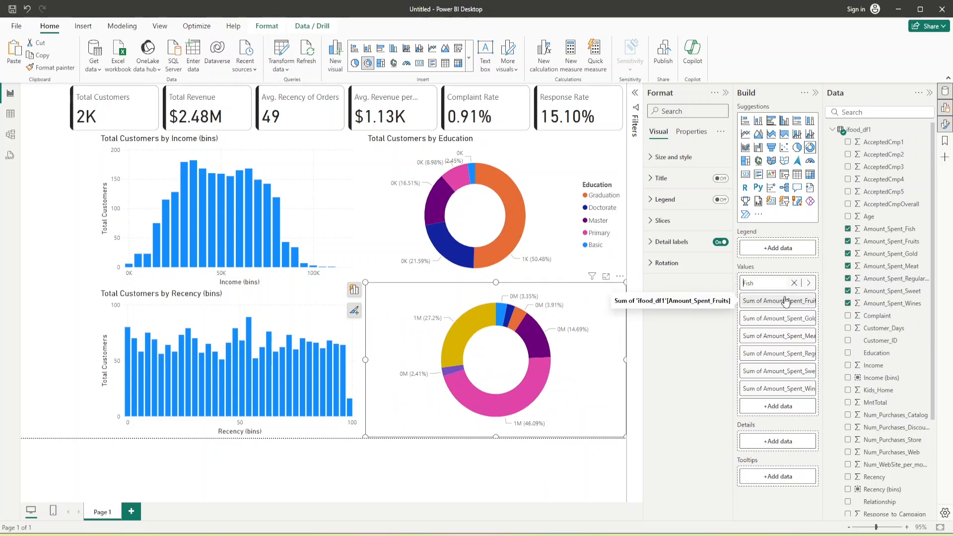
{"action": "left_click", "coordinate": [772, 300]}
{"action": "left_click_drag", "start_coordinate": [773, 300], "coordinate": [612, 307]}
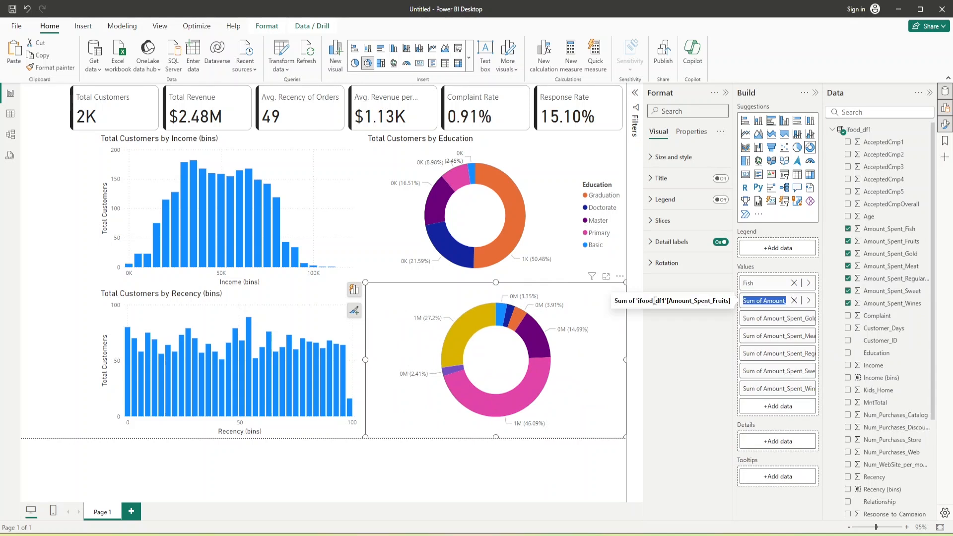
{"action": "key", "text": "BackSpace"}
{"action": "left_click", "coordinate": [795, 318]}
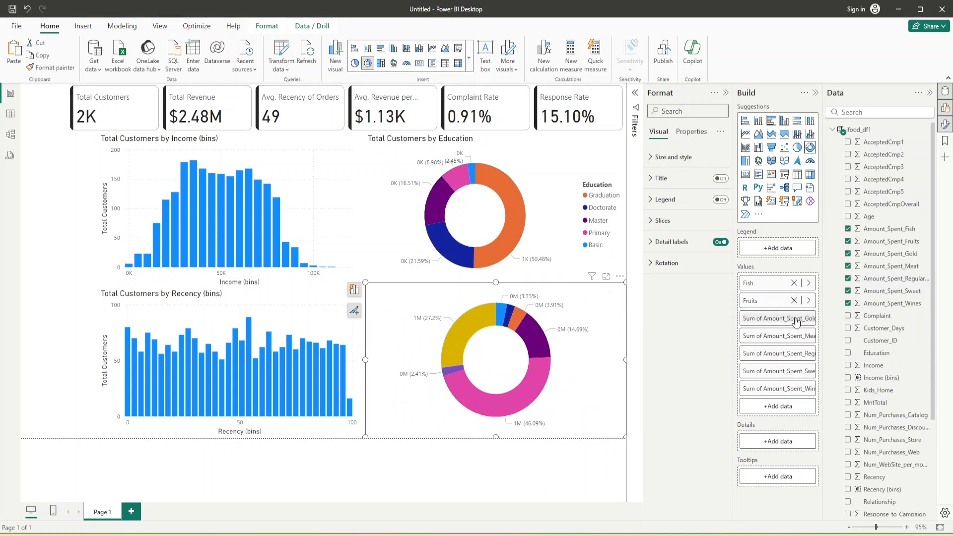
{"action": "left_click_drag", "start_coordinate": [775, 318], "coordinate": [642, 317]}
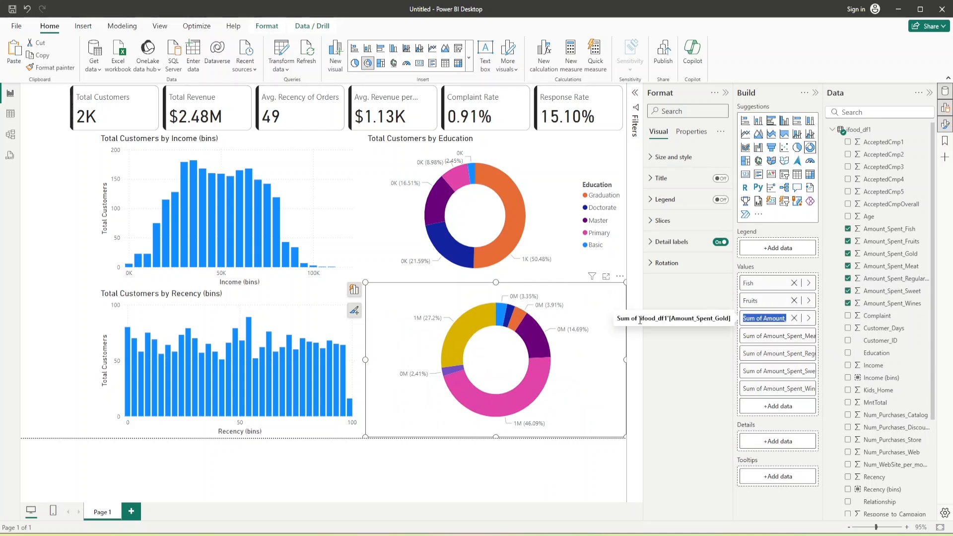
{"action": "key", "text": "BackSpace"}
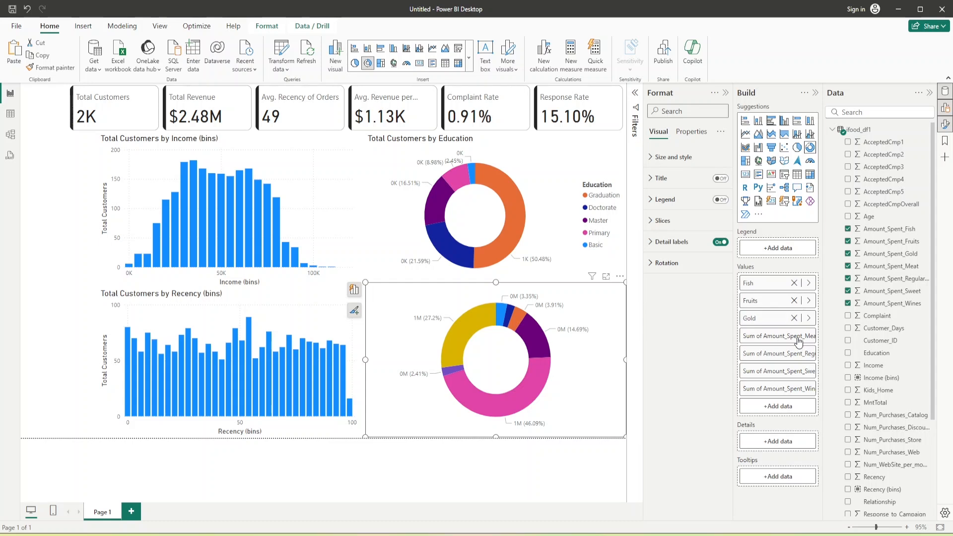
Rename the remaining value fields of the lower donut chart to Meat, RegularProducts, Sweet and Wines
{"action": "left_click", "coordinate": [798, 341]}
{"action": "left_click_drag", "start_coordinate": [777, 336], "coordinate": [555, 338]}
{"action": "key", "text": "BackSpace"}
{"action": "double_click", "coordinate": [797, 356]}
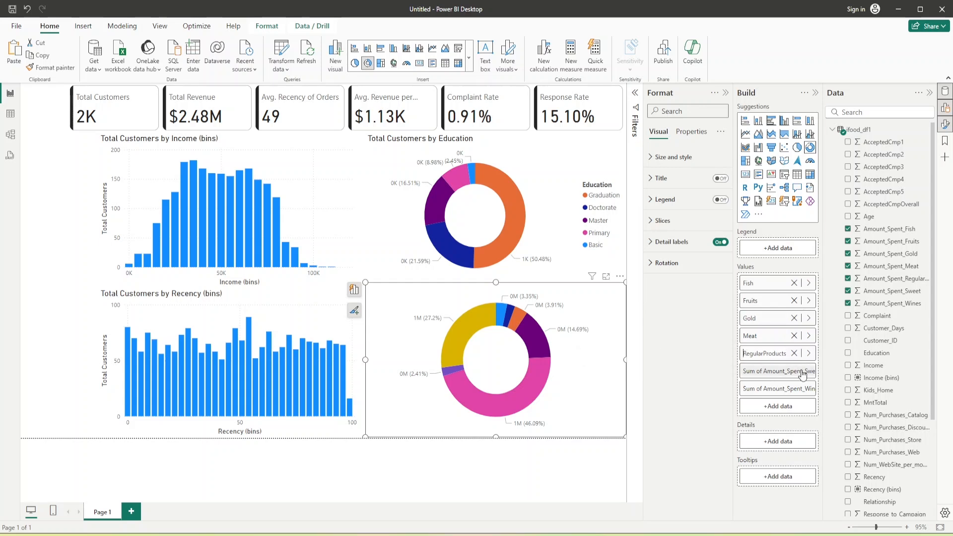
{"action": "double_click", "coordinate": [777, 371]}
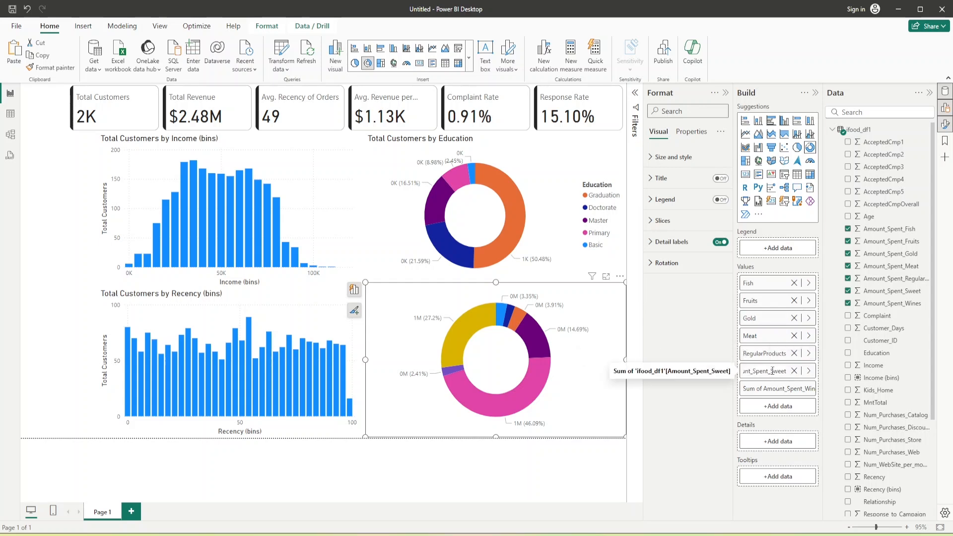
{"action": "key", "text": "ctrl+a"}
{"action": "type", "text": "Sweet"}
{"action": "key", "text": "Return"}
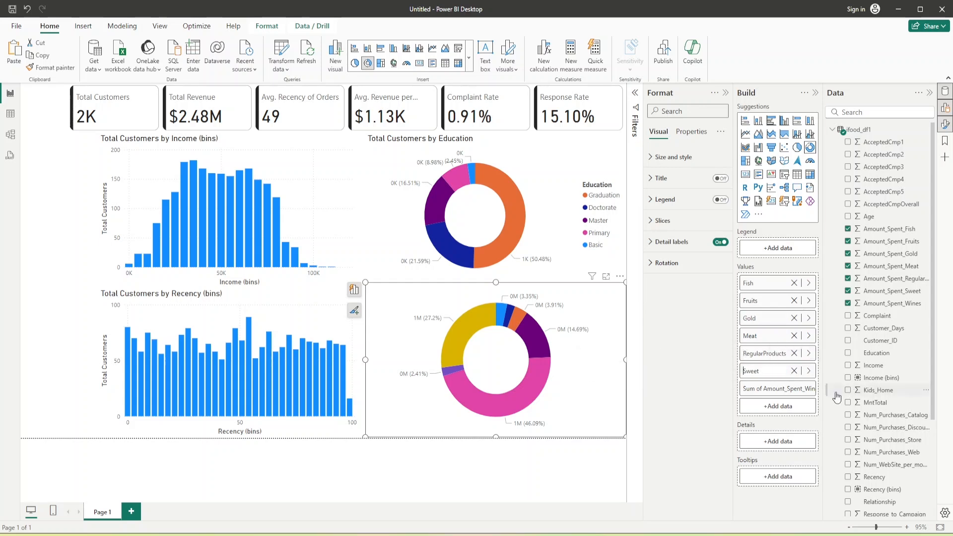
{"action": "double_click", "coordinate": [792, 389]}
{"action": "key", "text": "ctrl+a"}
{"action": "type", "text": "Wines"}
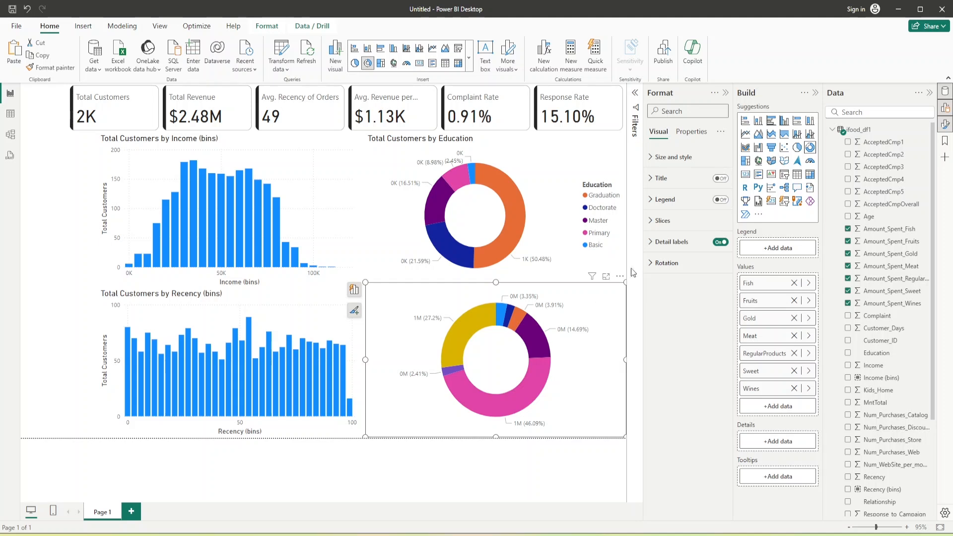
Set the lower donut chart's label contents to All detail labels, keeping the label position Outside
{"action": "left_click", "coordinate": [651, 243]}
{"action": "left_click", "coordinate": [717, 294]}
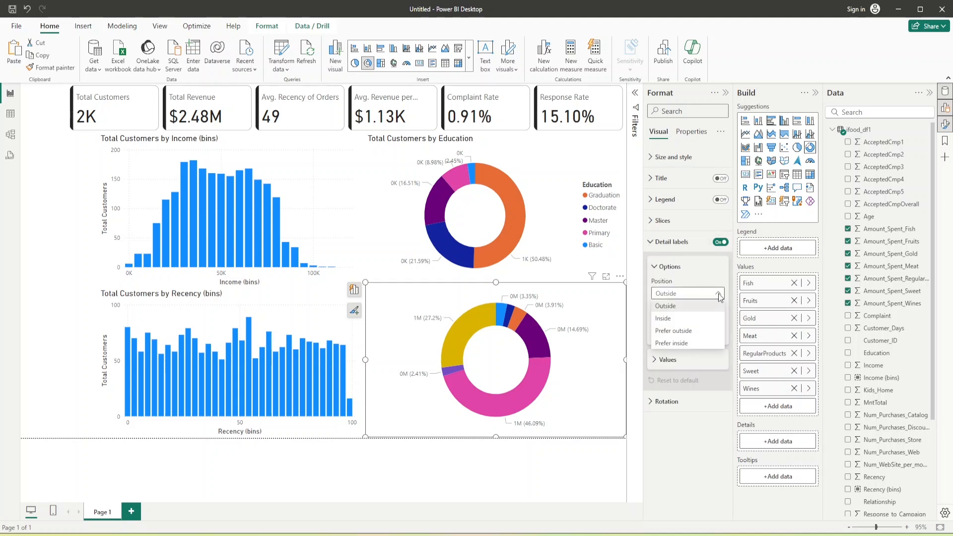
{"action": "left_click", "coordinate": [690, 320]}
{"action": "left_click", "coordinate": [687, 335]}
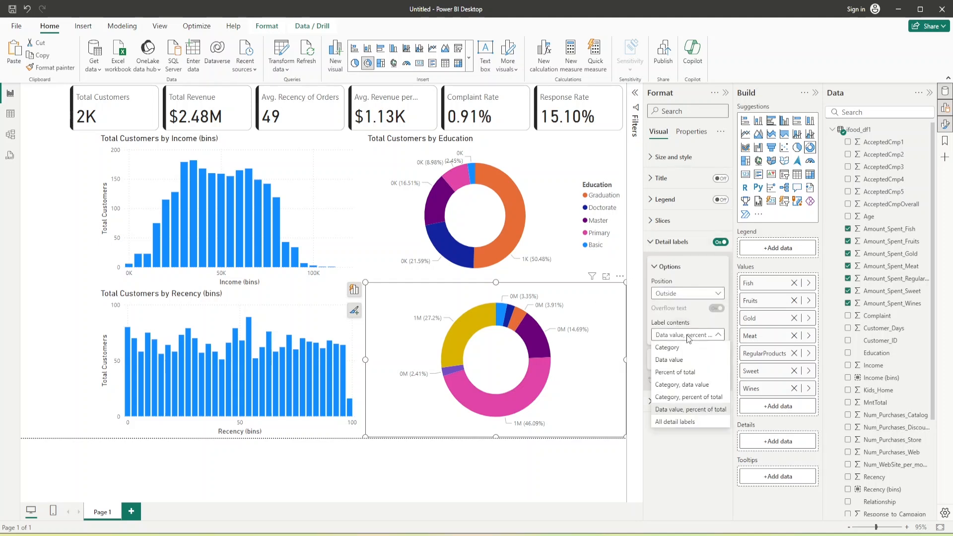
{"action": "left_click", "coordinate": [682, 420]}
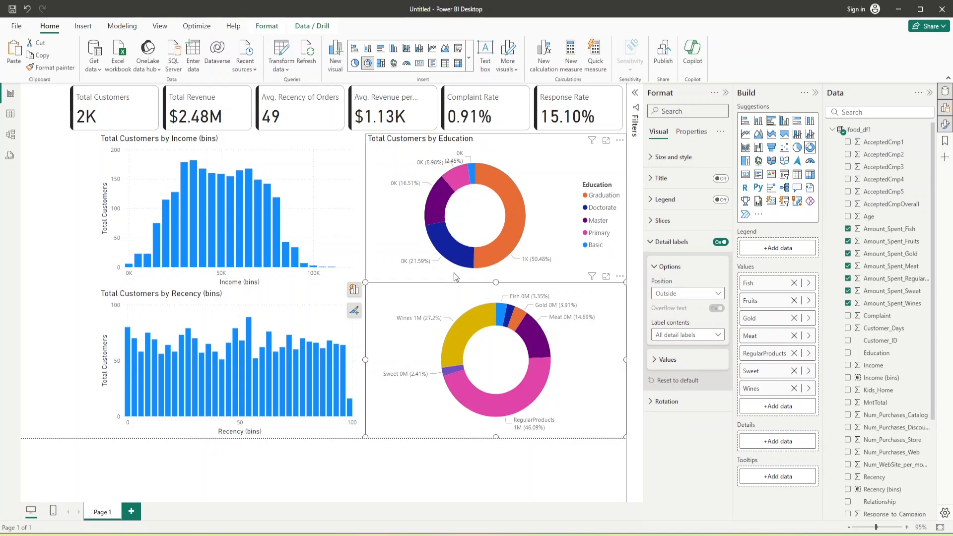
Narrow the Total Customers by Education donut chart slightly to leave a gap beside the income histogram
{"action": "left_click", "coordinate": [556, 147]}
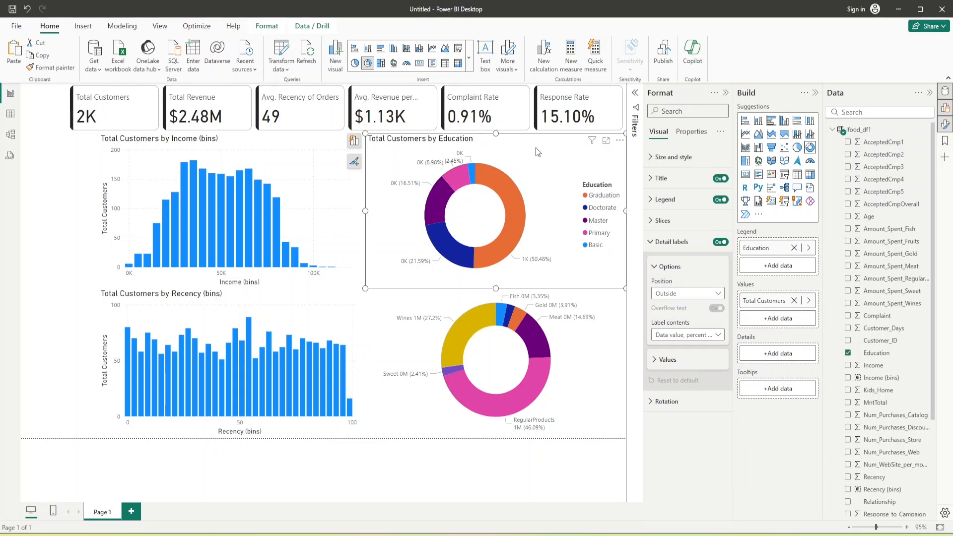
{"action": "mouse_move", "coordinate": [364, 288]}
{"action": "left_mouse_down"}
{"action": "mouse_move", "coordinate": [402, 285]}
{"action": "mouse_move", "coordinate": [381, 283]}
{"action": "left_mouse_up"}
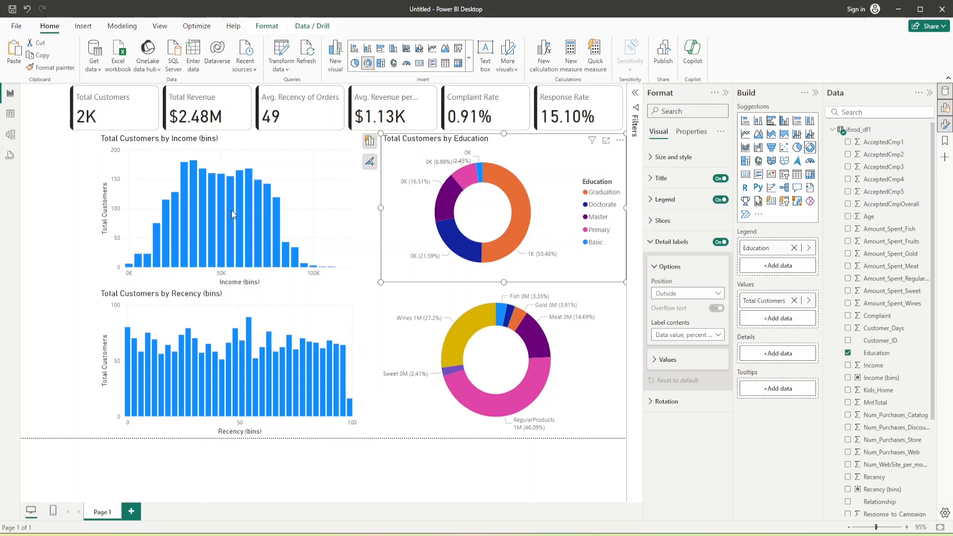
{"action": "mouse_move", "coordinate": [172, 211]}
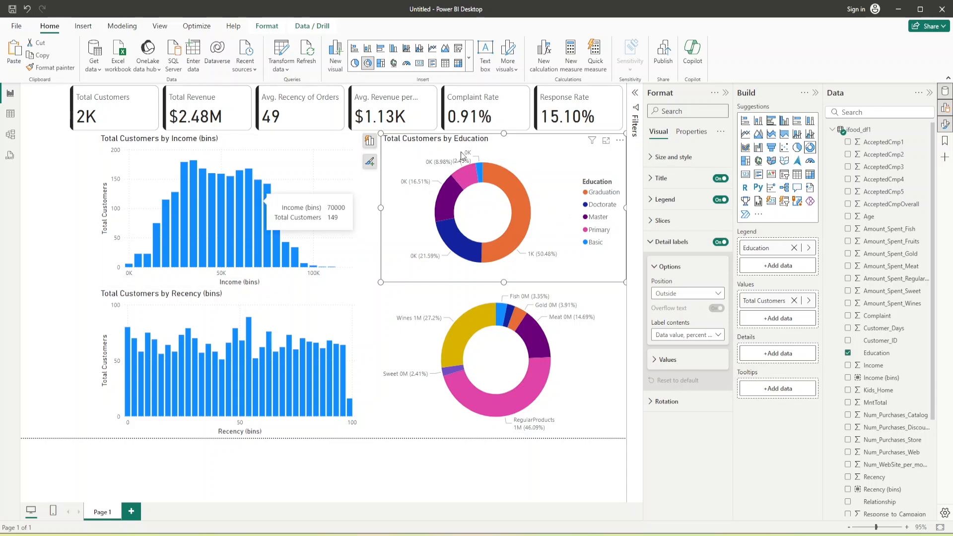
Set the education donut chart's label contents to All detail labels and turn off its legend
{"action": "left_click", "coordinate": [670, 336]}
{"action": "left_click", "coordinate": [675, 422]}
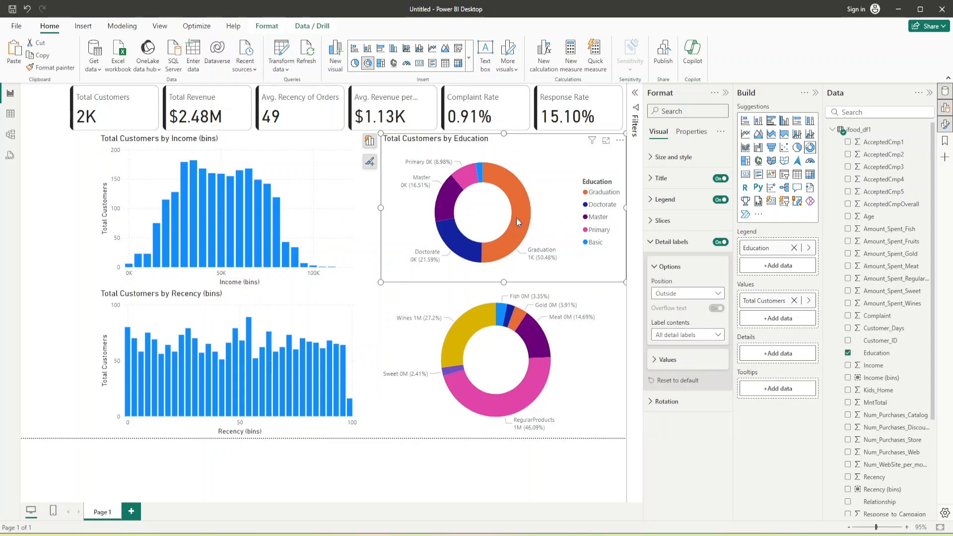
{"action": "left_click", "coordinate": [720, 199]}
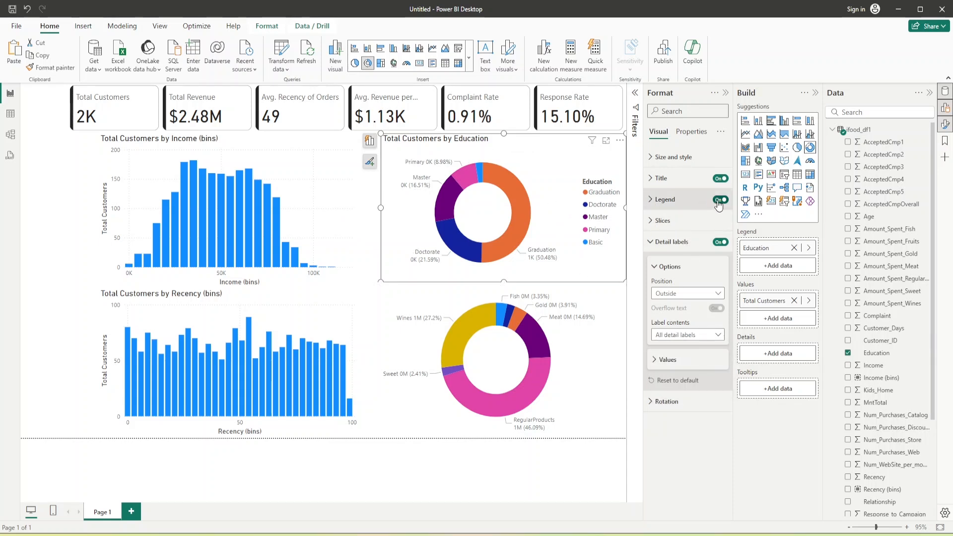
{"action": "left_click", "coordinate": [361, 260]}
Turn on the lower donut chart's title and narrow the chart to align with the education donut chart above
{"action": "left_click", "coordinate": [406, 296]}
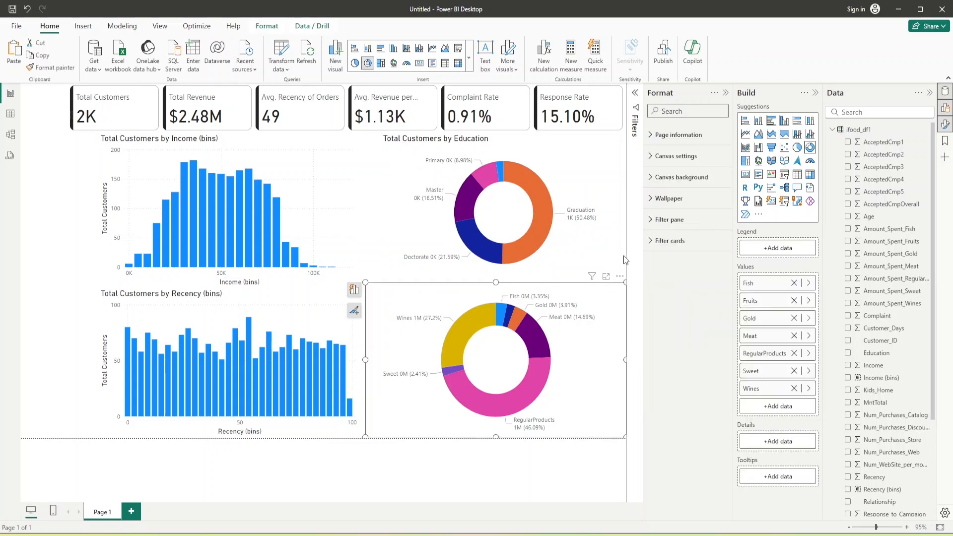
{"action": "left_click", "coordinate": [720, 179]}
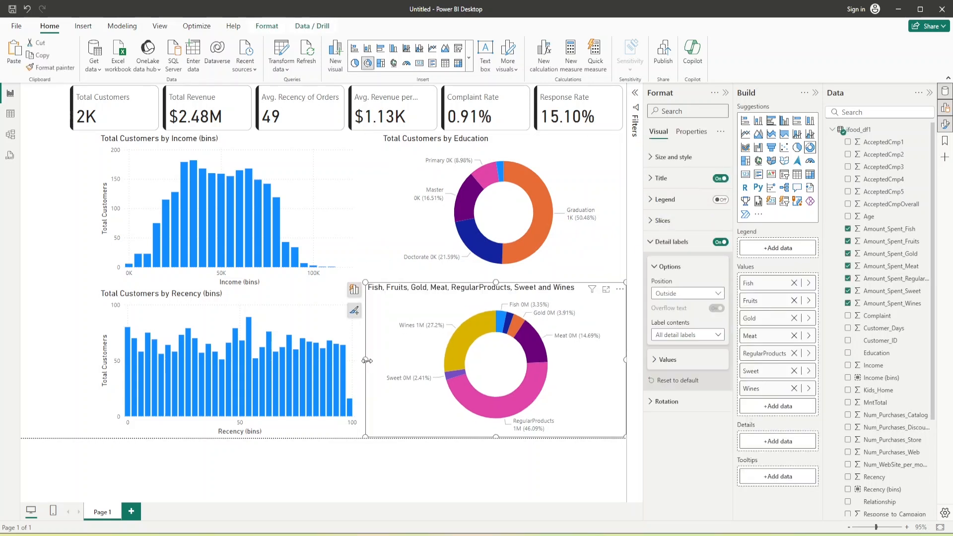
{"action": "left_click_drag", "start_coordinate": [367, 361], "coordinate": [382, 367]}
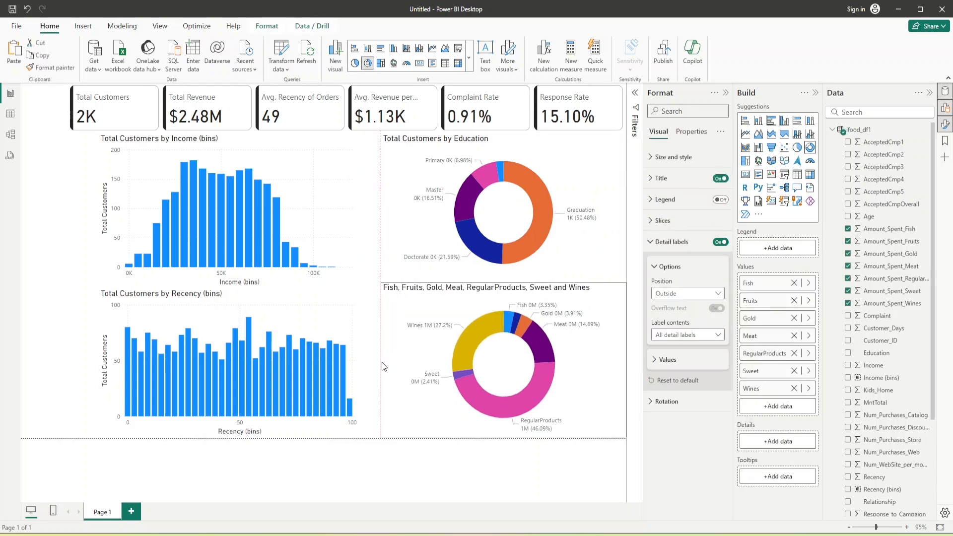
{"action": "left_click", "coordinate": [373, 231]}
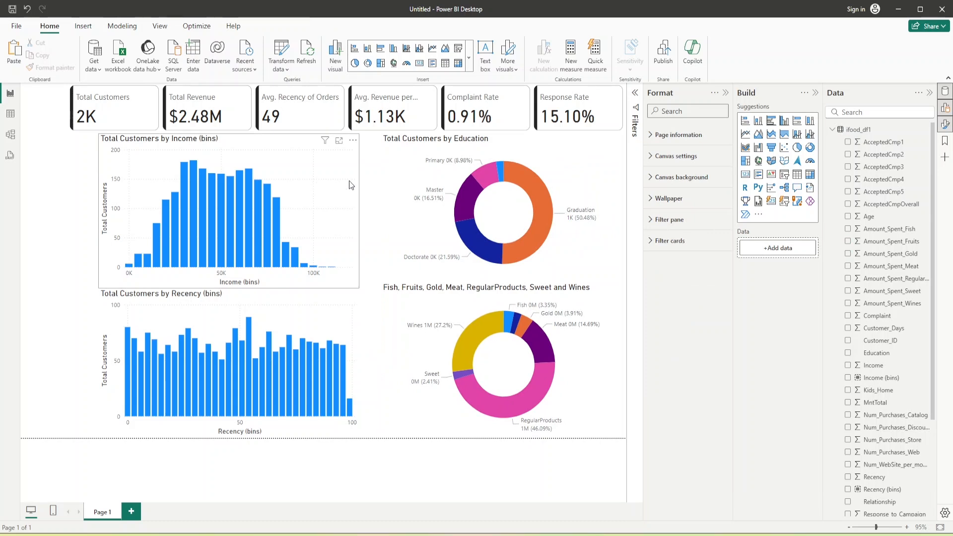
Shift the income and recency histograms slightly toward the donut charts to free space beside the page's left edge
{"action": "mouse_move", "coordinate": [317, 175]}
{"action": "left_mouse_down"}
{"action": "mouse_move", "coordinate": [336, 174]}
{"action": "mouse_move", "coordinate": [328, 174]}
{"action": "left_mouse_up"}
{"action": "left_click_drag", "start_coordinate": [314, 303], "coordinate": [325, 306]}
{"action": "left_click", "coordinate": [405, 197]}
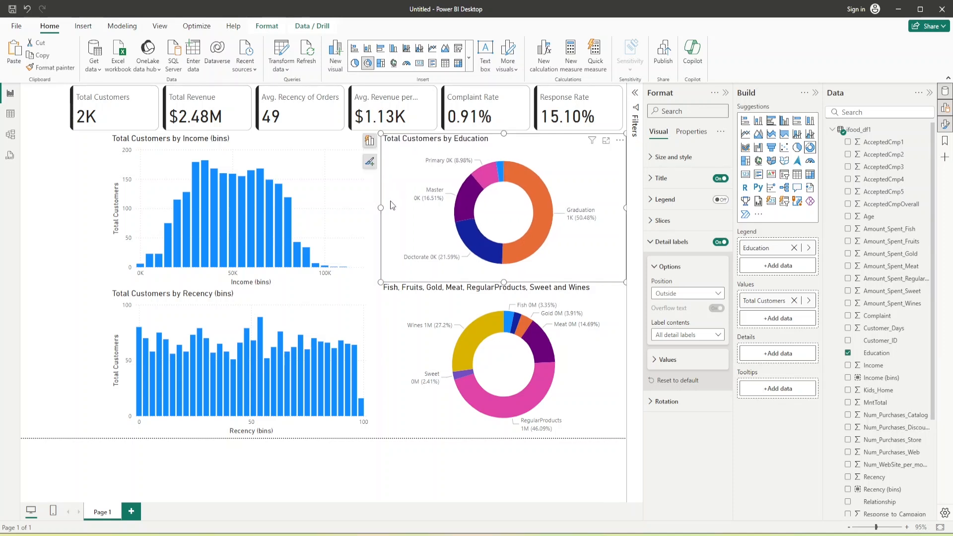
Start a new fields parameter and name it Category Selection
{"action": "left_click", "coordinate": [83, 27]}
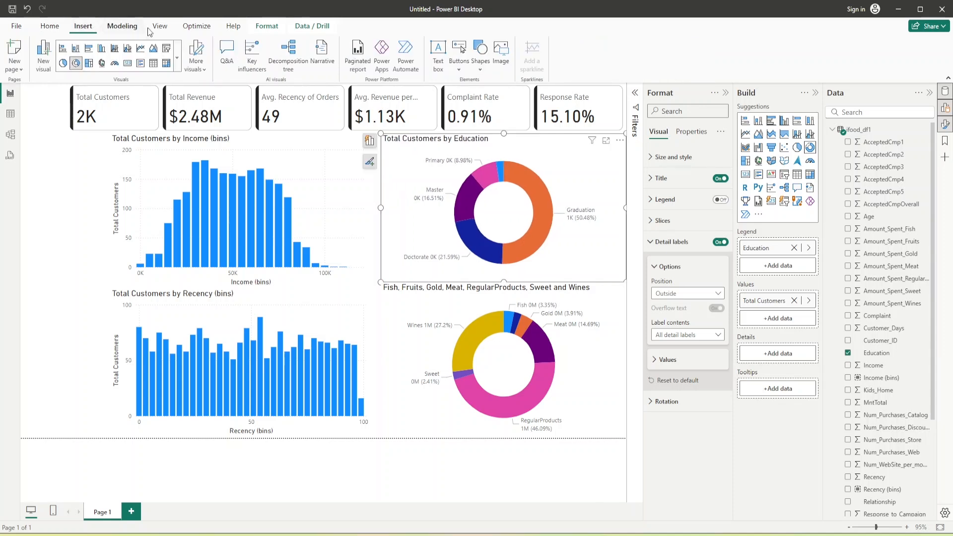
{"action": "left_click", "coordinate": [128, 30]}
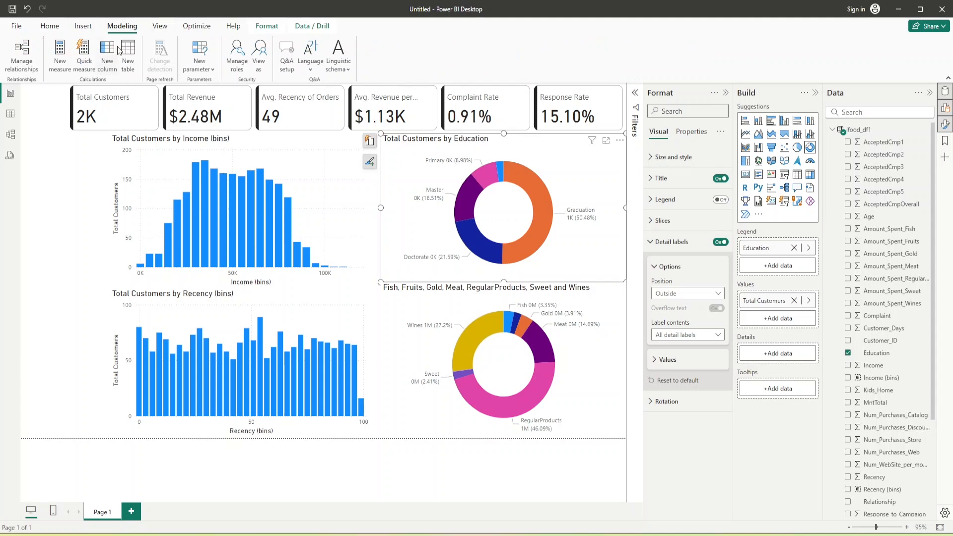
{"action": "left_click", "coordinate": [201, 68]}
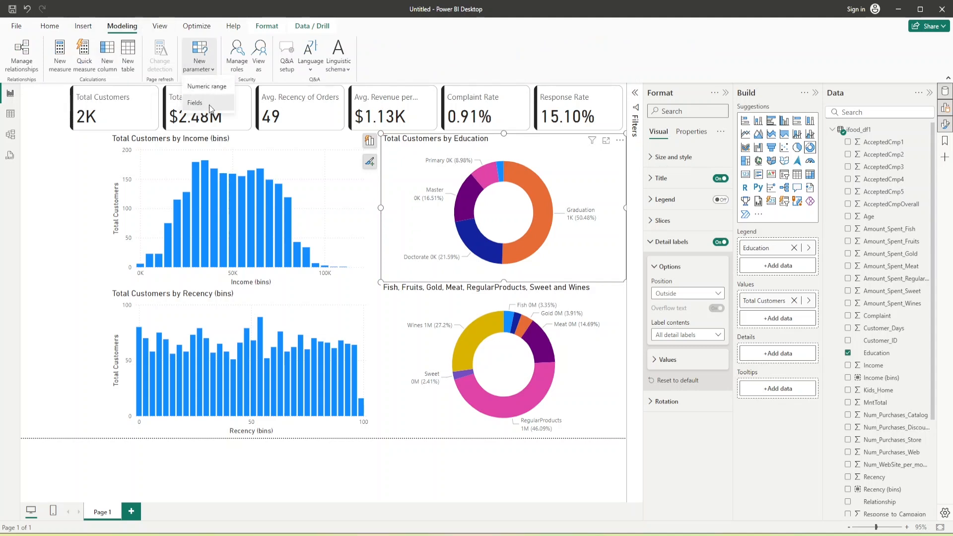
{"action": "left_click", "coordinate": [195, 102]}
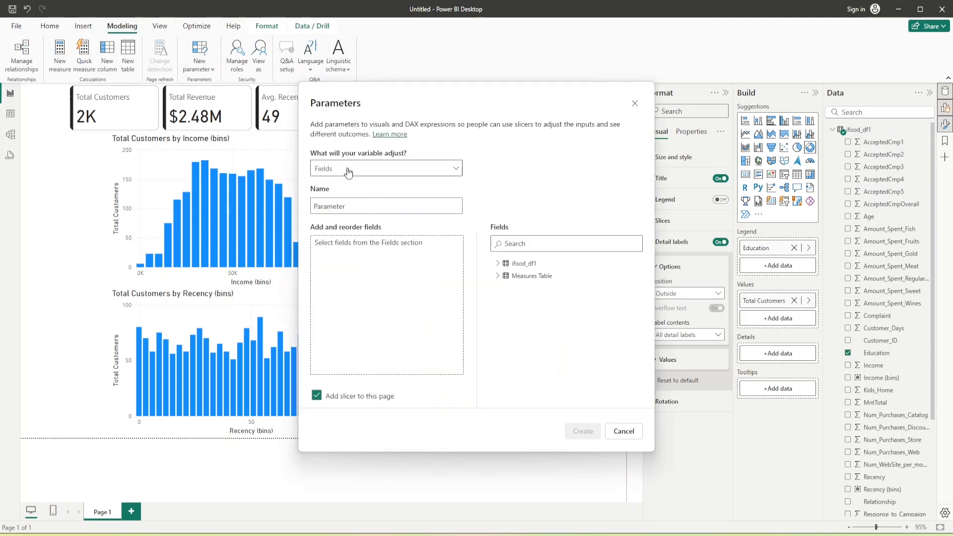
{"action": "left_click_drag", "start_coordinate": [350, 205], "coordinate": [268, 207]}
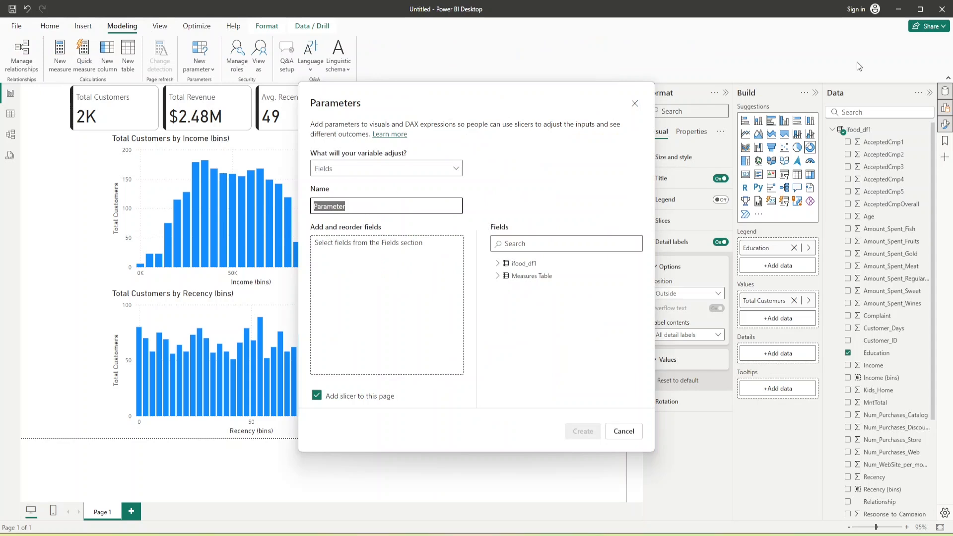
{"action": "type", "text": "Category Selection"}
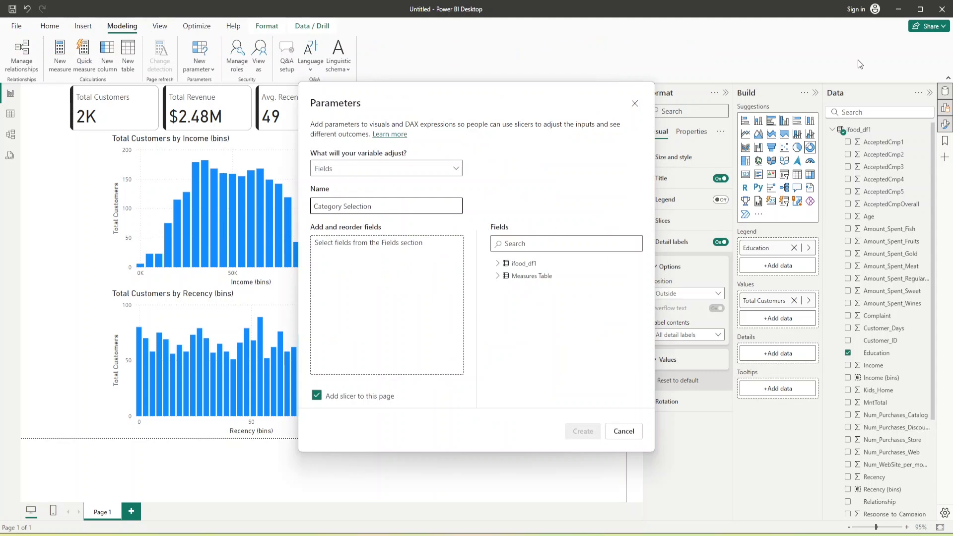
Add the Education and Relationship fields from the ifood_df1 table to the Category Selection parameter
{"action": "left_click", "coordinate": [407, 260]}
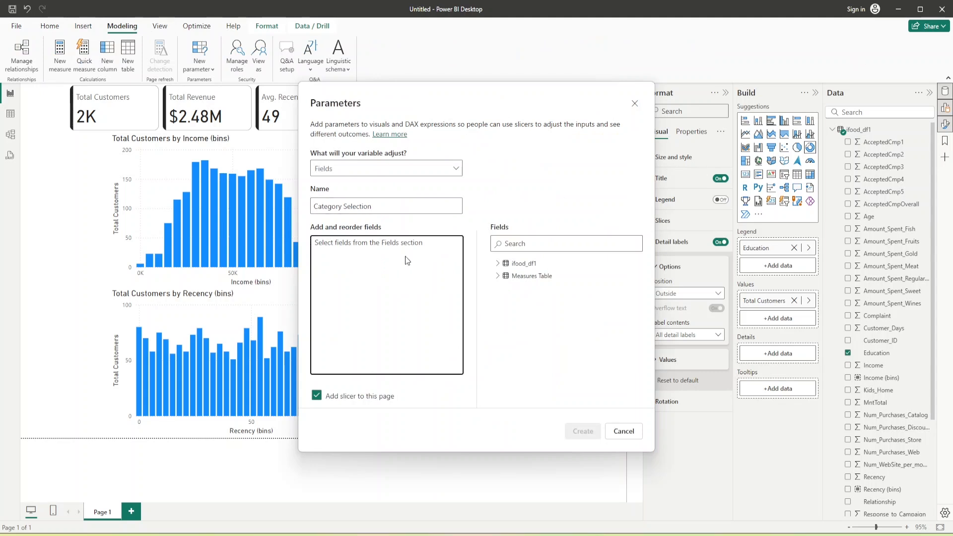
{"action": "left_click", "coordinate": [494, 264]}
{"action": "scroll", "coordinate": [545, 300], "scroll_direction": "down", "scroll_amount": 3}
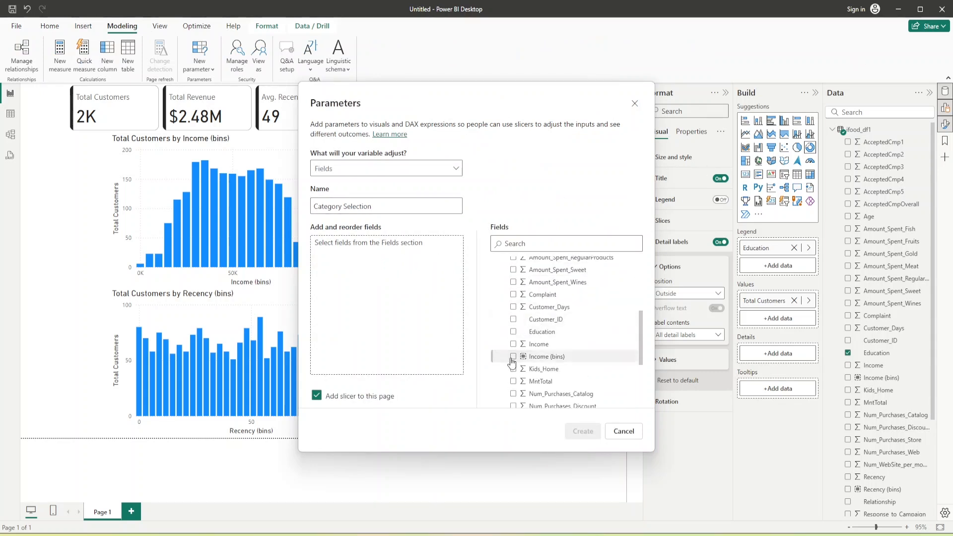
{"action": "scroll", "coordinate": [516, 357], "scroll_direction": "up", "scroll_amount": 2}
{"action": "scroll", "coordinate": [521, 354], "scroll_direction": "down", "scroll_amount": 2}
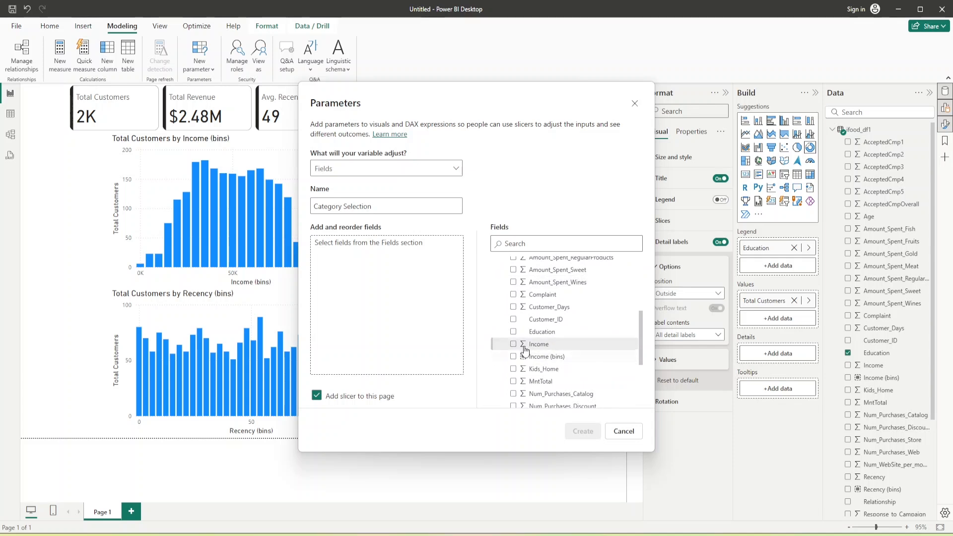
{"action": "left_click", "coordinate": [513, 332]}
{"action": "scroll", "coordinate": [507, 342], "scroll_direction": "down", "scroll_amount": 3}
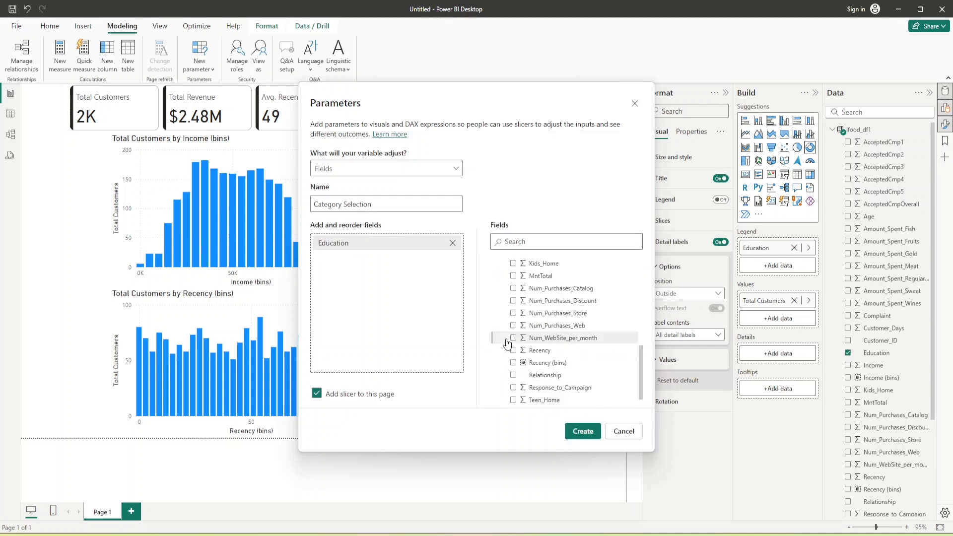
{"action": "scroll", "coordinate": [511, 350], "scroll_direction": "down", "scroll_amount": 1}
{"action": "left_click", "coordinate": [514, 353]}
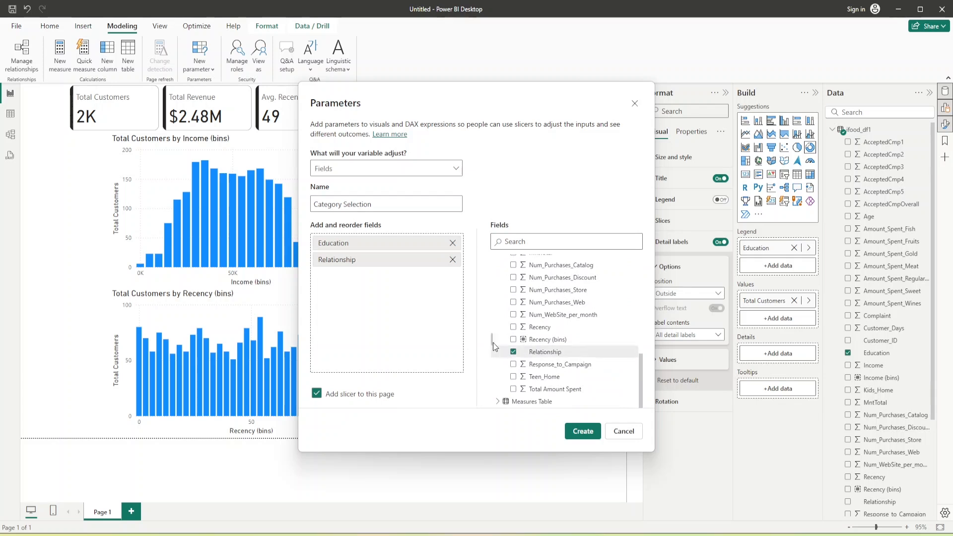
{"action": "mouse_move", "coordinate": [366, 265]}
{"action": "left_mouse_down"}
{"action": "mouse_move", "coordinate": [356, 243]}
{"action": "mouse_move", "coordinate": [362, 259]}
{"action": "left_mouse_up"}
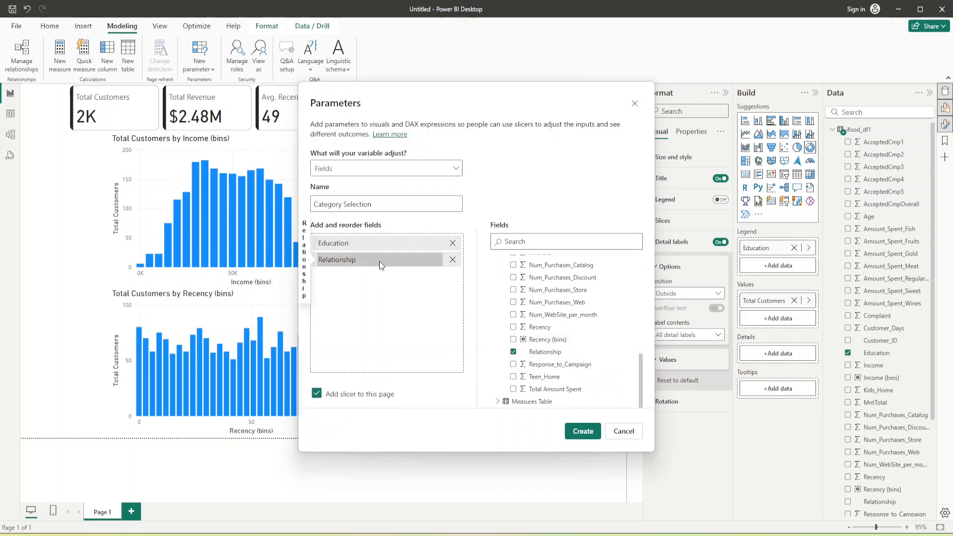
Check the remaining ifood_df1 fields and create the Category Selection parameter with its slicer added to the page
{"action": "scroll", "coordinate": [574, 356], "scroll_direction": "up", "scroll_amount": 10}
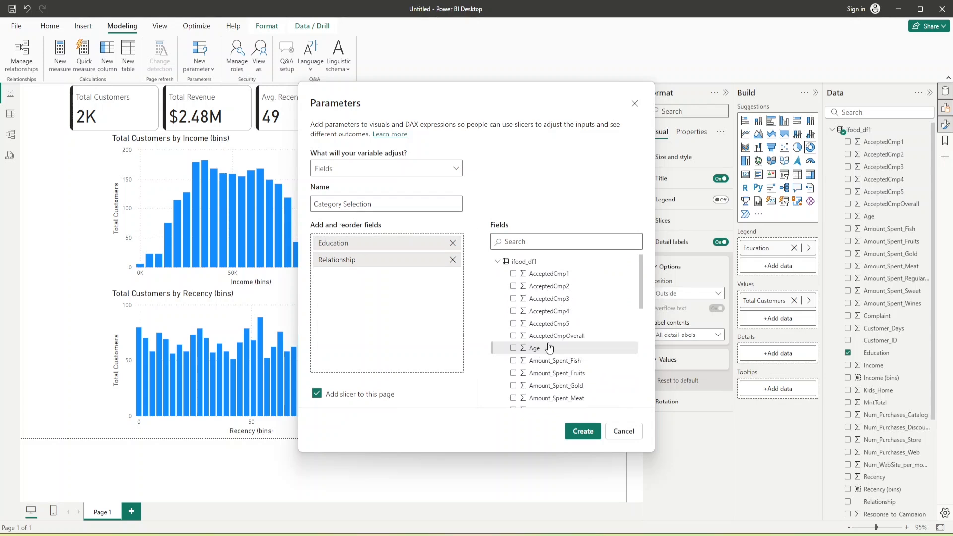
{"action": "scroll", "coordinate": [548, 360], "scroll_direction": "down", "scroll_amount": 4}
{"action": "scroll", "coordinate": [553, 361], "scroll_direction": "down", "scroll_amount": 4}
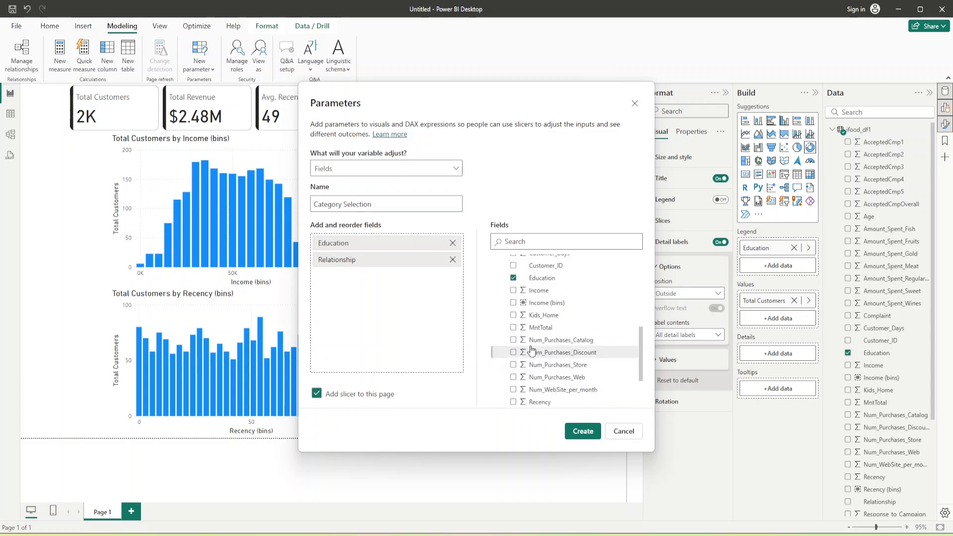
{"action": "scroll", "coordinate": [561, 325], "scroll_direction": "up", "scroll_amount": 6}
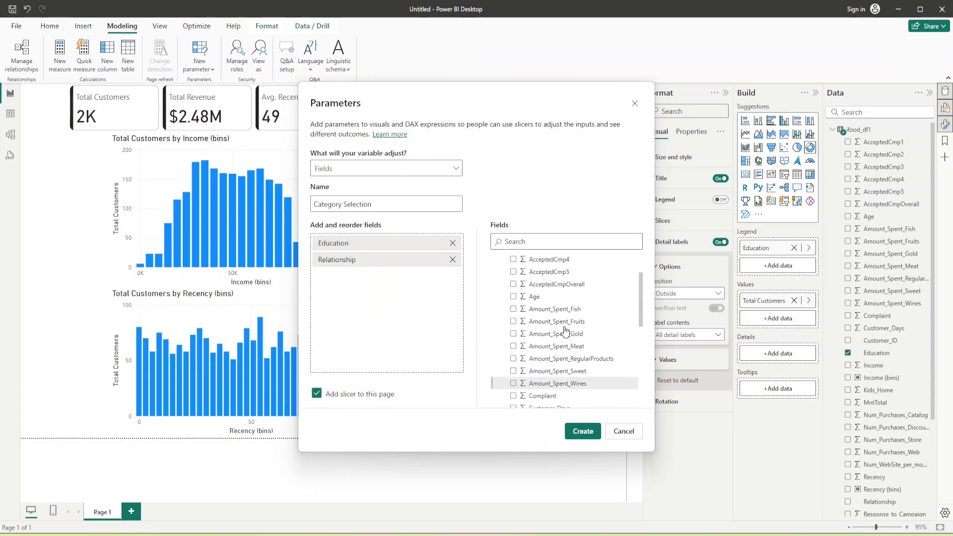
{"action": "scroll", "coordinate": [566, 330], "scroll_direction": "down", "scroll_amount": 6}
{"action": "scroll", "coordinate": [569, 335], "scroll_direction": "down", "scroll_amount": 3}
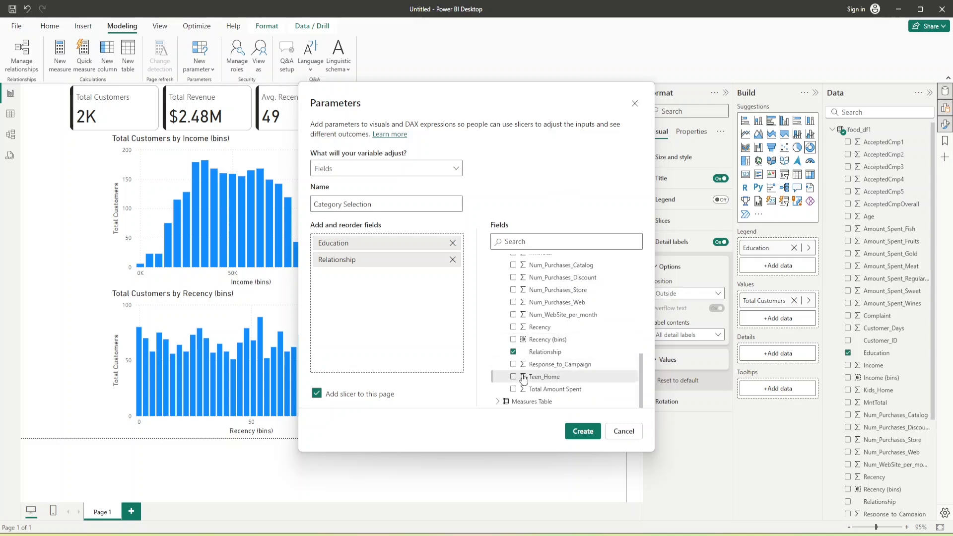
{"action": "left_click", "coordinate": [583, 430]}
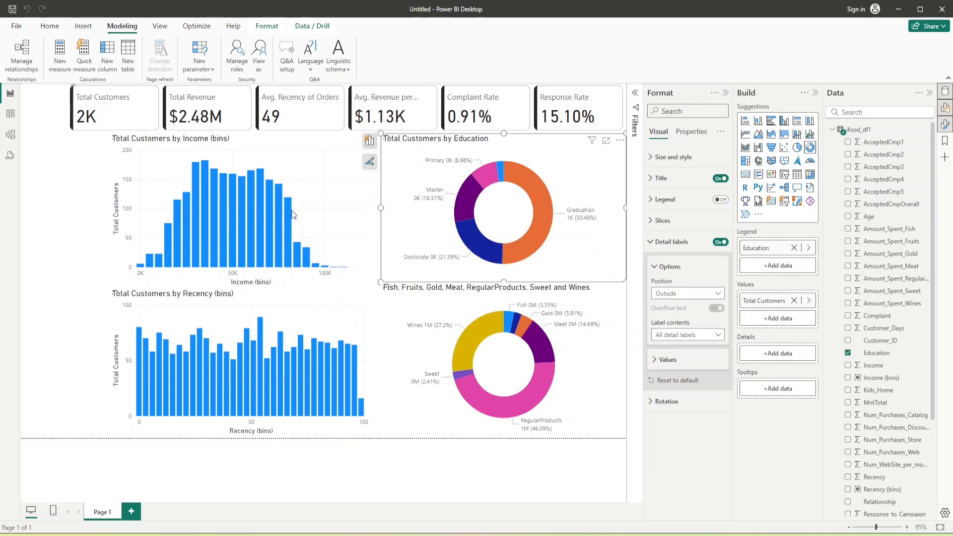
Resize the Category Selection slicer to a small box and place it in the free space beside the income histogram
{"action": "left_click_drag", "start_coordinate": [284, 288], "coordinate": [102, 184]}
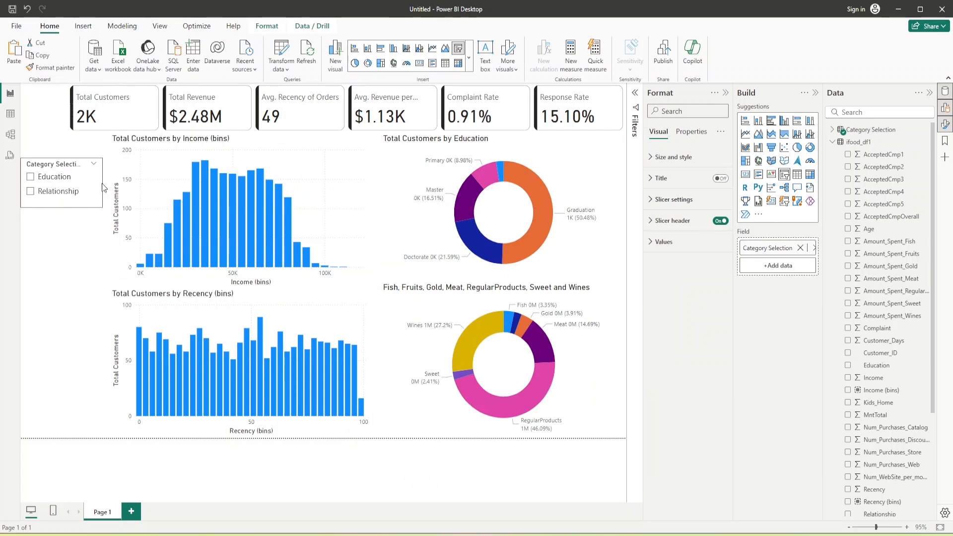
{"action": "left_click", "coordinate": [66, 220]}
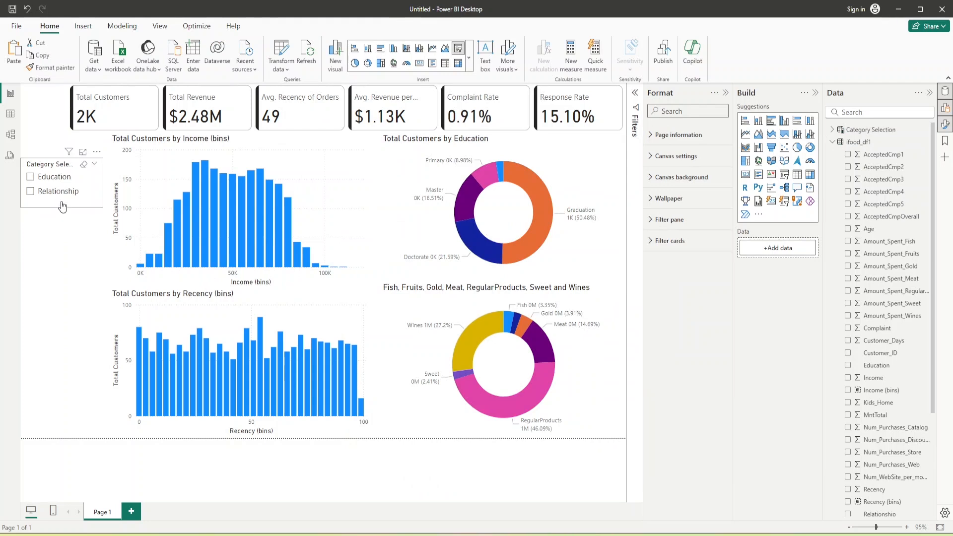
{"action": "left_click", "coordinate": [61, 202]}
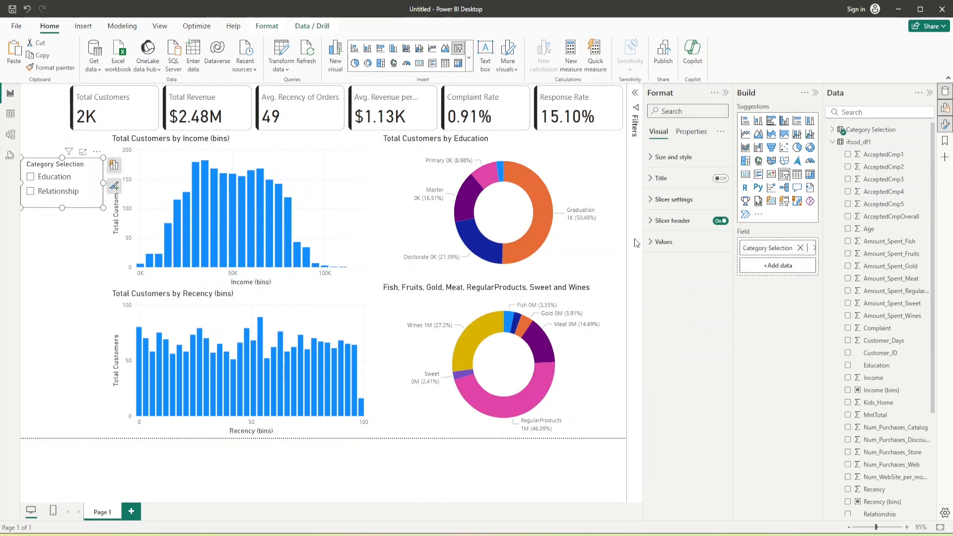
Replace Education with the Category Selection parameter as the legend field of the upper donut chart
{"action": "left_click", "coordinate": [574, 171]}
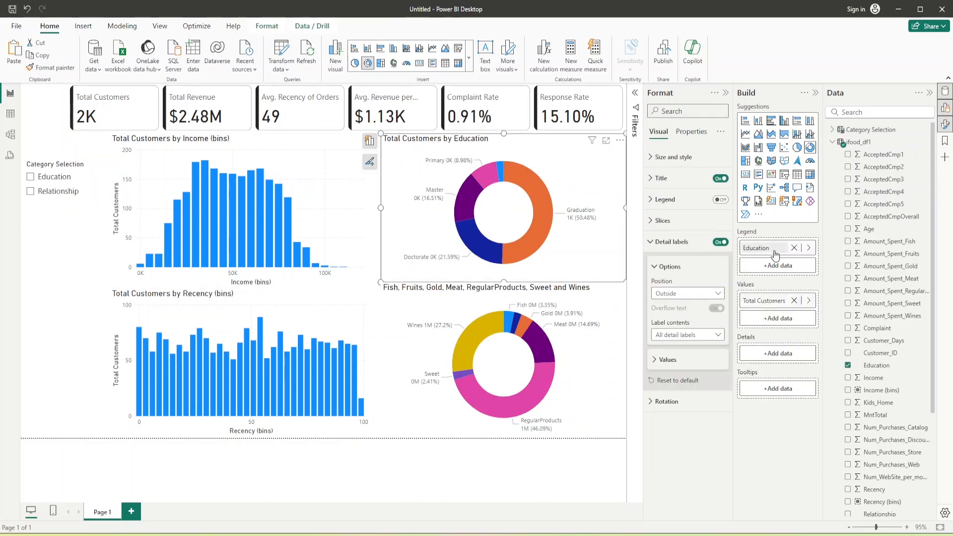
{"action": "left_click", "coordinate": [794, 248]}
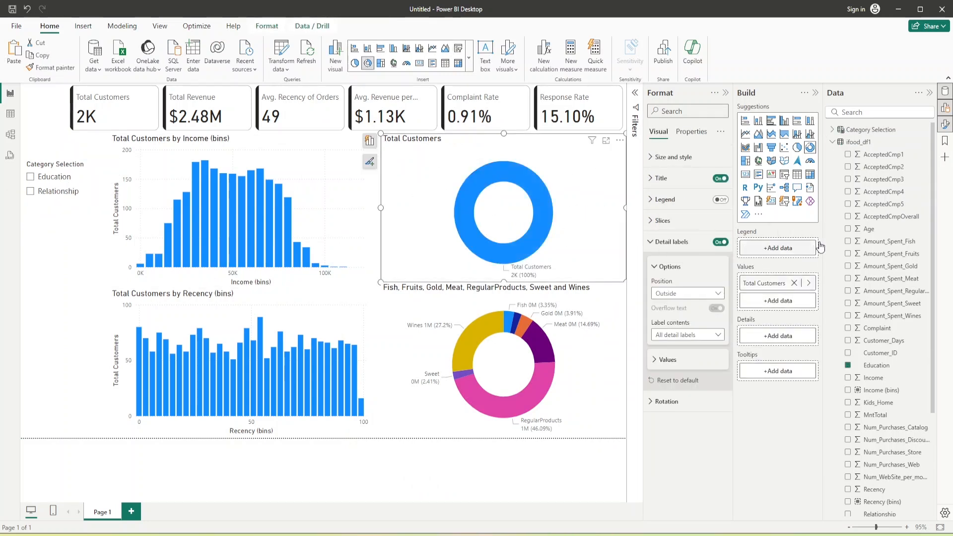
{"action": "left_click", "coordinate": [832, 129]}
{"action": "left_click", "coordinate": [848, 142]}
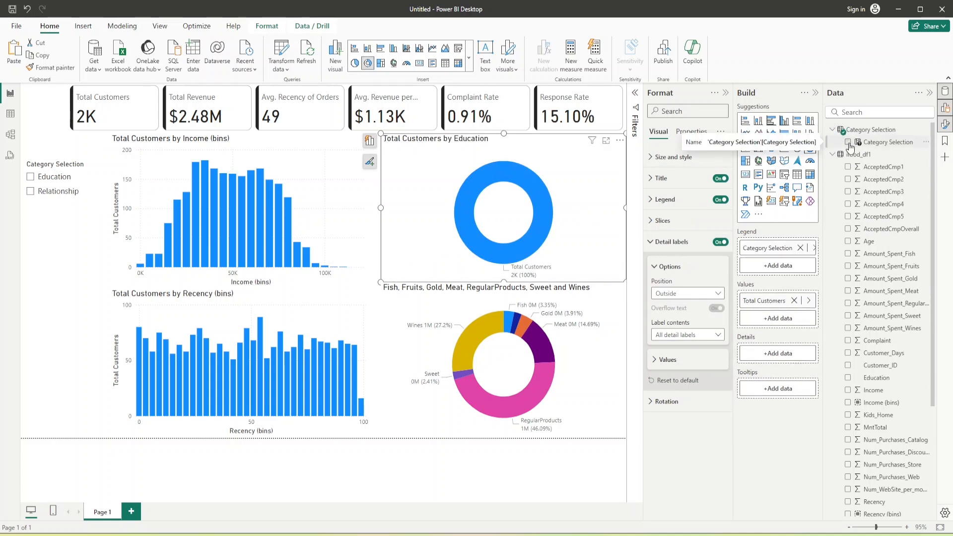
Select Education in the Category Selection slicer
{"action": "left_click", "coordinate": [49, 199]}
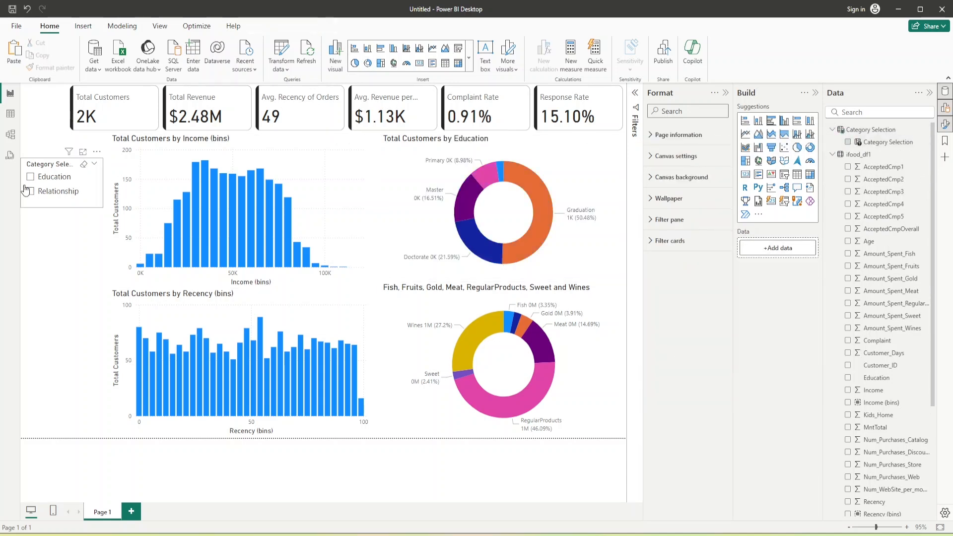
{"action": "left_click", "coordinate": [30, 177]}
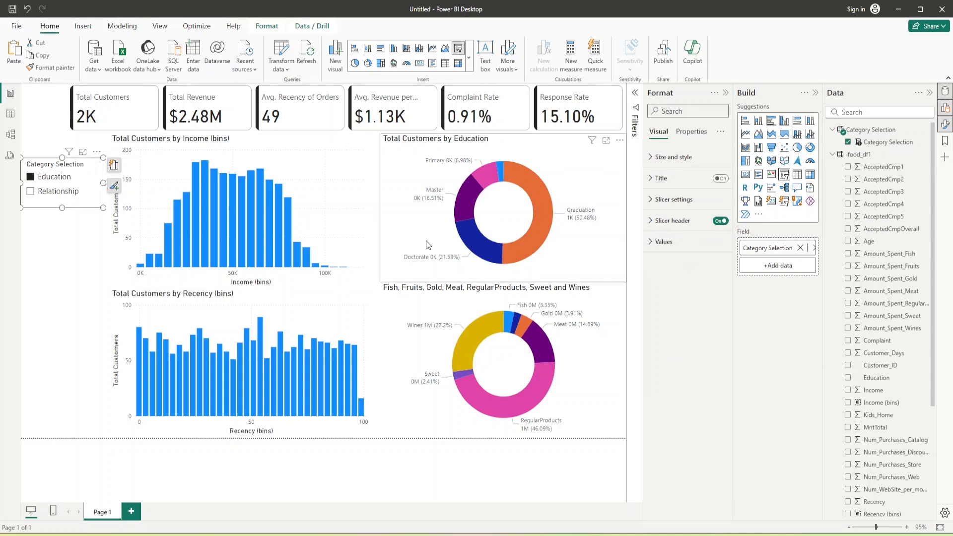
Select Relationship in the Category Selection slicer and make the upper donut chart the active visual
{"action": "left_click", "coordinate": [30, 191]}
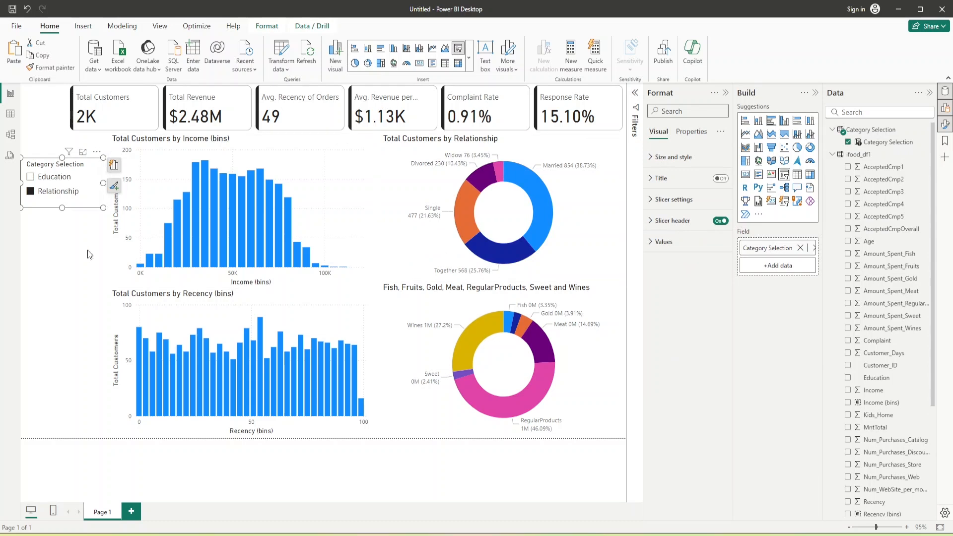
{"action": "left_click", "coordinate": [573, 185]}
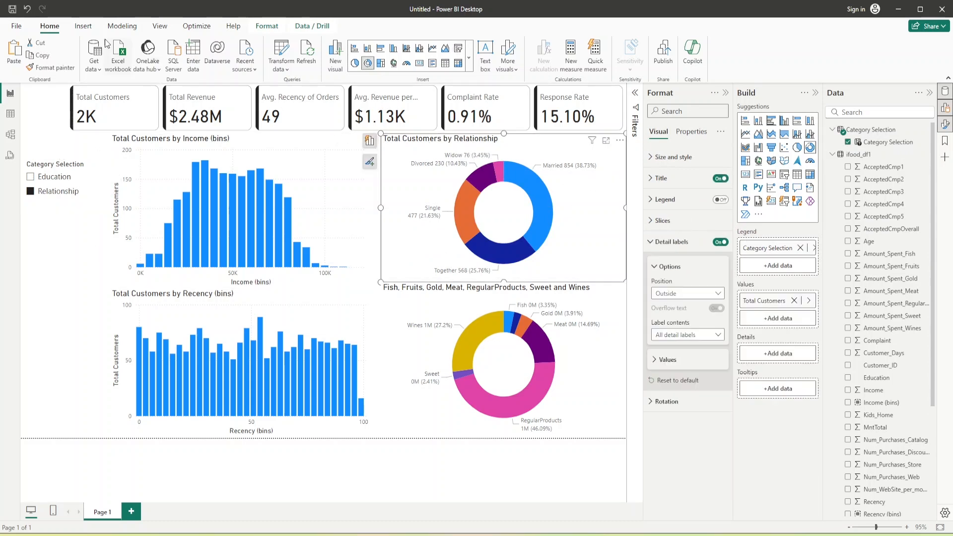
Start a new fields parameter and name it Measure Selection
{"action": "left_click", "coordinate": [122, 26]}
{"action": "left_click", "coordinate": [207, 73]}
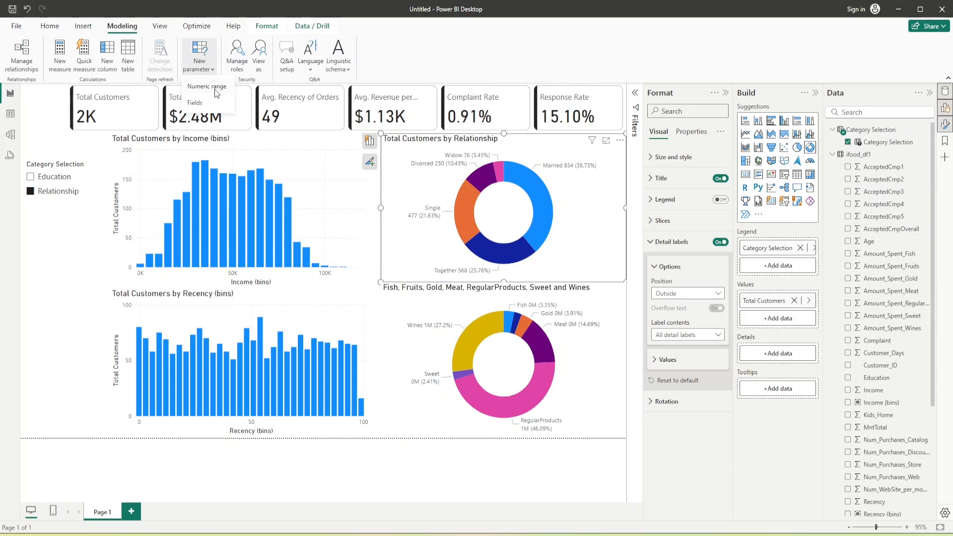
{"action": "left_click", "coordinate": [217, 98]}
{"action": "left_click", "coordinate": [355, 169]}
{"action": "left_click", "coordinate": [355, 170]}
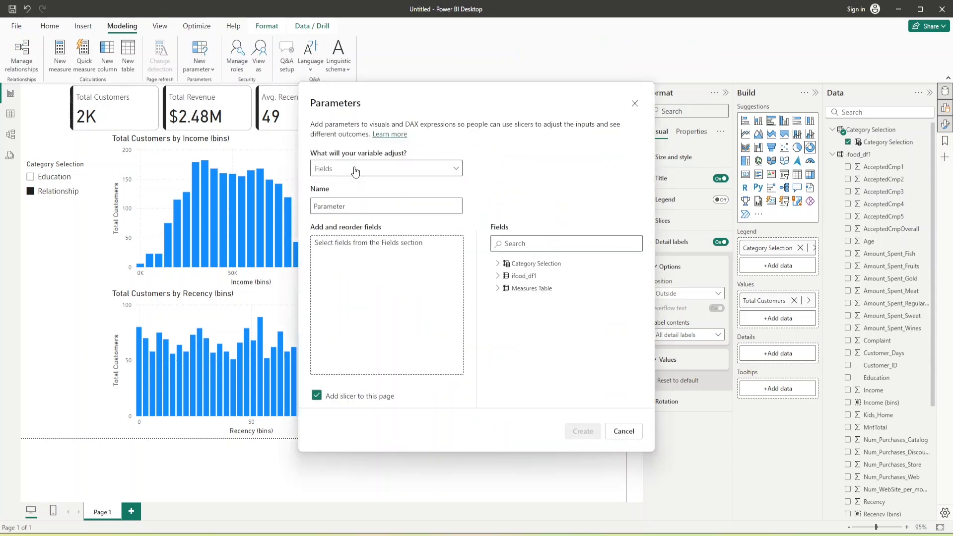
{"action": "left_click_drag", "start_coordinate": [347, 206], "coordinate": [285, 207]}
{"action": "type", "text": "M"}
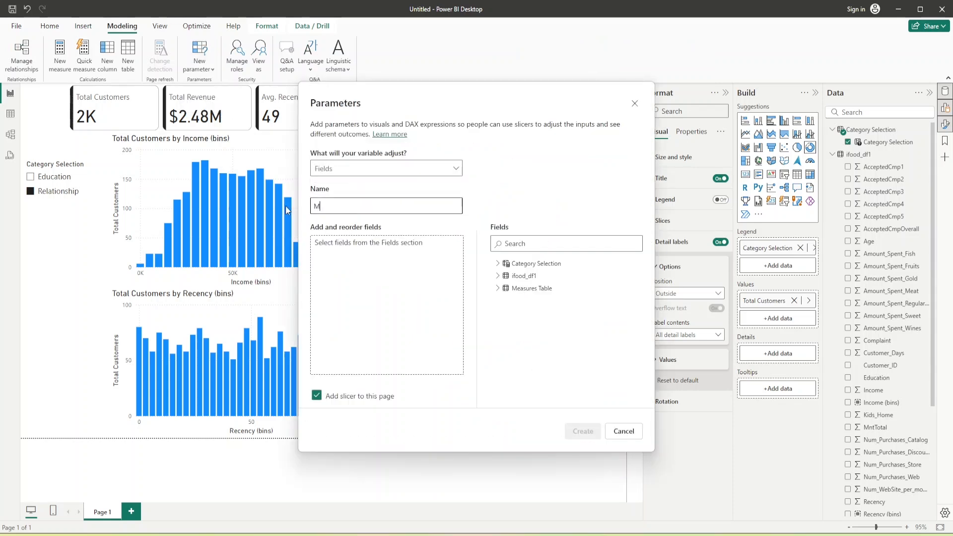
{"action": "type", "text": "easure Selection"}
Add Total Customers, Total Revenue, Response Rate, Complaint Rate and Avg. Recency of Orders from the Measures Table to the parameter
{"action": "left_click", "coordinate": [498, 288]}
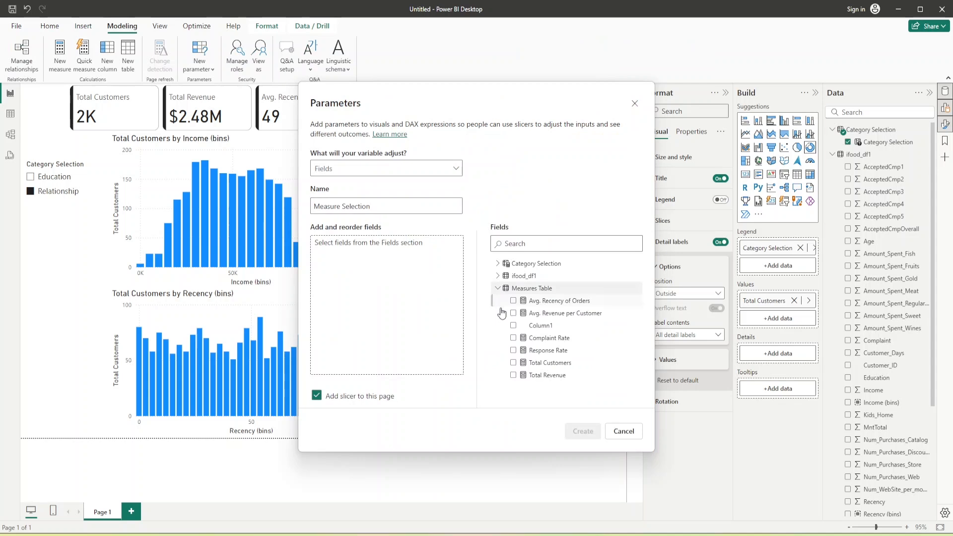
{"action": "left_click", "coordinate": [514, 363]}
{"action": "left_click", "coordinate": [513, 375]}
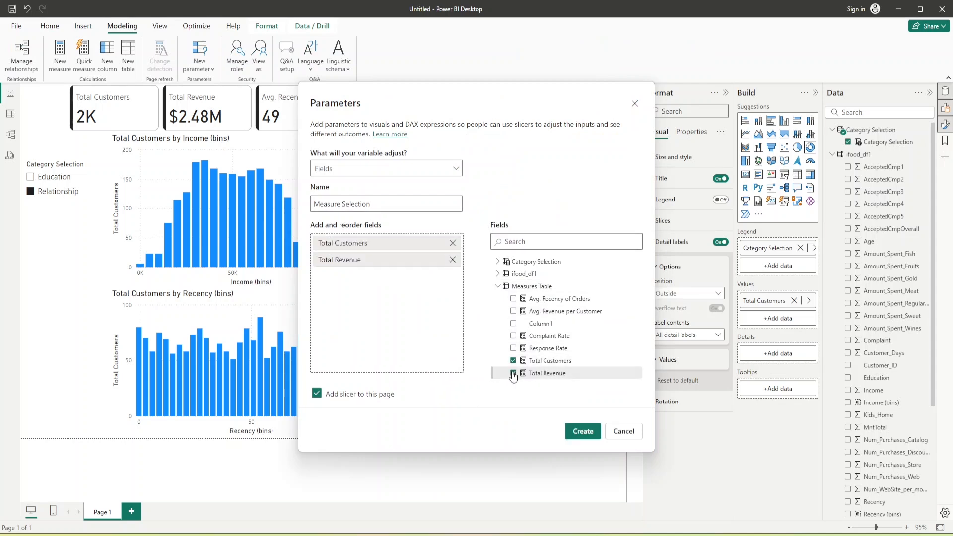
{"action": "left_click", "coordinate": [513, 350]}
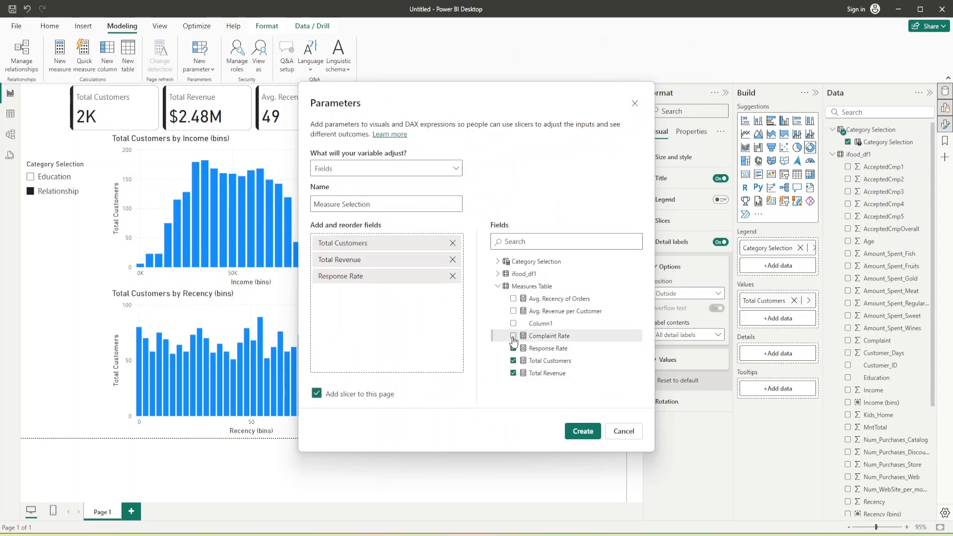
{"action": "left_click", "coordinate": [513, 337]}
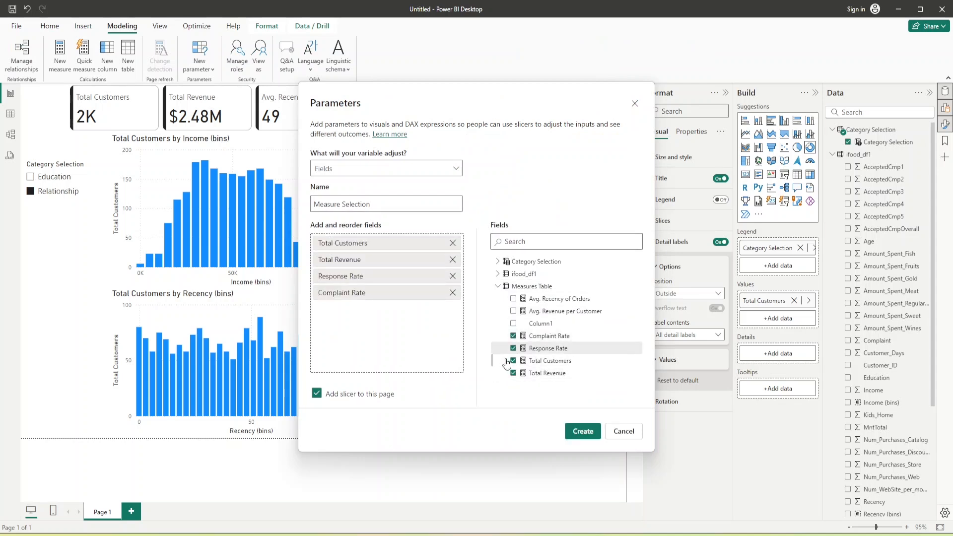
{"action": "left_click", "coordinate": [514, 299]}
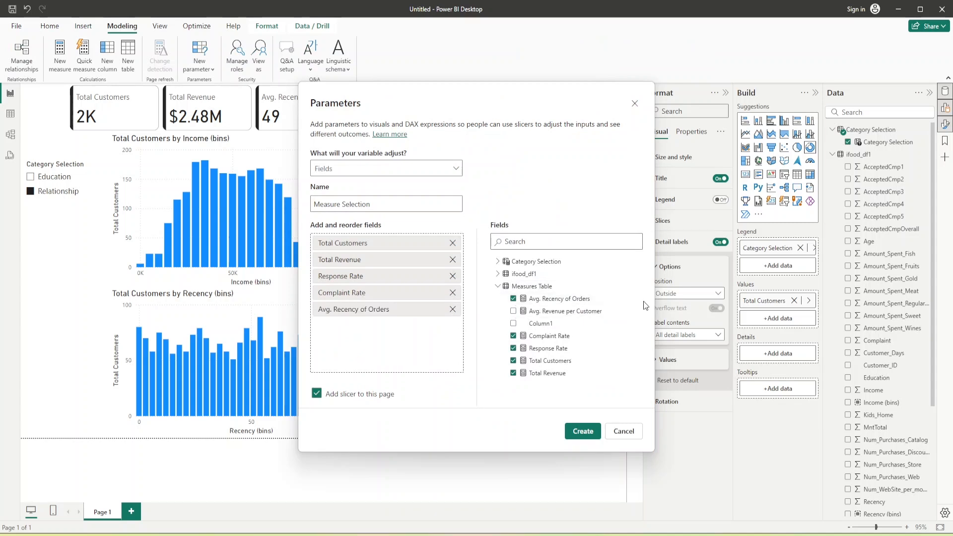
Create the Measure Selection parameter with its slicer on the page and make the slicer taller to fit all its options
{"action": "left_click", "coordinate": [584, 431]}
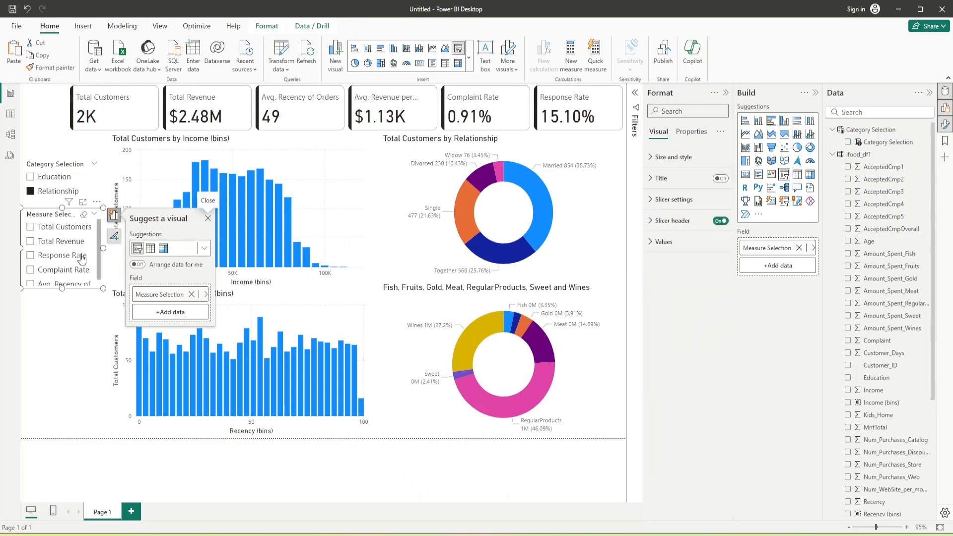
{"action": "left_click_drag", "start_coordinate": [61, 289], "coordinate": [64, 313]}
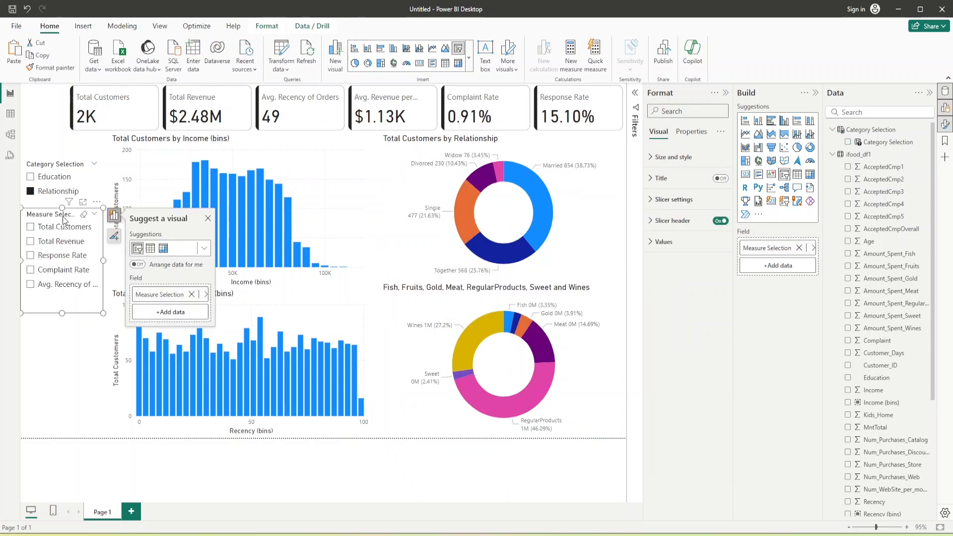
Replace Total Customers with the Measure Selection parameter as the values field of the upper donut chart
{"action": "left_click", "coordinate": [564, 207]}
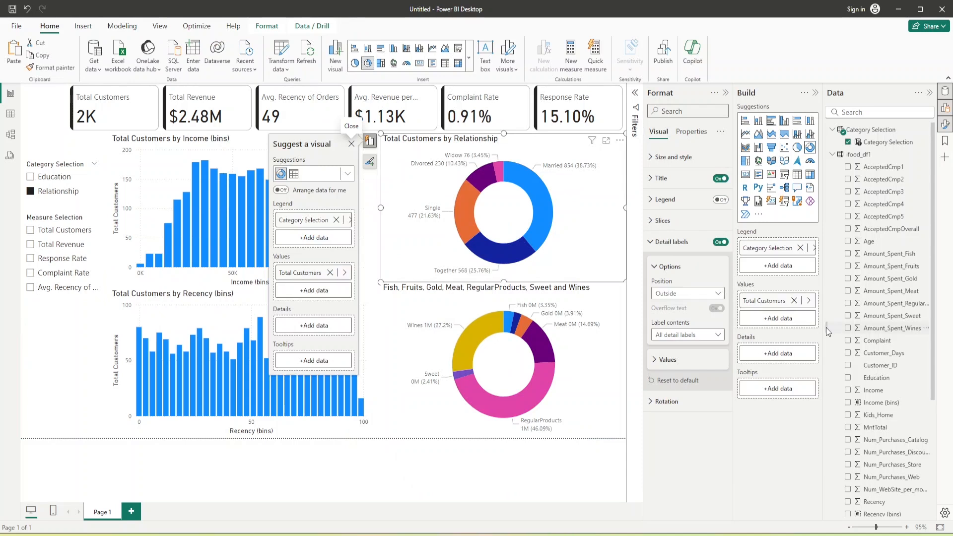
{"action": "left_click", "coordinate": [794, 300]}
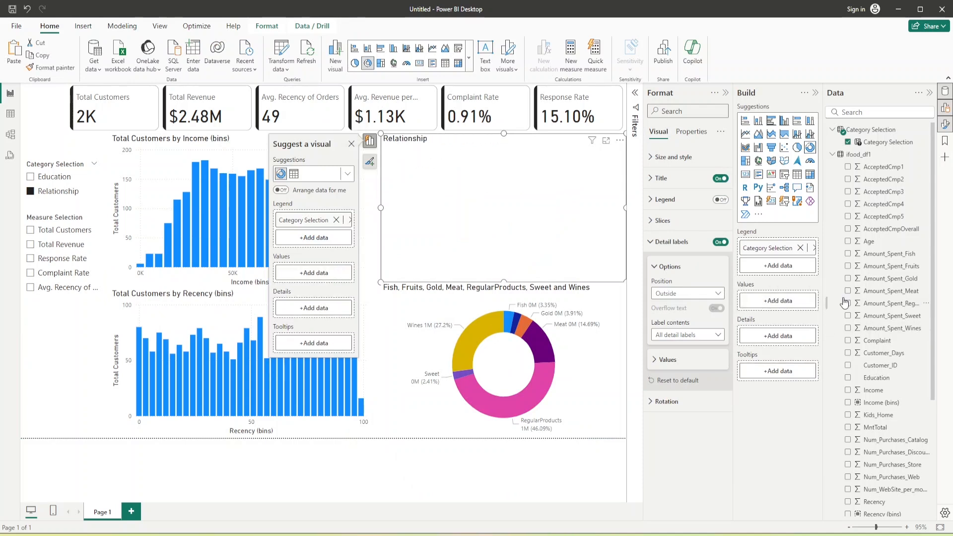
{"action": "scroll", "coordinate": [844, 304], "scroll_direction": "down", "scroll_amount": 5}
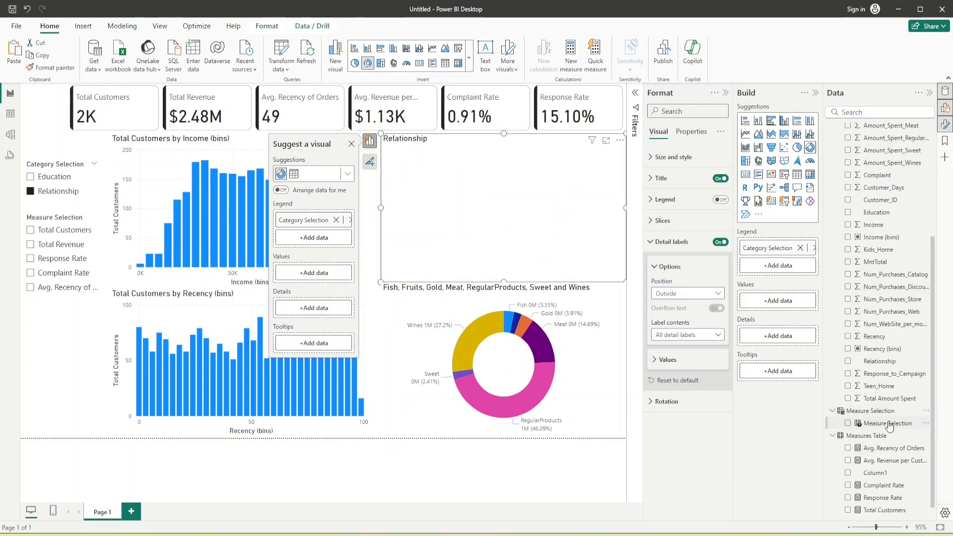
{"action": "left_click_drag", "start_coordinate": [890, 426], "coordinate": [788, 302]}
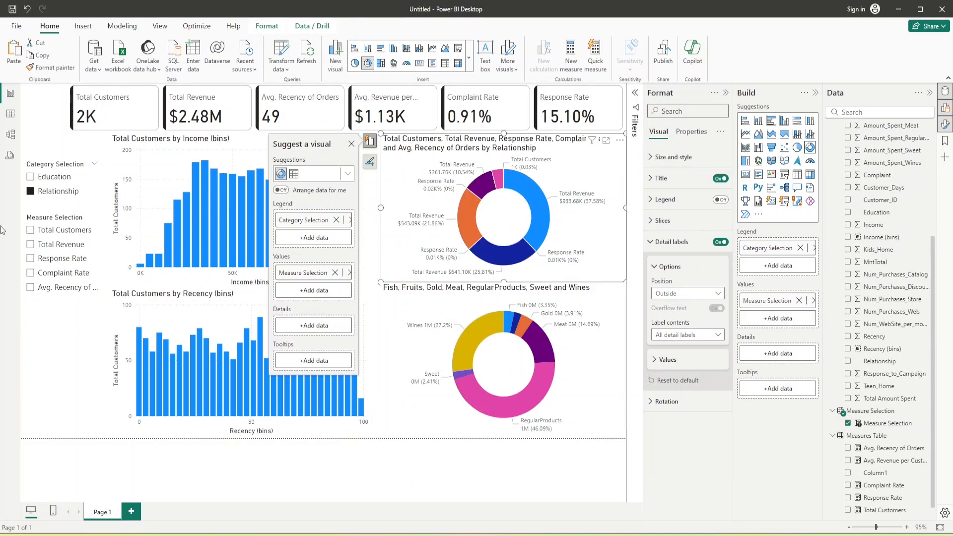
Examine Total Customers in the upper donut chart by relationship and by education using the two slicers
{"action": "left_click", "coordinate": [31, 230]}
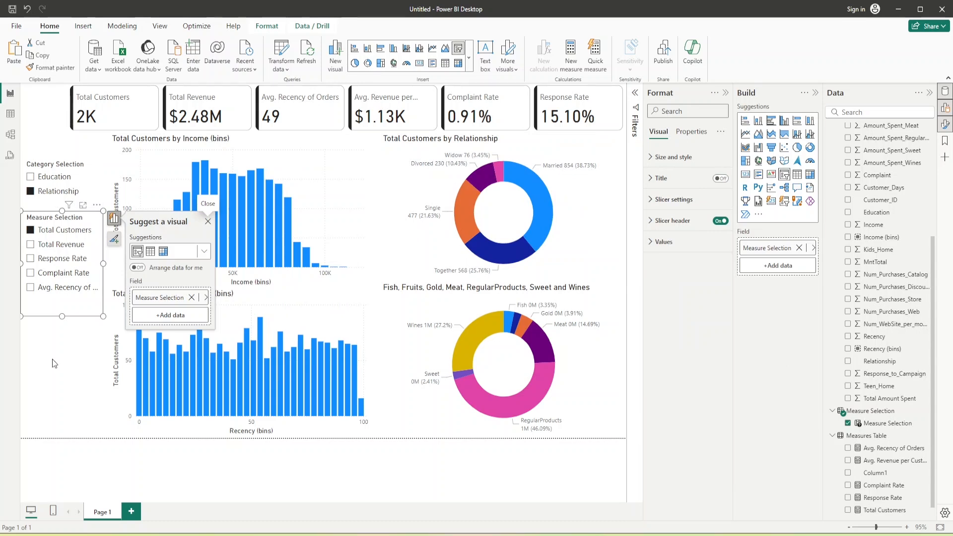
{"action": "left_click", "coordinate": [52, 359]}
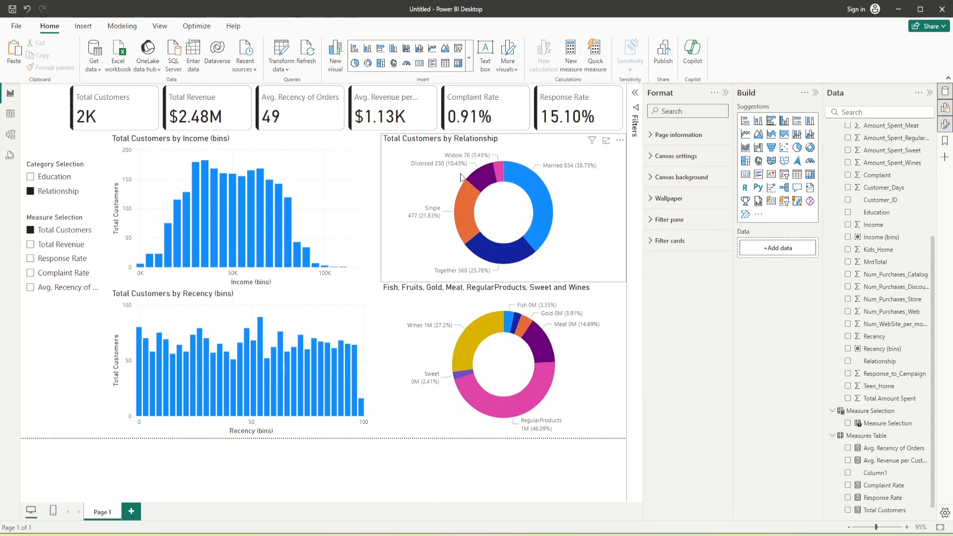
{"action": "left_click", "coordinate": [30, 177]}
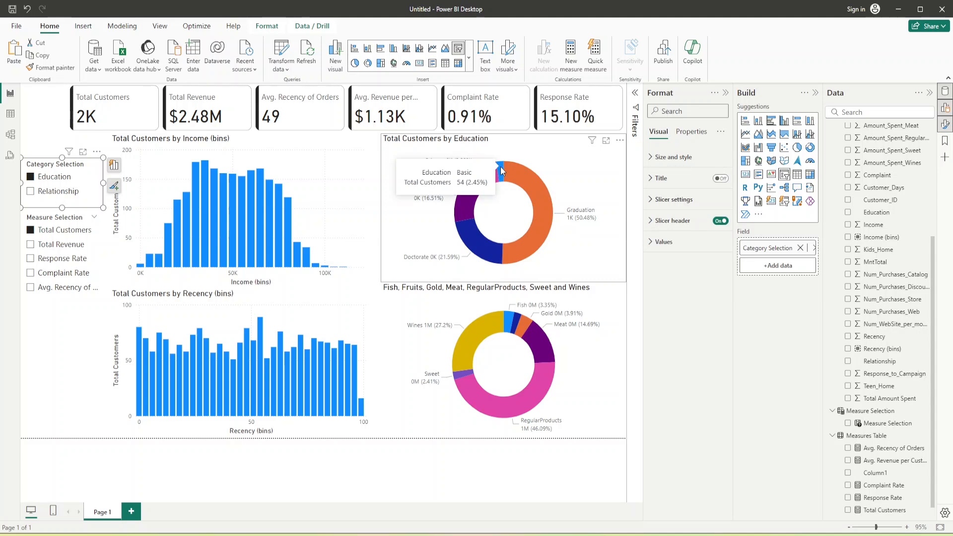
Compare Total Revenue, Response Rate, Complaint Rate and Avg. Recency of Orders by education through the Measure Selection slicer
{"action": "left_click", "coordinate": [30, 245]}
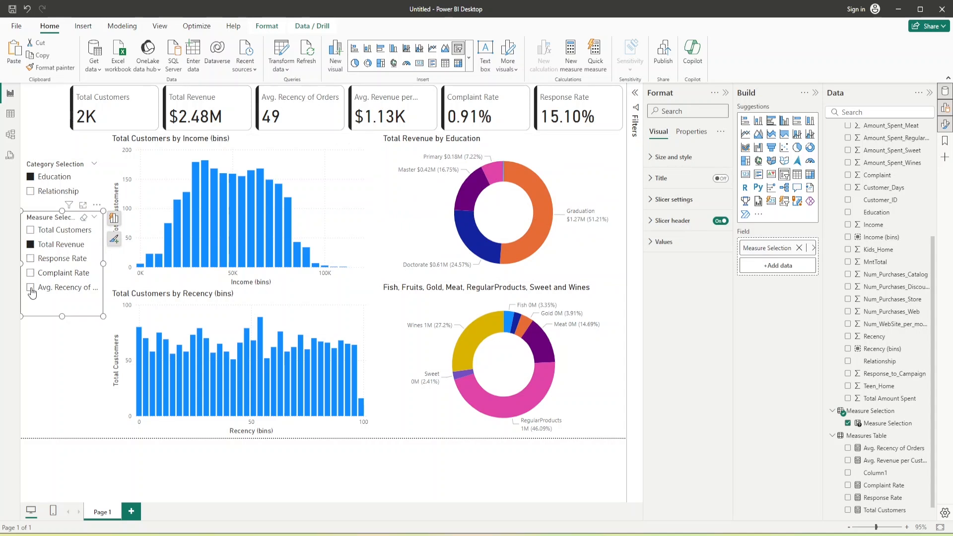
{"action": "left_click", "coordinate": [30, 259]}
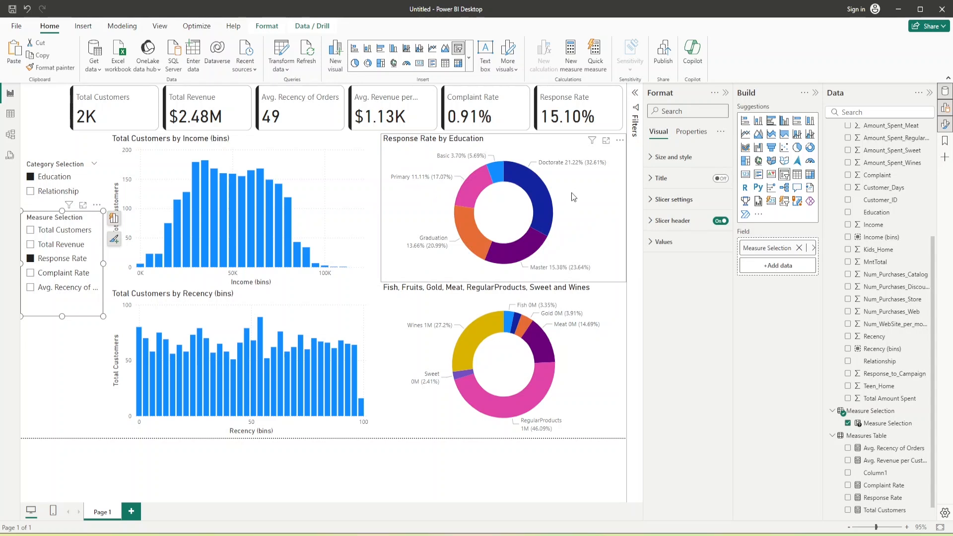
{"action": "left_click", "coordinate": [30, 273]}
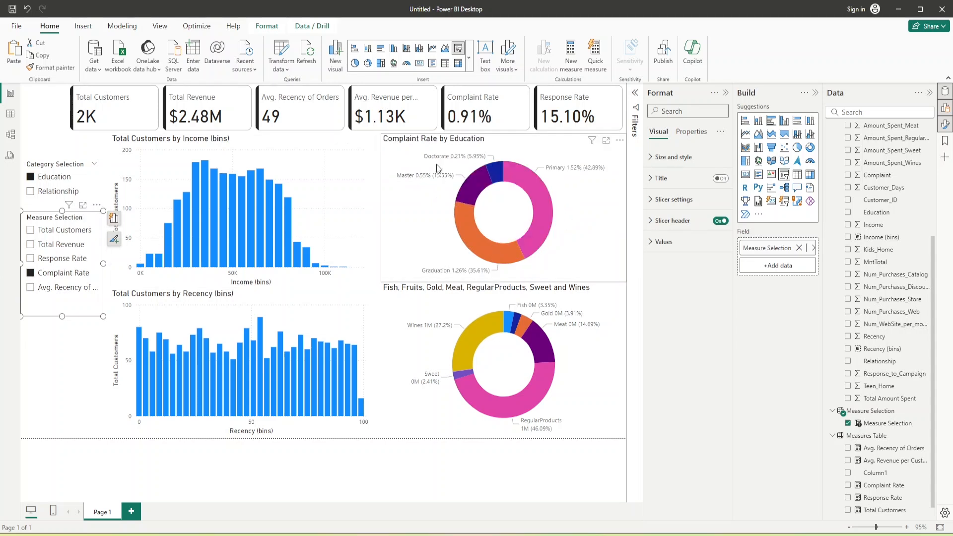
{"action": "left_click", "coordinate": [31, 292]}
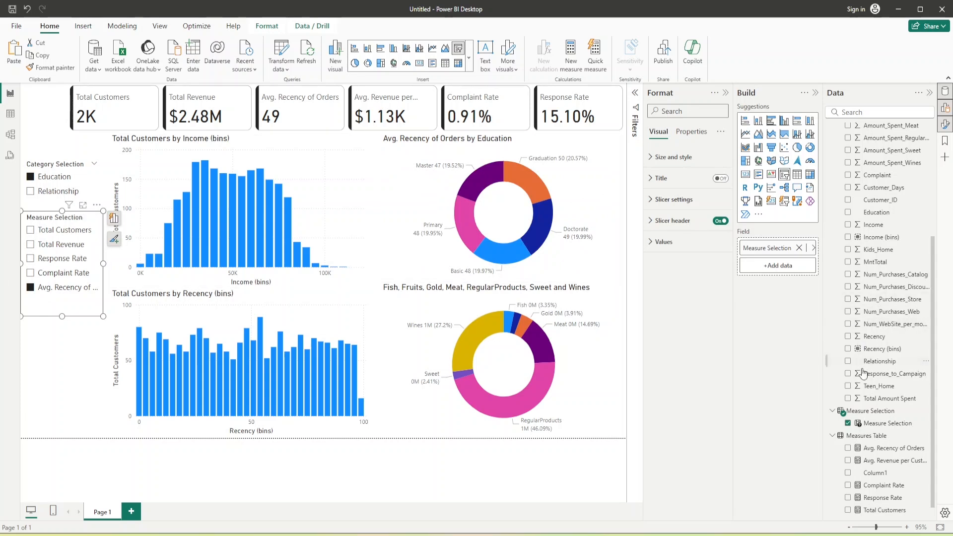
Add Avg. Revenue per Customer from the Measures Table to the Measure Selection parameter's formula with order number 5
{"action": "scroll", "coordinate": [863, 397], "scroll_direction": "down", "scroll_amount": 1}
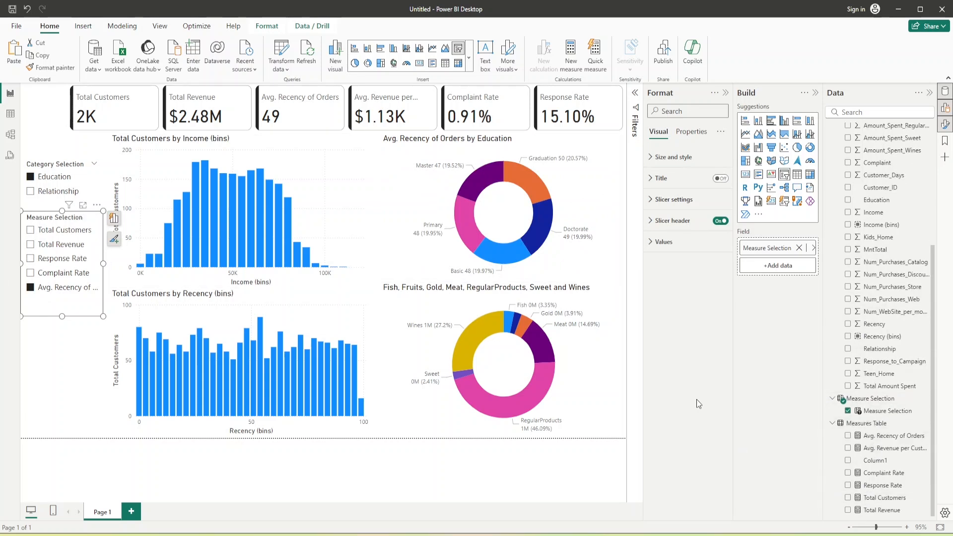
{"action": "scroll", "coordinate": [926, 362], "scroll_direction": "up", "scroll_amount": 5}
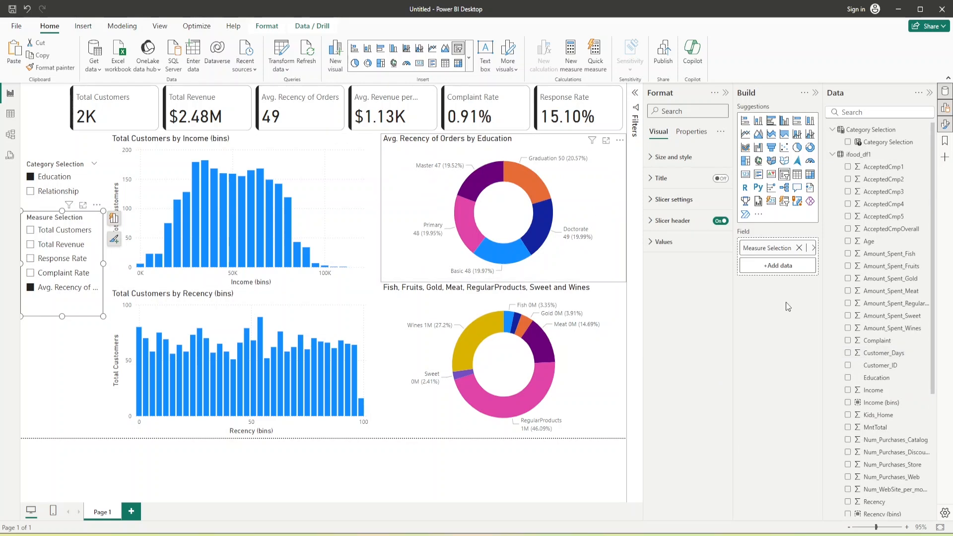
{"action": "scroll", "coordinate": [869, 365], "scroll_direction": "down", "scroll_amount": 4}
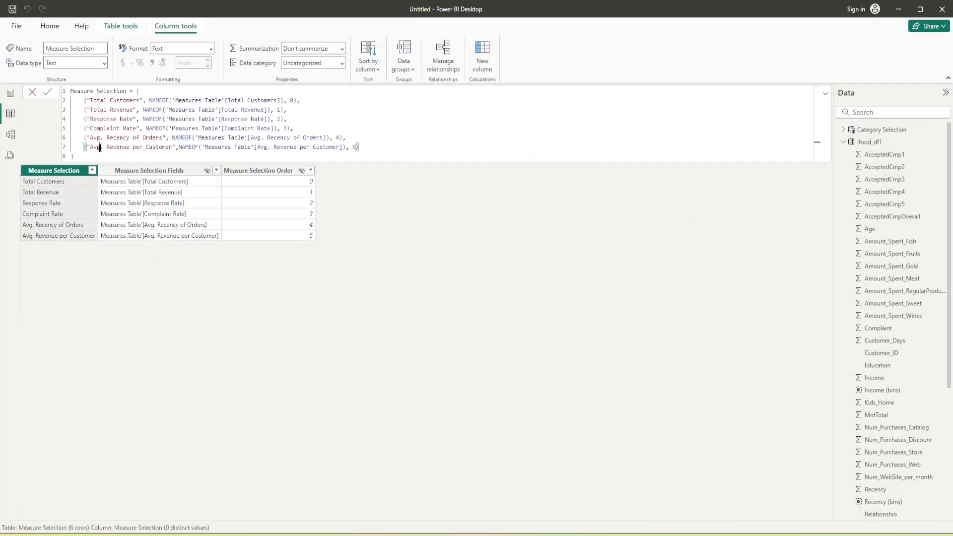
{"action": "left_click_drag", "start_coordinate": [83, 147], "coordinate": [358, 144]}
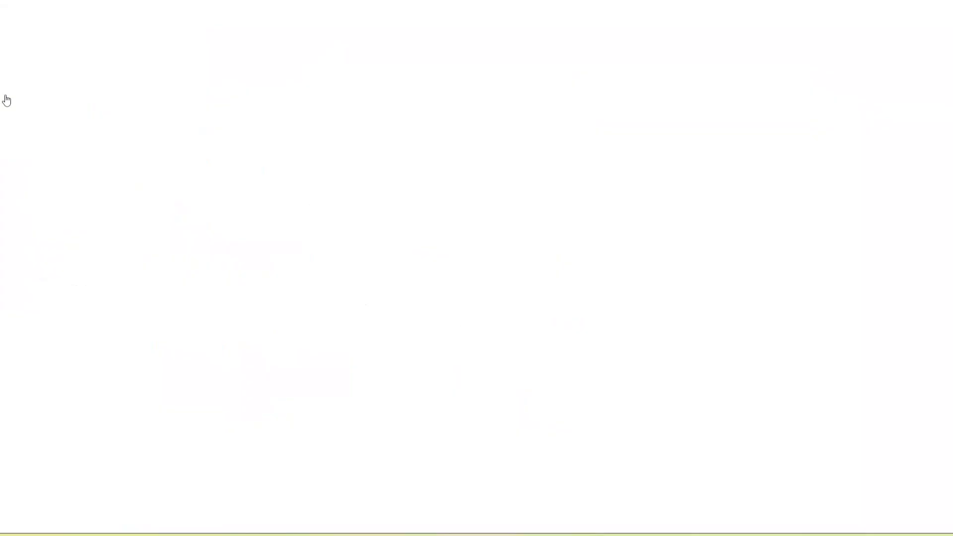
Show Avg. Revenue per Customer by Relationship in the upper donut chart using the Measure Selection and Category Selection slicers
{"action": "left_click", "coordinate": [60, 304]}
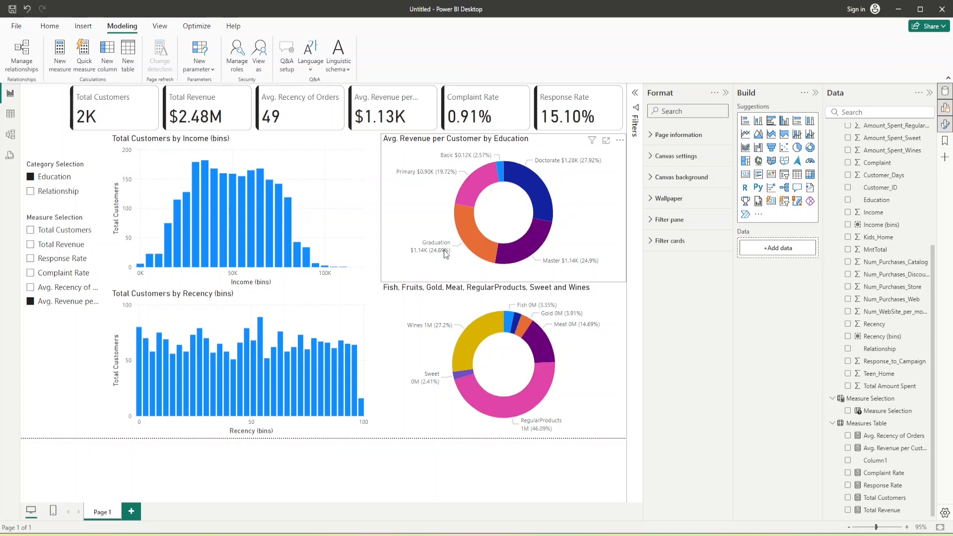
{"action": "mouse_move", "coordinate": [440, 176]}
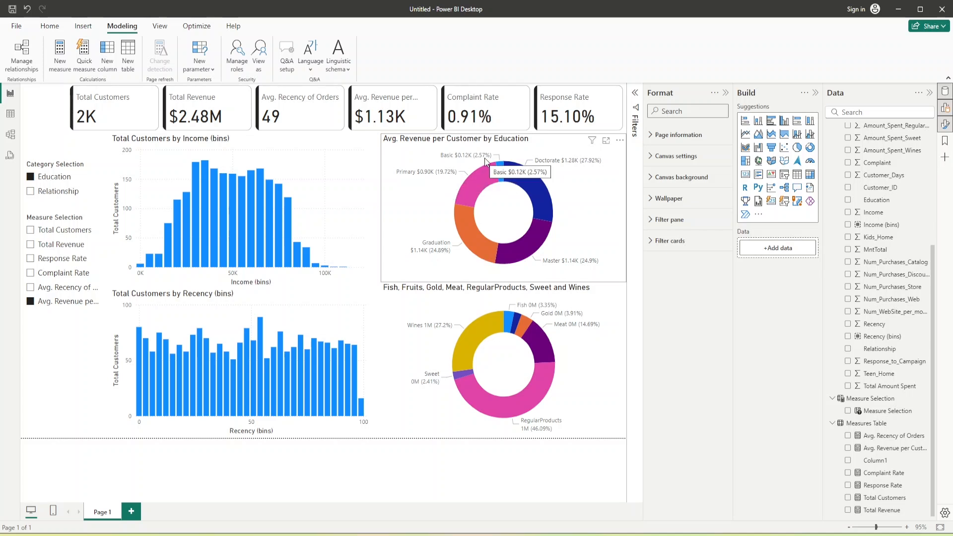
{"action": "left_click", "coordinate": [31, 192]}
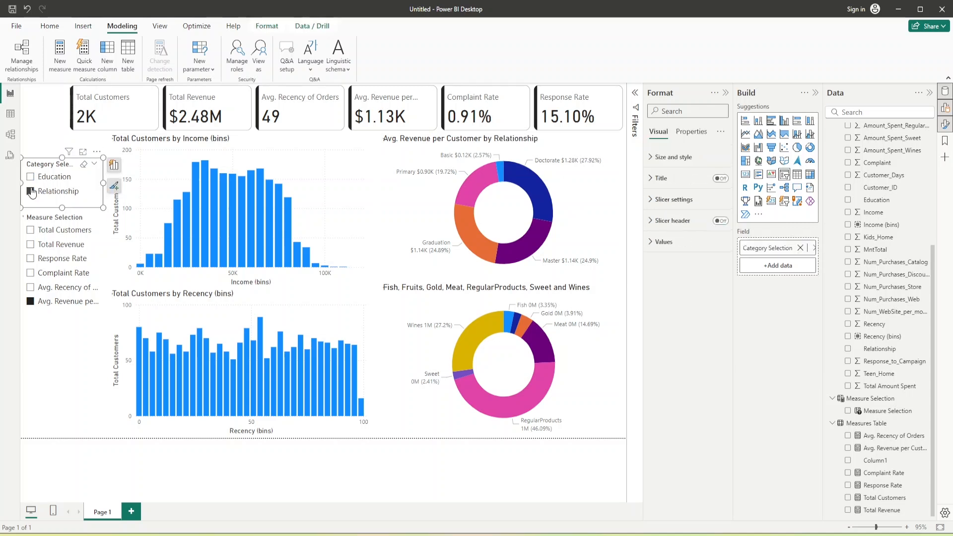
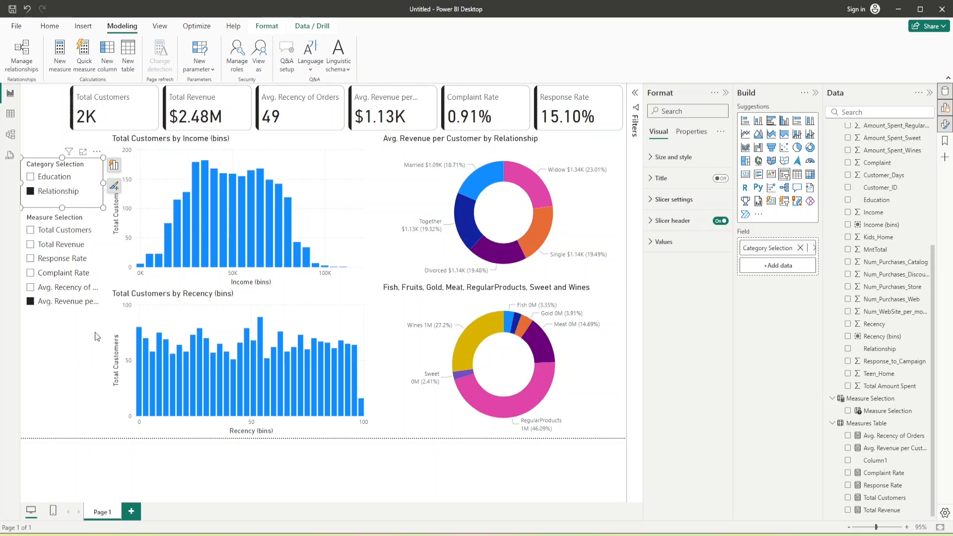
{"action": "left_click", "coordinate": [76, 347]}
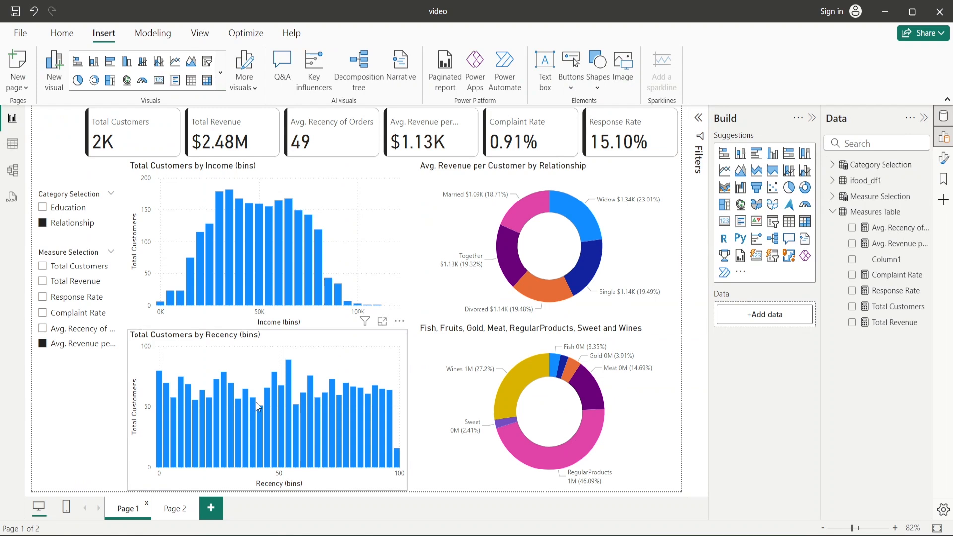
Start a calculated column Total Accepted Cmp in the ifood_df1 table, with AcceptedCmp1 as the formula's first term
{"action": "left_click", "coordinate": [177, 517]}
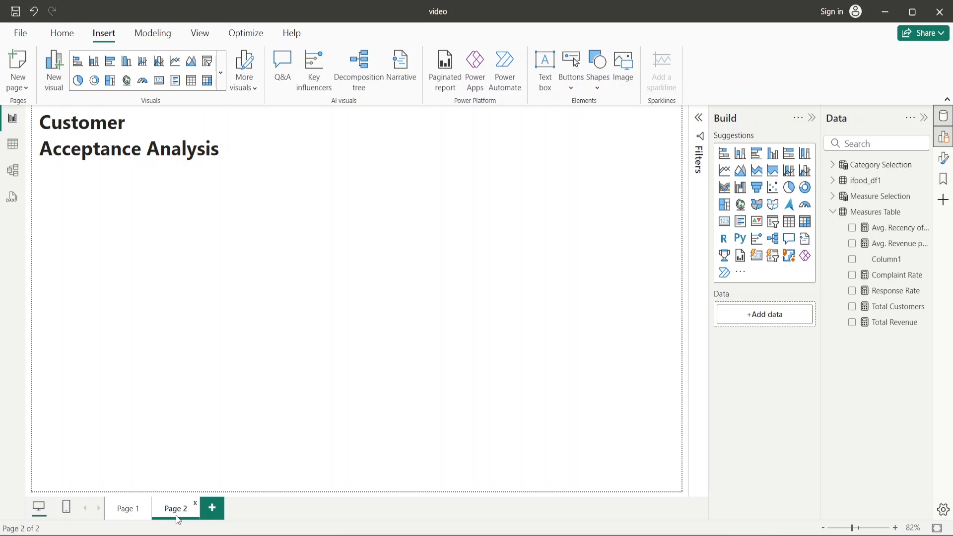
{"action": "left_click", "coordinate": [11, 146]}
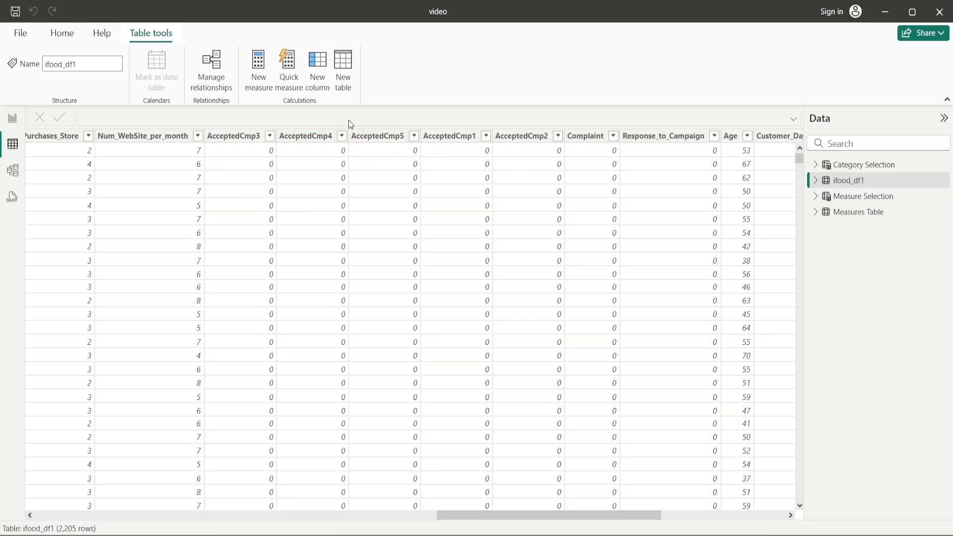
{"action": "left_click", "coordinate": [318, 80]}
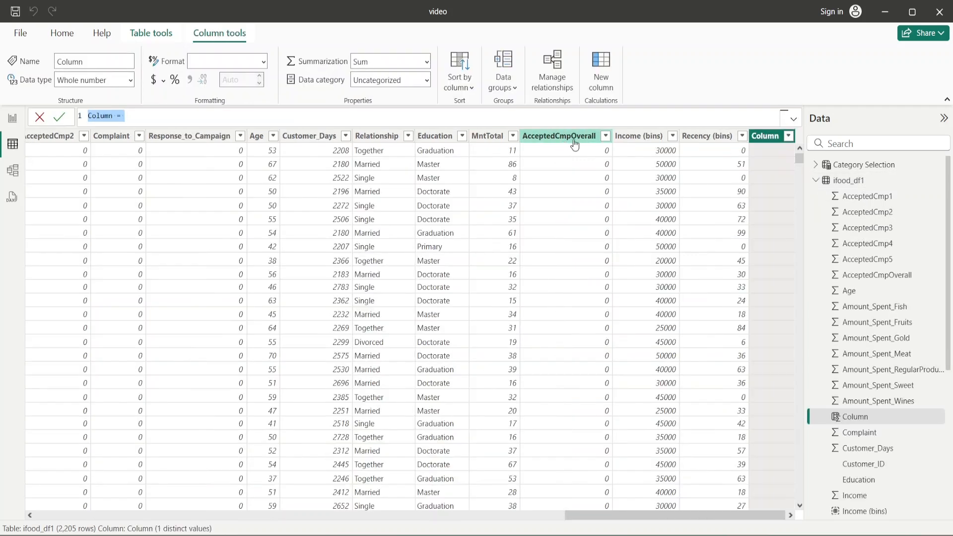
{"action": "type", "text": "Total Accepte"}
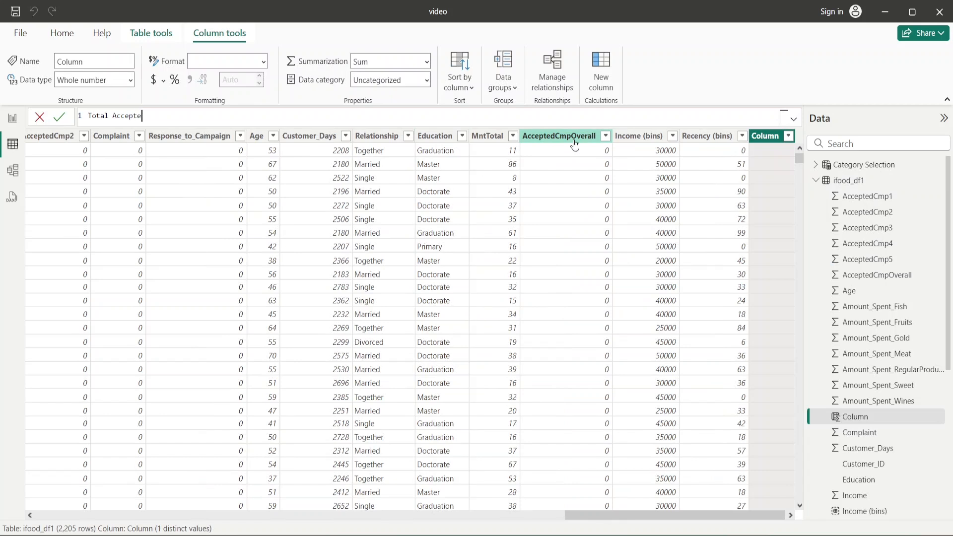
{"action": "type", "text": "d Cmp = acc"}
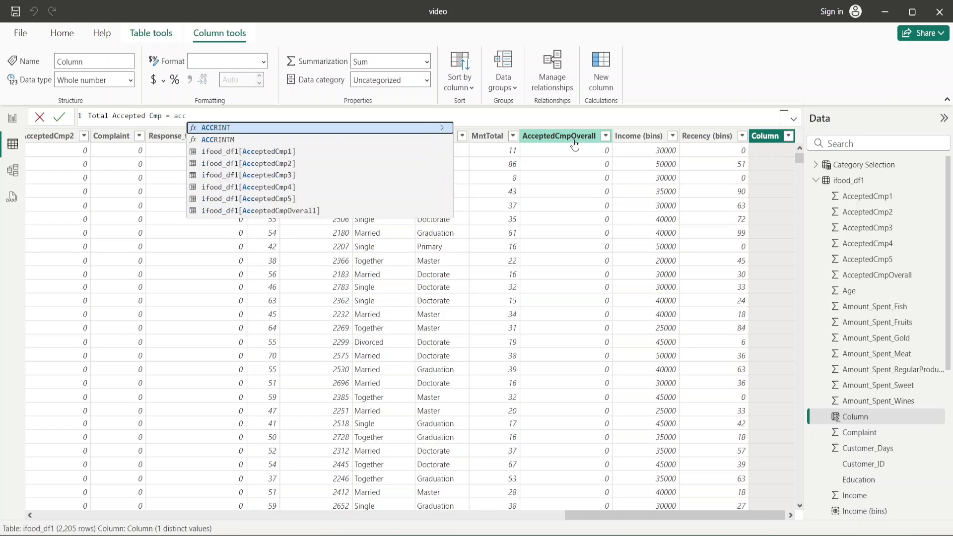
{"action": "key", "text": "Down"}
{"action": "key", "text": "Down"}
{"action": "key", "text": "Tab"}
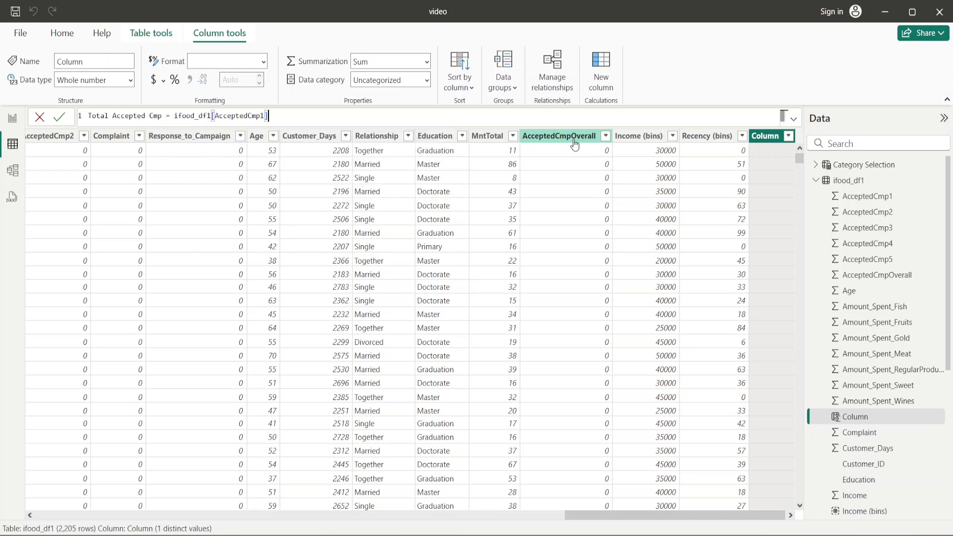
Add ifood_df1[AcceptedCmp2] and ifood_df1[AcceptedCmp3] to the sum in the Total Accepted Cmp formula
{"action": "type", "text": "+acc"}
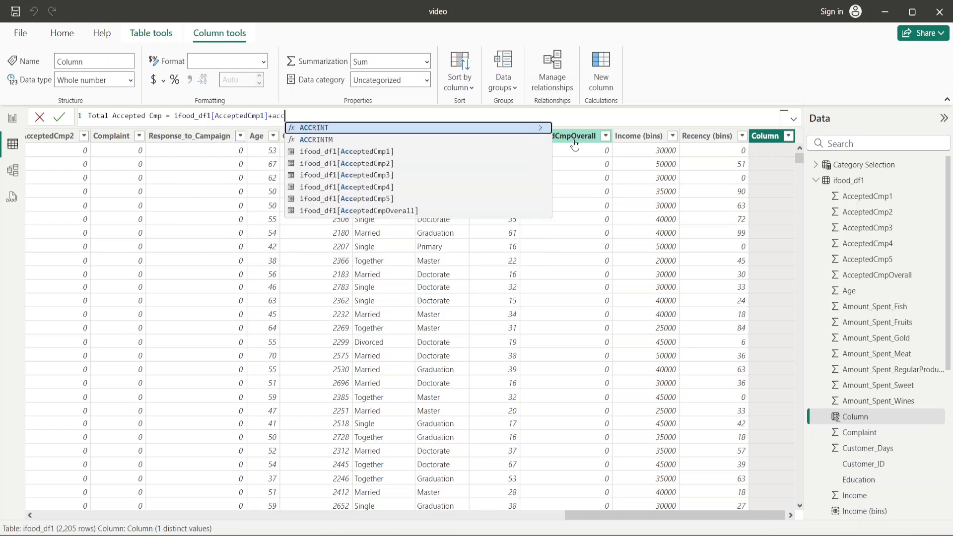
{"action": "key", "text": "Down"}
{"action": "key", "text": "Down"}
{"action": "key", "text": "Down"}
{"action": "key", "text": "Tab"}
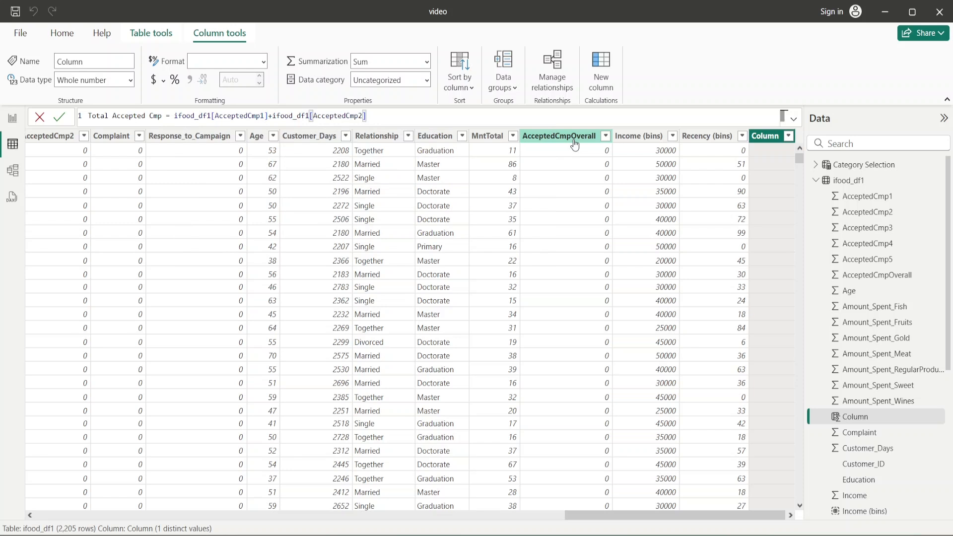
{"action": "type", "text": "+acc"}
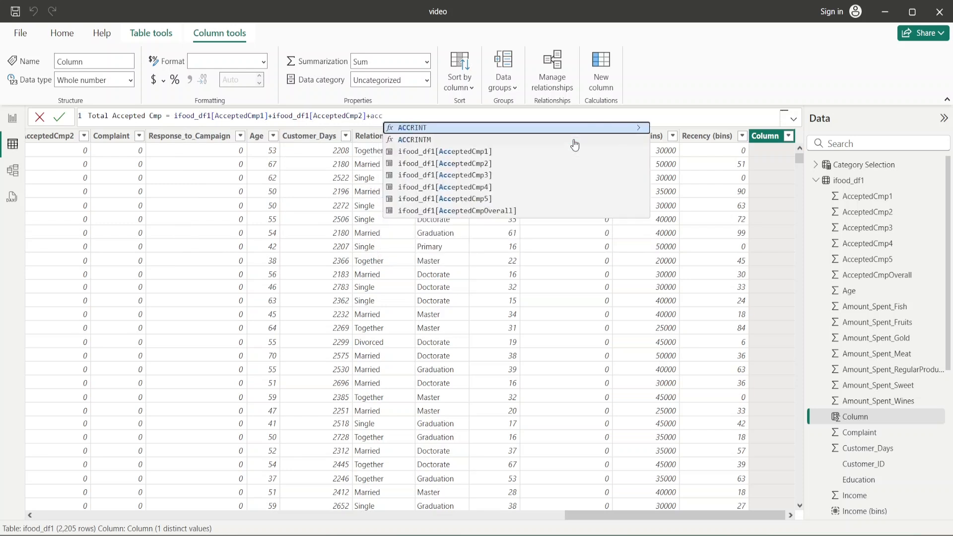
{"action": "key", "text": "Down"}
{"action": "key", "text": "Down"}
{"action": "key", "text": "Down"}
{"action": "key", "text": "Down"}
{"action": "key", "text": "Tab"}
Add ifood_df1[AcceptedCmp4] and ifood_df1[AcceptedCmp5] to the Total Accepted Cmp formula and commit the column
{"action": "type", "text": "+acc"}
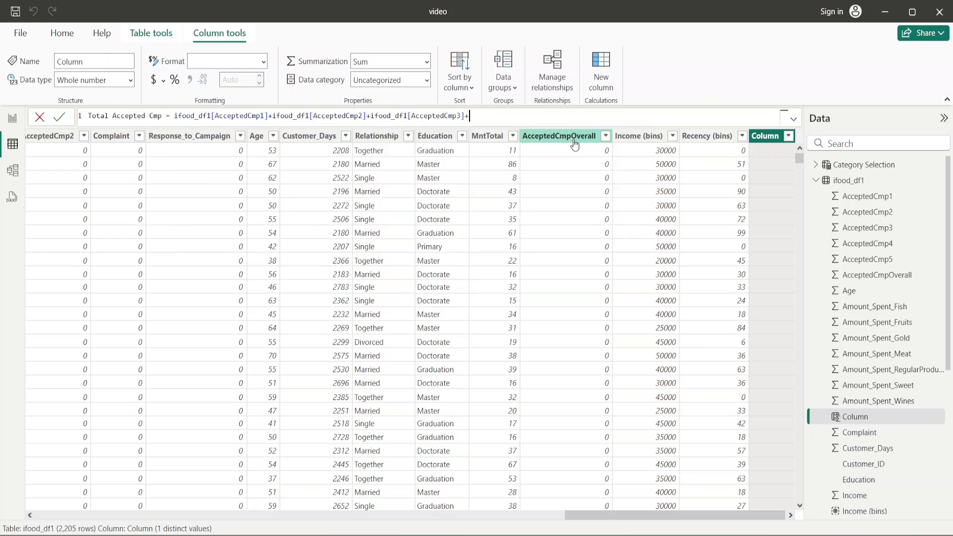
{"action": "key", "text": "Down"}
{"action": "key", "text": "Down"}
{"action": "key", "text": "Down"}
{"action": "key", "text": "Down"}
{"action": "key", "text": "Down"}
{"action": "key", "text": "Tab"}
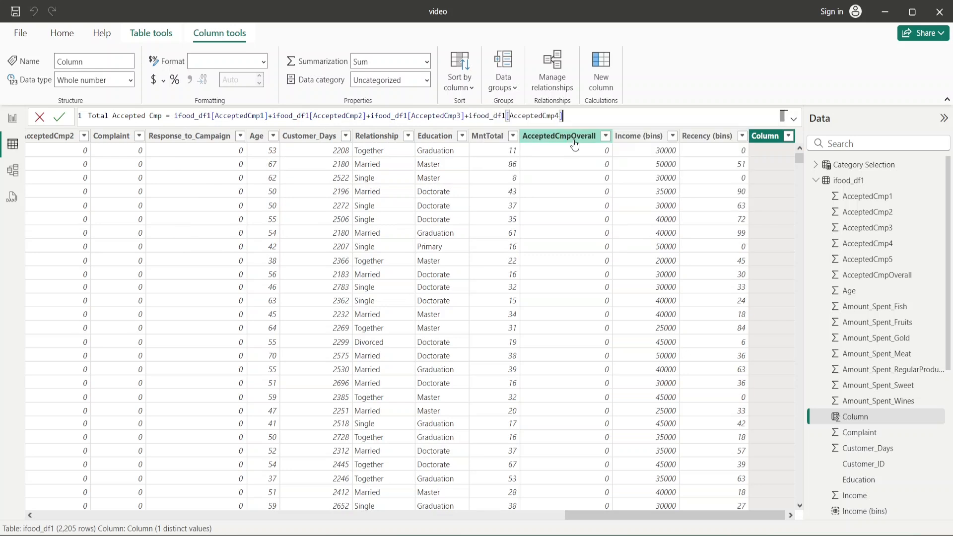
{"action": "type", "text": "+acc"}
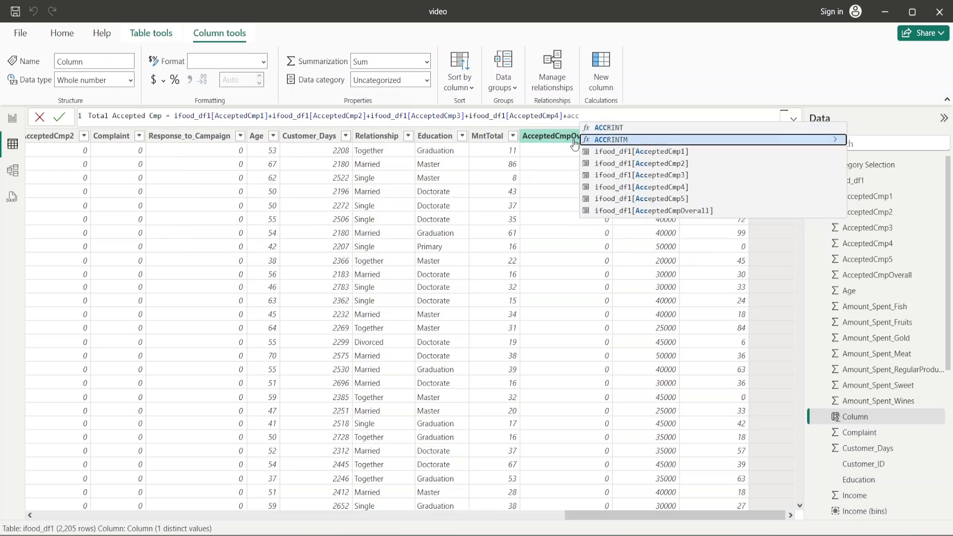
{"action": "key", "text": "Down"}
{"action": "key", "text": "Down"}
{"action": "key", "text": "Down"}
{"action": "key", "text": "Down"}
{"action": "key", "text": "Down"}
{"action": "key", "text": "Down"}
{"action": "key", "text": "Tab"}
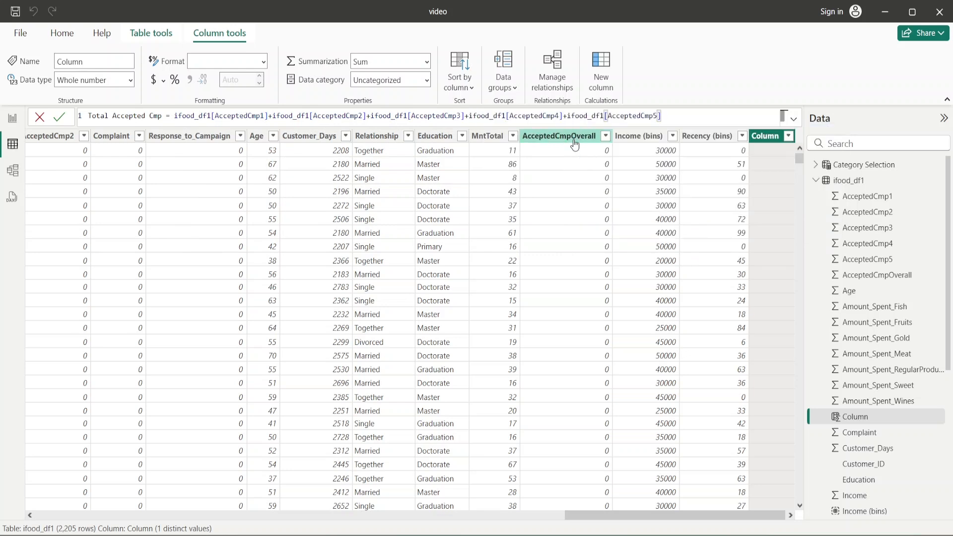
{"action": "key", "text": "Return"}
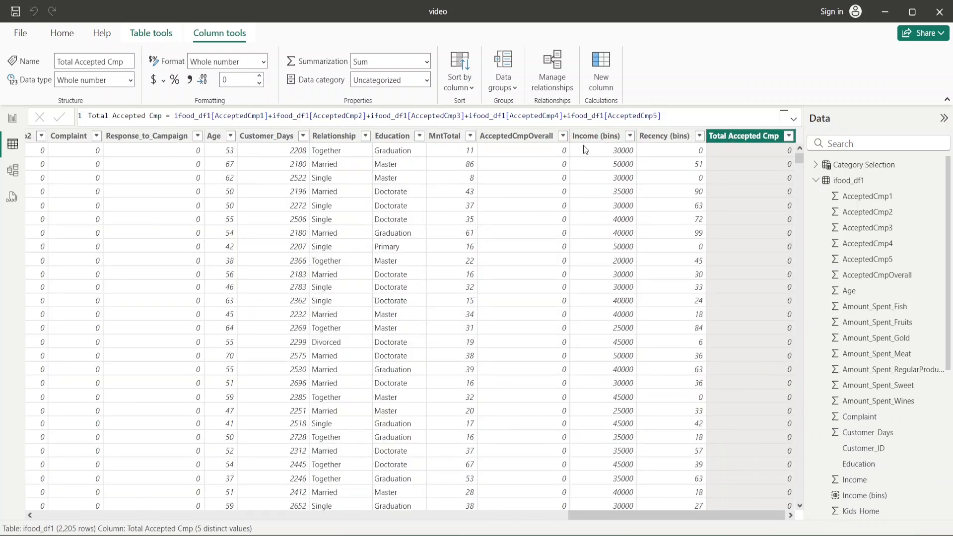
Compare the distinct values of the AcceptedCmpOverall and Total Accepted Cmp columns through their filter lists
{"action": "left_click", "coordinate": [560, 137]}
{"action": "left_click", "coordinate": [563, 137]}
{"action": "left_click", "coordinate": [682, 345]}
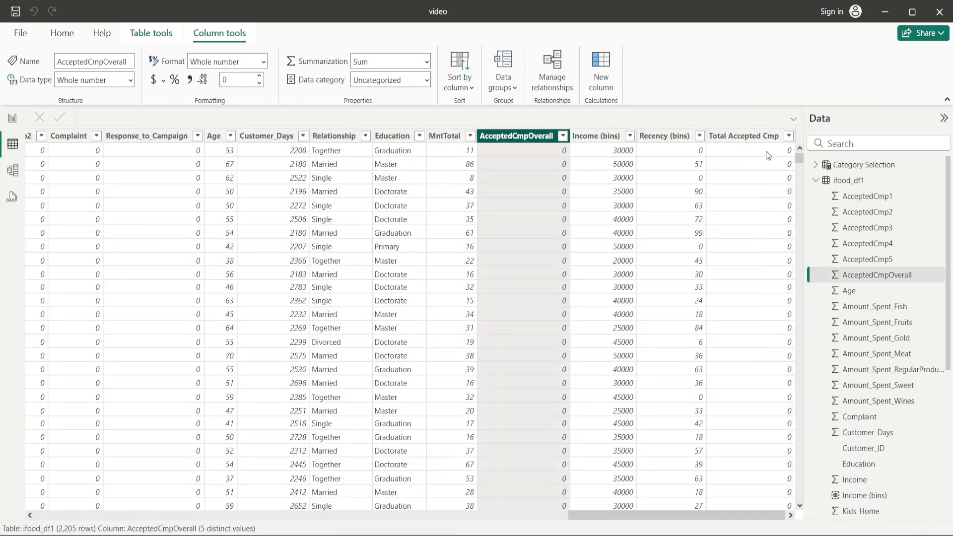
{"action": "left_click", "coordinate": [789, 137]}
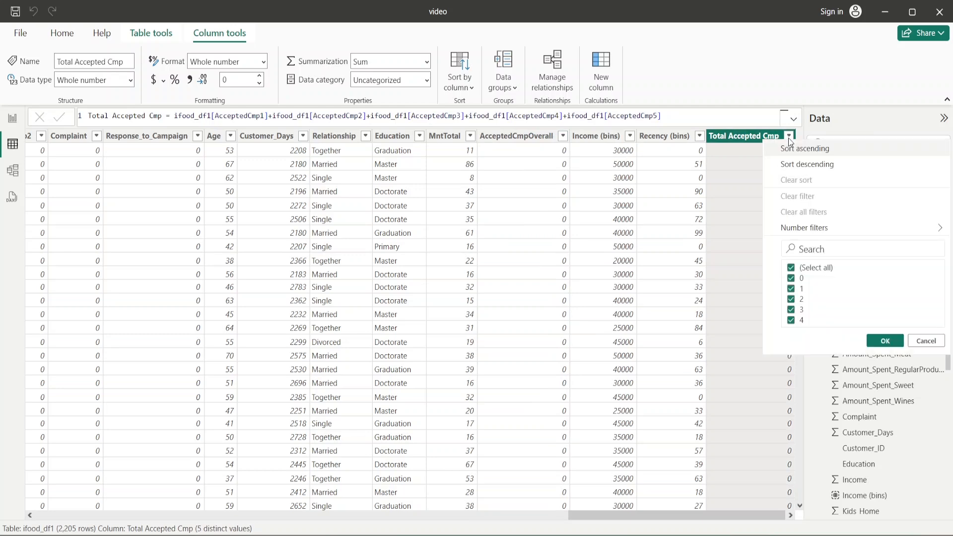
{"action": "left_click", "coordinate": [786, 139]}
{"action": "left_click", "coordinate": [788, 136]}
Return to the report and start a measure in the Measures Table named Overall Campaign Acceptance Rate, using the DIVIDE function
{"action": "left_click", "coordinate": [12, 118]}
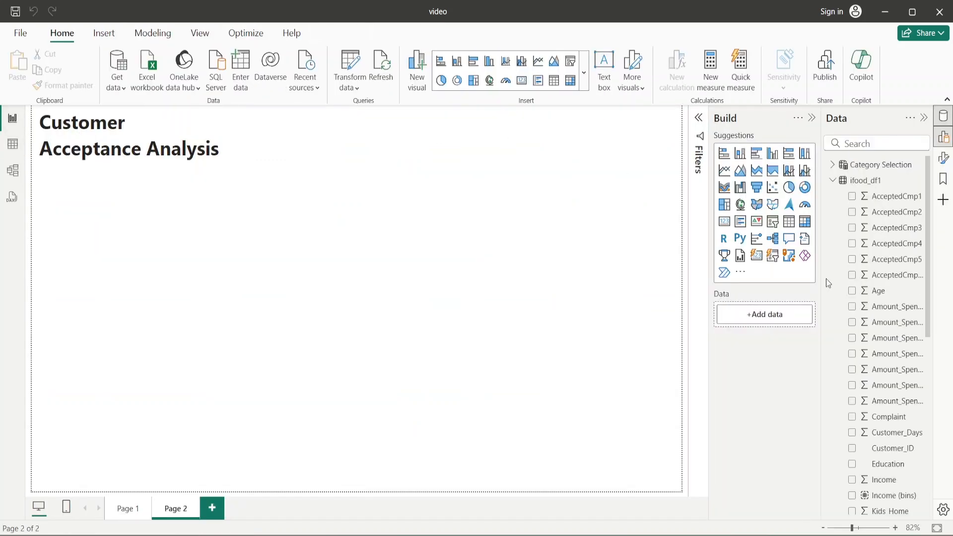
{"action": "scroll", "coordinate": [849, 213], "scroll_direction": "down", "scroll_amount": 4}
{"action": "scroll", "coordinate": [849, 213], "scroll_direction": "up", "scroll_amount": 4}
{"action": "left_click", "coordinate": [832, 181]}
{"action": "left_click", "coordinate": [834, 212]}
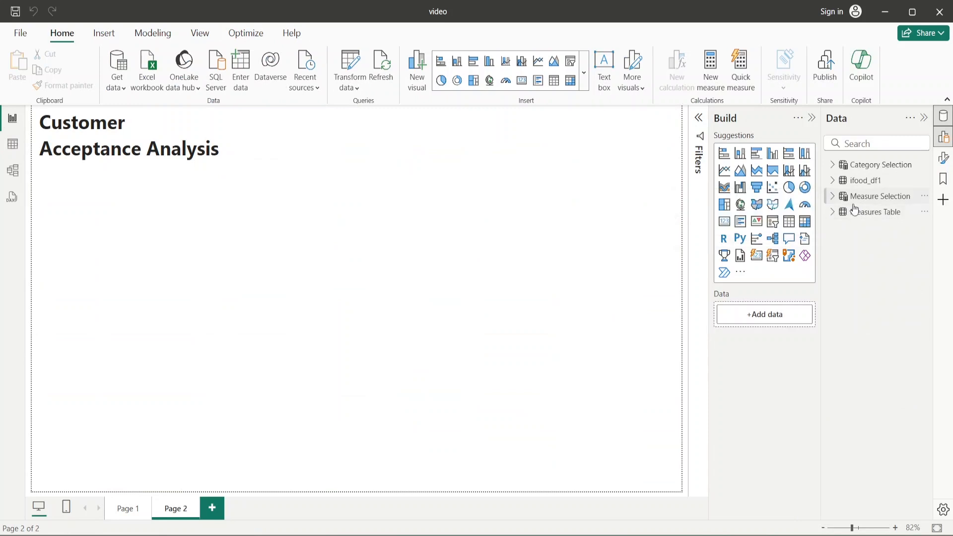
{"action": "left_click", "coordinate": [857, 214]}
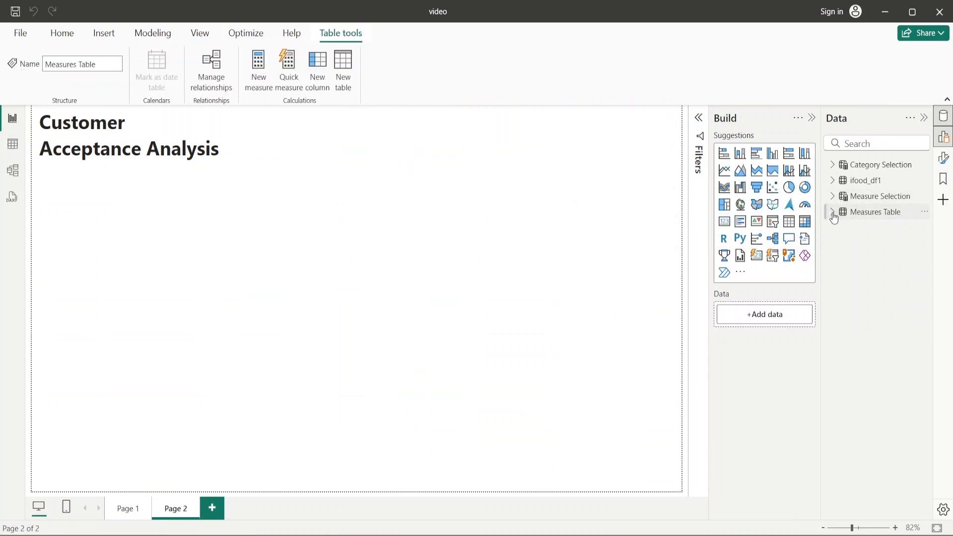
{"action": "left_click", "coordinate": [833, 213]}
{"action": "right_click", "coordinate": [862, 214]}
{"action": "left_click", "coordinate": [857, 238]}
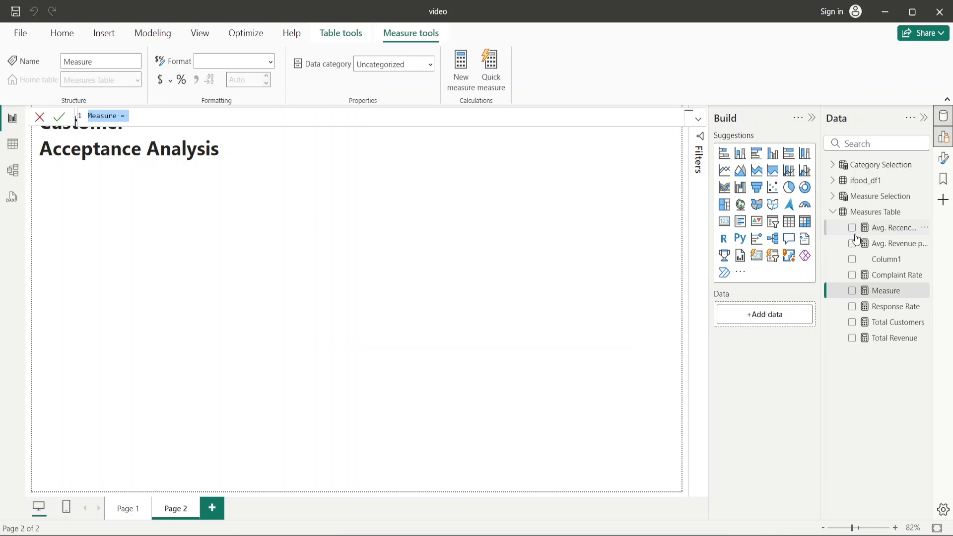
{"action": "type", "text": "Overall"}
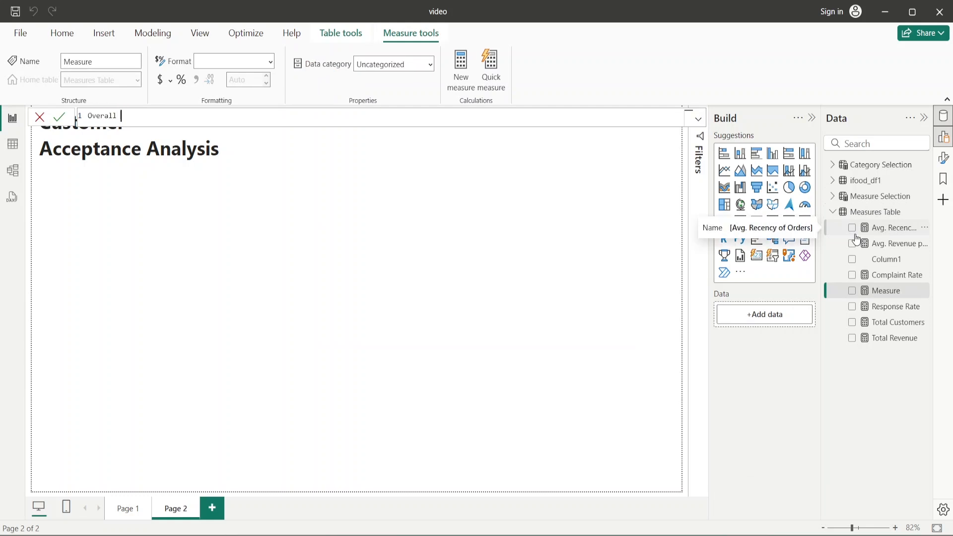
{"action": "type", "text": " Campaign Acceptance Rate = DIDV"}
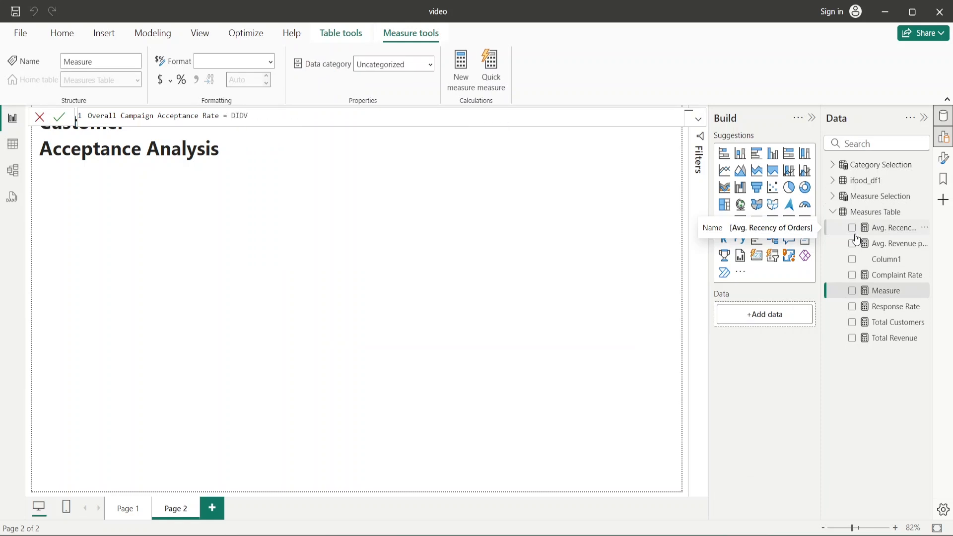
{"action": "key", "text": "BackSpace"}
{"action": "key", "text": "BackSpace"}
{"action": "type", "text": "VI"}
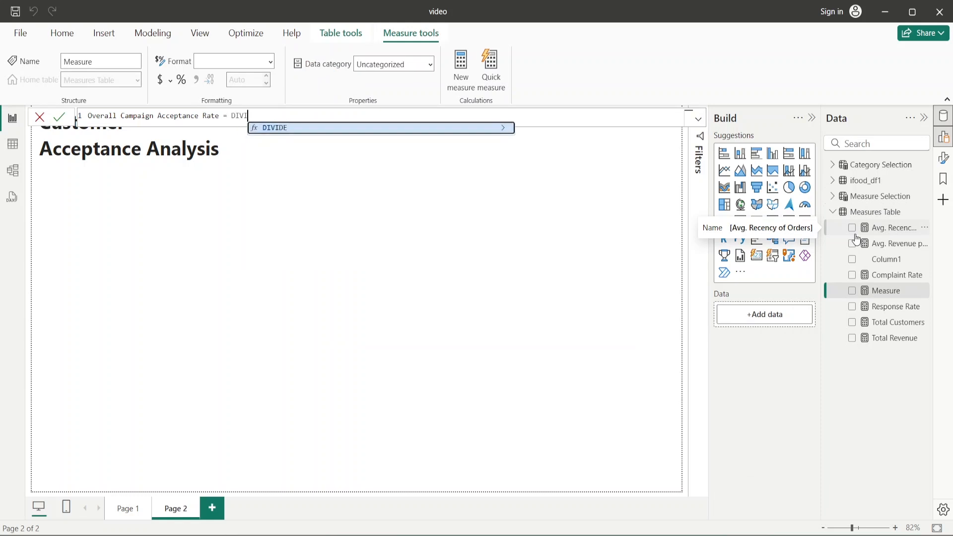
{"action": "key", "text": "Tab"}
Complete the measure as DIVIDE(SUM(ifood_df1[Total Accepted Cmp]),[Total Customers]) and format it as a percentage
{"action": "type", "text": "SUM"}
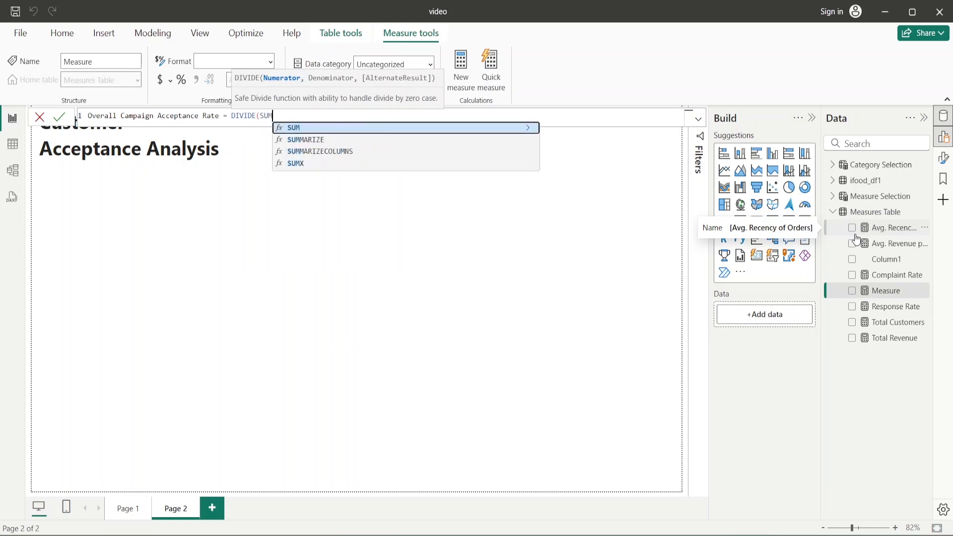
{"action": "key", "text": "Tab"}
{"action": "type", "text": "tot"}
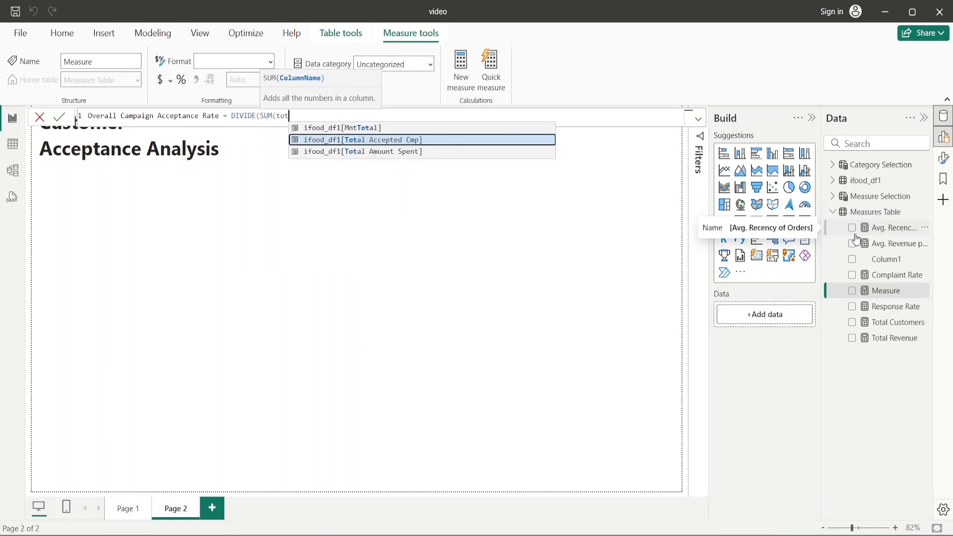
{"action": "key", "text": "Tab"}
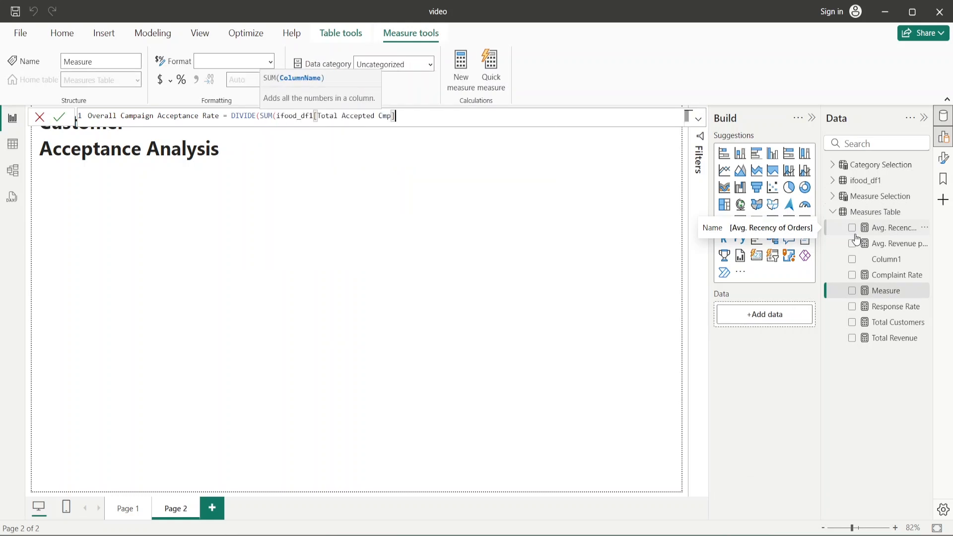
{"action": "type", "text": ","}
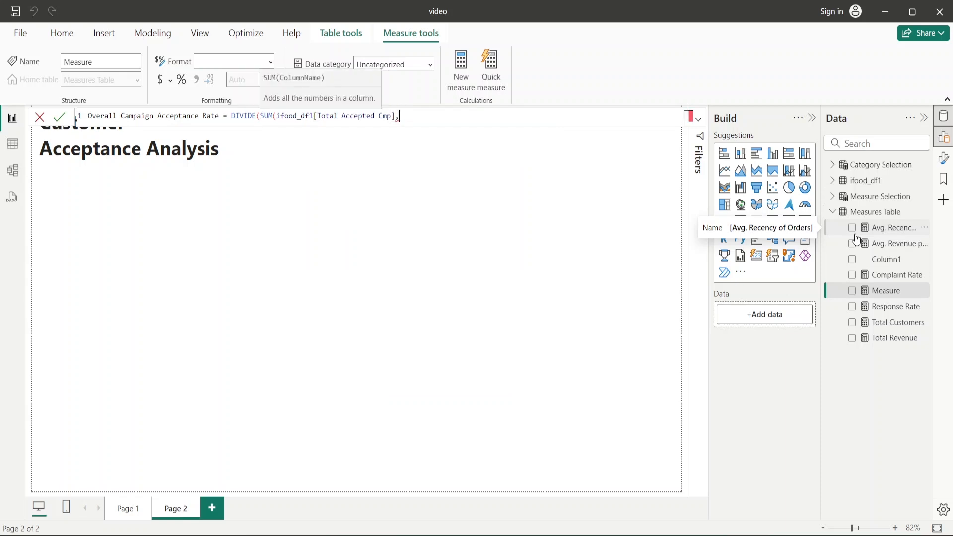
{"action": "key", "text": "BackSpace"}
{"action": "type", "text": "),"}
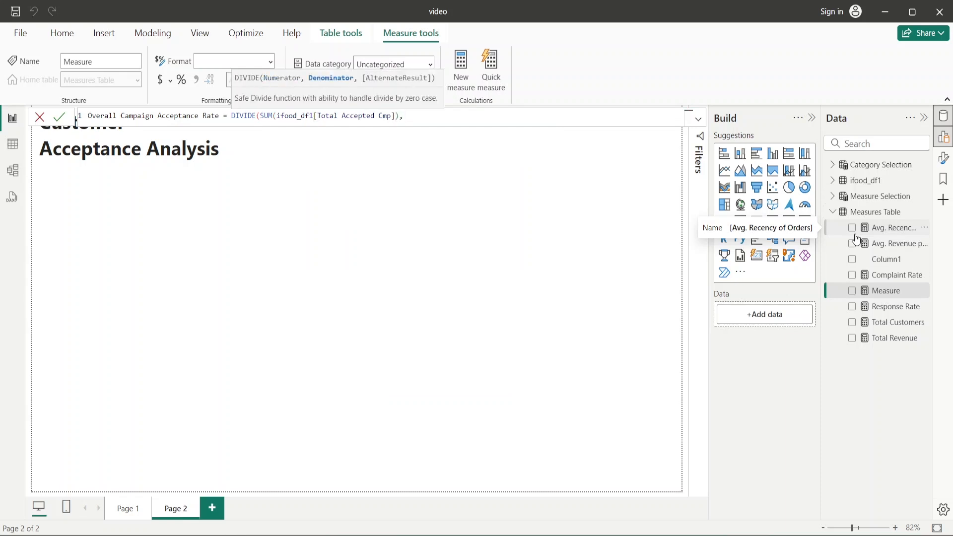
{"action": "type", "text": "[Total Customers]"}
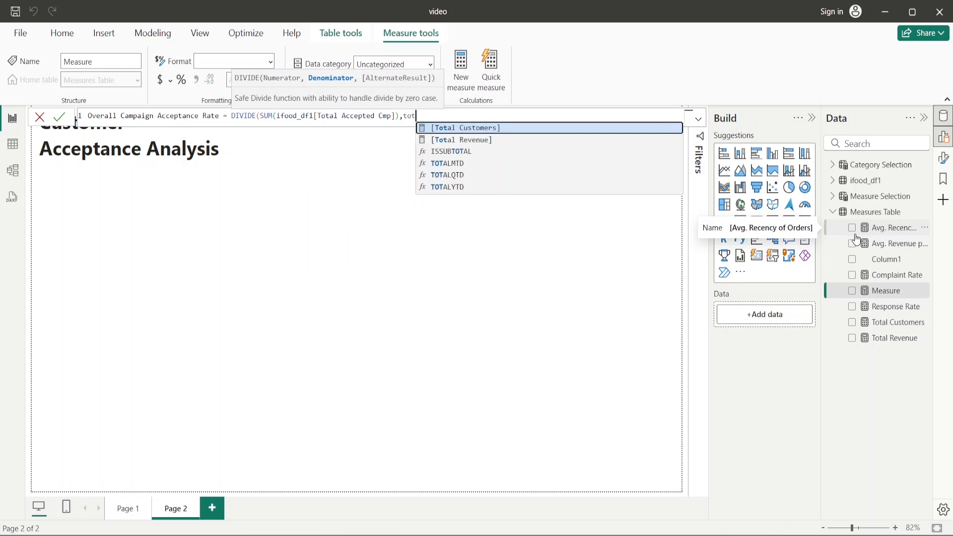
{"action": "type", "text": ")"}
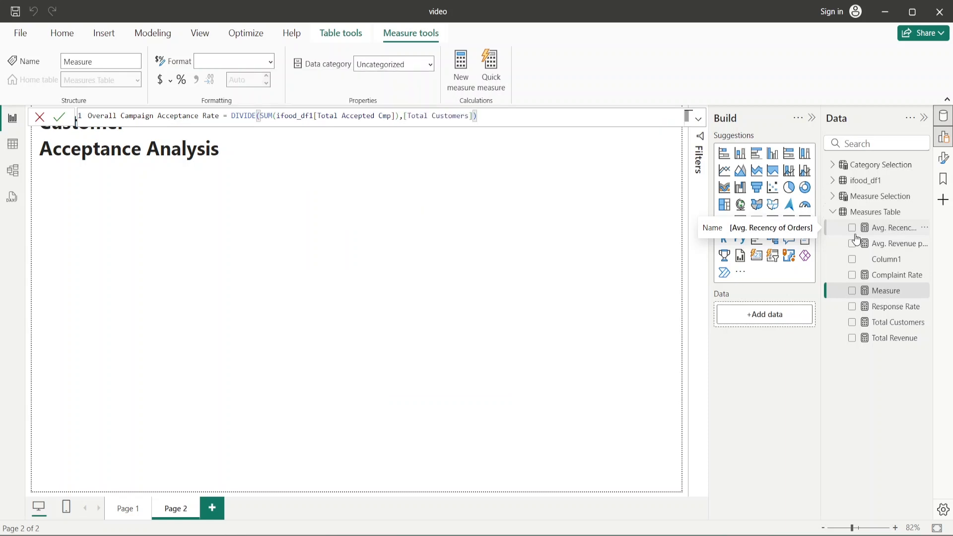
{"action": "key", "text": "Return"}
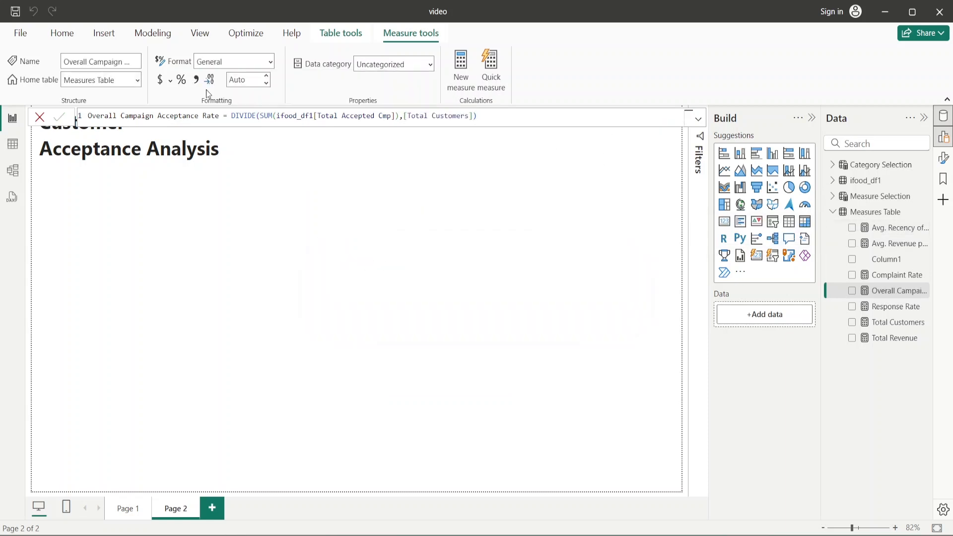
{"action": "left_click", "coordinate": [182, 80]}
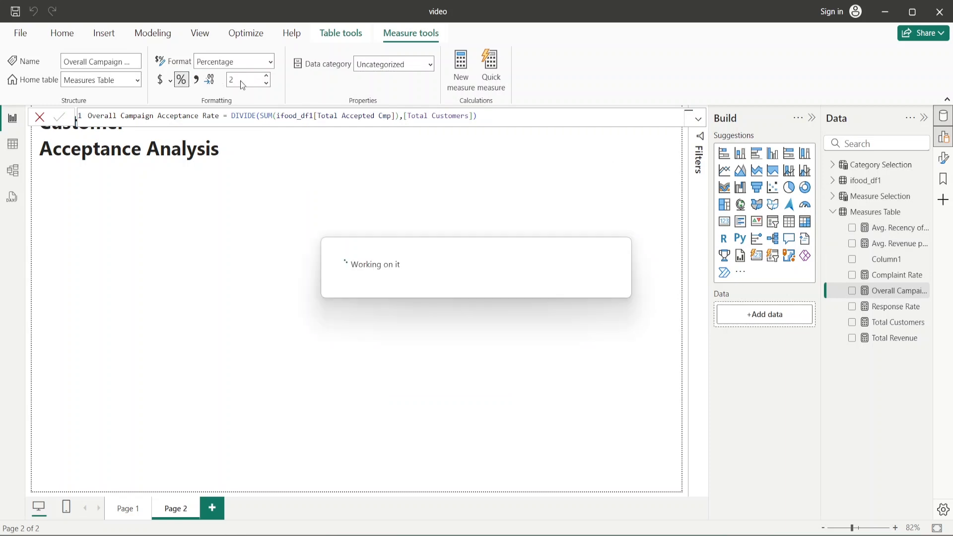
{"action": "left_click", "coordinate": [289, 159]}
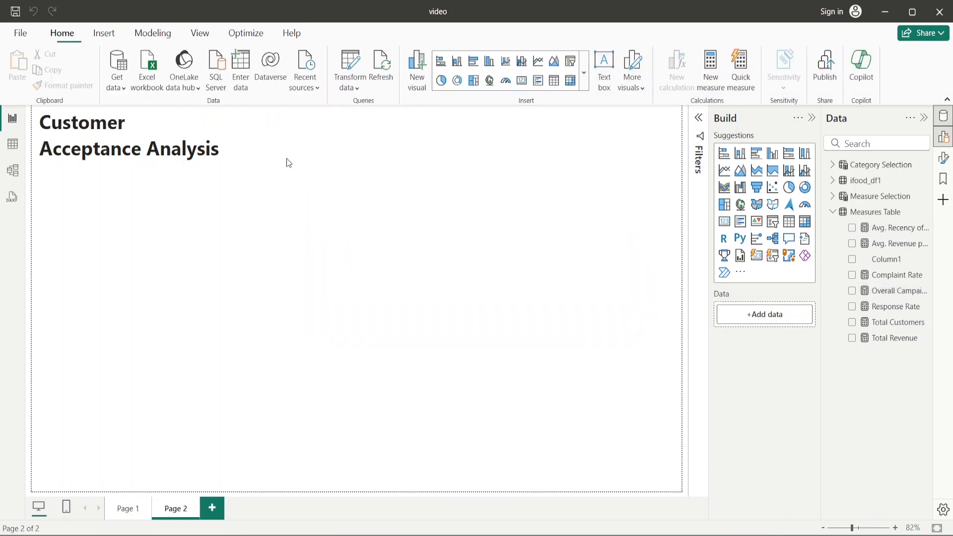
Insert an empty card visual on Page 2, shrink it and place it beside the Customer Acceptance Analysis title
{"action": "left_click", "coordinate": [728, 224]}
{"action": "left_click_drag", "start_coordinate": [127, 240], "coordinate": [370, 132]}
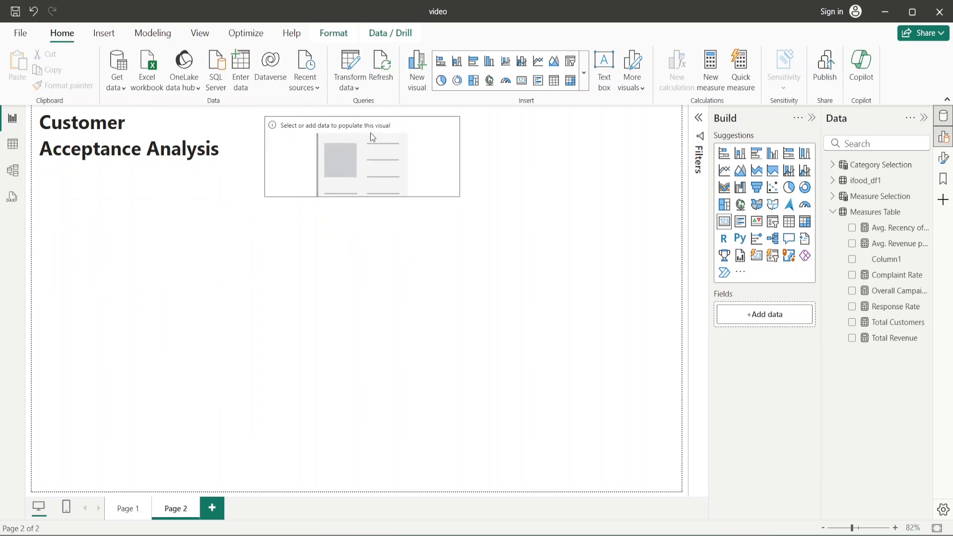
{"action": "left_click_drag", "start_coordinate": [461, 193], "coordinate": [412, 187]}
{"action": "mouse_move", "coordinate": [371, 154]}
{"action": "left_mouse_down"}
{"action": "mouse_move", "coordinate": [415, 142]}
{"action": "mouse_move", "coordinate": [458, 147]}
{"action": "mouse_move", "coordinate": [388, 152]}
{"action": "left_mouse_up"}
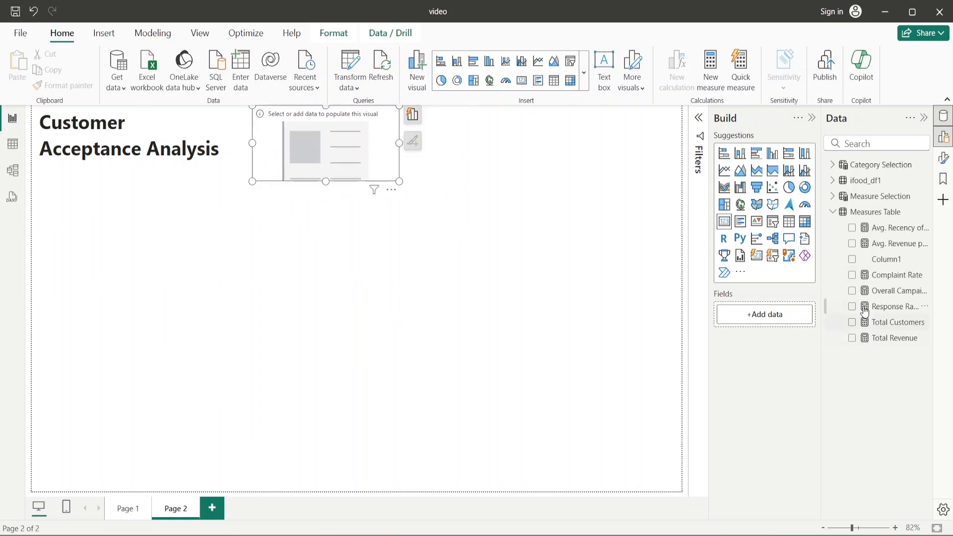
Show Overall Campaign Acceptance Rate in the empty card, convert it to the new card visual and widen it to fit the label
{"action": "left_click", "coordinate": [852, 291]}
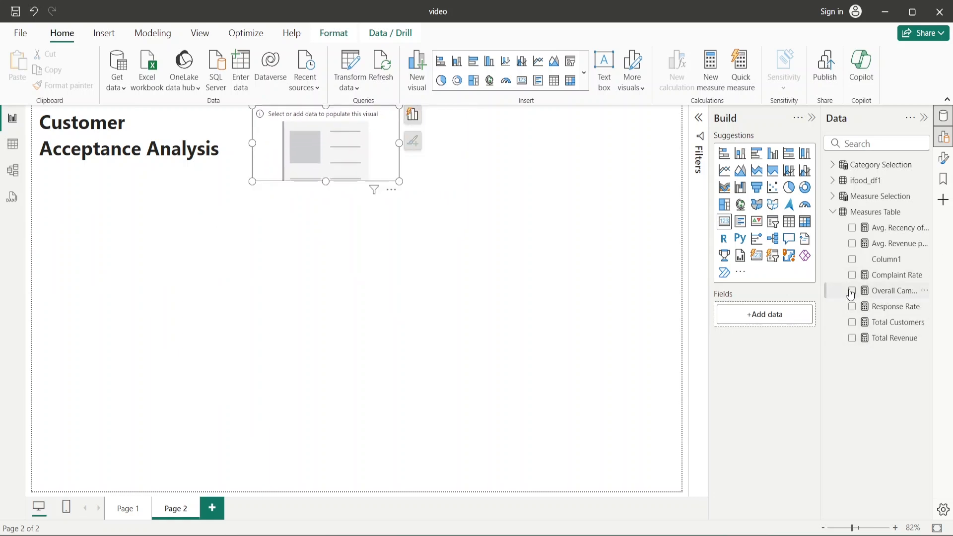
{"action": "left_click", "coordinate": [389, 185]}
{"action": "left_click_drag", "start_coordinate": [388, 185], "coordinate": [383, 184]}
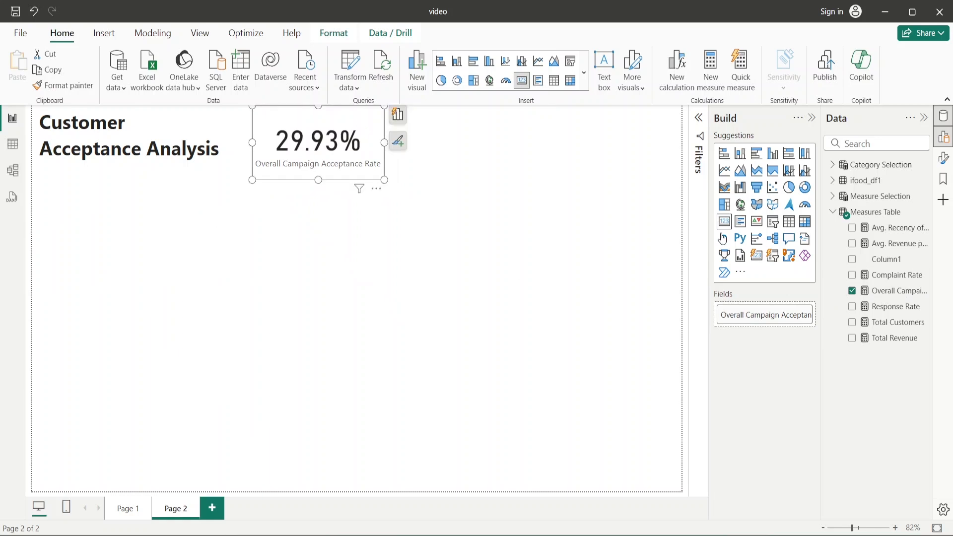
{"action": "left_click_drag", "start_coordinate": [323, 115], "coordinate": [362, 119]}
{"action": "left_click", "coordinate": [757, 255]}
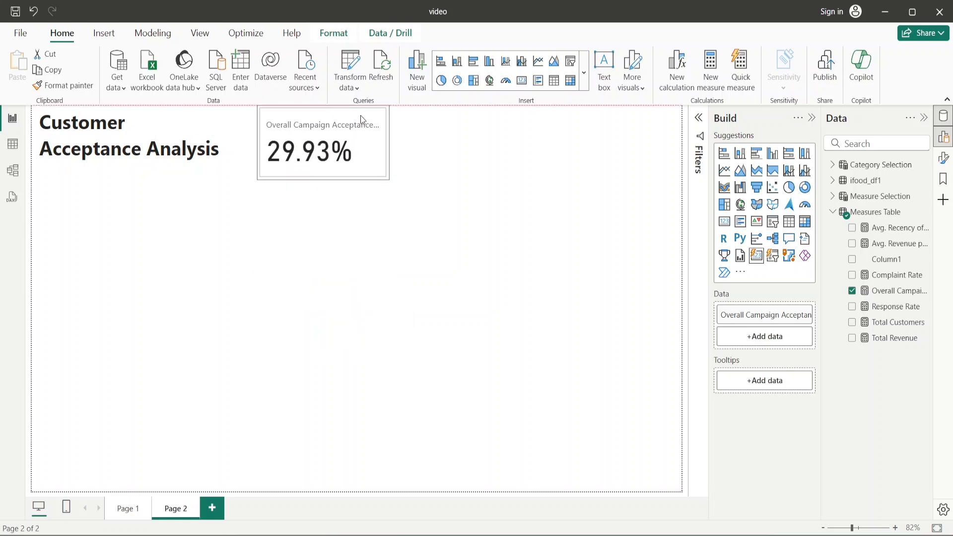
{"action": "left_click_drag", "start_coordinate": [389, 177], "coordinate": [412, 180]}
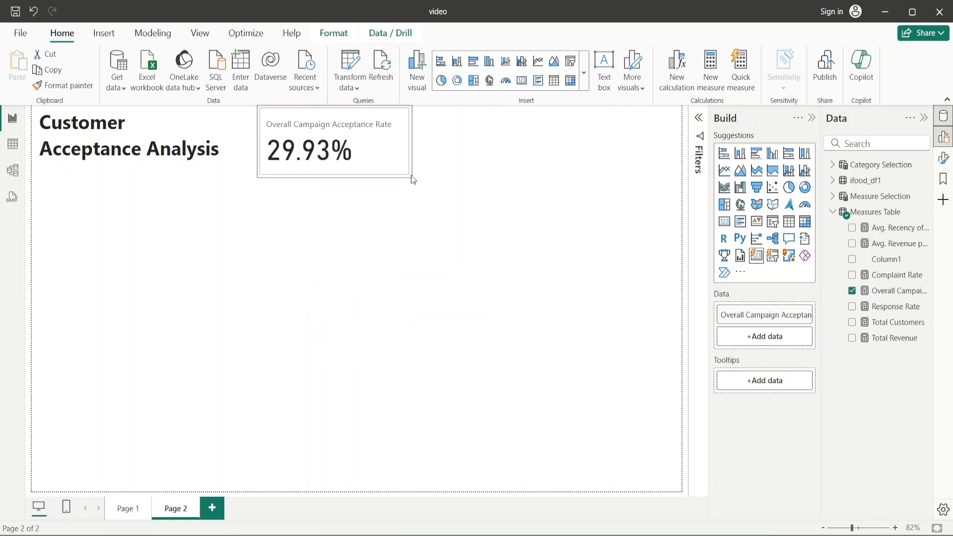
Add the Response Rate and Complaint Rate measures to the card, then widen it and shift it away from the title
{"action": "left_click", "coordinate": [852, 307]}
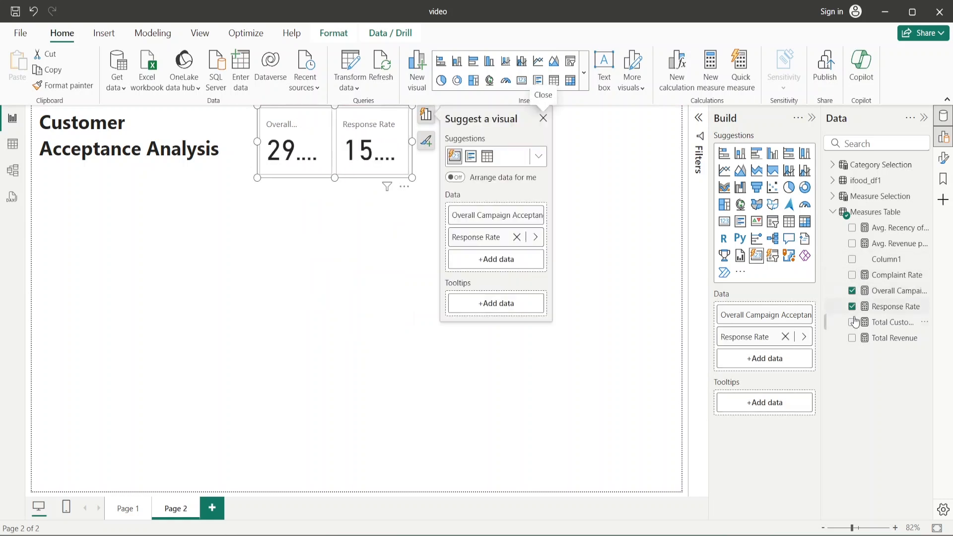
{"action": "left_click", "coordinate": [852, 275]}
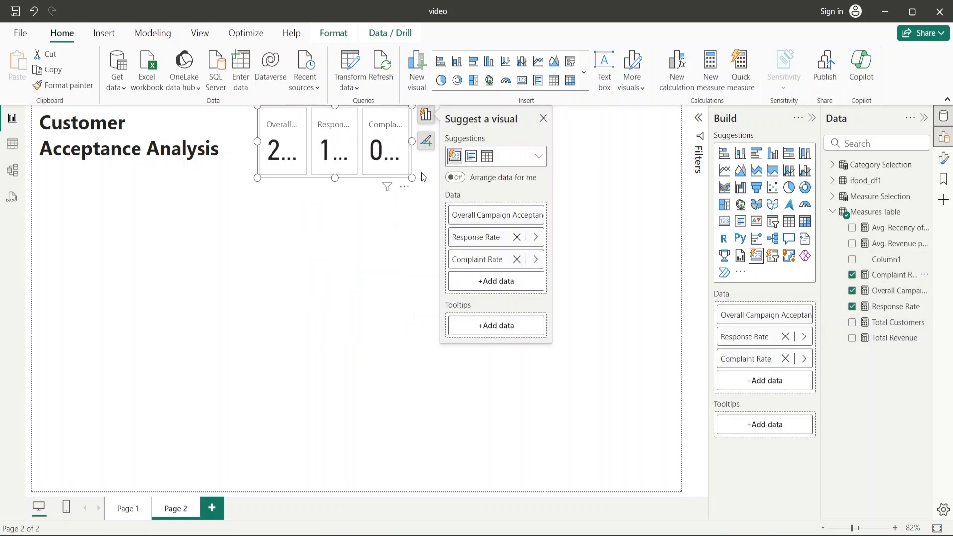
{"action": "left_click_drag", "start_coordinate": [413, 177], "coordinate": [616, 178]}
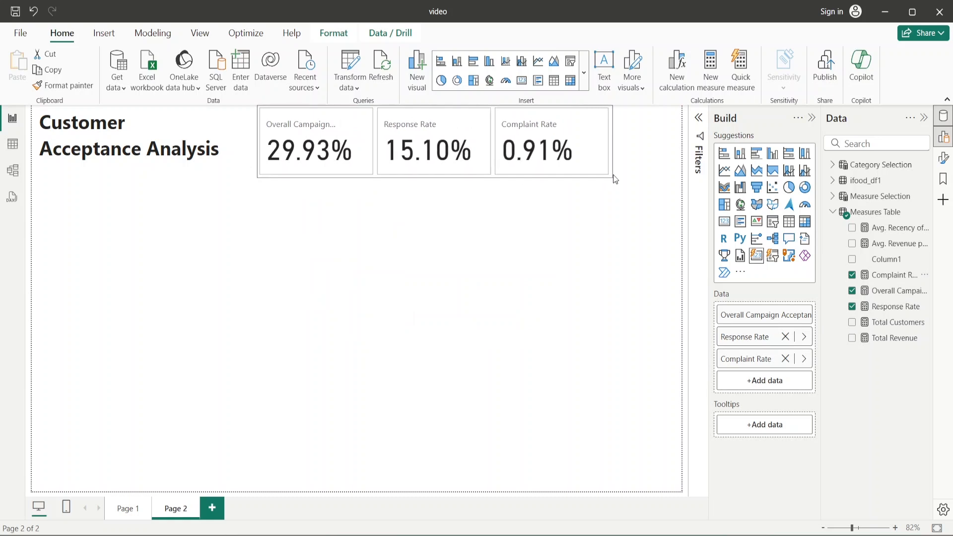
{"action": "left_click_drag", "start_coordinate": [566, 116], "coordinate": [604, 117]}
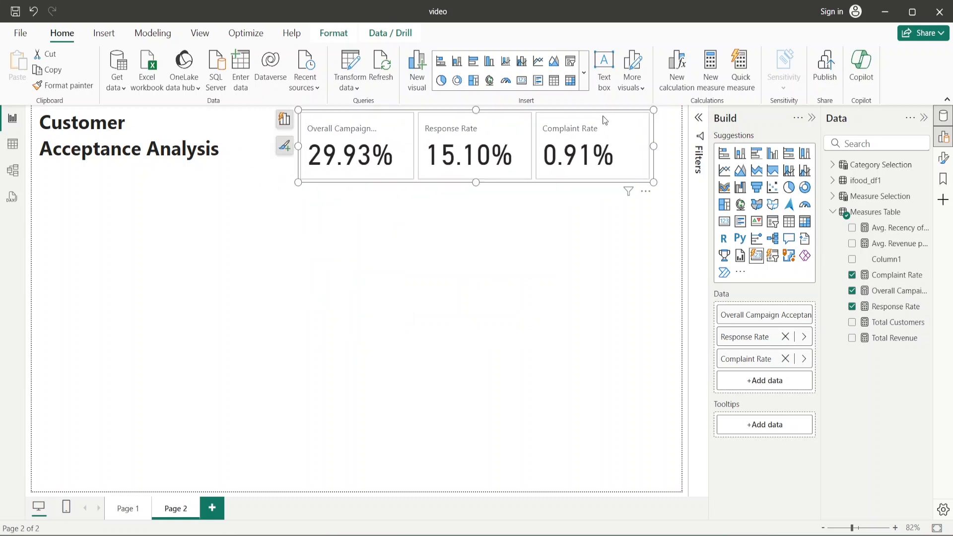
{"action": "left_click", "coordinate": [487, 259]}
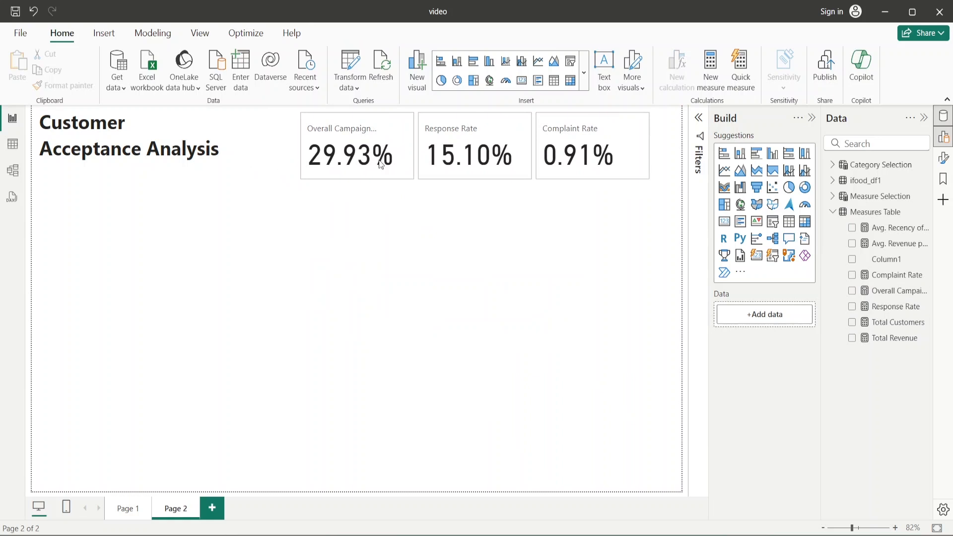
Stretch the three-measure card from the page title to the page's right edge and align it with the top edge
{"action": "left_click", "coordinate": [343, 134]}
{"action": "left_click_drag", "start_coordinate": [297, 146], "coordinate": [232, 147]}
{"action": "left_click_drag", "start_coordinate": [654, 146], "coordinate": [680, 147]}
{"action": "left_click", "coordinate": [502, 231]}
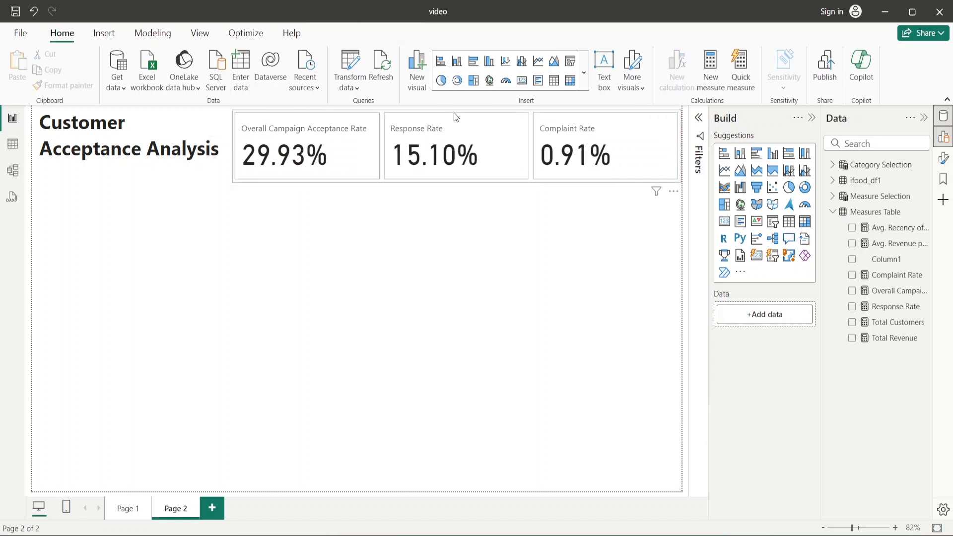
{"action": "left_click_drag", "start_coordinate": [454, 112], "coordinate": [453, 106]}
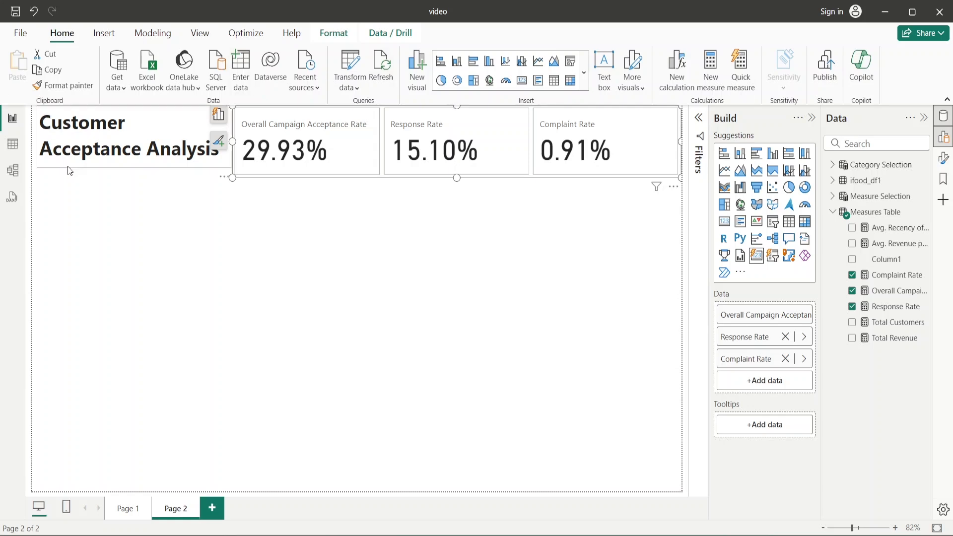
Switch to the table view and start a new calculated table named Campaigns with the DATATABLE function
{"action": "left_click", "coordinate": [13, 144]}
{"action": "left_click", "coordinate": [249, 260]}
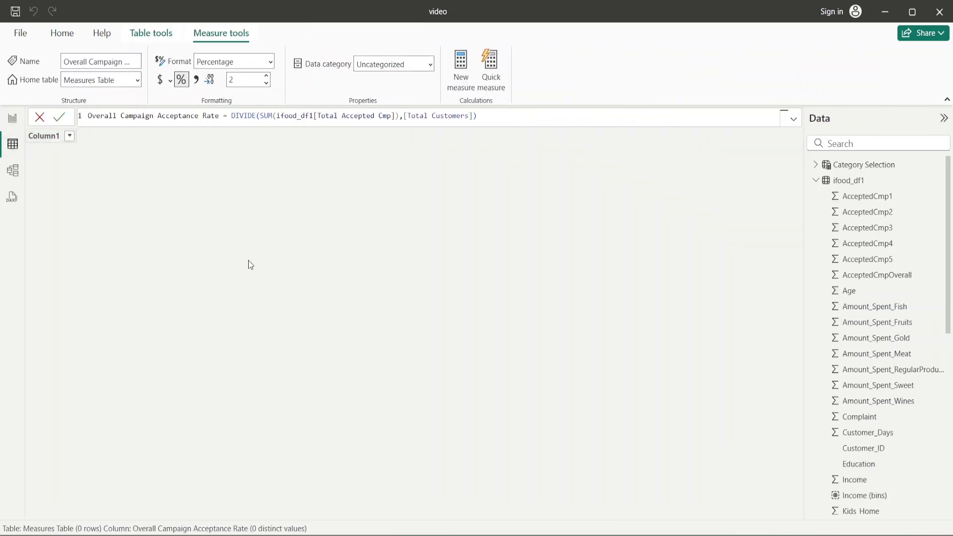
{"action": "left_click", "coordinate": [156, 36]}
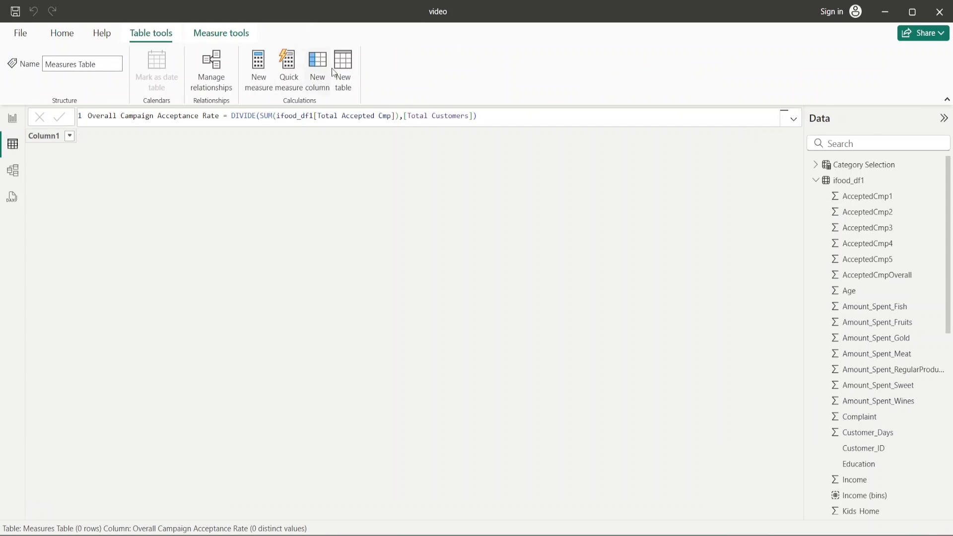
{"action": "left_click", "coordinate": [352, 68]}
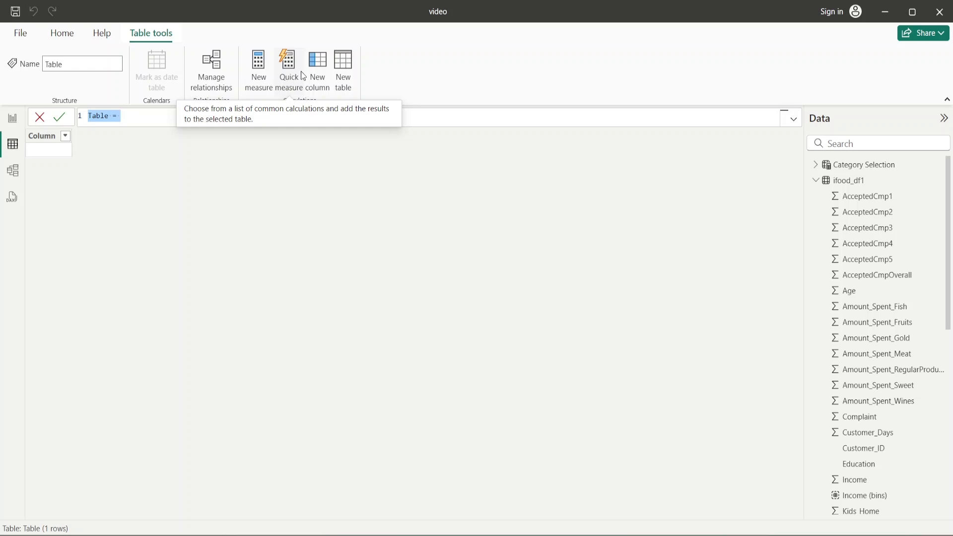
{"action": "type", "text": "Campaigns ="}
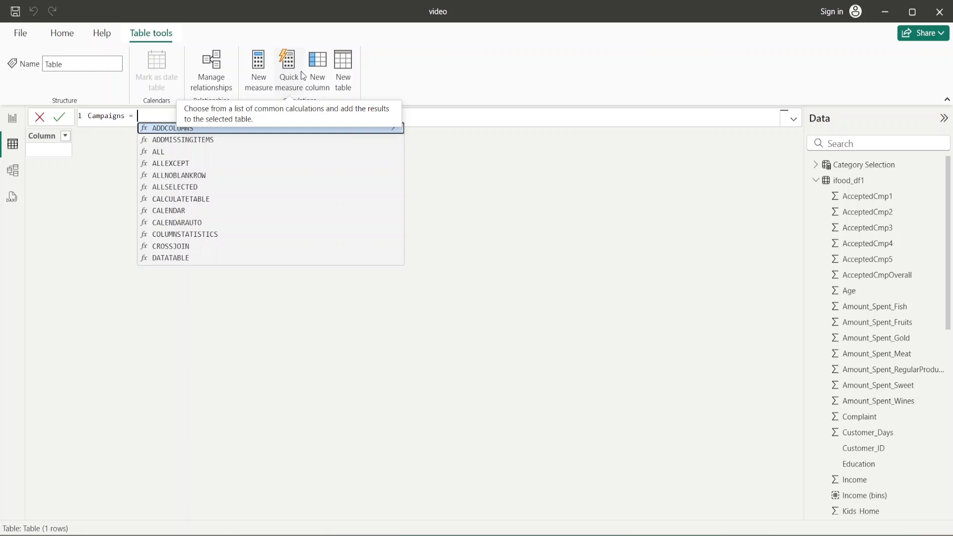
{"action": "key", "text": "shift+Return"}
{"action": "type", "text": "data"}
{"action": "key", "text": "Tab"}
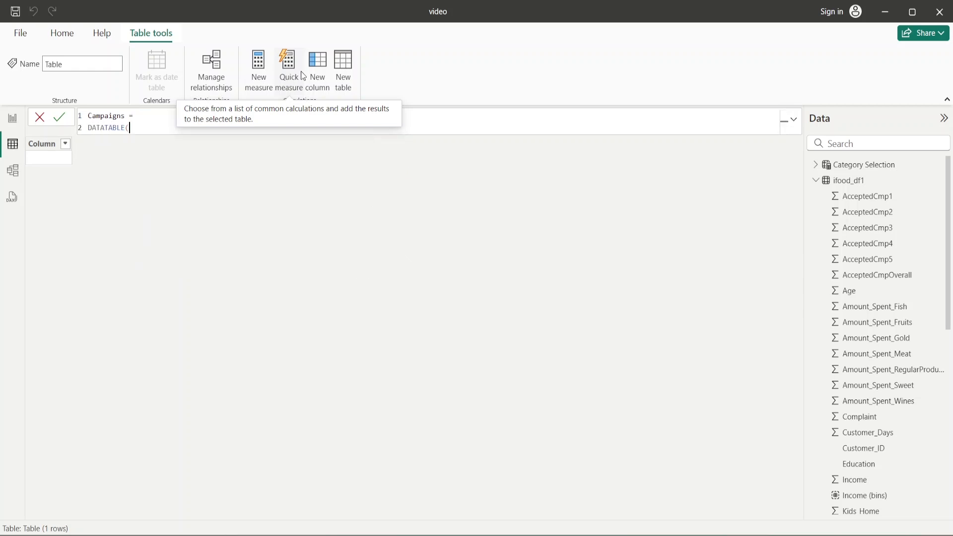
Define a "Names" column of type STRING in the DATATABLE expression and open the braces for its data rows
{"action": "key", "text": "shift+Return"}
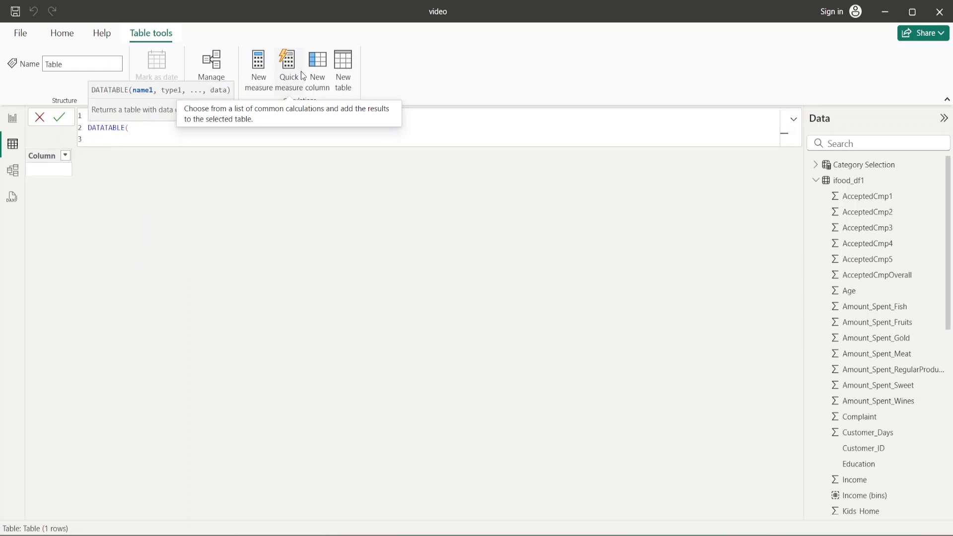
{"action": "type", "text": "\"Names\","}
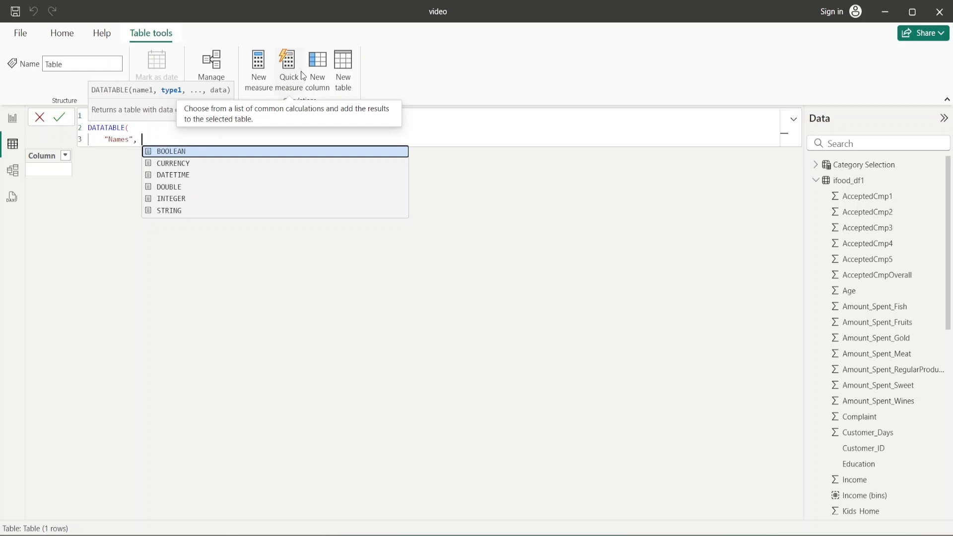
{"action": "key", "text": "Down"}
{"action": "key", "text": "Down"}
{"action": "key", "text": "Down"}
{"action": "key", "text": "Down"}
{"action": "key", "text": "Down"}
{"action": "key", "text": "Tab"}
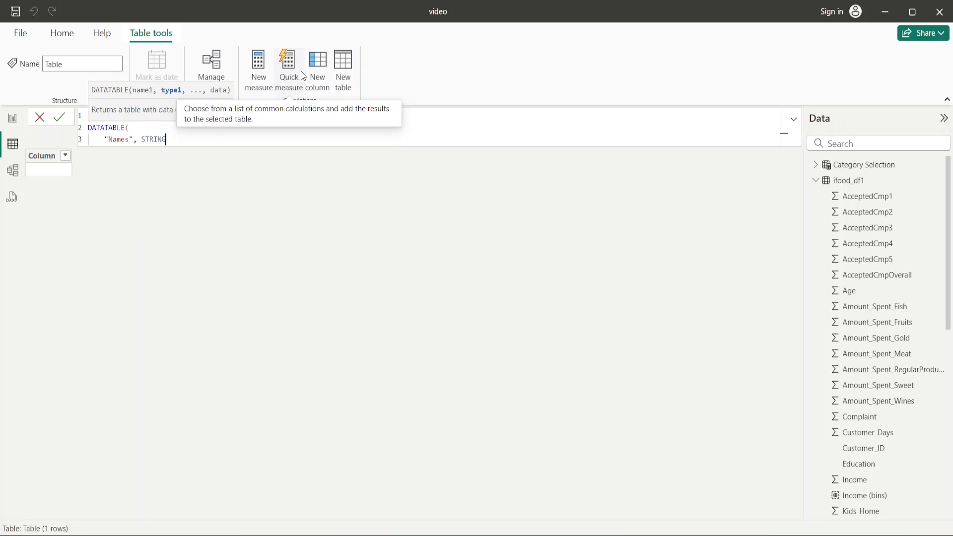
{"action": "type", "text": ","}
{"action": "key", "text": "shift+Return"}
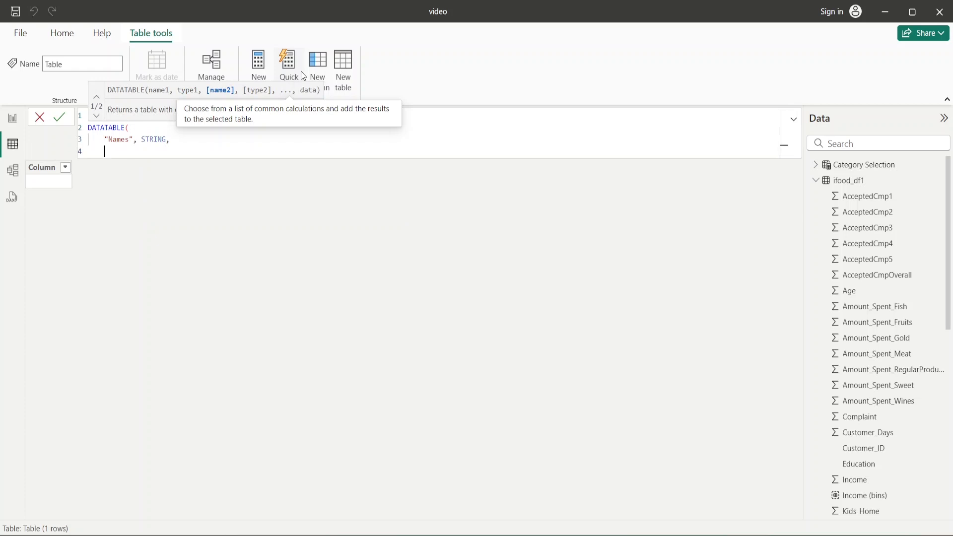
{"action": "type", "text": "{"}
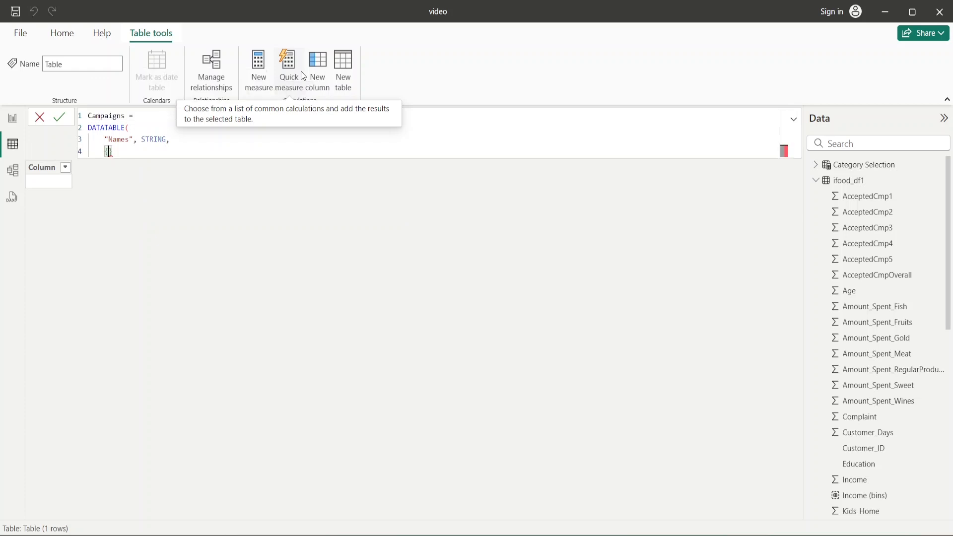
{"action": "key", "text": "shift+Return"}
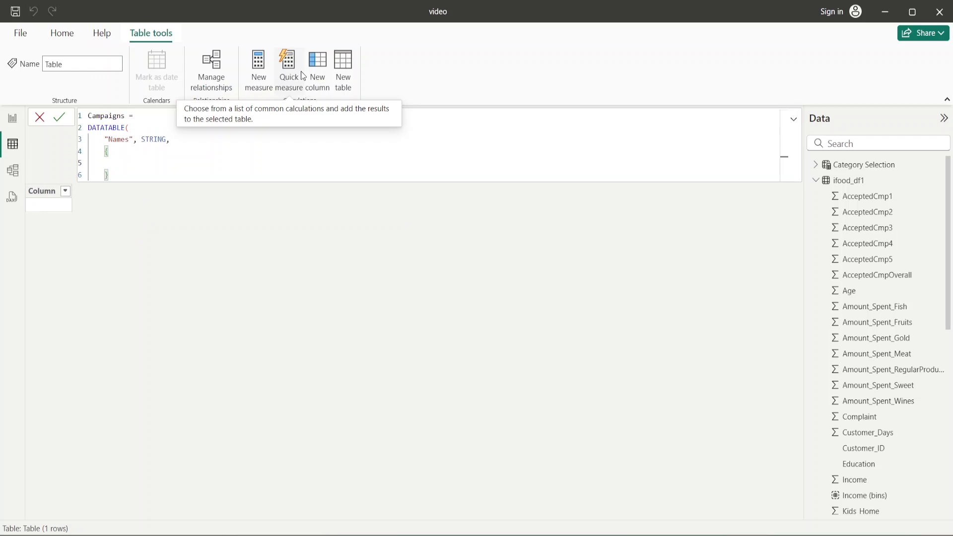
Enter {"Cmp1"}, as the first data row of the Campaigns table expression
{"action": "type", "text": "{"}
{"action": "type", "text": "\""}
{"action": "type", "text": "\""}
{"action": "type", "text": "Cpm"}
{"action": "key", "text": "BackSpace"}
{"action": "key", "text": "BackSpace"}
{"action": "type", "text": "mp1"}
{"action": "key", "text": "End"}
{"action": "type", "text": ","}
{"action": "key", "text": "Return"}
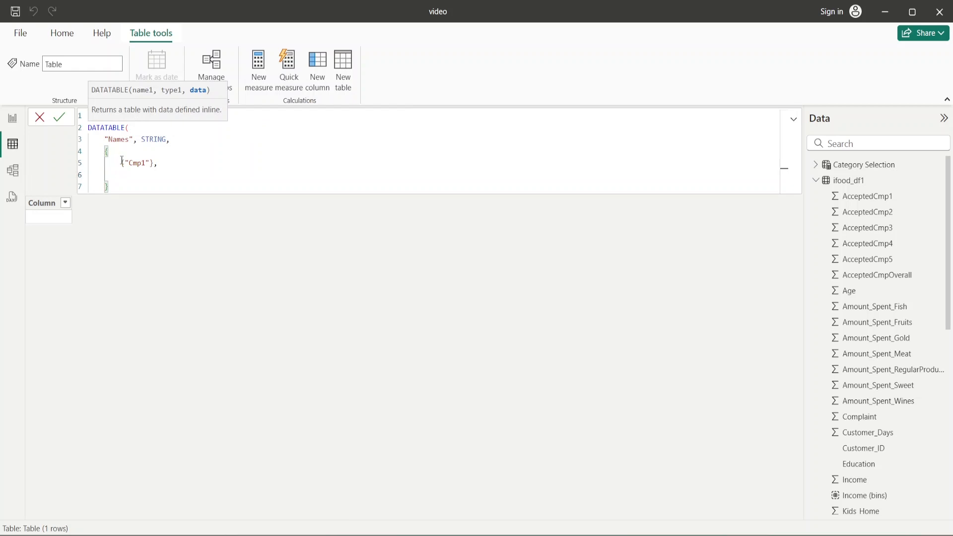
Copy the Cmp1 row onto the following line and change the copy to {"Cmp2"},
{"action": "left_click_drag", "start_coordinate": [121, 163], "coordinate": [159, 163]}
{"action": "key", "text": "ctrl+c"}
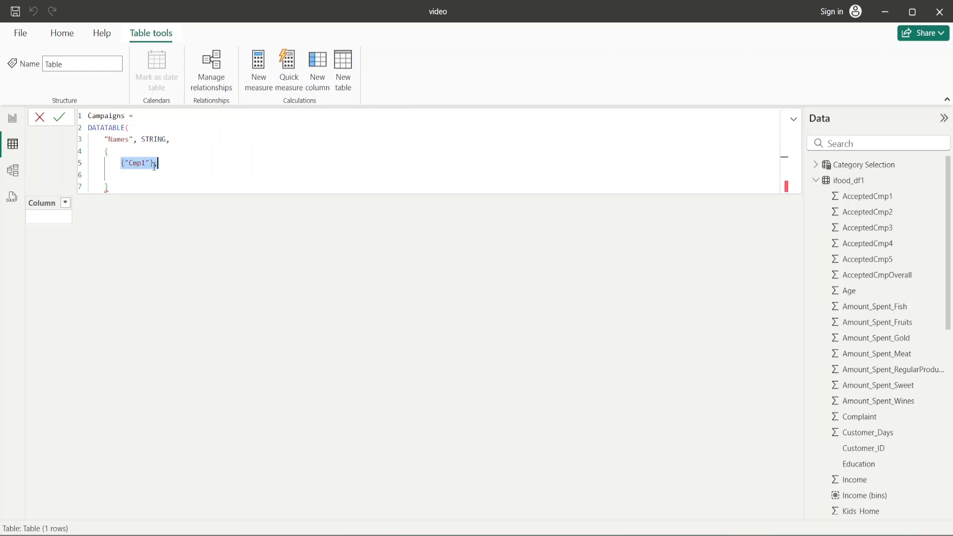
{"action": "left_click", "coordinate": [143, 175]}
{"action": "key", "text": "ctrl+v"}
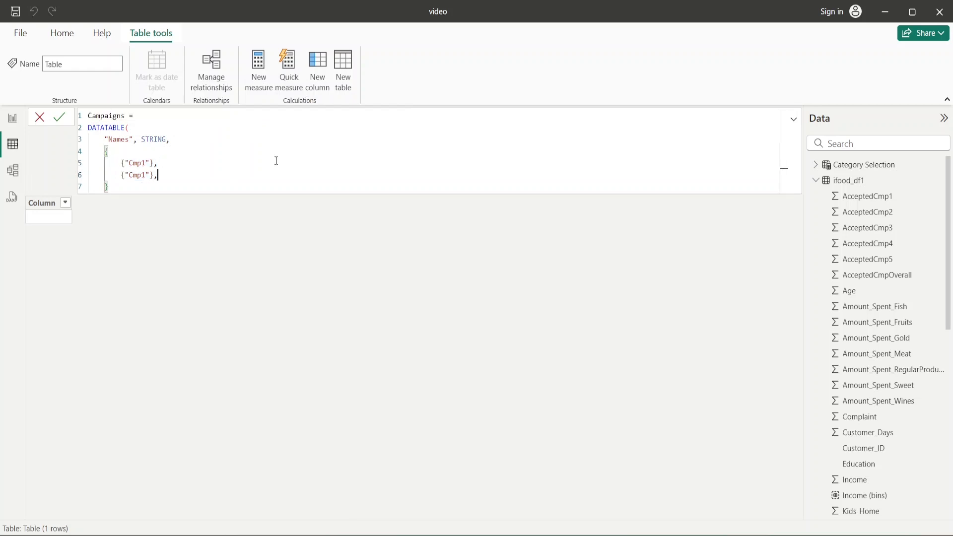
{"action": "key", "text": "Left"}
{"action": "key", "text": "Left"}
{"action": "key", "text": "Left"}
{"action": "key", "text": "BackSpace"}
{"action": "type", "text": "2"}
{"action": "left_click", "coordinate": [171, 178]}
{"action": "key", "text": "Return"}
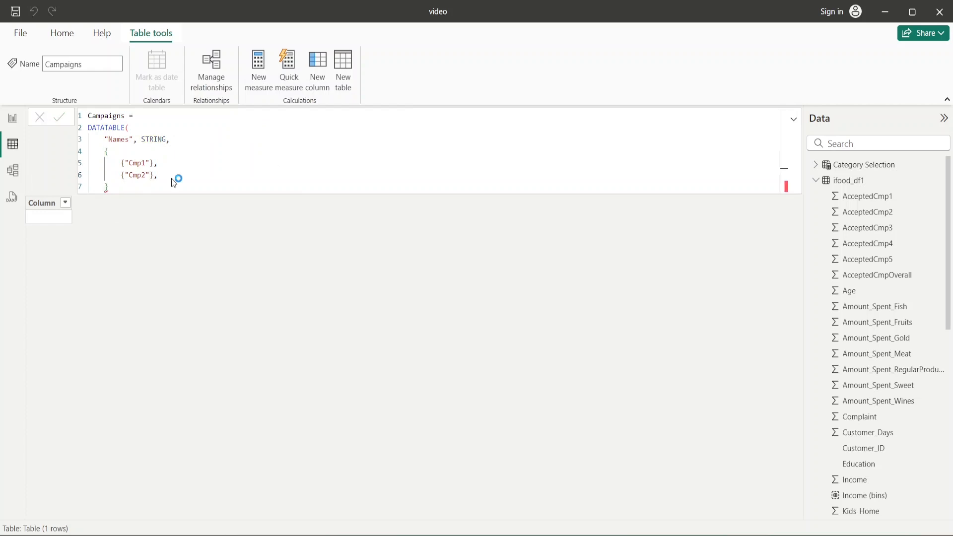
Add three more copies of the {"Cmp2"}, row on new lines below it
{"action": "left_click_drag", "start_coordinate": [171, 175], "coordinate": [125, 175]}
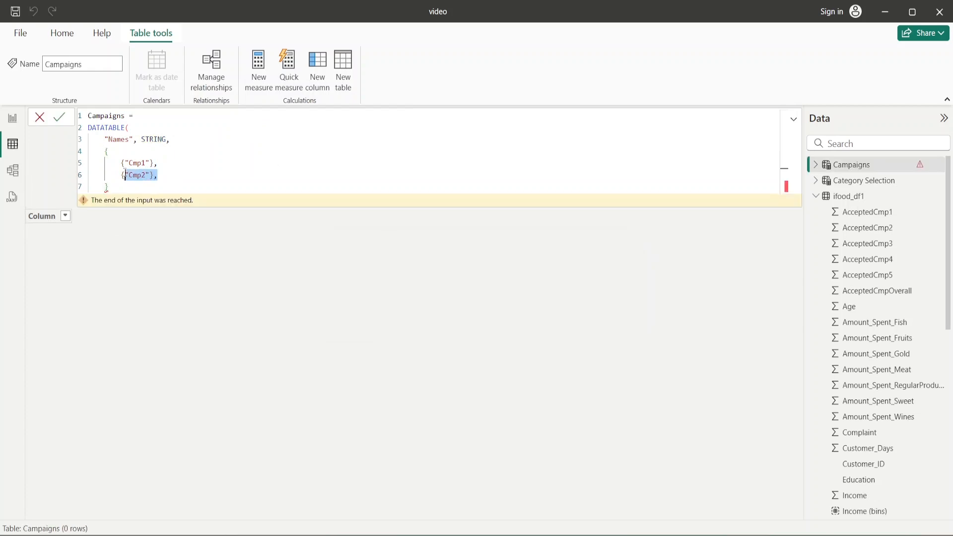
{"action": "left_click", "coordinate": [172, 175]}
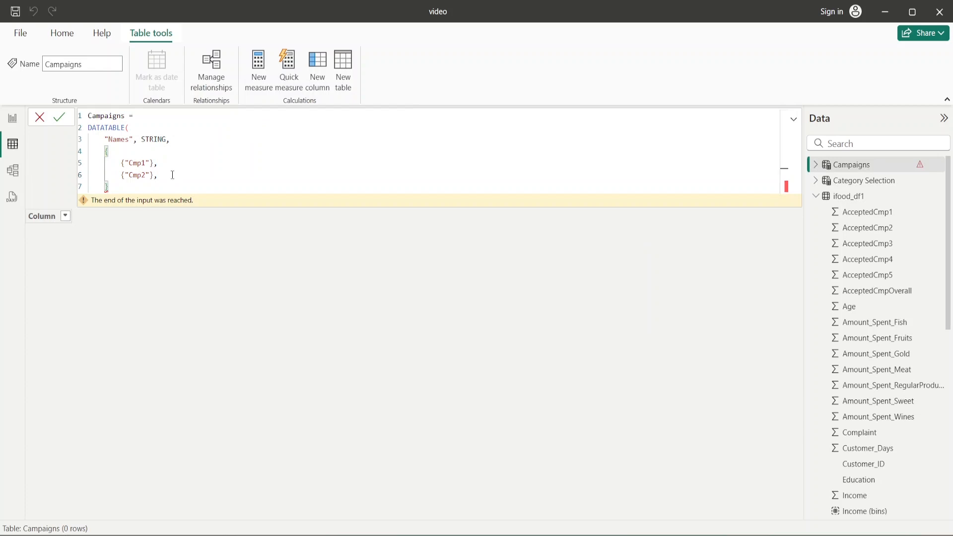
{"action": "key", "text": "Return"}
{"action": "left_click", "coordinate": [160, 176]}
{"action": "key", "text": "shift+Return"}
{"action": "type", "text": "{\"Cmp2\"},"}
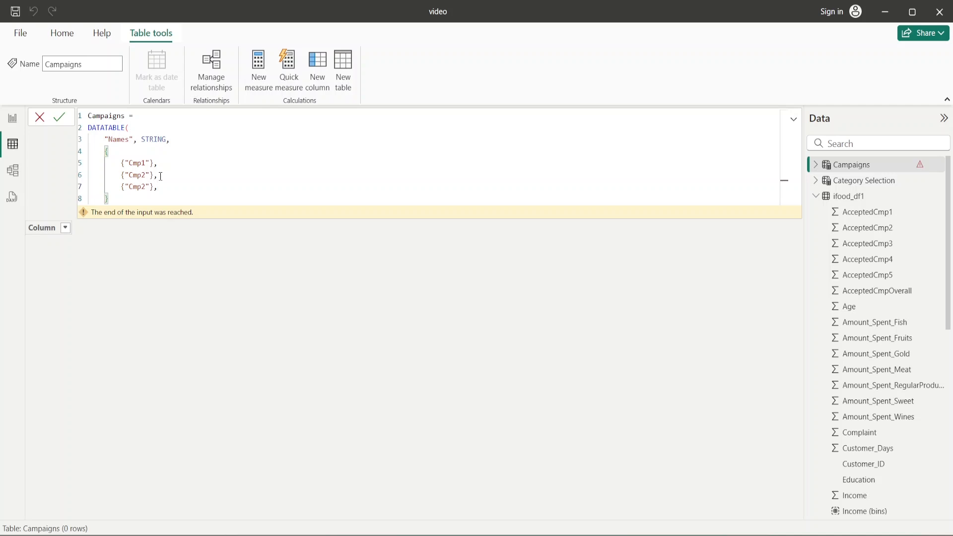
{"action": "key", "text": "shift+Return"}
{"action": "type", "text": "{\"Cmp2\"},"}
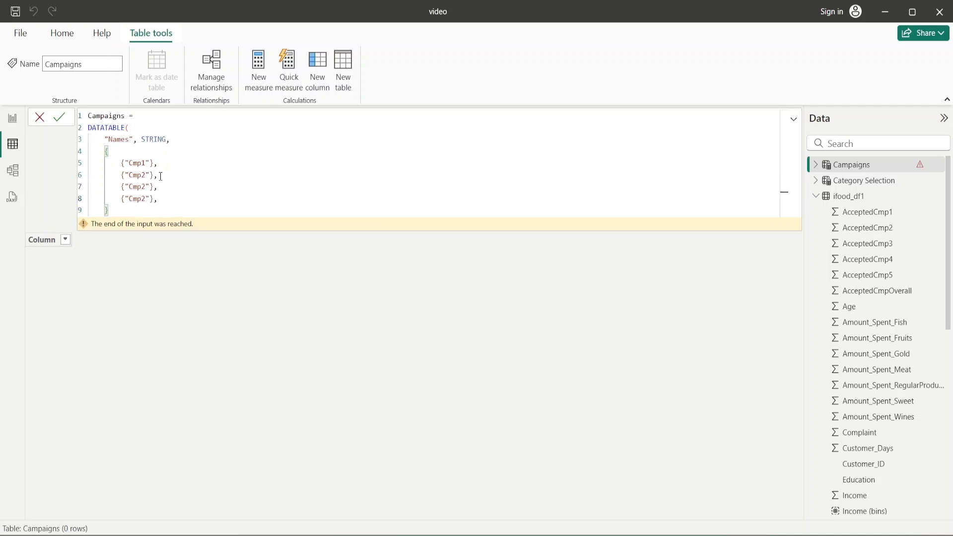
{"action": "key", "text": "shift+Return"}
{"action": "type", "text": "{\"Cmp2\"},"}
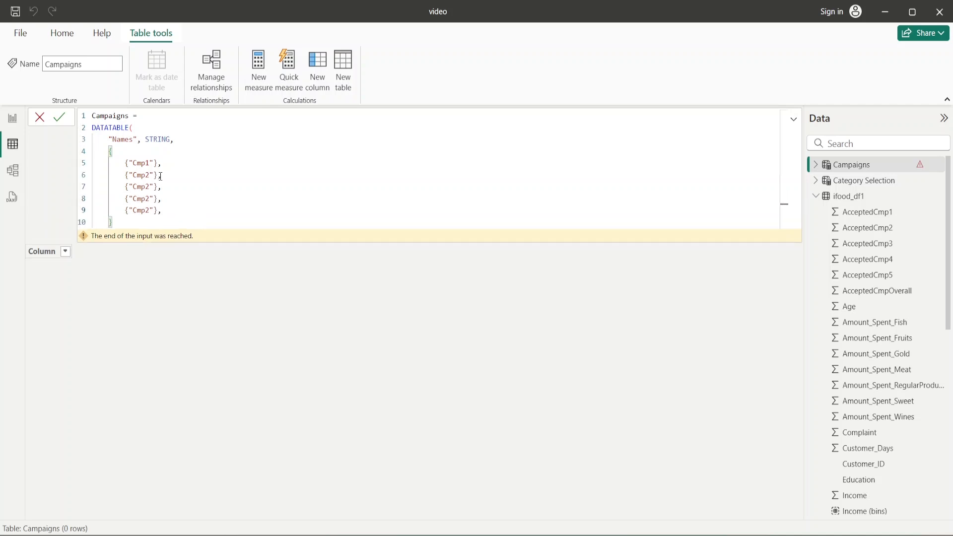
Renumber the three duplicated rows as Cmp3, Cmp4 and Cmp5
{"action": "double_click", "coordinate": [150, 187]}
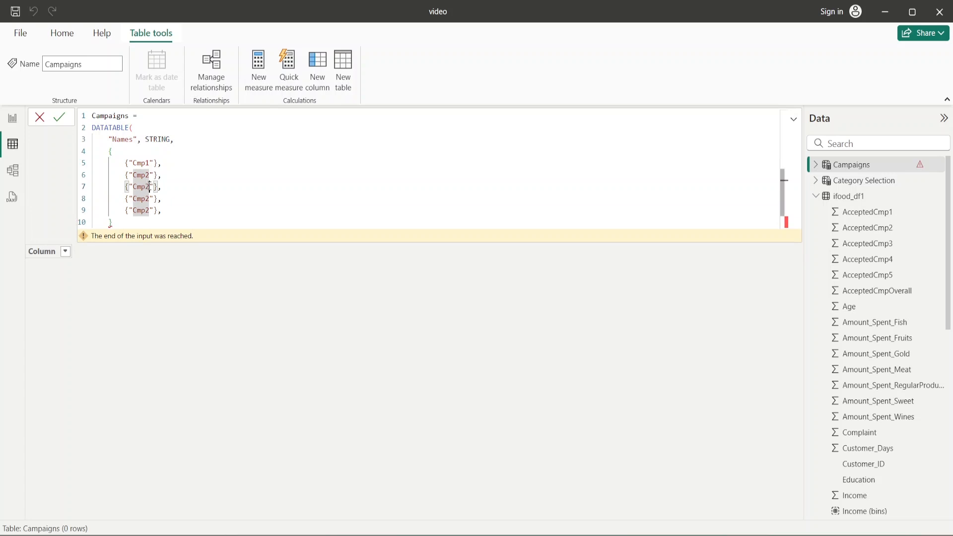
{"action": "type", "text": "Cmp3"}
{"action": "key", "text": "Down"}
{"action": "key", "text": "BackSpace"}
{"action": "type", "text": "4"}
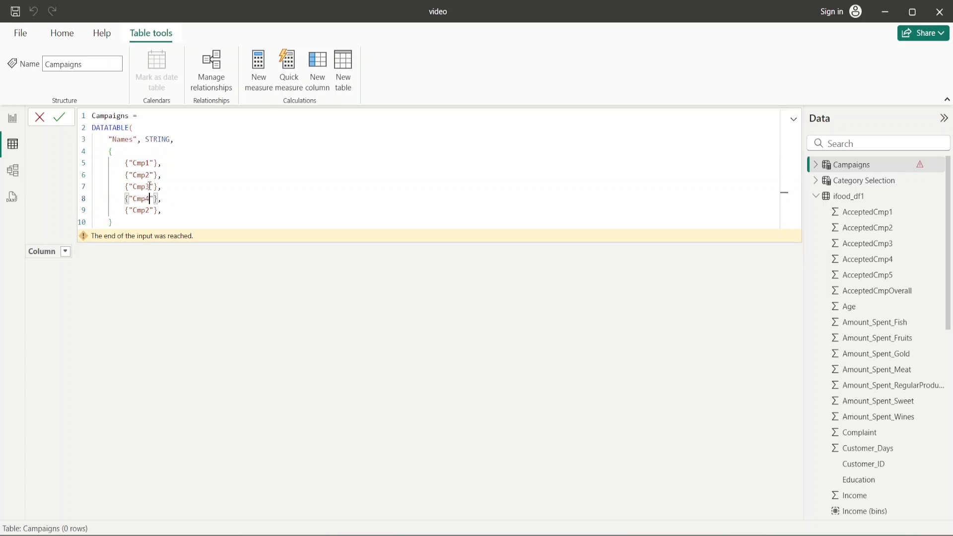
{"action": "key", "text": "Down"}
{"action": "key", "text": "BackSpace"}
{"action": "type", "text": "5"}
Remove the comma after the Cmp5 row, close the DATATABLE parenthesis and commit the Campaigns table
{"action": "key", "text": "End"}
{"action": "key", "text": "BackSpace"}
{"action": "key", "text": "Down"}
{"action": "key", "text": "Return"}
{"action": "type", "text": ")"}
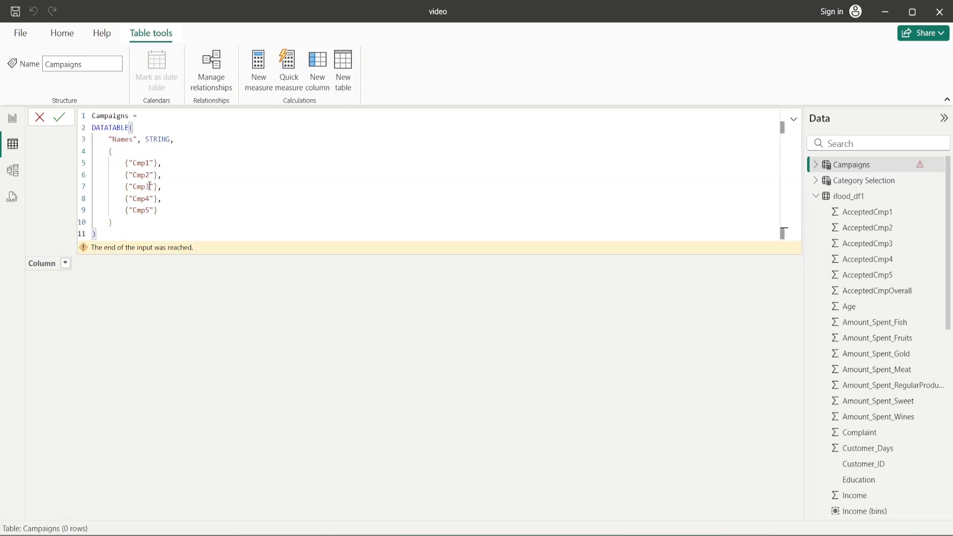
{"action": "key", "text": "Return"}
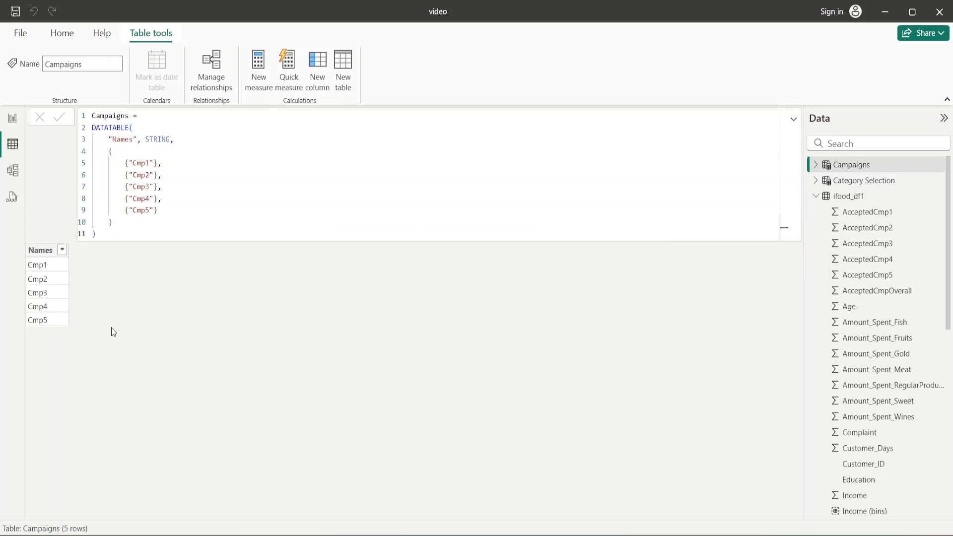
Collapse the Campaigns table formula and return to the report view
{"action": "left_click", "coordinate": [794, 120]}
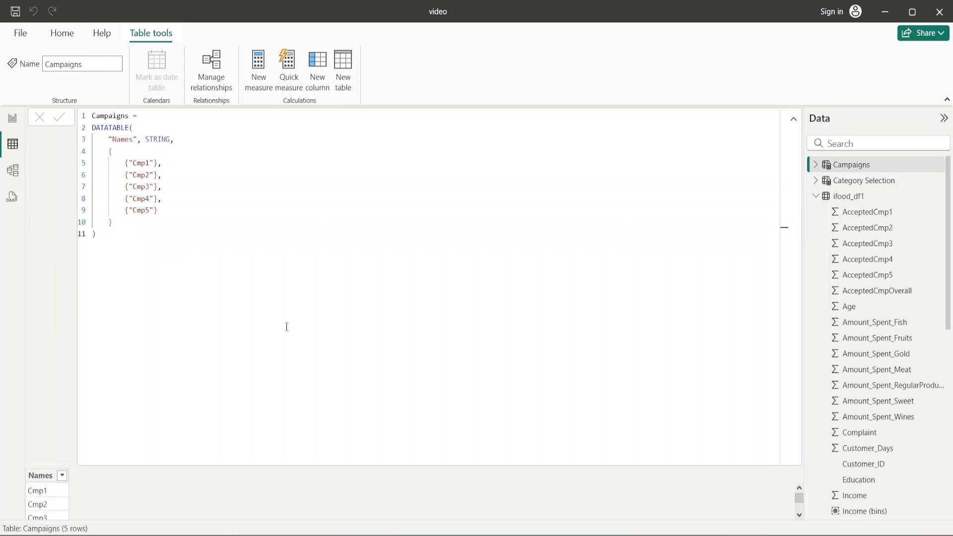
{"action": "left_click", "coordinate": [793, 120]}
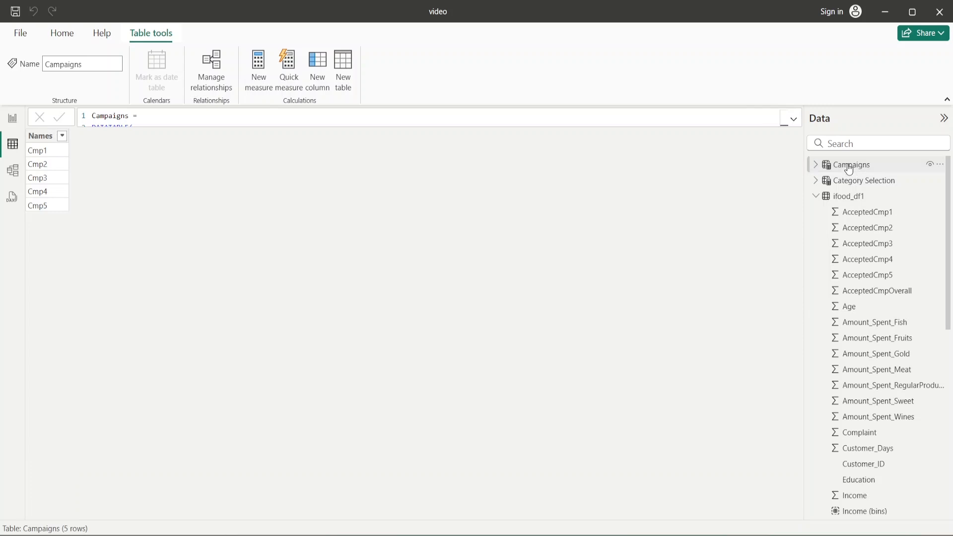
{"action": "left_click", "coordinate": [11, 121]}
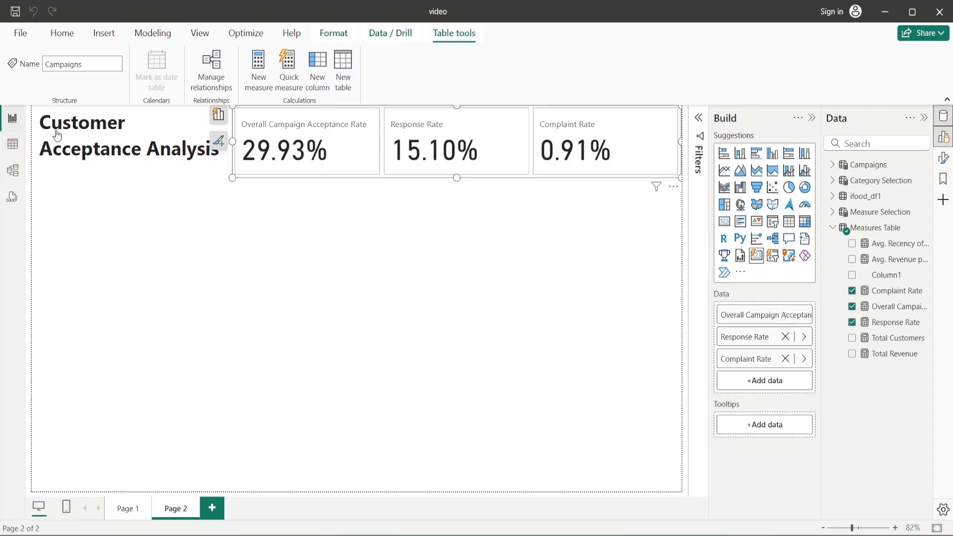
Create a new measure in Measures Table and name it Individual Campaign Acc. Rate
{"action": "right_click", "coordinate": [878, 230]}
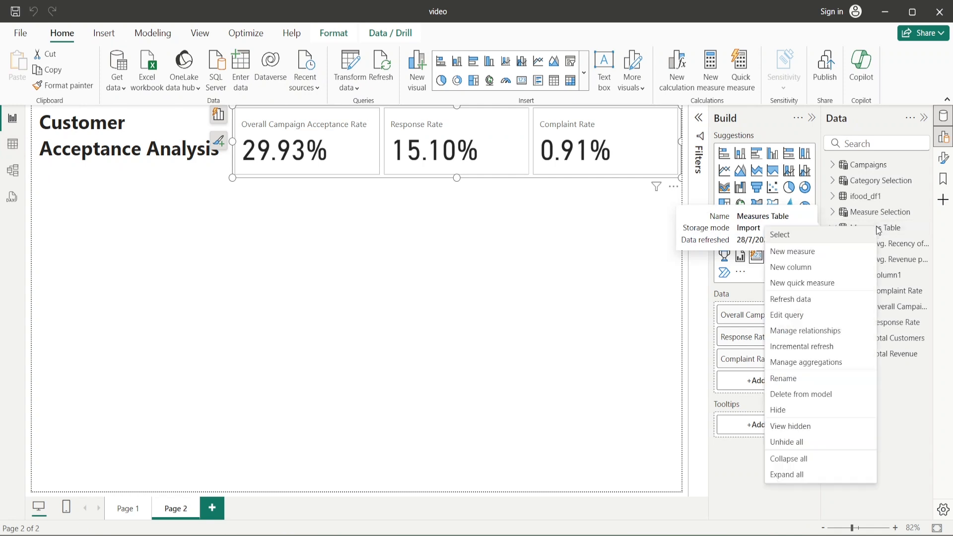
{"action": "left_click", "coordinate": [810, 255]}
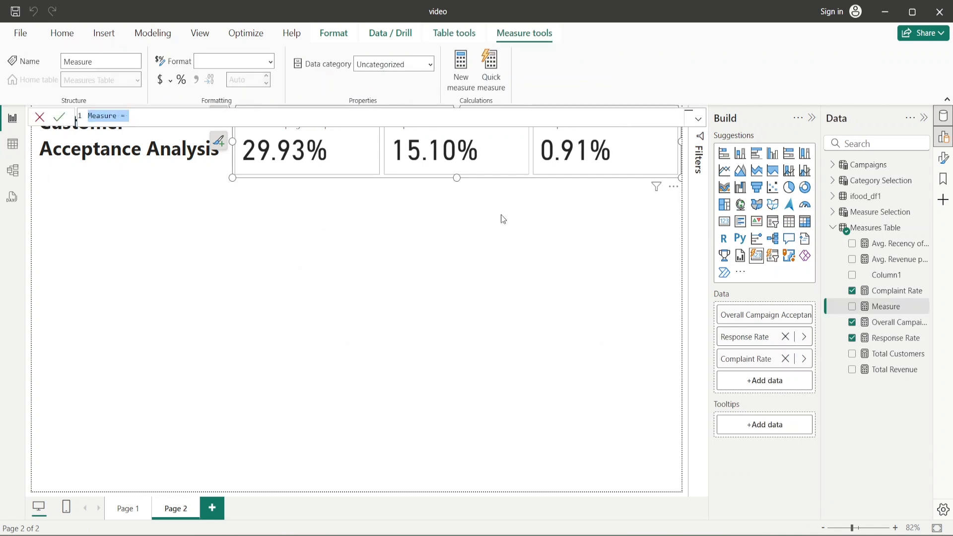
{"action": "type", "text": "Ind"}
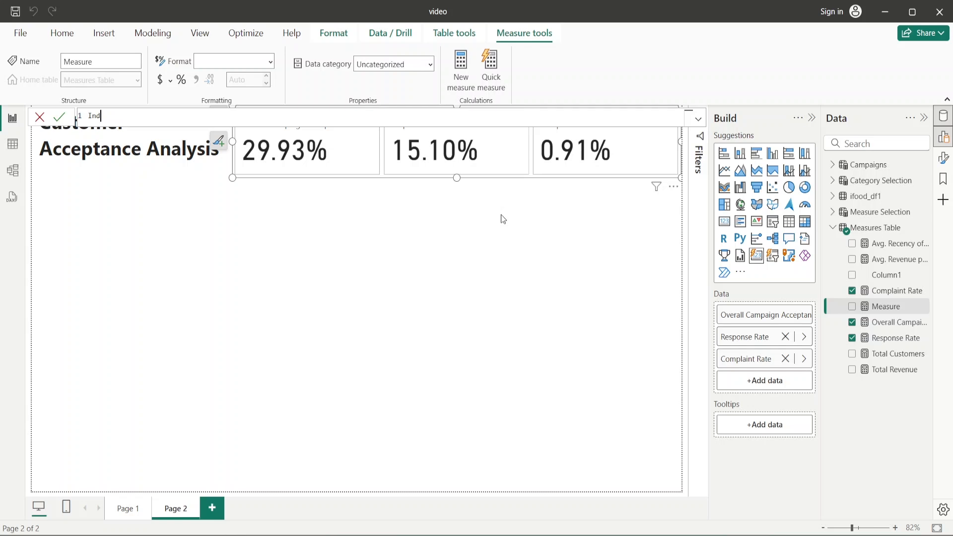
{"action": "type", "text": "id"}
{"action": "key", "text": "BackSpace"}
{"action": "key", "text": "BackSpace"}
{"action": "type", "text": "dividual Campaign Acc. Rate"}
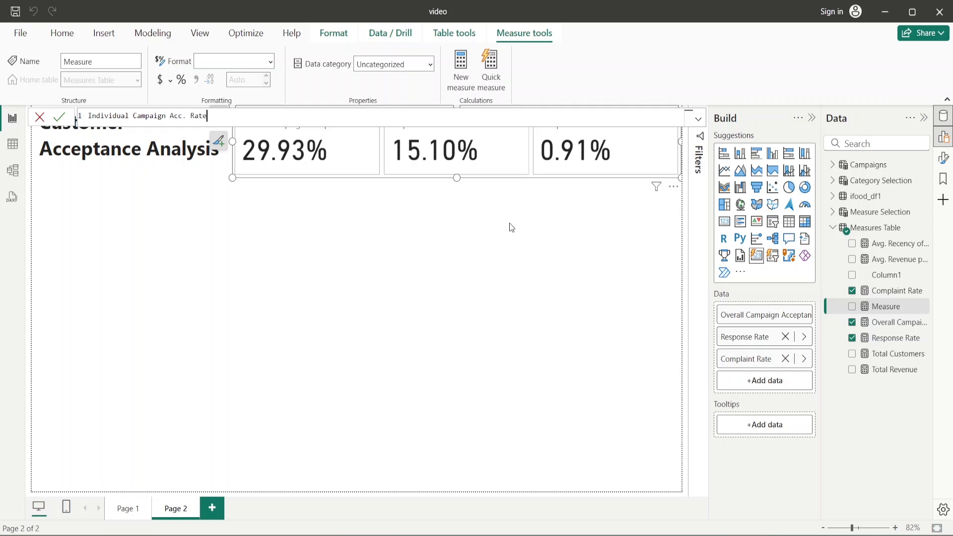
{"action": "type", "text": " ="}
{"action": "key", "text": "shift+Return"}
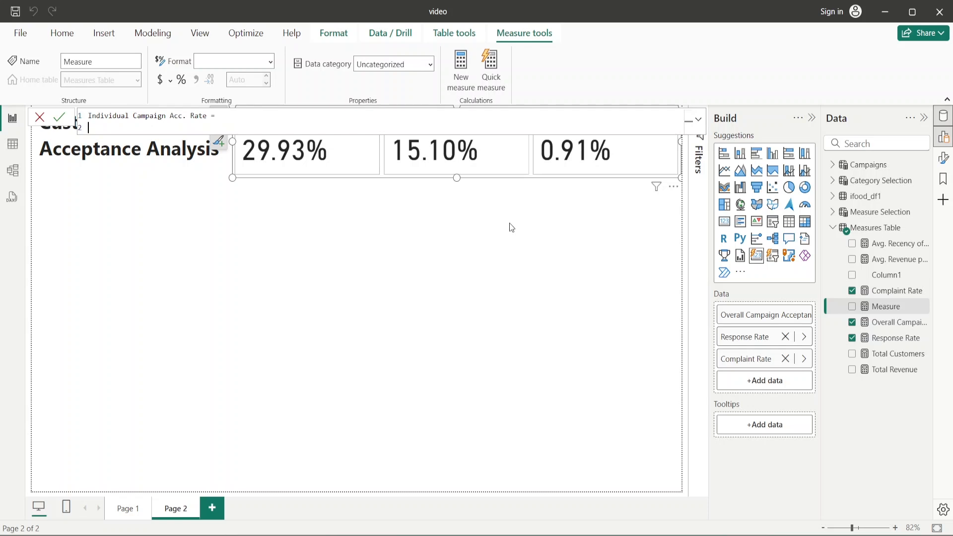
Declare the variable SelectedCampaign as SELECTEDVALUE(Campaigns[Names]), leaving a blank line beneath the measure name
{"action": "key", "text": "shift+Return"}
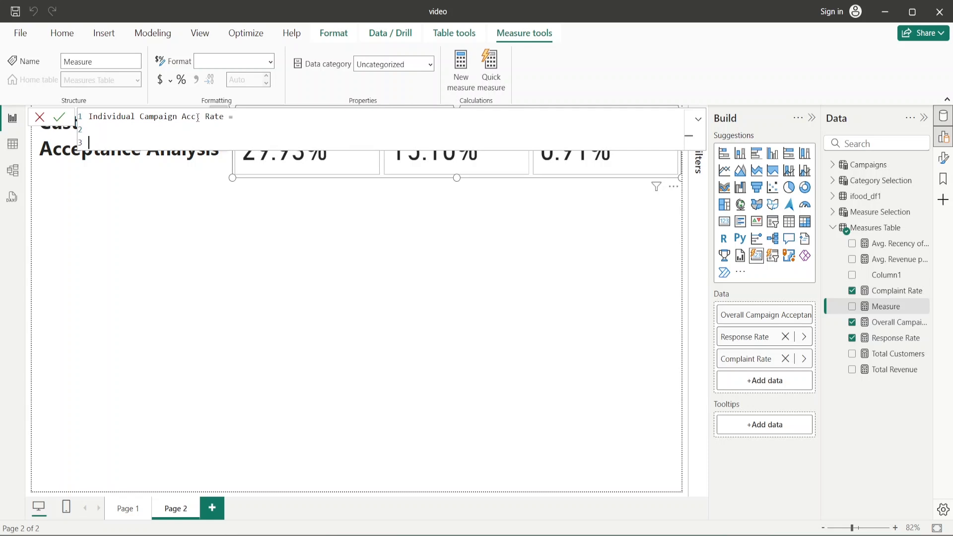
{"action": "type", "text": "VAR "}
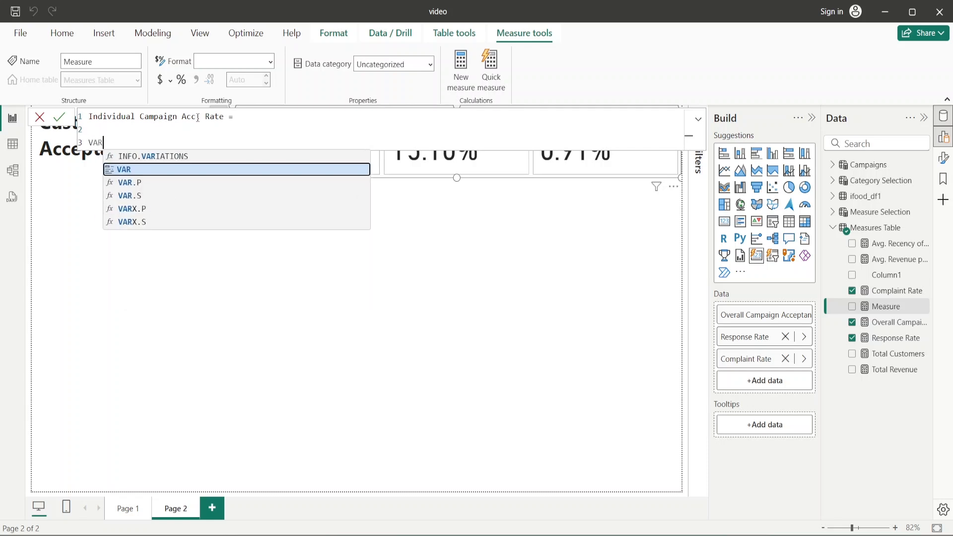
{"action": "type", "text": "See"}
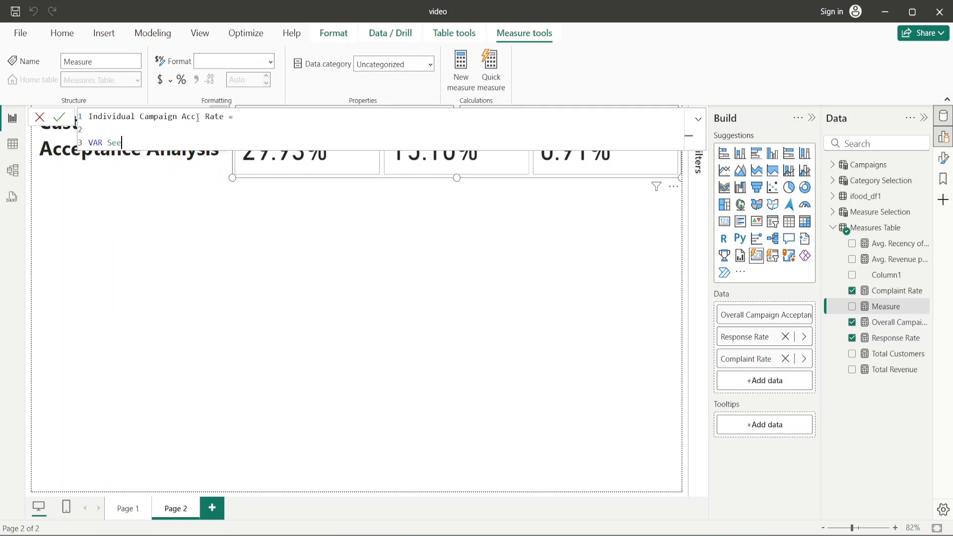
{"action": "key", "text": "BackSpace"}
{"action": "type", "text": "lectedCampaign = SE"}
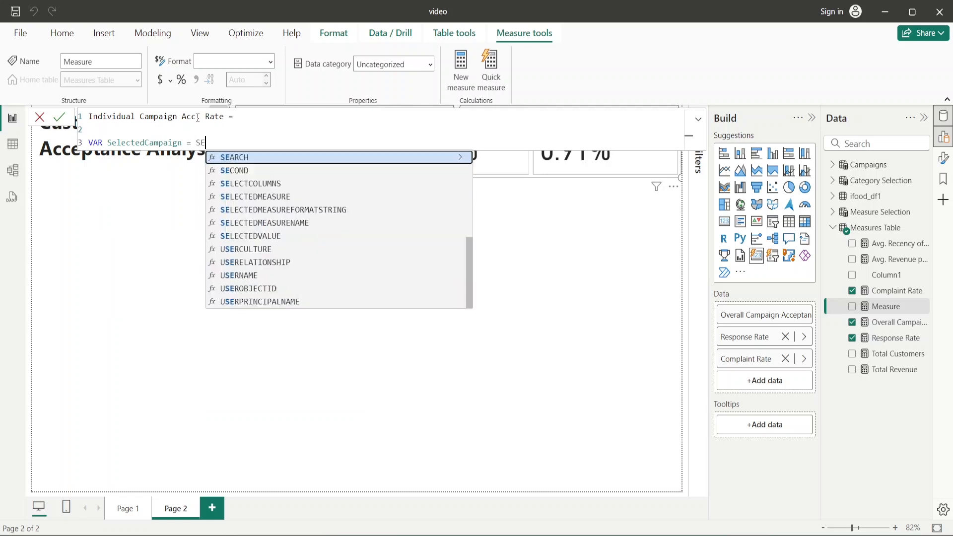
{"action": "type", "text": "LECT"}
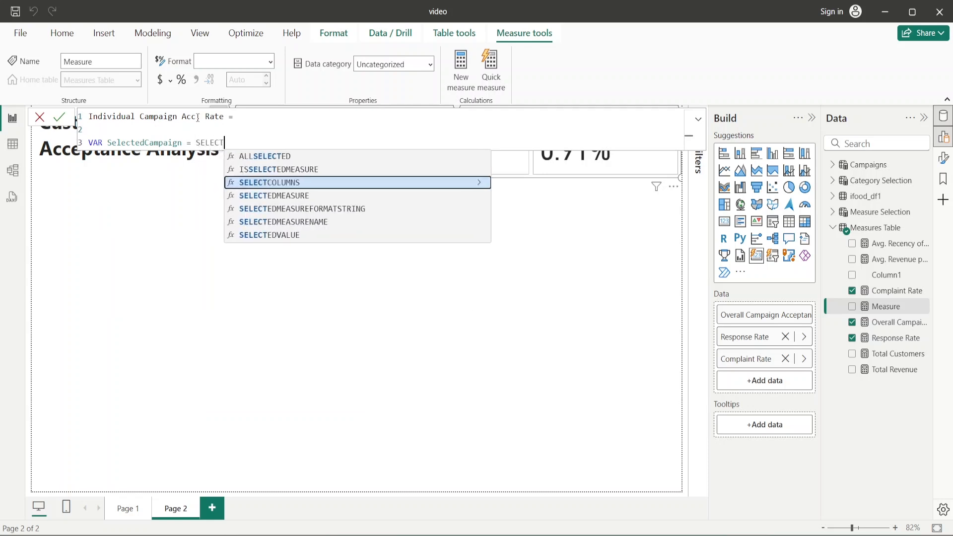
{"action": "key", "text": "Down"}
{"action": "key", "text": "Down"}
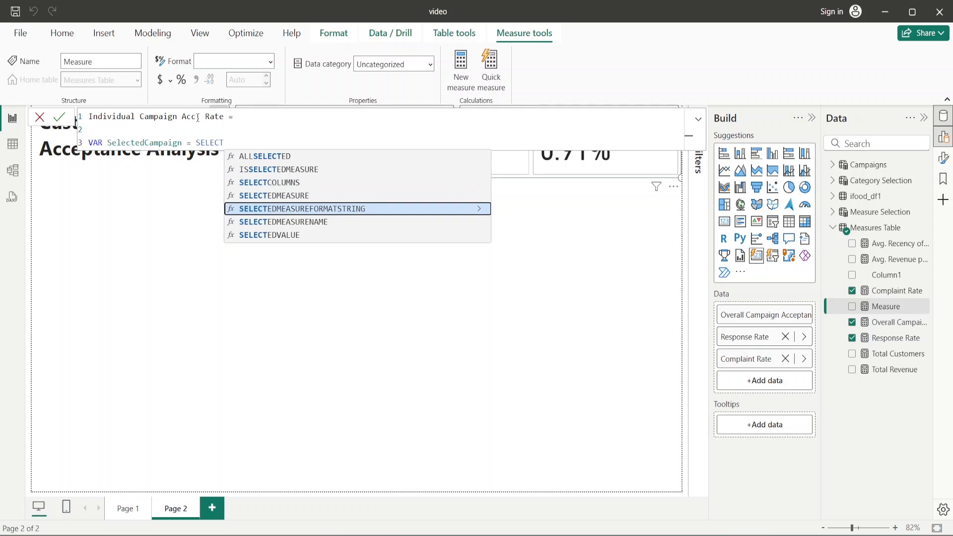
{"action": "key", "text": "Down"}
{"action": "key", "text": "Down"}
{"action": "key", "text": "Tab"}
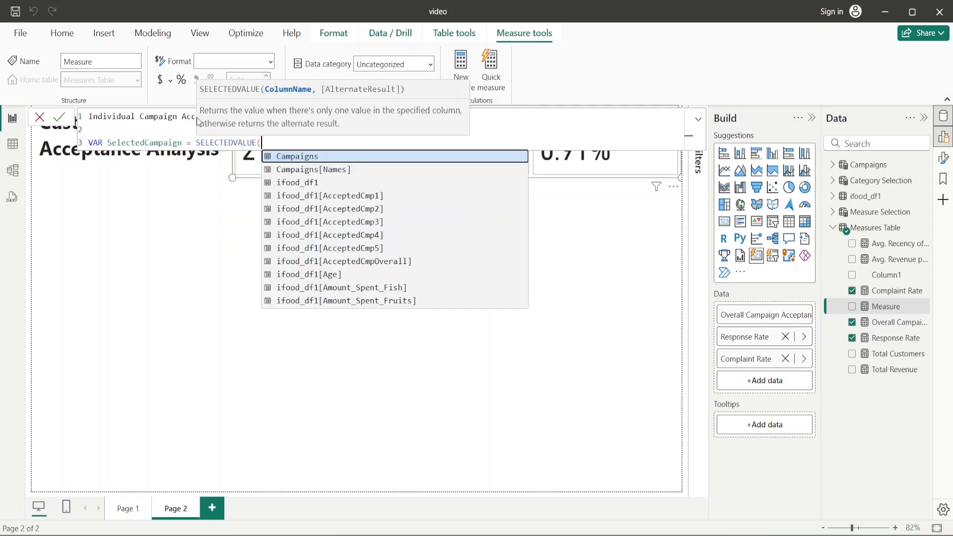
{"action": "key", "text": "Down"}
{"action": "key", "text": "Tab"}
{"action": "type", "text": ")"}
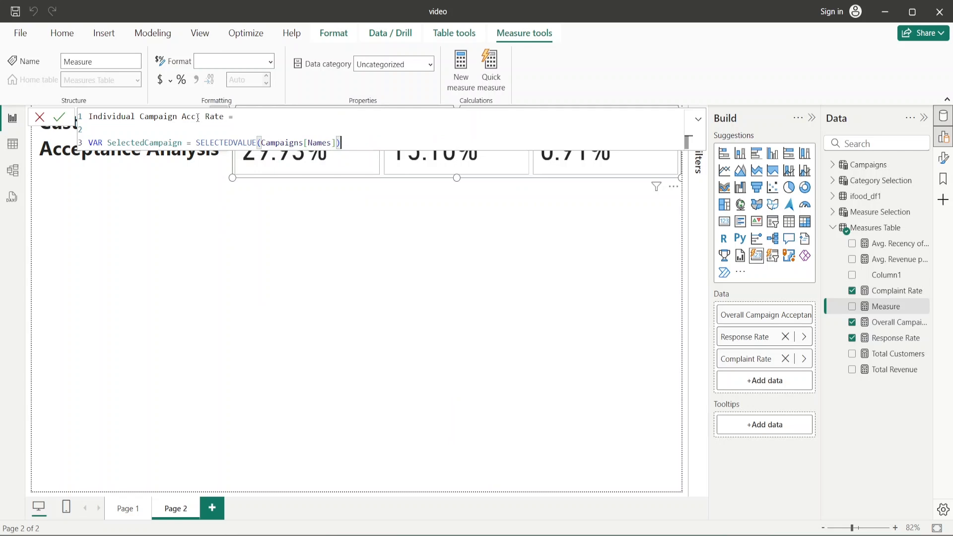
Add a RETURN line below the variable and open a SWITCH( function on the following line
{"action": "key", "text": "shift+Return"}
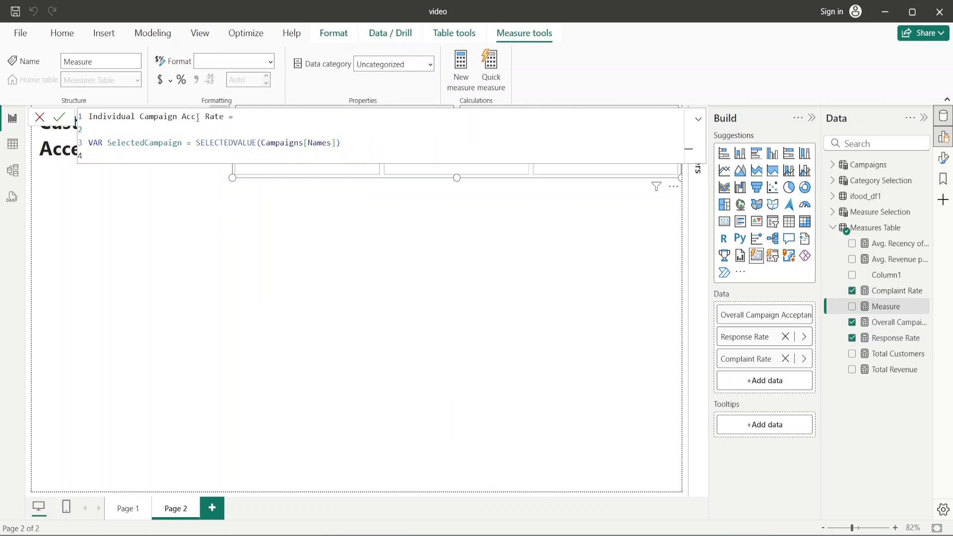
{"action": "type", "text": "Re"}
{"action": "key", "text": "Tab"}
{"action": "key", "text": "shift+Return"}
{"action": "type", "text": "swi"}
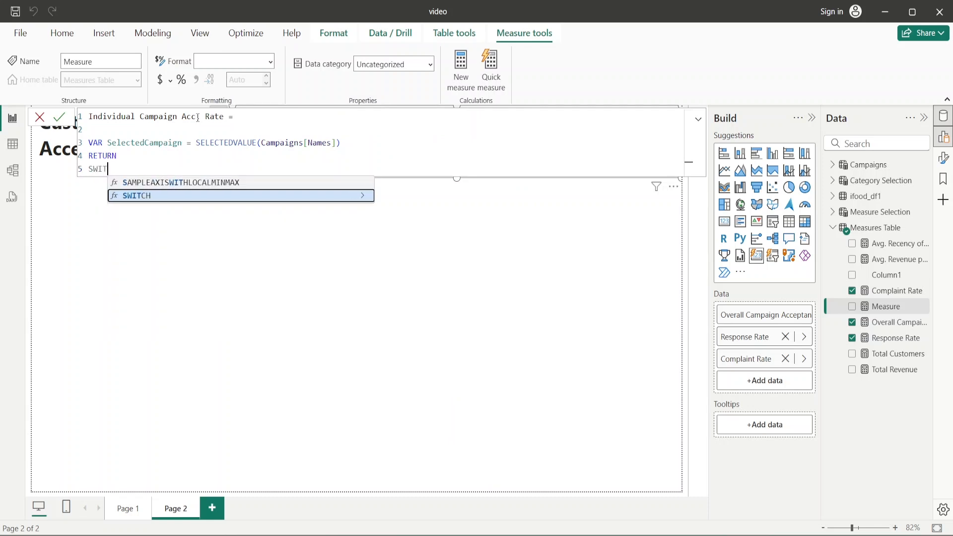
{"action": "key", "text": "Tab"}
{"action": "key", "text": "shift+Return"}
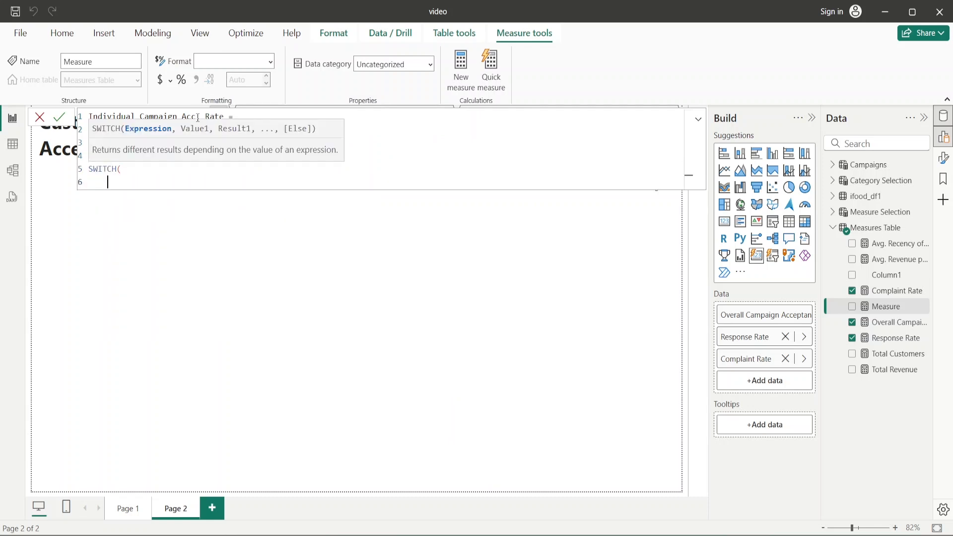
Enter the SelectedCampaign variable as the expression of the SWITCH function
{"action": "type", "text": "Selec"}
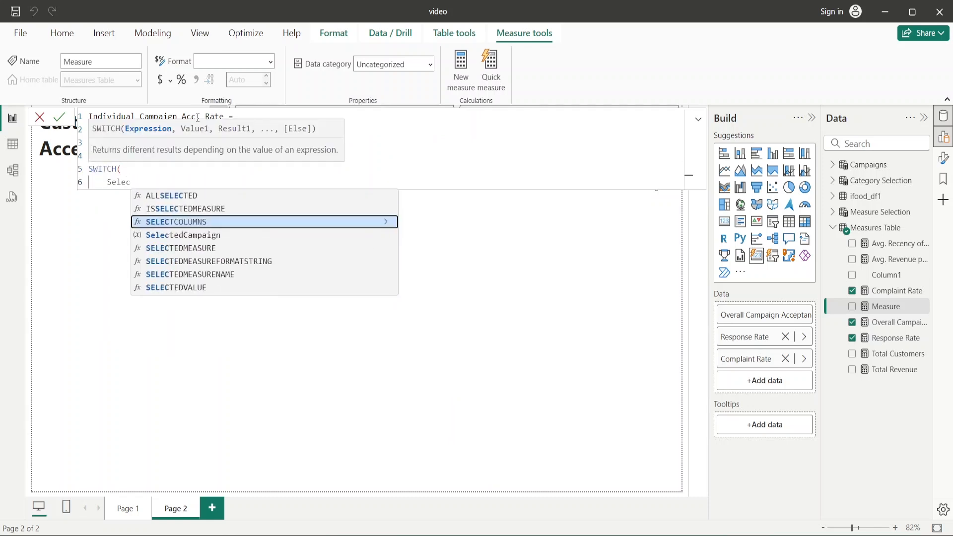
{"action": "key", "text": "Down"}
{"action": "key", "text": "Down"}
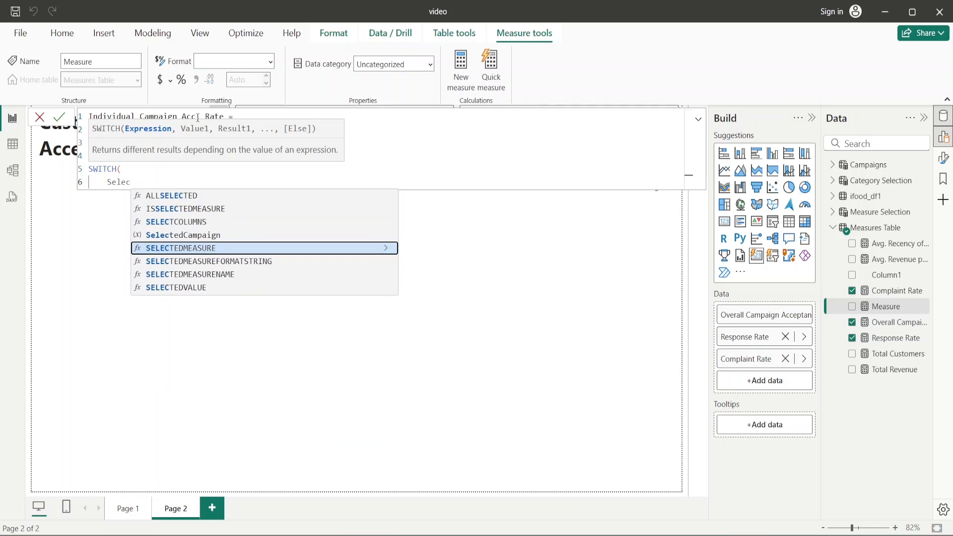
{"action": "left_click", "coordinate": [272, 174]}
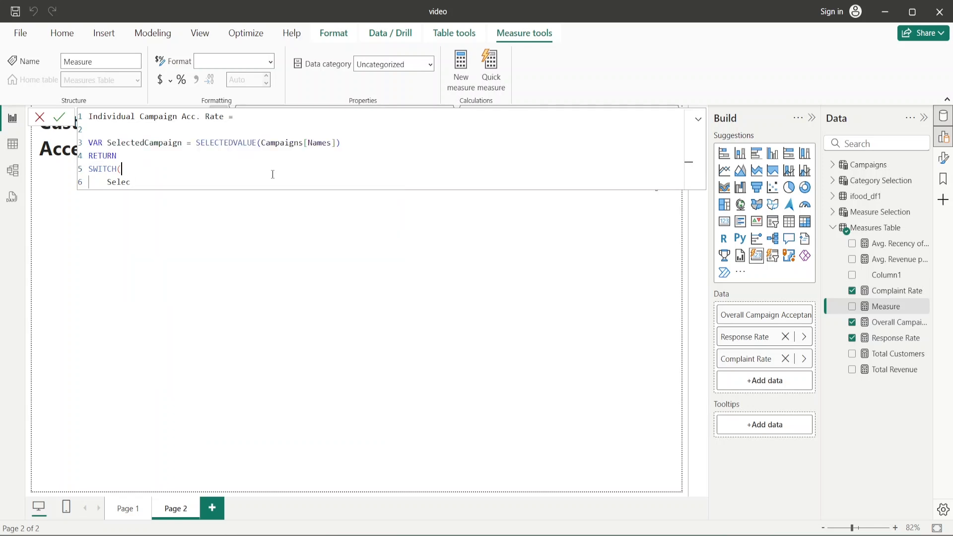
{"action": "left_click", "coordinate": [192, 176]}
{"action": "key", "text": "ctrl+space"}
{"action": "key", "text": "Down"}
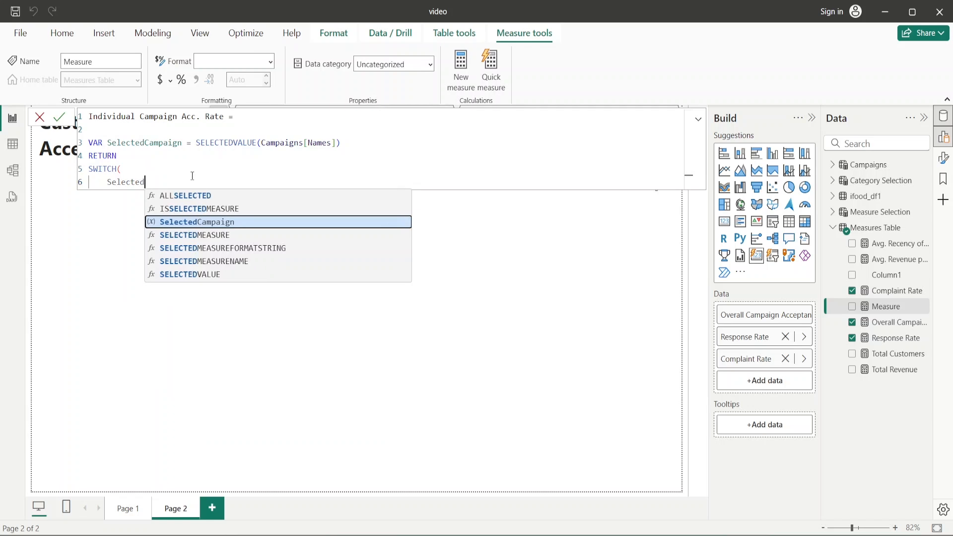
Set the SelectedCampaign variable as the SWITCH expression and start a new line for its cases
{"action": "key", "text": "Tab"}
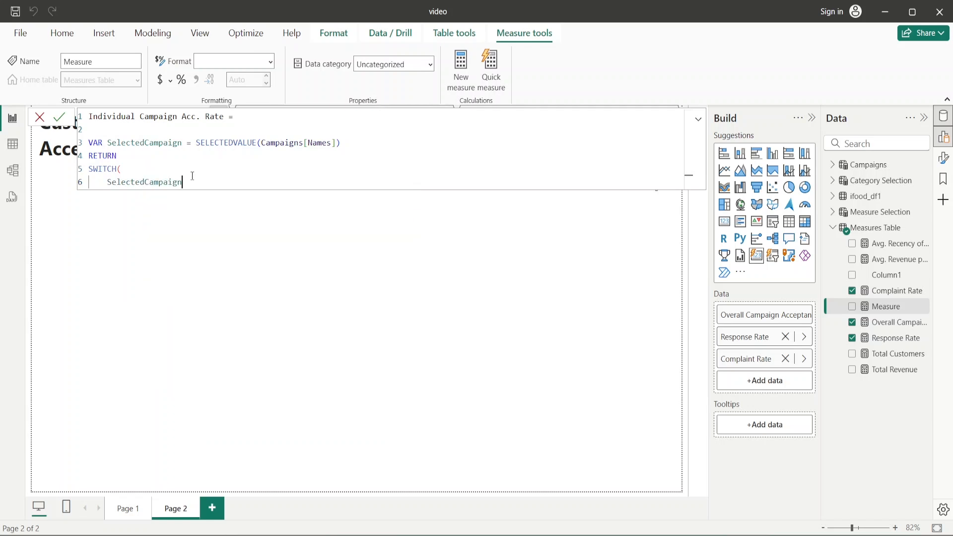
{"action": "type", "text": ","}
{"action": "key", "text": "Return"}
{"action": "key", "text": "Up"}
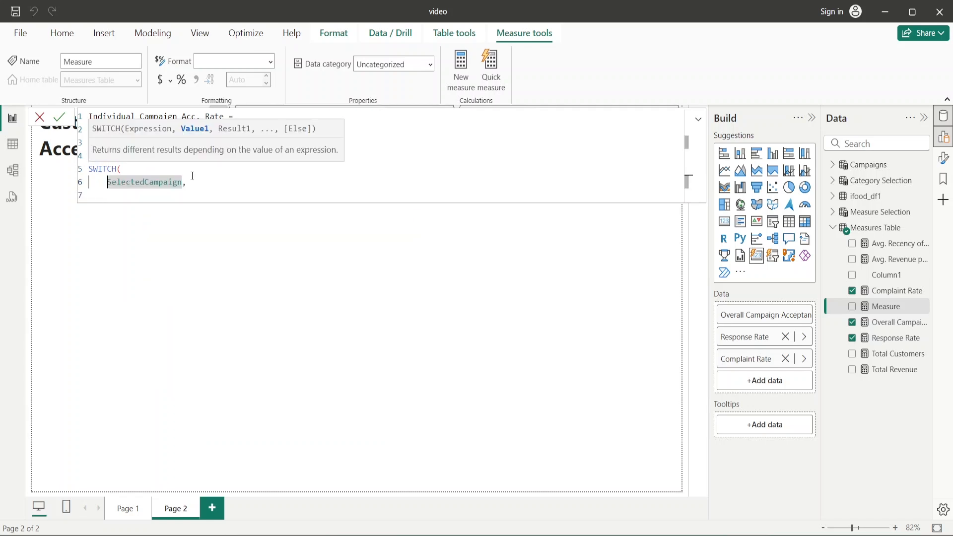
{"action": "type", "text": "'"}
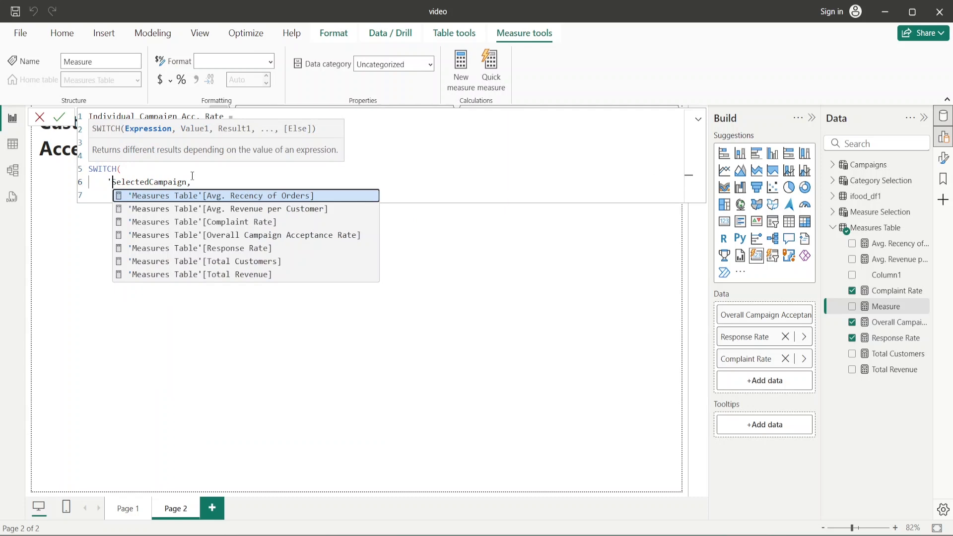
{"action": "key", "text": "BackSpace"}
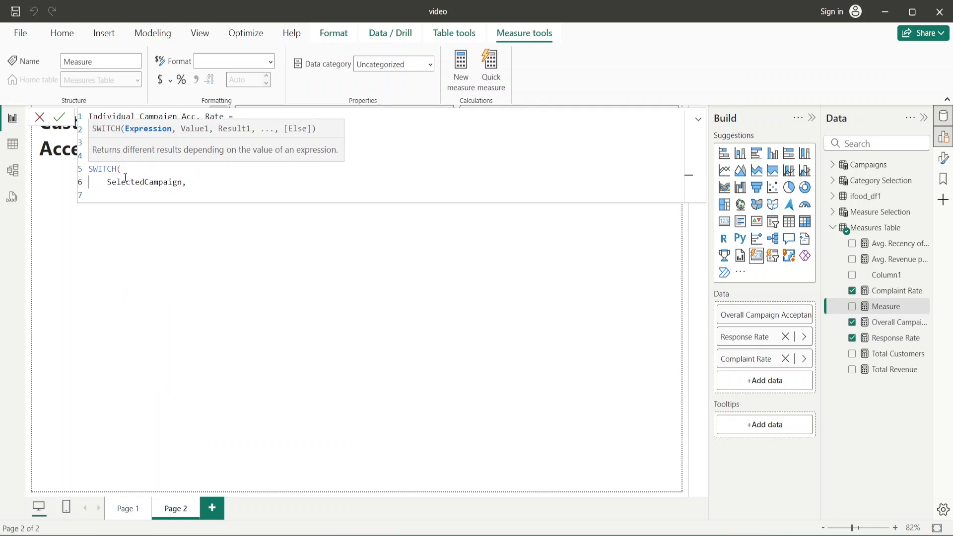
{"action": "left_click", "coordinate": [203, 187]}
{"action": "key", "text": "Return"}
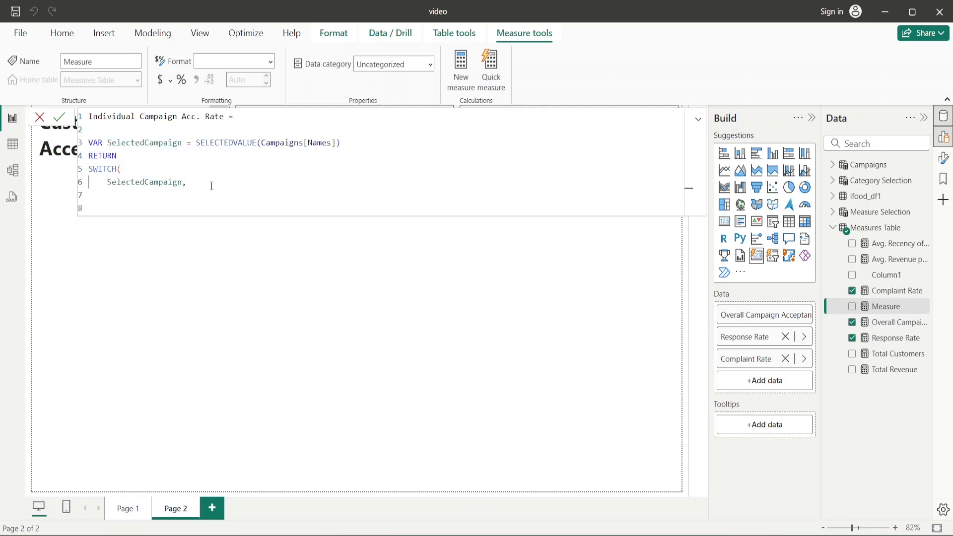
Add a "Cmp1" case to SWITCH with a DIVIDE whose numerator is SUM(ifood_df1[AcceptedCmp1])
{"action": "type", "text": "\"Cmp1\","}
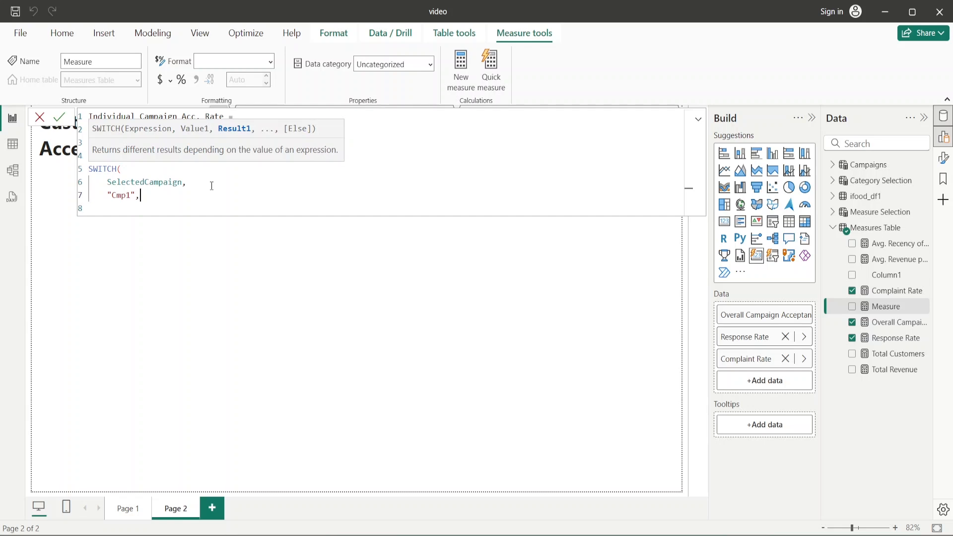
{"action": "type", "text": "DIVIDE("}
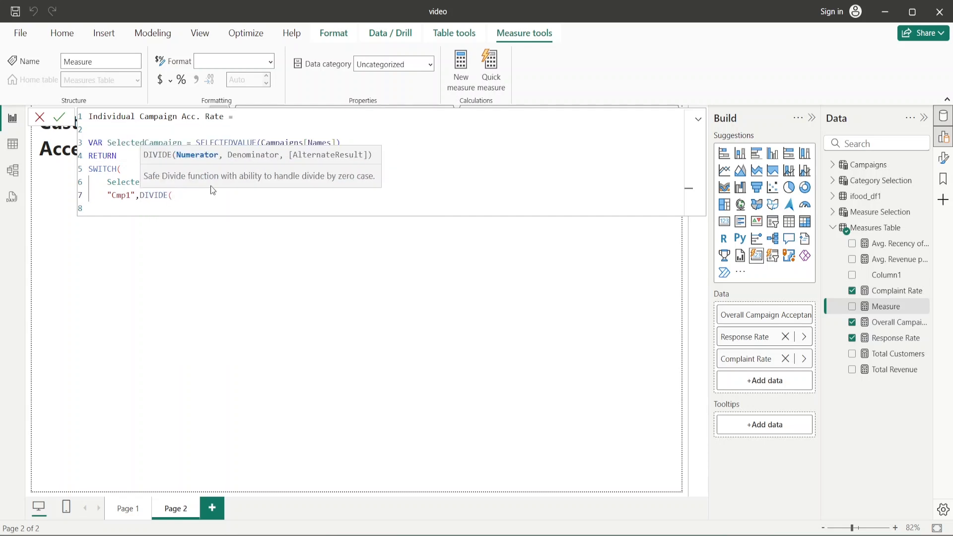
{"action": "type", "text": "SUM("}
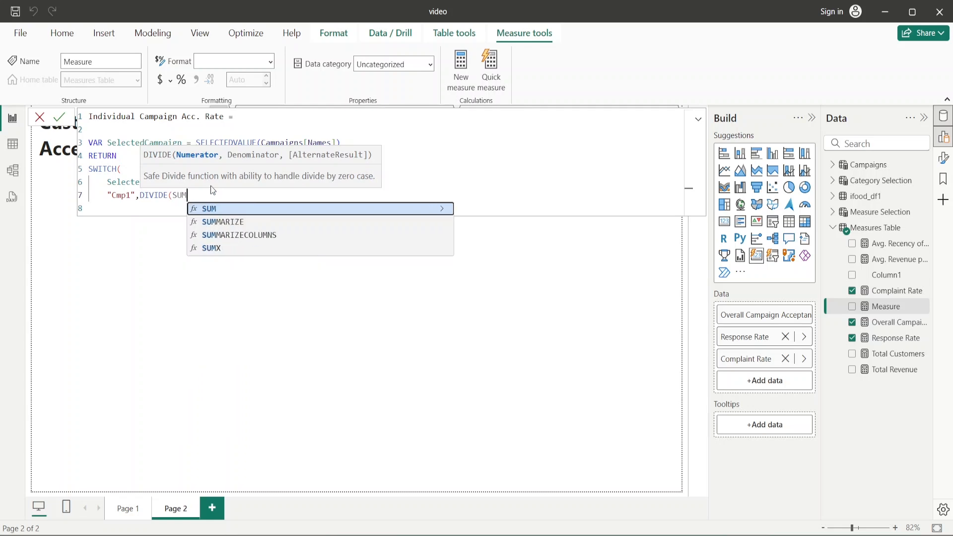
{"action": "key", "text": "Down"}
{"action": "key", "text": "Down"}
{"action": "key", "text": "Down"}
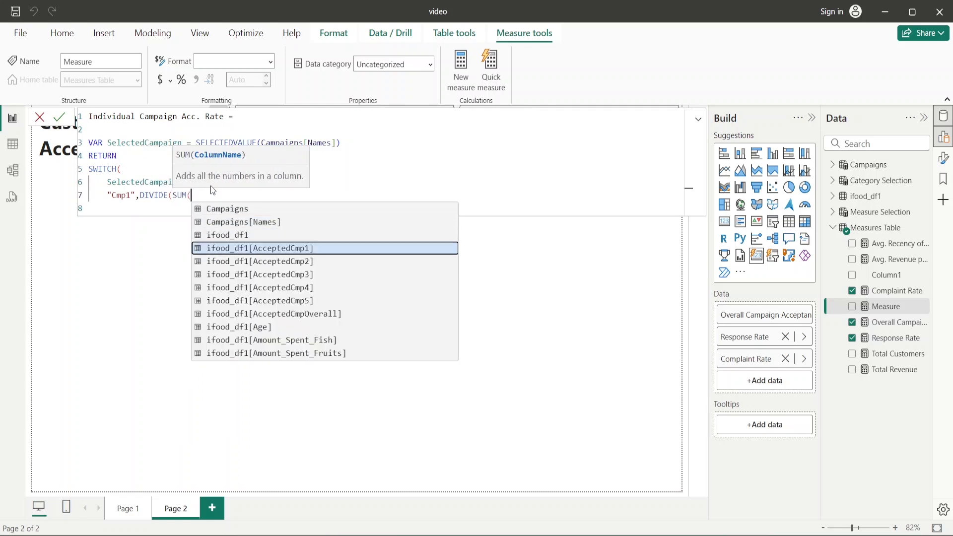
{"action": "type", "text": ")"}
{"action": "key", "text": "BackSpace"}
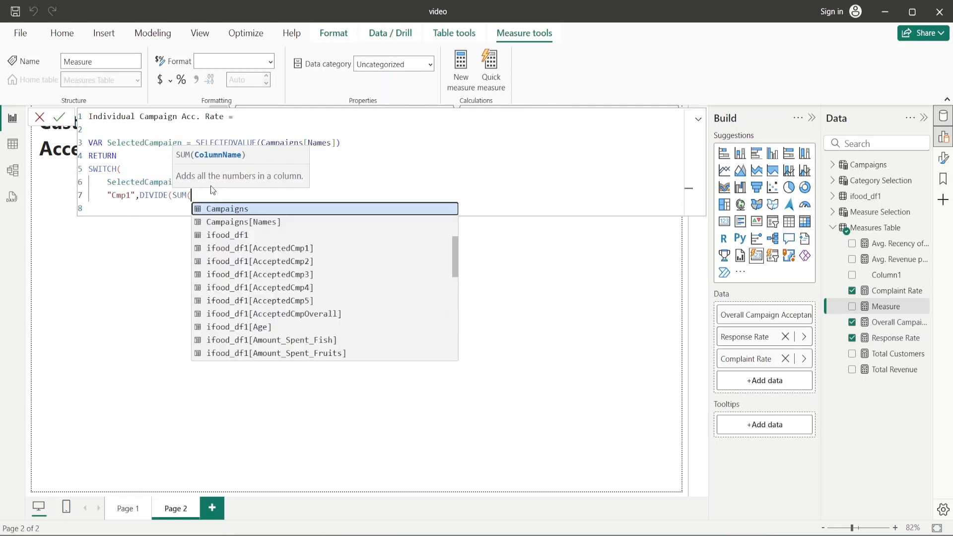
{"action": "key", "text": "Down"}
{"action": "key", "text": "Down"}
{"action": "key", "text": "Down"}
{"action": "key", "text": "Tab"}
{"action": "type", "text": "),"}
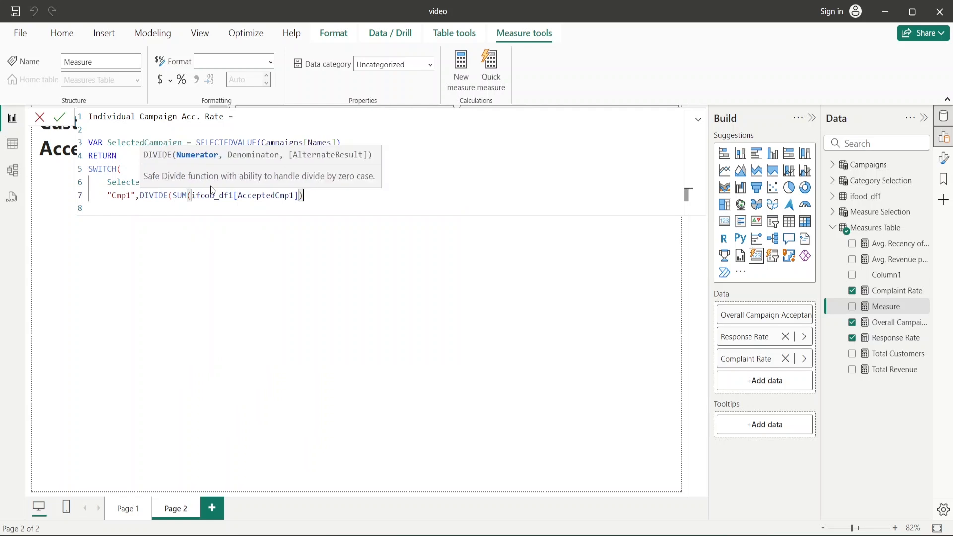
Use [Total Customers] as the DIVIDE denominator and close the "Cmp1" case with a comma
{"action": "type", "text": "tot"}
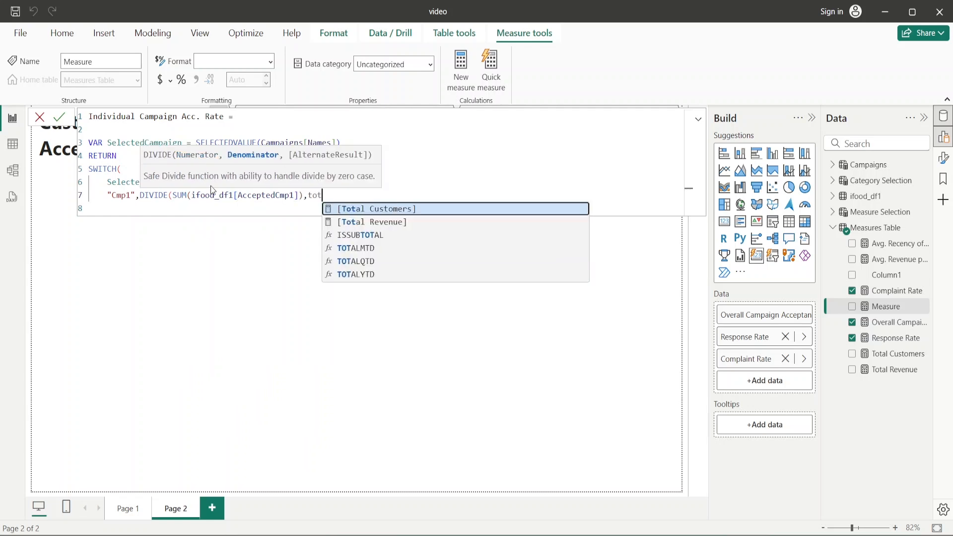
{"action": "key", "text": "Tab"}
{"action": "type", "text": ")"}
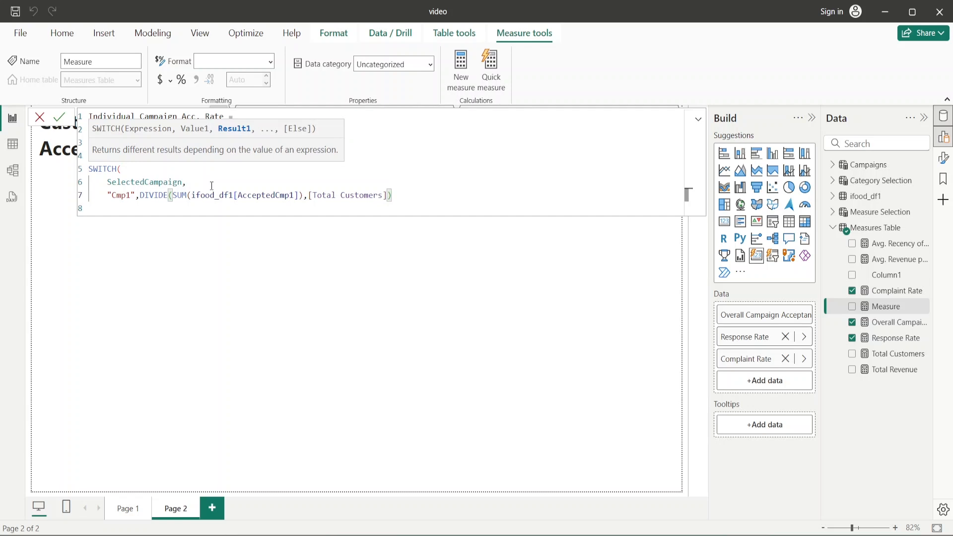
{"action": "type", "text": ","}
{"action": "key", "text": "Return"}
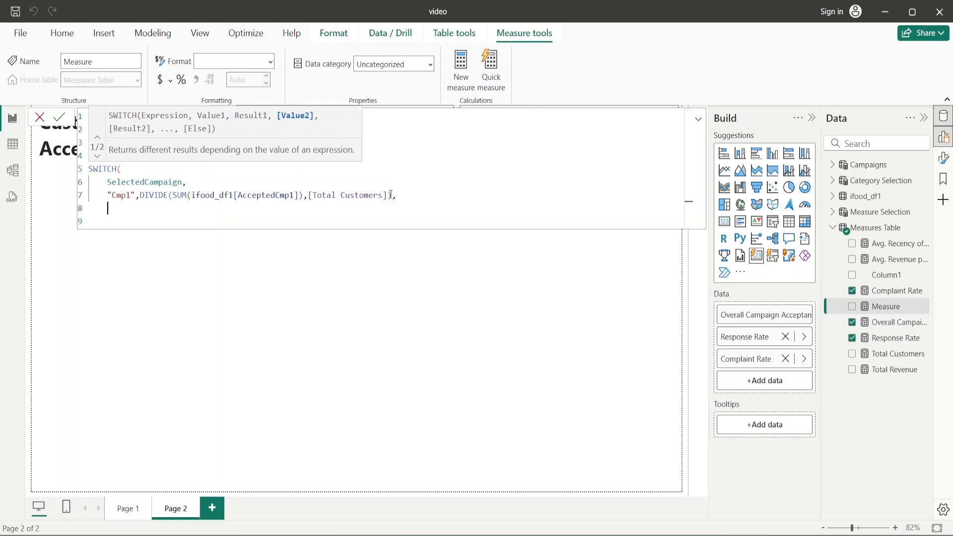
Duplicate the "Cmp1" case line four times on the lines beneath it
{"action": "left_click_drag", "start_coordinate": [396, 195], "coordinate": [109, 201]}
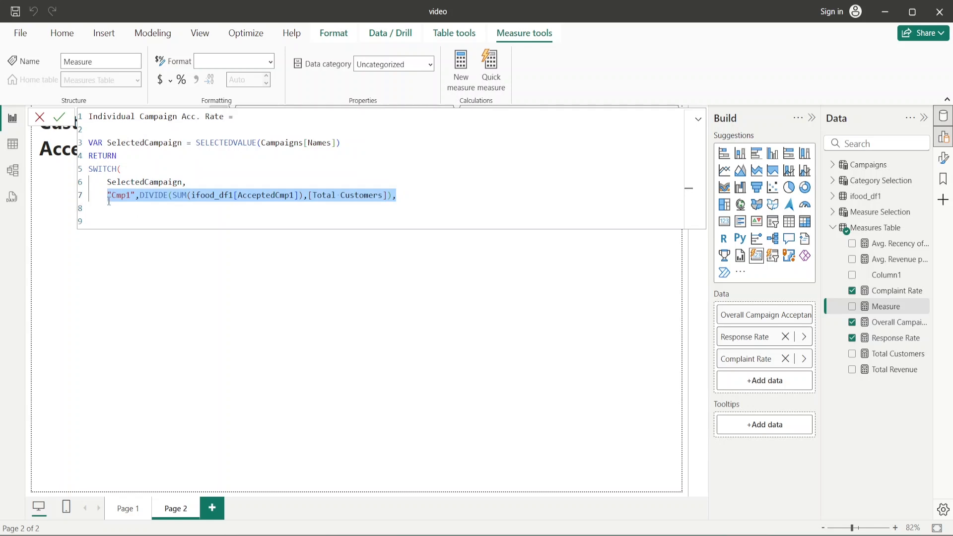
{"action": "key", "text": "ctrl+c"}
{"action": "key", "text": "Down"}
{"action": "key", "text": "ctrl+v"}
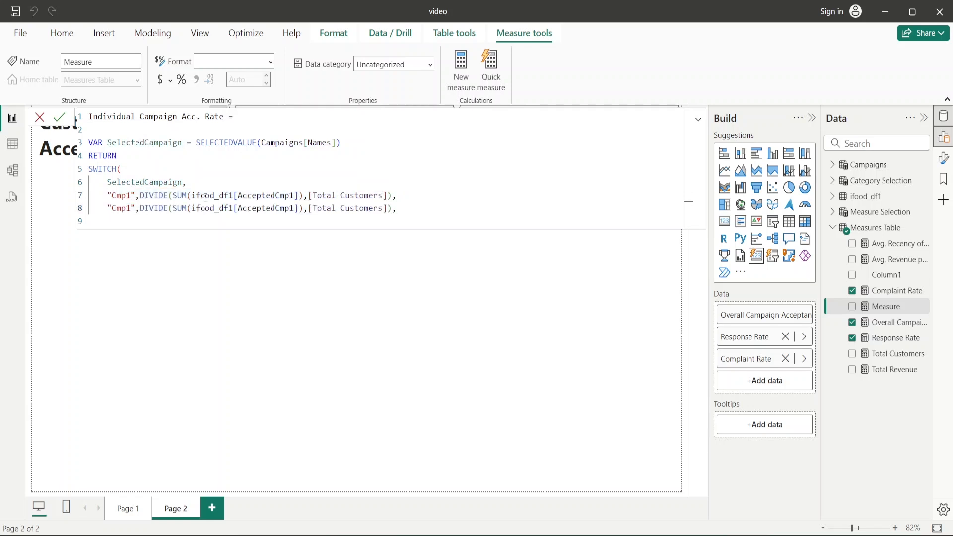
{"action": "key", "text": "Return"}
{"action": "key", "text": "ctrl+v"}
{"action": "key", "text": "Return"}
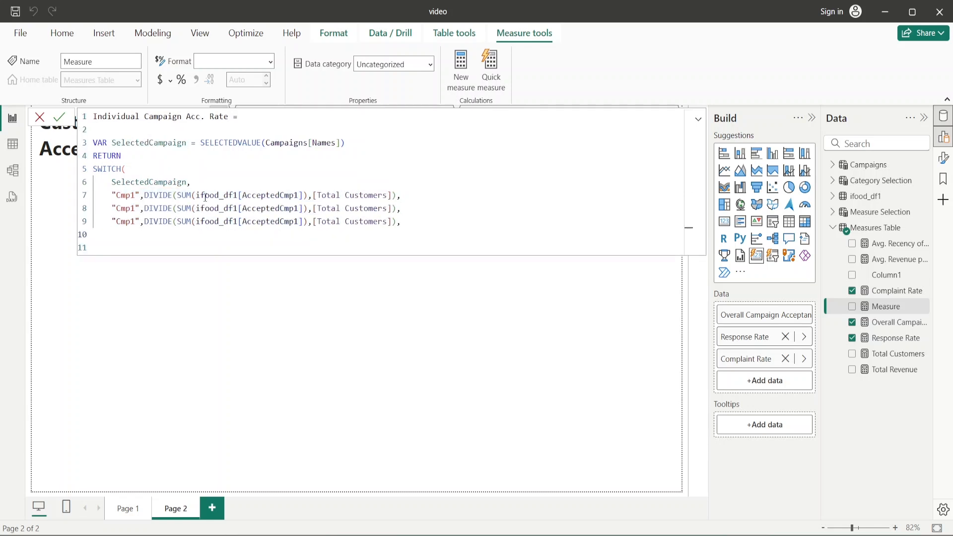
{"action": "key", "text": "ctrl+v"}
{"action": "key", "text": "Return"}
{"action": "key", "text": "ctrl+v"}
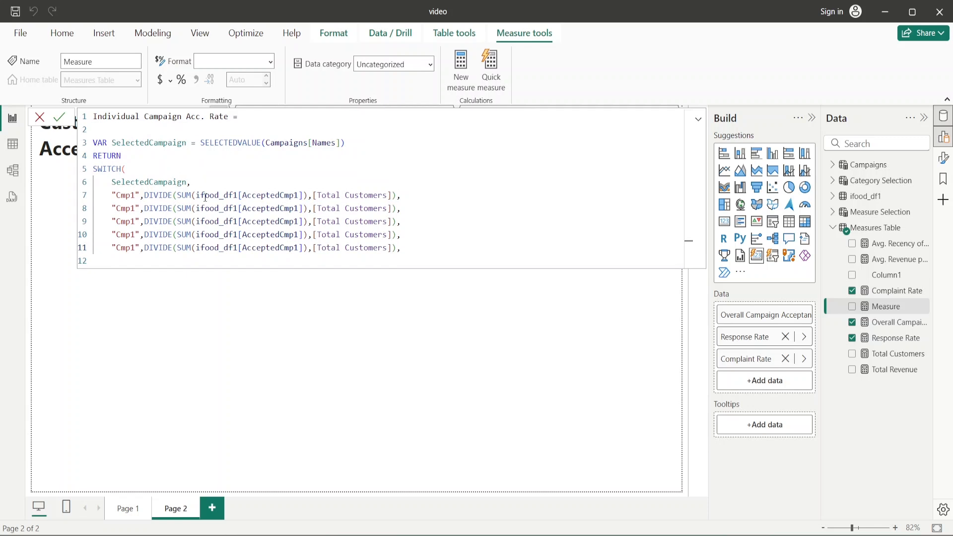
Change the labels of the four copied SWITCH cases to "Cmp2", "Cmp3", "Cmp4" and "Cmp5"
{"action": "left_click", "coordinate": [136, 208]}
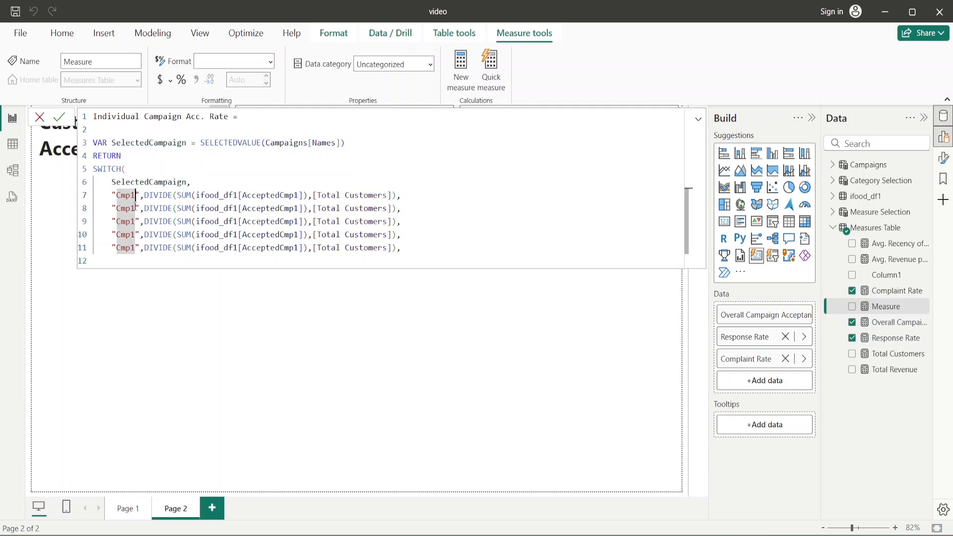
{"action": "key", "text": "BackSpace"}
{"action": "type", "text": "2"}
{"action": "key", "text": "Down"}
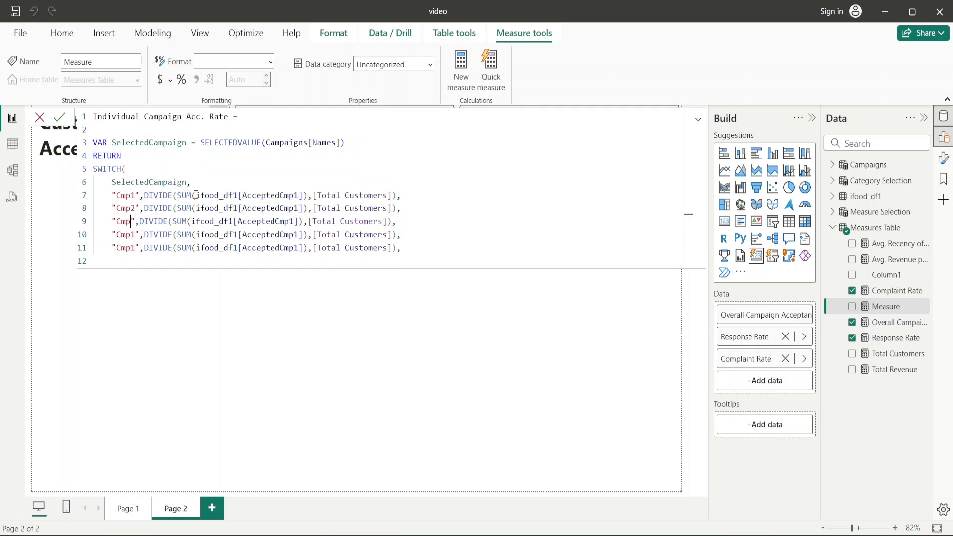
{"action": "key", "text": "BackSpace"}
{"action": "type", "text": "3"}
{"action": "key", "text": "Down"}
{"action": "key", "text": "BackSpace"}
{"action": "type", "text": "4"}
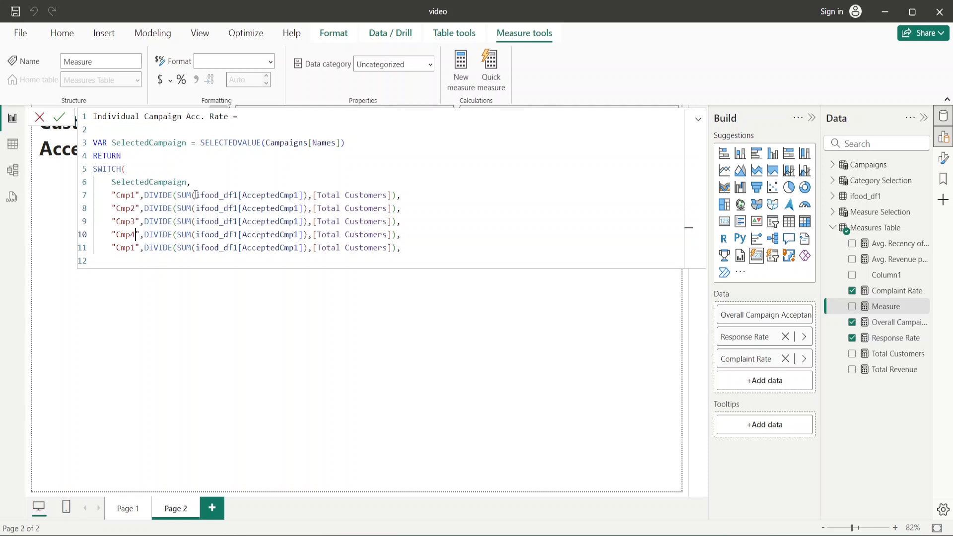
{"action": "key", "text": "Down"}
{"action": "key", "text": "BackSpace"}
{"action": "type", "text": "5"}
Change the summed columns in the four copied cases to AcceptedCmp2, AcceptedCmp3, AcceptedCmp4 and AcceptedCmp5
{"action": "left_click", "coordinate": [300, 208]}
{"action": "key", "text": "BackSpace"}
{"action": "type", "text": "2"}
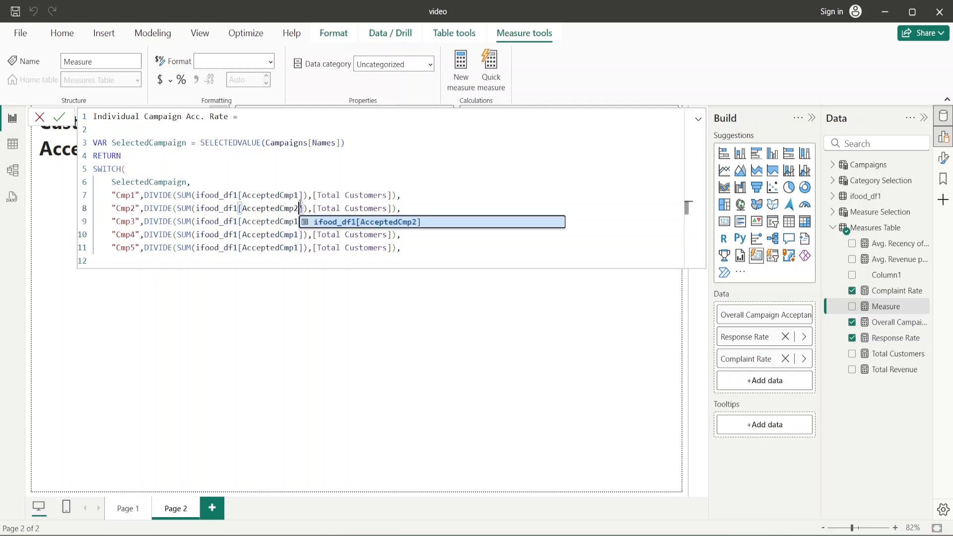
{"action": "key", "text": "Down"}
{"action": "key", "text": "BackSpace"}
{"action": "type", "text": "3"}
{"action": "key", "text": "Down"}
{"action": "key", "text": "BackSpace"}
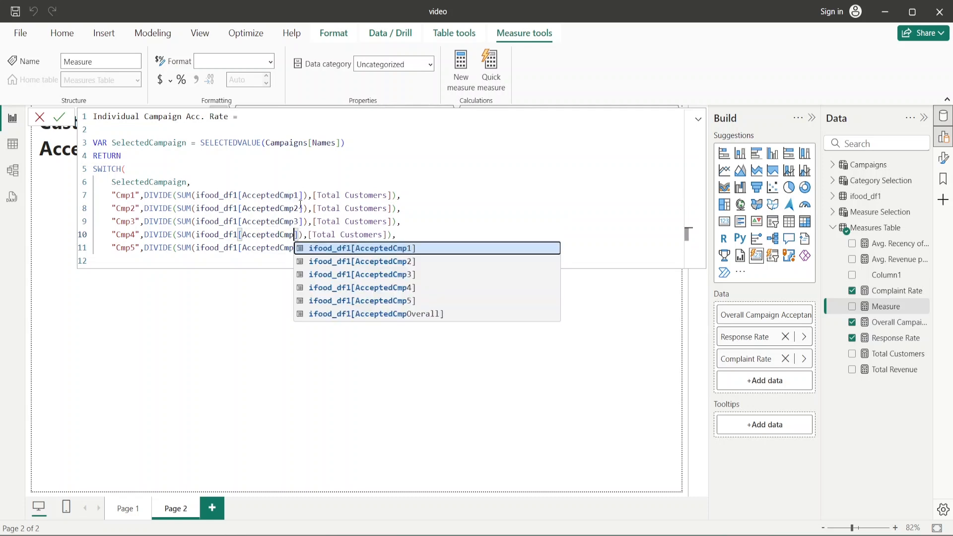
{"action": "type", "text": "4"}
{"action": "key", "text": "Down"}
{"action": "key", "text": "BackSpace"}
{"action": "type", "text": "5"}
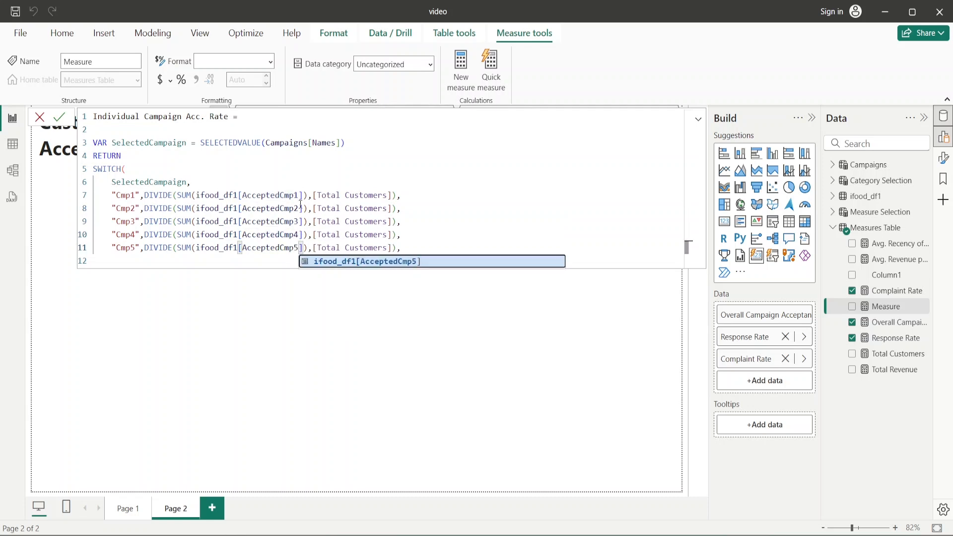
Add BLANK() as the SWITCH default result after the "Cmp5" case and close the function
{"action": "left_click", "coordinate": [426, 251]}
{"action": "key", "text": "Return"}
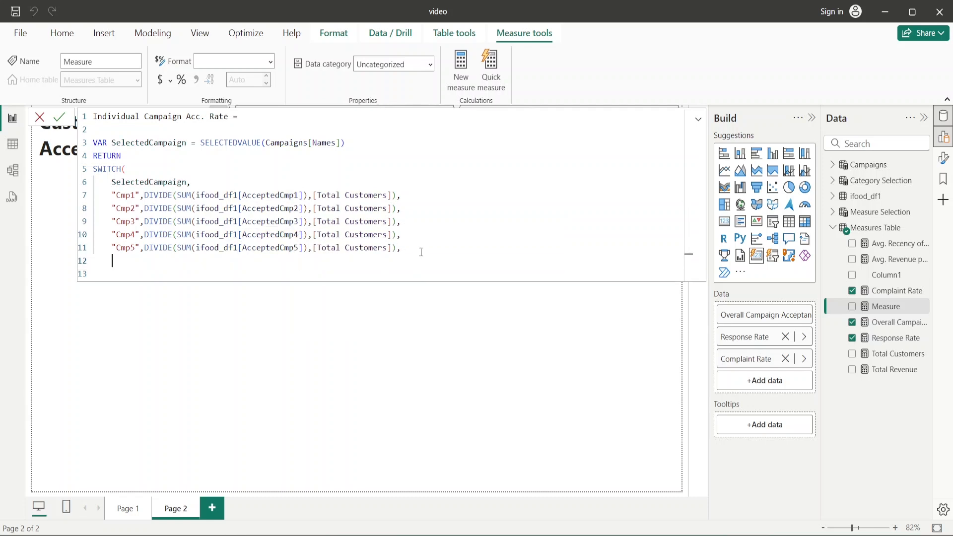
{"action": "type", "text": "bl"}
{"action": "key", "text": "Tab"}
{"action": "type", "text": ")"}
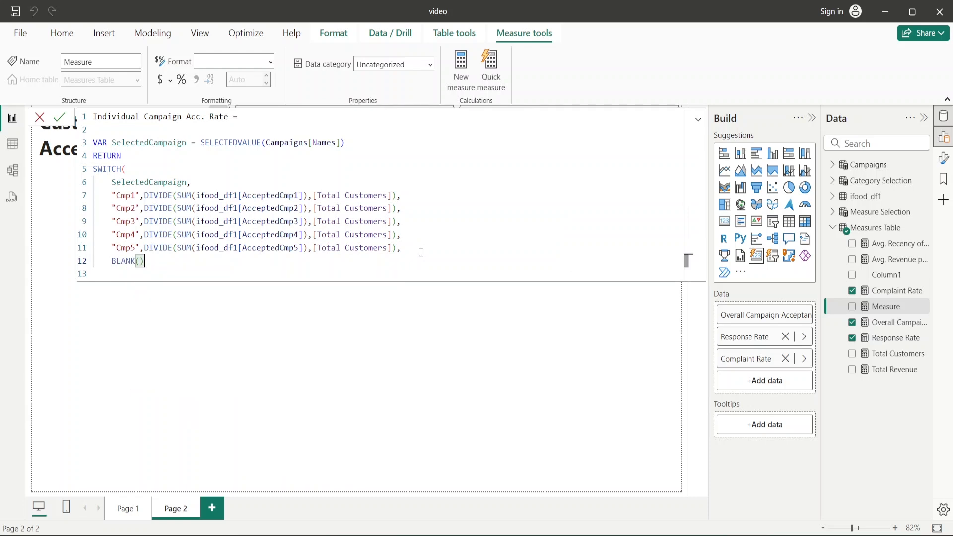
{"action": "key", "text": "Return"}
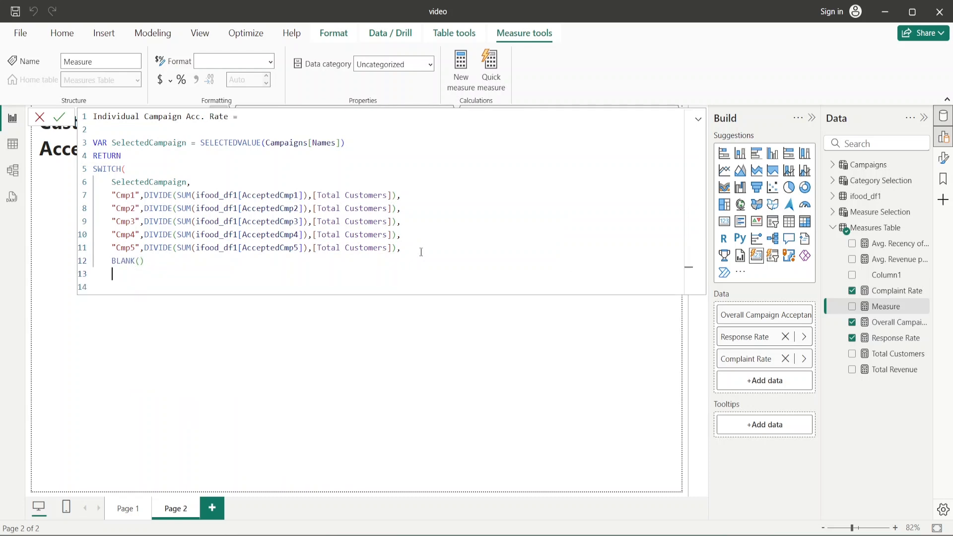
{"action": "type", "text": ")"}
Commit the Individual Campaign Acc. Rate measure and deselect the card visual on the report page
{"action": "left_click_drag", "start_coordinate": [112, 142], "coordinate": [188, 140]}
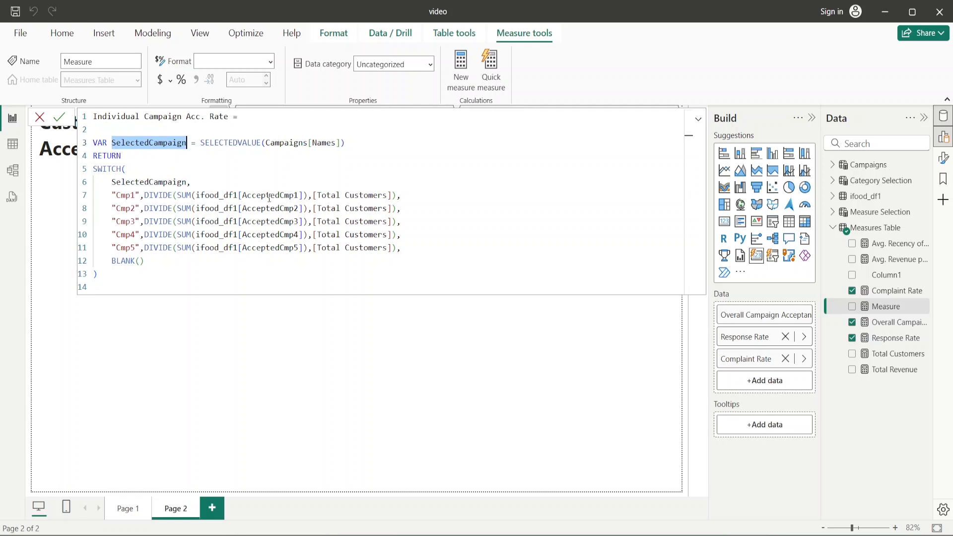
{"action": "left_click", "coordinate": [348, 315]}
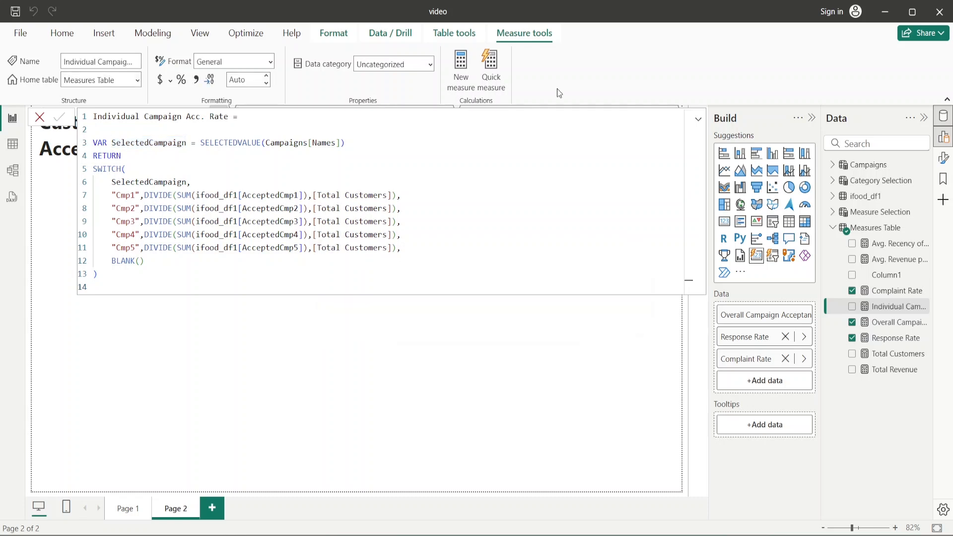
{"action": "left_click", "coordinate": [697, 120]}
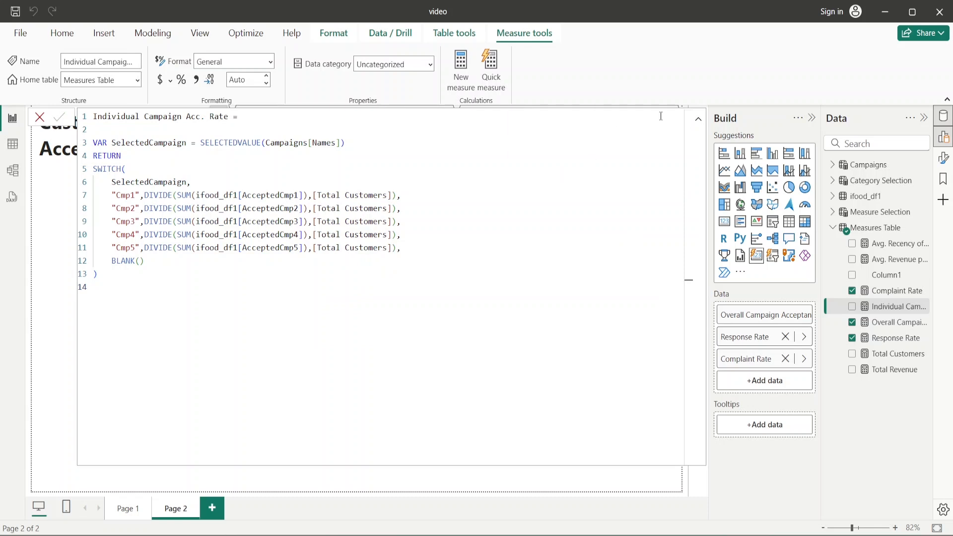
{"action": "left_click", "coordinate": [698, 119]}
{"action": "left_click", "coordinate": [209, 304]}
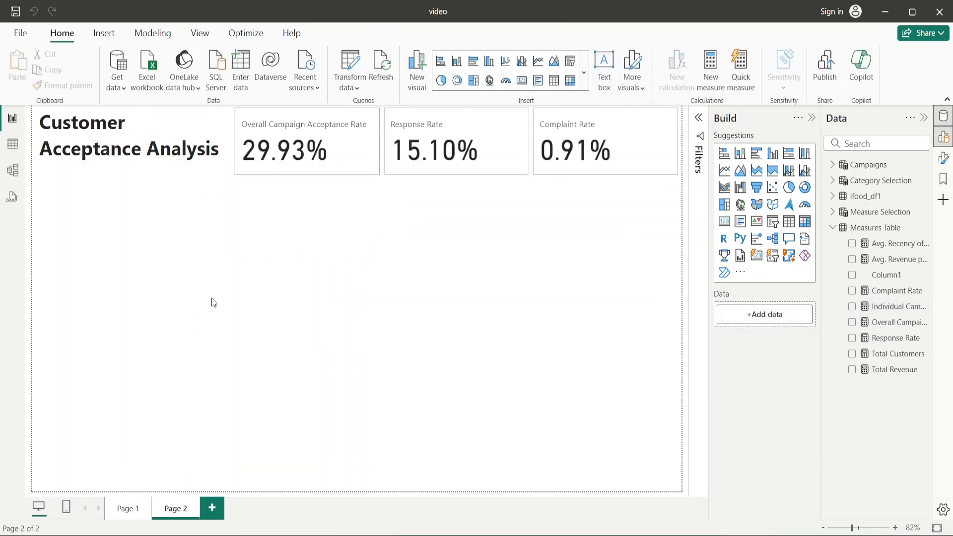
Add an empty stacked column chart, place it centrally beneath the rate cards and enlarge it to most of the remaining page height
{"action": "left_click", "coordinate": [739, 154]}
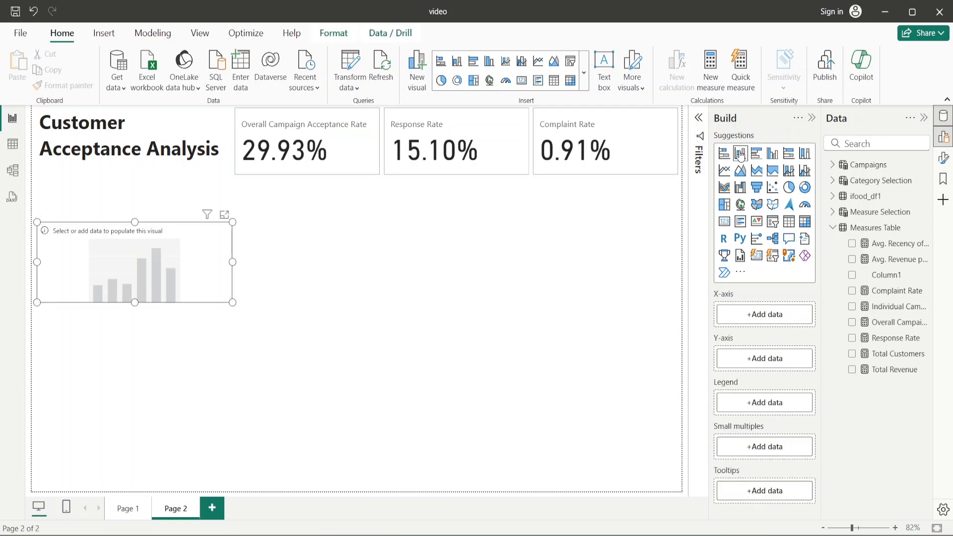
{"action": "left_click", "coordinate": [774, 157]}
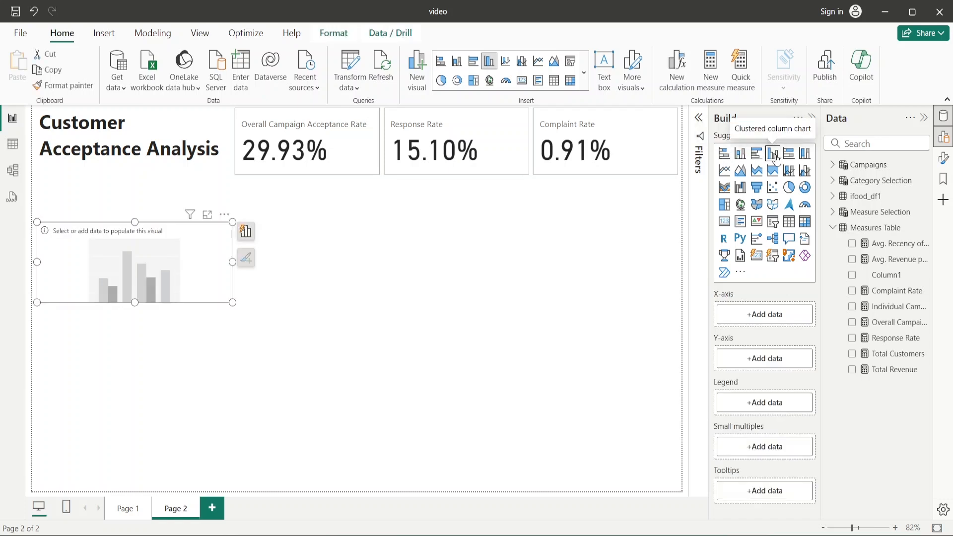
{"action": "left_click", "coordinate": [740, 153]}
{"action": "left_click_drag", "start_coordinate": [213, 236], "coordinate": [390, 211]}
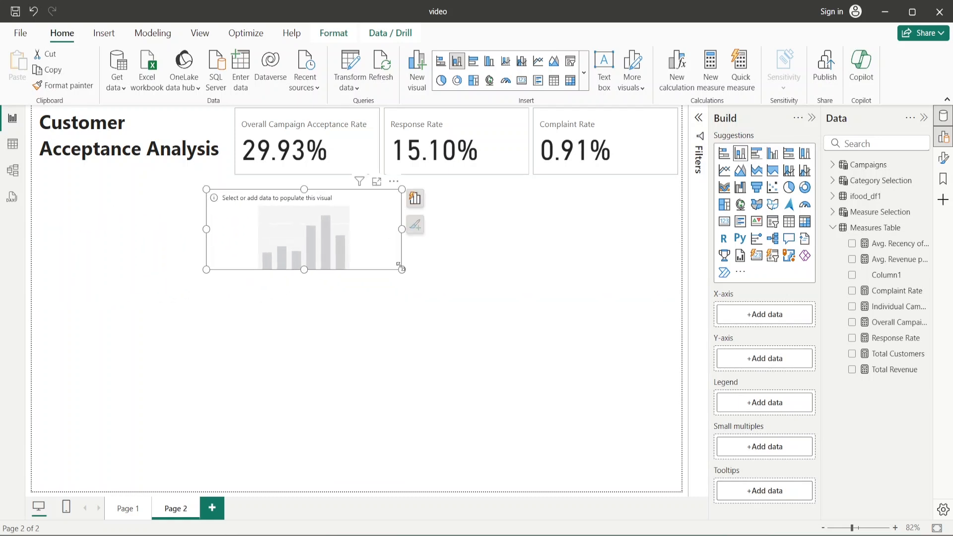
{"action": "left_click_drag", "start_coordinate": [407, 274], "coordinate": [445, 442]}
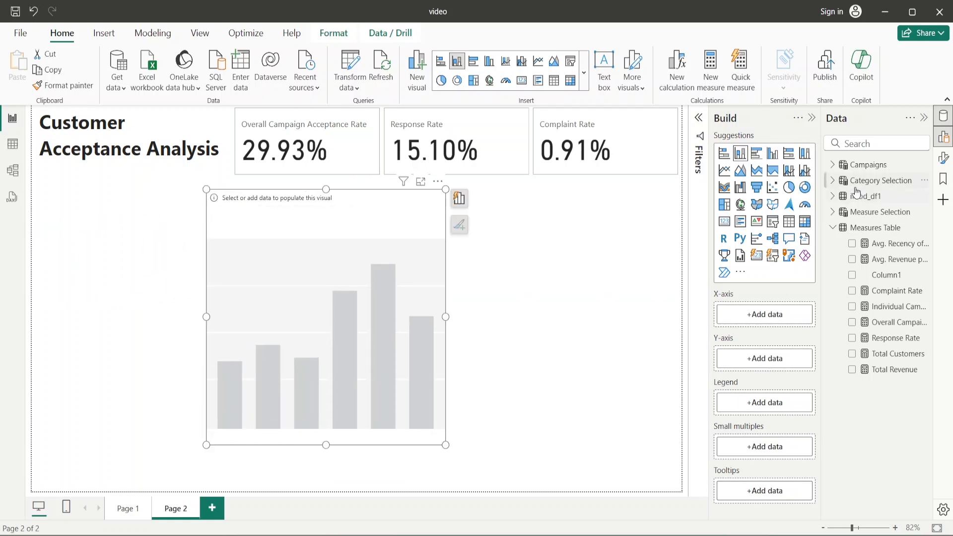
Plot Individual Campaign Acc. Rate on the Y-axis by campaign Names on the X-axis and enlarge the column chart
{"action": "left_click", "coordinate": [833, 165]}
{"action": "left_click_drag", "start_coordinate": [859, 179], "coordinate": [755, 324]}
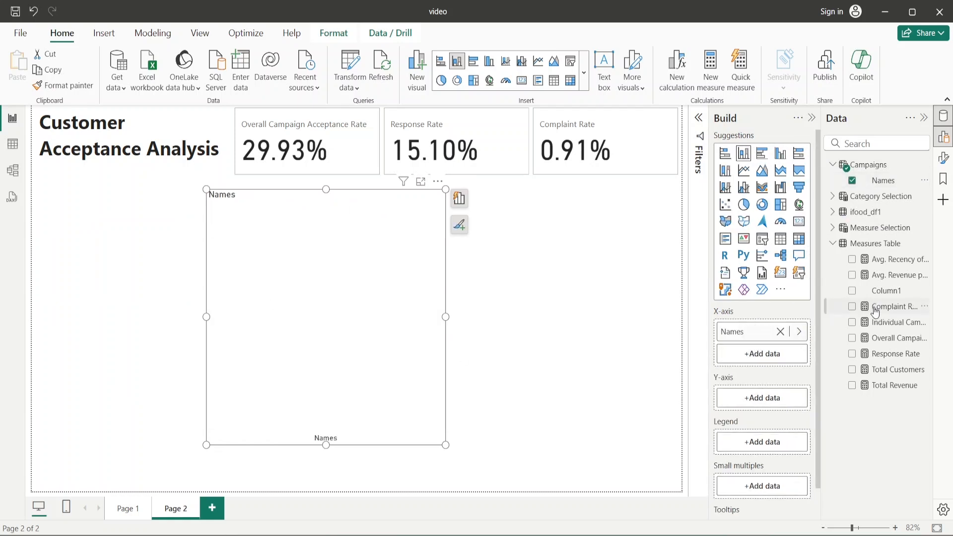
{"action": "left_click_drag", "start_coordinate": [869, 331], "coordinate": [767, 396]}
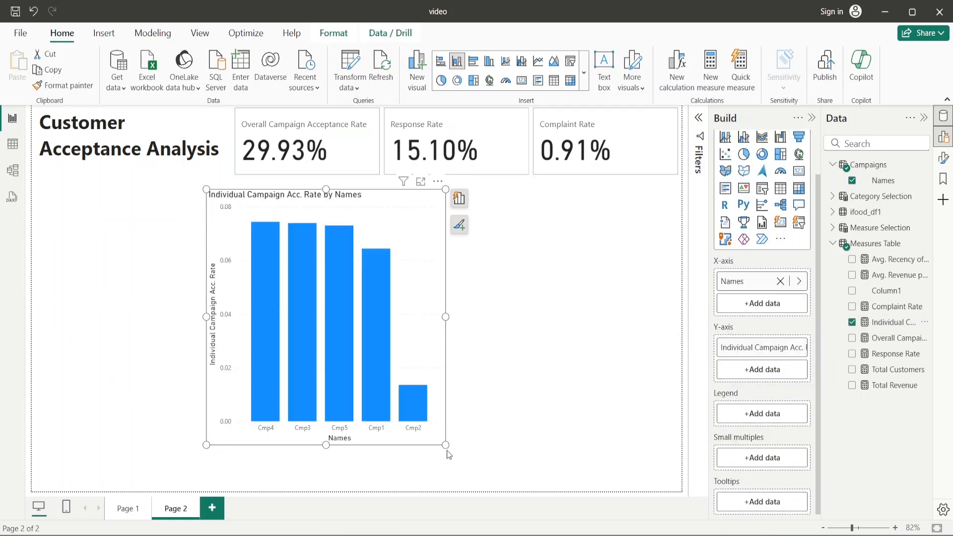
{"action": "left_click_drag", "start_coordinate": [446, 444], "coordinate": [517, 463]}
Format the Individual Campaign Acc. Rate measure as Percentage and deselect the chart
{"action": "left_click", "coordinate": [888, 322]}
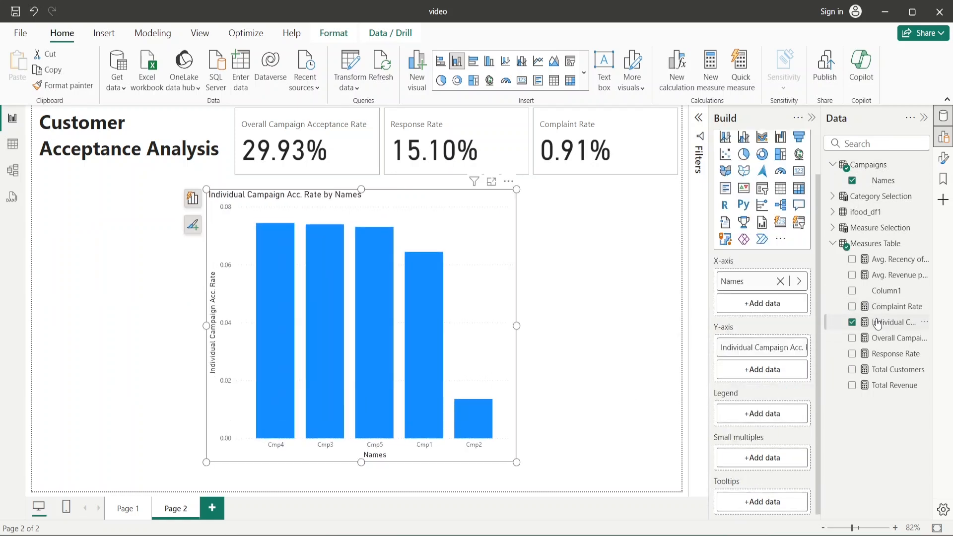
{"action": "left_click", "coordinate": [261, 63]}
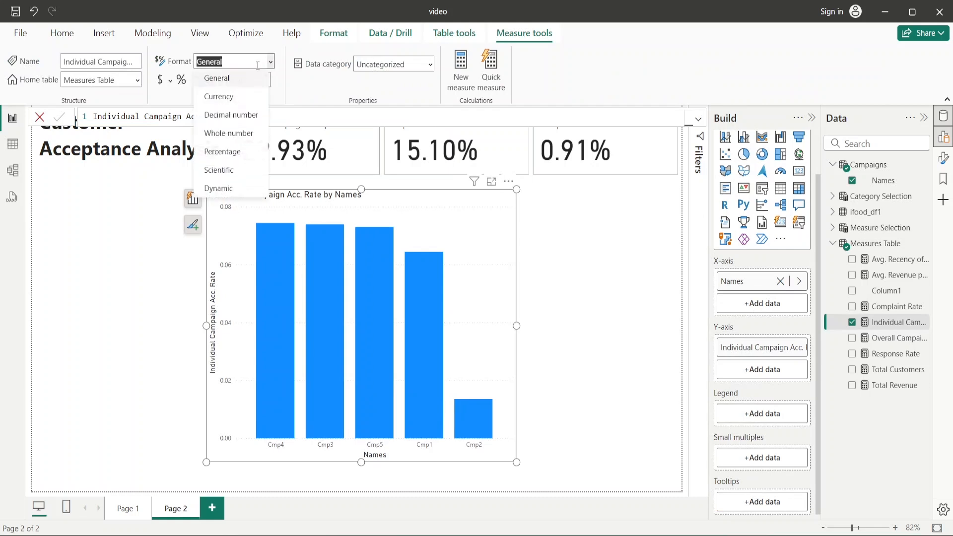
{"action": "left_click", "coordinate": [224, 153]}
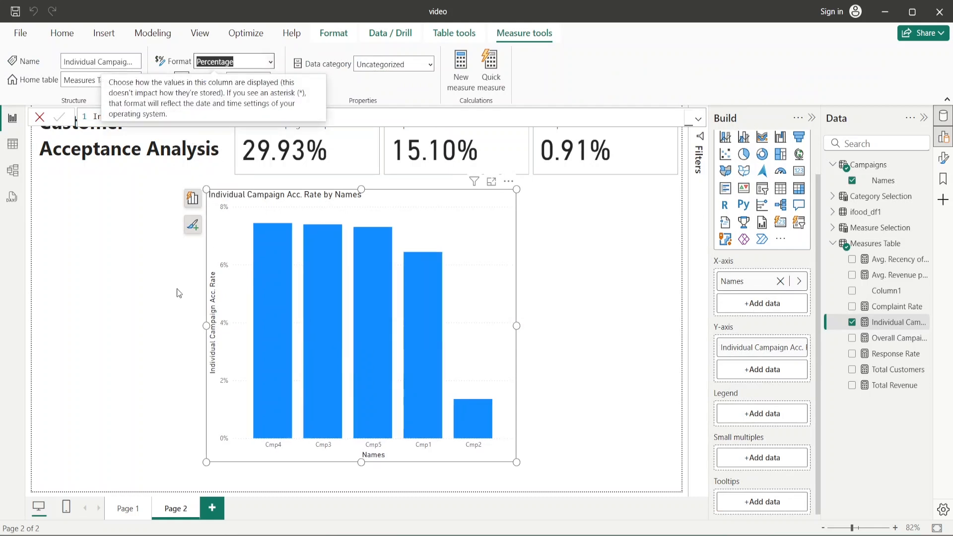
{"action": "left_click", "coordinate": [162, 296]}
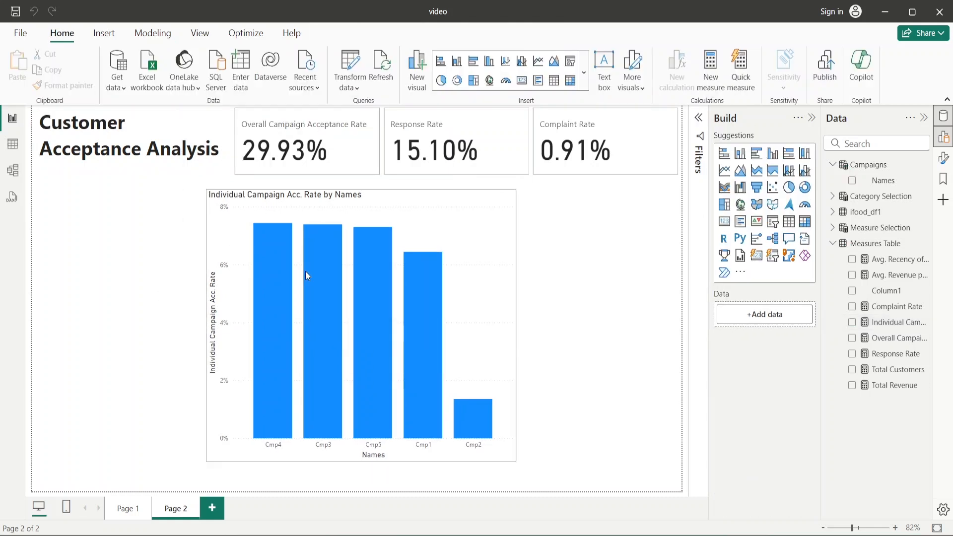
Move the column chart up close beneath the rate cards and sort its axis by Names in ascending order
{"action": "left_click", "coordinate": [425, 234]}
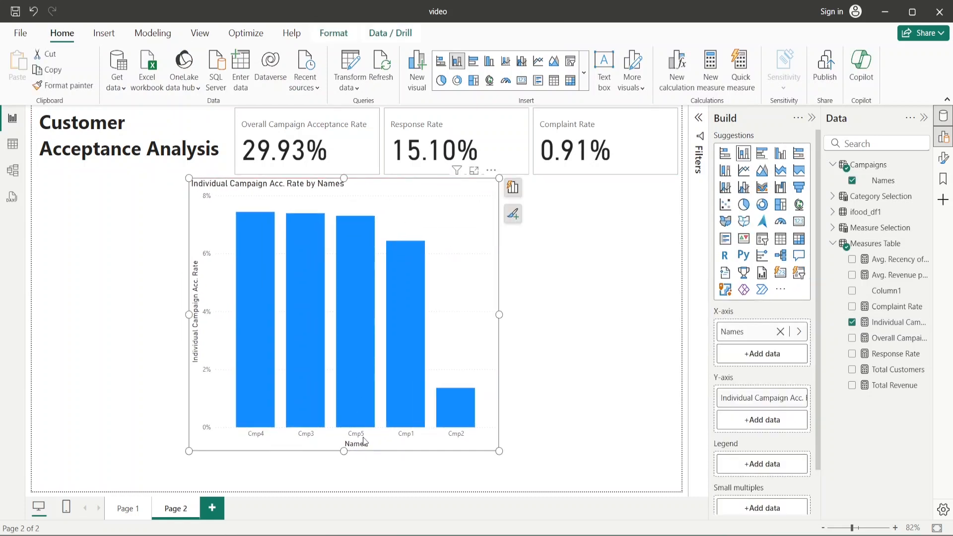
{"action": "left_click", "coordinate": [491, 170]}
{"action": "mouse_move", "coordinate": [520, 271]}
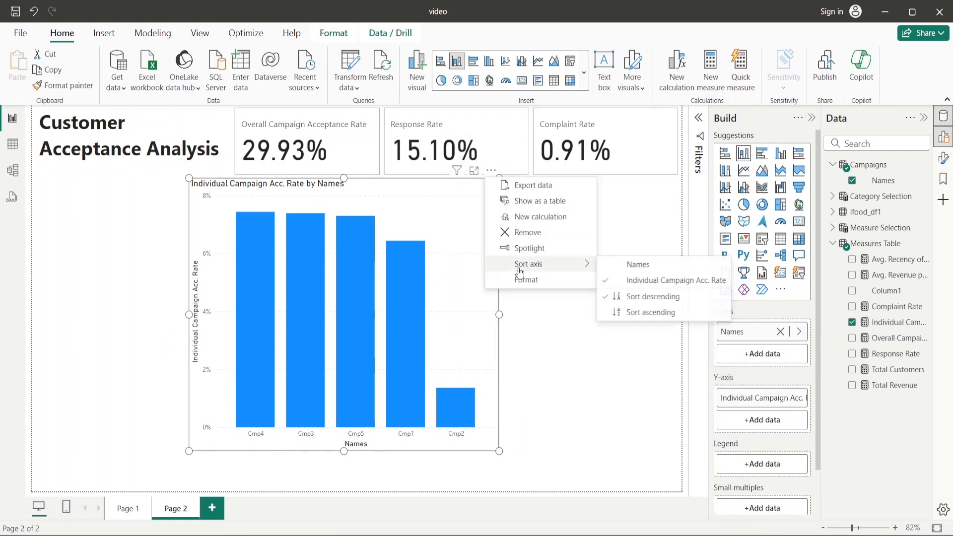
{"action": "left_click", "coordinate": [624, 267]}
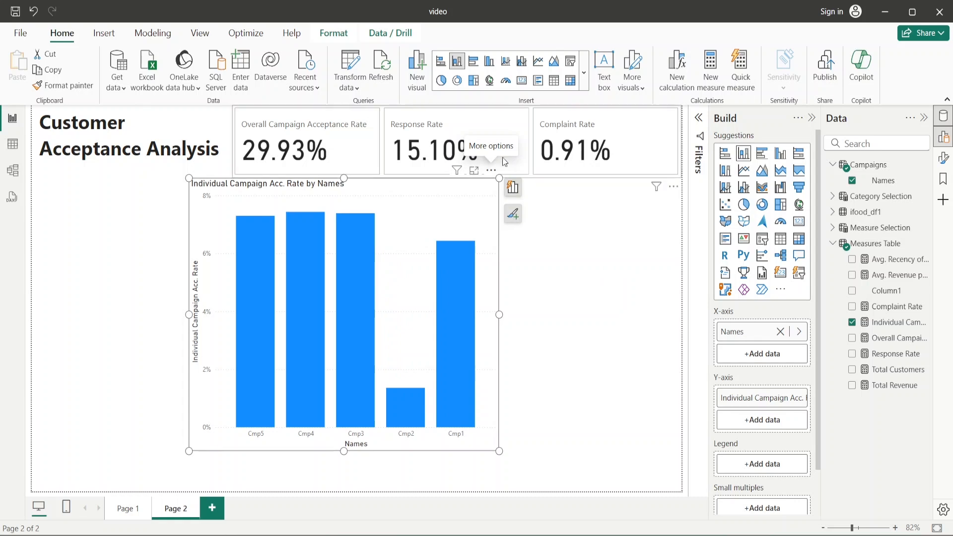
{"action": "left_click", "coordinate": [491, 170]}
{"action": "mouse_move", "coordinate": [535, 263]}
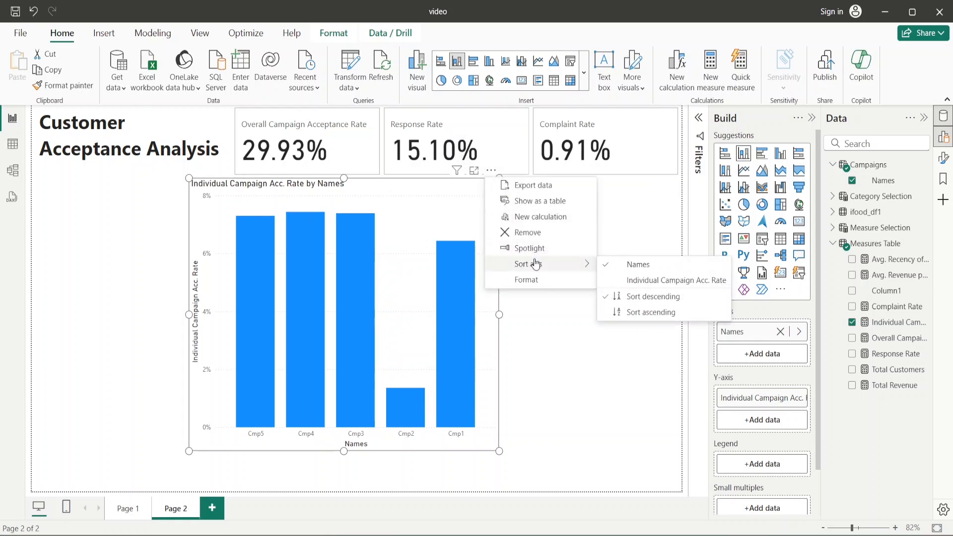
{"action": "left_click", "coordinate": [640, 312]}
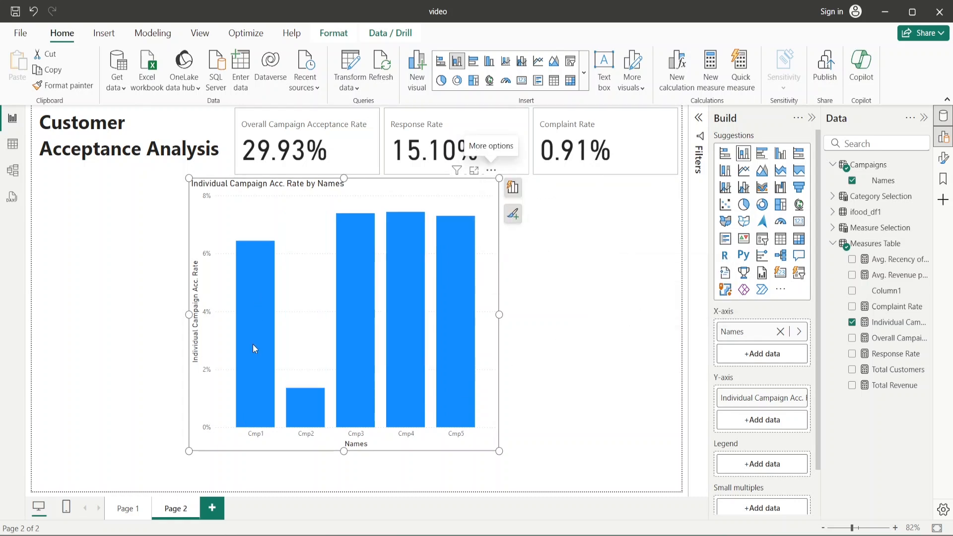
{"action": "mouse_move", "coordinate": [296, 412]}
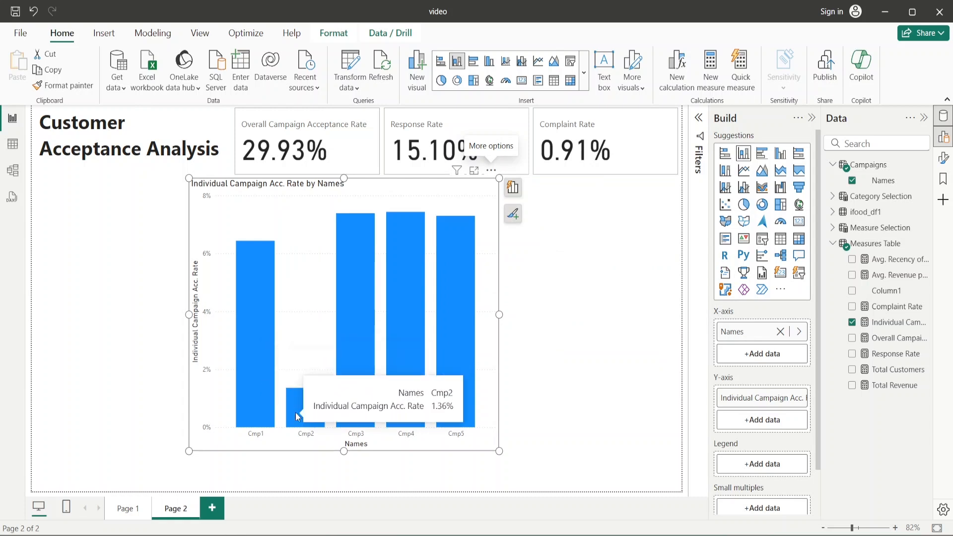
{"action": "mouse_move", "coordinate": [398, 285]}
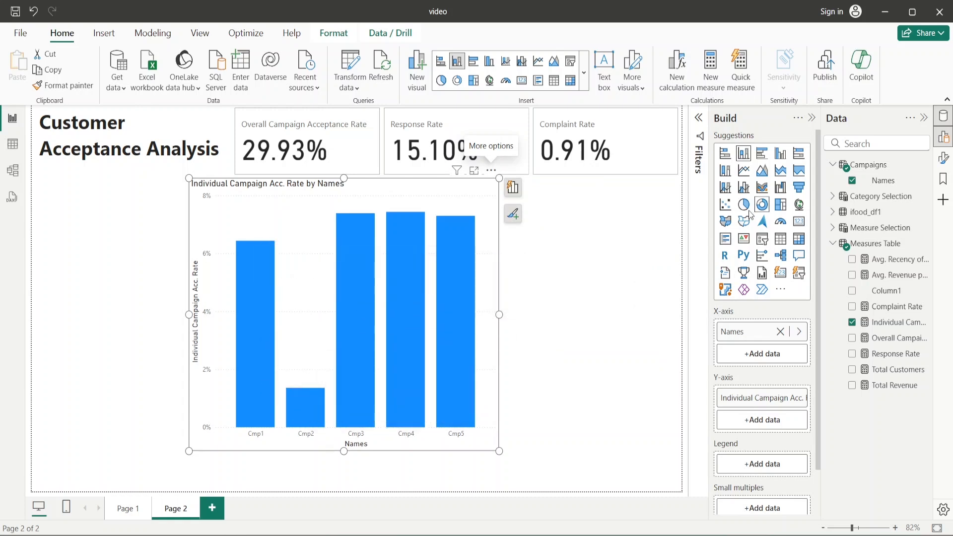
Add a slicer on the Campaigns Names field, place it beside the chart under the page title, and make it taller
{"action": "left_click", "coordinate": [74, 225]}
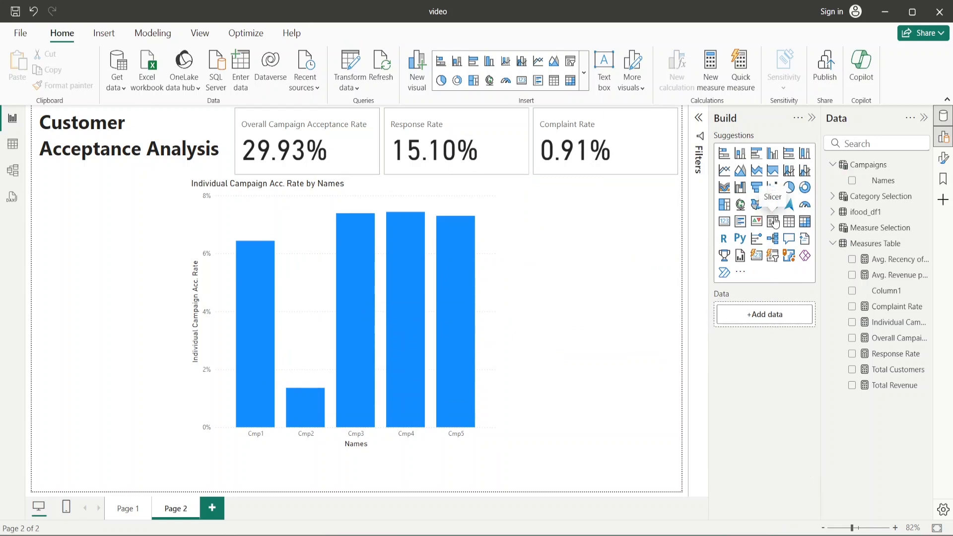
{"action": "left_click", "coordinate": [773, 222]}
{"action": "left_click_drag", "start_coordinate": [188, 178], "coordinate": [162, 213]}
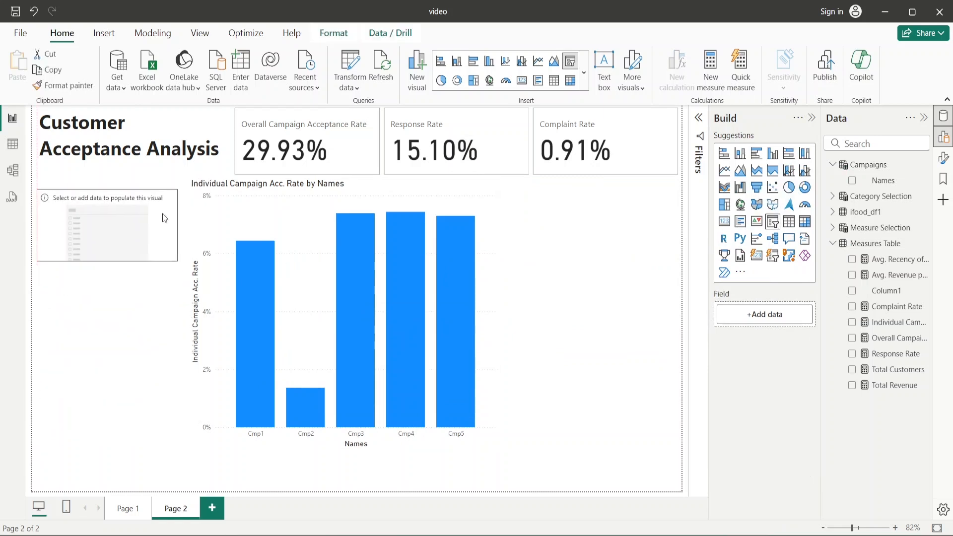
{"action": "left_click", "coordinate": [852, 180]}
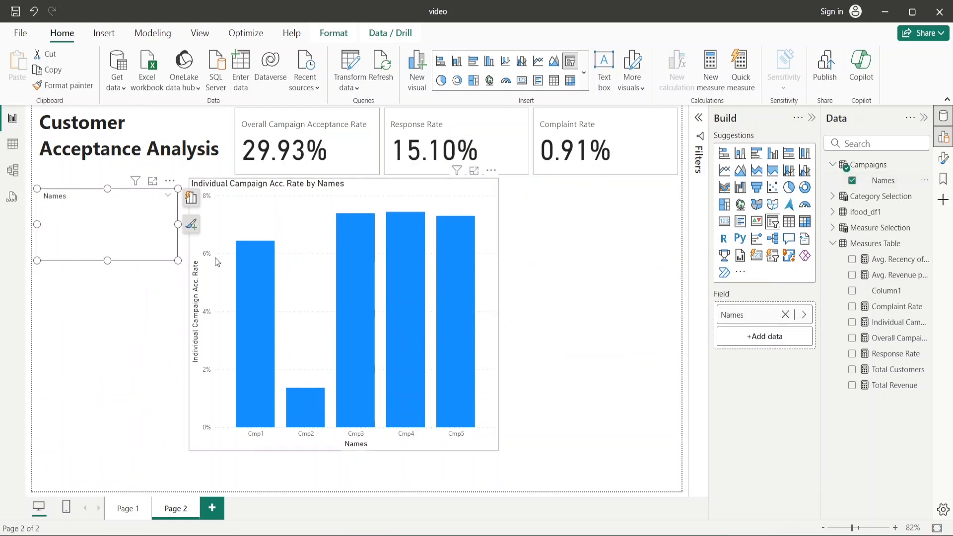
{"action": "left_click_drag", "start_coordinate": [177, 260], "coordinate": [177, 303]}
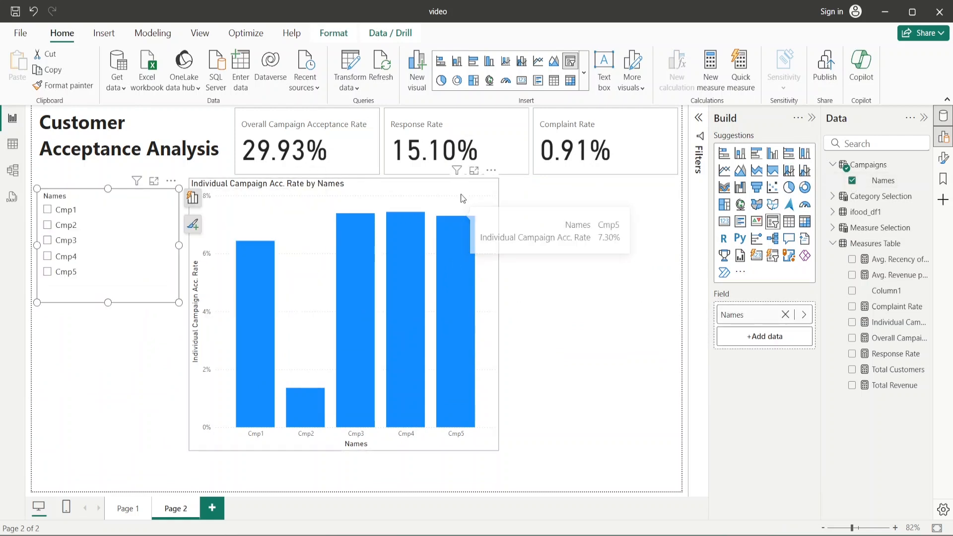
Test the slicer by filtering the chart to each campaign in turn, from Cmp1 through Cmp5
{"action": "left_click", "coordinate": [48, 211]}
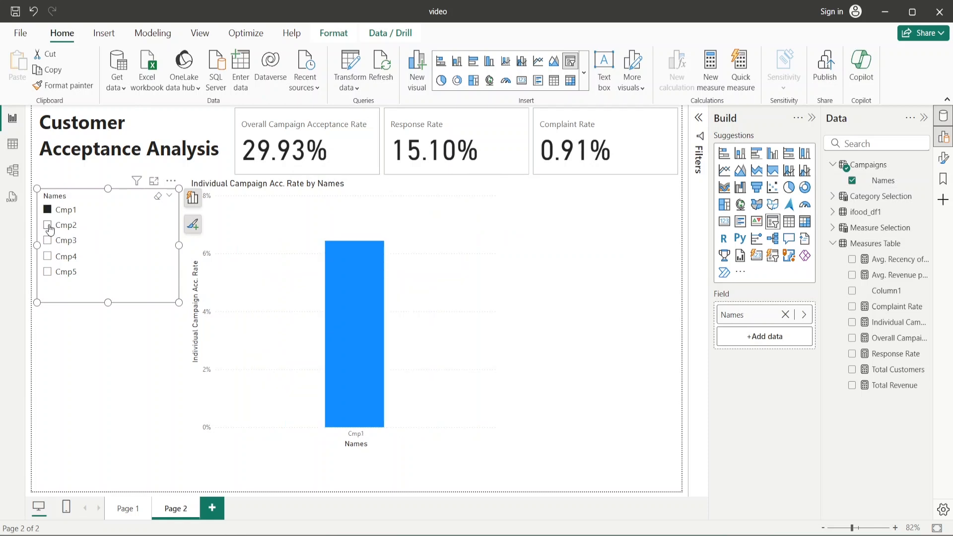
{"action": "left_click", "coordinate": [48, 226]}
{"action": "left_click", "coordinate": [48, 241]}
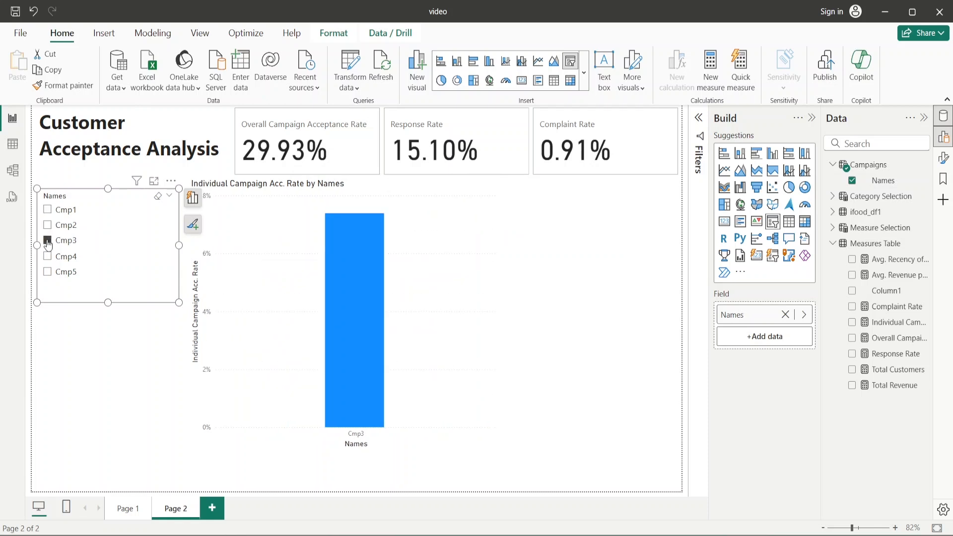
{"action": "left_click", "coordinate": [48, 256]}
{"action": "left_click", "coordinate": [48, 274]}
Change the Names slicer to the Dropdown style and shrink it to a compact box under the page title
{"action": "left_click_drag", "start_coordinate": [179, 298], "coordinate": [163, 281]}
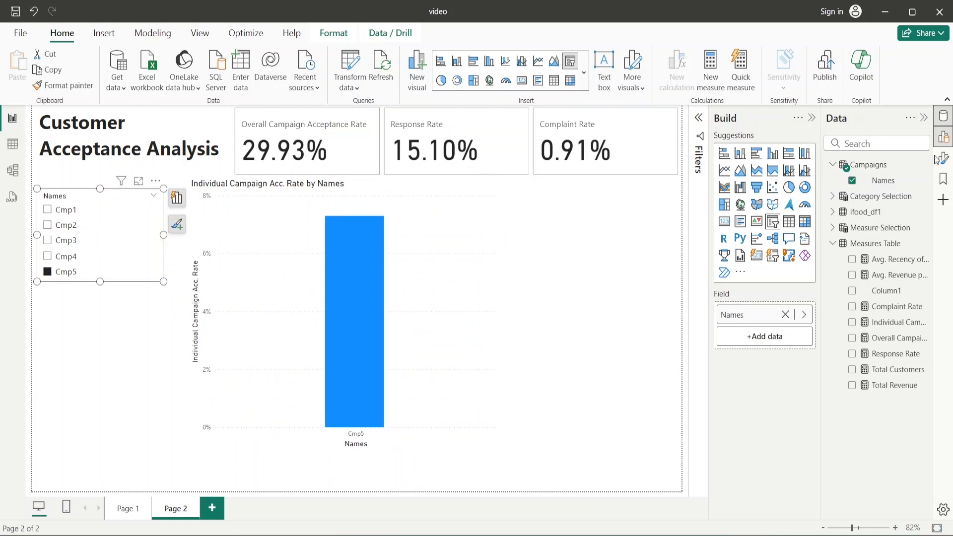
{"action": "left_click", "coordinate": [942, 158]}
{"action": "left_click", "coordinate": [606, 254]}
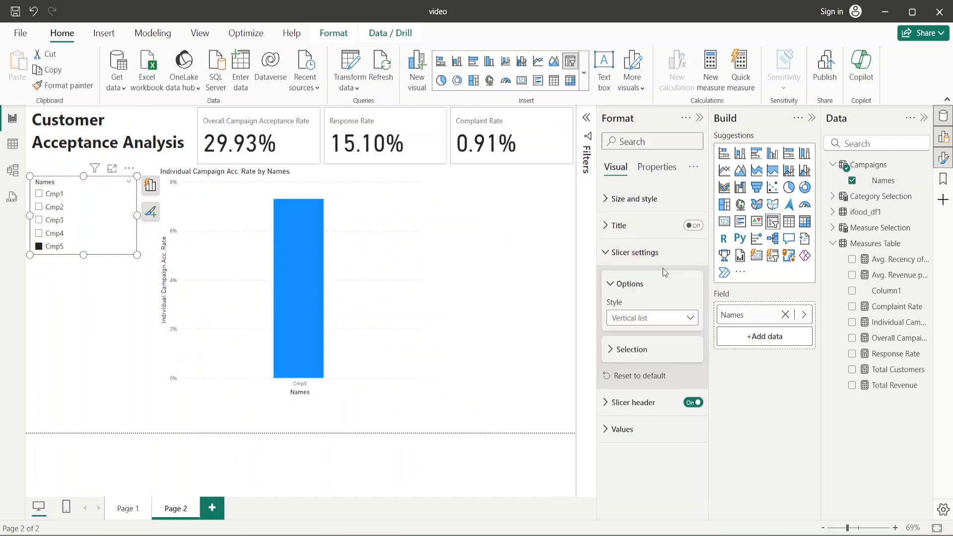
{"action": "left_click", "coordinate": [683, 317]}
{"action": "left_click", "coordinate": [627, 362]}
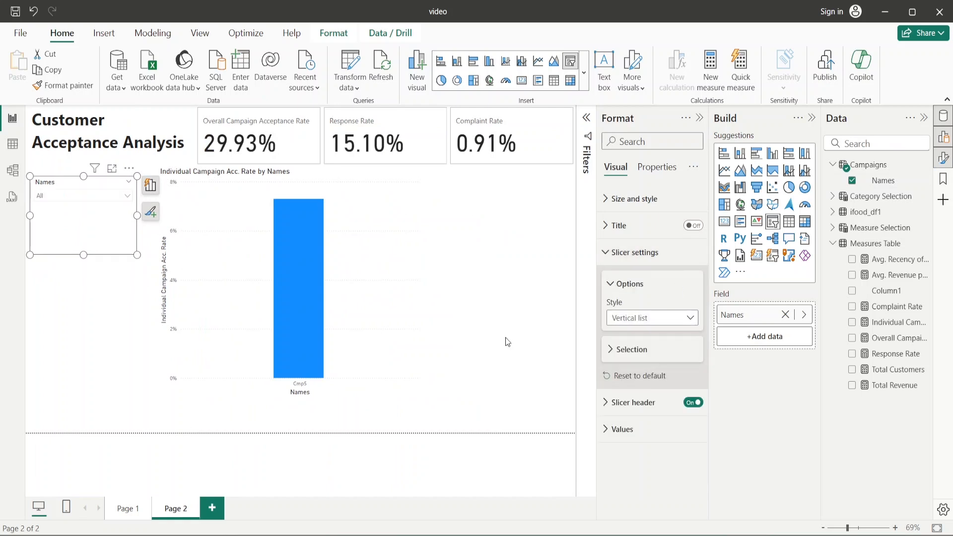
{"action": "left_click", "coordinate": [493, 304]}
{"action": "left_click", "coordinate": [700, 117]}
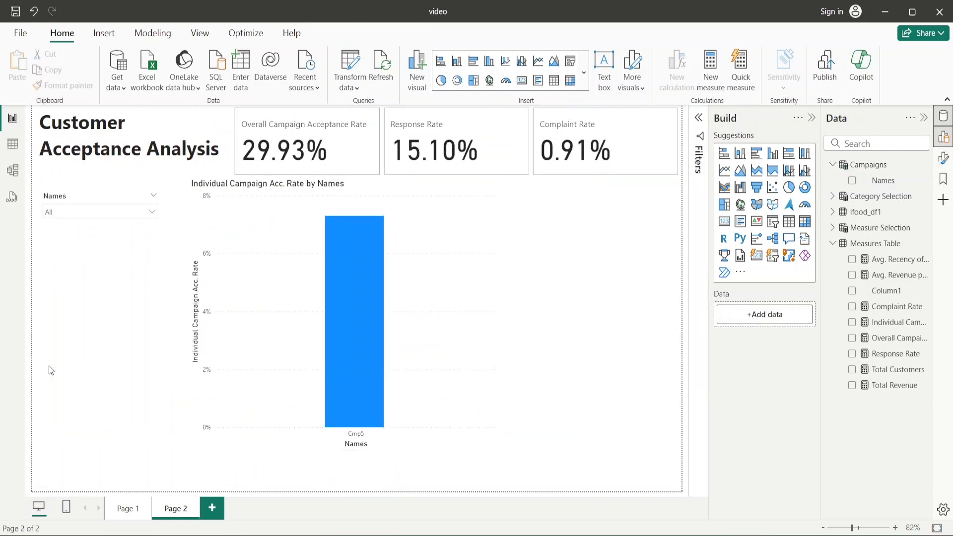
{"action": "left_click", "coordinate": [100, 252]}
{"action": "left_click_drag", "start_coordinate": [99, 287], "coordinate": [148, 234]}
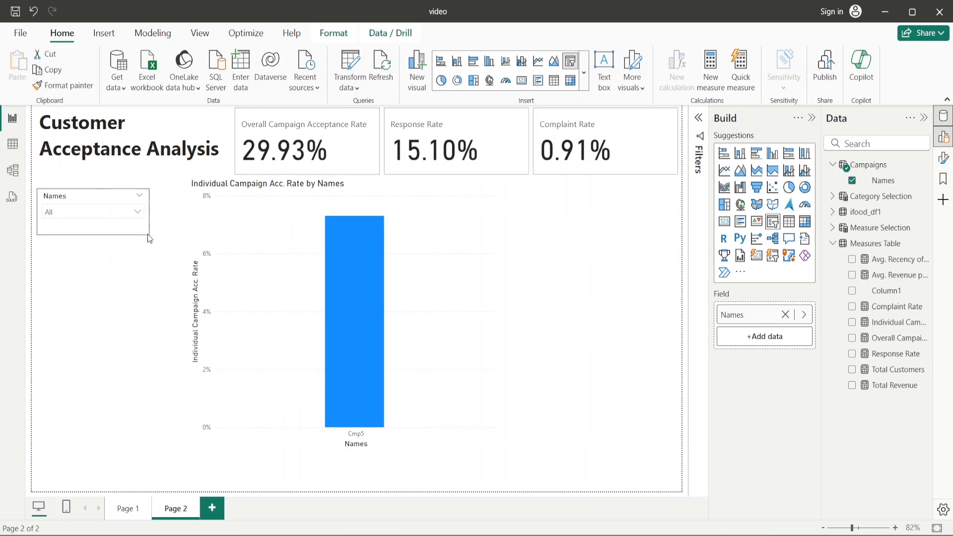
Filter the chart to Cmp1 with the dropdown slicer and collapse its list
{"action": "left_click", "coordinate": [285, 267]}
{"action": "left_click", "coordinate": [93, 216]}
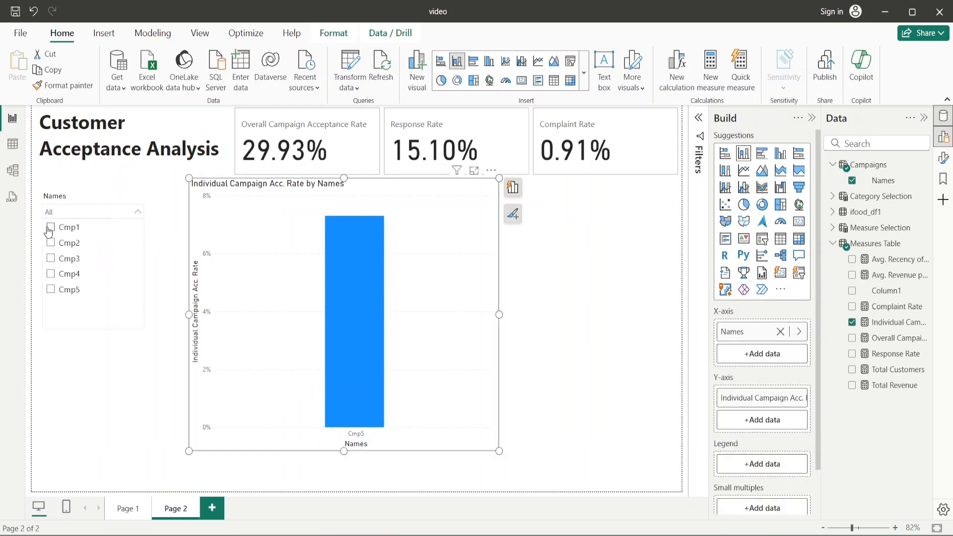
{"action": "left_click", "coordinate": [48, 231]}
{"action": "left_click", "coordinate": [108, 201]}
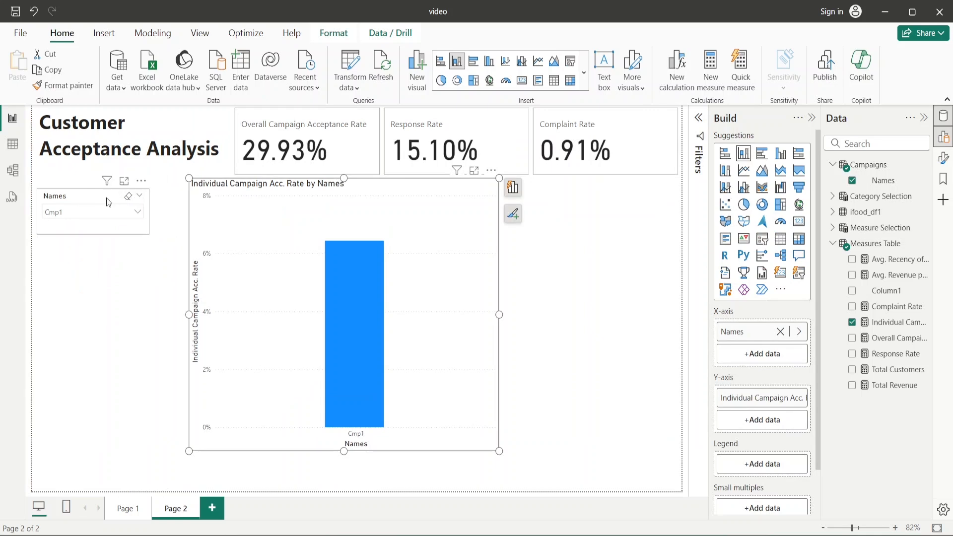
Turn on the "Select all" option in the Names slicer's selection settings and deselect the slicer
{"action": "left_click", "coordinate": [108, 202]}
{"action": "left_click", "coordinate": [943, 158]}
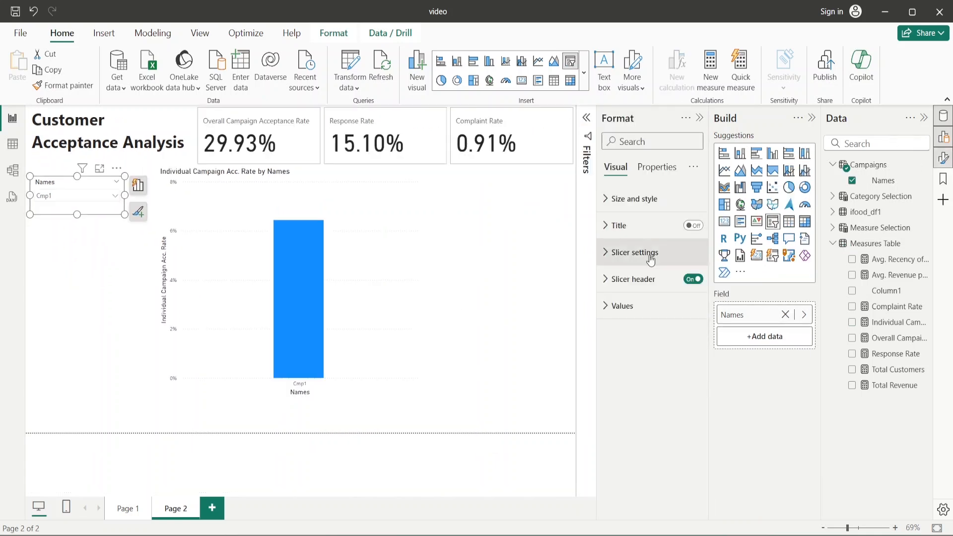
{"action": "left_click", "coordinate": [651, 261]}
{"action": "left_click", "coordinate": [610, 354]}
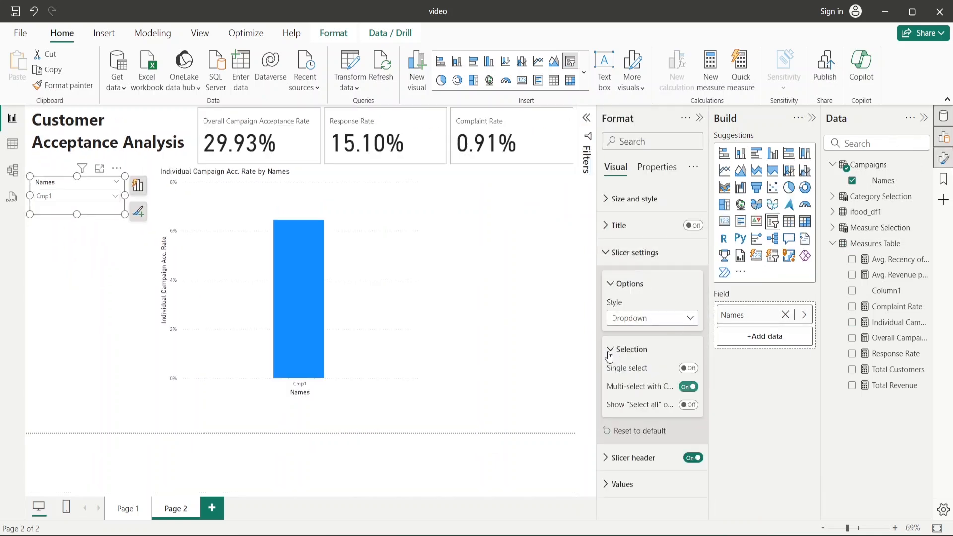
{"action": "left_click", "coordinate": [689, 405]}
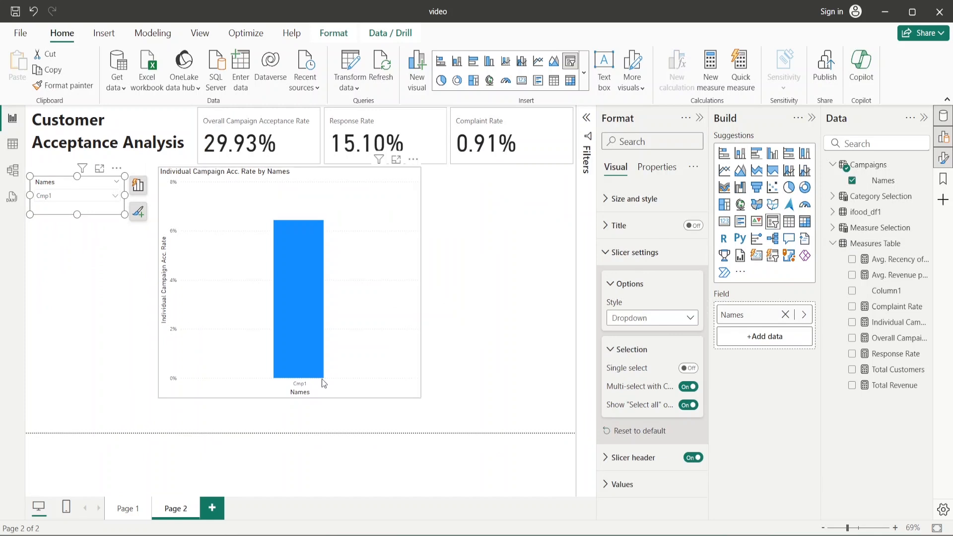
{"action": "left_click", "coordinate": [98, 298]}
Select all campaigns in the Names slicer and close the formatting options
{"action": "left_click", "coordinate": [104, 197]}
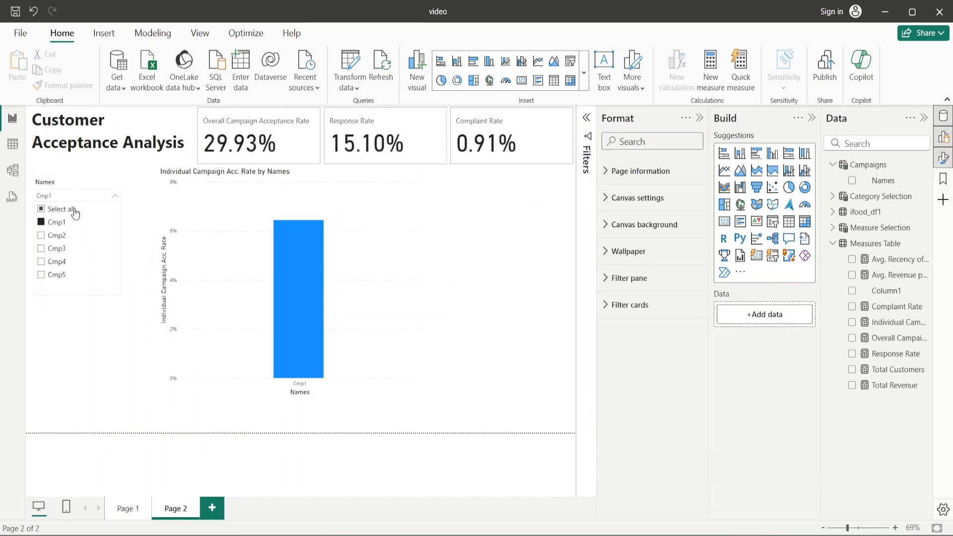
{"action": "left_click", "coordinate": [42, 210]}
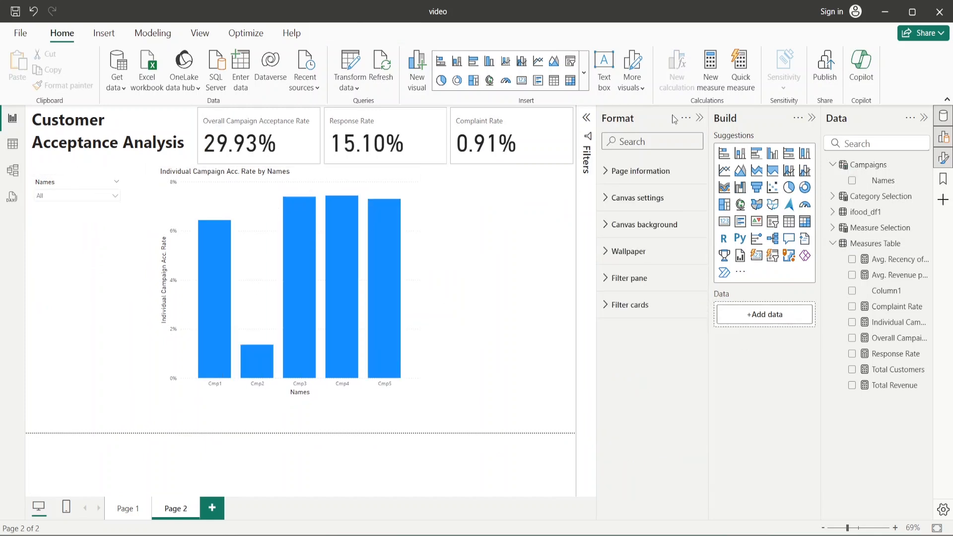
{"action": "left_click", "coordinate": [699, 118]}
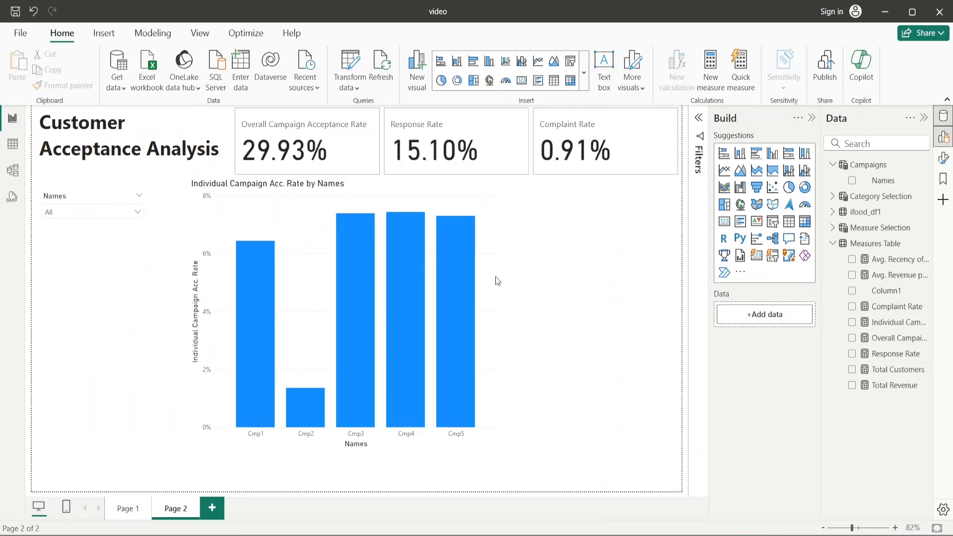
Shrink the campaign column chart slightly in width and height and turn on its data labels
{"action": "left_click", "coordinate": [497, 448]}
{"action": "left_click_drag", "start_coordinate": [498, 450], "coordinate": [448, 426]}
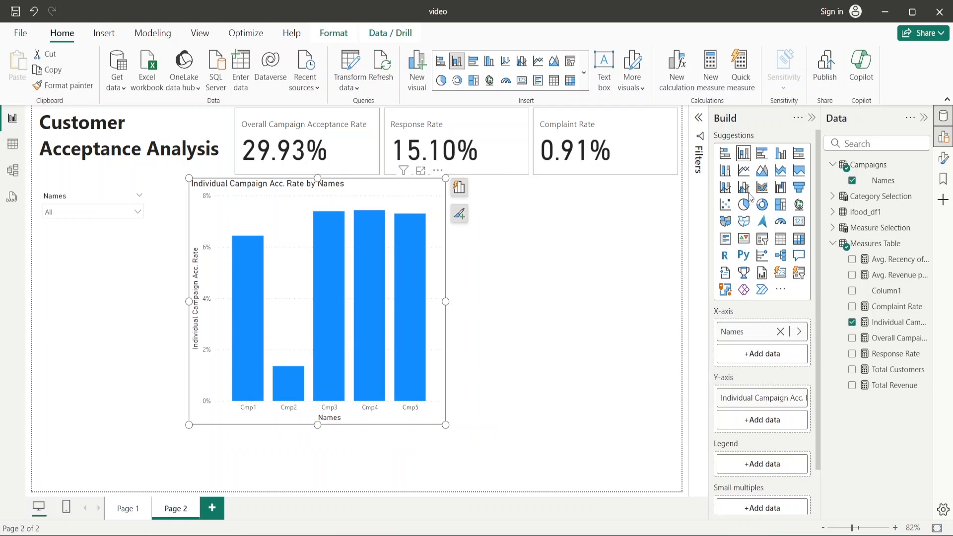
{"action": "left_click", "coordinate": [943, 157]}
{"action": "scroll", "coordinate": [650, 387], "scroll_direction": "down", "scroll_amount": 3}
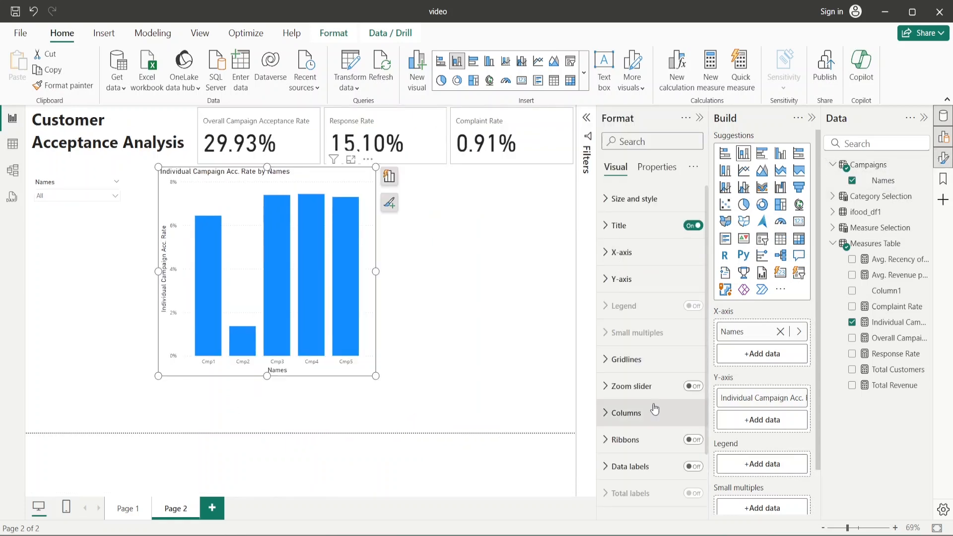
{"action": "left_click", "coordinate": [693, 401]}
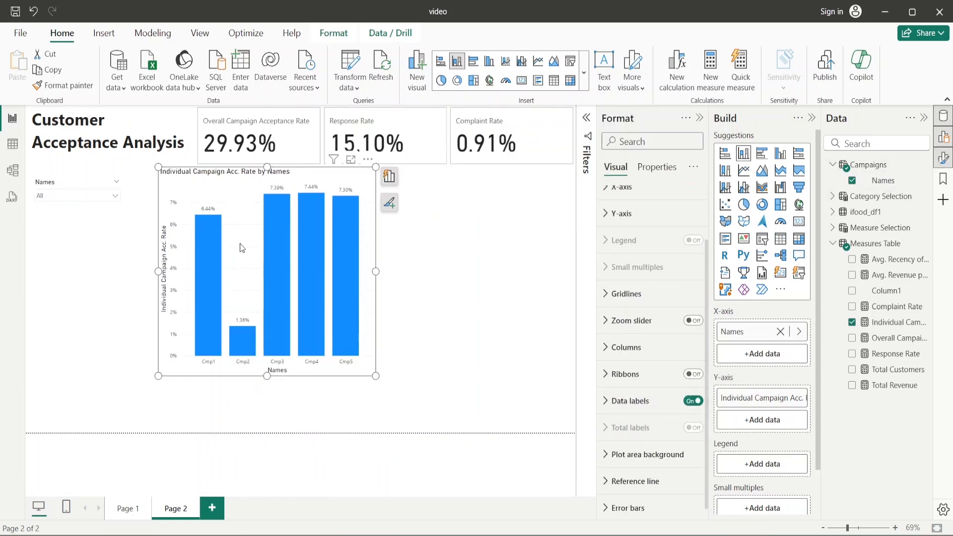
Turn off the Y-axis values and title and the X-axis title on the campaign column chart, and deselect it
{"action": "scroll", "coordinate": [641, 308], "scroll_direction": "up", "scroll_amount": 3}
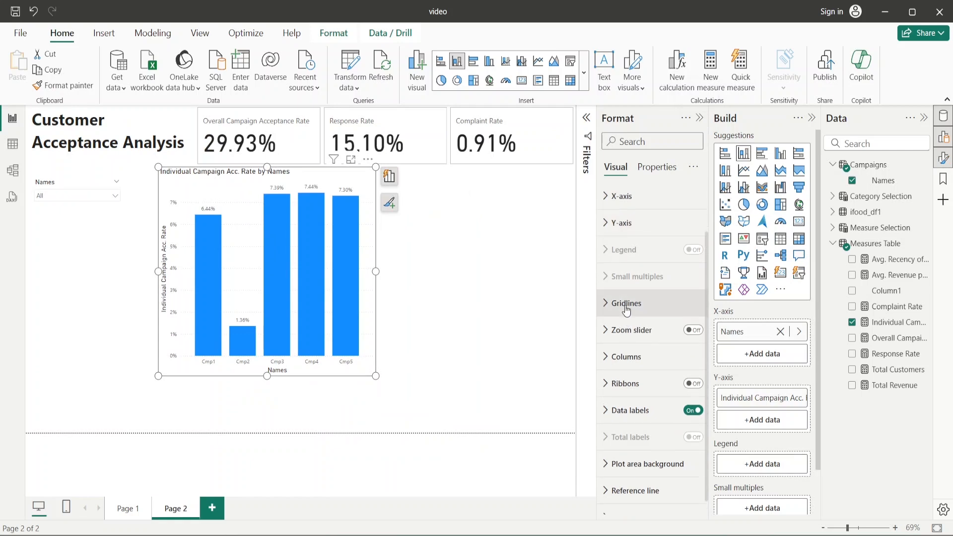
{"action": "left_click", "coordinate": [604, 280]}
{"action": "left_click", "coordinate": [689, 447]}
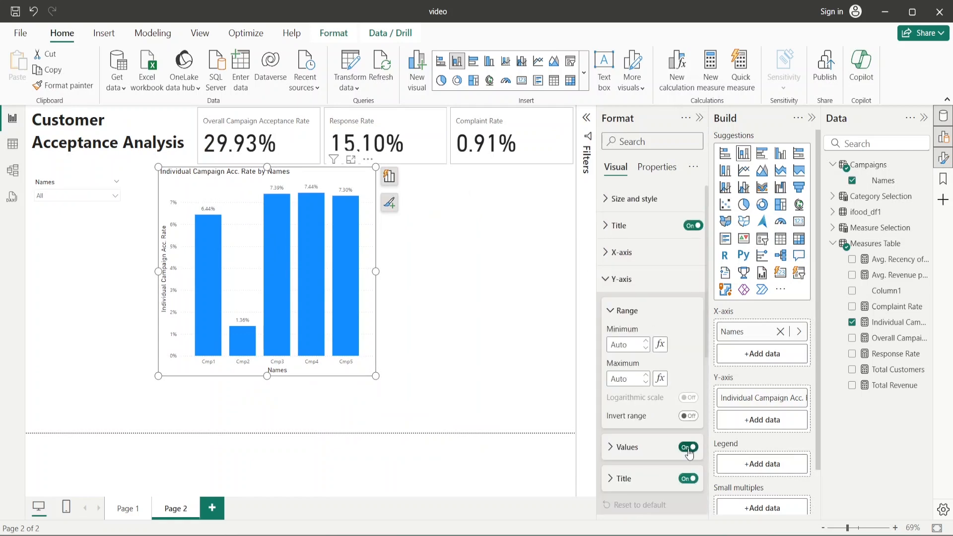
{"action": "left_click", "coordinate": [684, 482]}
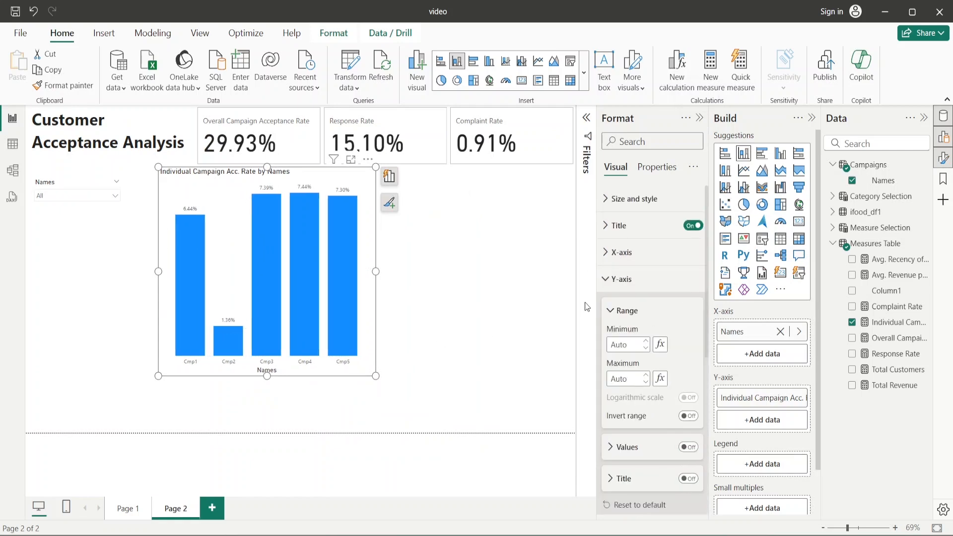
{"action": "left_click", "coordinate": [620, 252]}
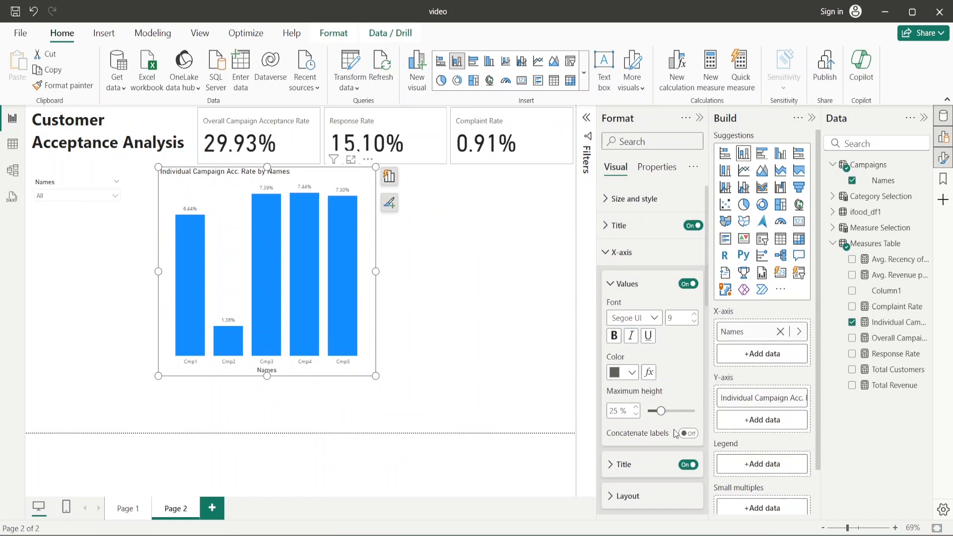
{"action": "left_click", "coordinate": [688, 466]}
{"action": "left_click", "coordinate": [491, 314]}
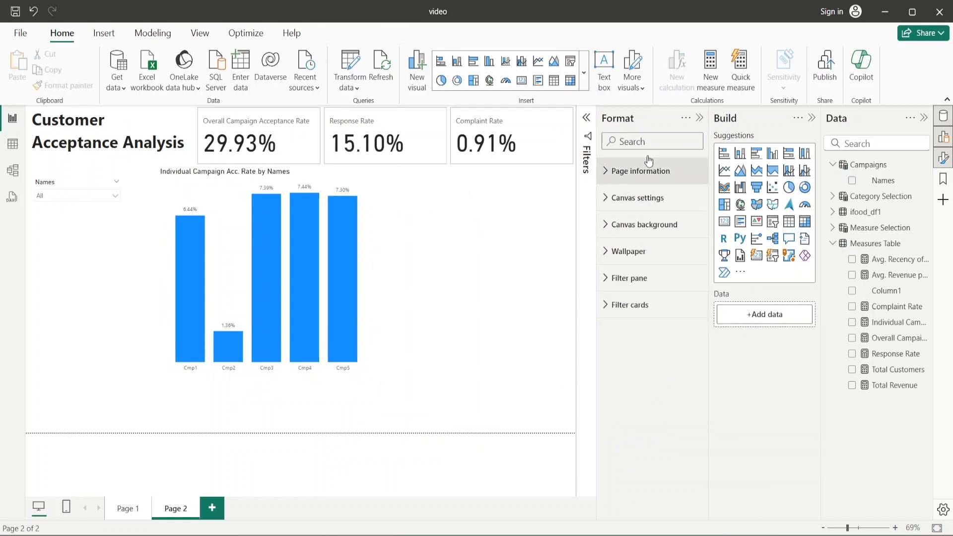
Close the formatting and build options and shift the campaign chart slightly left, nearer the Names slicer, leaving it deselected
{"action": "left_click", "coordinate": [699, 119]}
{"action": "left_click", "coordinate": [809, 118]}
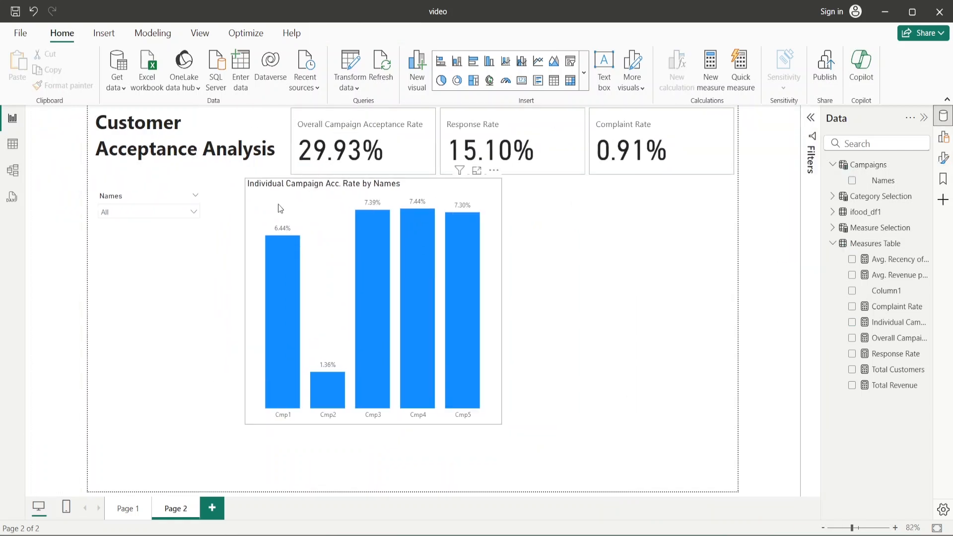
{"action": "left_click_drag", "start_coordinate": [313, 205], "coordinate": [292, 205]}
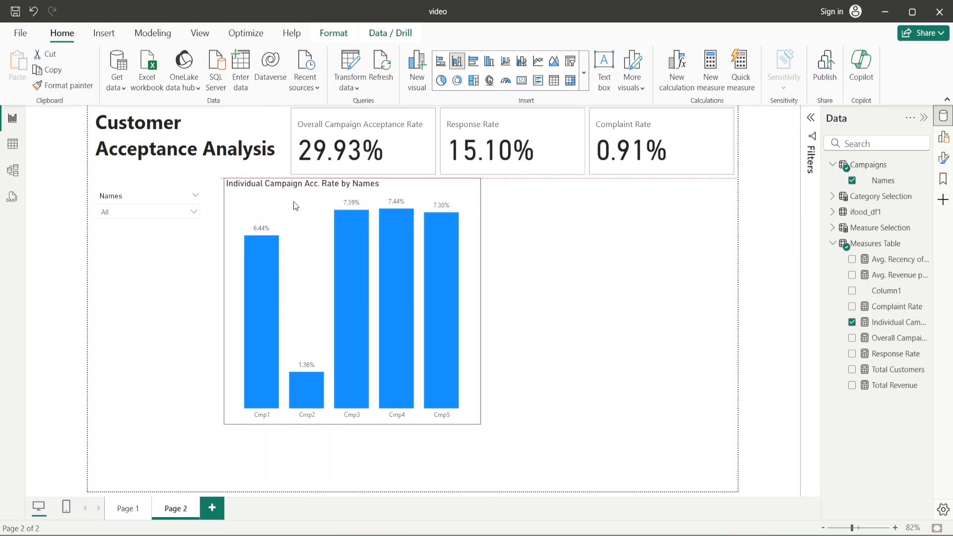
{"action": "left_click", "coordinate": [530, 260]}
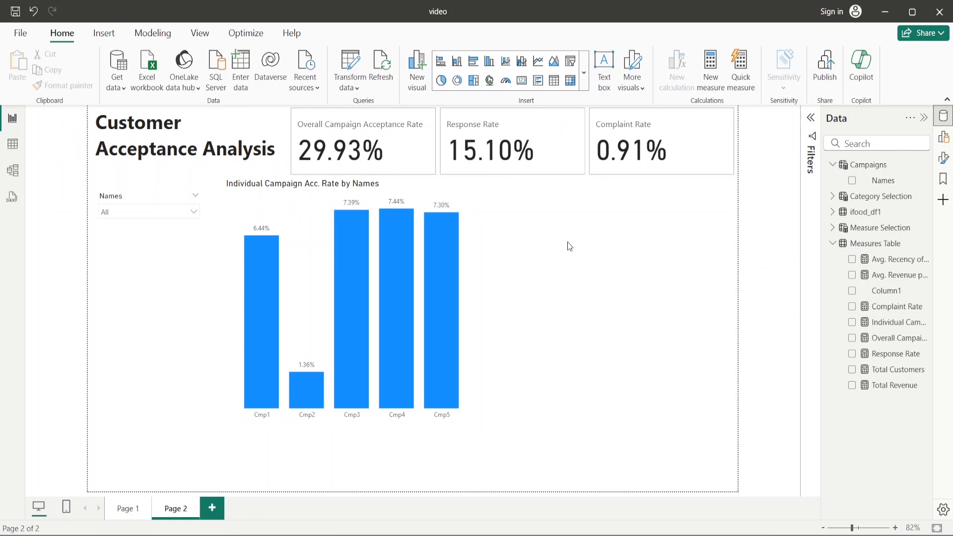
Examine the purchase-channel columns of the ifood_df1 table's data and return to the report
{"action": "left_click", "coordinate": [12, 144]}
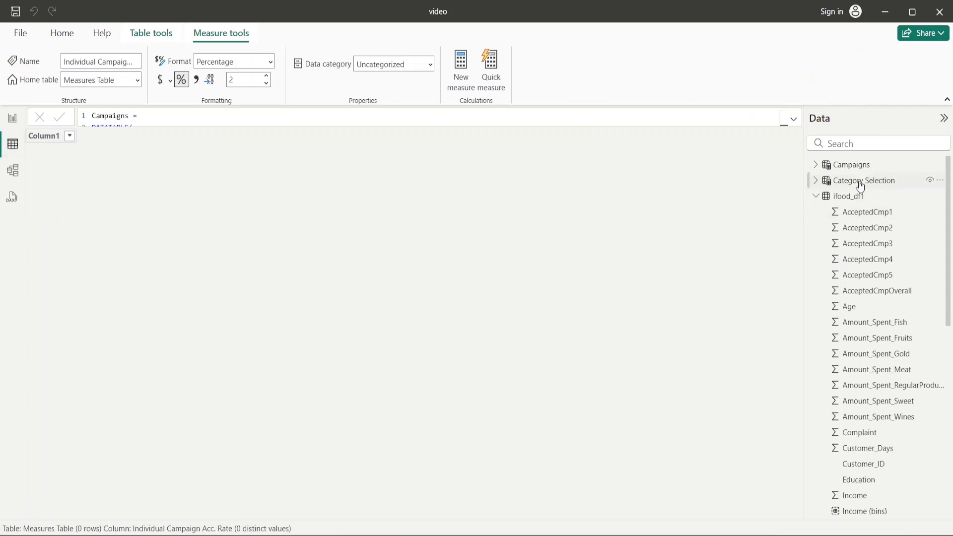
{"action": "left_click", "coordinate": [816, 196]}
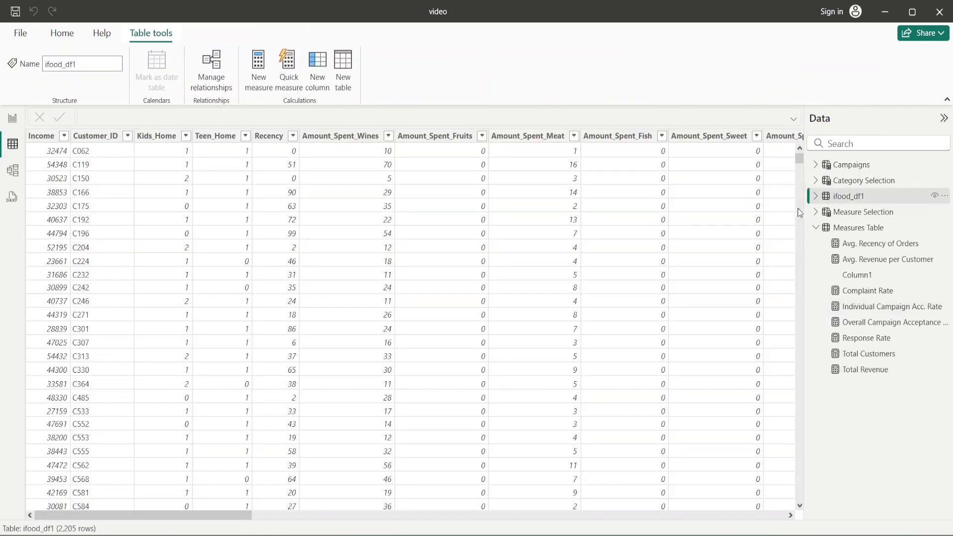
{"action": "left_click_drag", "start_coordinate": [158, 511], "coordinate": [425, 529]}
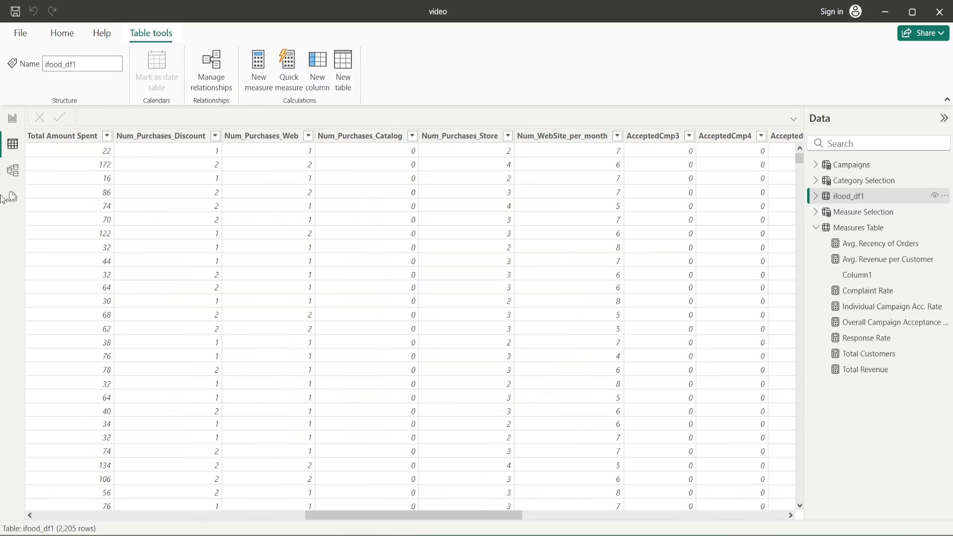
{"action": "left_click", "coordinate": [13, 118]}
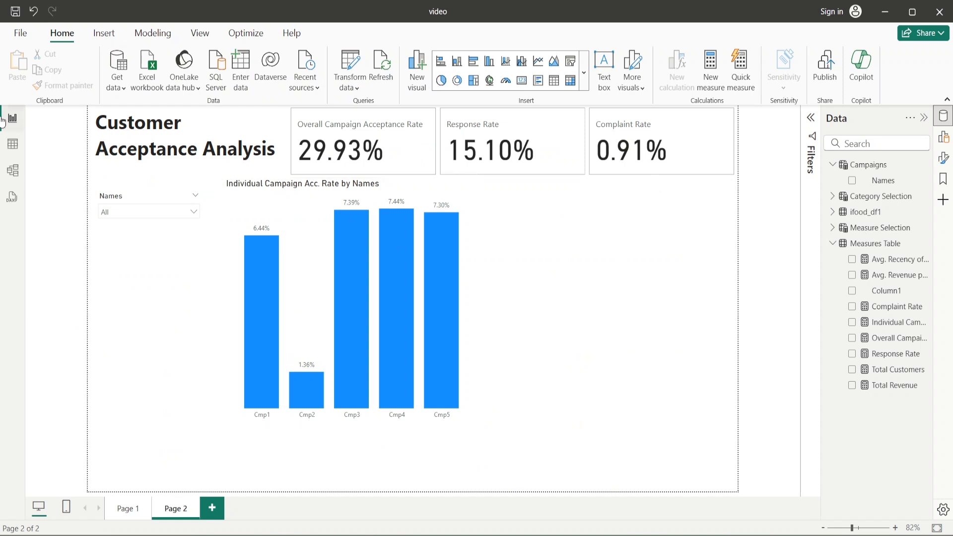
Start a calculated table named Customer Engagement Names, using DATATABLE with a STRING column called "Name"
{"action": "left_click", "coordinate": [13, 144]}
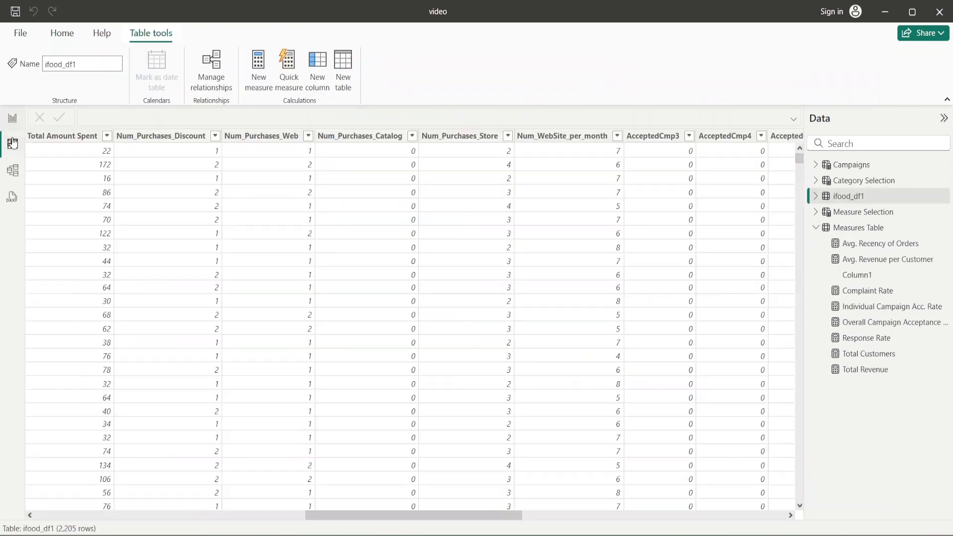
{"action": "left_click", "coordinate": [341, 80]}
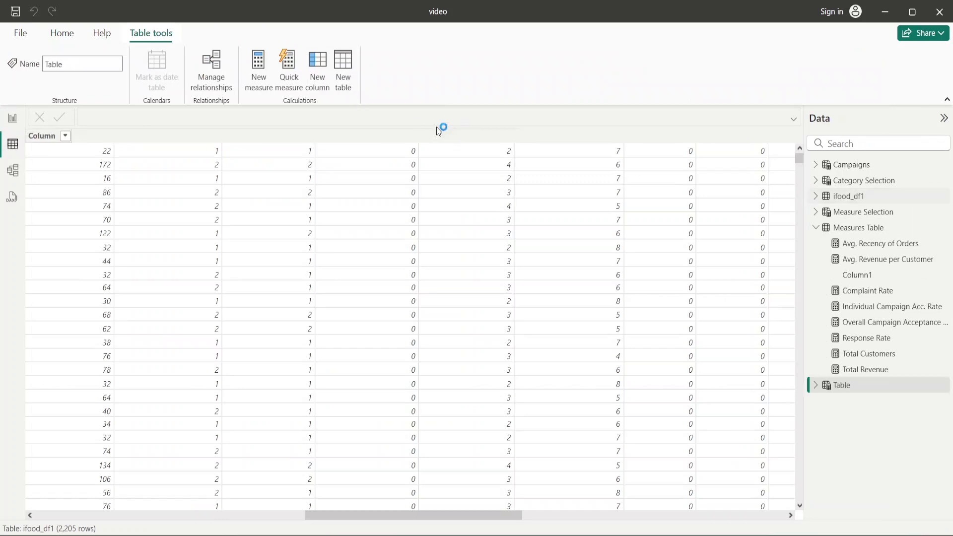
{"action": "type", "text": "Customer Eng"}
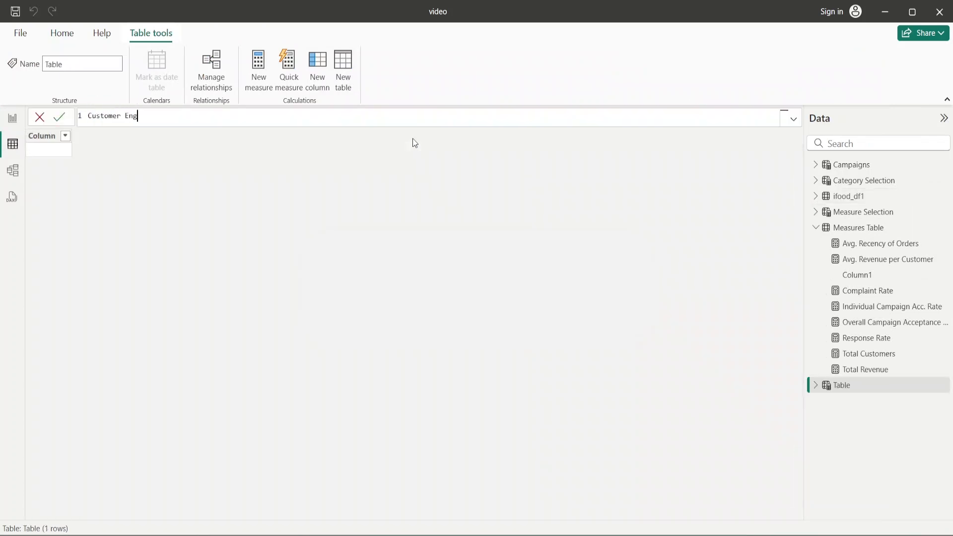
{"action": "type", "text": "agement Names ="}
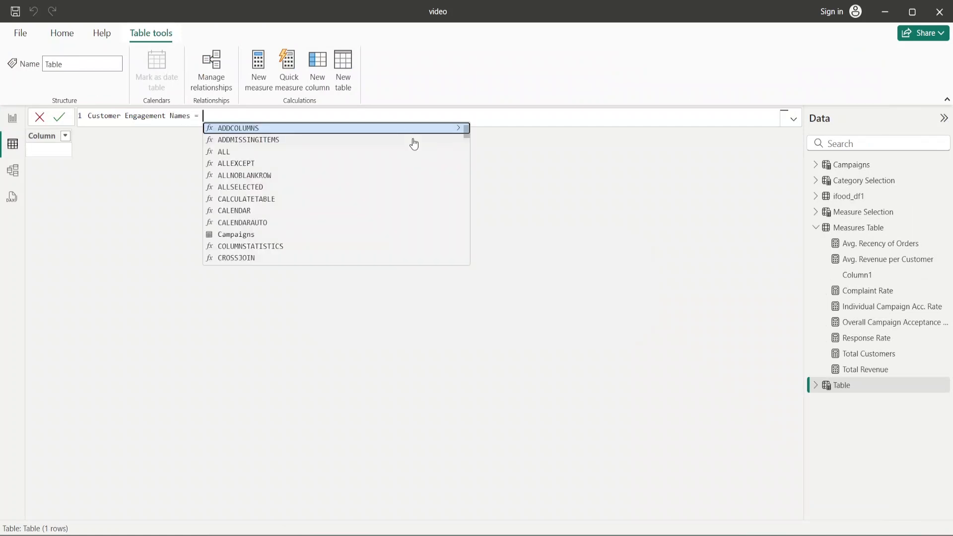
{"action": "key", "text": "shift+Return"}
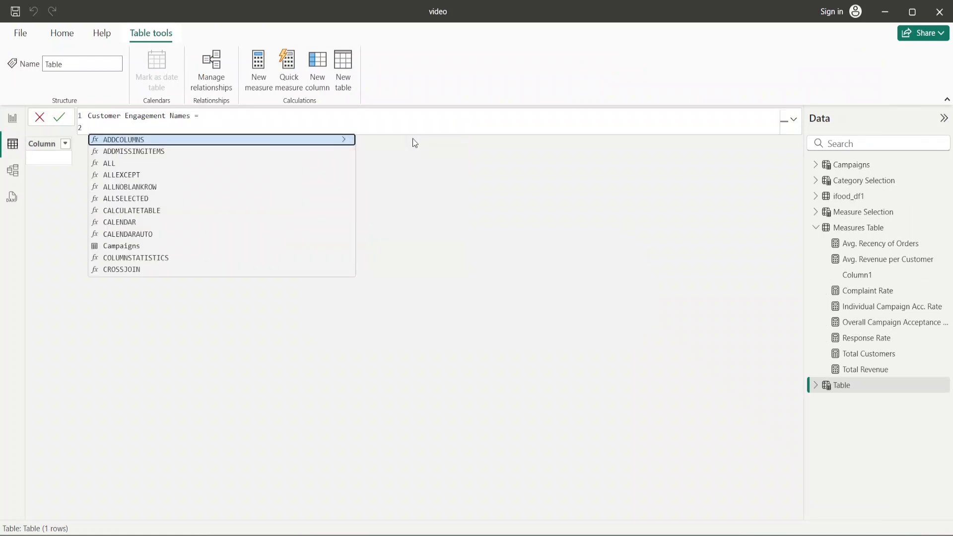
{"action": "type", "text": "DATATABLE("}
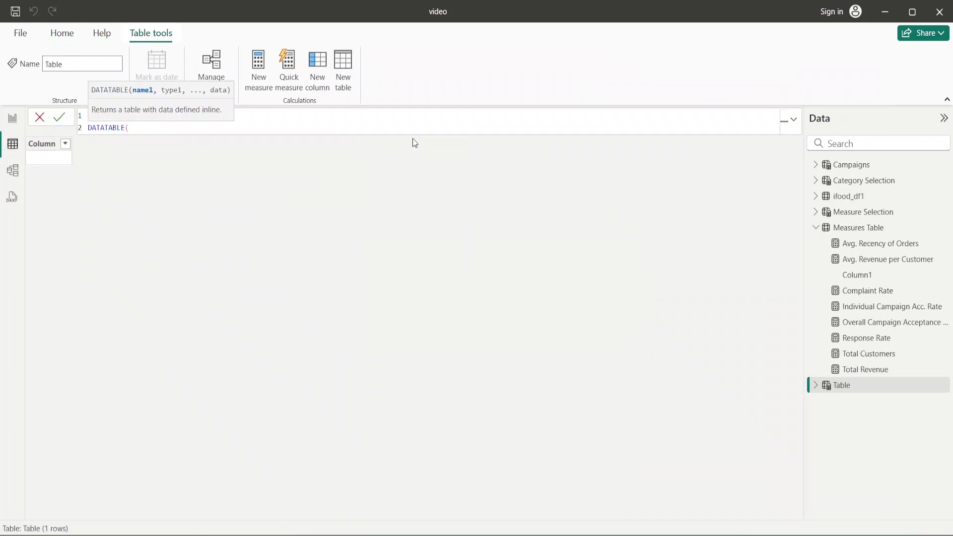
{"action": "key", "text": "shift+Return"}
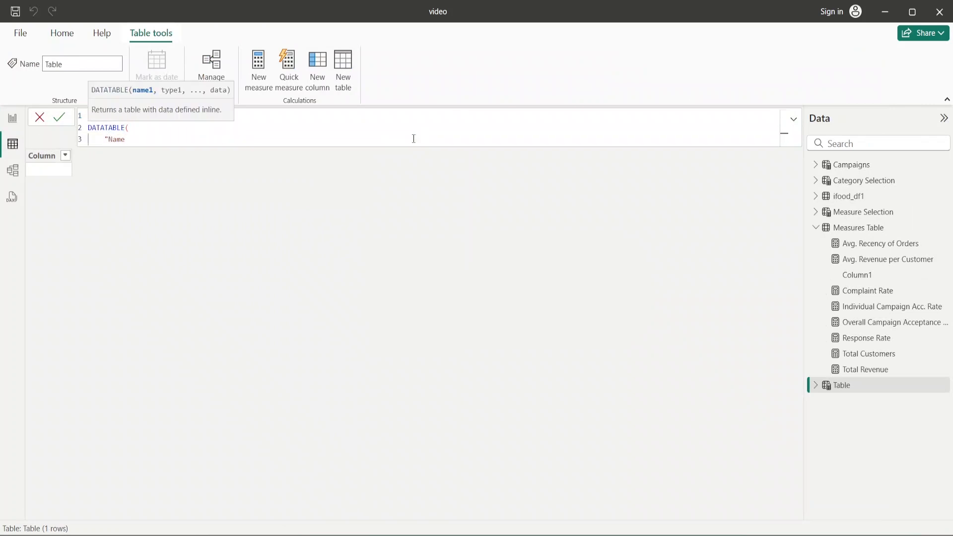
{"action": "type", "text": "\"Name\", S"}
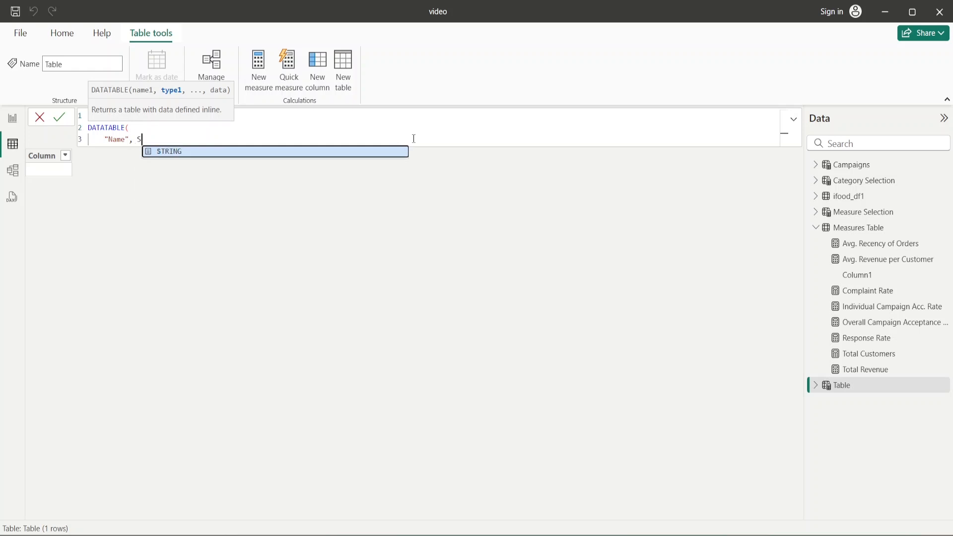
{"action": "type", "text": "TRING,"}
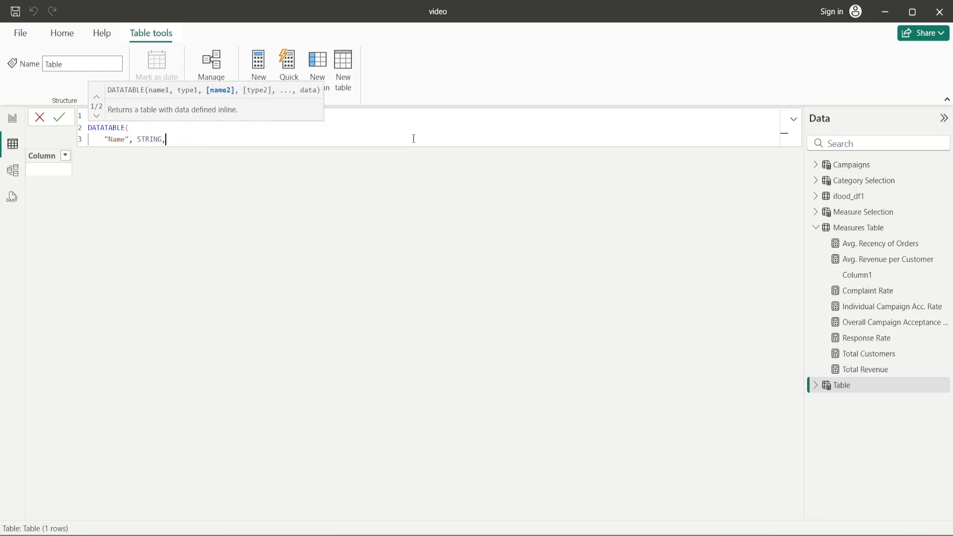
{"action": "key", "text": "shift+Return"}
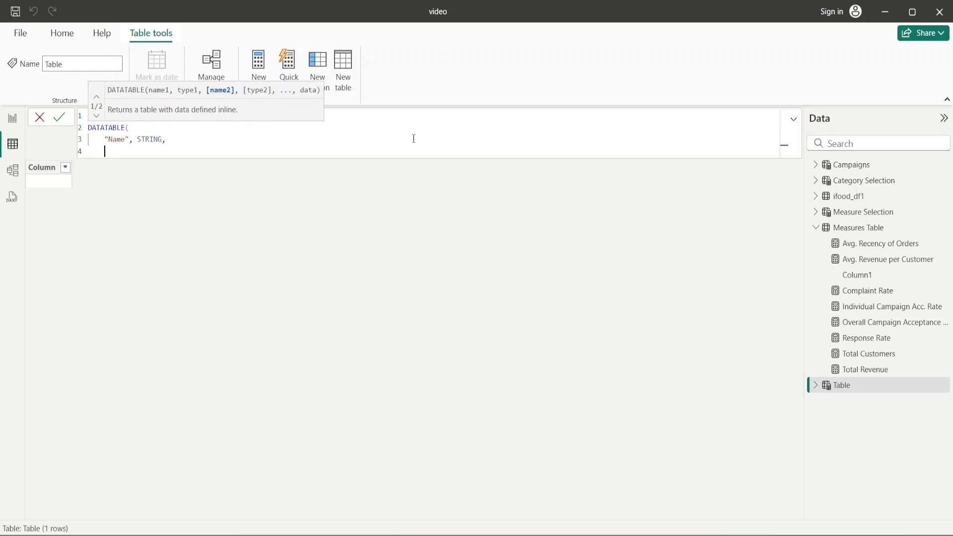
Open the data list of the DATATABLE formula and add the rows {"Catalog"} and {"Discount"}
{"action": "type", "text": "{"}
{"action": "key", "text": "shift+Return"}
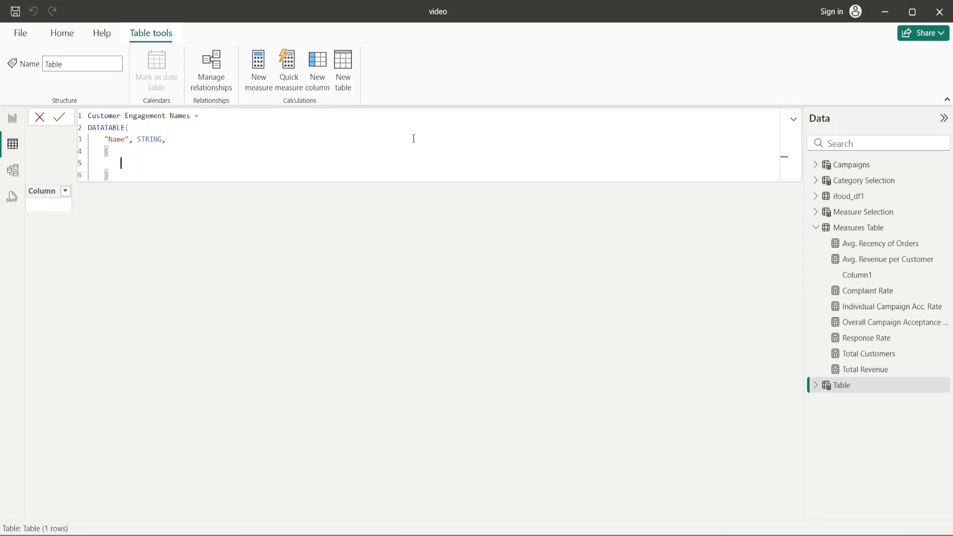
{"action": "type", "text": "{\"Catalog\"},"}
{"action": "key", "text": "Return"}
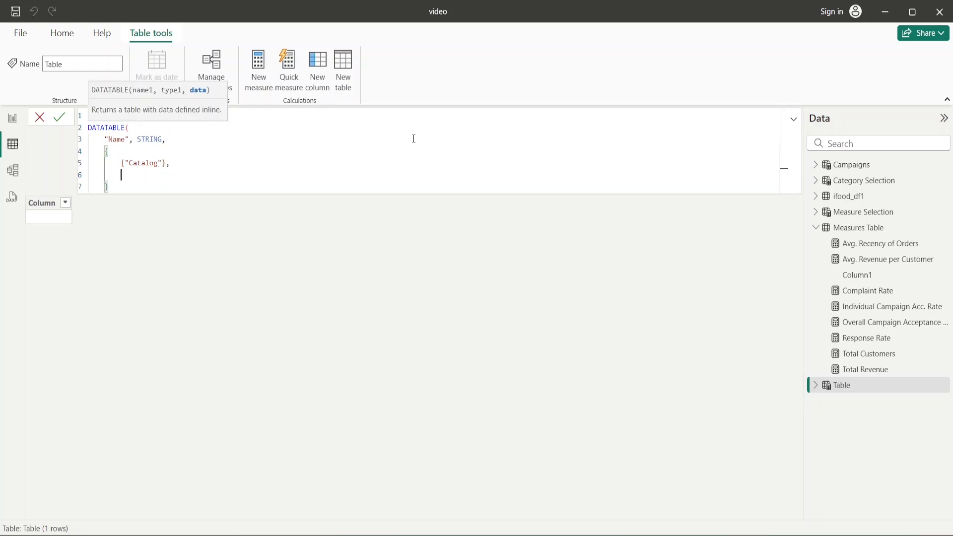
{"action": "type", "text": "{}"}
{"action": "type", "text": "\""}
{"action": "type", "text": "\""}
{"action": "type", "text": "Discoun"}
{"action": "type", "text": "t"}
{"action": "type", "text": ","}
{"action": "key", "text": "Return"}
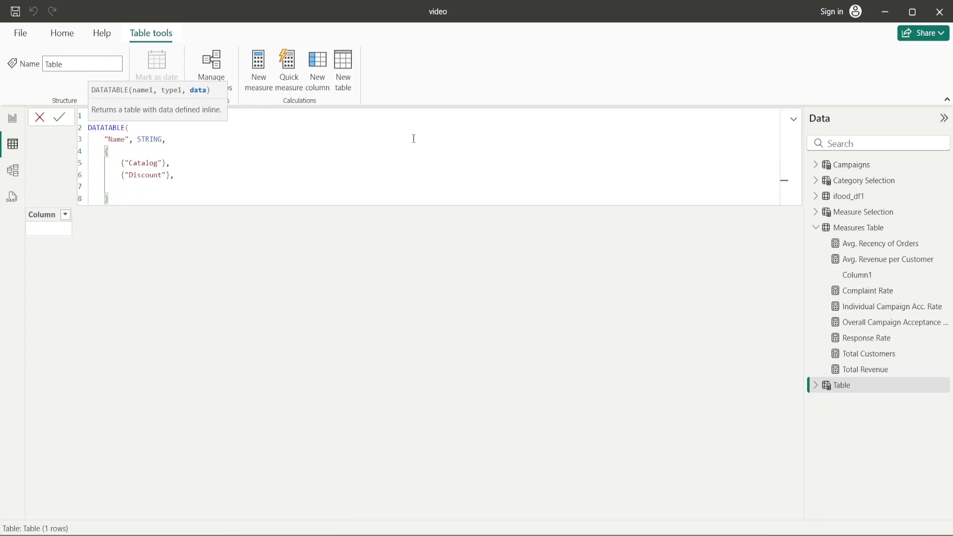
Add the rows {"Store"} and {"Website"} to the DATATABLE data list
{"action": "type", "text": "{\"Store\"},"}
{"action": "key", "text": "Return"}
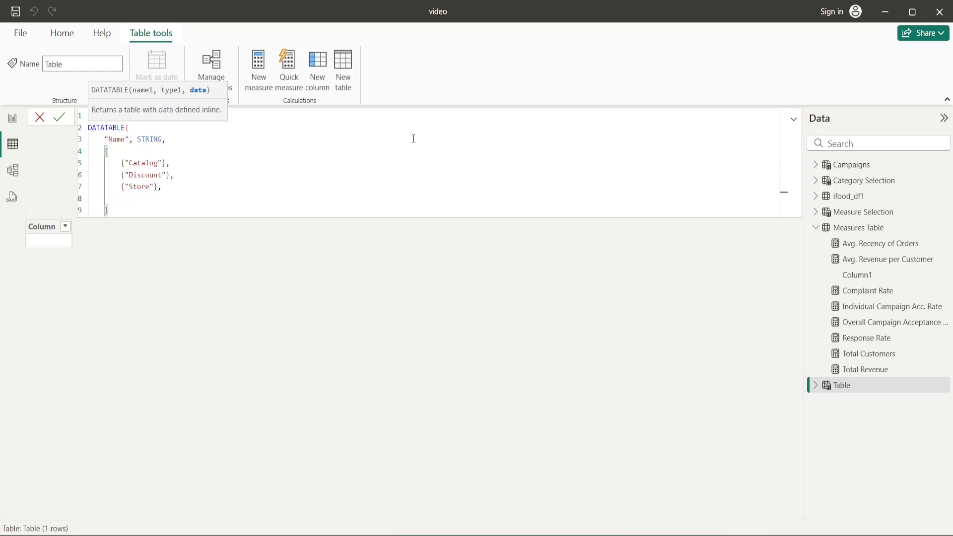
{"action": "type", "text": "{\"\""}
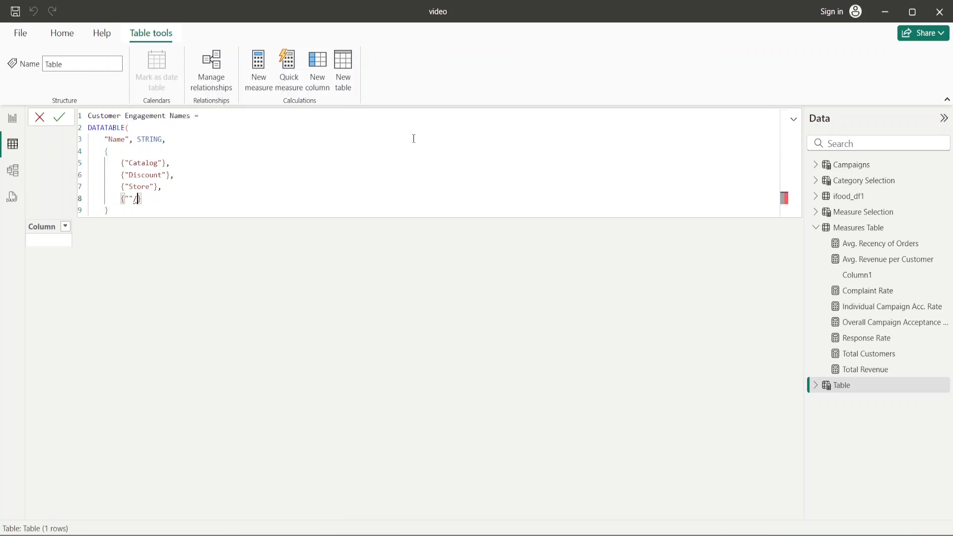
{"action": "key", "text": "Left"}
{"action": "type", "text": "Website"}
{"action": "key", "text": "BackSpace"}
{"action": "key", "text": "Right"}
{"action": "key", "text": "Down"}
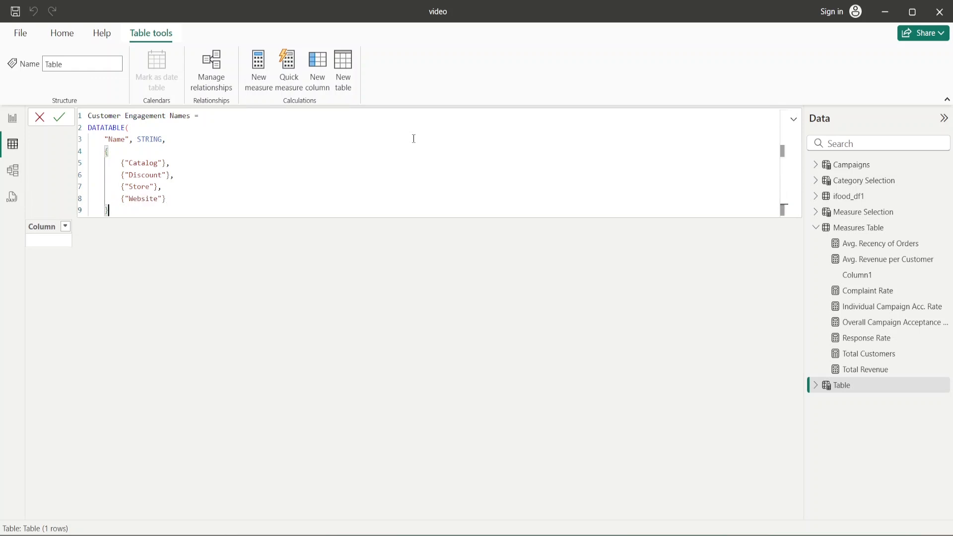
Close the DATATABLE expression, commit the Customer Engagement Names table and collapse its formula
{"action": "key", "text": "shift+Return"}
{"action": "type", "text": ")"}
{"action": "key", "text": "Return"}
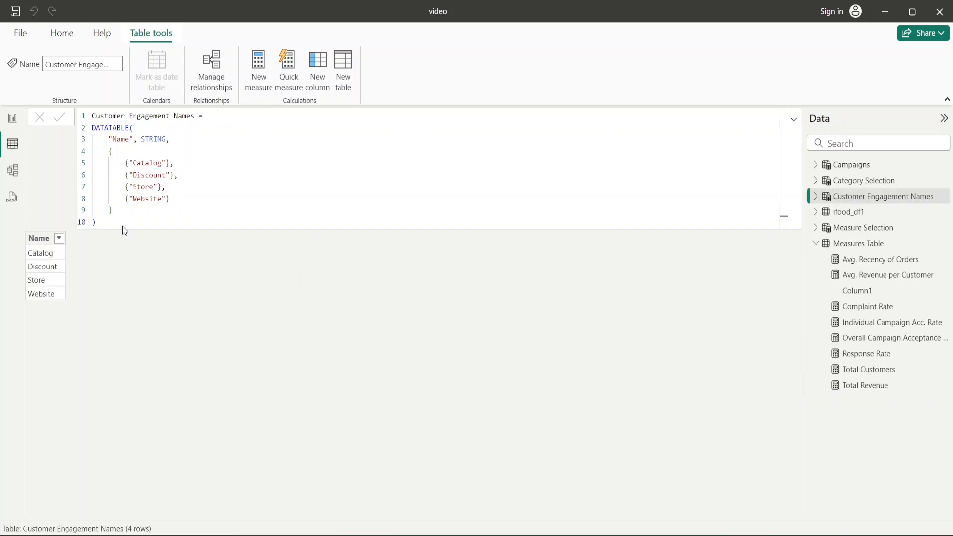
{"action": "left_click", "coordinate": [793, 119]}
{"action": "left_click", "coordinate": [793, 119]}
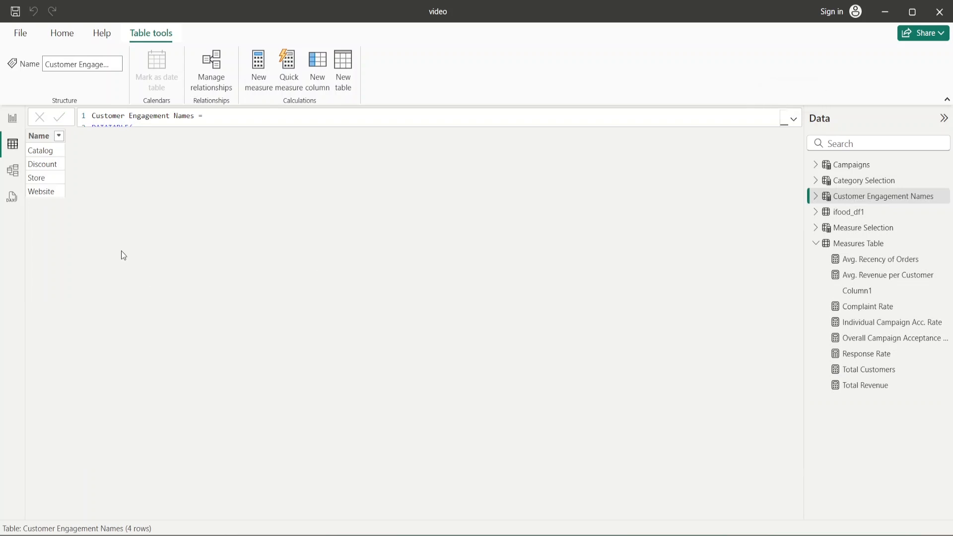
Return to the report page and start a new measure named Avg Customer Engagement in the Measures Table
{"action": "left_click", "coordinate": [12, 119]}
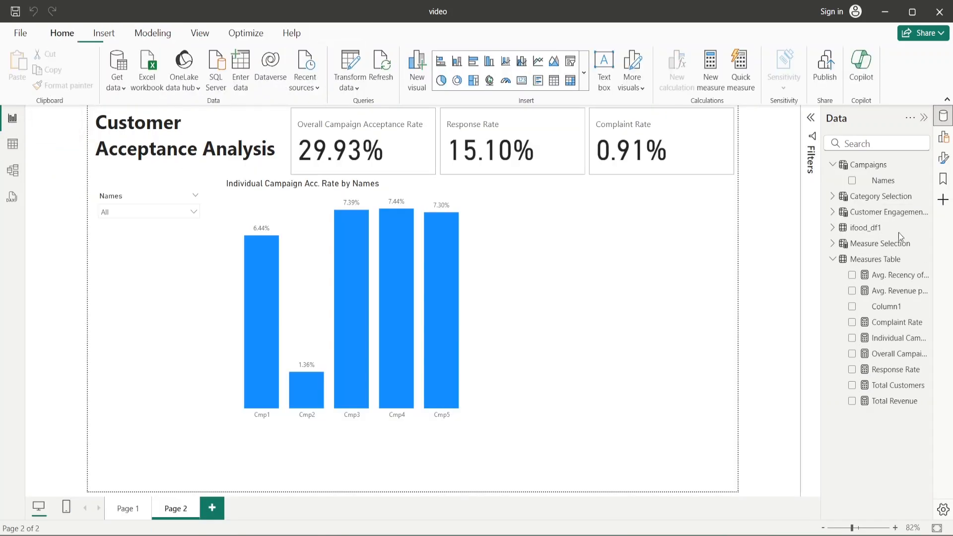
{"action": "right_click", "coordinate": [866, 261]}
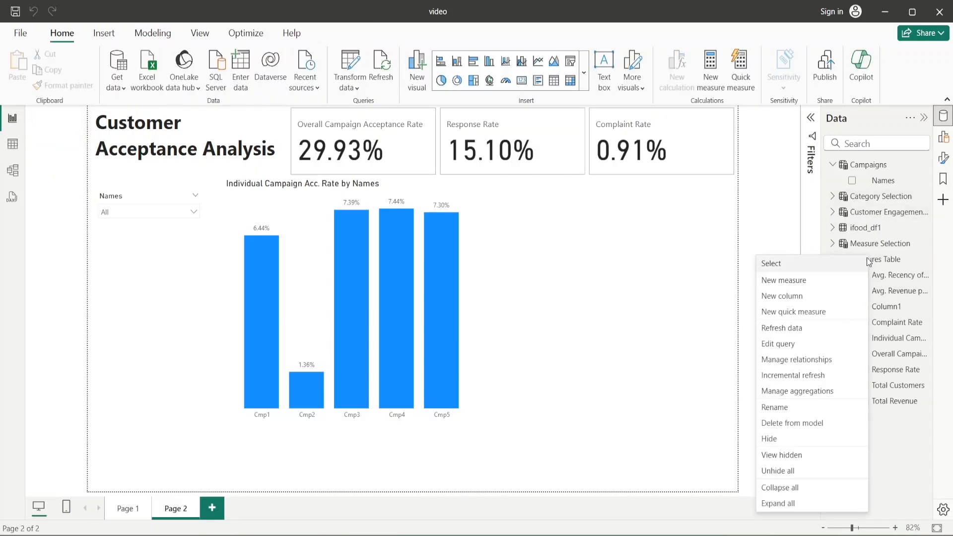
{"action": "left_click", "coordinate": [793, 282]}
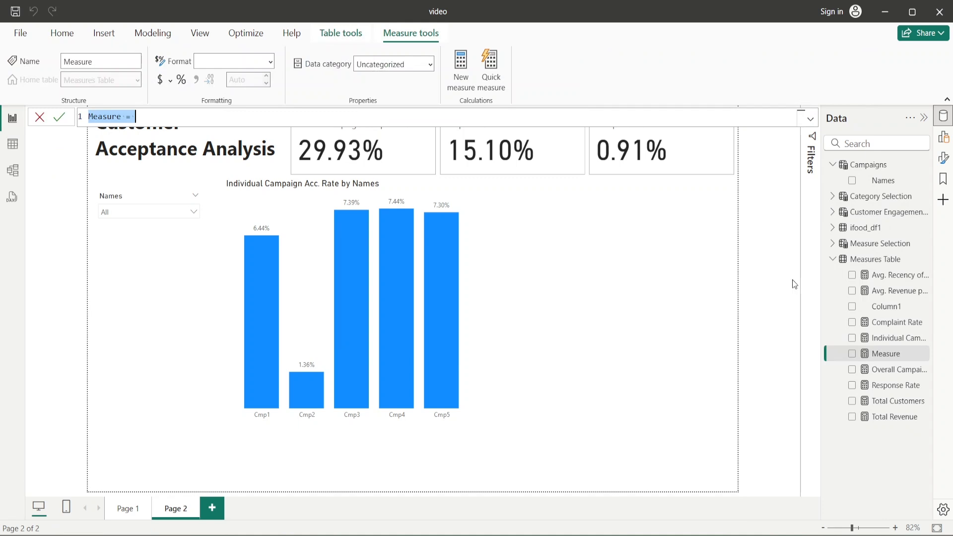
{"action": "type", "text": "Avg C"}
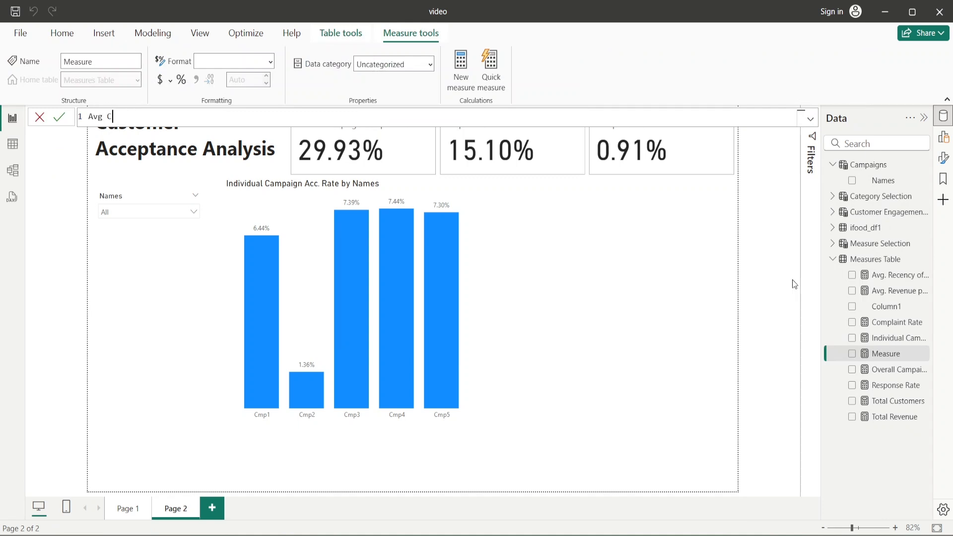
{"action": "type", "text": "ustomer Engagement ="}
{"action": "key", "text": "shift+Return"}
{"action": "key", "text": "shift+Return"}
Define the variable SelectedPlatform as SELECTEDVALUE('Customer Engagement Names'[Name]) in the measure formula
{"action": "type", "text": "VAR"}
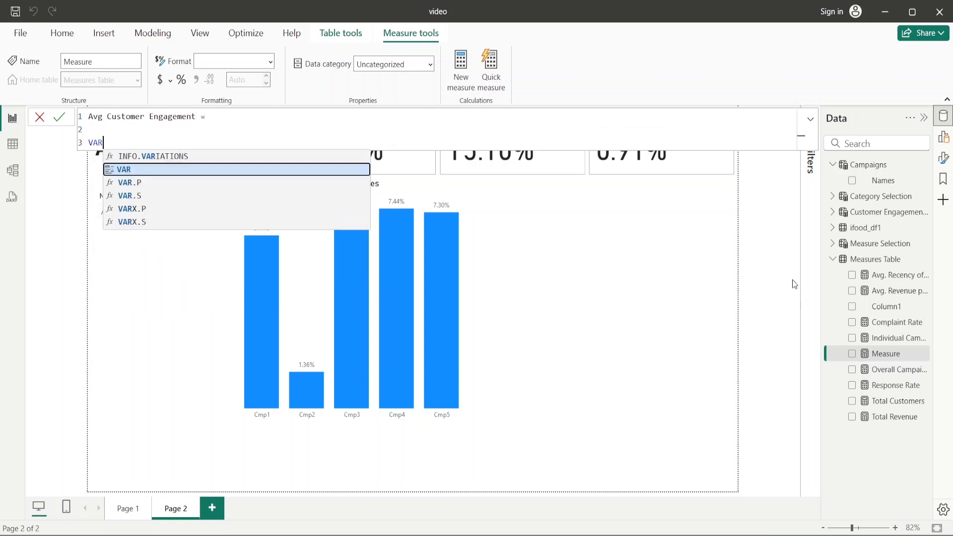
{"action": "type", "text": " Selected"}
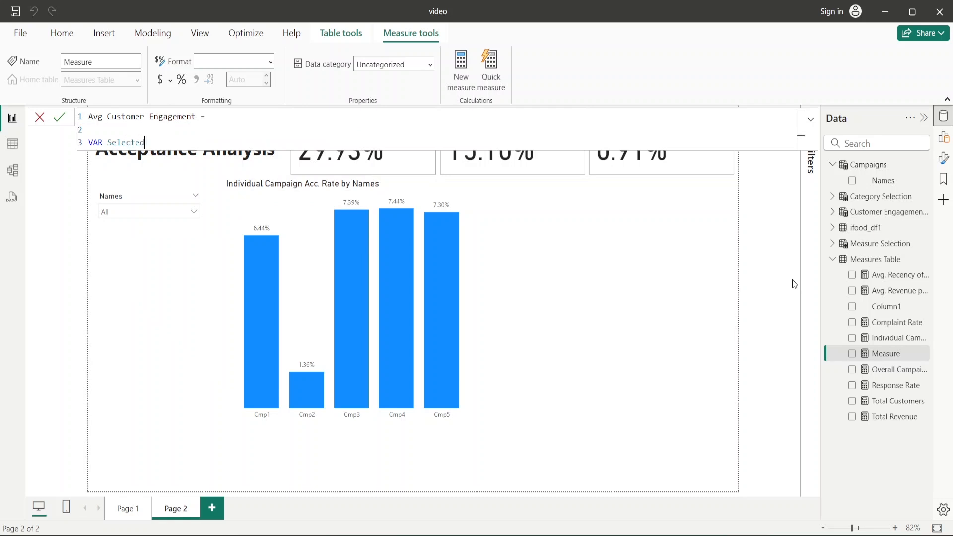
{"action": "type", "text": "Platform = SELE"}
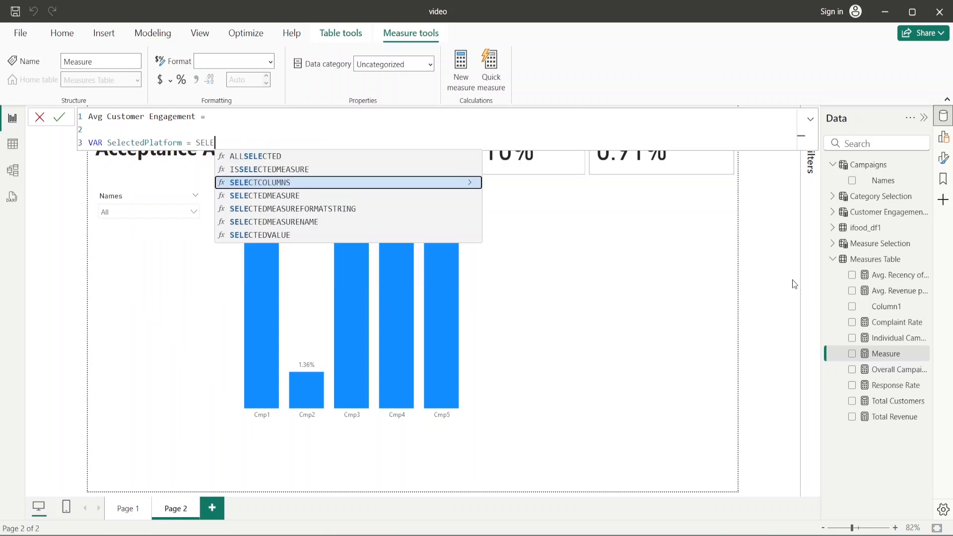
{"action": "key", "text": "Down"}
{"action": "key", "text": "Down"}
{"action": "key", "text": "Down"}
{"action": "key", "text": "Down"}
{"action": "key", "text": "Tab"}
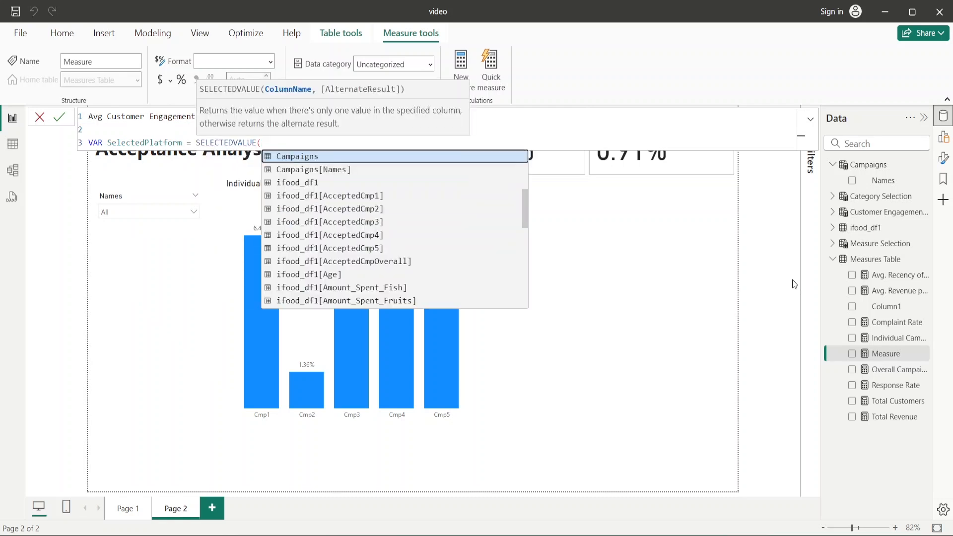
{"action": "type", "text": "Cus"}
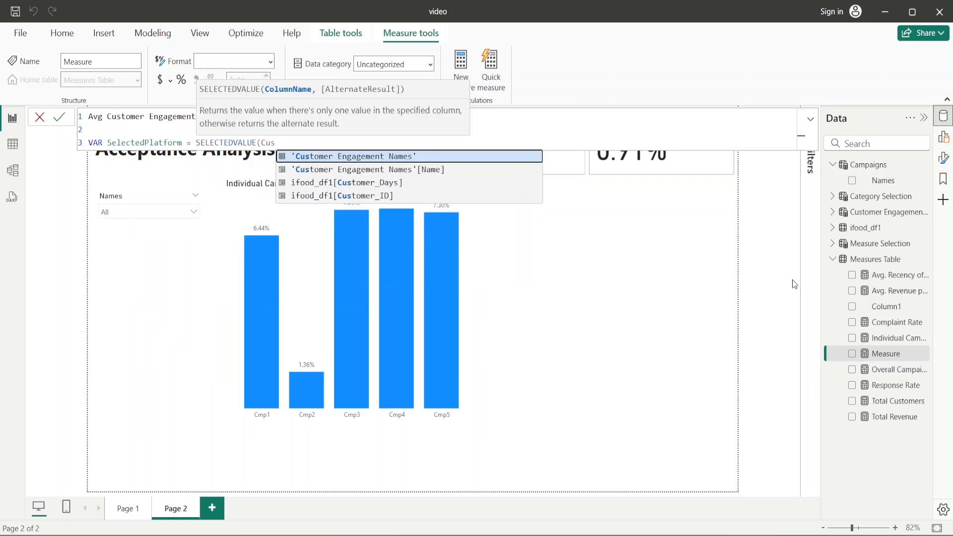
{"action": "key", "text": "Tab"}
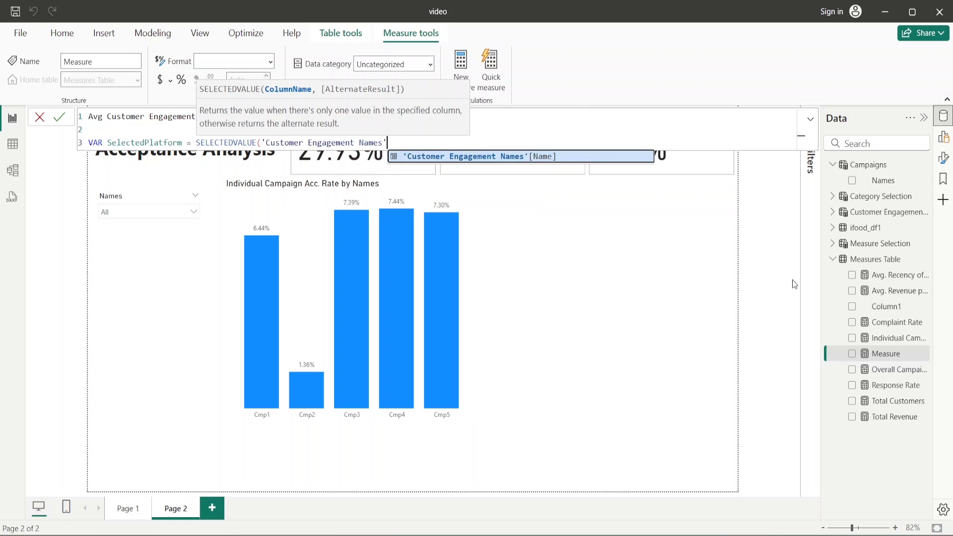
{"action": "key", "text": "Tab"}
{"action": "type", "text": ")"}
{"action": "key", "text": "shift+Return"}
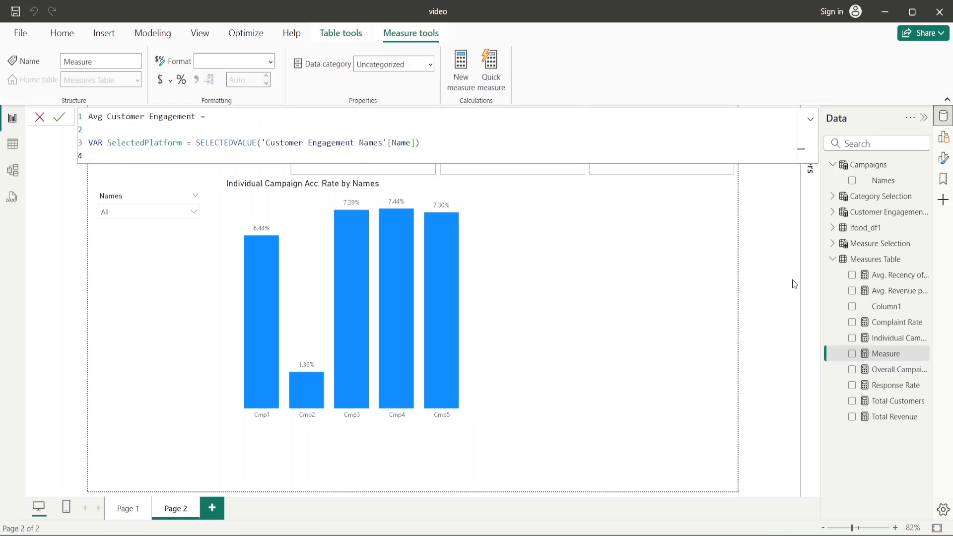
Add RETURN below the variable and open a SWITCH function in the measure formula
{"action": "type", "text": "Retu"}
{"action": "key", "text": "Tab"}
{"action": "key", "text": "shift+Return"}
{"action": "key", "text": "shift+Return"}
{"action": "type", "text": "SWTICH"}
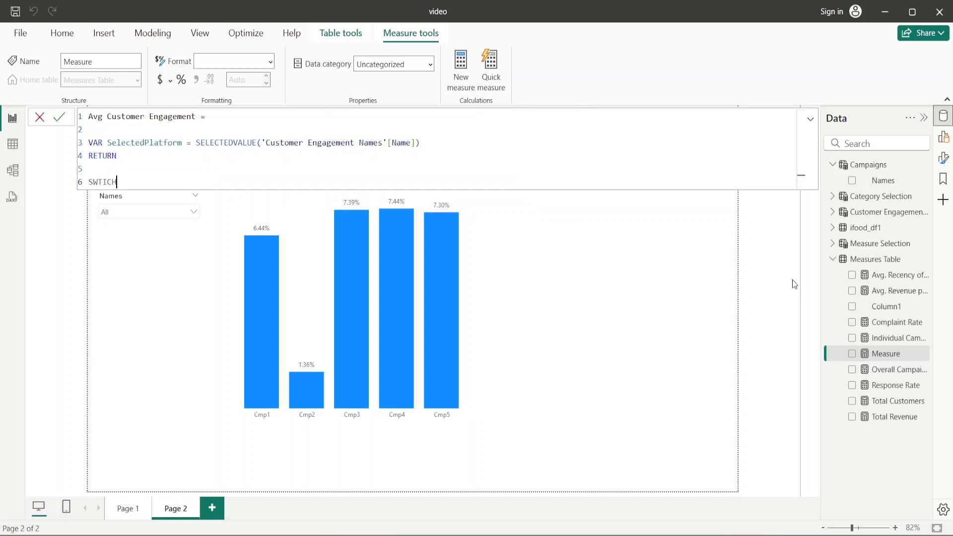
{"action": "key", "text": "BackSpace"}
{"action": "key", "text": "BackSpace"}
{"action": "key", "text": "BackSpace"}
{"action": "key", "text": "BackSpace"}
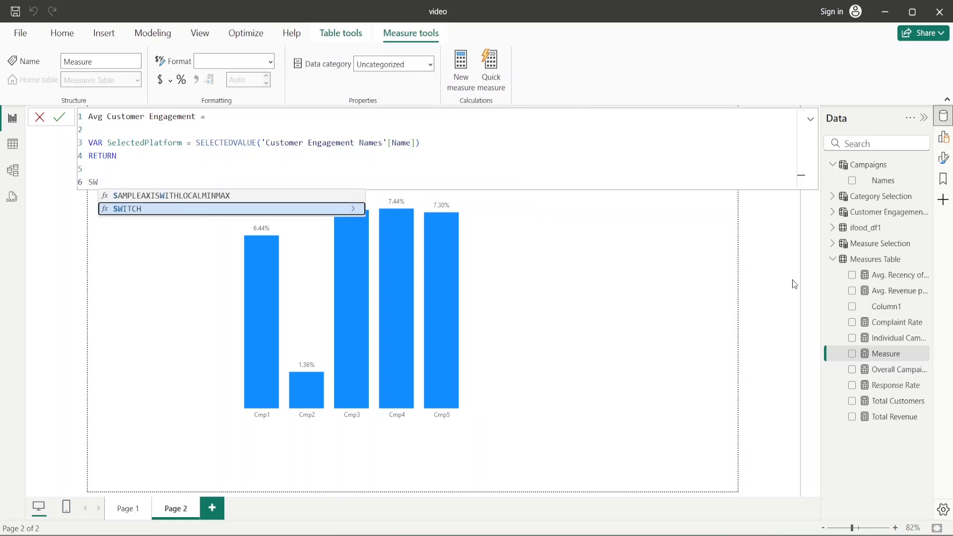
{"action": "key", "text": "Tab"}
{"action": "key", "text": "shift+Return"}
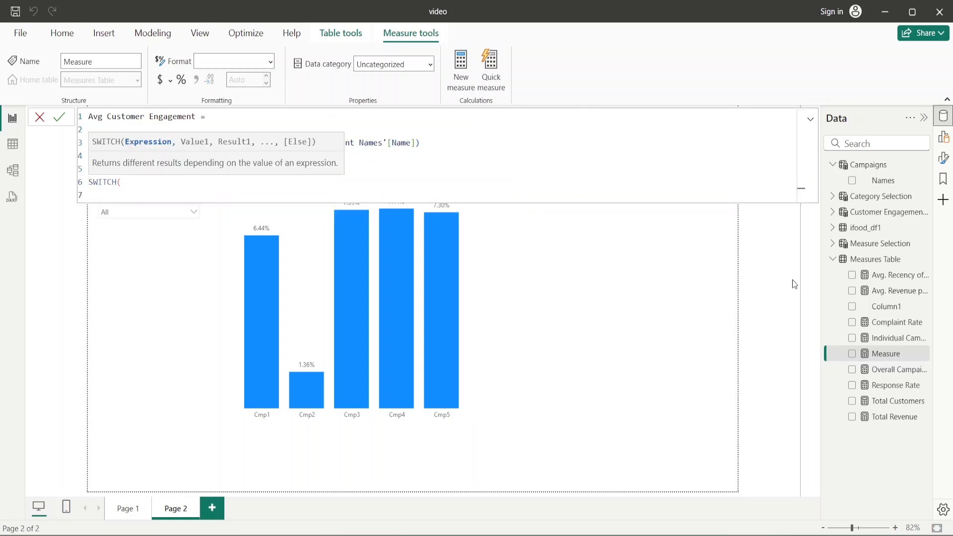
Use SelectedPlatform as the SWITCH expression and begin the first case with the value "Catalog"
{"action": "type", "text": "Sele"}
{"action": "key", "text": "Down"}
{"action": "key", "text": "Down"}
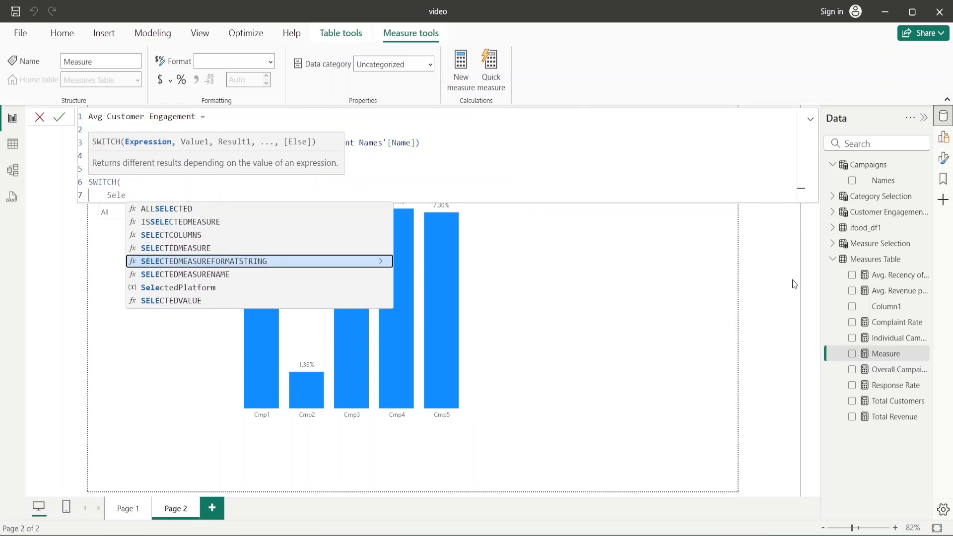
{"action": "key", "text": "Left"}
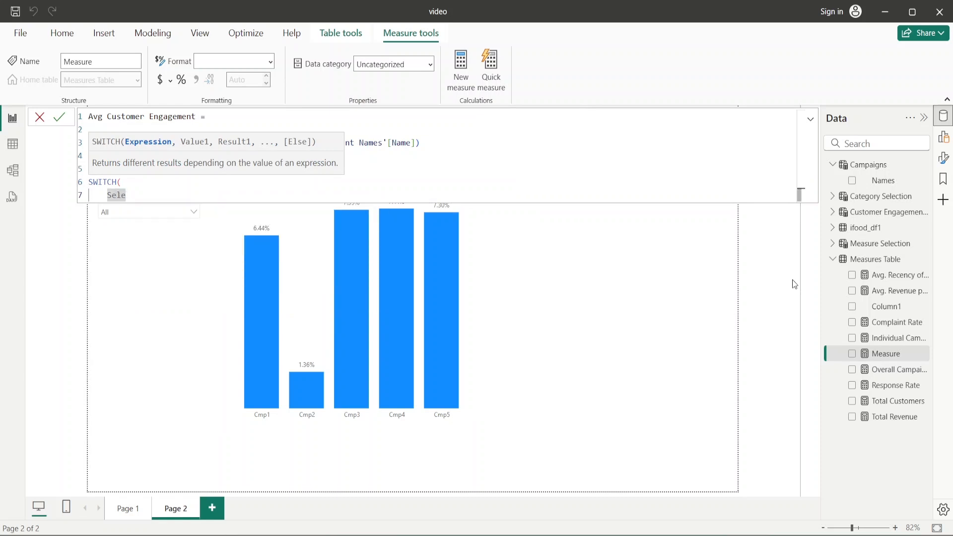
{"action": "key", "text": "ctrl+space"}
{"action": "key", "text": "Down"}
{"action": "key", "text": "Down"}
{"action": "key", "text": "Down"}
{"action": "key", "text": "Down"}
{"action": "key", "text": "Tab"}
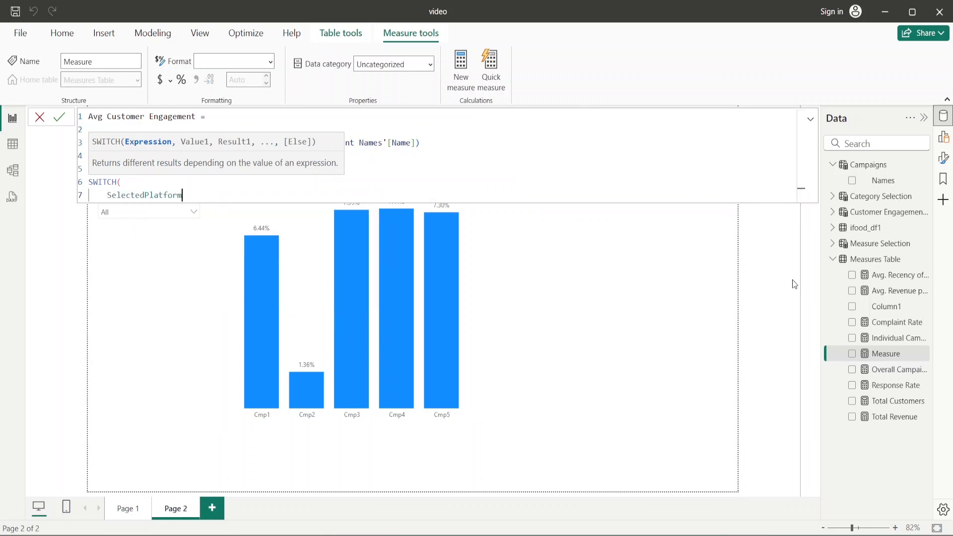
{"action": "type", "text": ","}
{"action": "key", "text": "Return"}
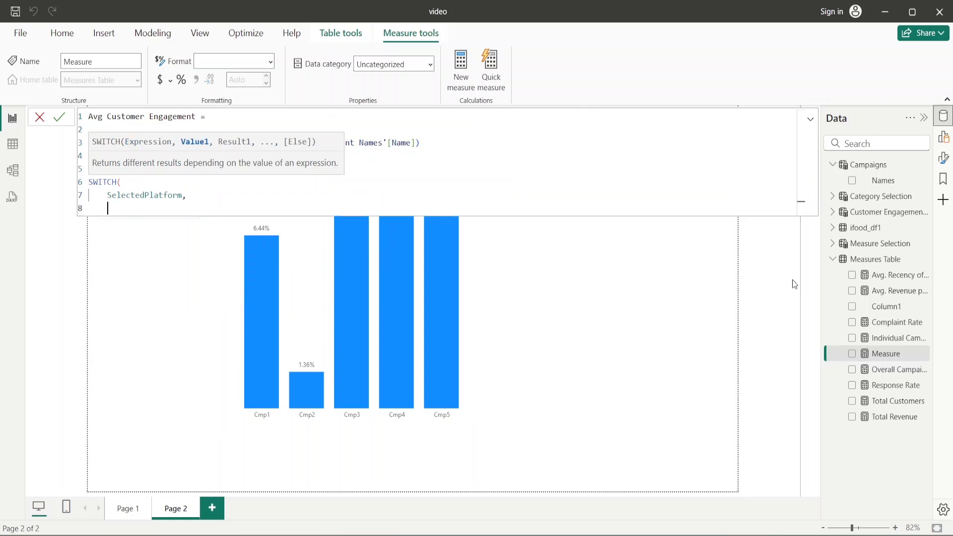
{"action": "type", "text": "\"Catalog\", AVG"}
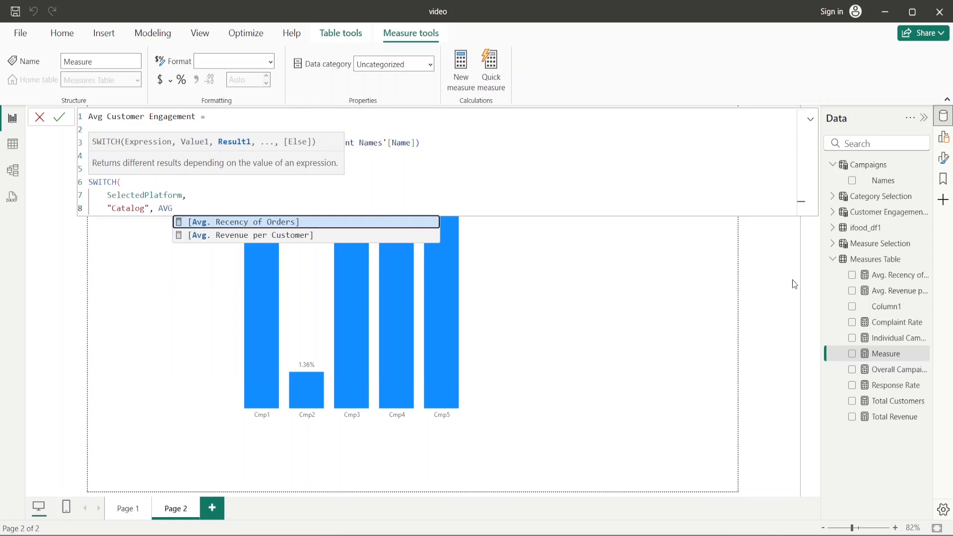
{"action": "key", "text": "Tab"}
{"action": "key", "text": "BackSpace"}
{"action": "key", "text": "BackSpace"}
{"action": "key", "text": "BackSpace"}
{"action": "key", "text": "BackSpace"}
{"action": "key", "text": "BackSpace"}
{"action": "key", "text": "BackSpace"}
{"action": "key", "text": "BackSpace"}
{"action": "key", "text": "BackSpace"}
{"action": "key", "text": "BackSpace"}
{"action": "key", "text": "BackSpace"}
{"action": "key", "text": "BackSpace"}
{"action": "key", "text": "BackSpace"}
{"action": "key", "text": "BackSpace"}
{"action": "key", "text": "BackSpace"}
{"action": "key", "text": "BackSpace"}
{"action": "key", "text": "BackSpace"}
{"action": "key", "text": "BackSpace"}
{"action": "key", "text": "BackSpace"}
{"action": "key", "text": "BackSpace"}
{"action": "key", "text": "BackSpace"}
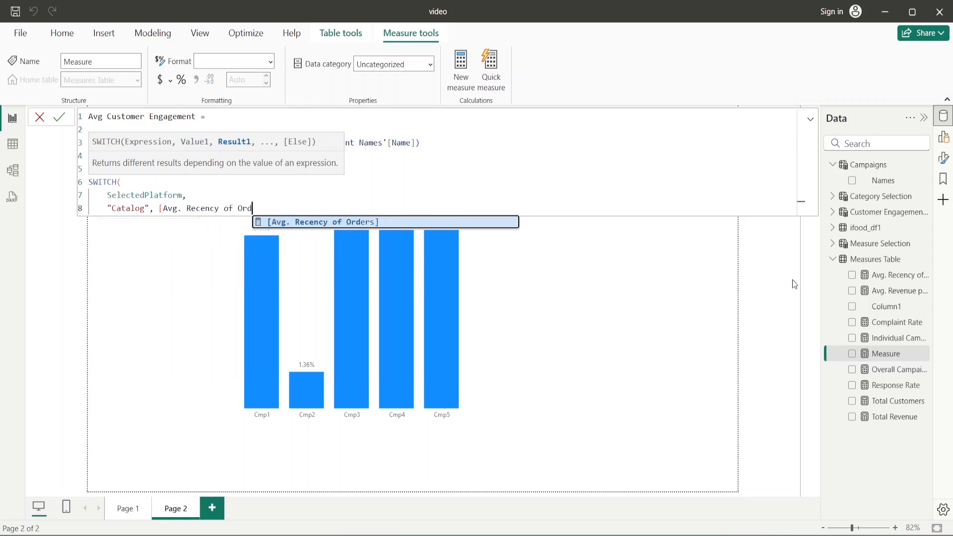
{"action": "key", "text": "BackSpace"}
{"action": "key", "text": "BackSpace"}
{"action": "key", "text": "BackSpace"}
{"action": "key", "text": "BackSpace"}
Set the "Catalog" case to return AVERAGE(ifood_df1[Num_Purchases_Catalog])
{"action": "type", "text": "AVER"}
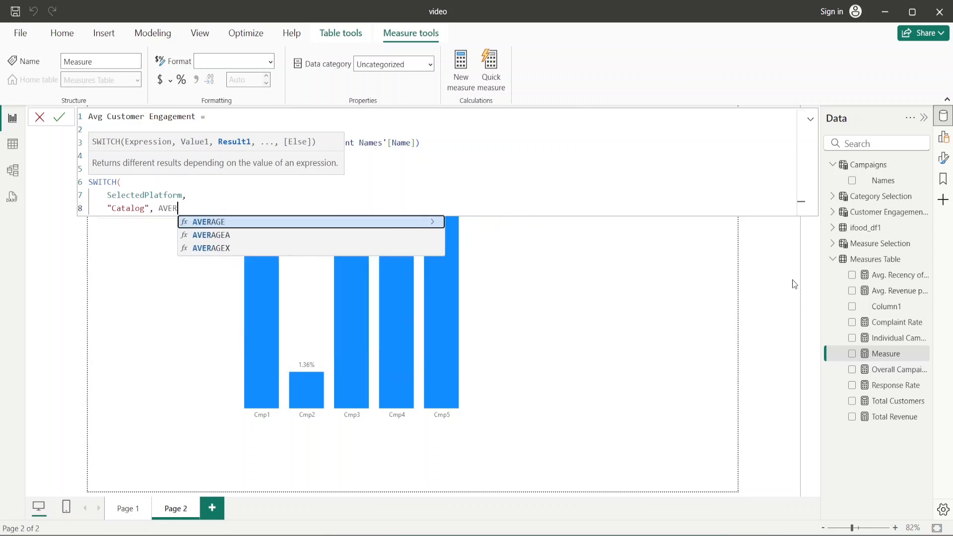
{"action": "key", "text": "Tab"}
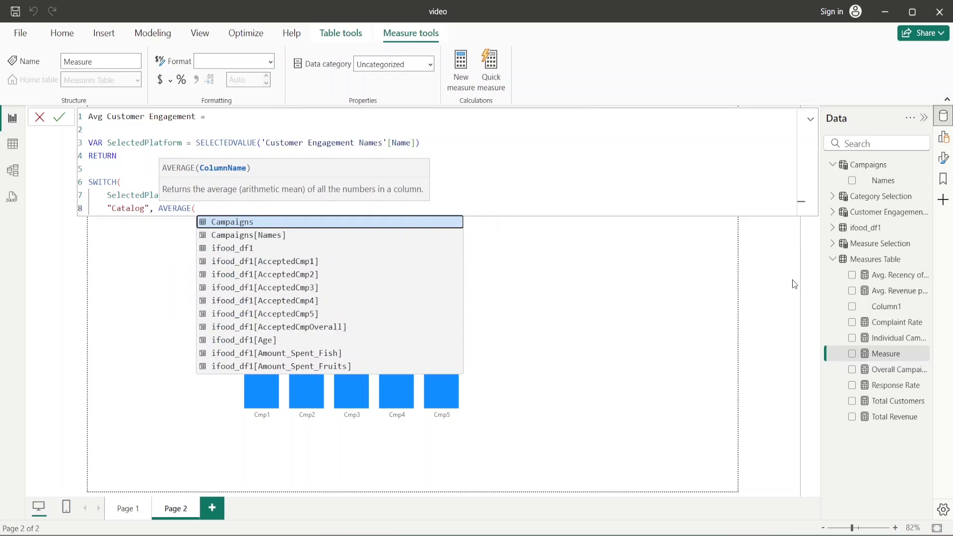
{"action": "type", "text": "num"}
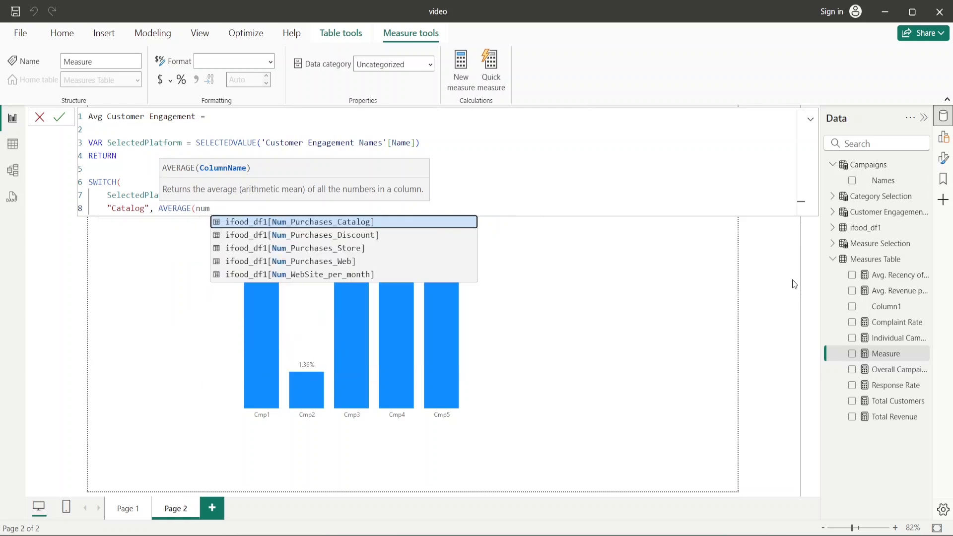
{"action": "key", "text": "Tab"}
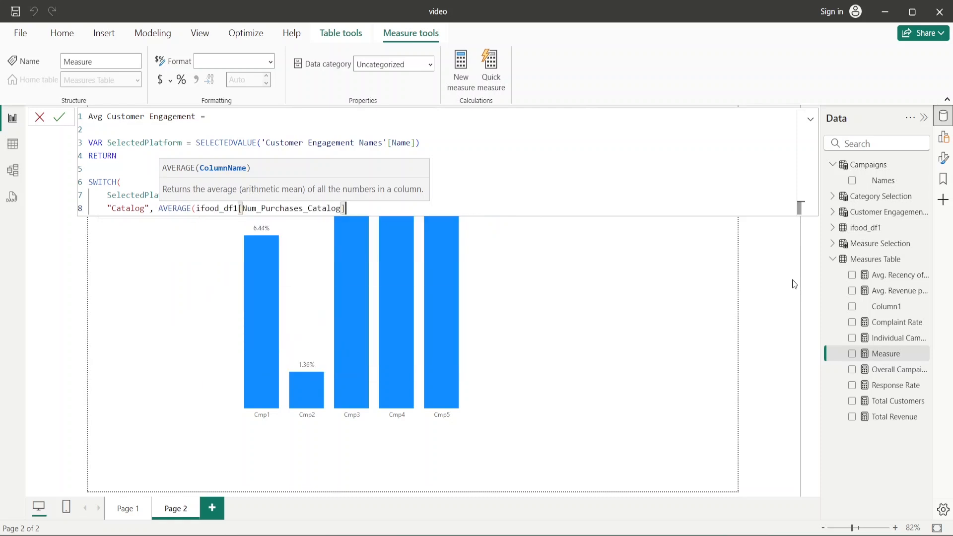
{"action": "type", "text": "),"}
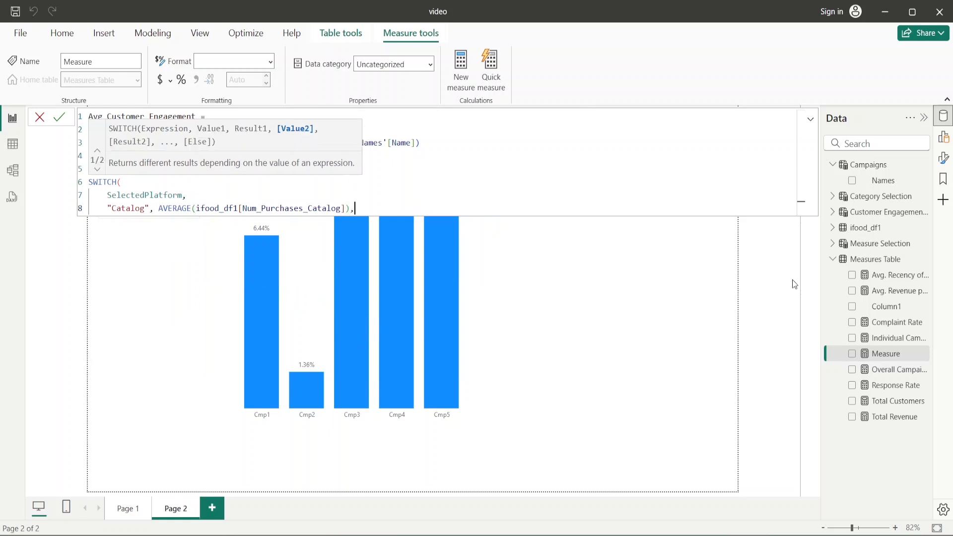
{"action": "key", "text": "shift+Return"}
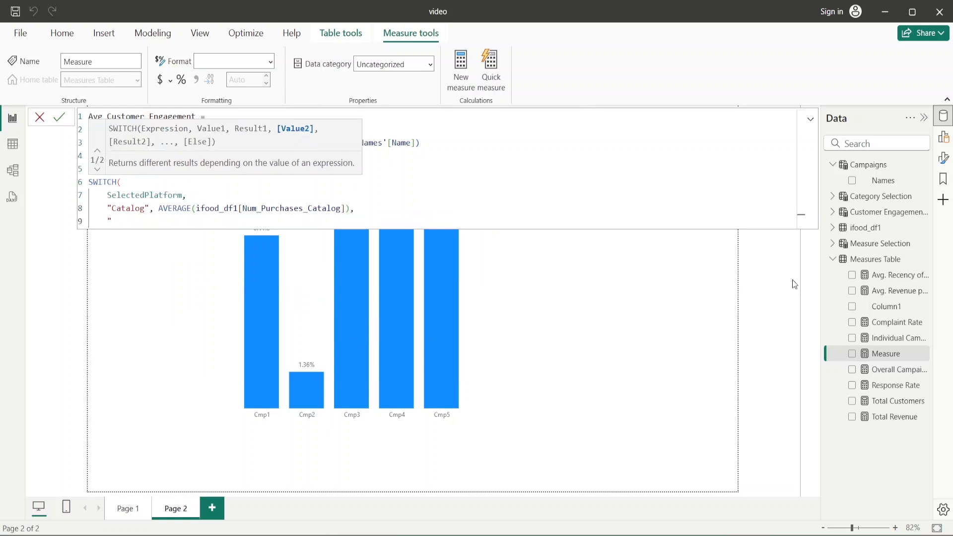
Add the "Store" case returning AVERAGE(ifood_df1[Num_Purchases_Store]) to the SWITCH
{"action": "type", "text": "\"Store\", AVERAGE("}
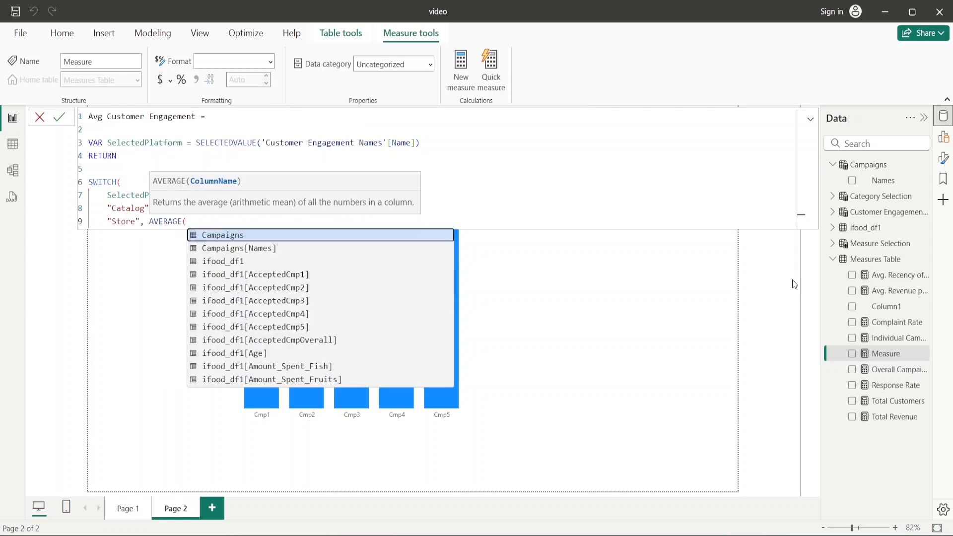
{"action": "type", "text": "ifood_df1[Num_Purchases_Store]"}
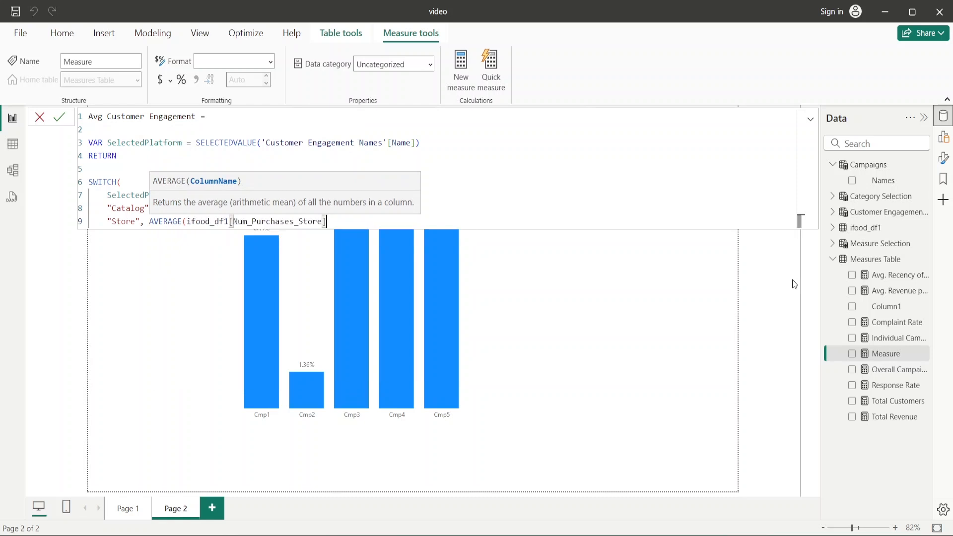
{"action": "type", "text": "),"}
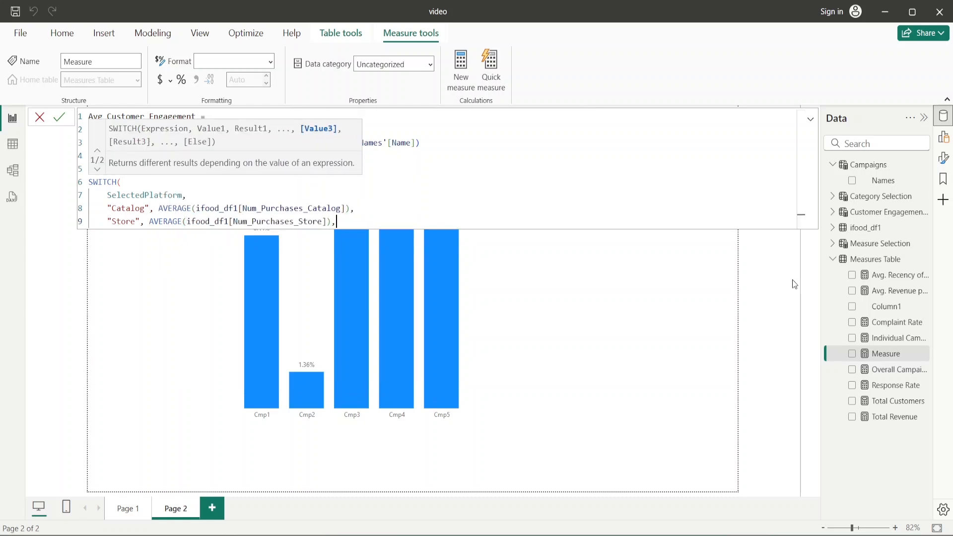
{"action": "key", "text": "Return"}
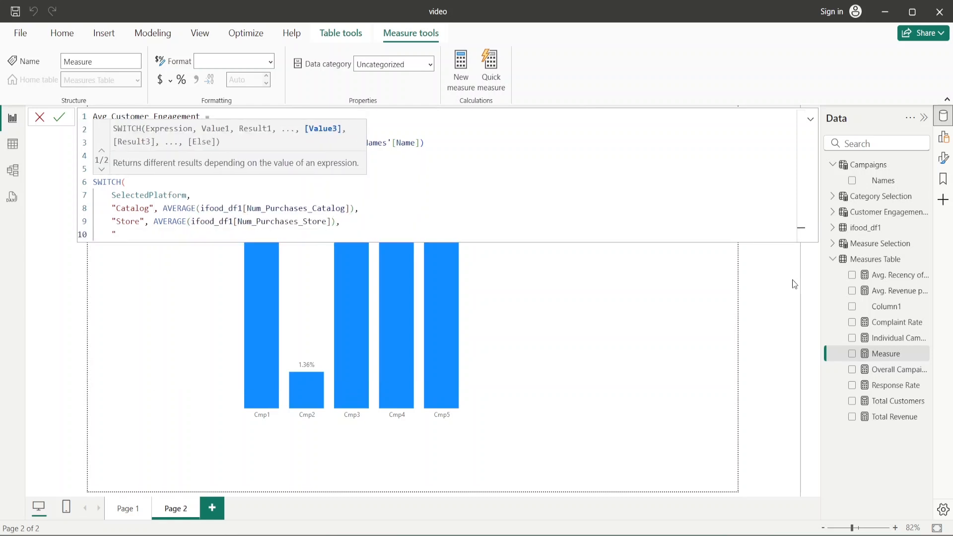
Add the "Website" case returning AVERAGE(ifood_df1[Num_Purchases_Web]) to the SWITCH
{"action": "type", "text": "\"Website\",AVERAGE("}
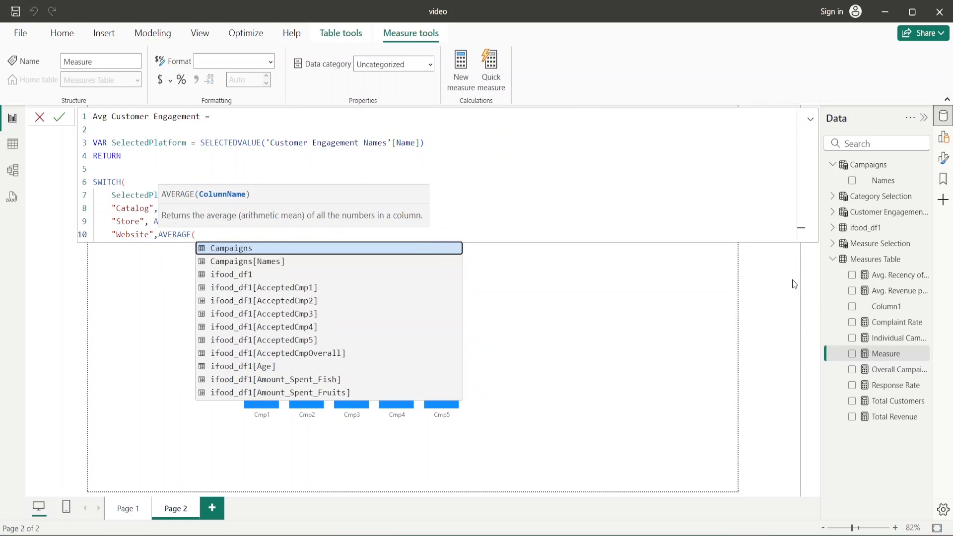
{"action": "type", "text": "the"}
{"action": "key", "text": "BackSpace"}
{"action": "key", "text": "BackSpace"}
{"action": "key", "text": "BackSpace"}
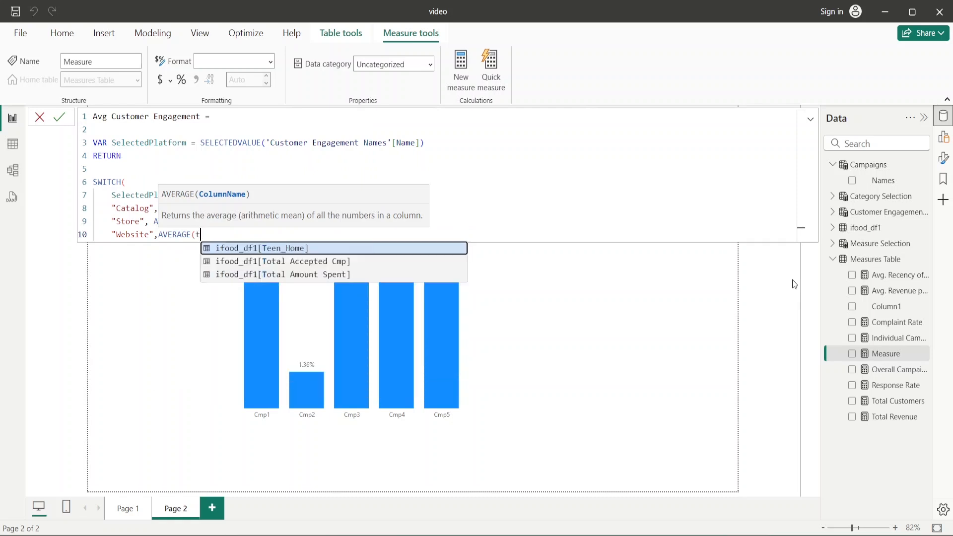
{"action": "type", "text": "we"}
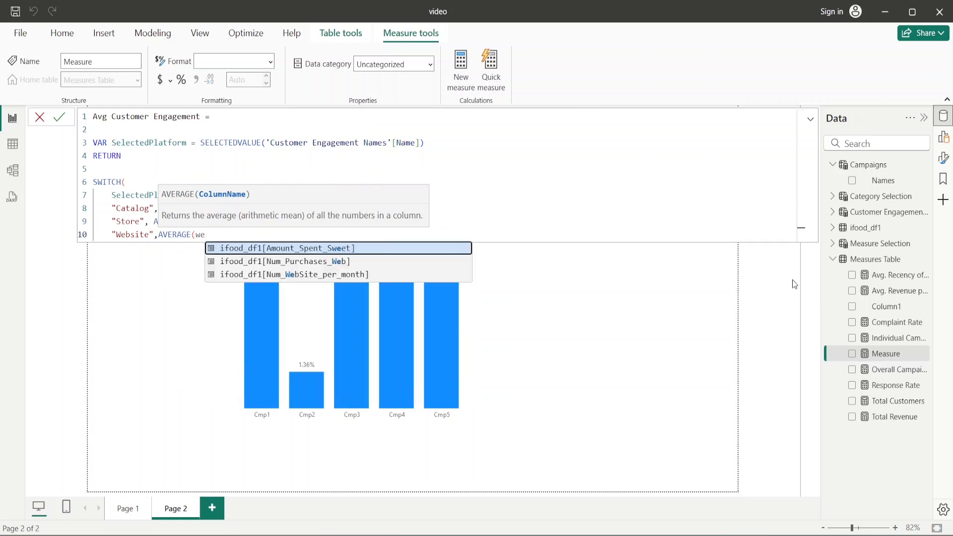
{"action": "key", "text": "Down"}
{"action": "key", "text": "Tab"}
{"action": "type", "text": "),"}
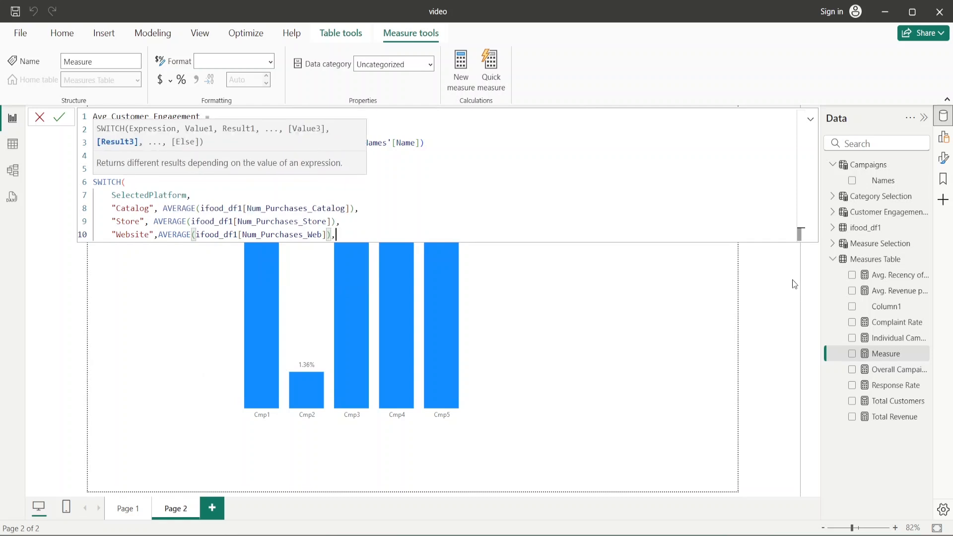
{"action": "key", "text": "Return"}
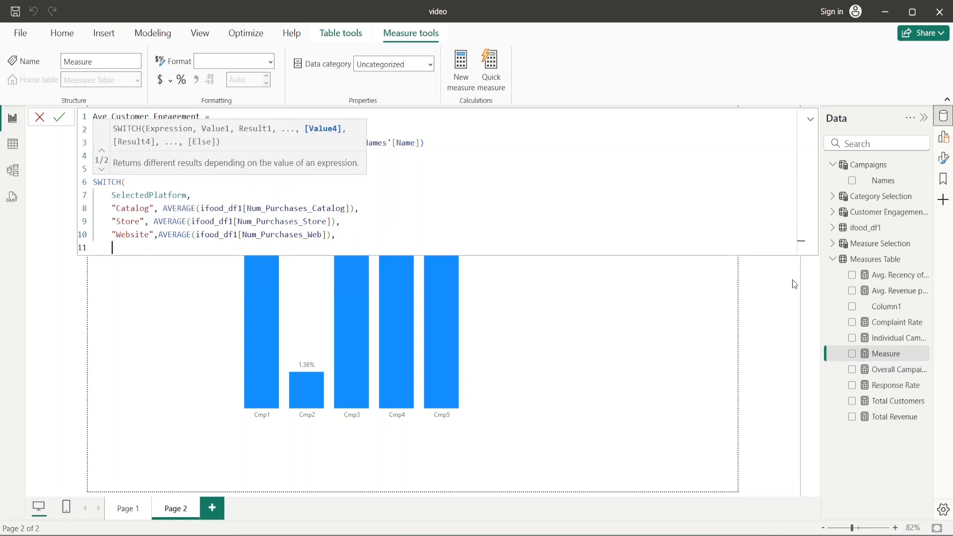
Add the "Discount" case returning AVERAGE(ifood_df1[Num_Purchases_Discount]) to the SWITCH
{"action": "type", "text": "\"Discount\",AVERAGE("}
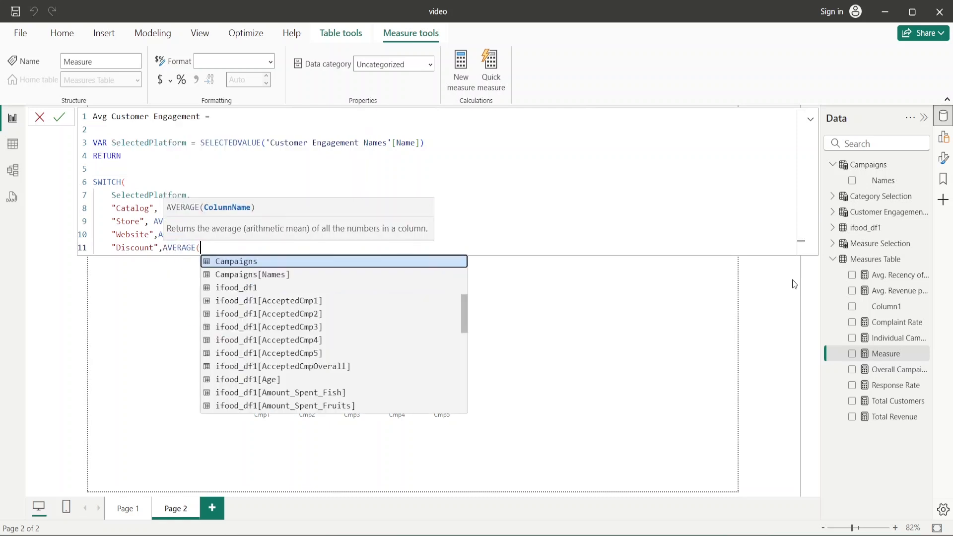
{"action": "type", "text": "ifood_df1[Num_Purchases_Discount]"}
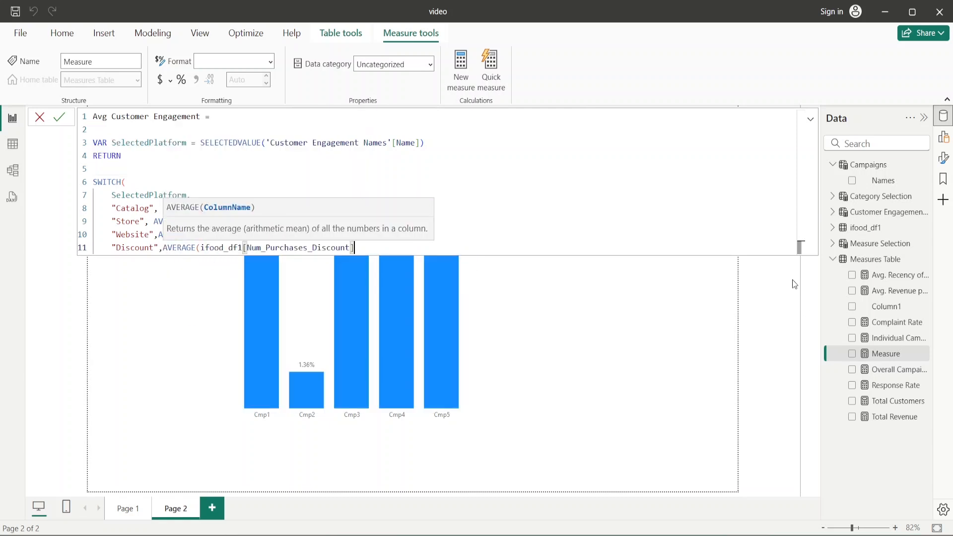
{"action": "type", "text": ")"}
{"action": "key", "text": "shift+Return"}
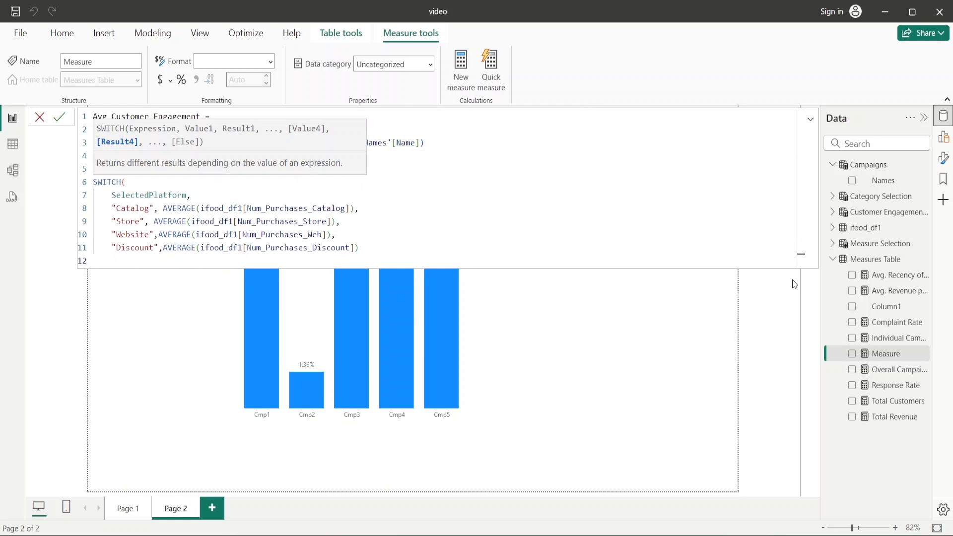
{"action": "key", "text": "BackSpace"}
{"action": "type", "text": ","}
{"action": "key", "text": "shift+Return"}
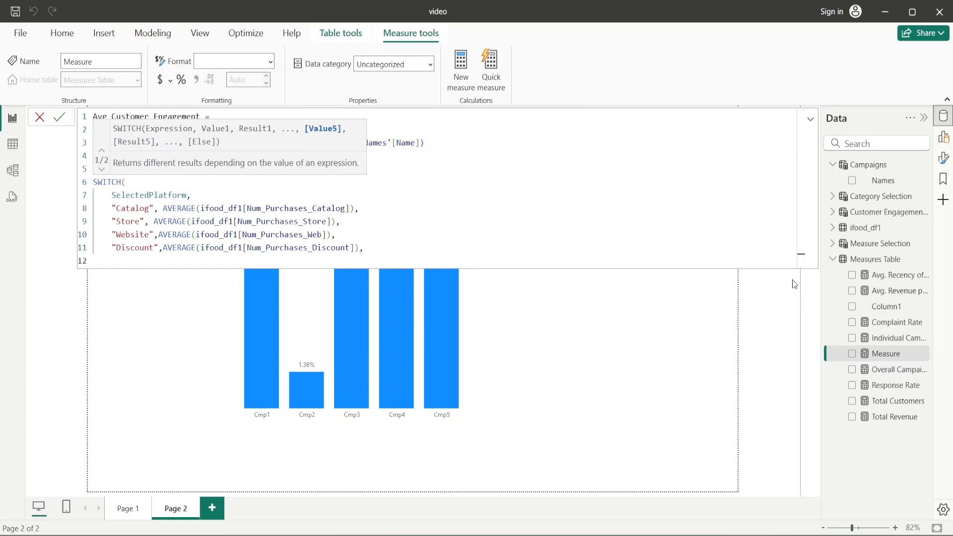
Make BLANK() the SWITCH's fallback result, close the expression and commit the Avg Customer Engagement measure
{"action": "type", "text": "BLANK()"}
{"action": "key", "text": "shift+Return"}
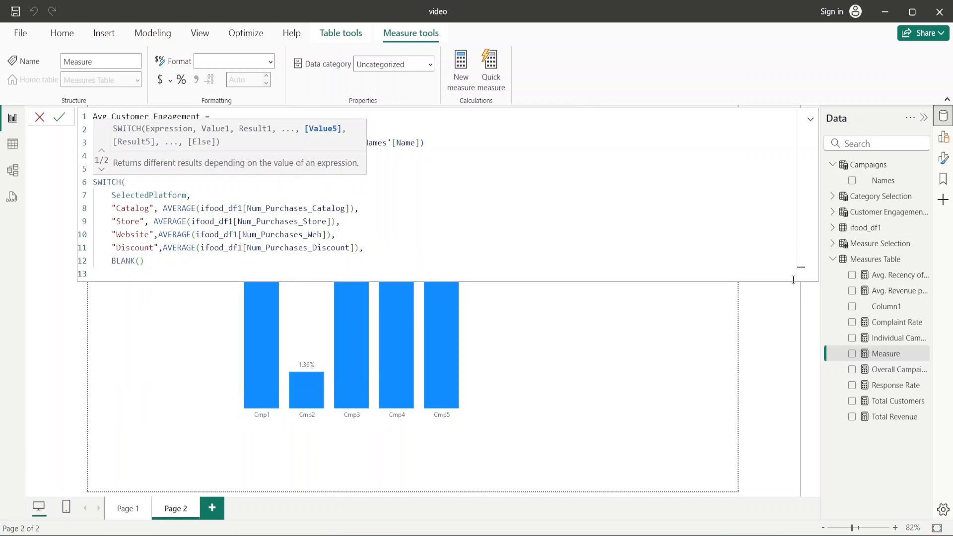
{"action": "type", "text": ")"}
{"action": "key", "text": "Return"}
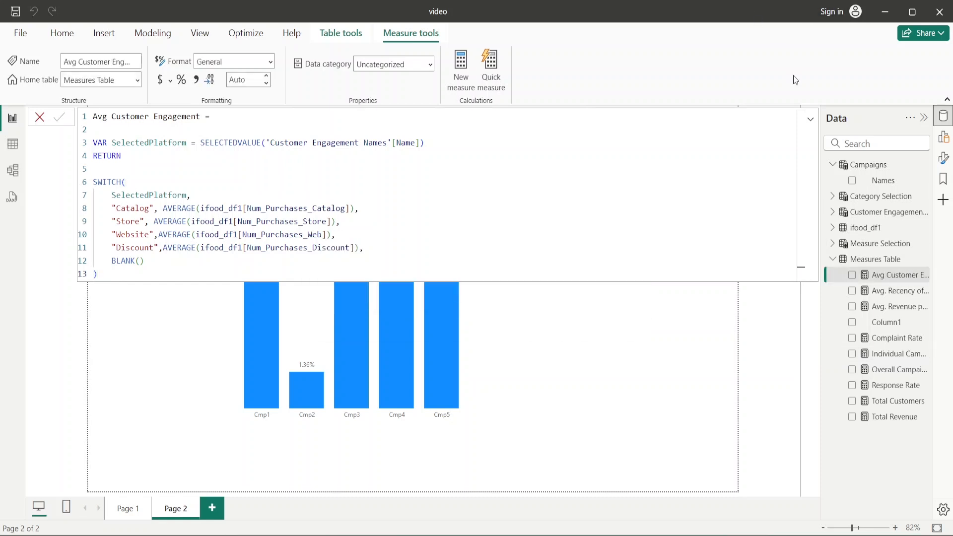
{"action": "left_click", "coordinate": [810, 119]}
{"action": "left_click", "coordinate": [811, 121]}
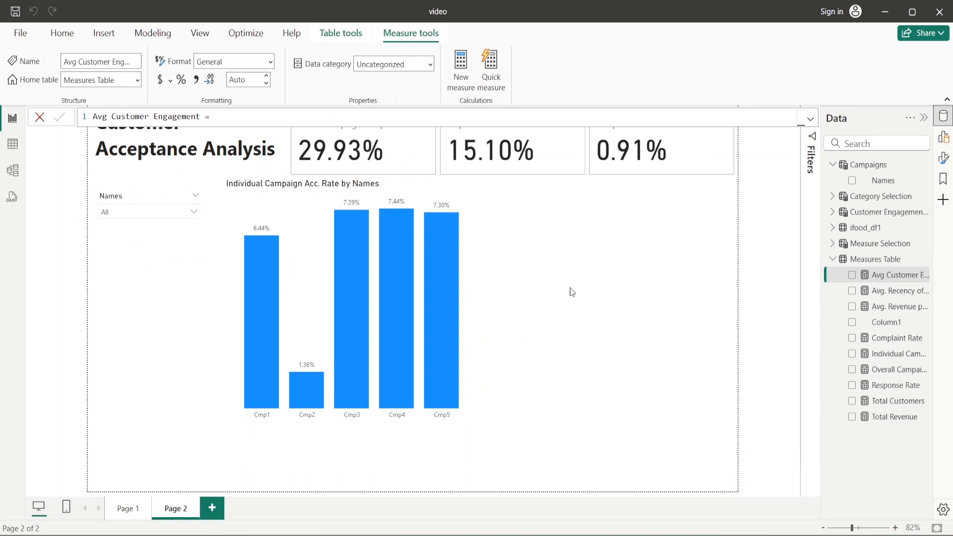
Duplicate the Individual Campaign Acc. Rate by Names column chart and place the copy beside the original
{"action": "left_click", "coordinate": [516, 298]}
{"action": "left_click", "coordinate": [464, 195]}
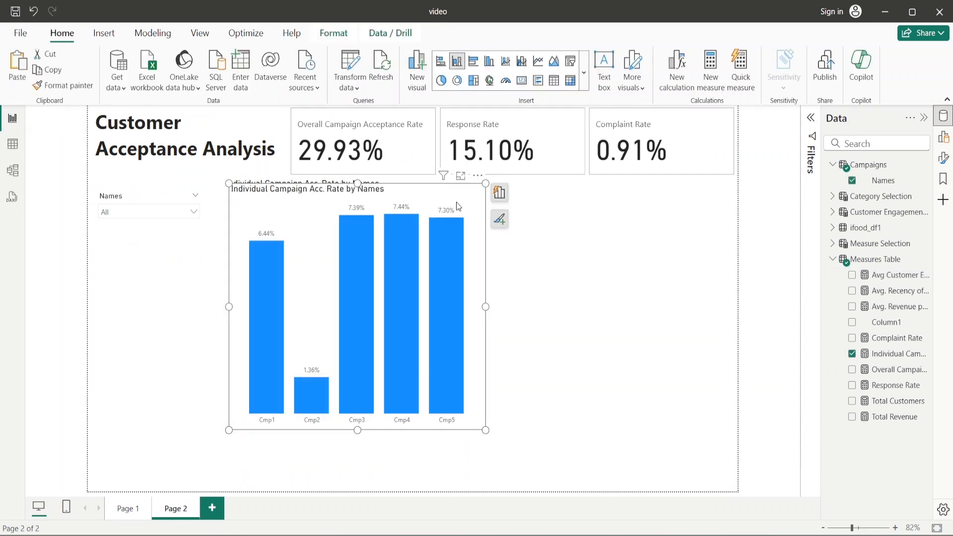
{"action": "key", "text": "ctrl+c"}
{"action": "key", "text": "ctrl+v"}
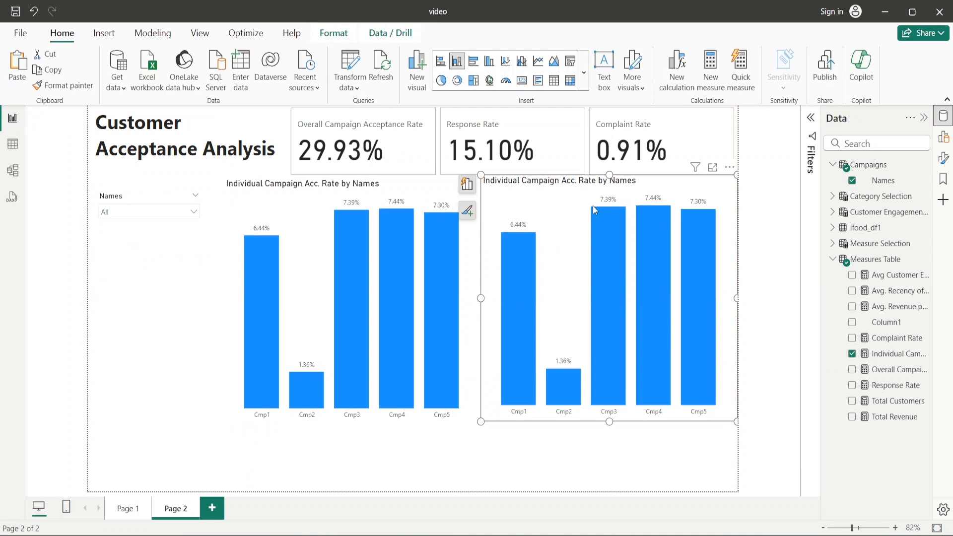
Replace Names on the copied chart's X-axis with the Name field from Customer Engagement Names
{"action": "left_click", "coordinate": [943, 137]}
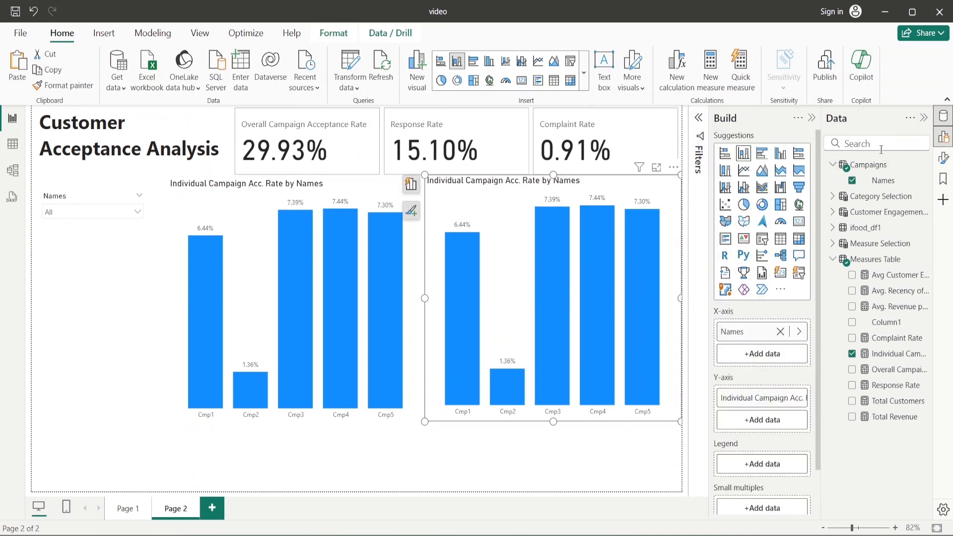
{"action": "left_click", "coordinate": [780, 332]}
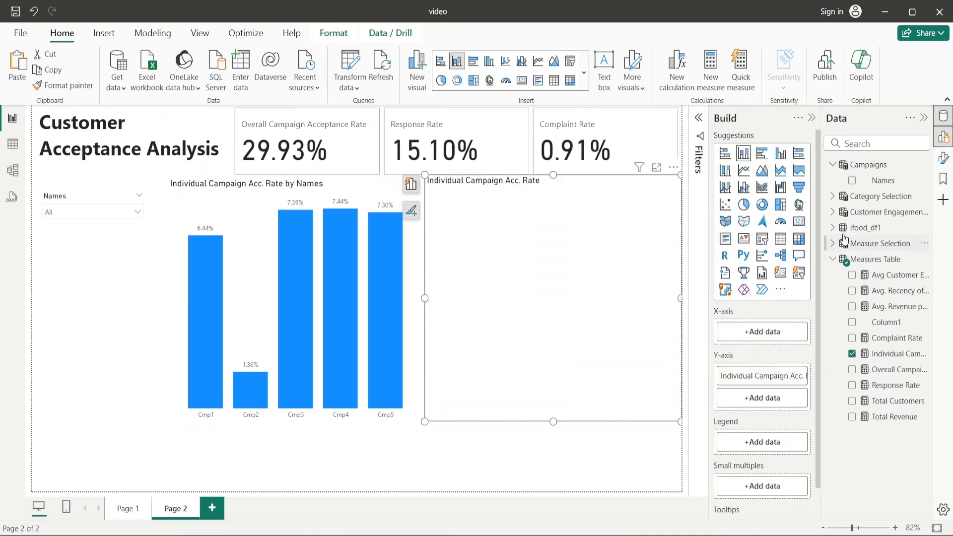
{"action": "left_click", "coordinate": [833, 213]}
{"action": "left_click", "coordinate": [852, 228]}
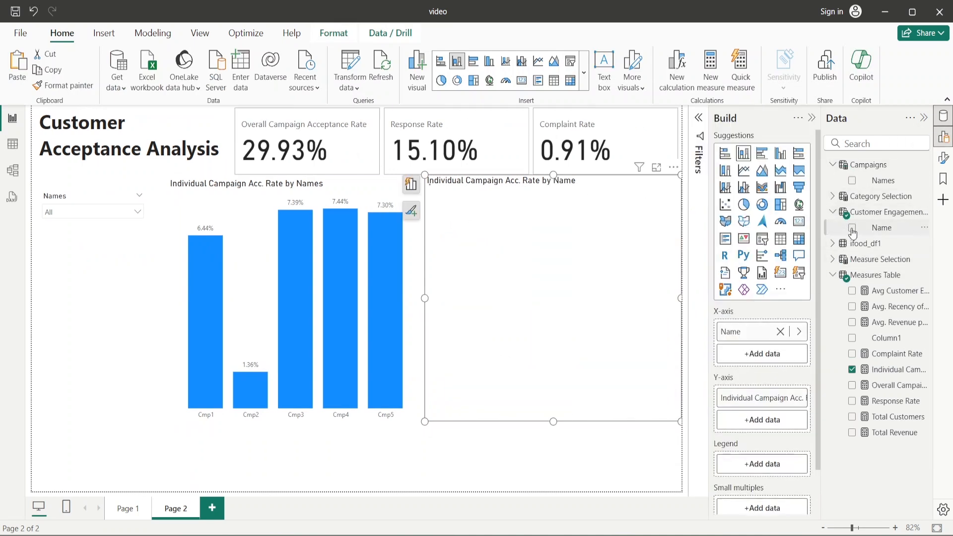
Replace the copied chart's Y-axis measure with Avg Customer Engagement and check the values of its columns
{"action": "right_click", "coordinate": [763, 400]}
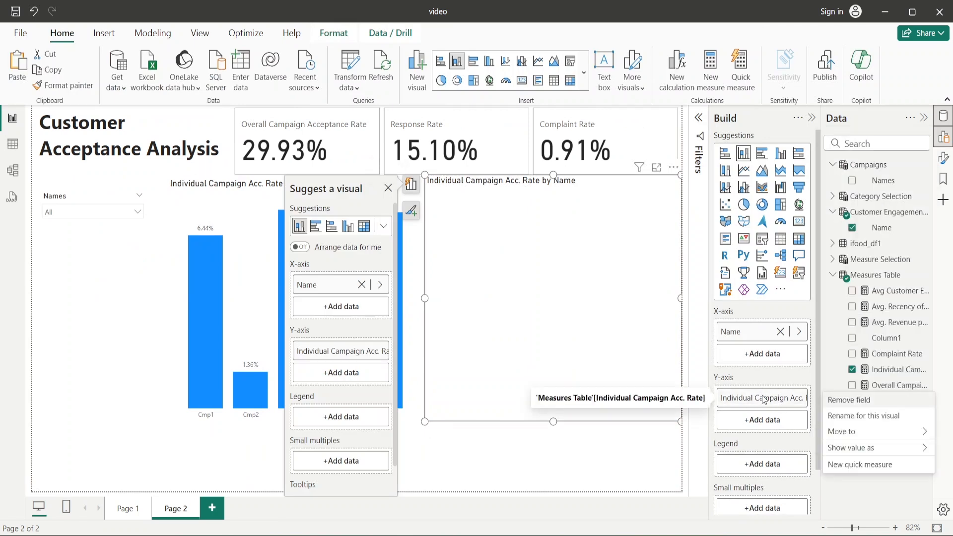
{"action": "left_click", "coordinate": [863, 402]}
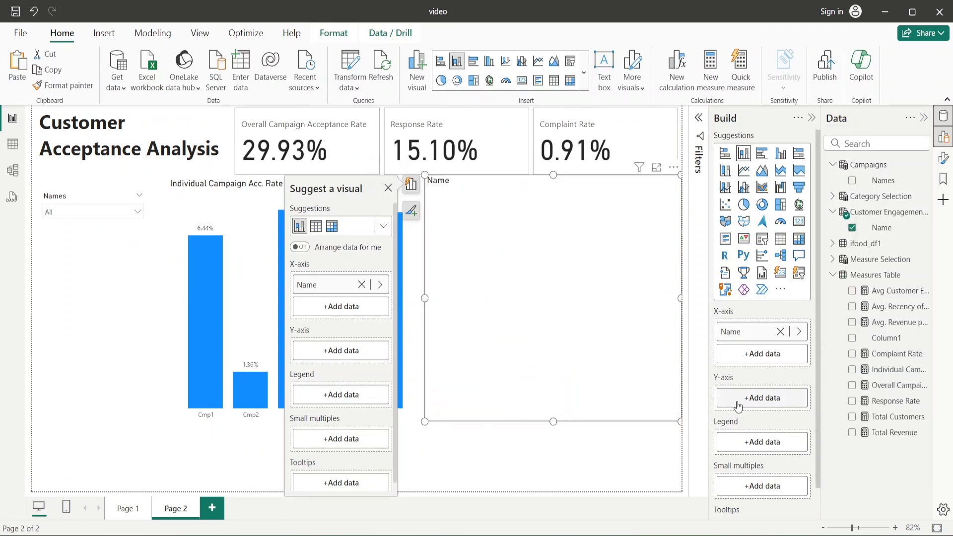
{"action": "left_click", "coordinate": [832, 217]}
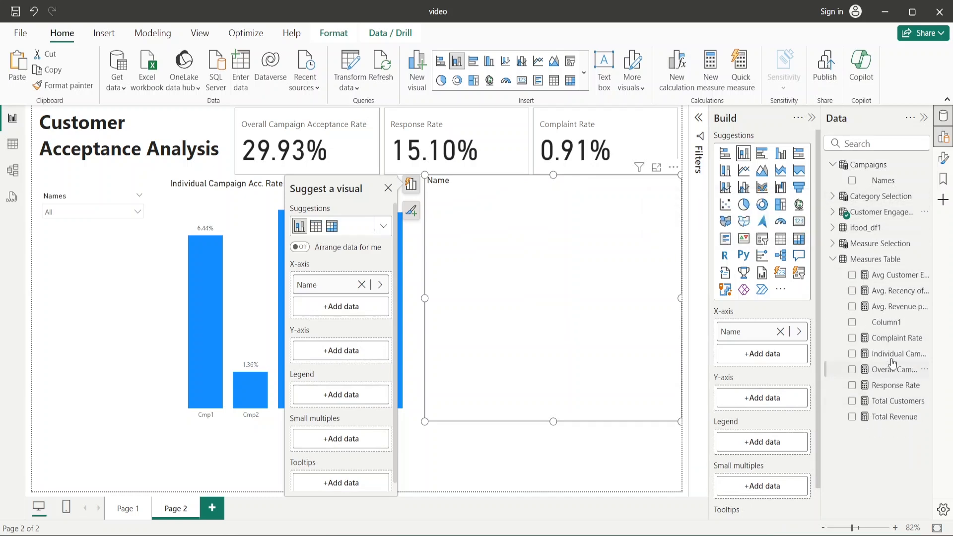
{"action": "left_click_drag", "start_coordinate": [888, 276], "coordinate": [765, 397]}
{"action": "left_click", "coordinate": [493, 458]}
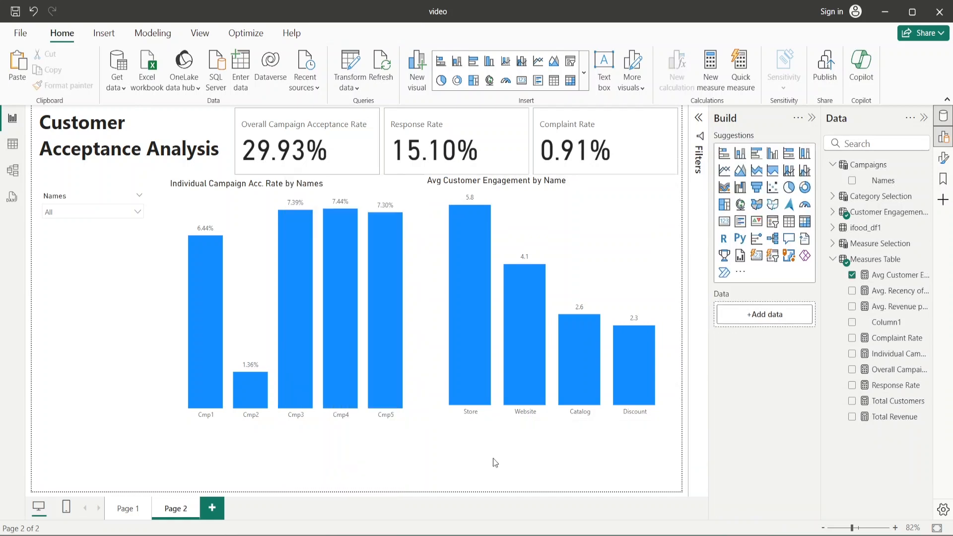
{"action": "mouse_move", "coordinate": [520, 337]}
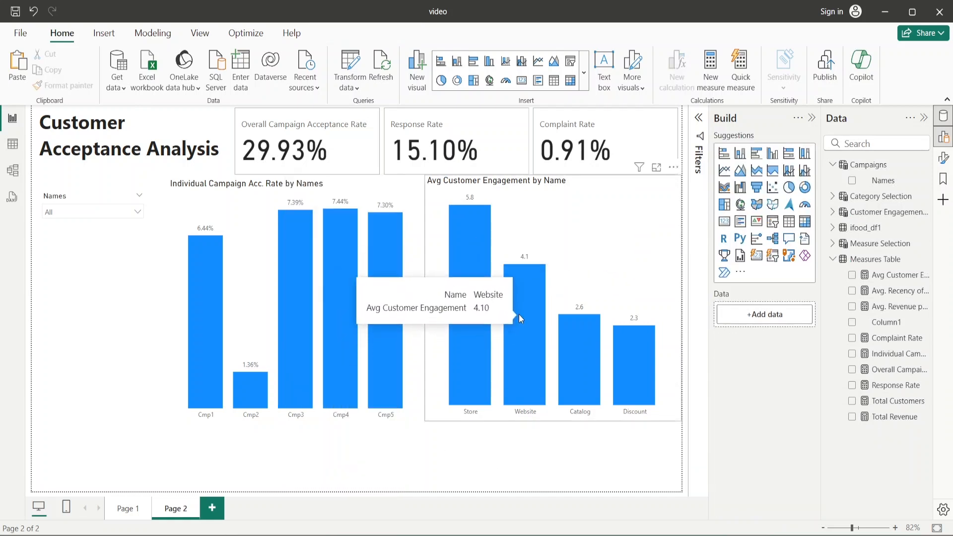
{"action": "mouse_move", "coordinate": [579, 360]}
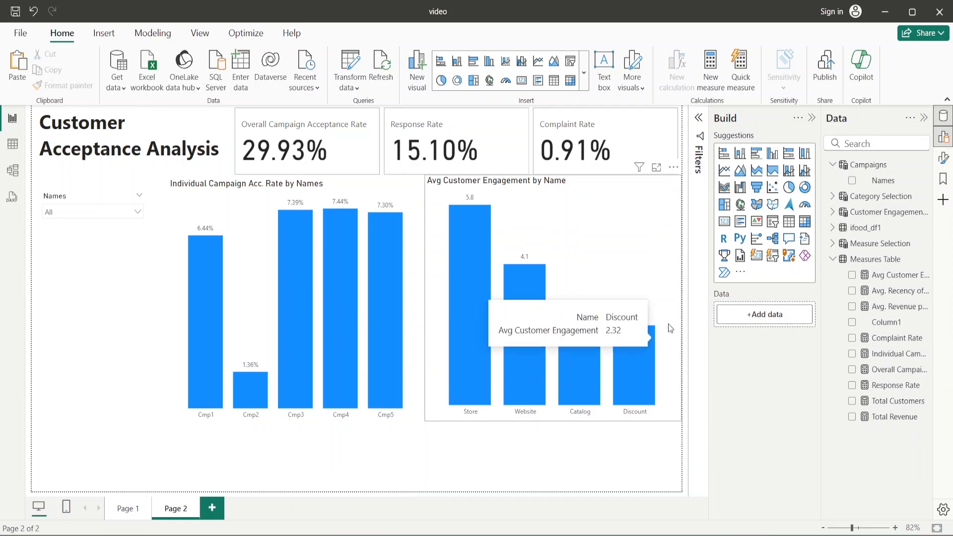
Duplicate the Names slicer and place the copy directly below the original
{"action": "left_click", "coordinate": [84, 201]}
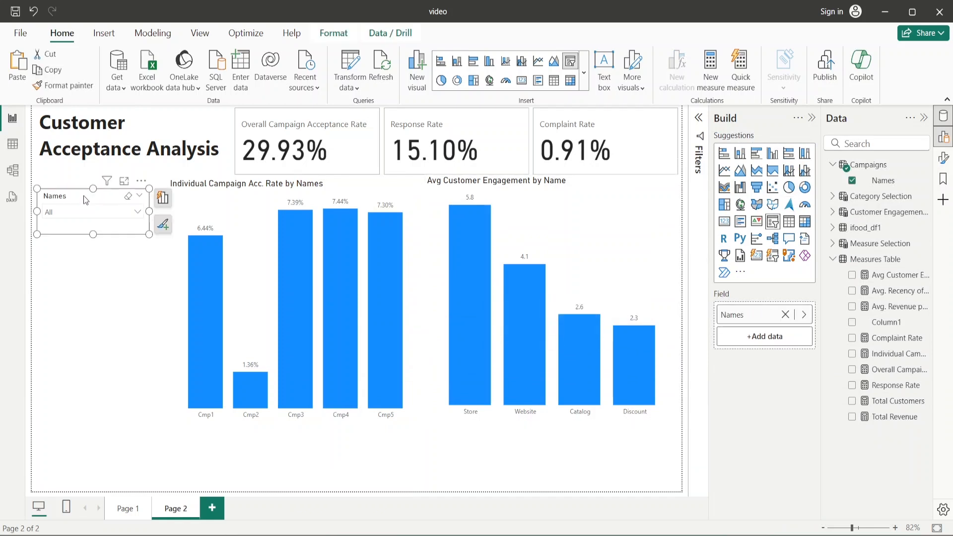
{"action": "key", "text": "ctrl+c"}
{"action": "key", "text": "ctrl+v"}
{"action": "left_click_drag", "start_coordinate": [84, 201], "coordinate": [81, 252]}
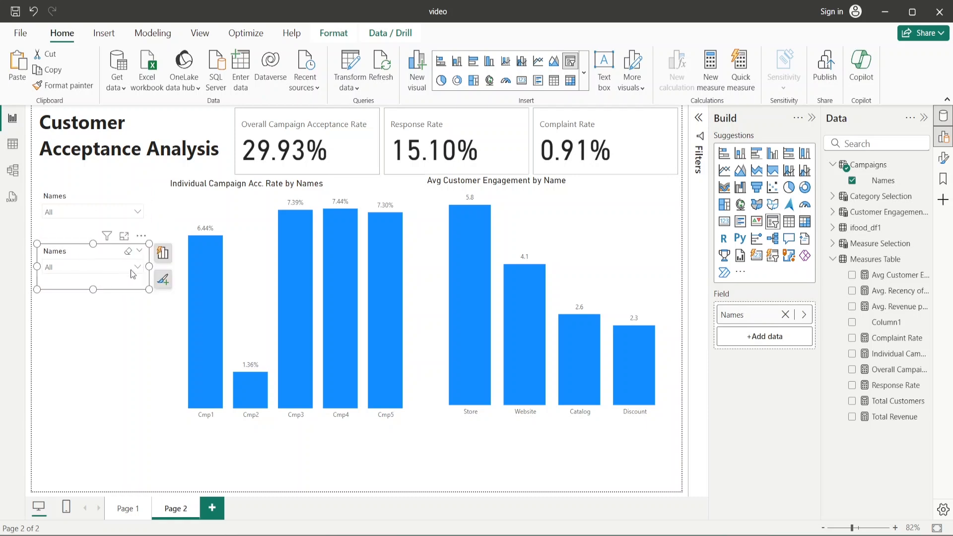
Replace the copied slicer's field with Name from the Customer Engagement Names table
{"action": "left_click", "coordinate": [785, 314]}
{"action": "left_click", "coordinate": [833, 212]}
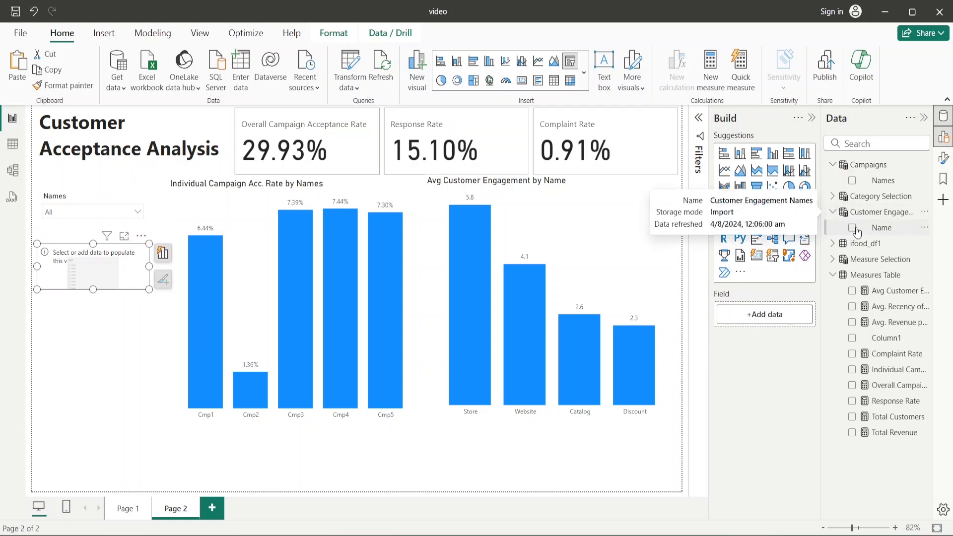
{"action": "left_click", "coordinate": [853, 228]}
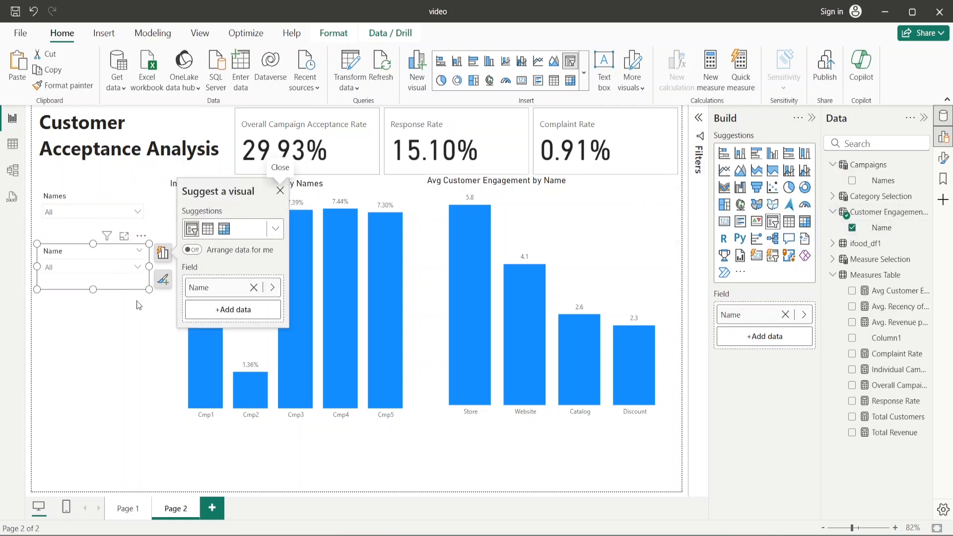
Test the Name slicer by filtering to Catalog, and reset it to include all platforms
{"action": "left_click", "coordinate": [132, 271]}
{"action": "left_click", "coordinate": [51, 298]}
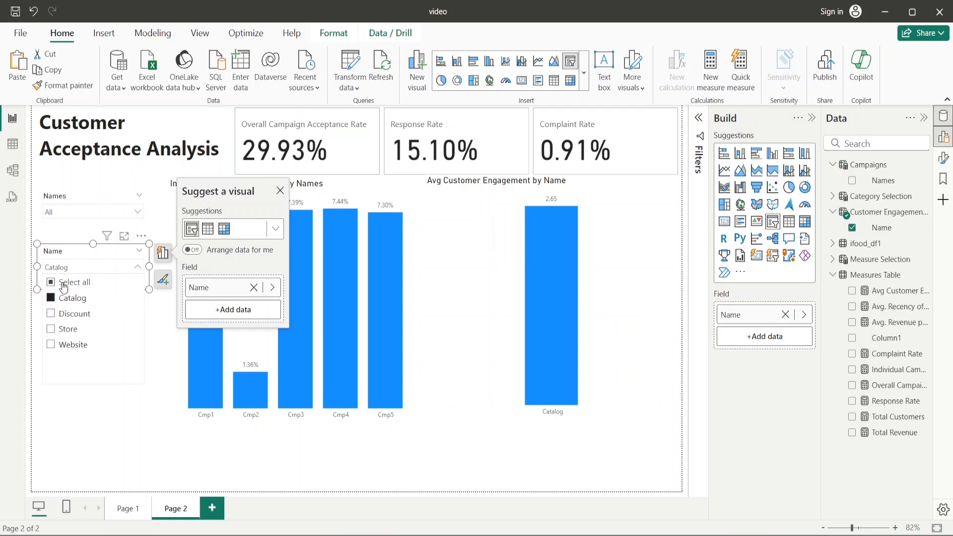
{"action": "left_click", "coordinate": [58, 283]}
{"action": "left_click", "coordinate": [104, 453]}
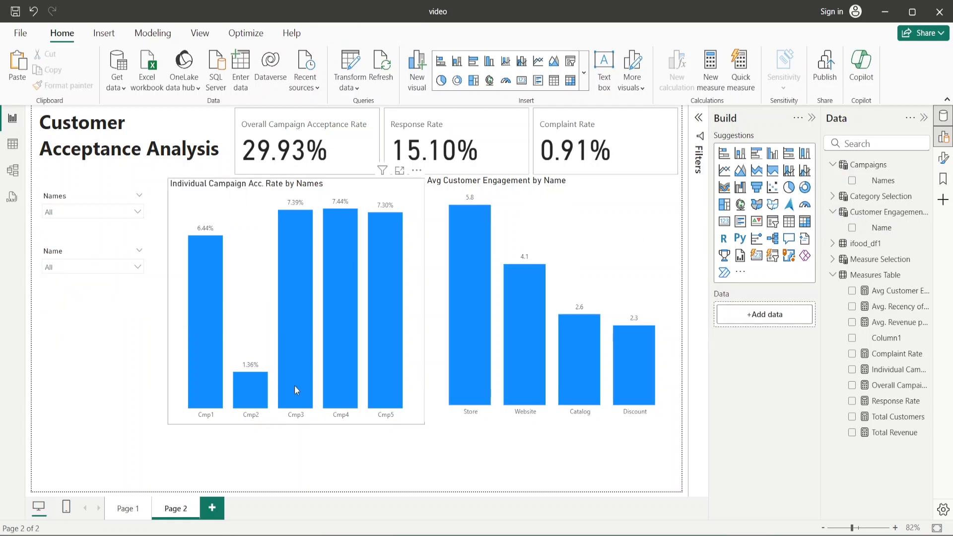
Move the campaign acceptance chart and the customer engagement chart slightly lower on the page, below the cards
{"action": "mouse_move", "coordinate": [295, 390]}
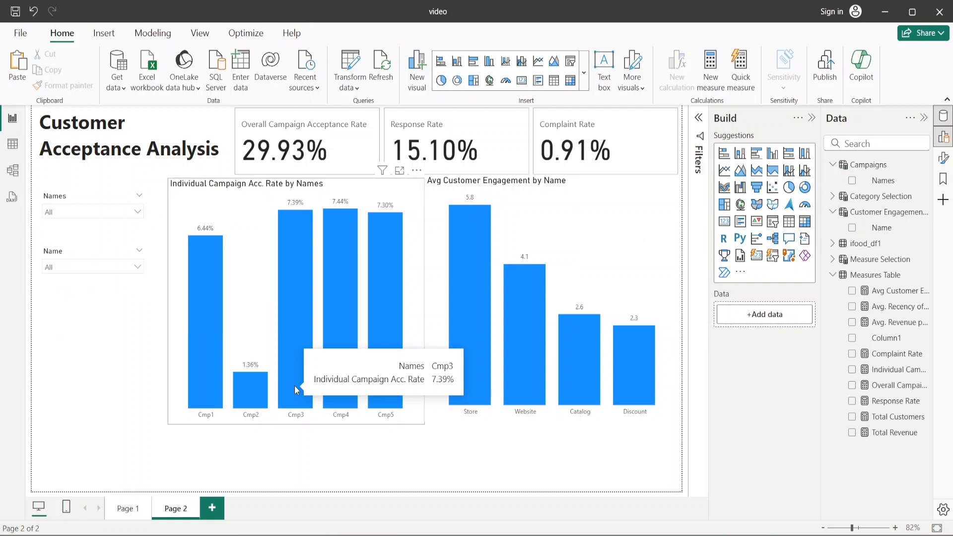
{"action": "left_click_drag", "start_coordinate": [192, 217], "coordinate": [185, 204]}
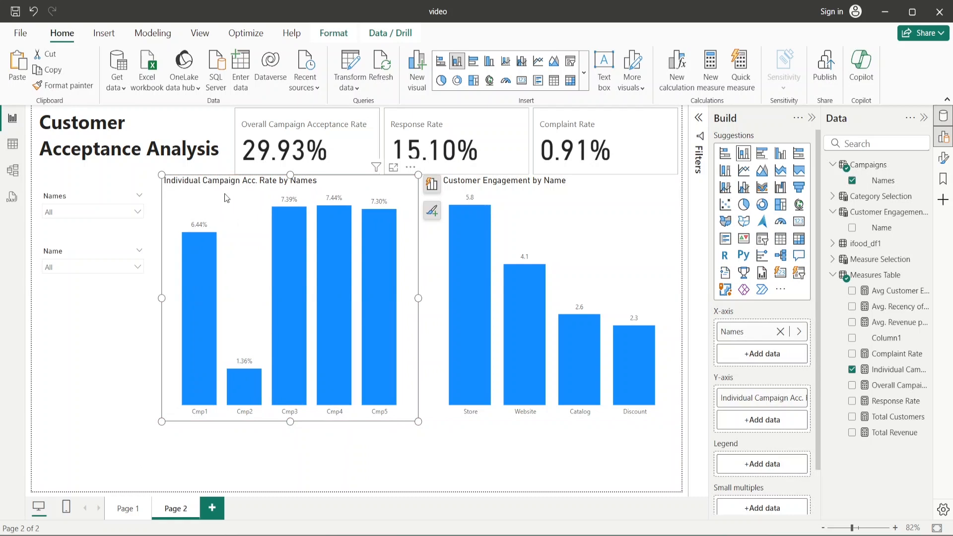
{"action": "left_click_drag", "start_coordinate": [225, 197], "coordinate": [224, 219]}
{"action": "left_click_drag", "start_coordinate": [545, 208], "coordinate": [546, 223]}
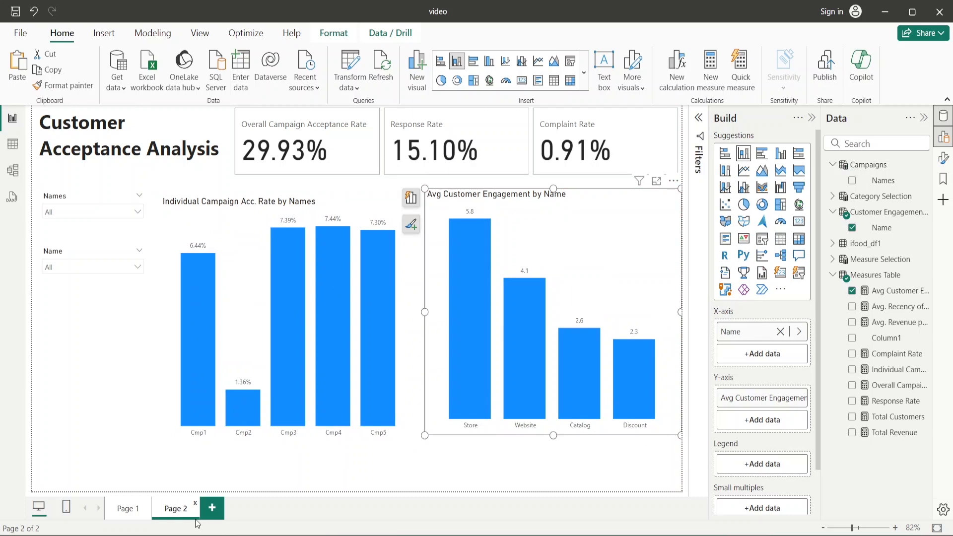
Display the ifood_df1 table's data and examine its Recency and Num_Purchases columns
{"action": "left_click", "coordinate": [13, 144]}
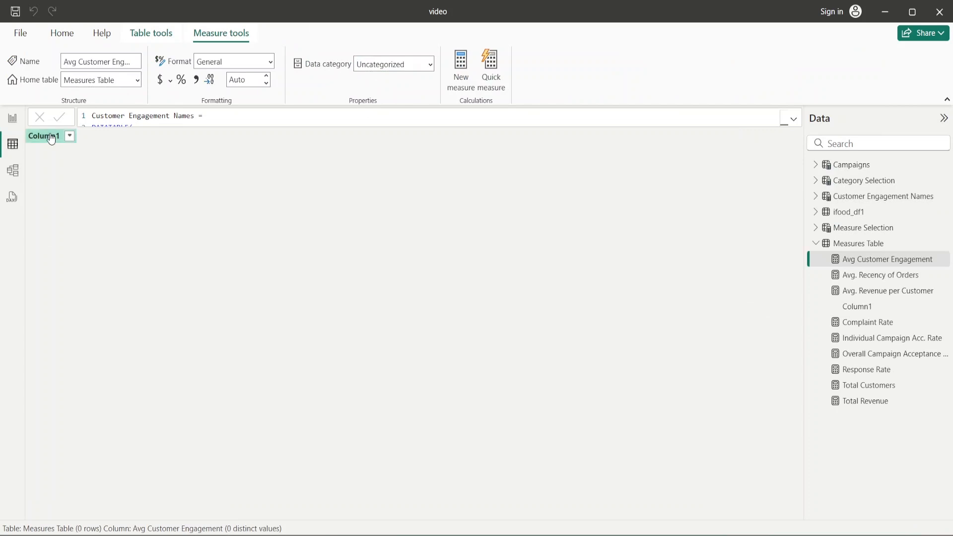
{"action": "left_click", "coordinate": [849, 213]}
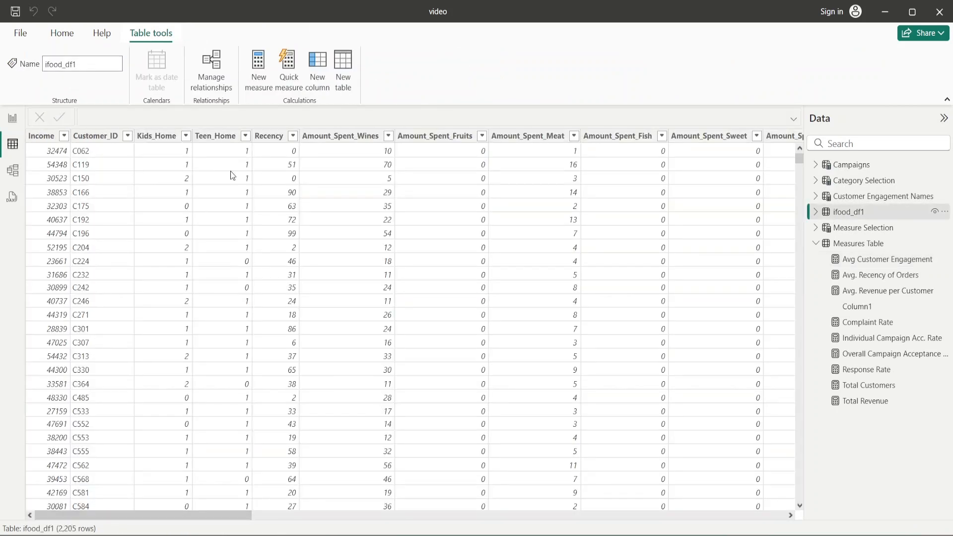
{"action": "left_click", "coordinate": [267, 140]}
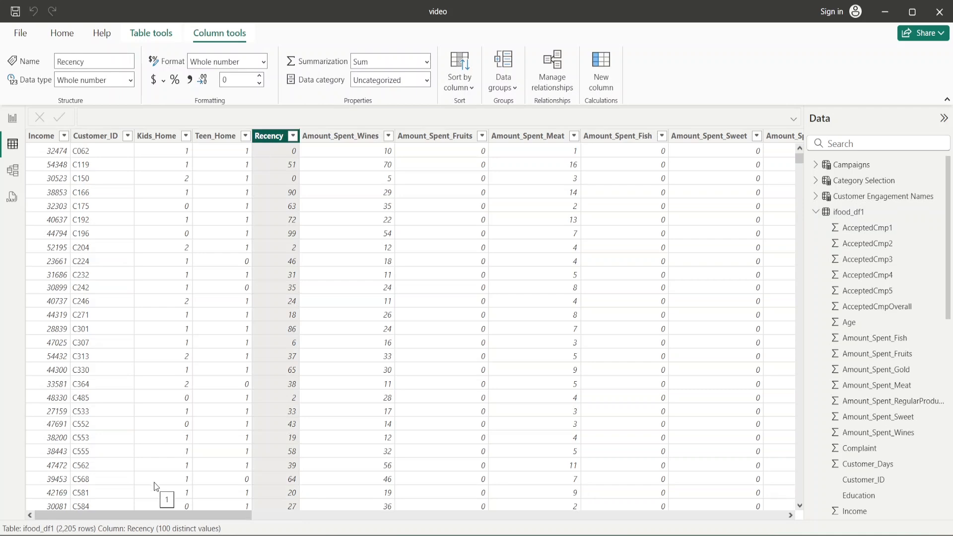
{"action": "left_click_drag", "start_coordinate": [135, 514], "coordinate": [425, 517]}
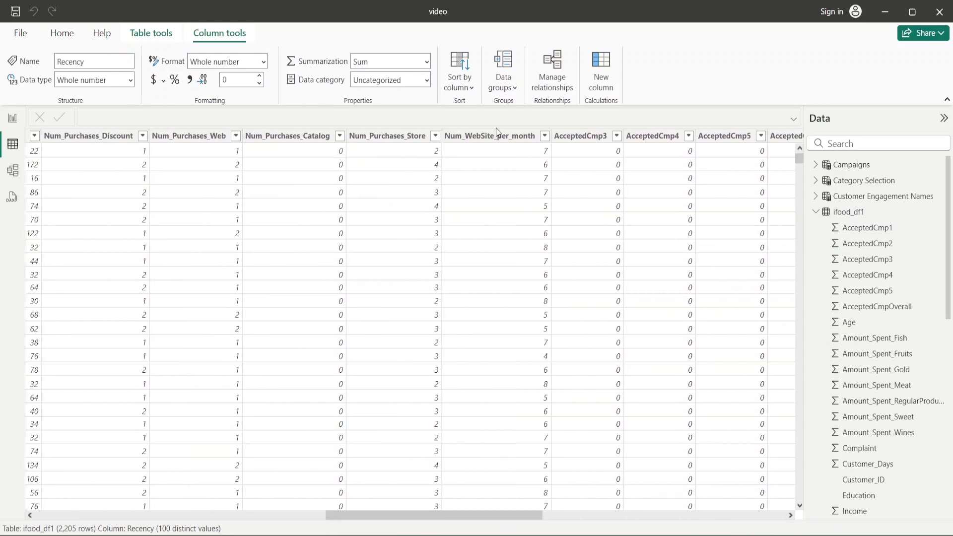
Start a calculated column named Frequency in ifood_df1 that adds Num_Purchases_Catalog and Num_Purchases_Discount
{"action": "left_click", "coordinate": [597, 69]}
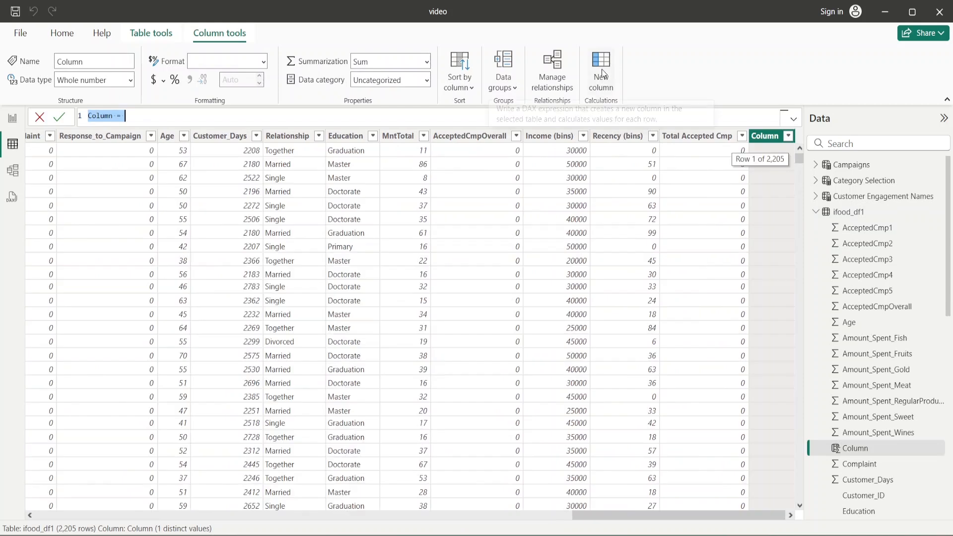
{"action": "type", "text": "Fre"}
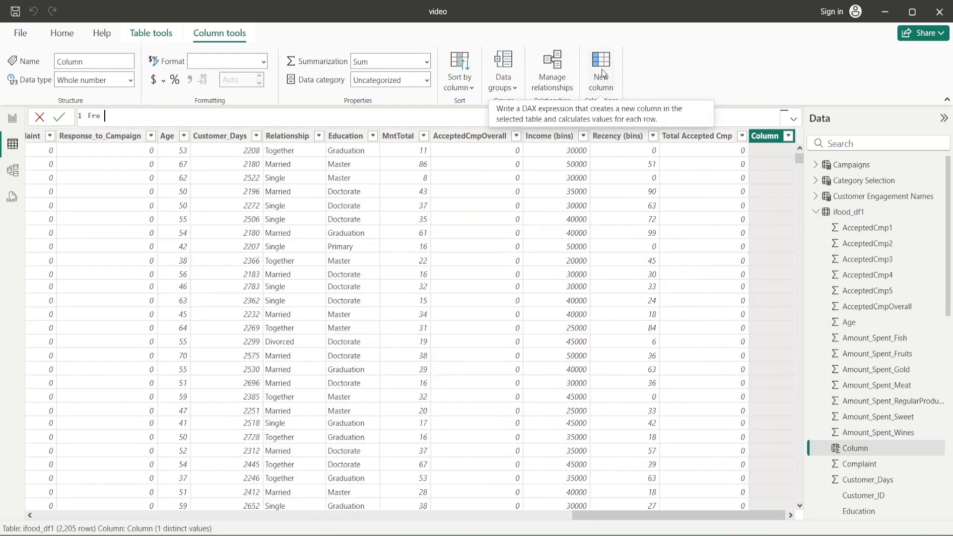
{"action": "type", "text": "quency = num"}
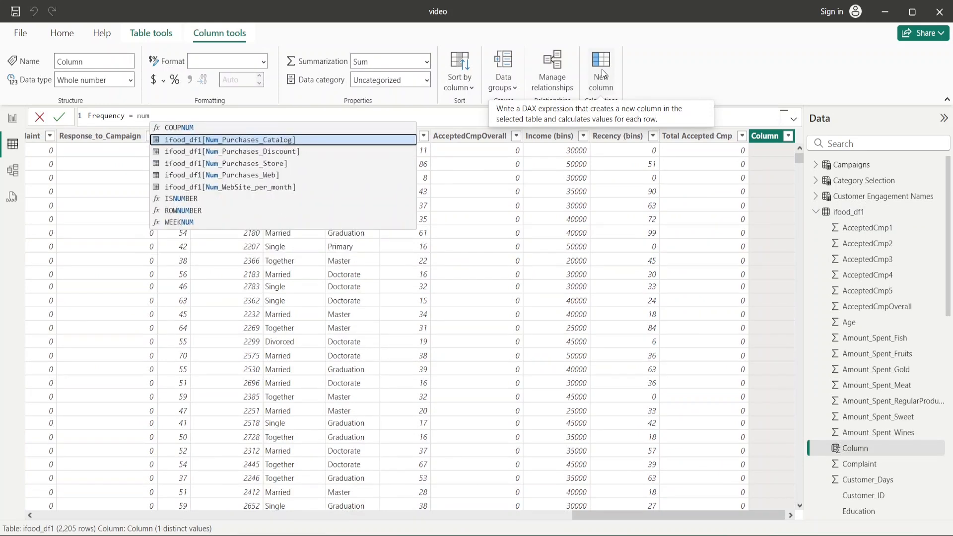
{"action": "key", "text": "Tab"}
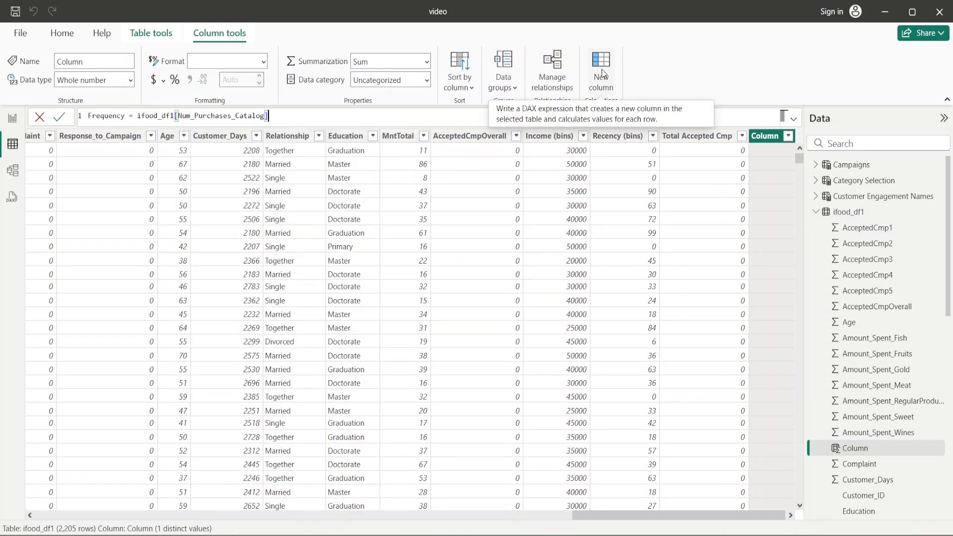
{"action": "type", "text": "+ num"}
{"action": "key", "text": "Down"}
{"action": "key", "text": "Tab"}
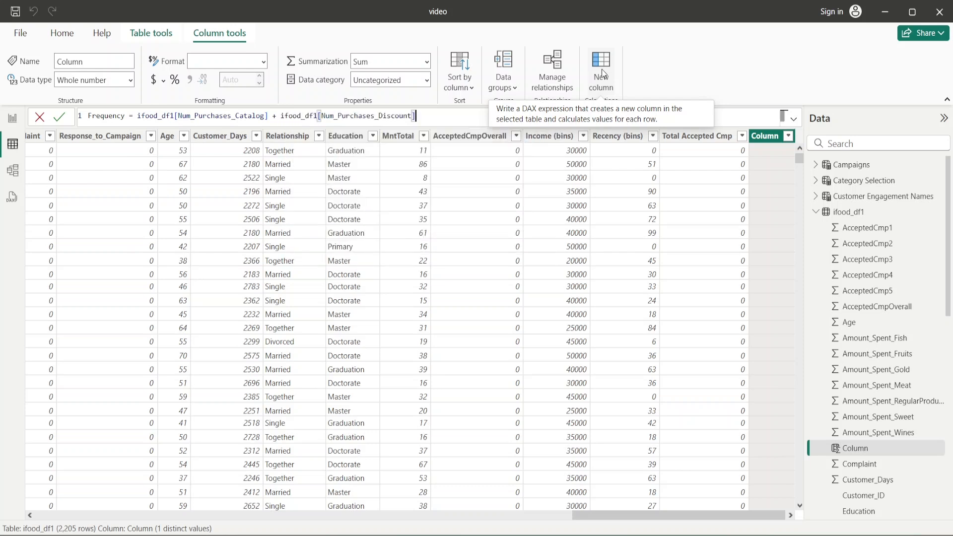
Extend the Frequency formula with Num_Purchases_Store and Num_Purchases_Web, commit it, and check the column's values
{"action": "type", "text": "+num"}
{"action": "key", "text": "Down"}
{"action": "key", "text": "Down"}
{"action": "key", "text": "Tab"}
{"action": "type", "text": "num"}
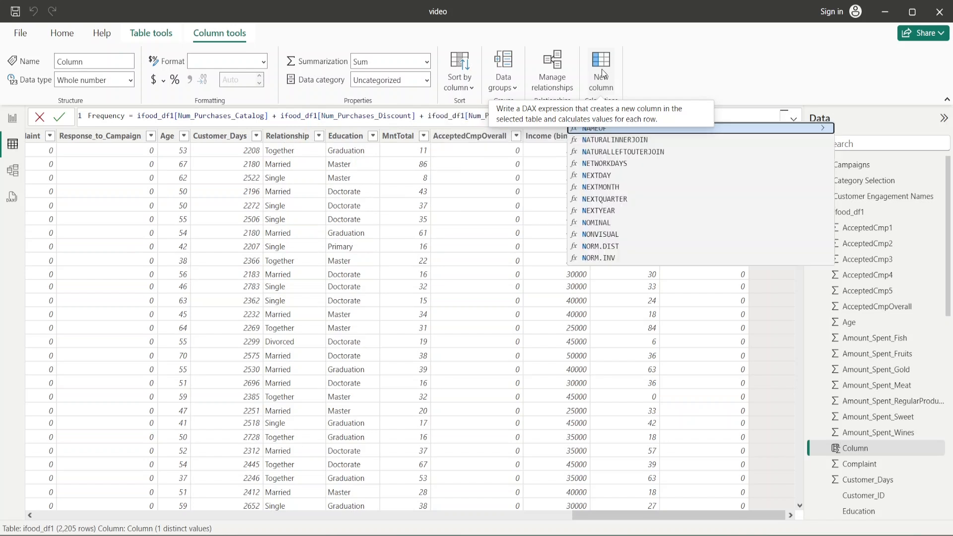
{"action": "key", "text": "Down"}
{"action": "key", "text": "Down"}
{"action": "key", "text": "Down"}
{"action": "key", "text": "Tab"}
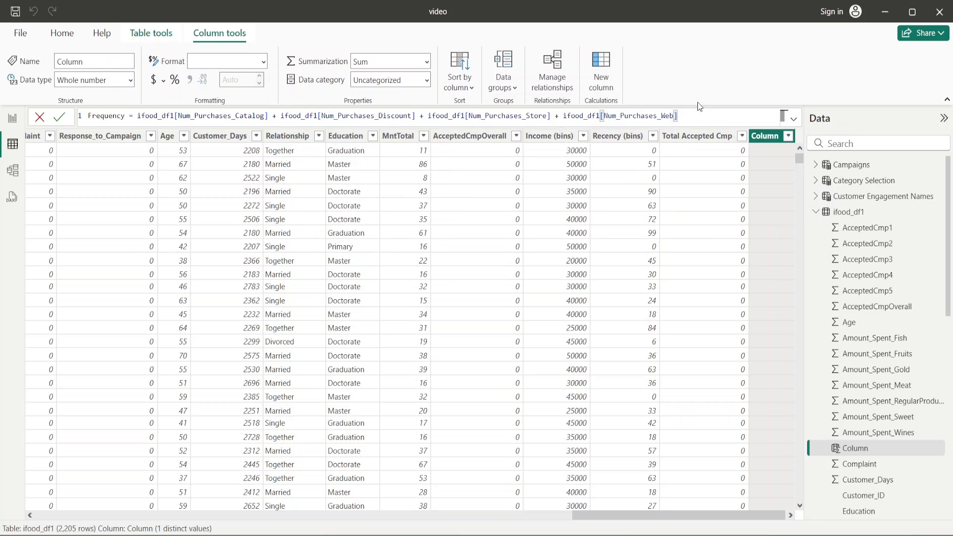
{"action": "key", "text": "Return"}
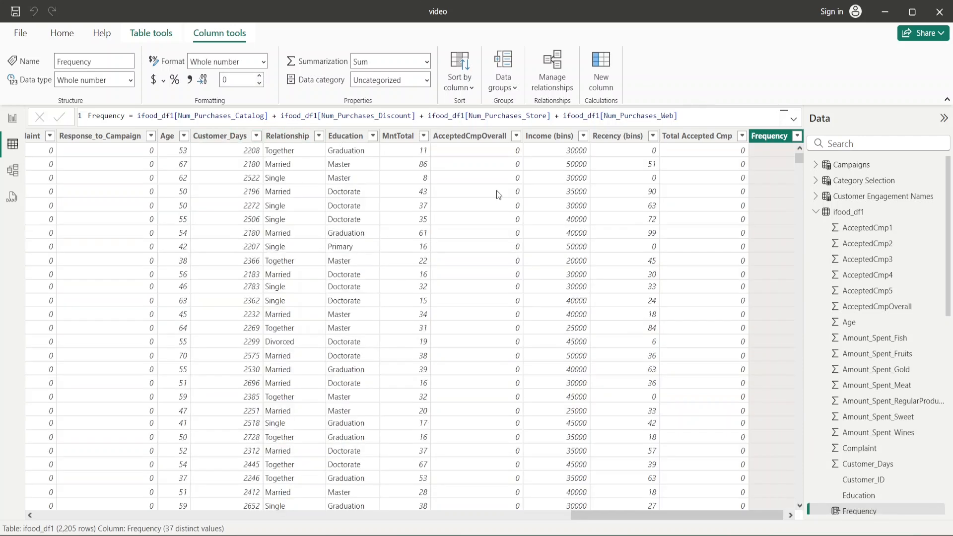
{"action": "left_click_drag", "start_coordinate": [630, 515], "coordinate": [718, 505]}
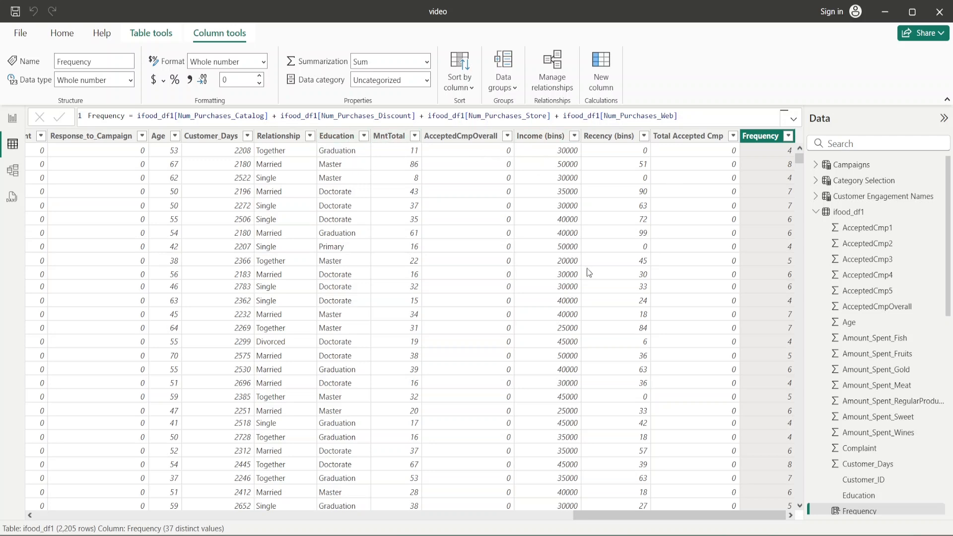
Look over the Total Amount Spent column and start a new calculated column named Recency Score in ifood_df1
{"action": "left_click_drag", "start_coordinate": [614, 516], "coordinate": [307, 517]}
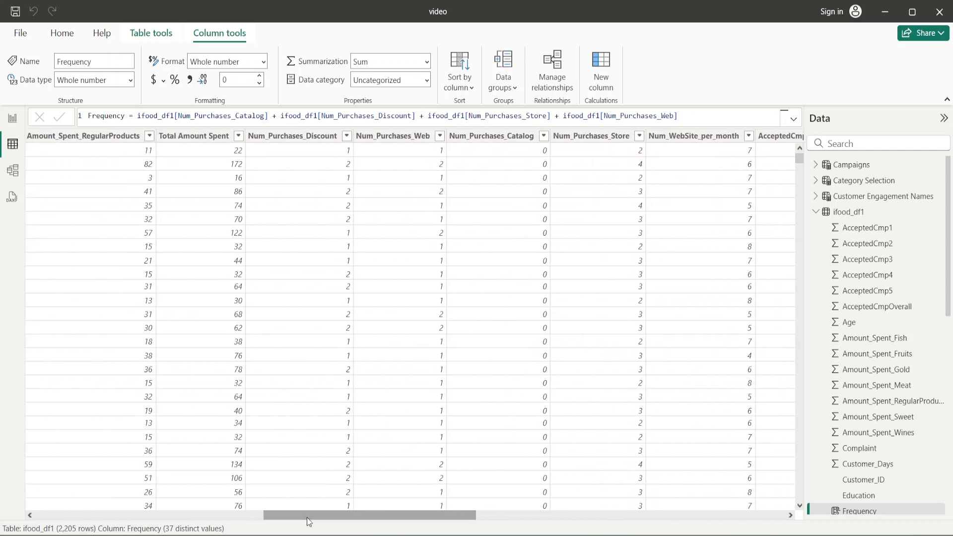
{"action": "left_click", "coordinate": [204, 136]}
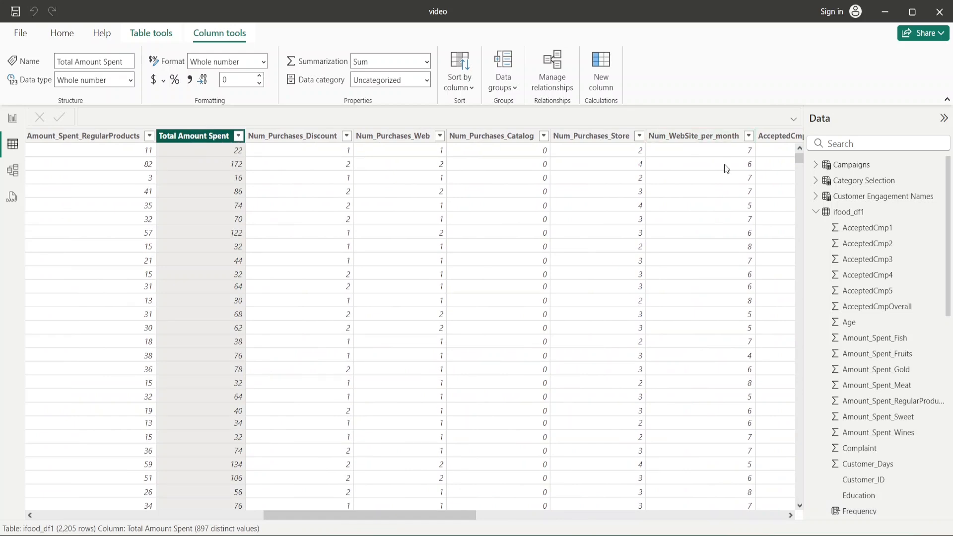
{"action": "left_click_drag", "start_coordinate": [474, 514], "coordinate": [710, 508]}
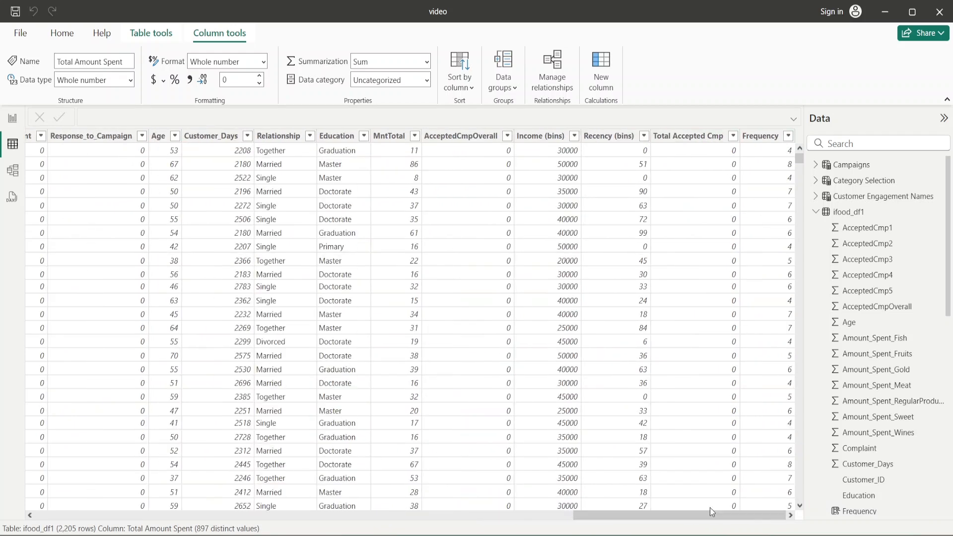
{"action": "left_click", "coordinate": [596, 68]}
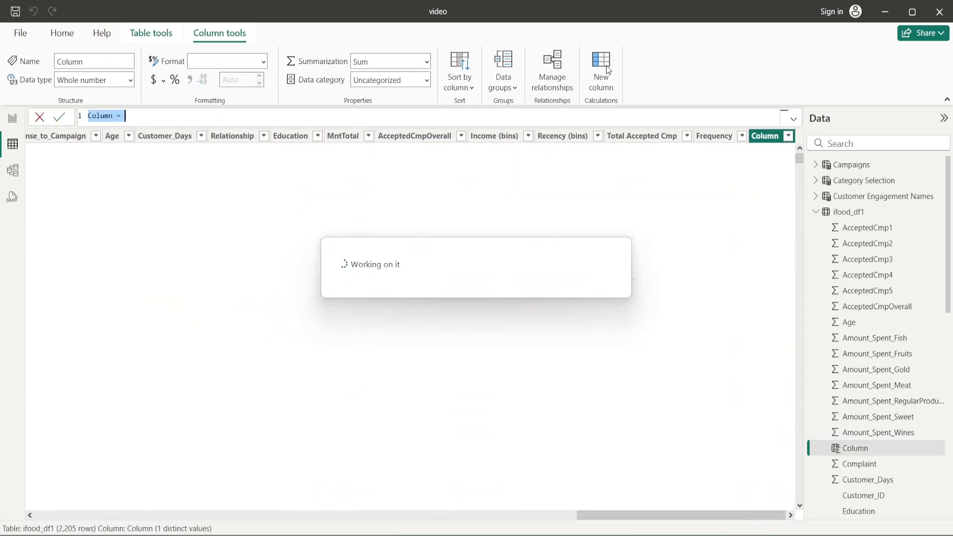
{"action": "type", "text": "Recenc"}
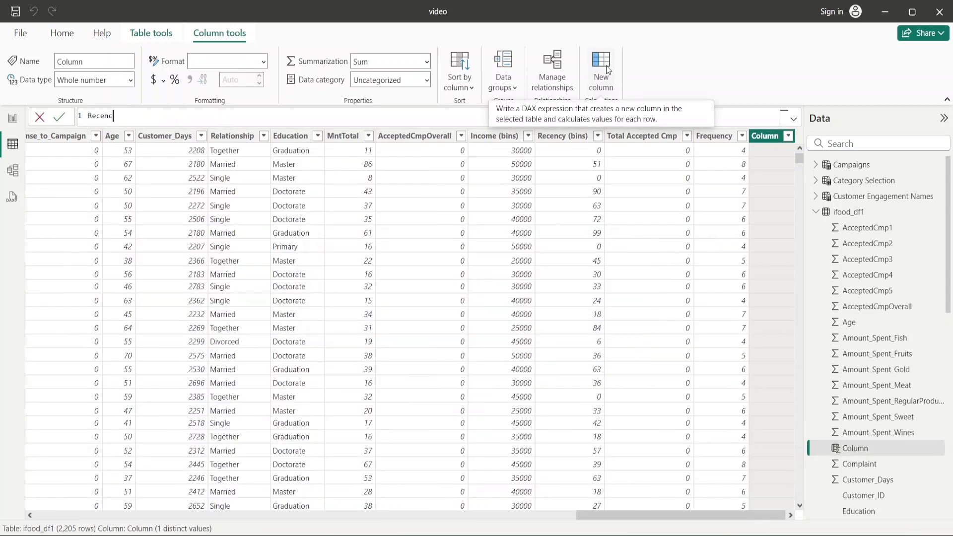
{"action": "type", "text": "y Score ="}
{"action": "key", "text": "shift+Return"}
{"action": "key", "text": "shift+Return"}
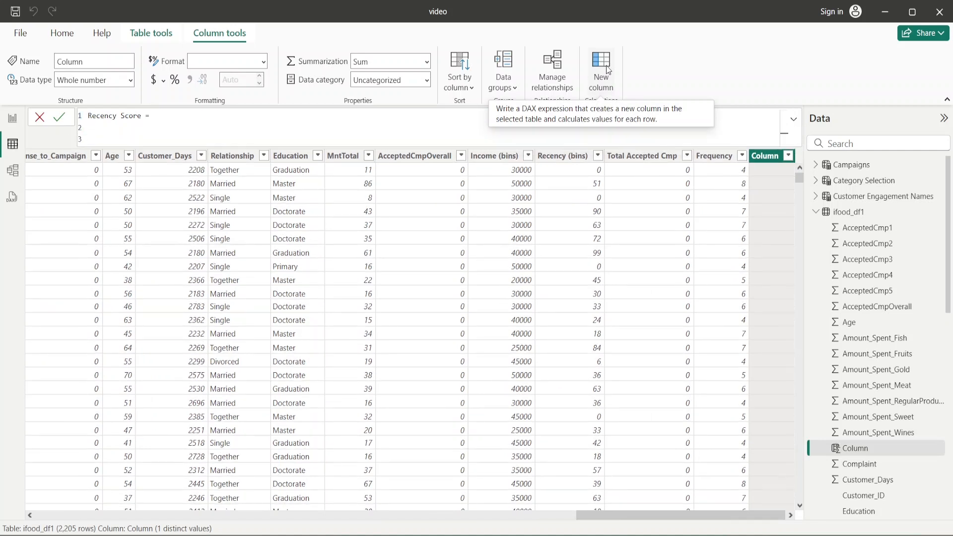
Begin the Recency Score formula with SWITCH(TRUE(), and give a score of 5 when ifood_df1[Recency] <= 30
{"action": "scroll", "coordinate": [380, 131], "scroll_direction": "up", "scroll_amount": 2}
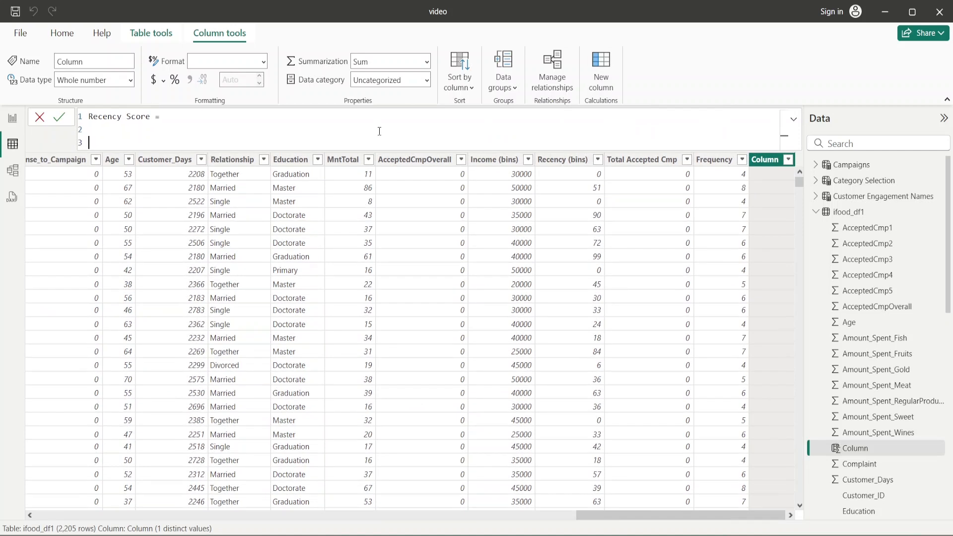
{"action": "type", "text": "sw"}
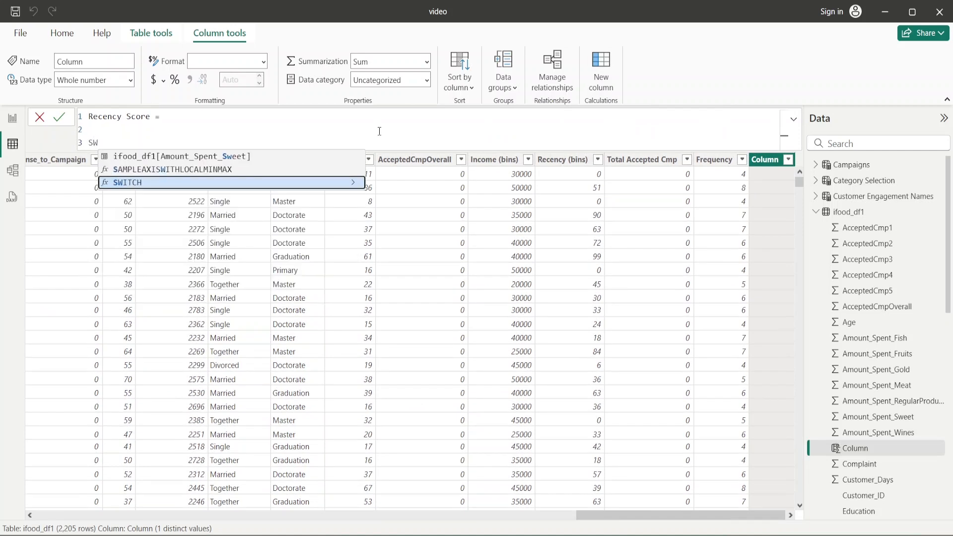
{"action": "key", "text": "Tab"}
{"action": "key", "text": "shift+Return"}
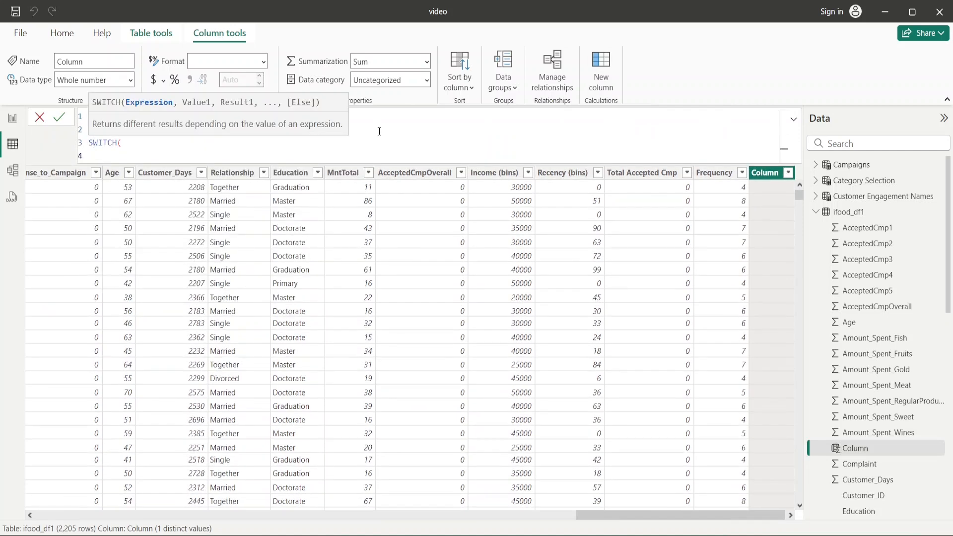
{"action": "type", "text": "TRUE(),"}
{"action": "key", "text": "shift+Return"}
{"action": "type", "text": "recen"}
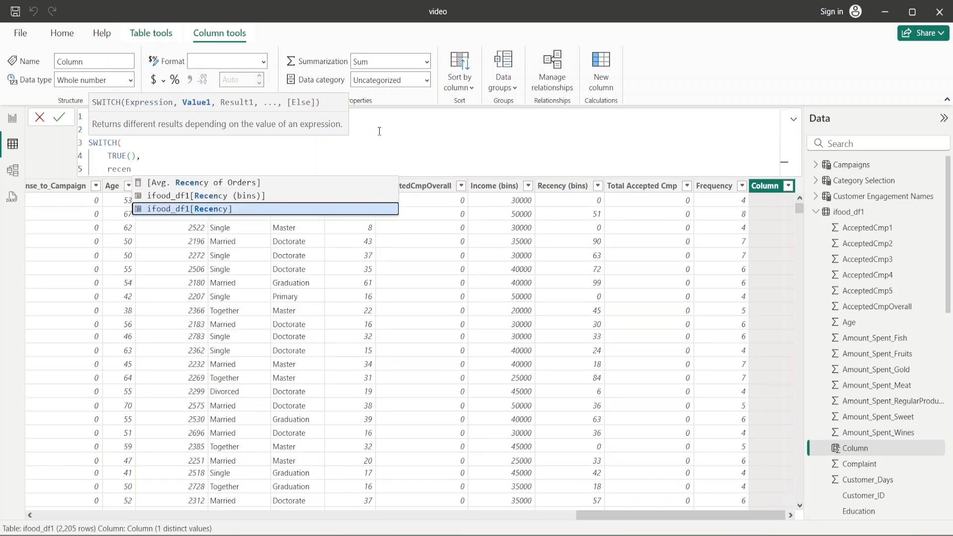
{"action": "key", "text": "Tab"}
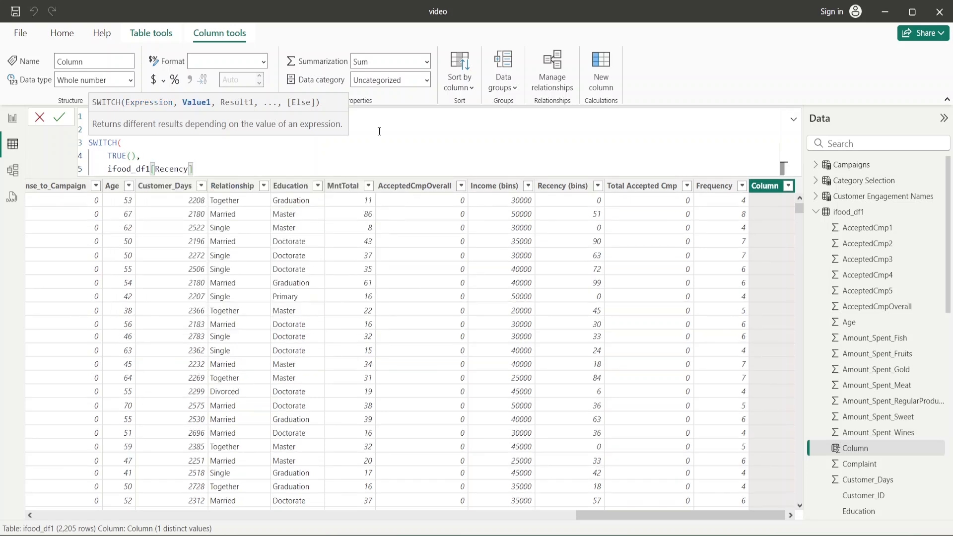
{"action": "type", "text": "<= 30, 5,"}
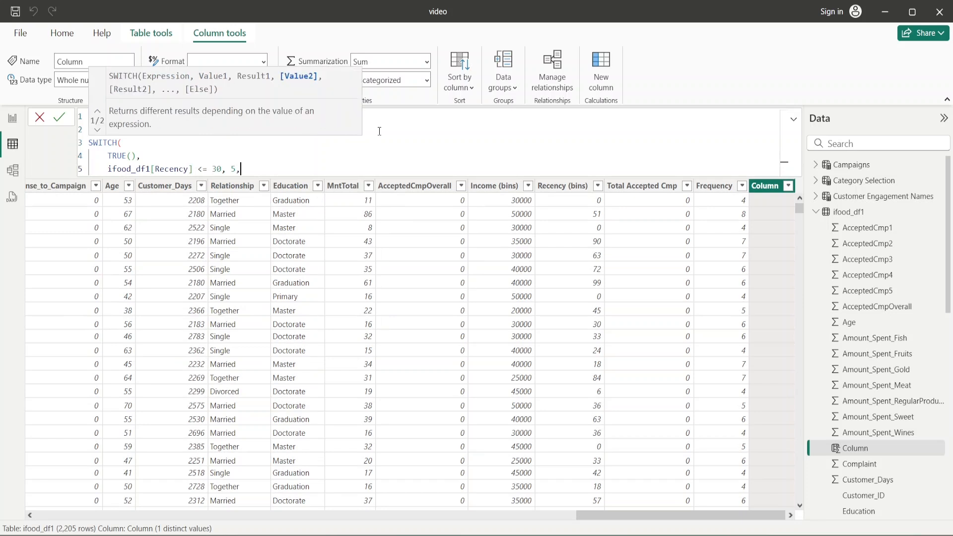
Add a SWITCH condition giving a score of 4 when ifood_df1[Recency] <= 60
{"action": "key", "text": "Return"}
{"action": "type", "text": "recen"}
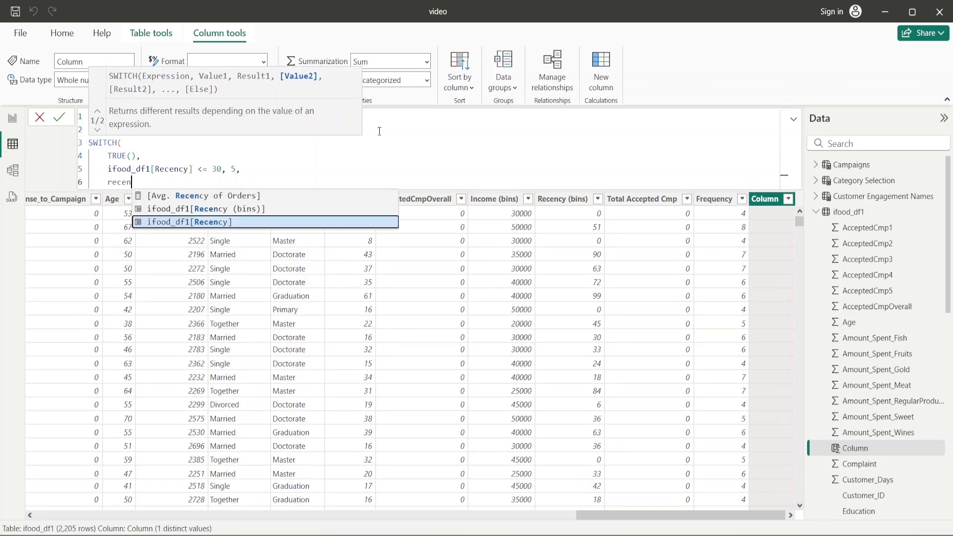
{"action": "key", "text": "Tab"}
{"action": "type", "text": "<"}
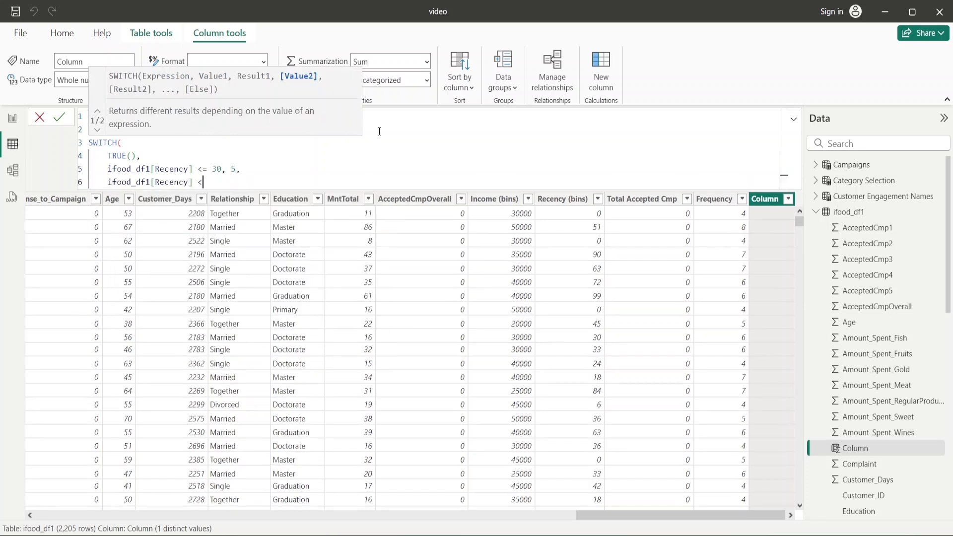
{"action": "type", "text": "= 60,4"}
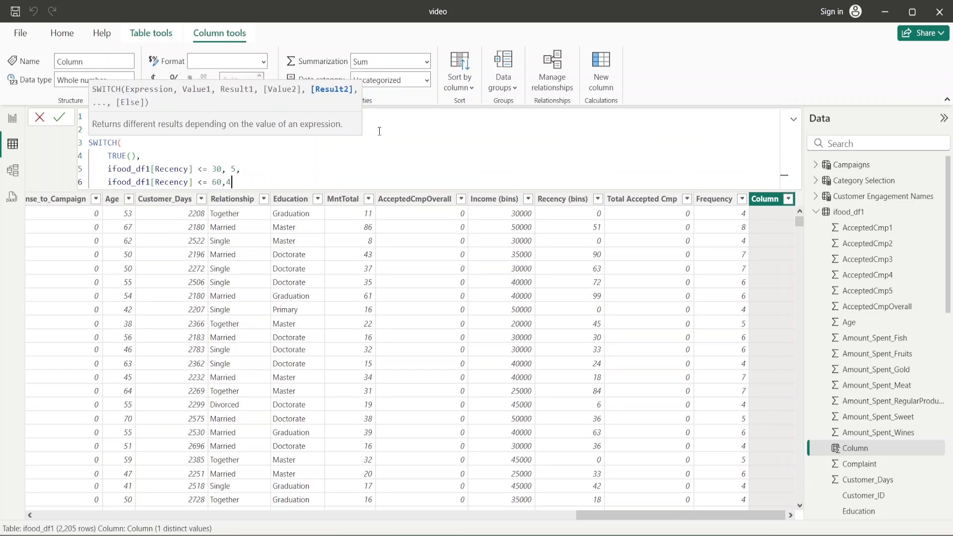
{"action": "key", "text": "BackSpace"}
{"action": "type", "text": "4,"}
Add a SWITCH condition giving a score of 3 when ifood_df1[Recency] <= 90
{"action": "key", "text": "Return"}
{"action": "type", "text": "ifood_df1[Recency]"}
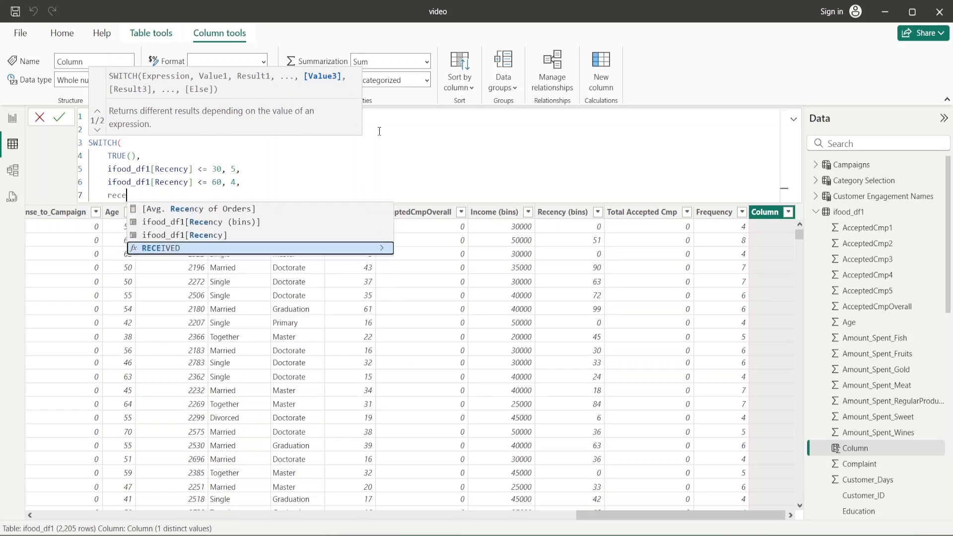
{"action": "key", "text": "Tab"}
{"action": "type", "text": "<= "}
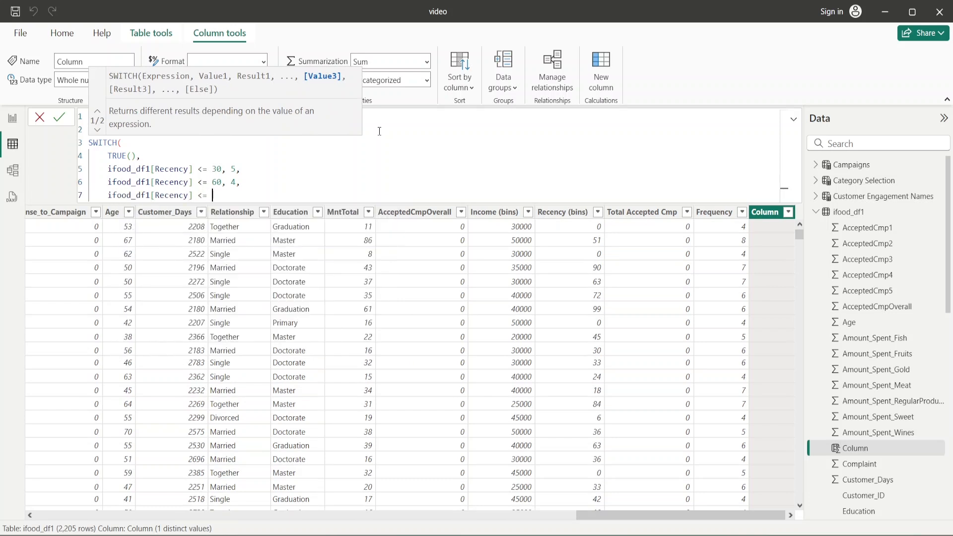
{"action": "type", "text": "90, "}
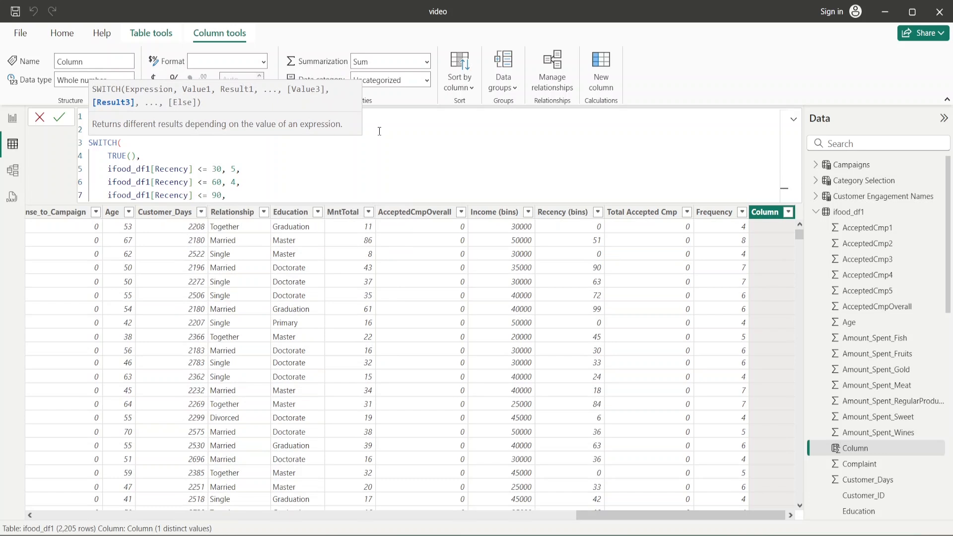
{"action": "type", "text": "3,"}
{"action": "key", "text": "shift+Return"}
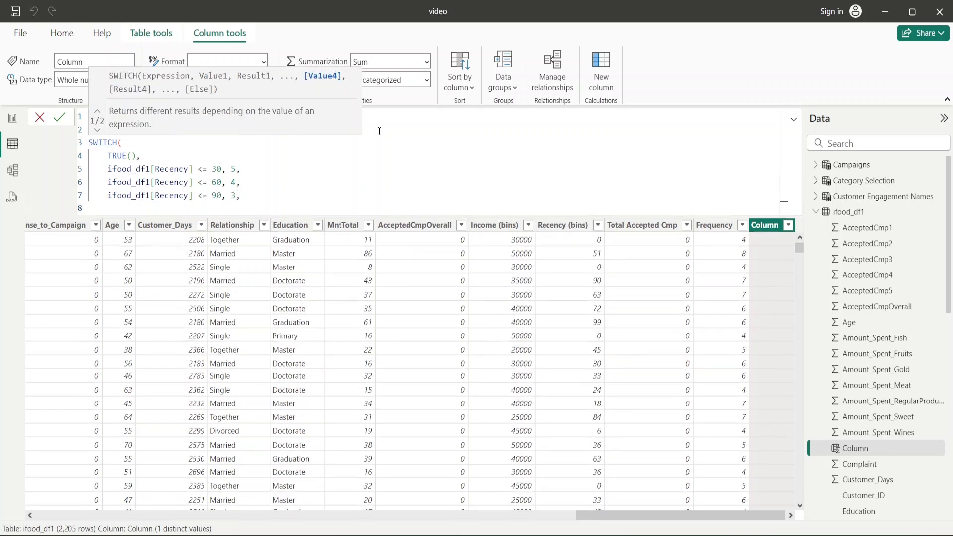
Add score 2 for ifood_df1[Recency] <=120 and a default of 1, commit the Recency Score column, and check its values
{"action": "type", "text": "ifood_df1[Recency] <=120, 2"}
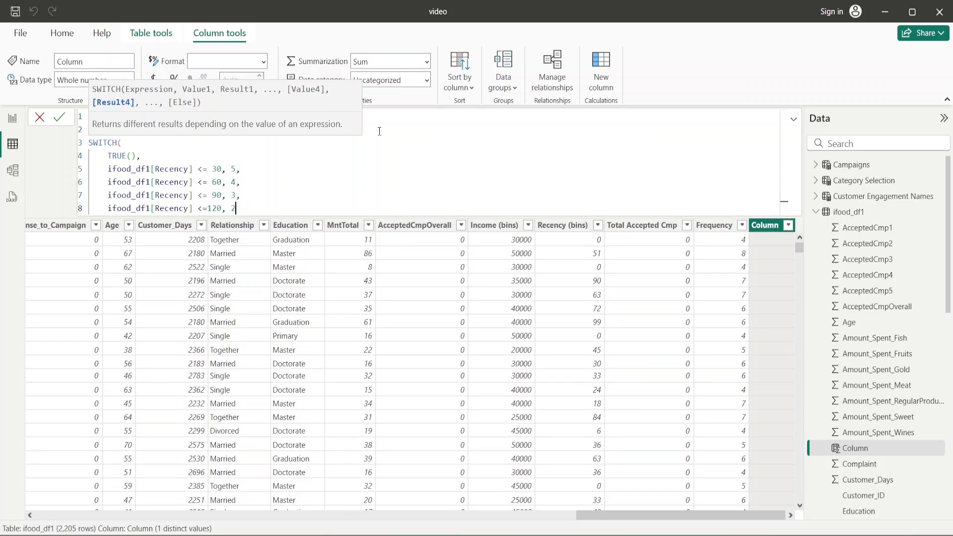
{"action": "type", "text": ","}
{"action": "key", "text": "shift+Return"}
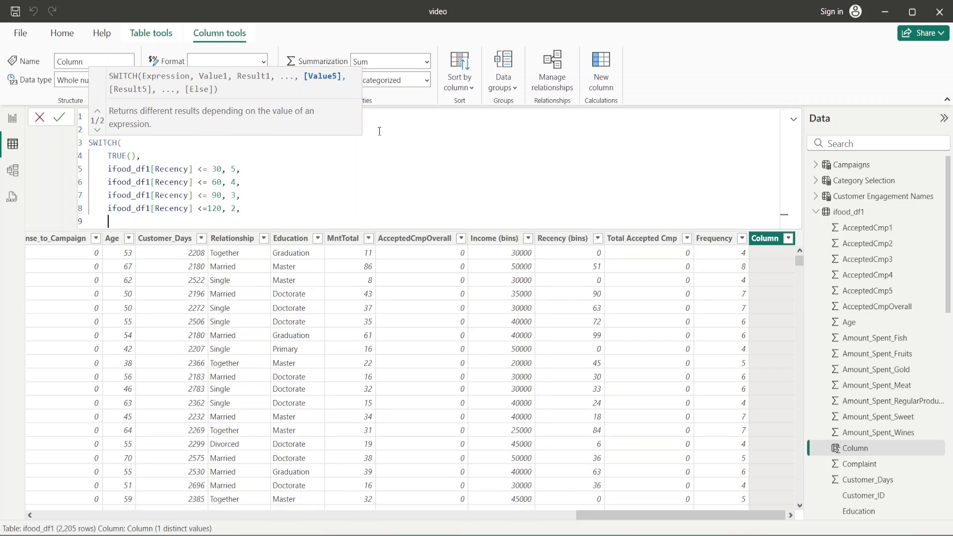
{"action": "type", "text": "1"}
{"action": "key", "text": "shift+Return"}
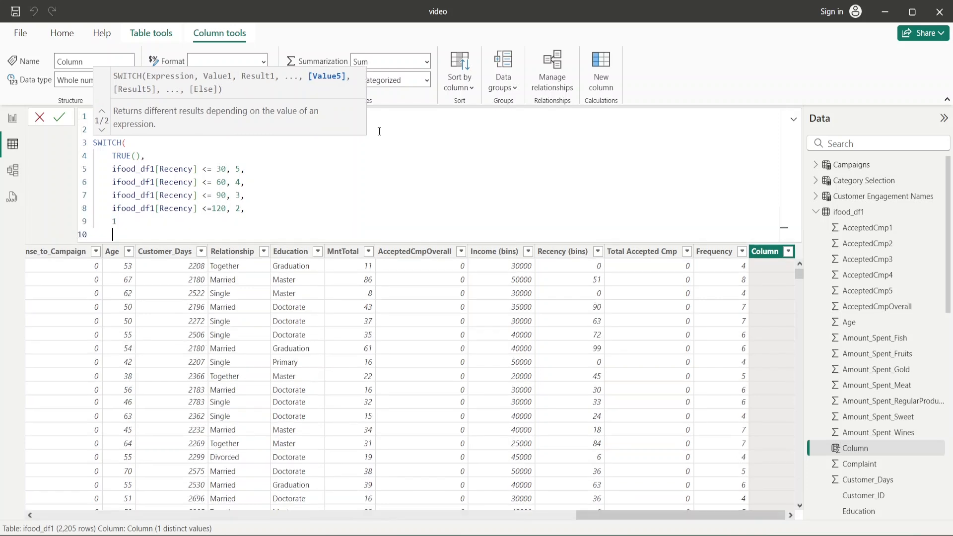
{"action": "type", "text": ")"}
{"action": "key", "text": "Return"}
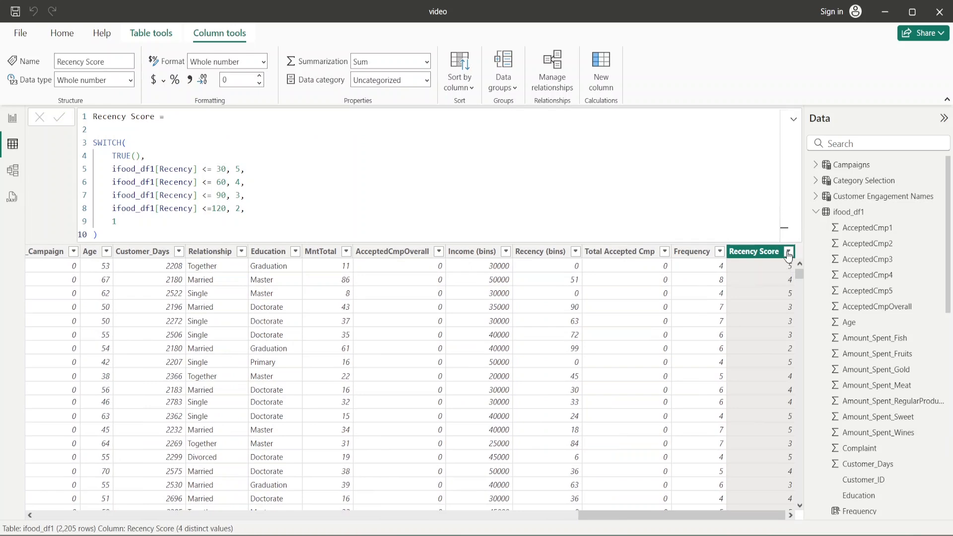
{"action": "left_click", "coordinate": [788, 251]}
{"action": "left_click", "coordinate": [885, 445]}
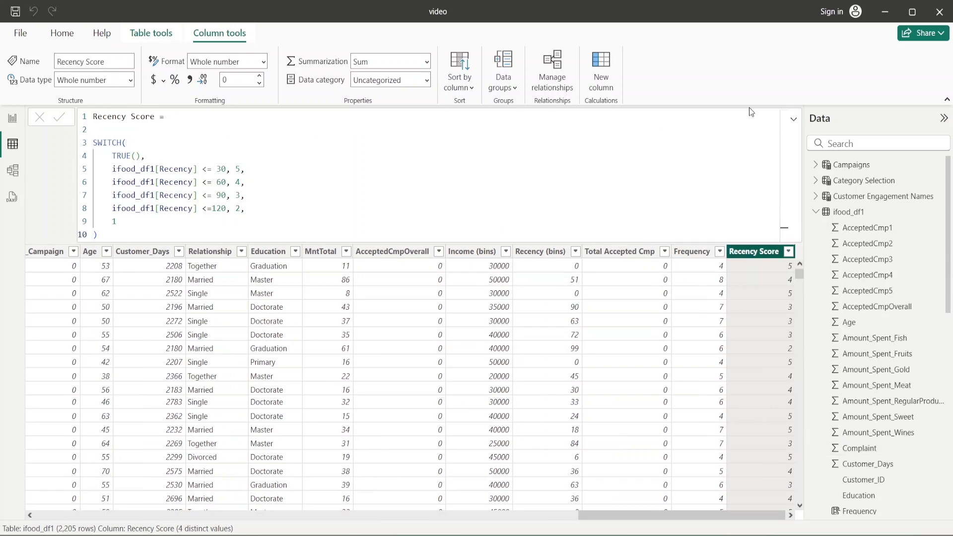
Add a new calculated column to ifood_df1 and name it Frequency Score
{"action": "left_click", "coordinate": [794, 118]}
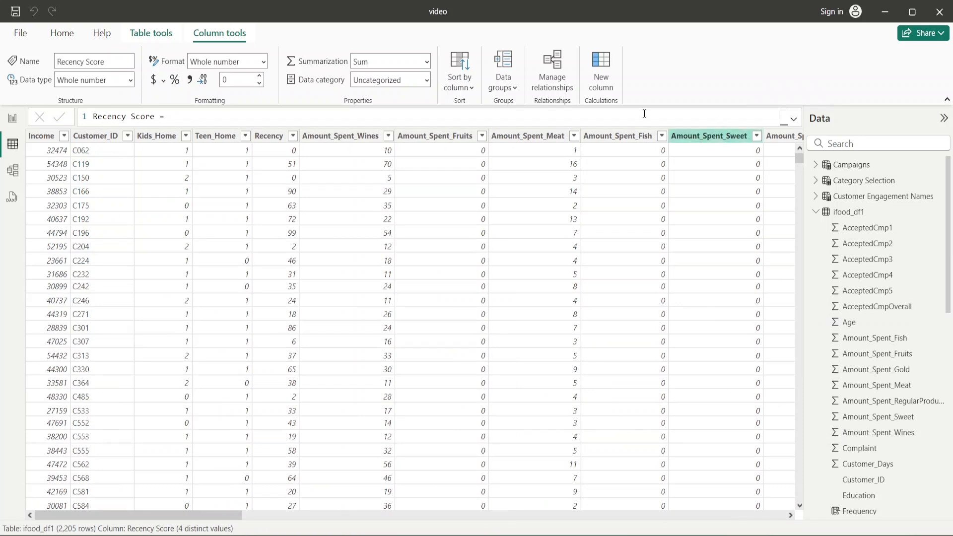
{"action": "left_click", "coordinate": [577, 58]}
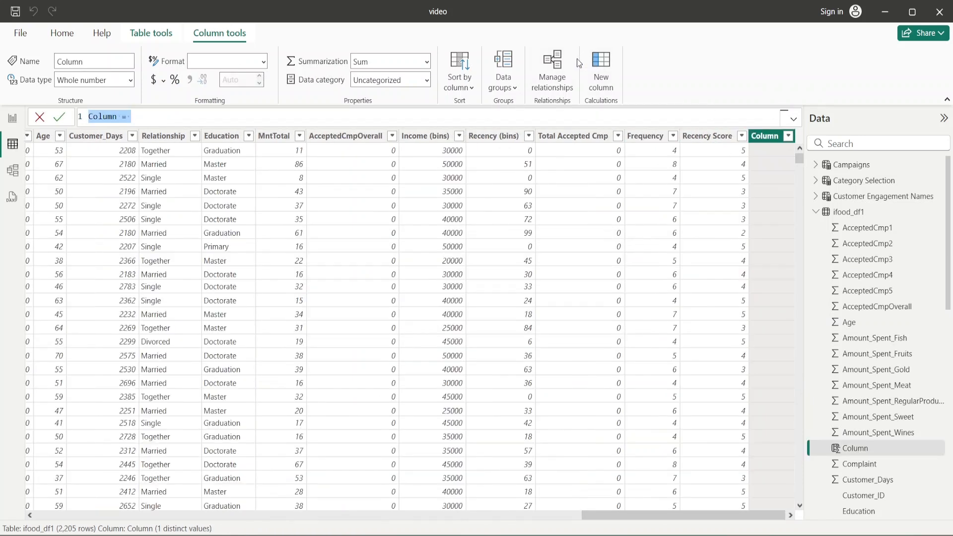
{"action": "type", "text": "Frequect"}
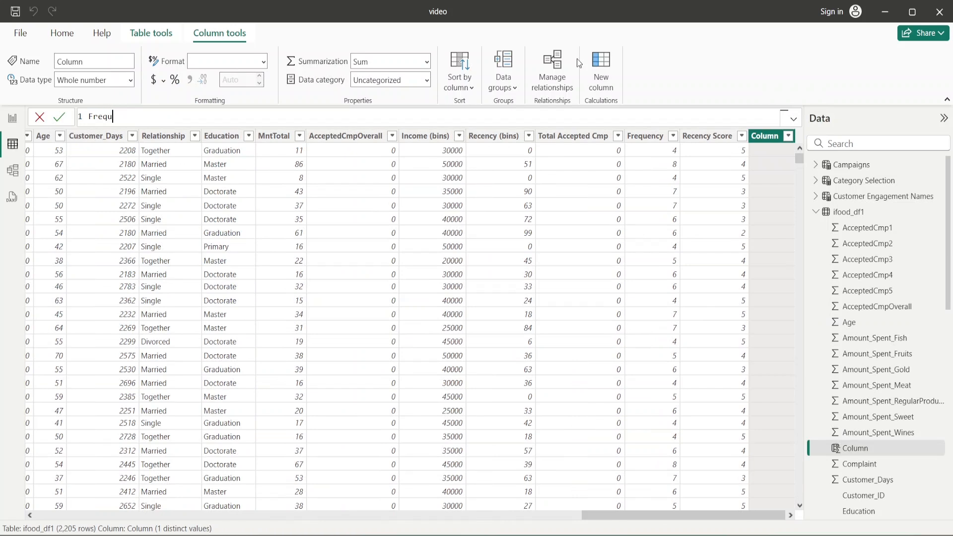
{"action": "key", "text": "BackSpace"}
{"action": "key", "text": "BackSpace"}
{"action": "type", "text": "nct"}
{"action": "type", "text": "Score"}
{"action": "type", "text": " ="}
{"action": "key", "text": "shift+Return"}
Begin the Frequency Score formula with SWITCH( and TRUE() as its expression, each on its own line
{"action": "type", "text": "SAMEPERIODLASTYEA"}
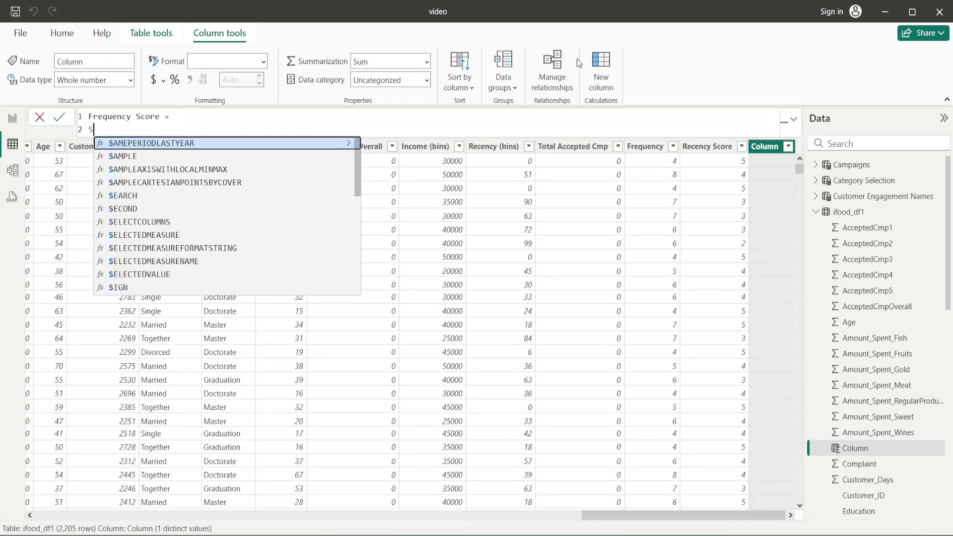
{"action": "key", "text": "BackSpace"}
{"action": "key", "text": "BackSpace"}
{"action": "key", "text": "BackSpace"}
{"action": "key", "text": "BackSpace"}
{"action": "key", "text": "BackSpace"}
{"action": "key", "text": "BackSpace"}
{"action": "key", "text": "BackSpace"}
{"action": "key", "text": "BackSpace"}
{"action": "key", "text": "BackSpace"}
{"action": "key", "text": "BackSpace"}
{"action": "key", "text": "BackSpace"}
{"action": "key", "text": "BackSpace"}
{"action": "key", "text": "BackSpace"}
{"action": "key", "text": "BackSpace"}
{"action": "key", "text": "BackSpace"}
{"action": "key", "text": "BackSpace"}
{"action": "type", "text": "WI"}
{"action": "key", "text": "Tab"}
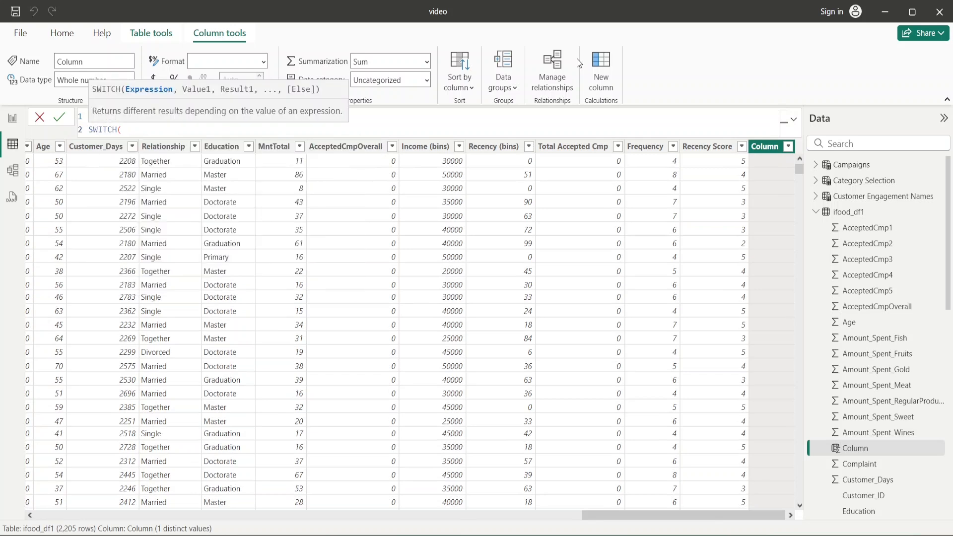
{"action": "key", "text": "shift+Return"}
{"action": "type", "text": "T"}
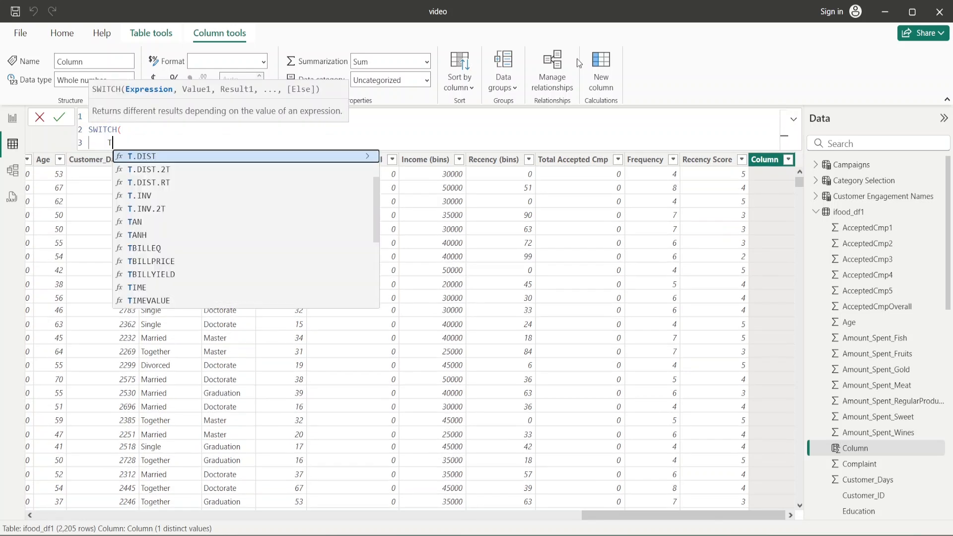
{"action": "type", "text": "rue"}
{"action": "key", "text": "Tab"}
{"action": "type", "text": "),"}
{"action": "key", "text": "shift+Return"}
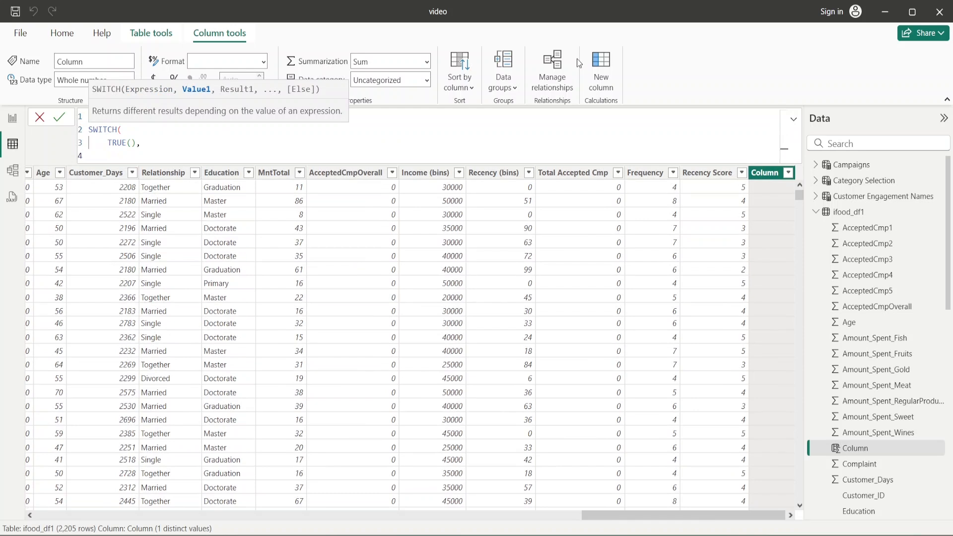
Add a SWITCH condition giving a score of 5 when ifood_df1[Frequency] >= 10
{"action": "type", "text": "freq"}
{"action": "key", "text": "Tab"}
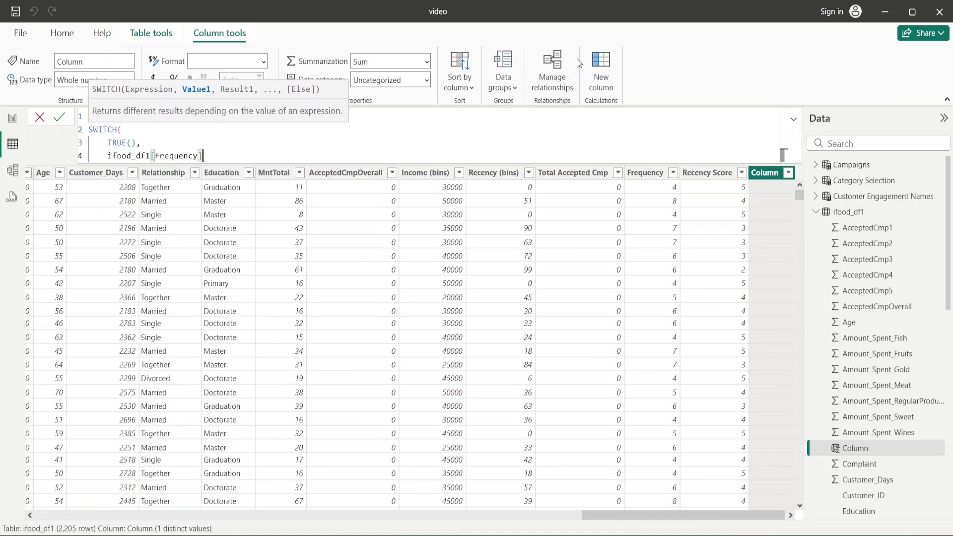
{"action": "type", "text": ">= 10,5"}
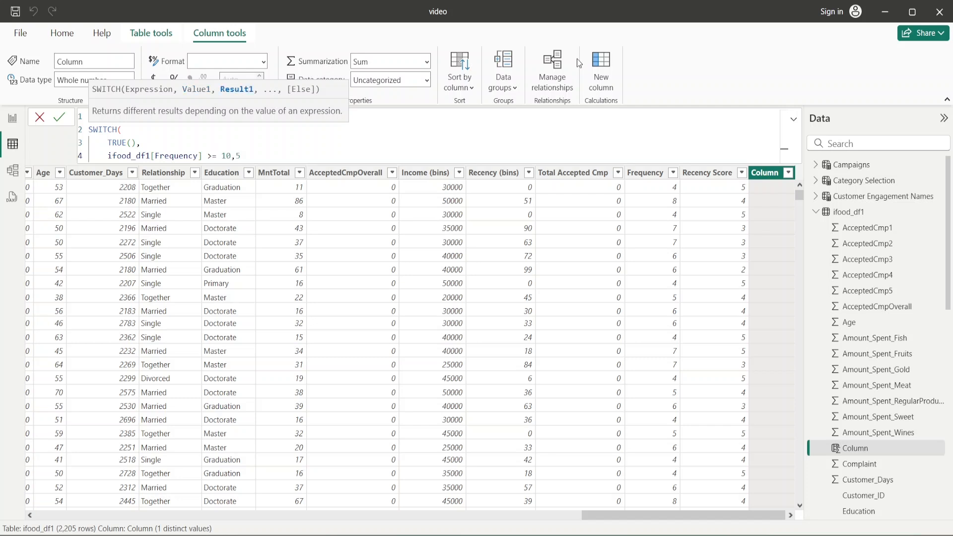
{"action": "type", "text": ","}
{"action": "key", "text": "Return"}
Add a SWITCH condition giving a score of 4 when ifood_df1[Frequency] >= 7
{"action": "type", "text": "fre"}
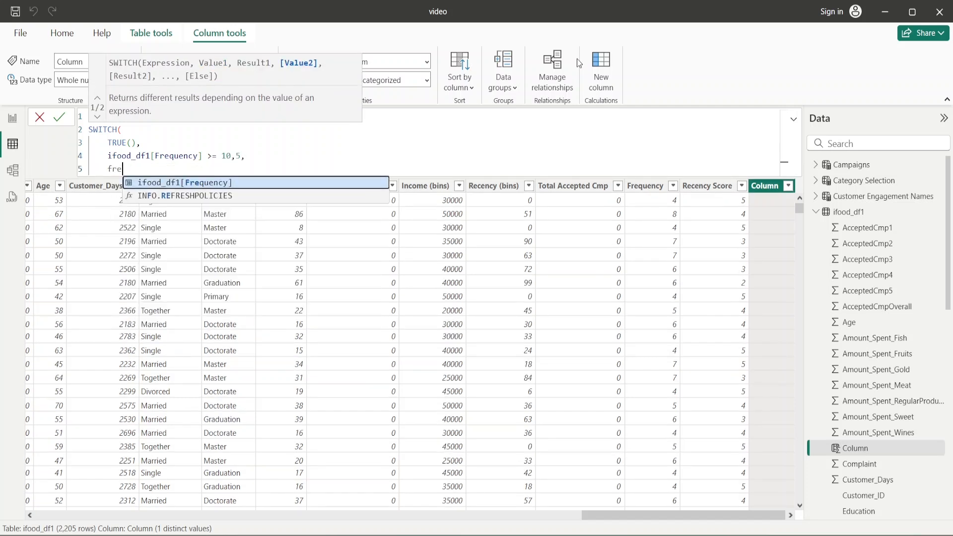
{"action": "key", "text": "Tab"}
{"action": "type", "text": ">= 7"}
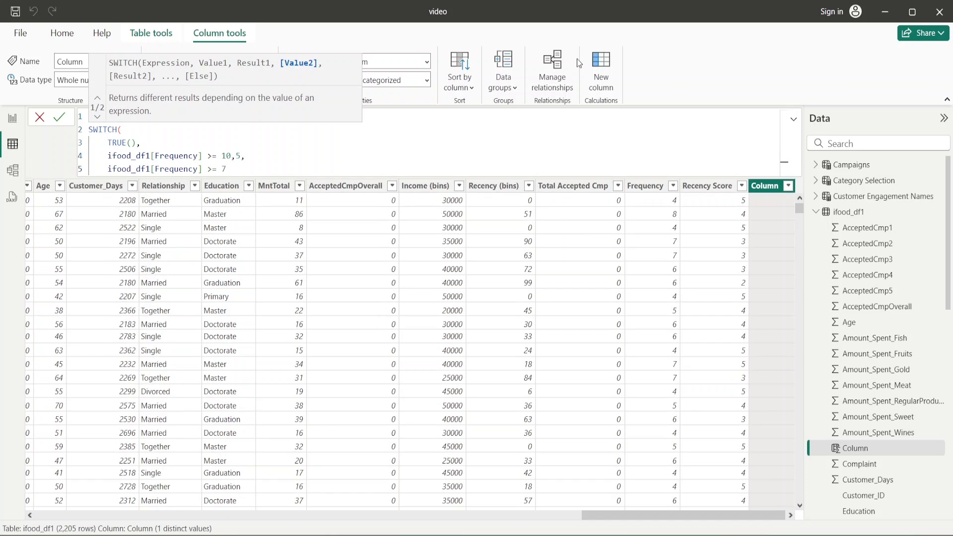
{"action": "type", "text": ", 4"}
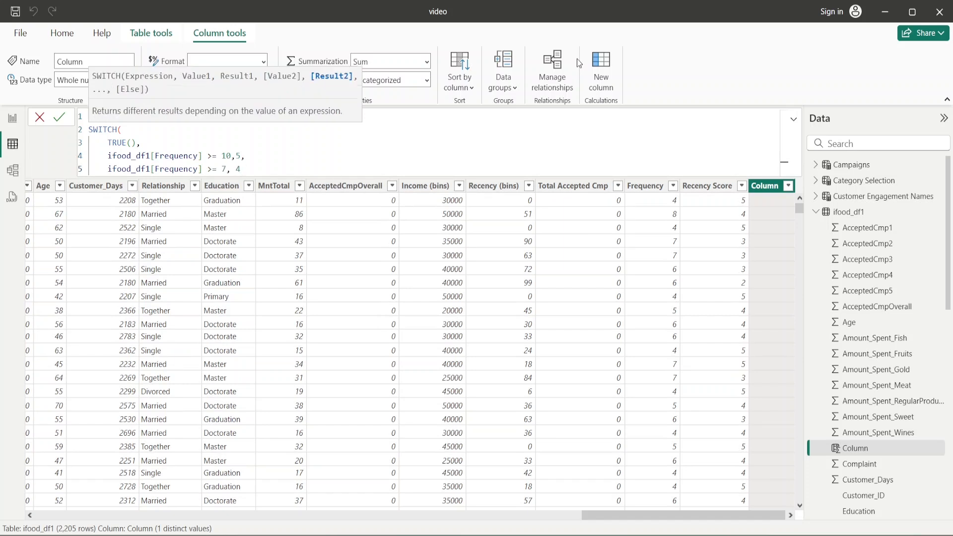
{"action": "key", "text": "Up"}
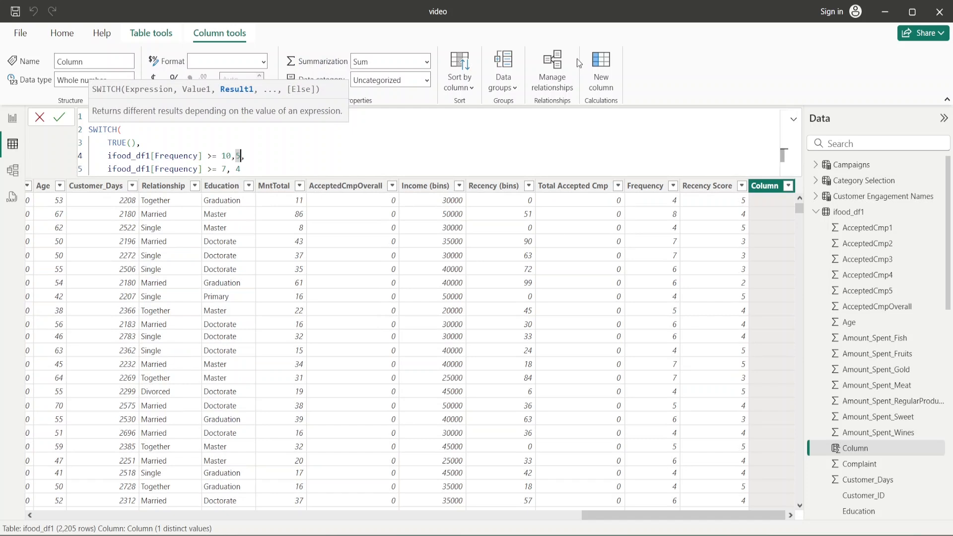
{"action": "key", "text": "Down"}
{"action": "type", "text": ","}
{"action": "key", "text": "Return"}
Add a SWITCH condition giving a score of 3 when ifood_df1[Frequency] >= 4
{"action": "type", "text": "f"}
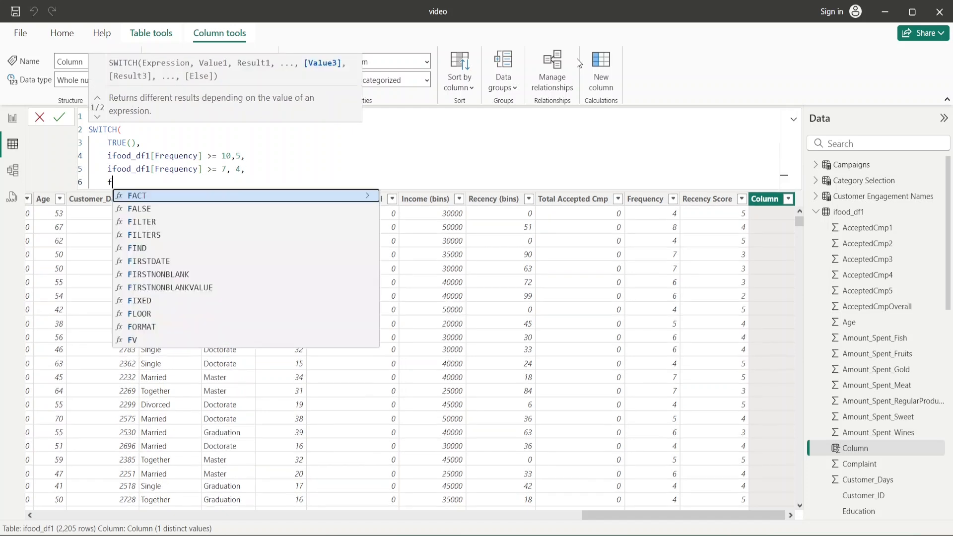
{"action": "type", "text": "1[Freq"}
{"action": "key", "text": "Tab"}
{"action": "type", "text": ">"}
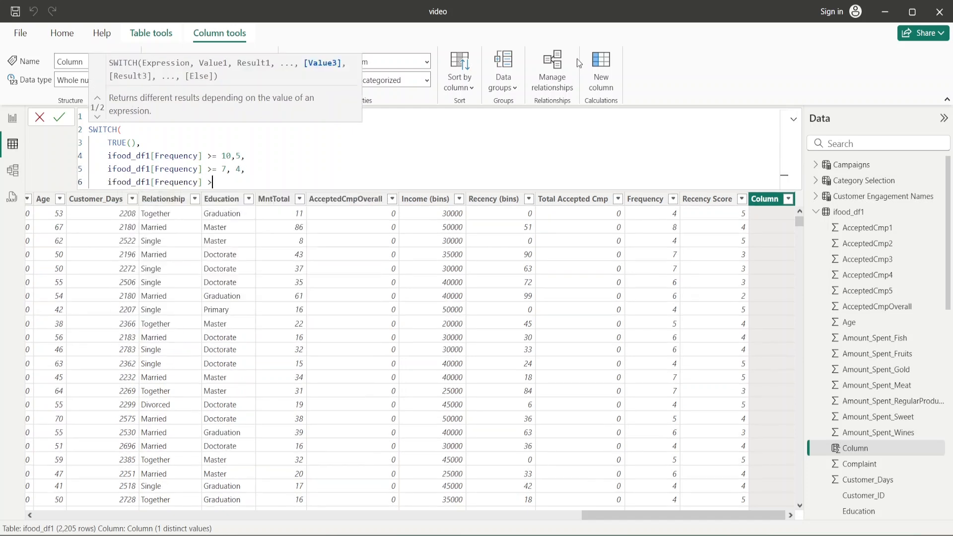
{"action": "type", "text": "= 4, 3,"}
{"action": "key", "text": "shift+Return"}
Add a SWITCH condition giving a score of 2 when ifood_df1[Frequency] >= 2
{"action": "type", "text": "ifood_df1[Frequency]"}
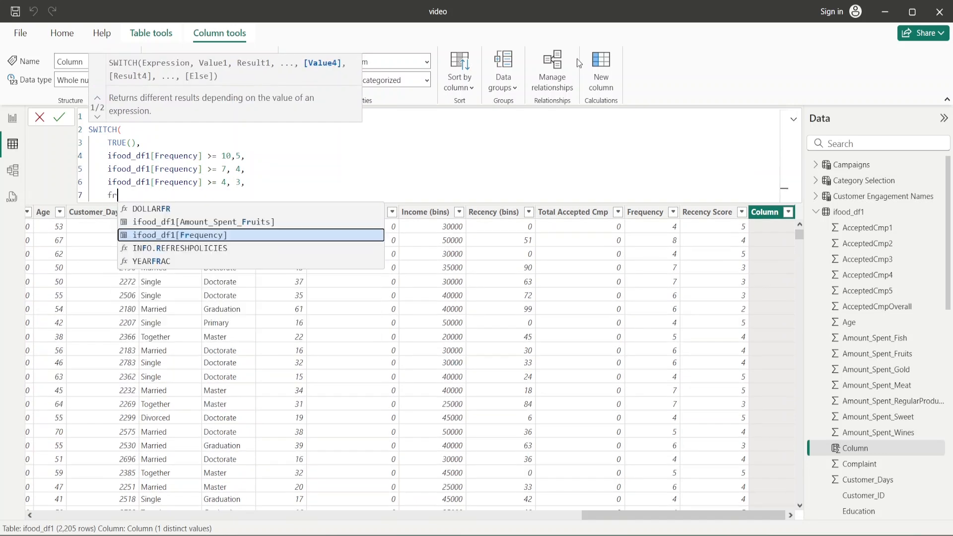
{"action": "key", "text": "Tab"}
{"action": "type", "text": ">= 2"}
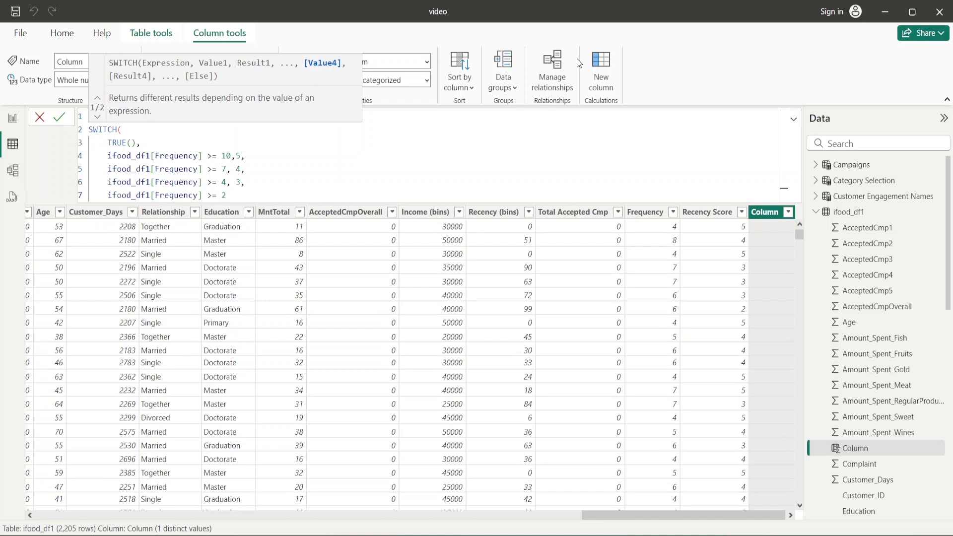
{"action": "type", "text": ", 2"}
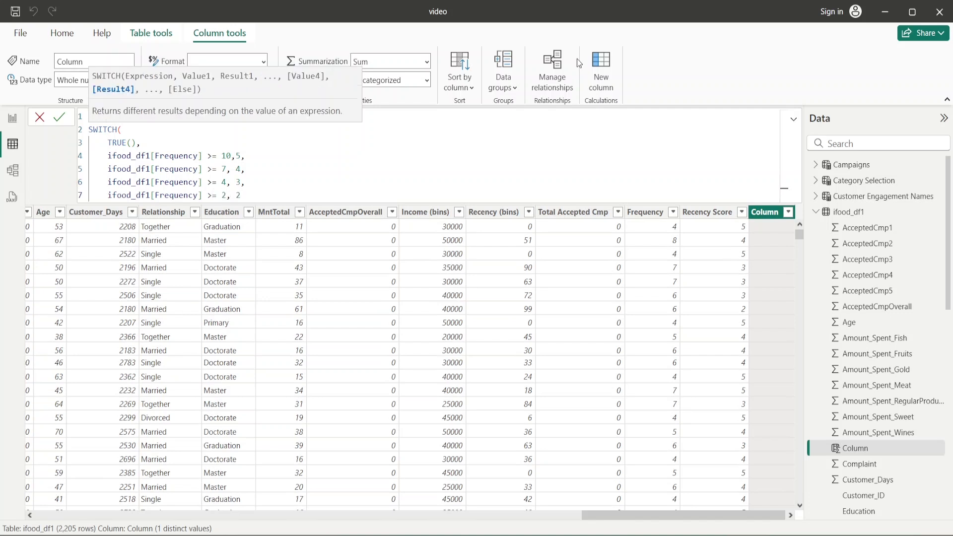
{"action": "type", "text": ","}
{"action": "key", "text": "Return"}
Set the default score to 1, close the SWITCH expression and commit the Frequency Score column
{"action": "type", "text": "1"}
{"action": "key", "text": "Return"}
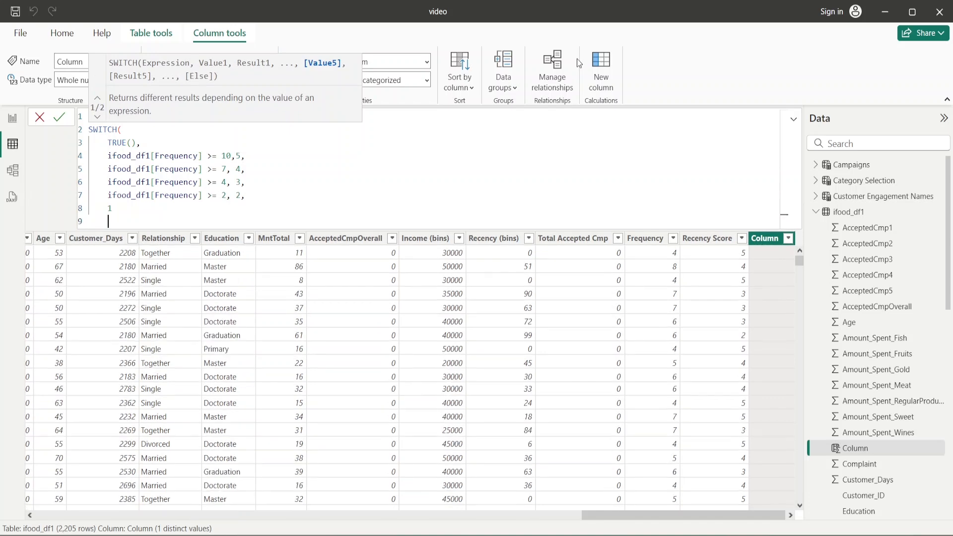
{"action": "type", "text": ")"}
{"action": "key", "text": "Return"}
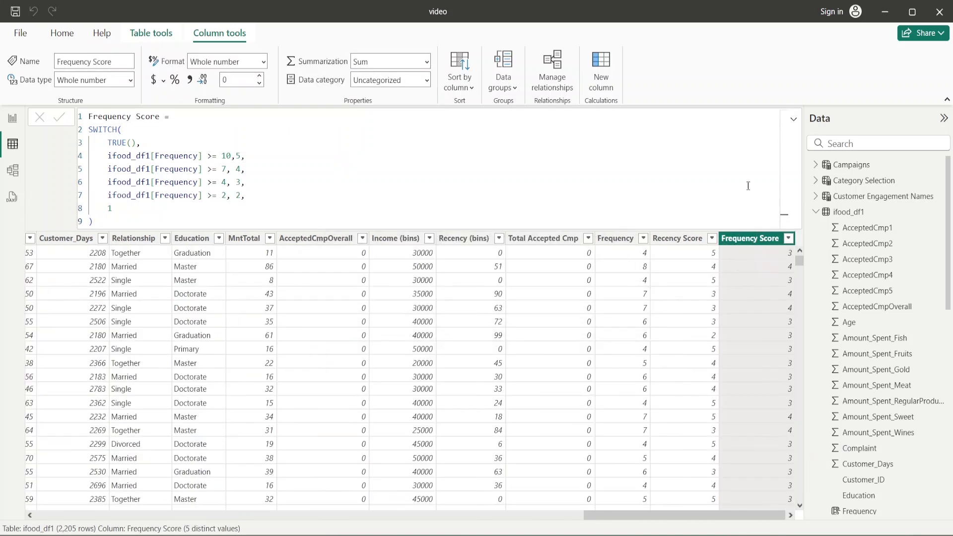
Add another calculated column to ifood_df1 and name it Monetary Score
{"action": "left_click", "coordinate": [793, 119]}
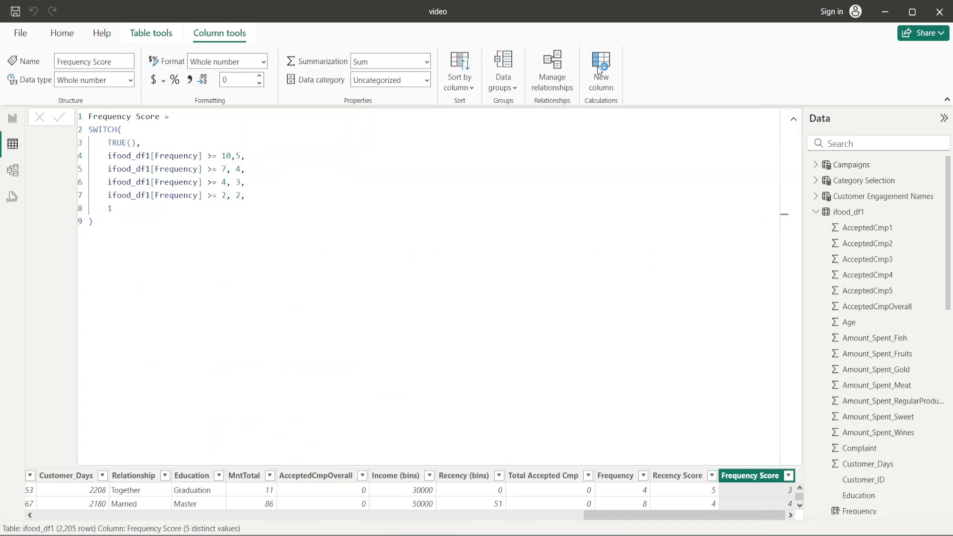
{"action": "left_click", "coordinate": [600, 70]}
{"action": "type", "text": "M"}
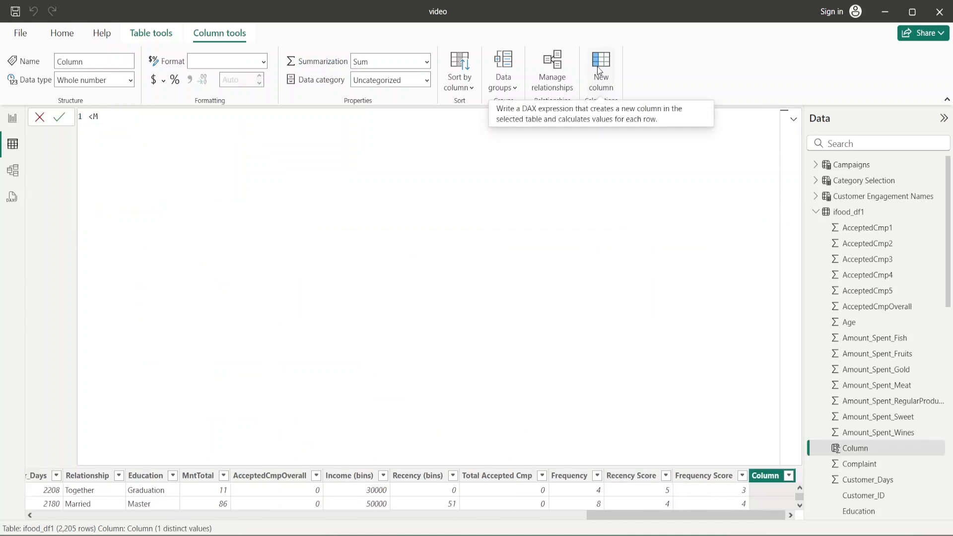
{"action": "type", "text": "one"}
{"action": "type", "text": "tr"}
{"action": "type", "text": "ry Scroe"}
{"action": "key", "text": "BackSpace"}
{"action": "key", "text": "BackSpace"}
{"action": "key", "text": "BackSpace"}
{"action": "type", "text": "or"}
{"action": "key", "text": "BackSpace"}
{"action": "key", "text": "BackSpace"}
{"action": "type", "text": "ore ="}
{"action": "key", "text": "shift+Return"}
Begin the Monetary Score formula with SWITCH( and TRUE() as its expression, each on its own line
{"action": "type", "text": "SWTIC"}
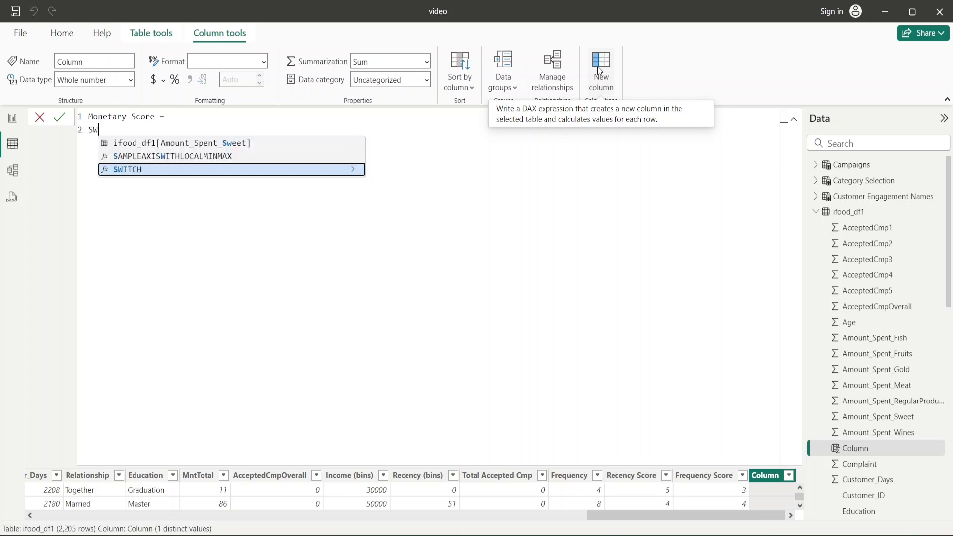
{"action": "key", "text": "BackSpace"}
{"action": "key", "text": "BackSpace"}
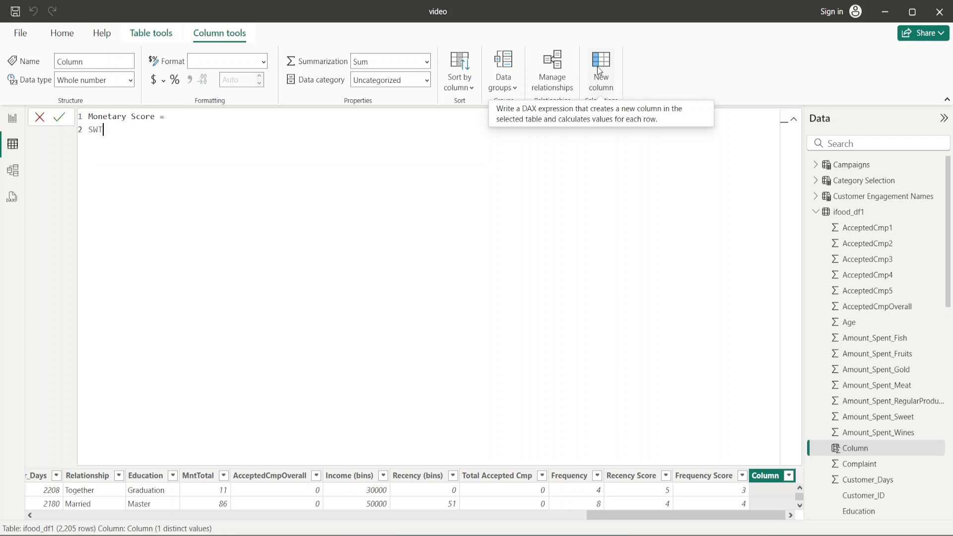
{"action": "type", "text": "ICH"}
{"action": "key", "text": "BackSpace"}
{"action": "key", "text": "BackSpace"}
{"action": "key", "text": "BackSpace"}
{"action": "key", "text": "BackSpace"}
{"action": "type", "text": "ITq"}
{"action": "key", "text": "BackSpace"}
{"action": "type", "text": "C"}
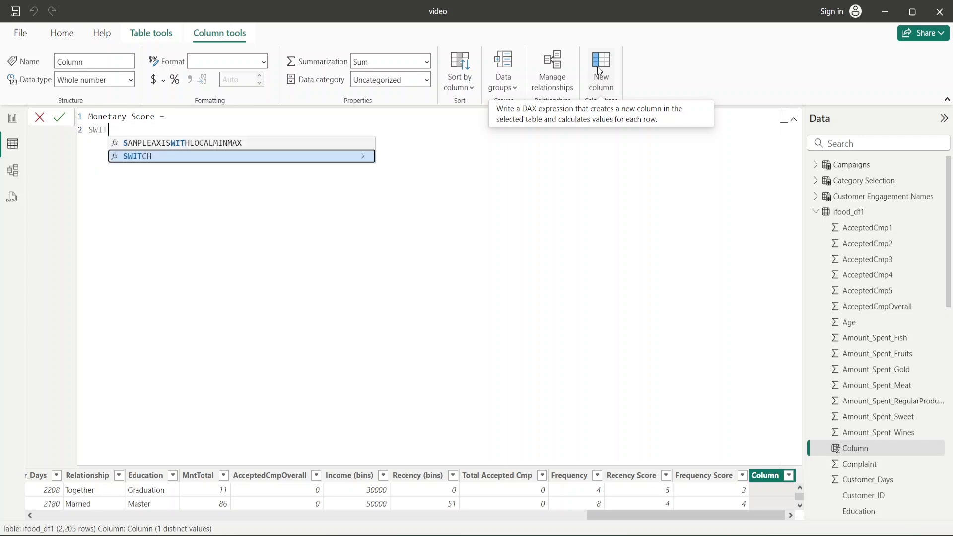
{"action": "key", "text": "Tab"}
{"action": "key", "text": "Return"}
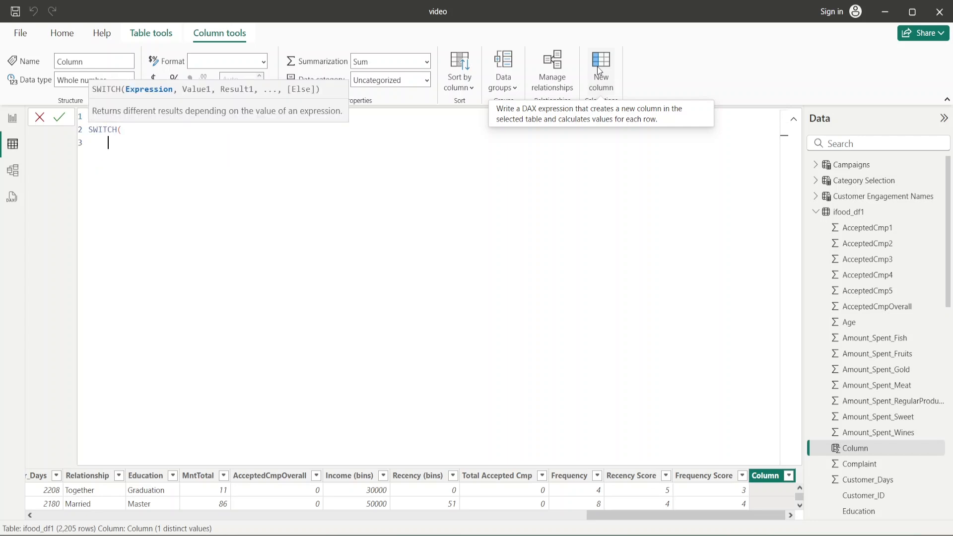
{"action": "type", "text": "TR"}
{"action": "key", "text": "Tab"}
{"action": "type", "text": ","}
{"action": "key", "text": "Return"}
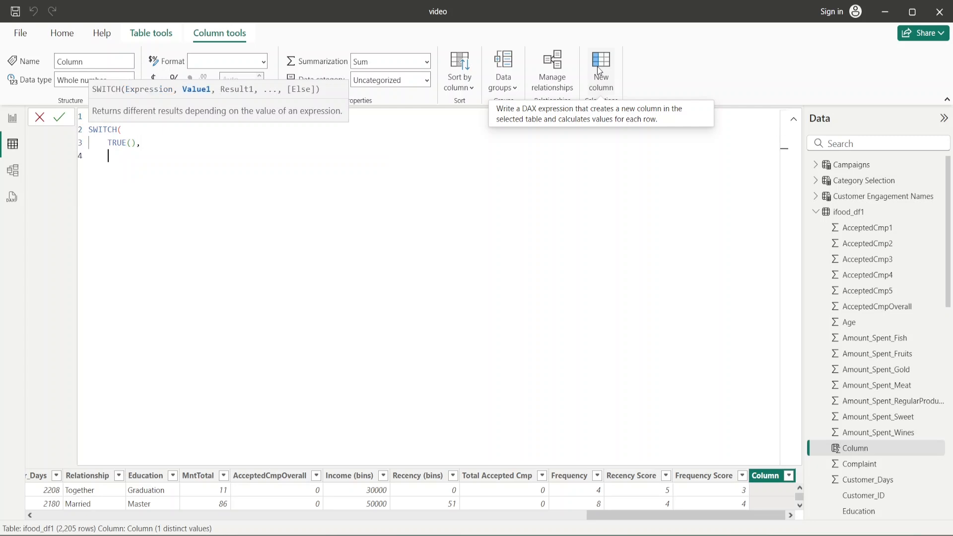
Add a SWITCH condition giving a score of 5 when ifood_df1[Total Amount Spent] >= 1000
{"action": "type", "text": "tot"}
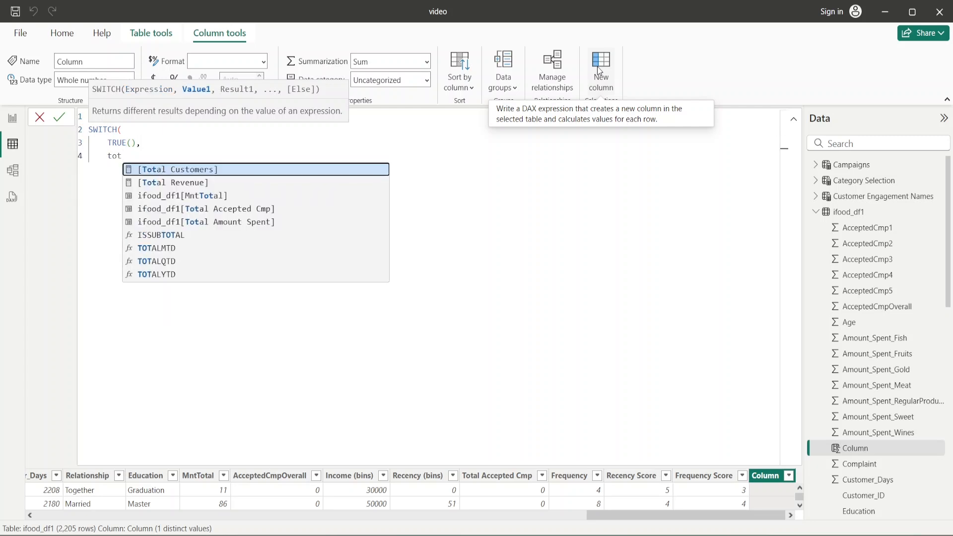
{"action": "key", "text": "Down"}
{"action": "key", "text": "Down"}
{"action": "key", "text": "Down"}
{"action": "key", "text": "Down"}
{"action": "key", "text": "Tab"}
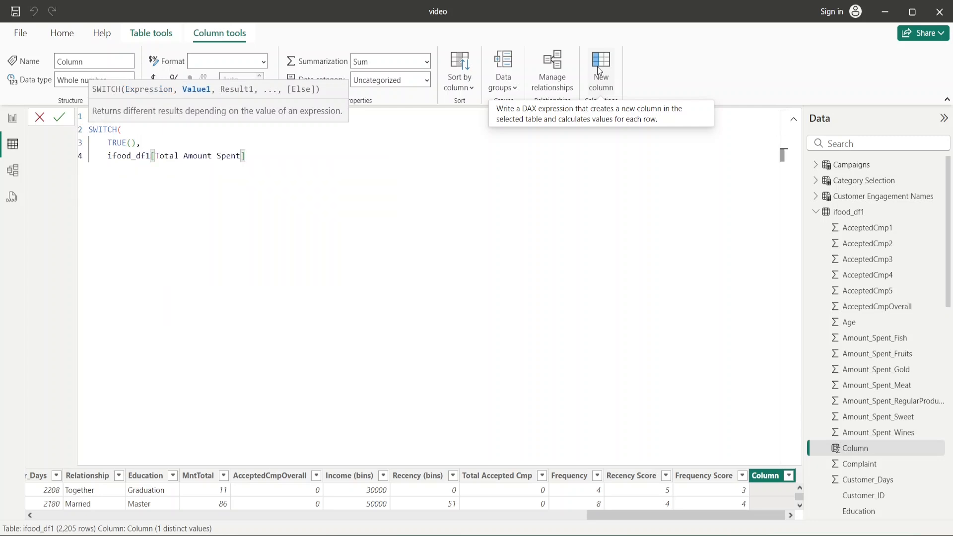
{"action": "type", "text": "> "}
{"action": "type", "text": "= 20"}
{"action": "key", "text": "BackSpace"}
{"action": "key", "text": "BackSpace"}
{"action": "type", "text": "1000, "}
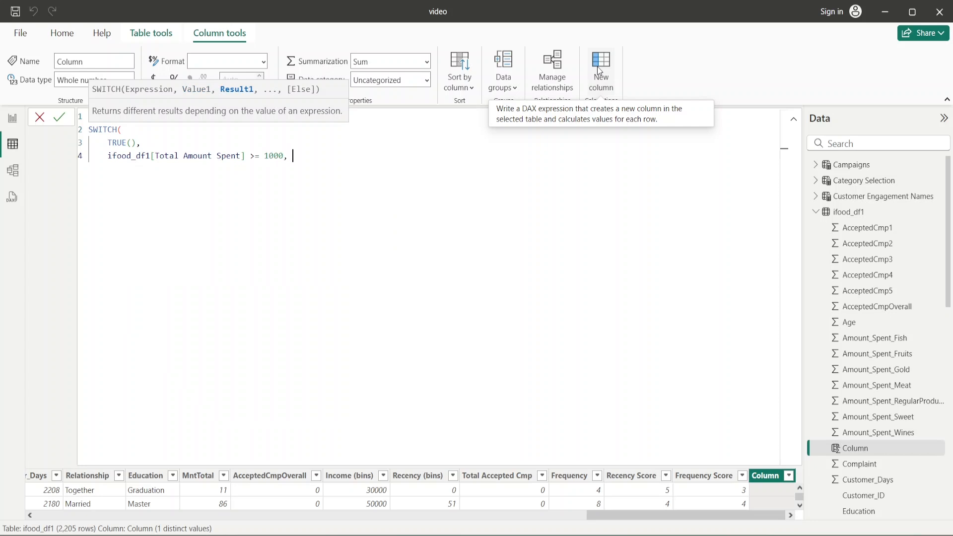
{"action": "type", "text": "5,"}
{"action": "key", "text": "Return"}
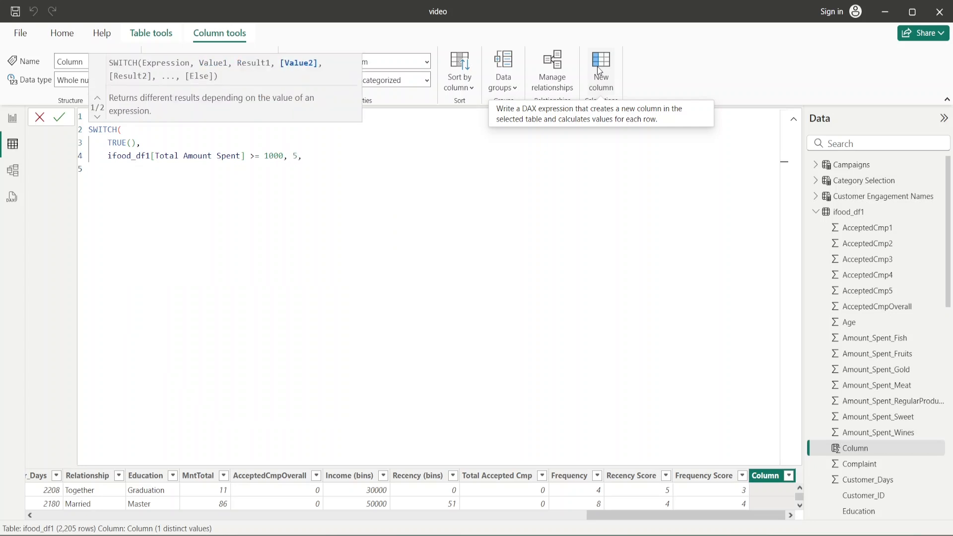
Add a SWITCH condition giving a score of 4 when ifood_df1[Total Amount Spent] >= 500
{"action": "type", "text": "amo"}
{"action": "key", "text": "Left"}
{"action": "key", "text": "Left"}
{"action": "key", "text": "BackSpace"}
{"action": "key", "text": "Delete"}
{"action": "key", "text": "BackSpace"}
{"action": "type", "text": "total"}
{"action": "key", "text": "Escape"}
{"action": "key", "text": "shift+Home"}
{"action": "type", "text": "total a"}
{"action": "key", "text": "Tab"}
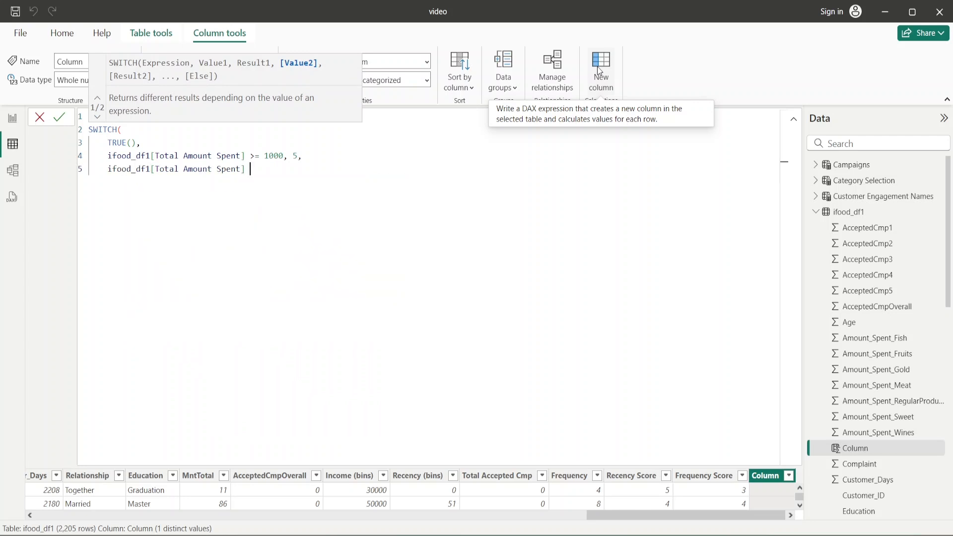
{"action": "type", "text": ">= 500, "}
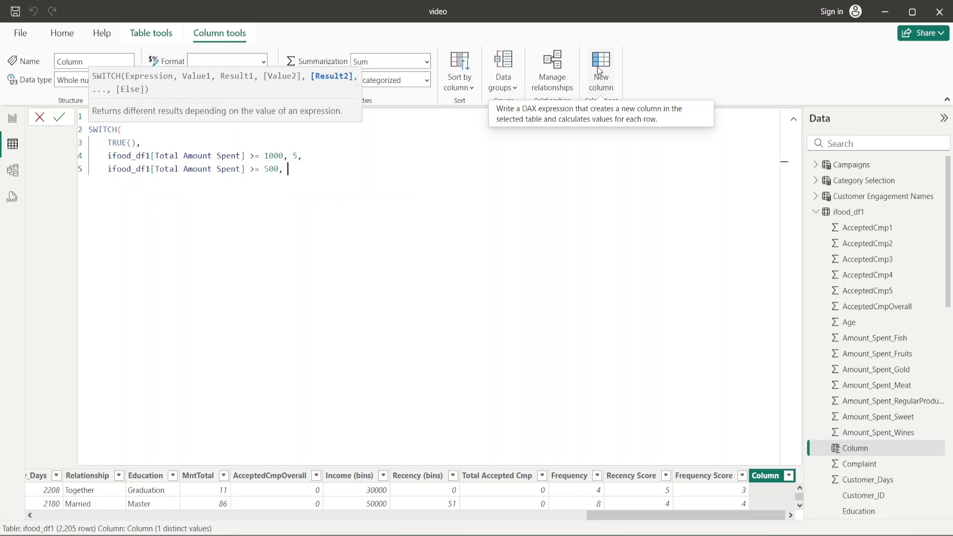
{"action": "type", "text": "4"}
{"action": "type", "text": ","}
{"action": "key", "text": "shift+Return"}
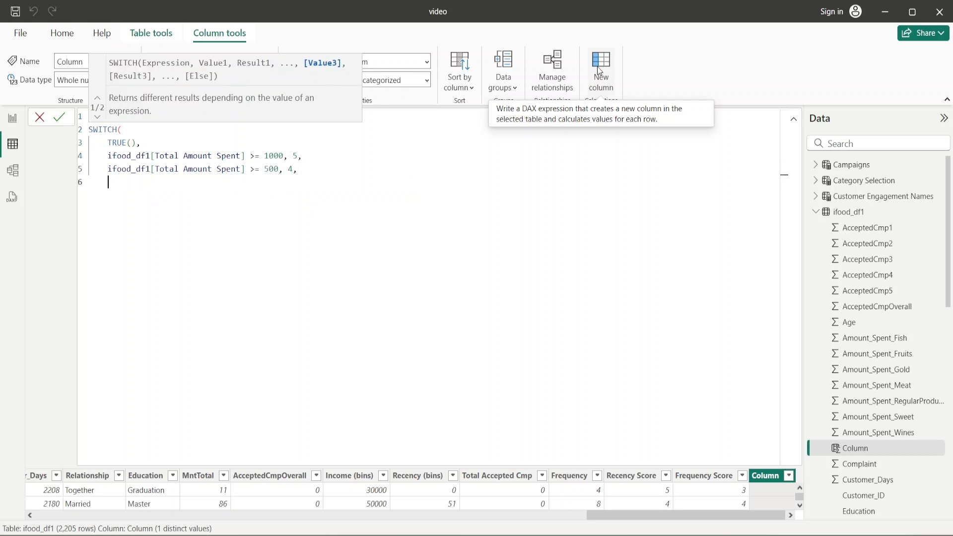
Add a SWITCH condition giving a score of 3 when ifood_df1[Total Amount Spent] > 200
{"action": "type", "text": "total amou"}
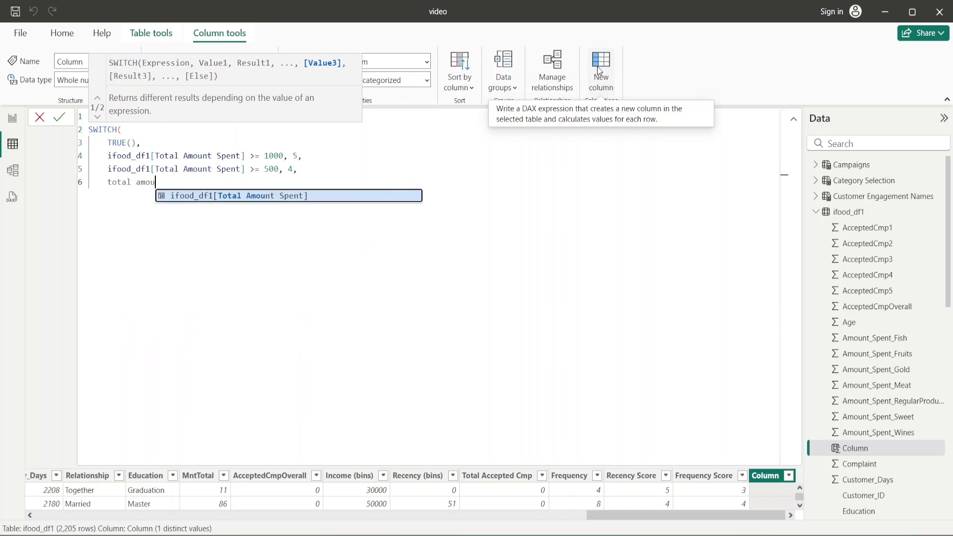
{"action": "key", "text": "Tab"}
{"action": "type", "text": "> "}
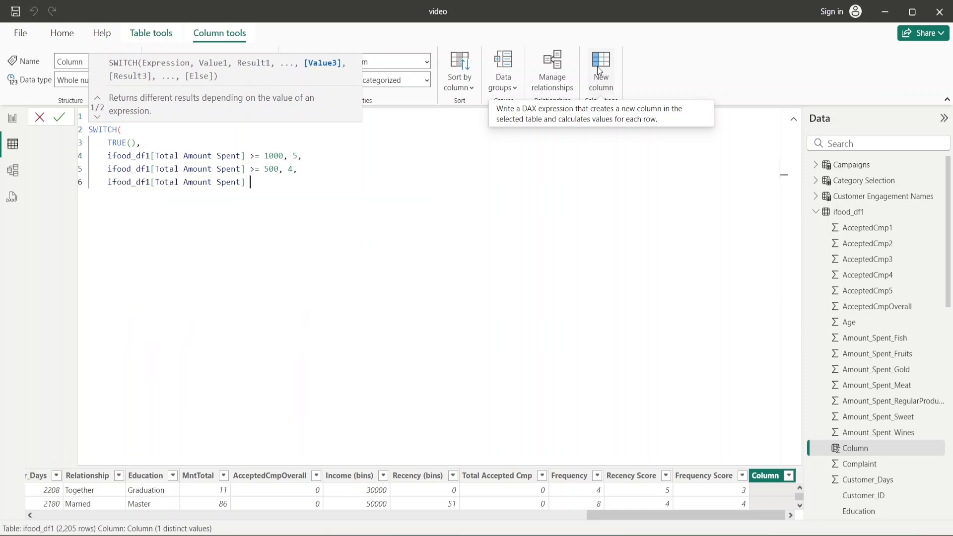
{"action": "type", "text": "200, 3,"}
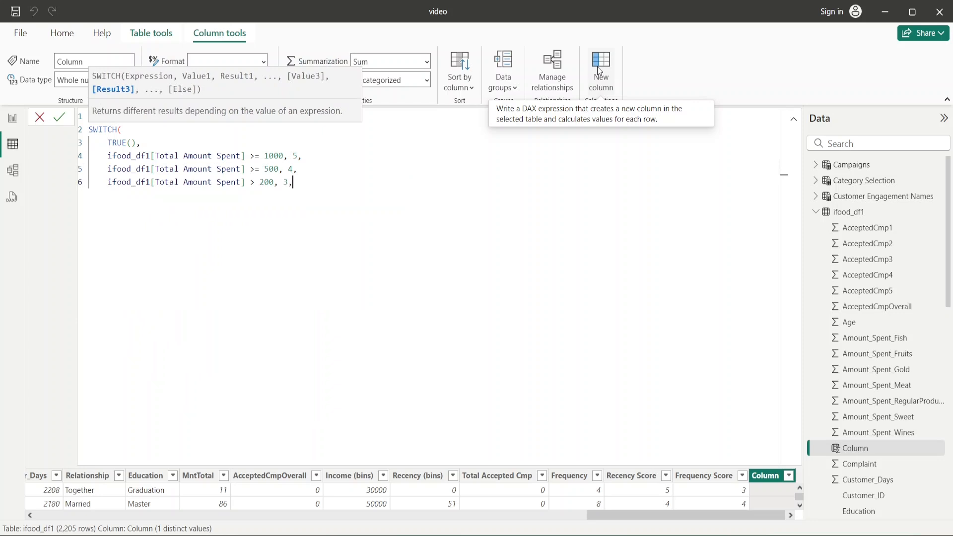
Add a condition giving a score of 2 when ifood_df1[Total Amount Spent] >=100, and change the 200 condition's operator to >=
{"action": "key", "text": "Return"}
{"action": "type", "text": "total a"}
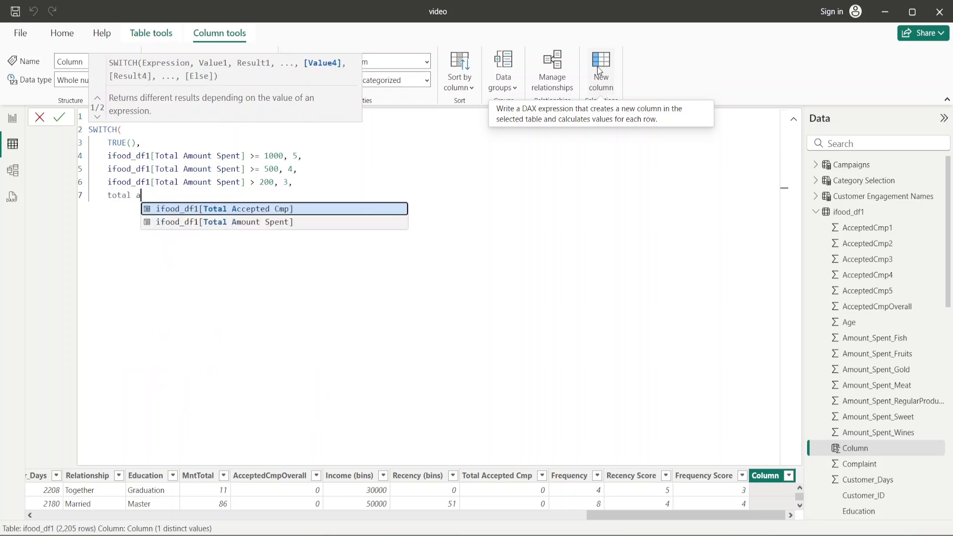
{"action": "type", "text": "mo"}
{"action": "key", "text": "Tab"}
{"action": "type", "text": ">"}
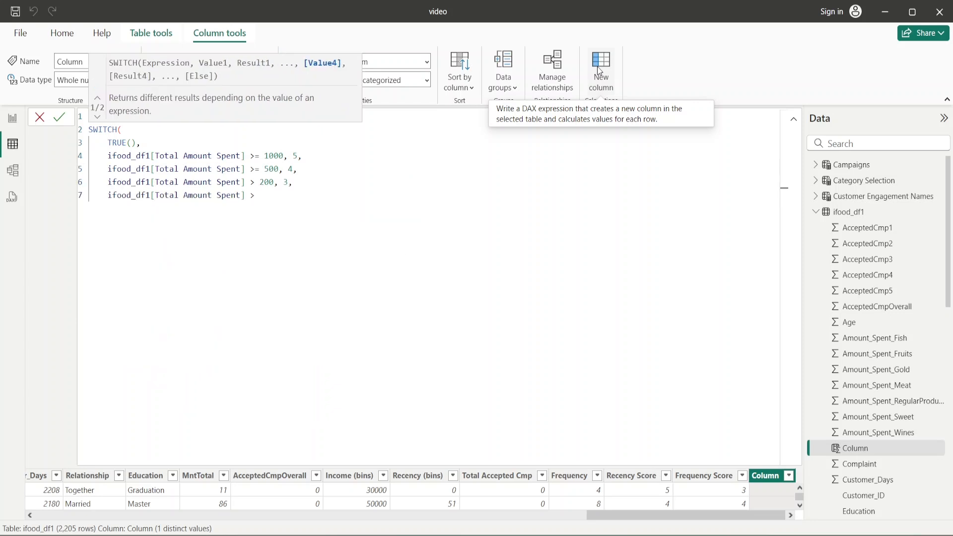
{"action": "type", "text": "=100"}
{"action": "left_click", "coordinate": [255, 182]}
{"action": "type", "text": "="}
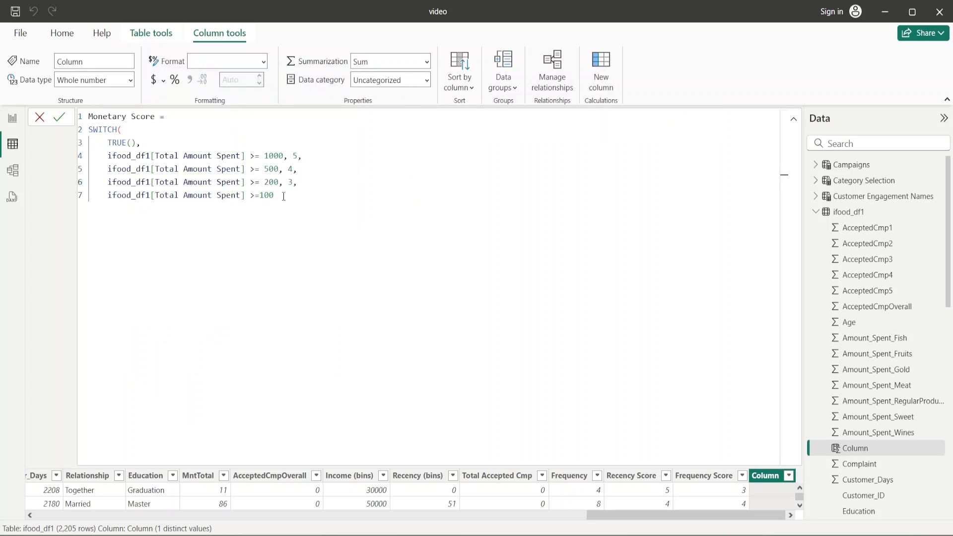
{"action": "left_click", "coordinate": [276, 196]}
{"action": "type", "text": ", 2"}
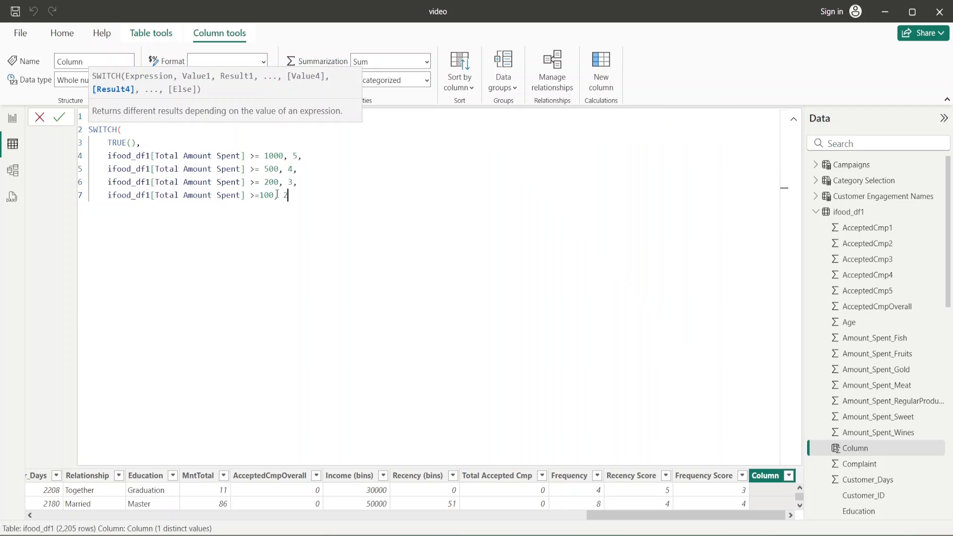
Finish the Monetary Score formula with a default score of 1 and a closing parenthesis, commit it, and collapse the formula editor
{"action": "key", "text": "shift+Return"}
{"action": "key", "text": "BackSpace"}
{"action": "type", "text": ","}
{"action": "key", "text": "shift+Return"}
{"action": "type", "text": "1"}
{"action": "key", "text": "shift+Return"}
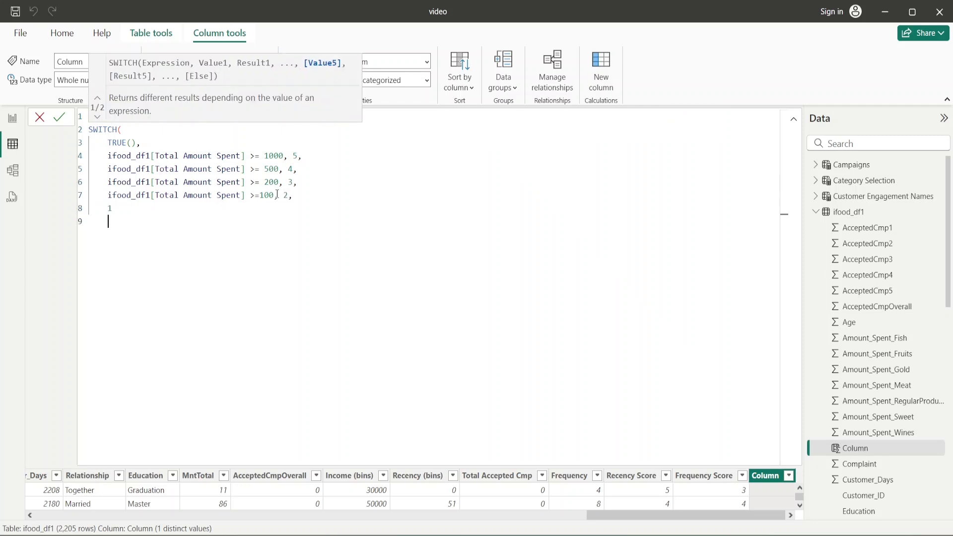
{"action": "type", "text": ")"}
{"action": "key", "text": "Return"}
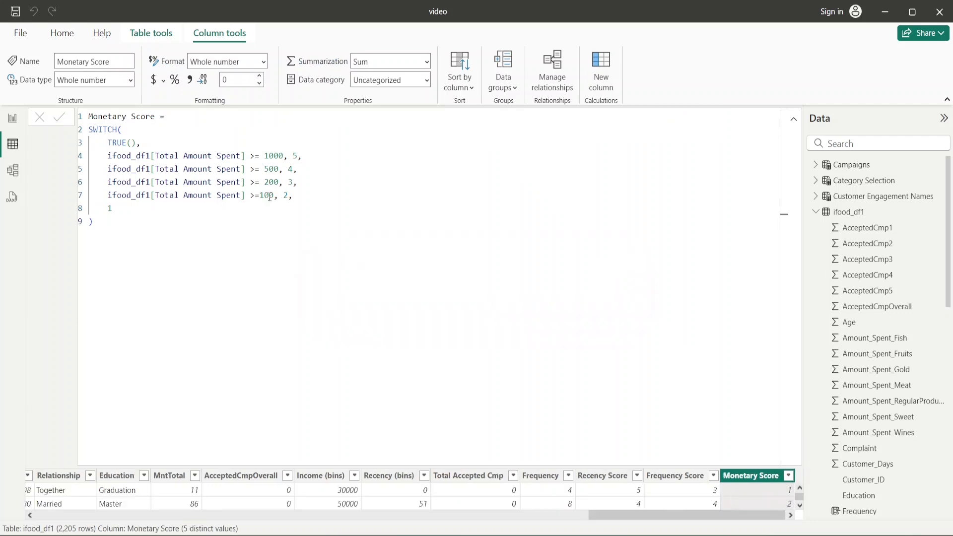
{"action": "left_click", "coordinate": [794, 119]}
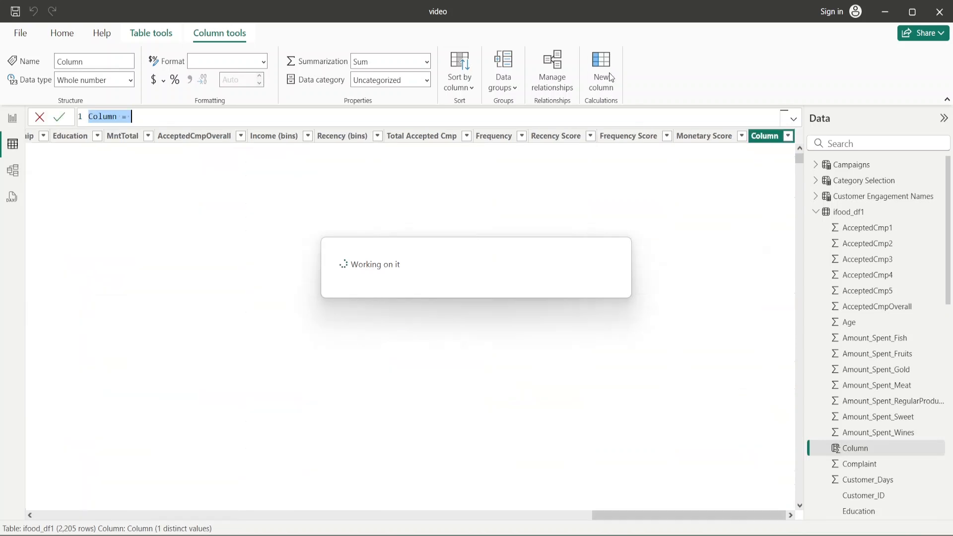
Add a calculated column named RFM Score to ifood_df1 and begin its formula with ifood_df1[Recency Score]
{"action": "type", "text": "RFM "}
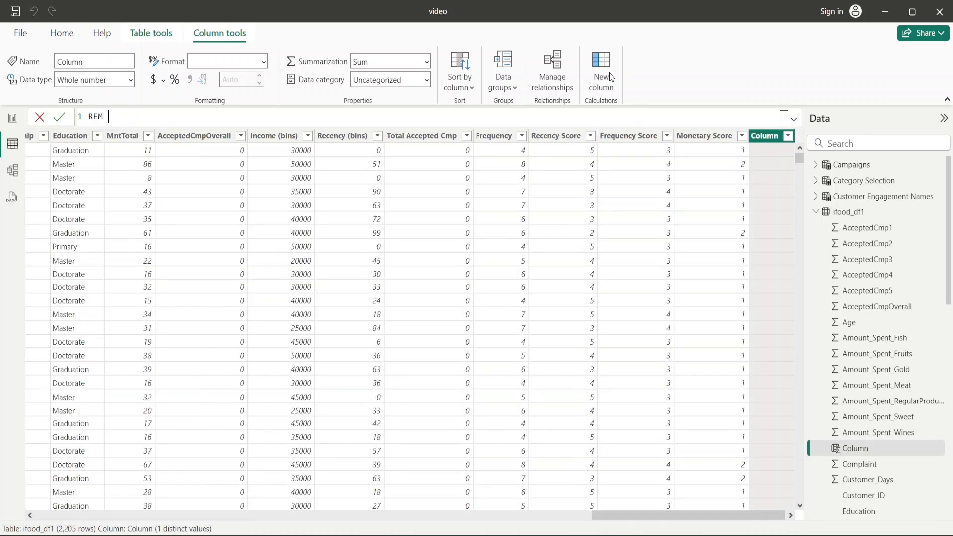
{"action": "type", "text": "Score = rece"}
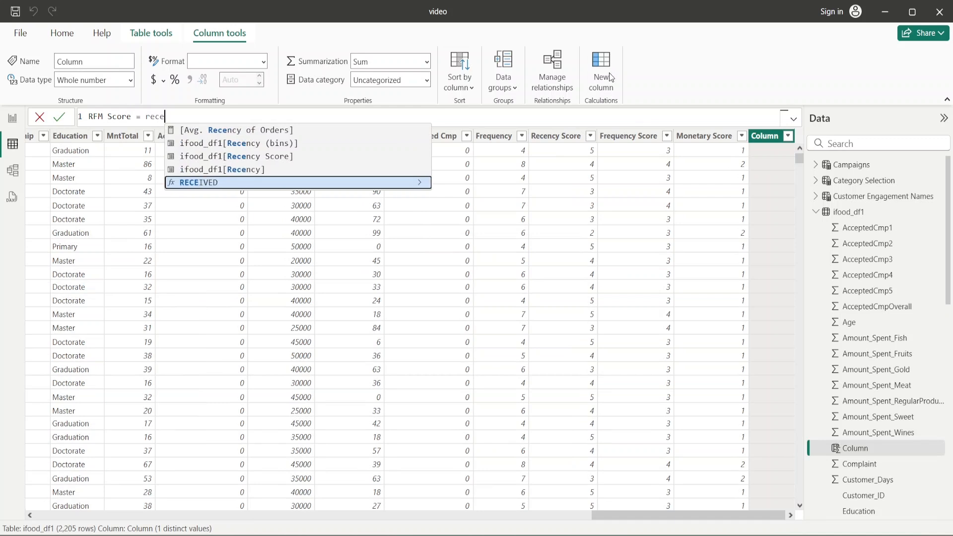
{"action": "key", "text": "Up"}
{"action": "key", "text": "Up"}
{"action": "key", "text": "Tab"}
{"action": "type", "text": "+"}
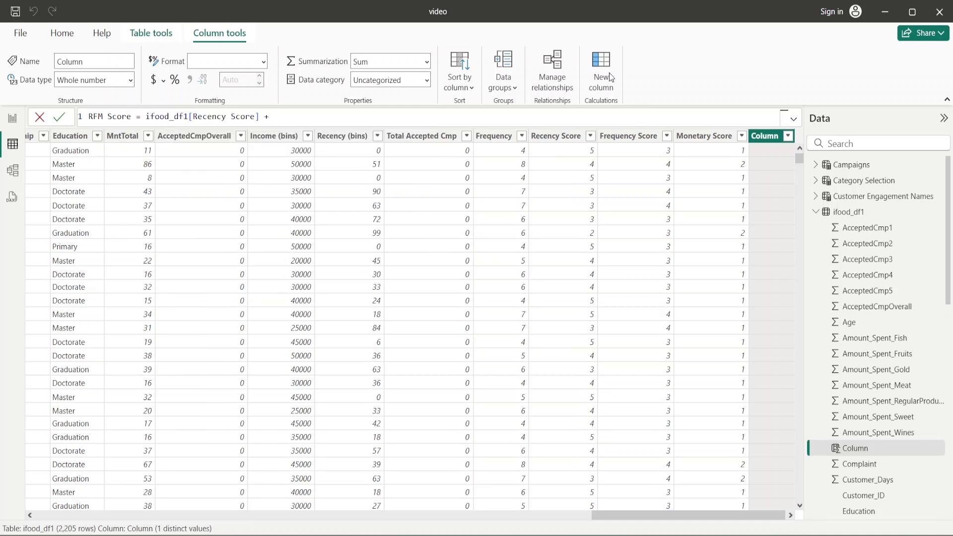
{"action": "key", "text": "BackSpace"}
{"action": "key", "text": "BackSpace"}
Complete the RFM Score formula as ifood_df1[Recency Score]*100 + ifood_df1[Frequency Score]*10 + ifood_df1[Monetary Score] and commit it
{"action": "type", "text": "*100 + fre"}
{"action": "key", "text": "Up"}
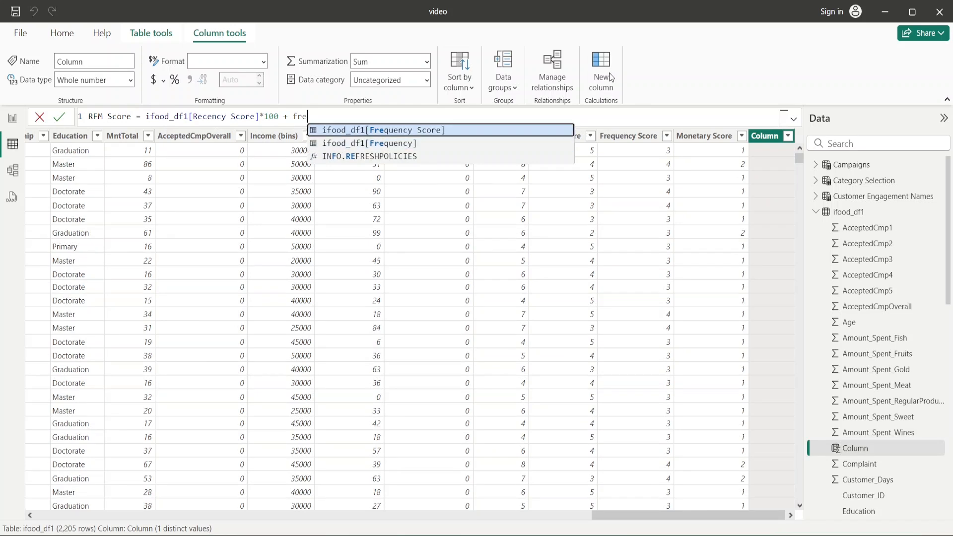
{"action": "key", "text": "Tab"}
{"action": "type", "text": "*10"}
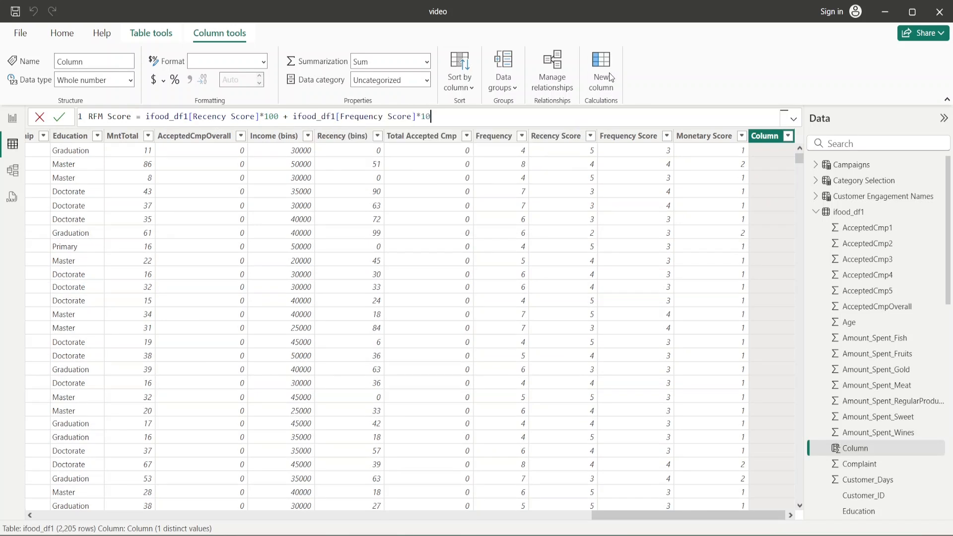
{"action": "type", "text": " + mon"}
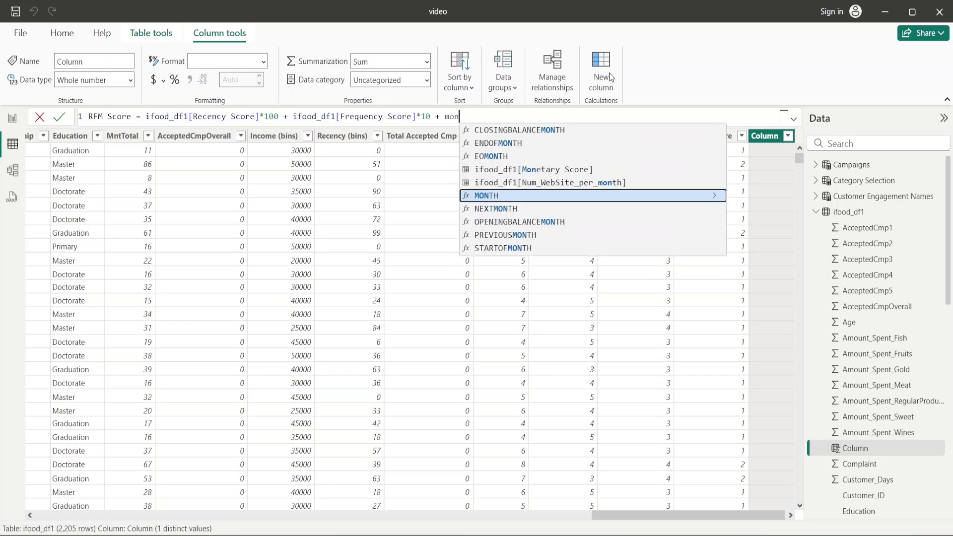
{"action": "key", "text": "Up"}
{"action": "key", "text": "Up"}
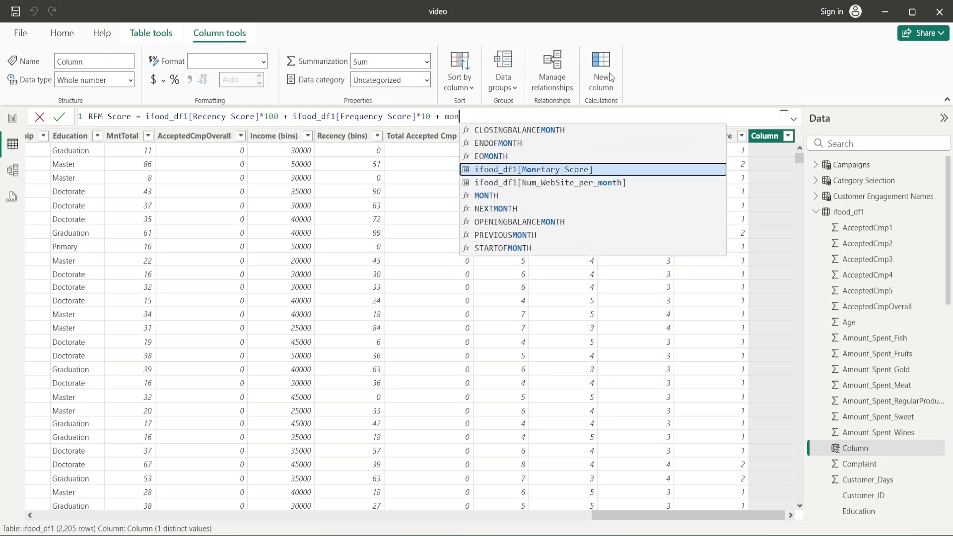
{"action": "key", "text": "Tab"}
{"action": "key", "text": "Return"}
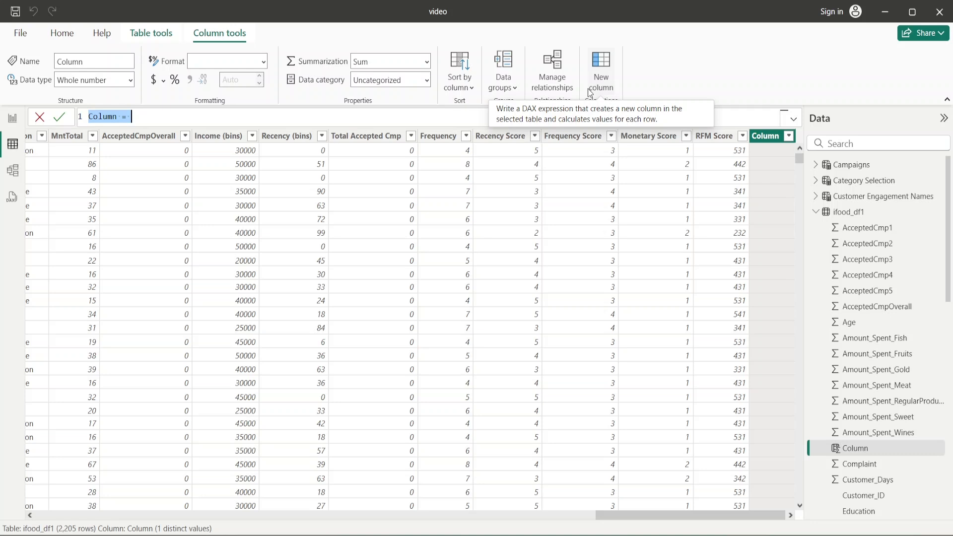
Add a calculated column named Customer Segment and begin its formula with SWITCH( and TRUE(), each on its own line
{"action": "type", "text": "Customer S"}
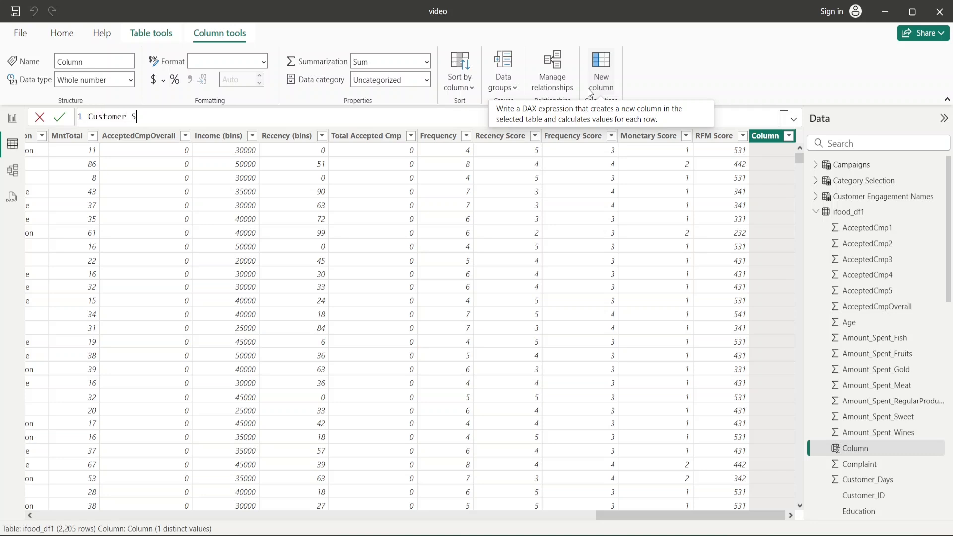
{"action": "type", "text": "egment ="}
{"action": "key", "text": "shift+Return"}
{"action": "type", "text": "SWITCH("}
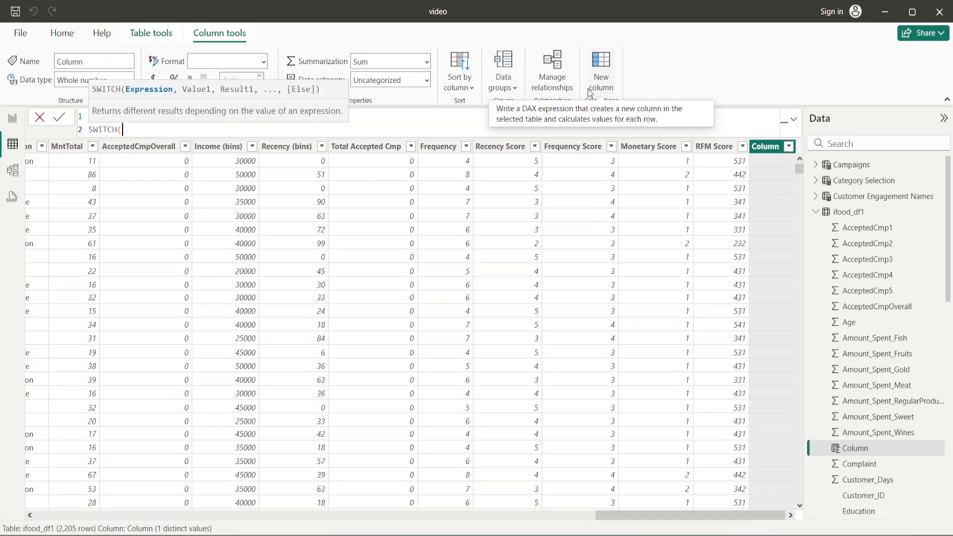
{"action": "key", "text": "shift+Return"}
{"action": "type", "text": "TRUE()"}
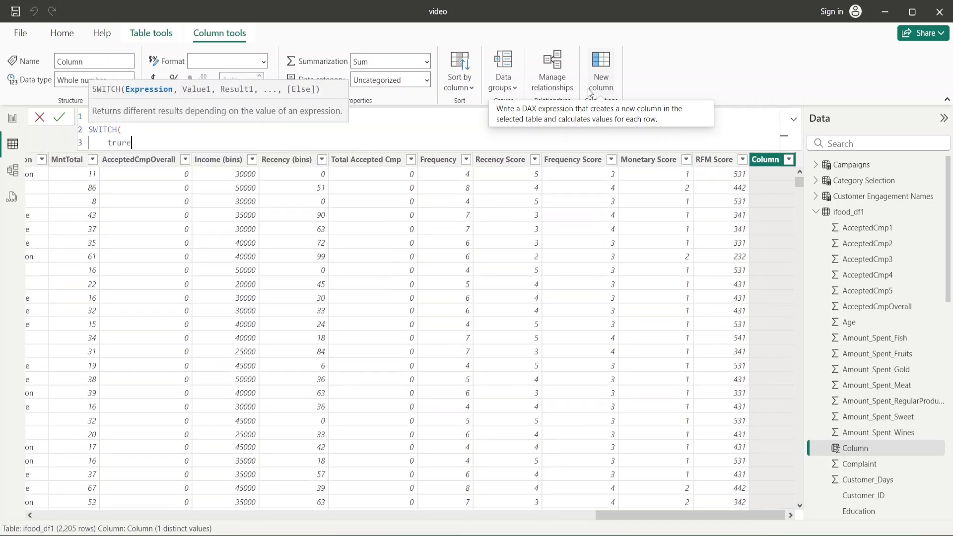
{"action": "type", "text": ","}
{"action": "key", "text": "shift+Return"}
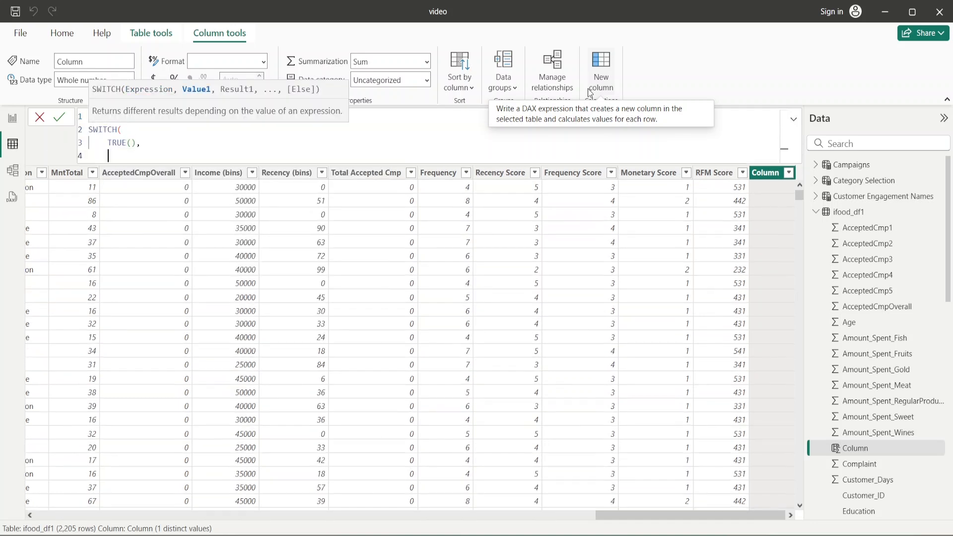
Add a SWITCH condition returning "Champions" when ifood_df1[RFM Score] >= 555
{"action": "type", "text": "ifood_df1[RFM Score] >= 555, "}
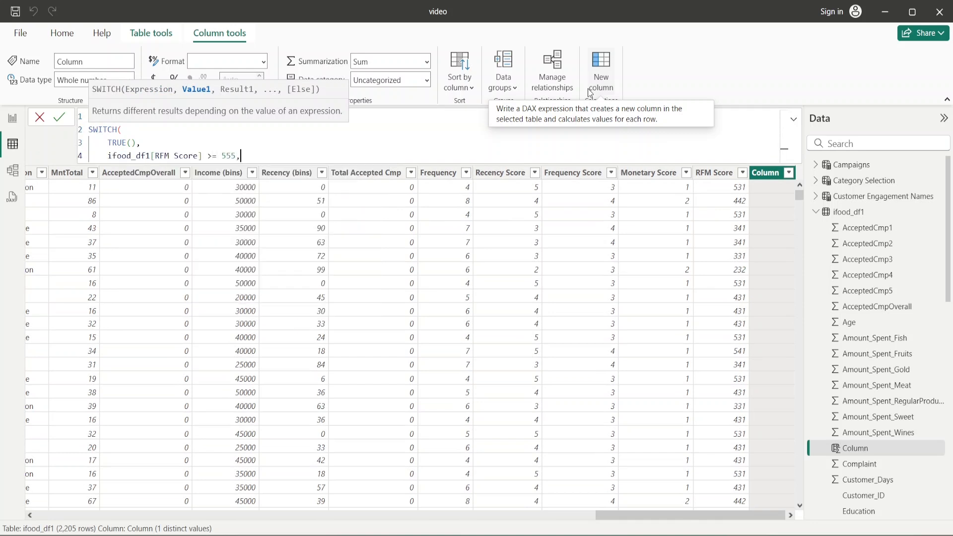
{"action": "type", "text": "\"Champions\","}
{"action": "key", "text": "shift+Return"}
Add a SWITCH condition returning "Loyal Customers" when ifood_df1[RFM Score] >= 444
{"action": "type", "text": "rfm"}
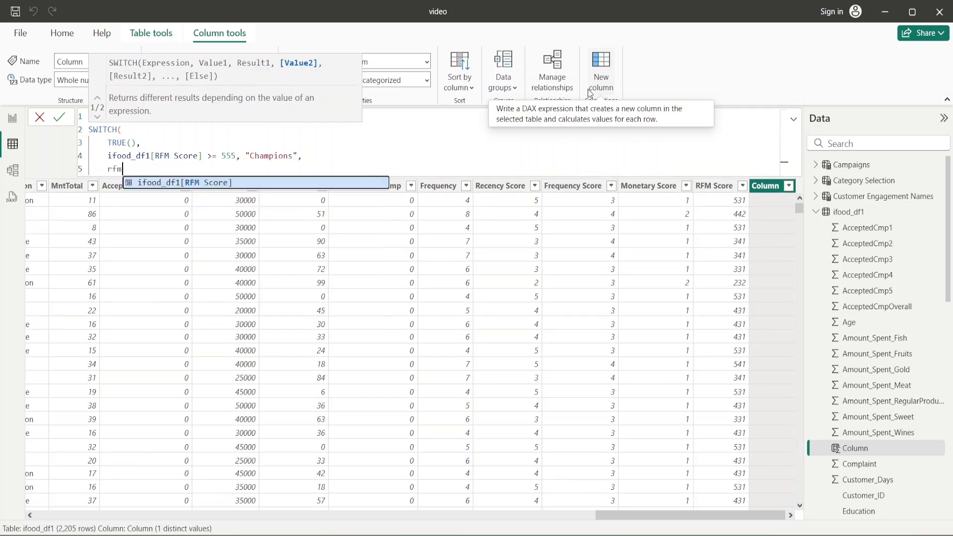
{"action": "key", "text": "Tab"}
{"action": "type", "text": ">"}
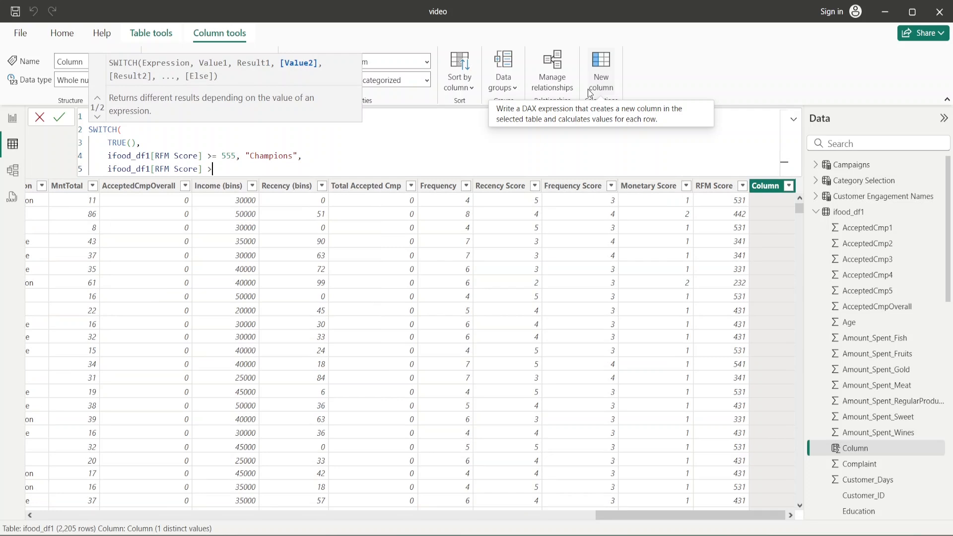
{"action": "type", "text": "= 444, \""}
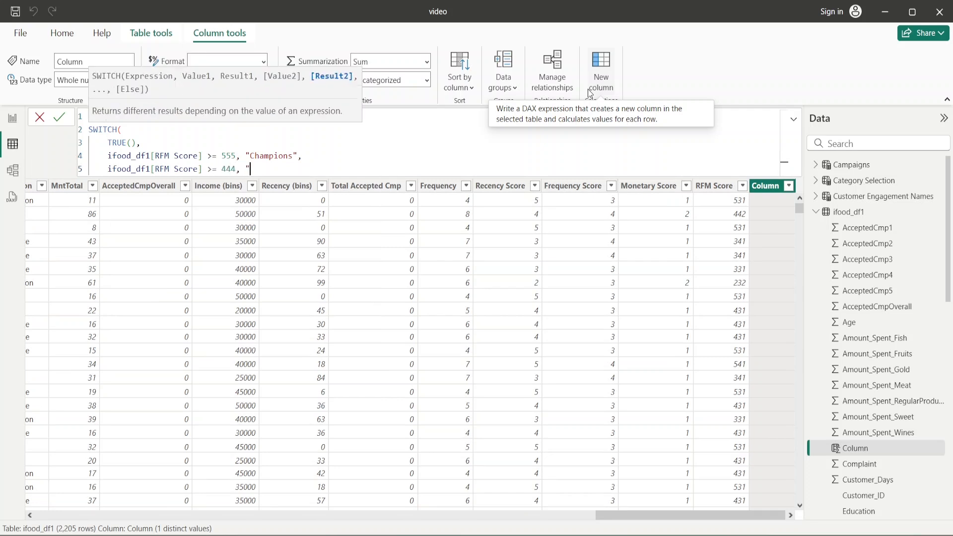
{"action": "type", "text": "Loyal Customers\","}
{"action": "key", "text": "shift+Return"}
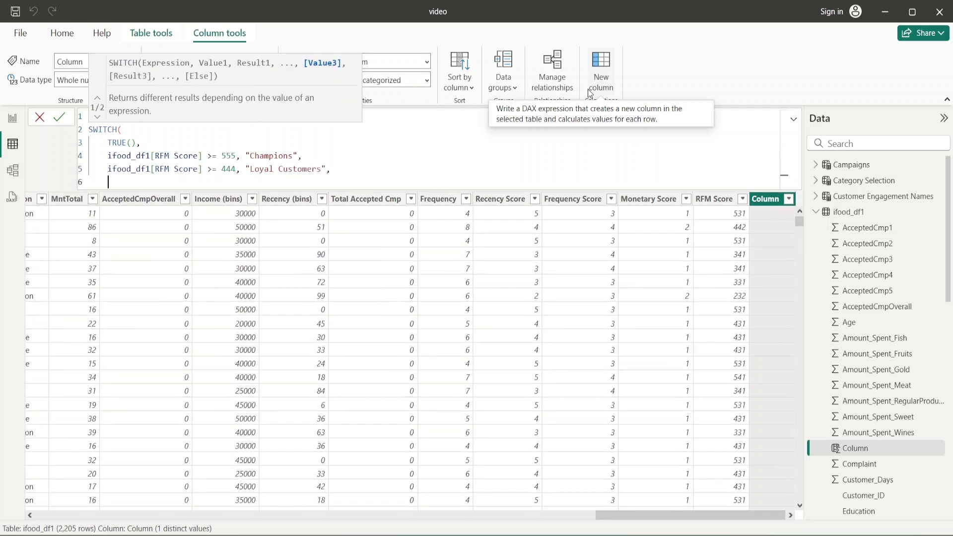
Add a SWITCH condition returning "Potential loyalists" when ifood_df1[RFM Score] >= 333, with the label's closing quotation mark in place
{"action": "type", "text": "ifood_df1[RFM Score] >= 333, "}
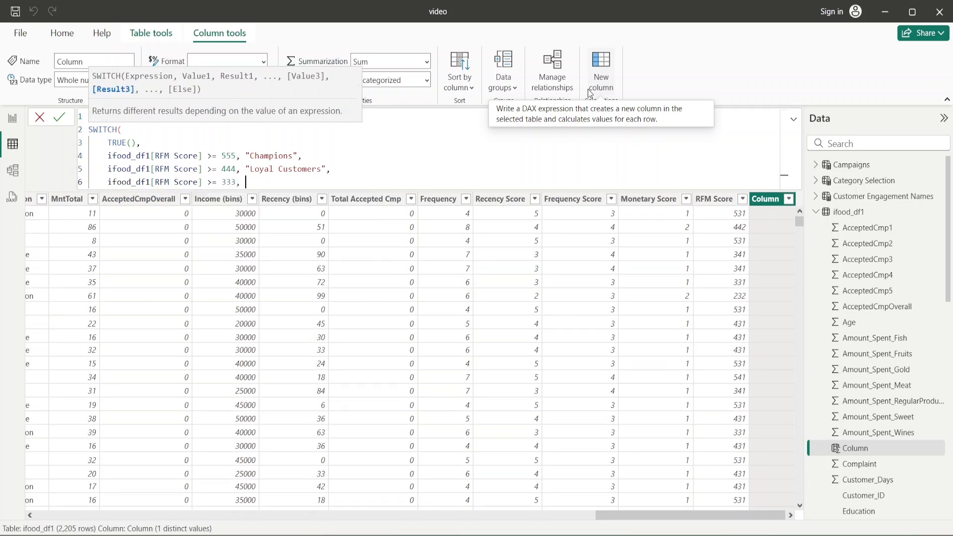
{"action": "type", "text": "\"Potential loyalists,"}
{"action": "key", "text": "shift+Return"}
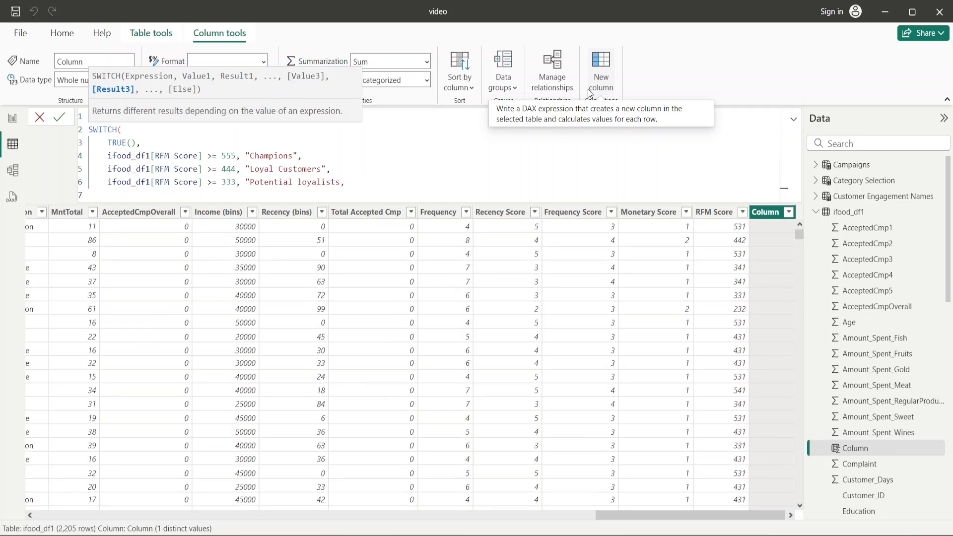
{"action": "left_click", "coordinate": [342, 182]}
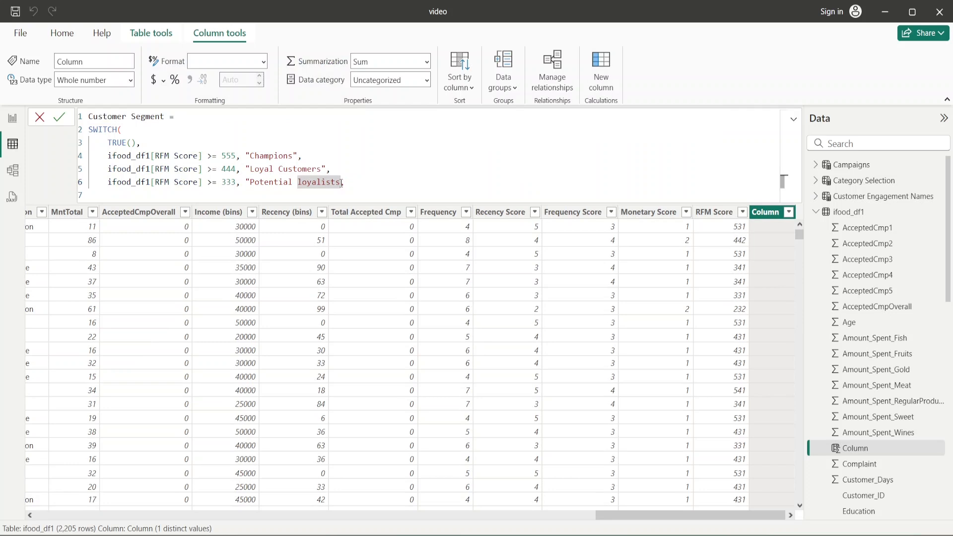
{"action": "type", "text": "\","}
{"action": "key", "text": "shift+Return"}
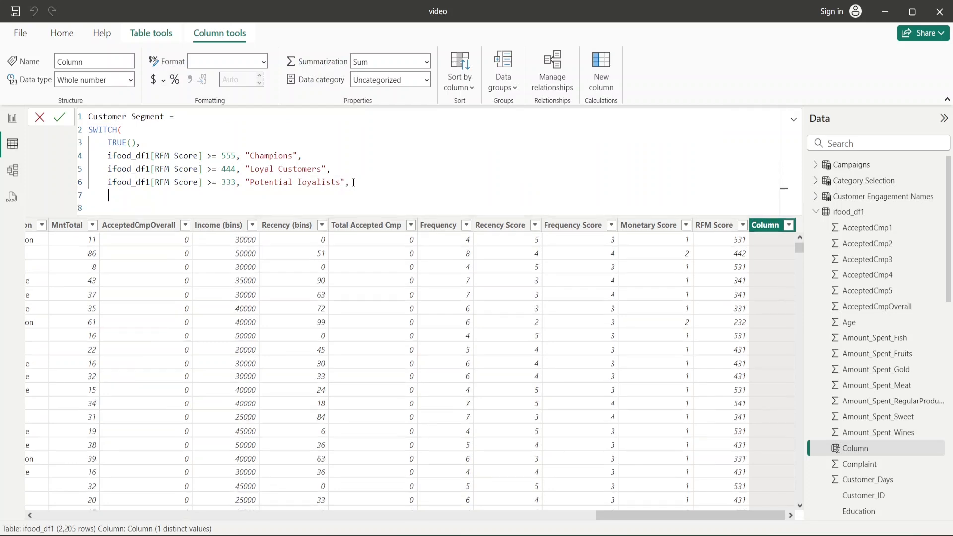
Add a SWITCH condition returning " At risk Customers" when ifood_df1[RFM Score] >= 222
{"action": "type", "text": "ifood_df1[RFM Score]"}
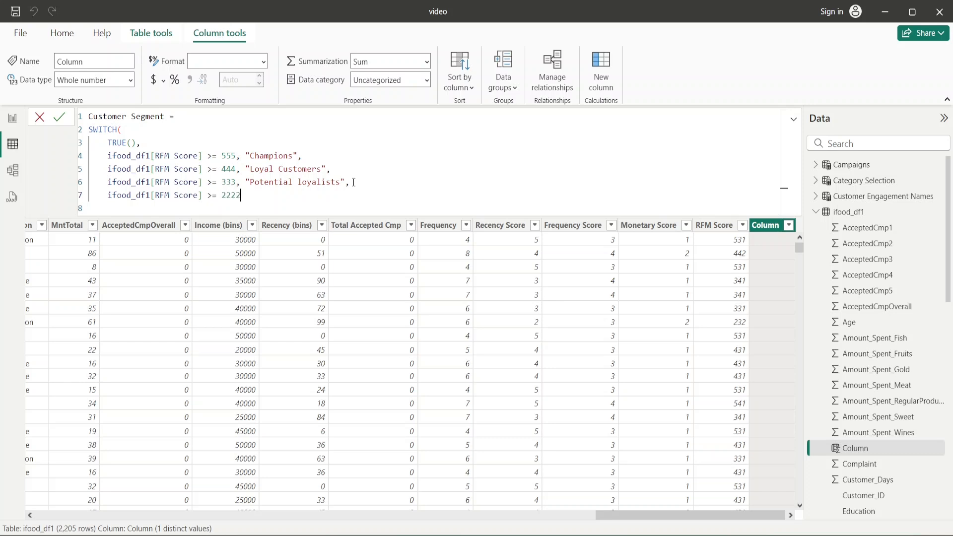
{"action": "type", "text": " >= 222, \" At risk Customers"}
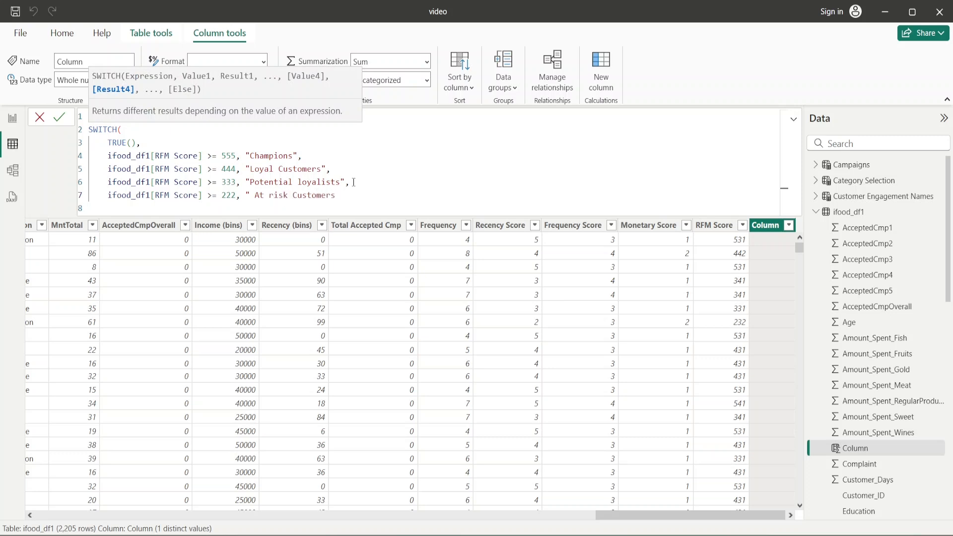
{"action": "type", "text": ","}
{"action": "key", "text": "Return"}
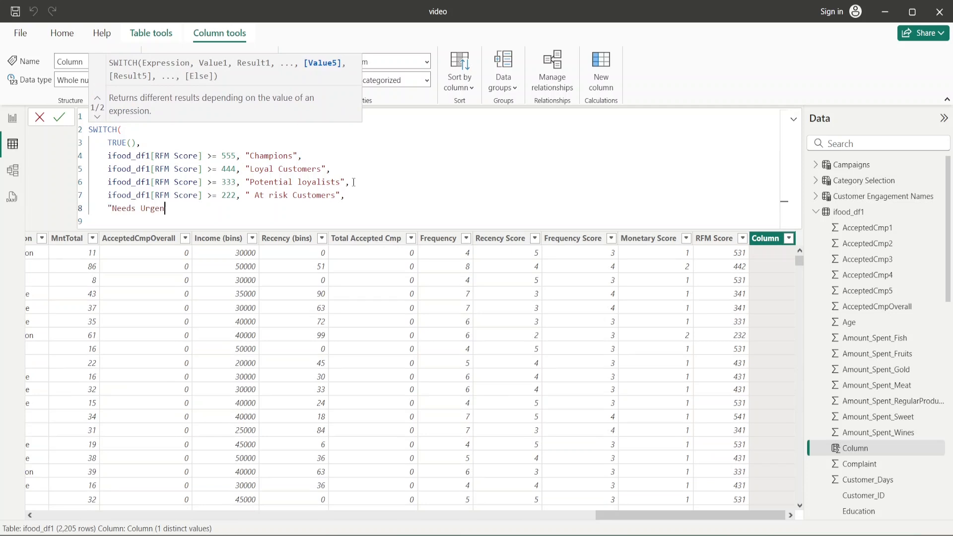
Finish the Customer Segment formula with the default result "Needs Urgent Attention" and a closing parenthesis, and commit it
{"action": "type", "text": "\"Needs Urgent Attewntio"}
{"action": "key", "text": "BackSpace"}
{"action": "key", "text": "BackSpace"}
{"action": "key", "text": "BackSpace"}
{"action": "key", "text": "BackSpace"}
{"action": "type", "text": "ntions"}
{"action": "type", "text": ")"}
{"action": "key", "text": "Return"}
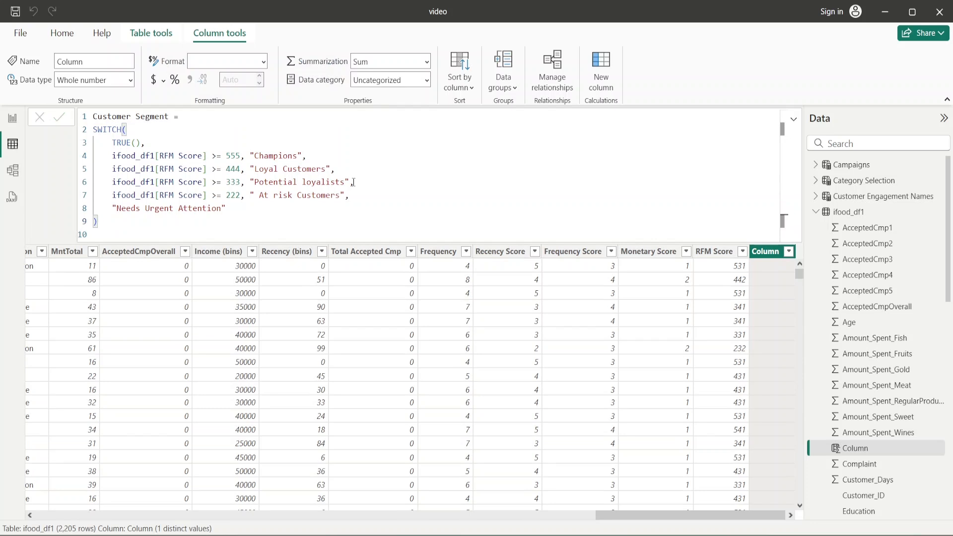
Commit the Customer Segment column and check which segment values its filter list offers
{"action": "key", "text": "Return"}
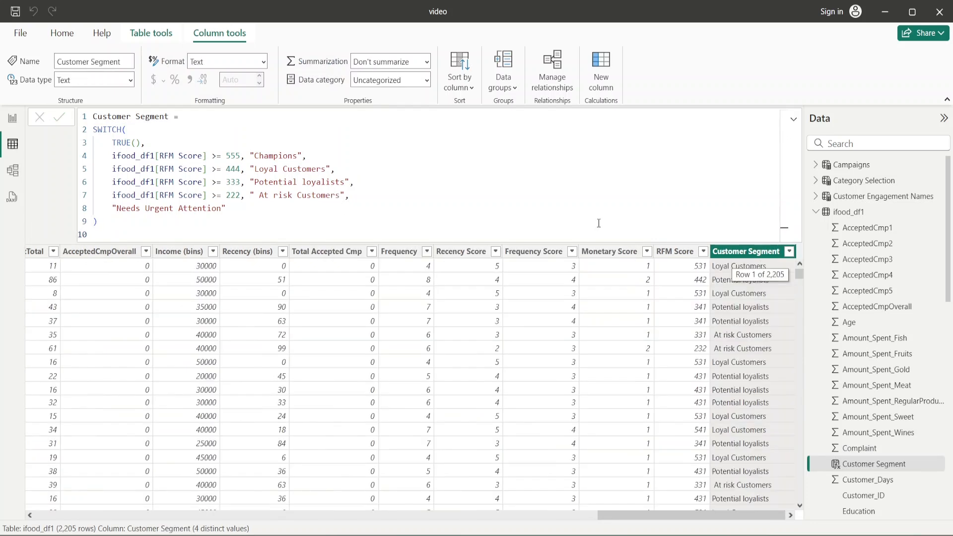
{"action": "left_click", "coordinate": [788, 251]}
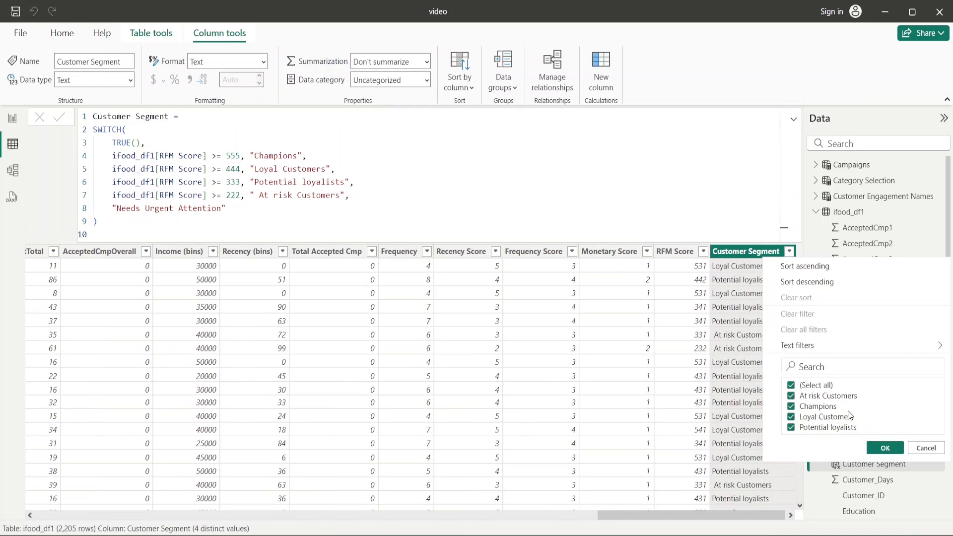
{"action": "left_click", "coordinate": [883, 449]}
{"action": "left_click", "coordinate": [794, 119]}
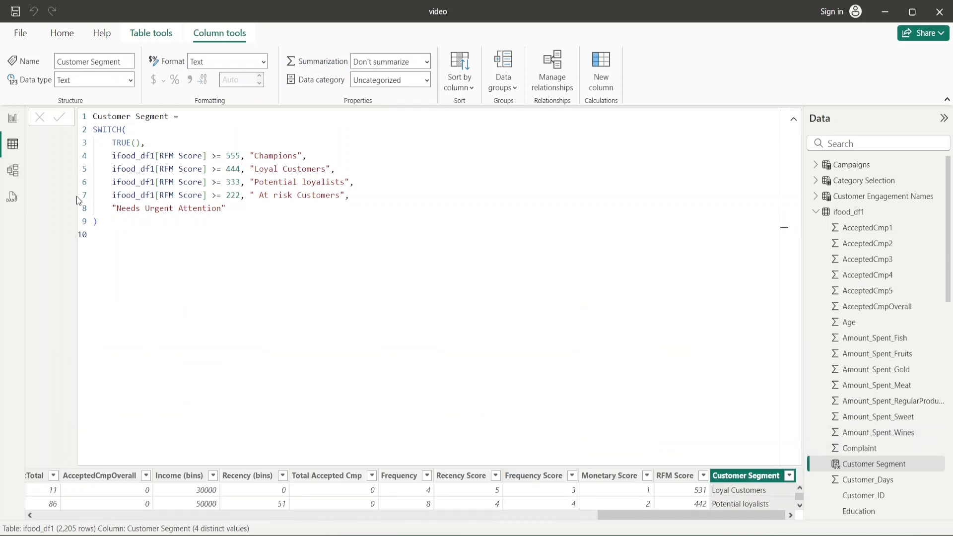
Add a new report page and copy the Customer Acceptance Analysis title text box from Page 2 onto it
{"action": "left_click", "coordinate": [10, 120]}
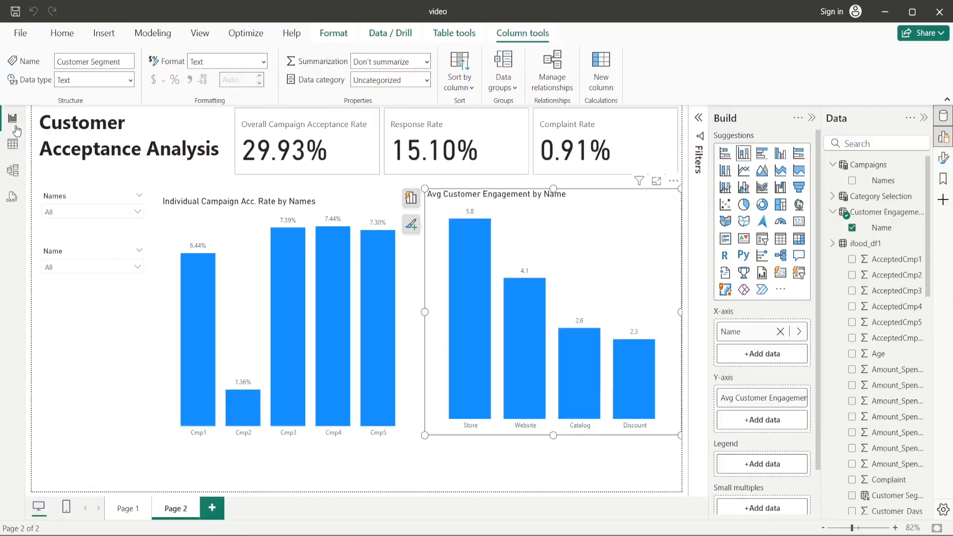
{"action": "left_click", "coordinate": [212, 508]}
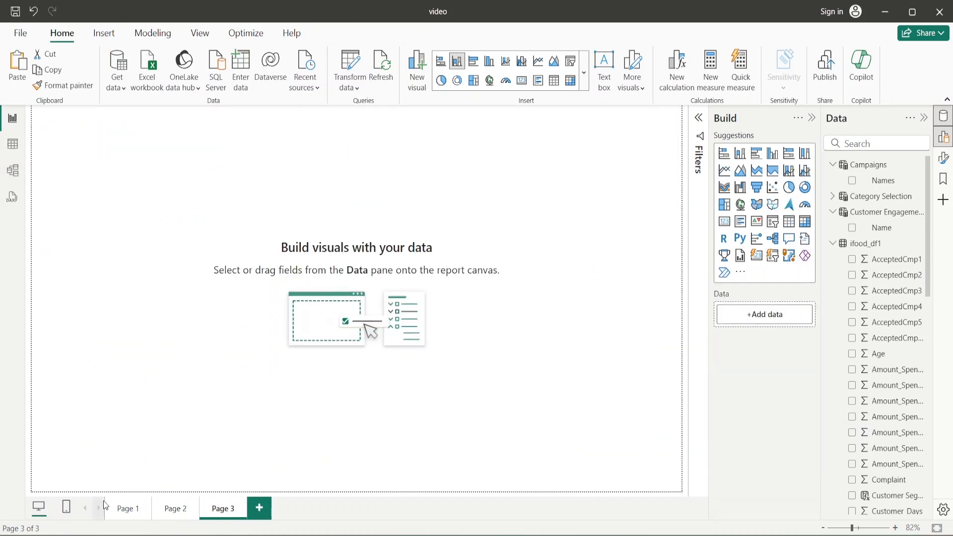
{"action": "left_click", "coordinate": [175, 508]}
{"action": "left_click", "coordinate": [159, 112]}
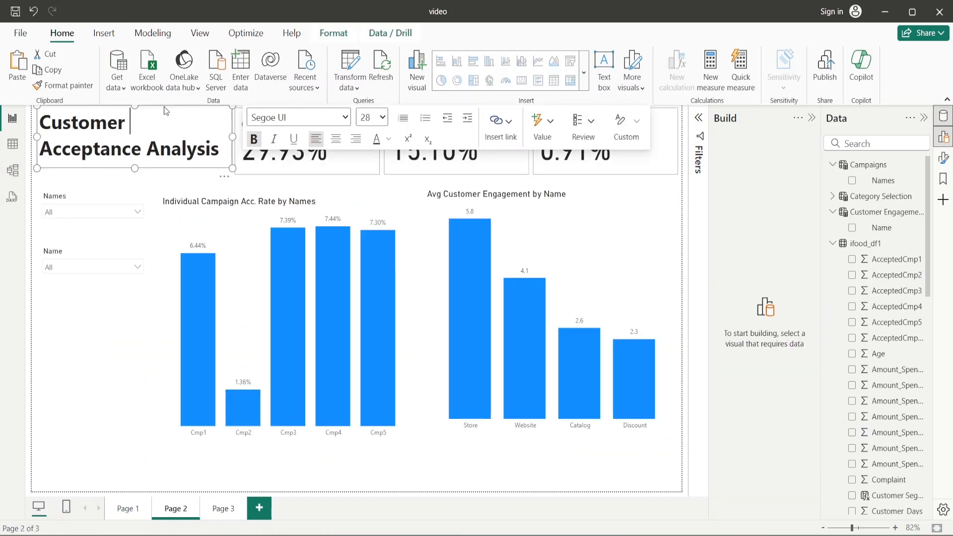
{"action": "left_click", "coordinate": [223, 508]}
{"action": "key", "text": "ctrl+v"}
Change the copied title on Page 3 to "RFM Analysis"
{"action": "left_click", "coordinate": [152, 141]}
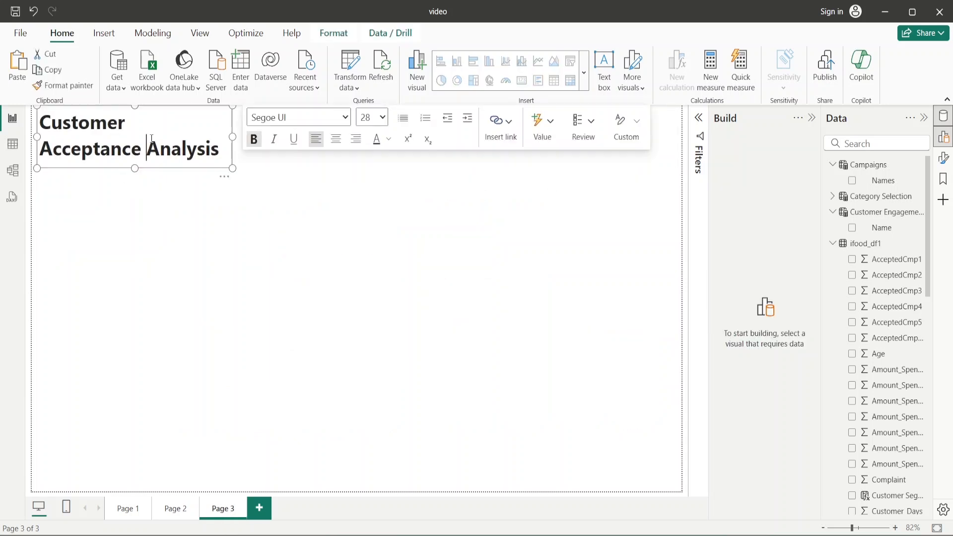
{"action": "left_click_drag", "start_coordinate": [141, 149], "coordinate": [45, 119]}
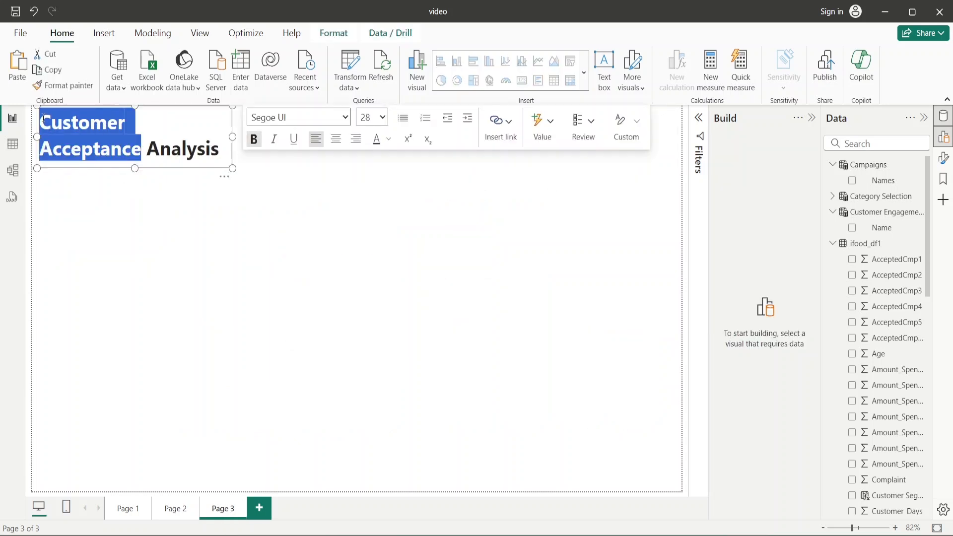
{"action": "type", "text": "RFM"}
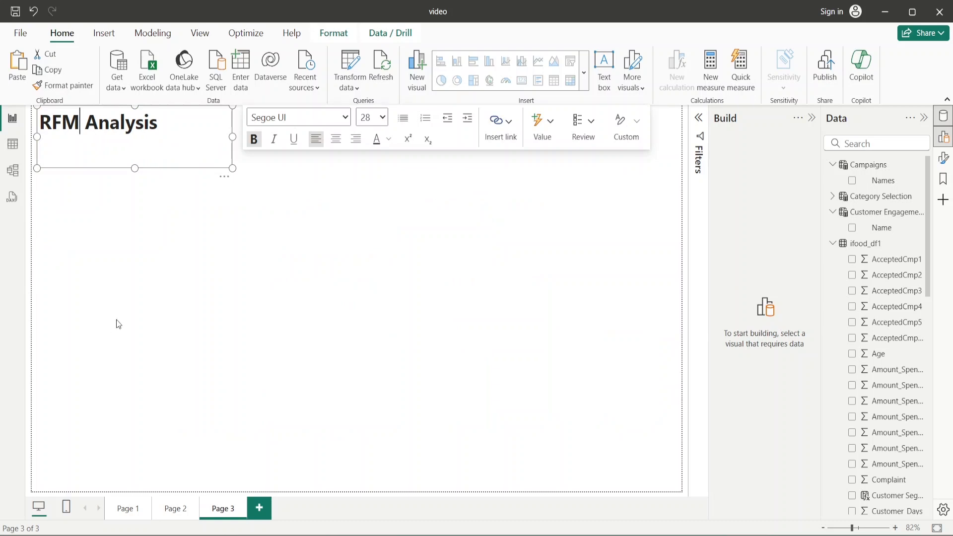
{"action": "left_click", "coordinate": [119, 324]}
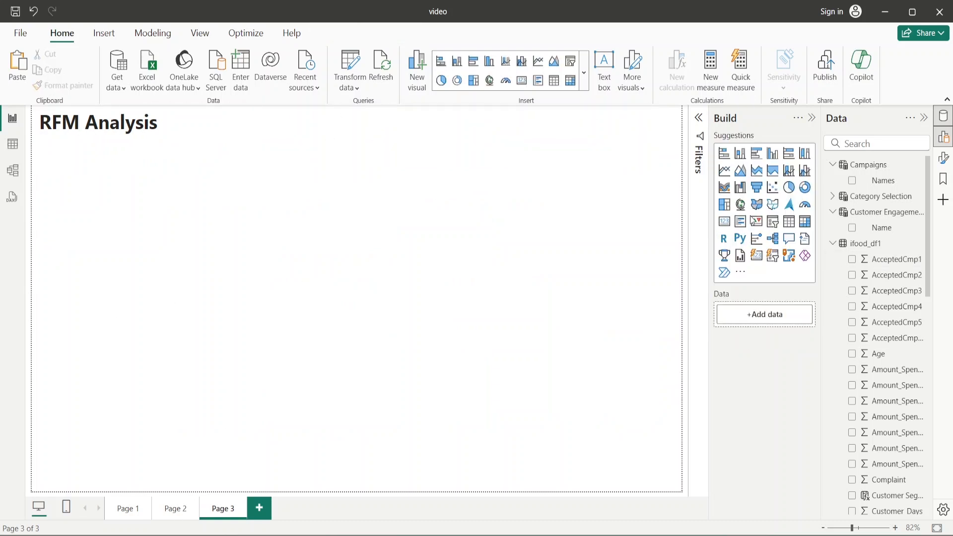
Insert a chart in the upper-right area of the report page, reduce its width, and change it to a pie chart
{"action": "left_click", "coordinate": [834, 245]}
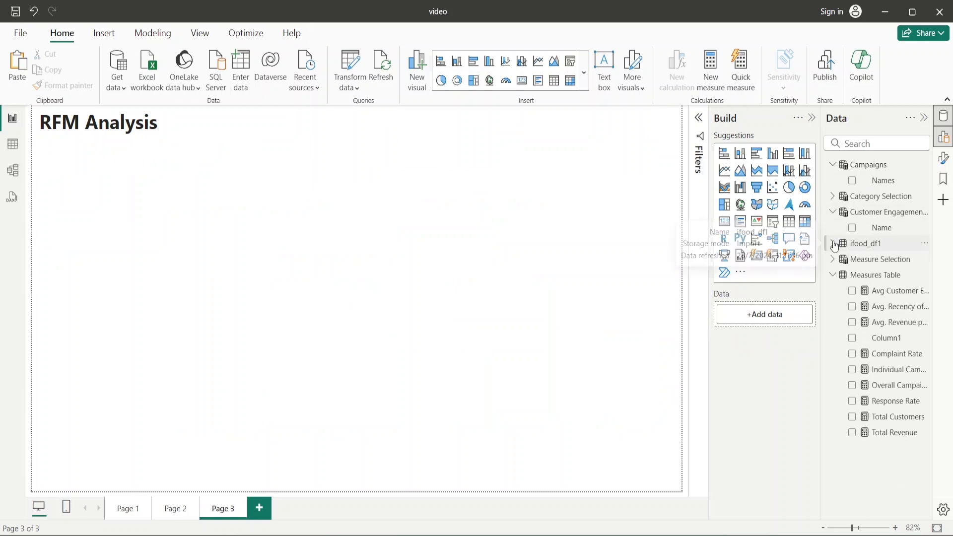
{"action": "left_click", "coordinate": [838, 276]}
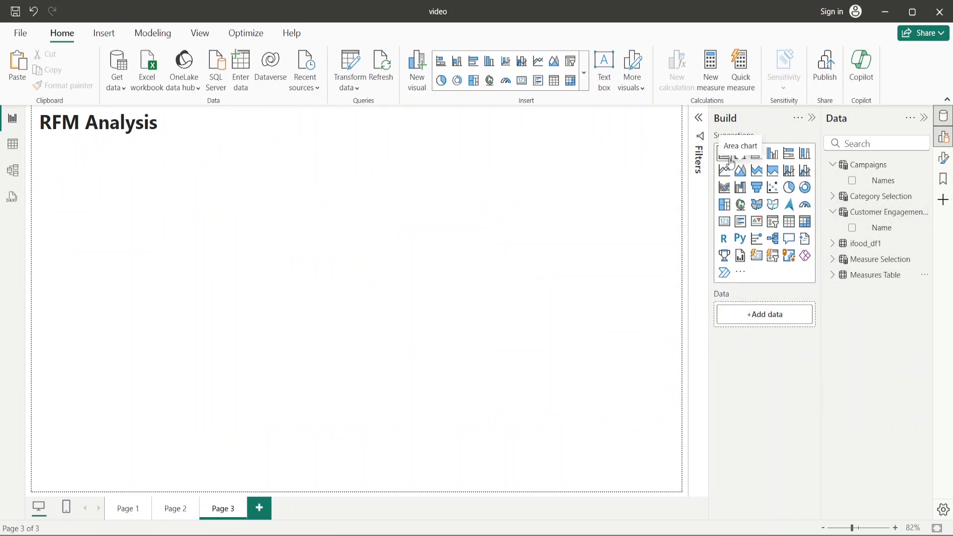
{"action": "left_click", "coordinate": [740, 154]}
{"action": "left_click_drag", "start_coordinate": [208, 224], "coordinate": [648, 126]}
{"action": "left_click_drag", "start_coordinate": [474, 190], "coordinate": [460, 298]}
{"action": "left_click", "coordinate": [788, 189]}
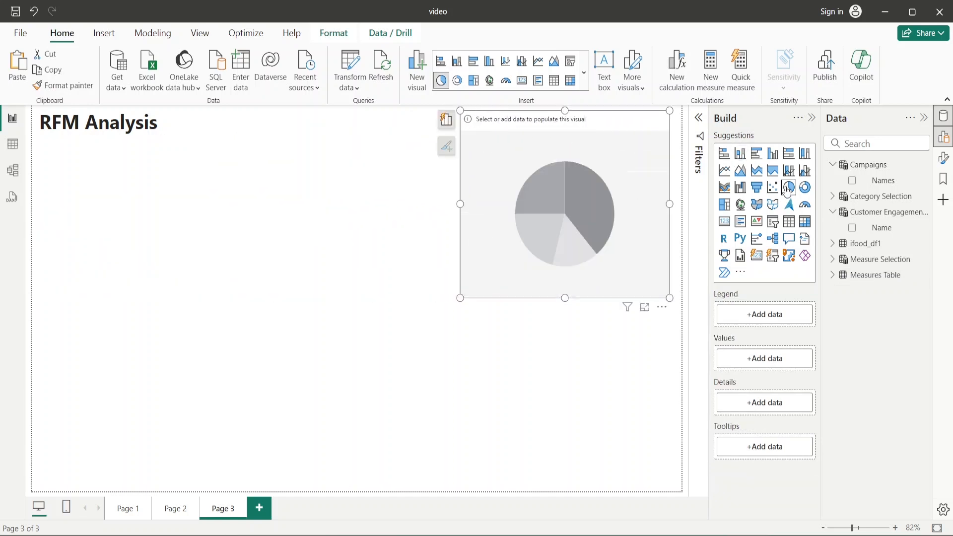
Use Customer Segment from ifood_df1 as the pie chart's legend
{"action": "left_click", "coordinate": [832, 243]}
{"action": "scroll", "coordinate": [861, 317], "scroll_direction": "down", "scroll_amount": 4}
{"action": "scroll", "coordinate": [860, 311], "scroll_direction": "down", "scroll_amount": 4}
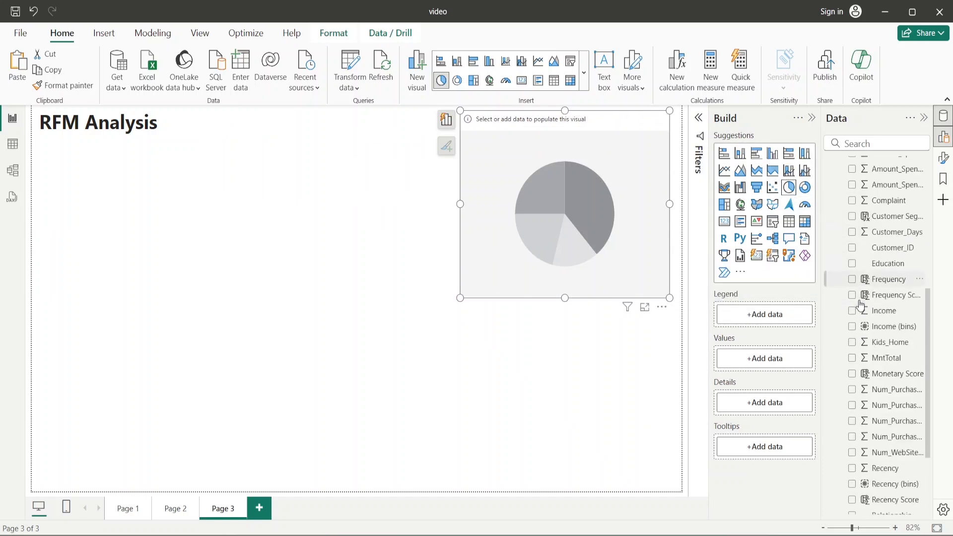
{"action": "scroll", "coordinate": [874, 375], "scroll_direction": "up", "scroll_amount": 3}
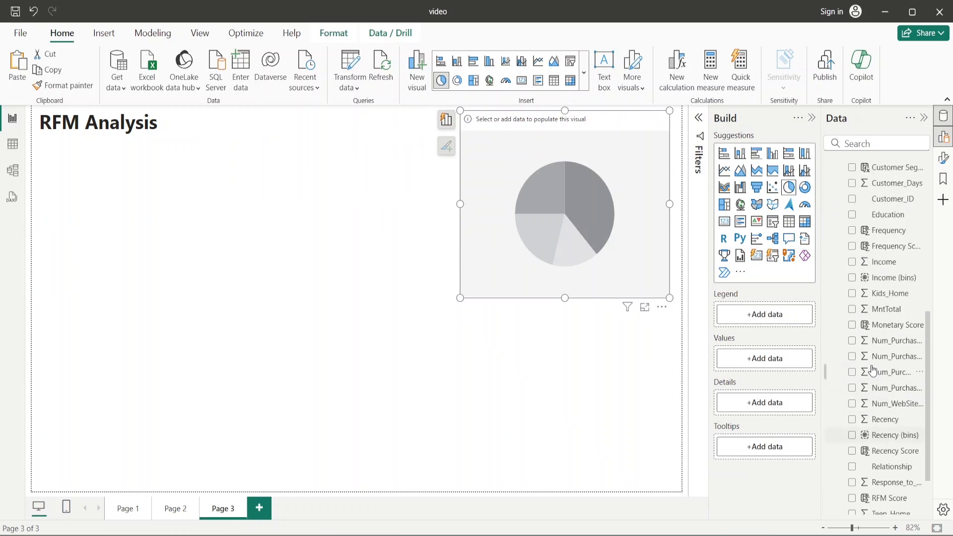
{"action": "left_click", "coordinate": [852, 232]}
{"action": "left_click", "coordinate": [446, 120]}
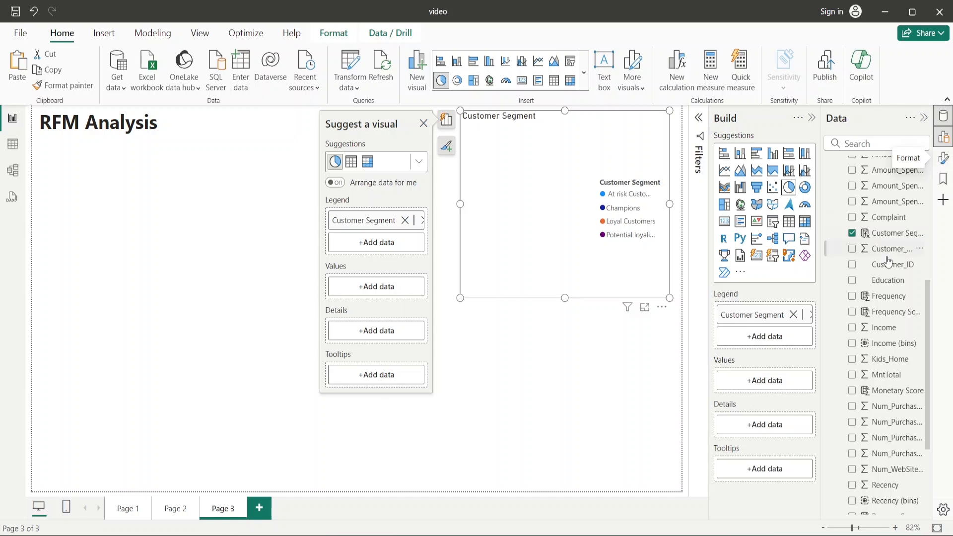
Use the Total Customers measure as the pie chart's values
{"action": "scroll", "coordinate": [874, 258], "scroll_direction": "up", "scroll_amount": 5}
{"action": "left_click", "coordinate": [832, 244]}
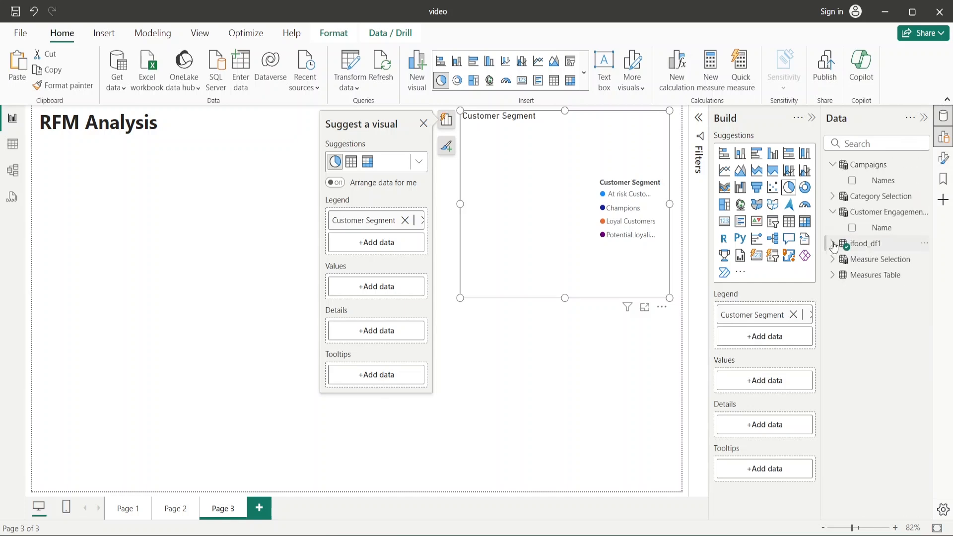
{"action": "left_click", "coordinate": [832, 275]}
{"action": "left_click_drag", "start_coordinate": [894, 418], "coordinate": [769, 387]}
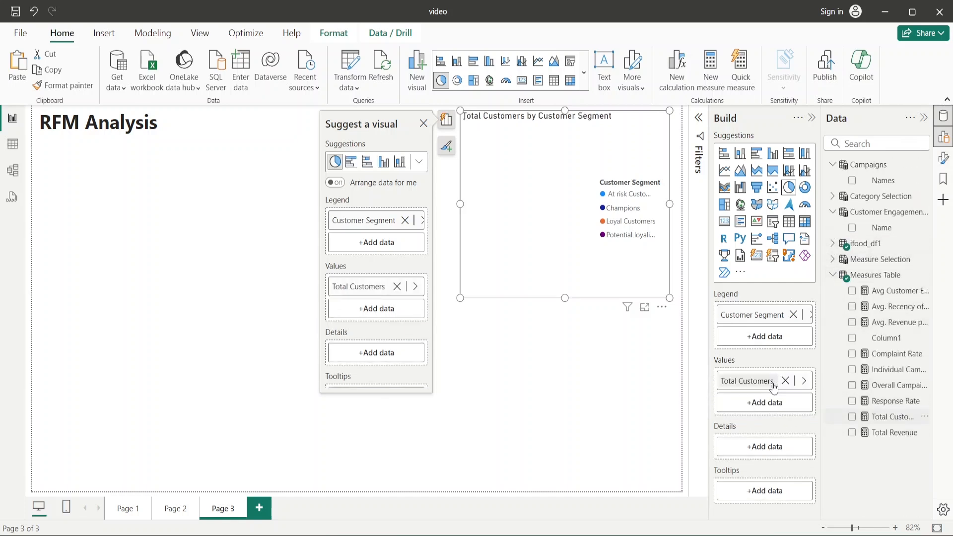
Enlarge the pie chart from its lower-left corner and inspect the customer count and share of each segment slice
{"action": "left_click", "coordinate": [443, 306]}
{"action": "left_click", "coordinate": [466, 295]}
{"action": "left_click_drag", "start_coordinate": [461, 298], "coordinate": [393, 350]}
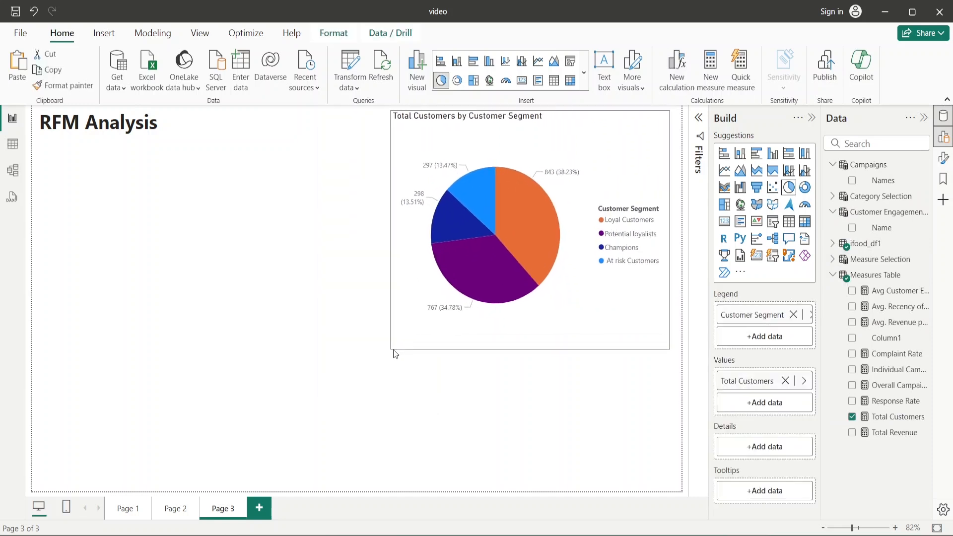
{"action": "left_click", "coordinate": [512, 398]}
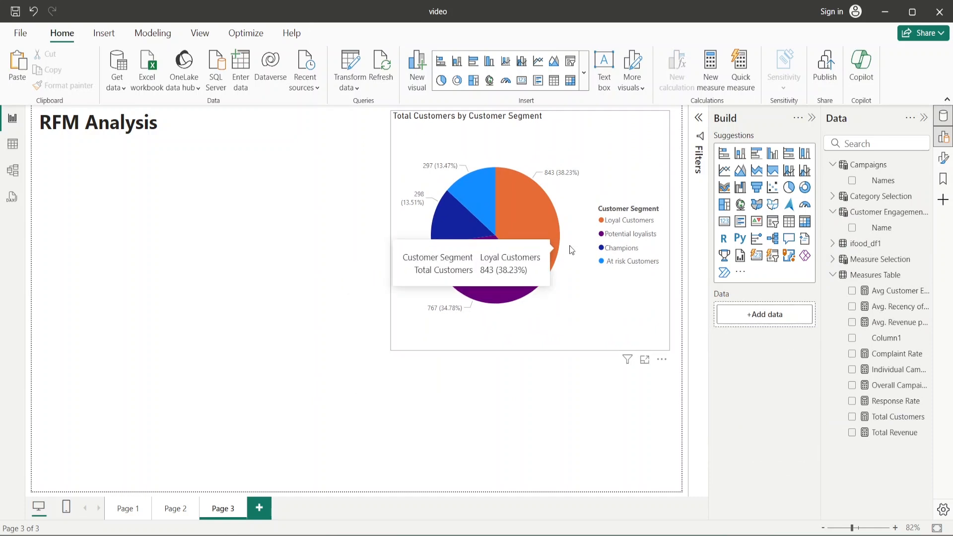
{"action": "mouse_move", "coordinate": [538, 210]}
{"action": "mouse_move", "coordinate": [470, 193]}
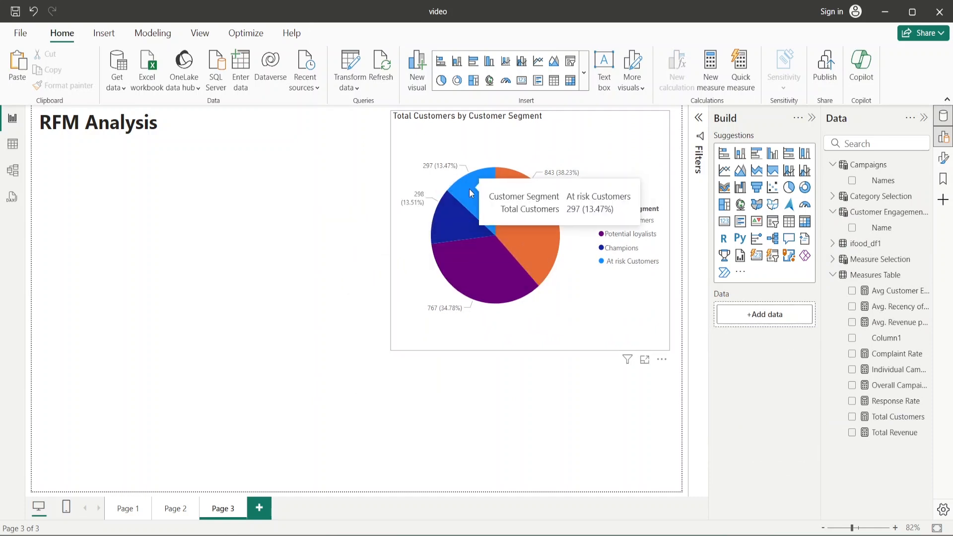
{"action": "mouse_move", "coordinate": [462, 230]}
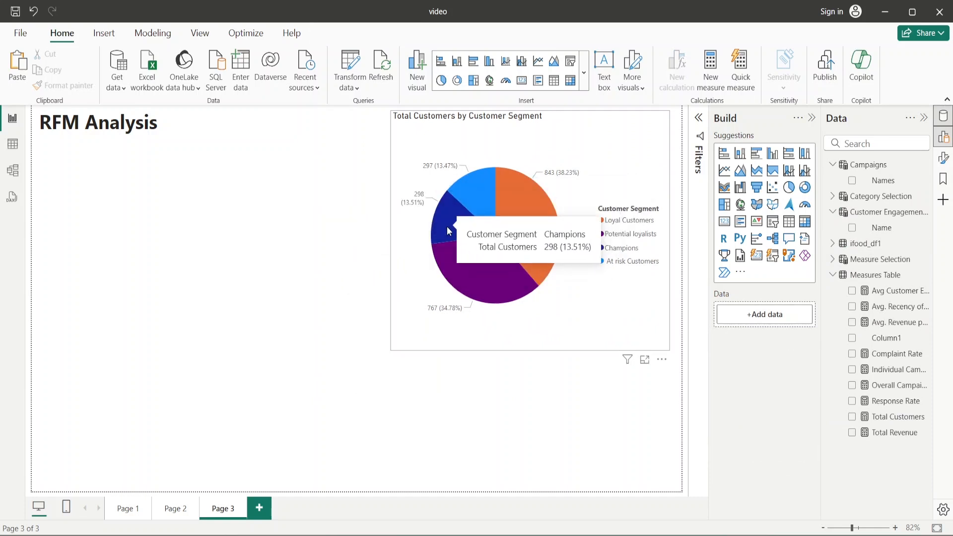
{"action": "mouse_move", "coordinate": [476, 286]}
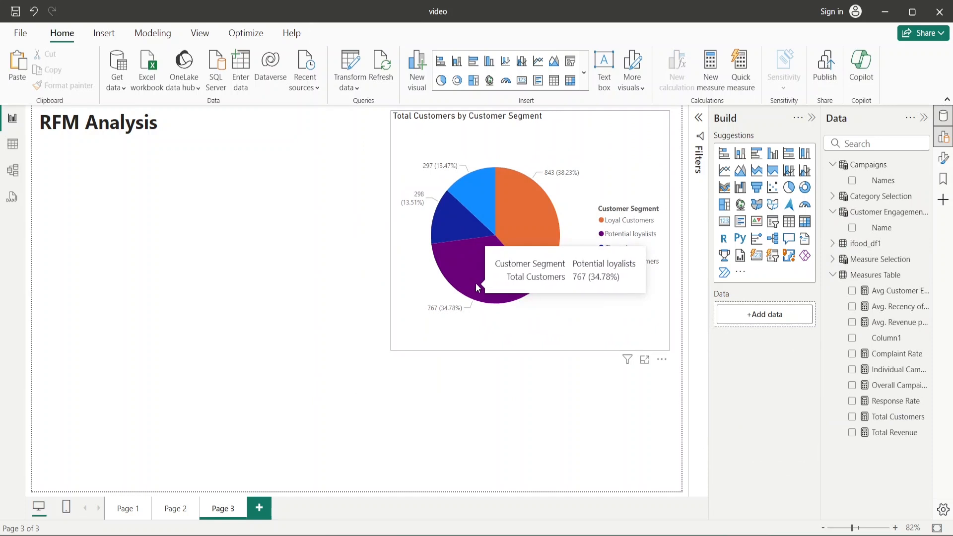
Set the pie chart's label contents to All detail labels and turn off its legend
{"action": "left_click", "coordinate": [652, 143]}
{"action": "left_click", "coordinate": [942, 159]}
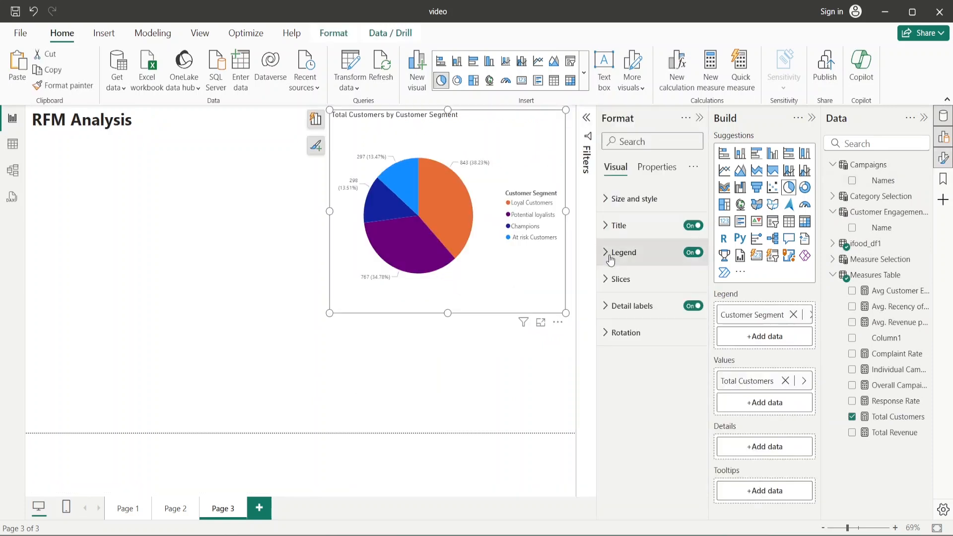
{"action": "left_click", "coordinate": [627, 305]}
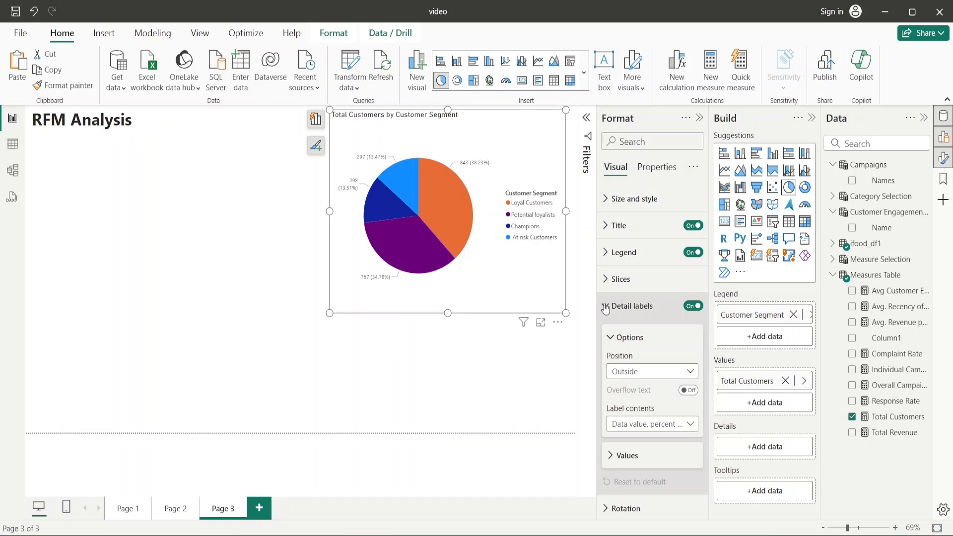
{"action": "left_click", "coordinate": [690, 428]}
{"action": "left_click", "coordinate": [636, 409]}
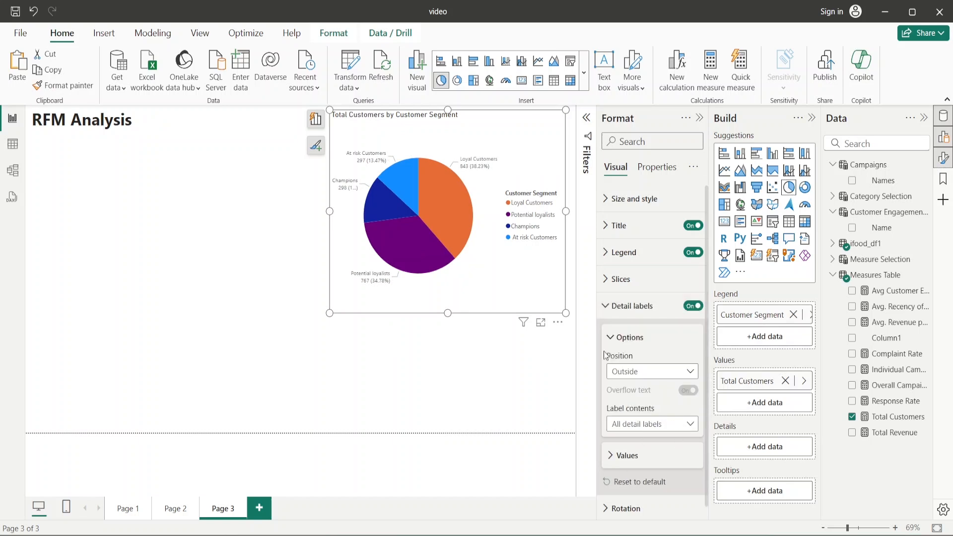
{"action": "left_click", "coordinate": [685, 252]}
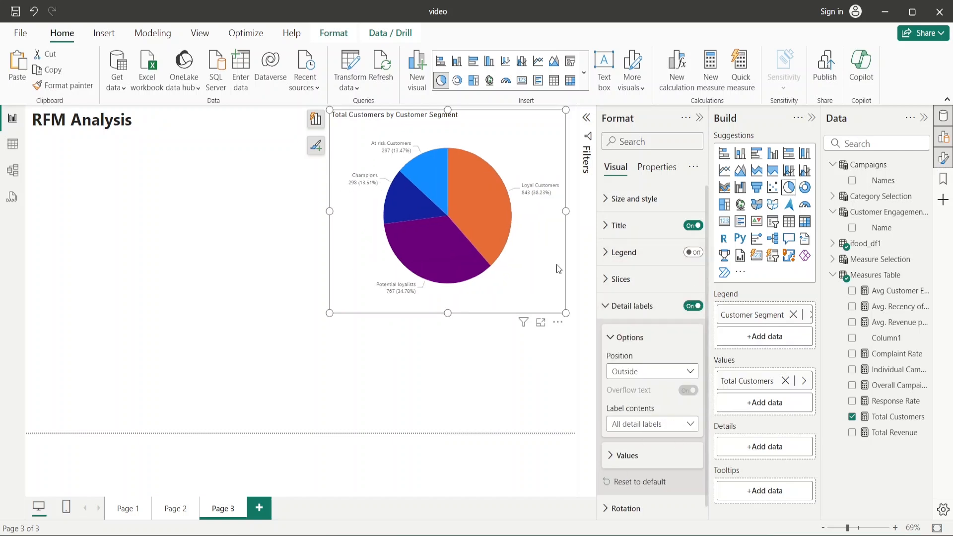
{"action": "left_click", "coordinate": [699, 118]}
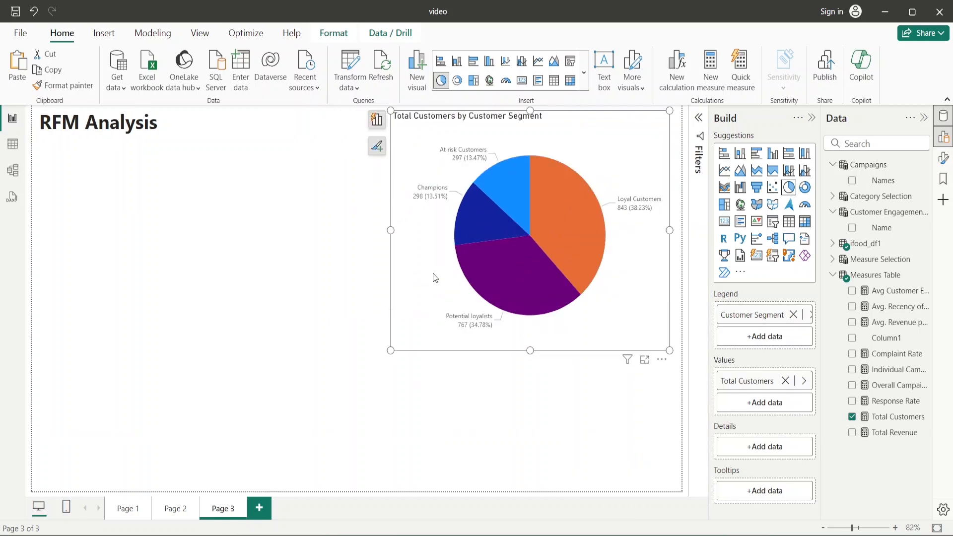
Shrink the pie chart slightly from its lower-left corner
{"action": "left_click_drag", "start_coordinate": [390, 352], "coordinate": [416, 323]}
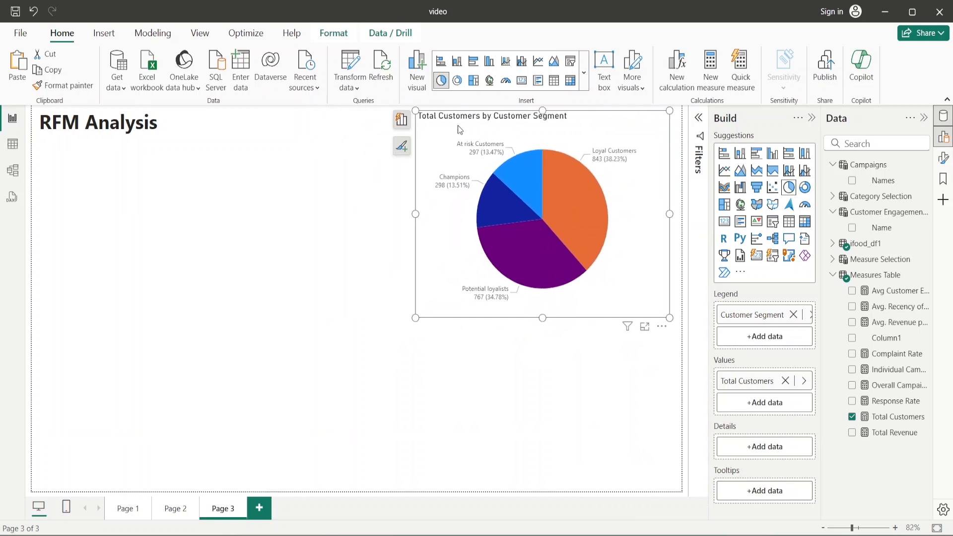
{"action": "left_click", "coordinate": [277, 198]}
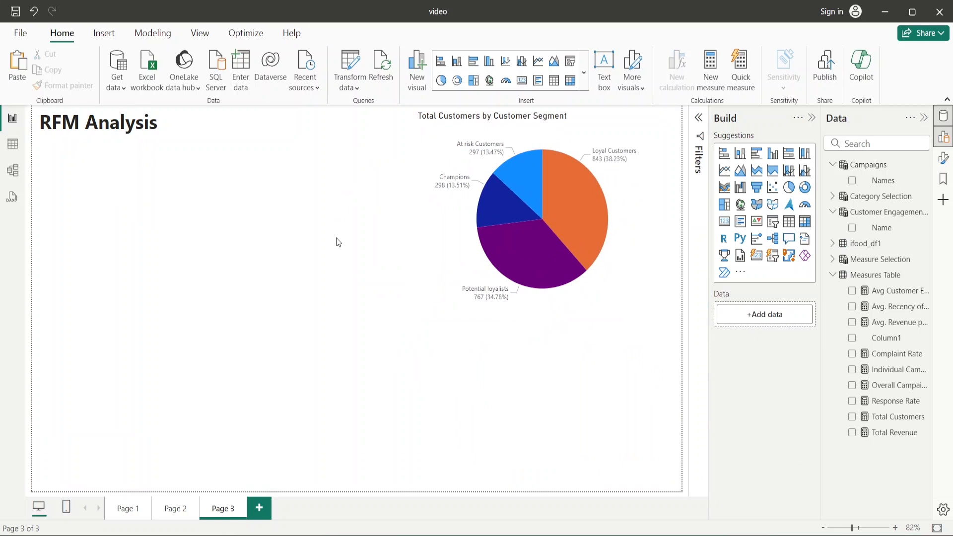
{"action": "left_click", "coordinate": [435, 253]}
{"action": "left_click", "coordinate": [230, 264]}
Insert an empty card visual, place it beside the RFM Analysis title, and make it narrower
{"action": "left_click", "coordinate": [724, 221]}
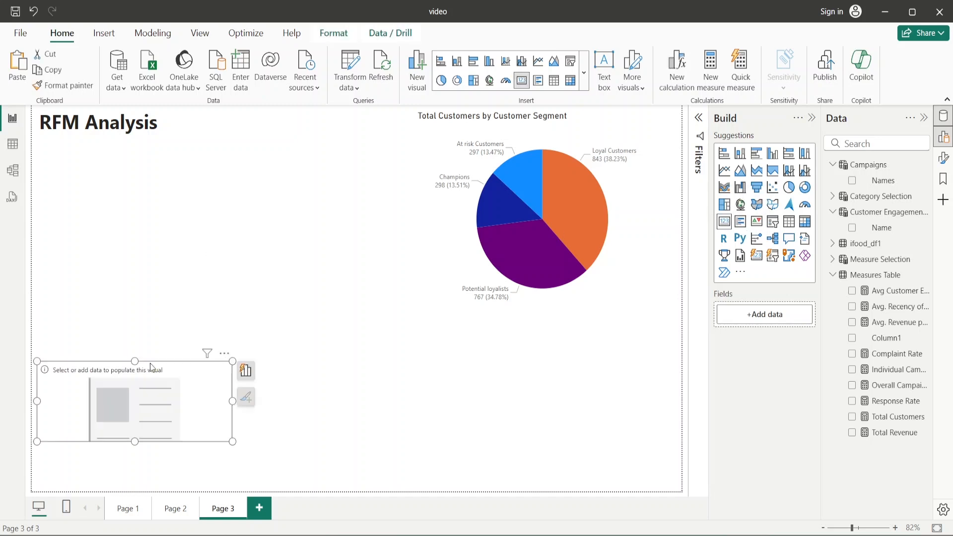
{"action": "left_click_drag", "start_coordinate": [150, 366], "coordinate": [296, 134]}
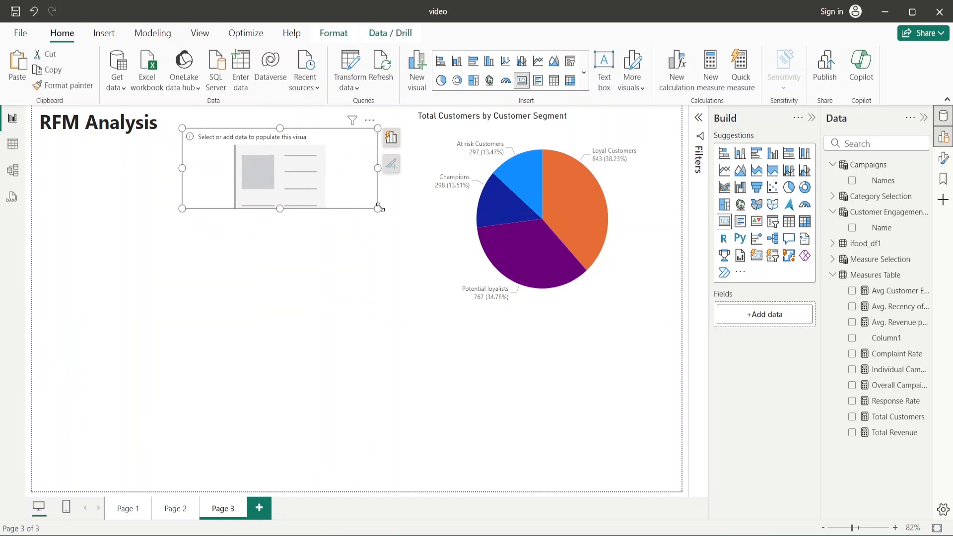
{"action": "left_click_drag", "start_coordinate": [378, 208], "coordinate": [316, 207]}
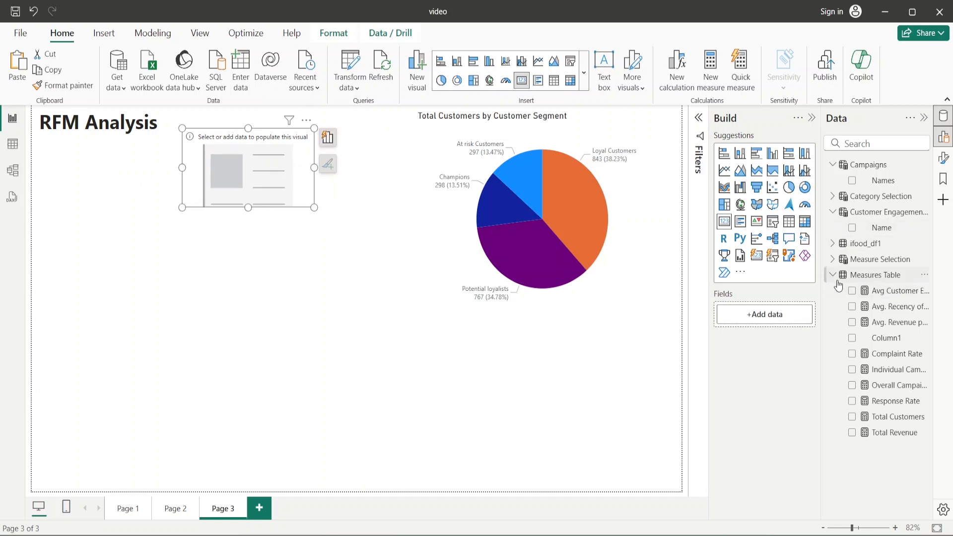
Widen the field list and show Customer_ID from ifood_df1 in the empty card
{"action": "left_click", "coordinate": [833, 244]}
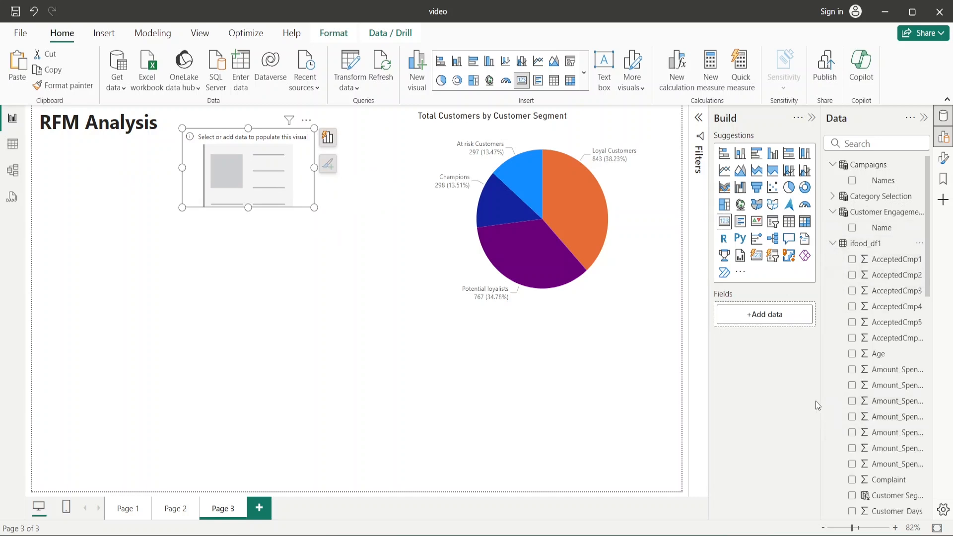
{"action": "left_click_drag", "start_coordinate": [820, 400], "coordinate": [791, 401]}
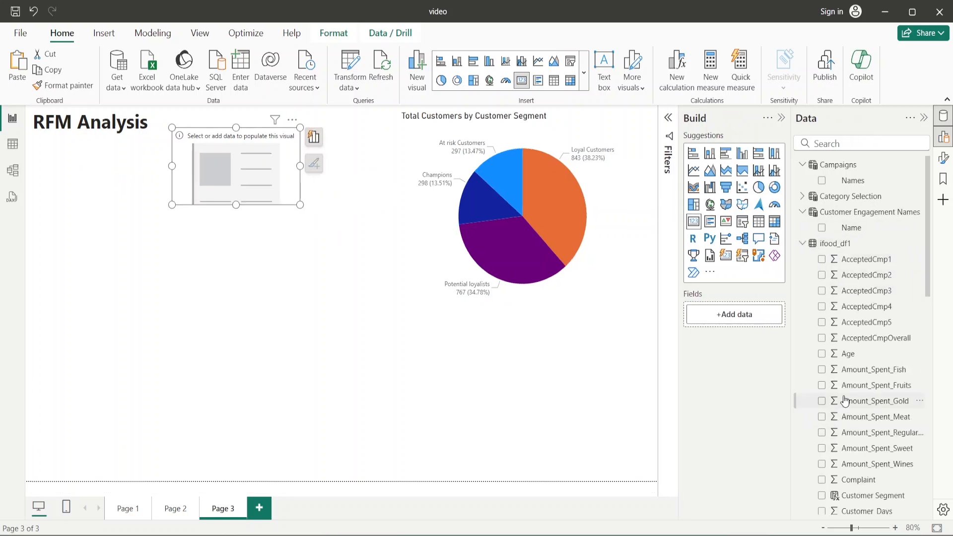
{"action": "scroll", "coordinate": [847, 399], "scroll_direction": "down", "scroll_amount": 3}
{"action": "scroll", "coordinate": [848, 400], "scroll_direction": "down", "scroll_amount": 1}
{"action": "left_click", "coordinate": [821, 395]}
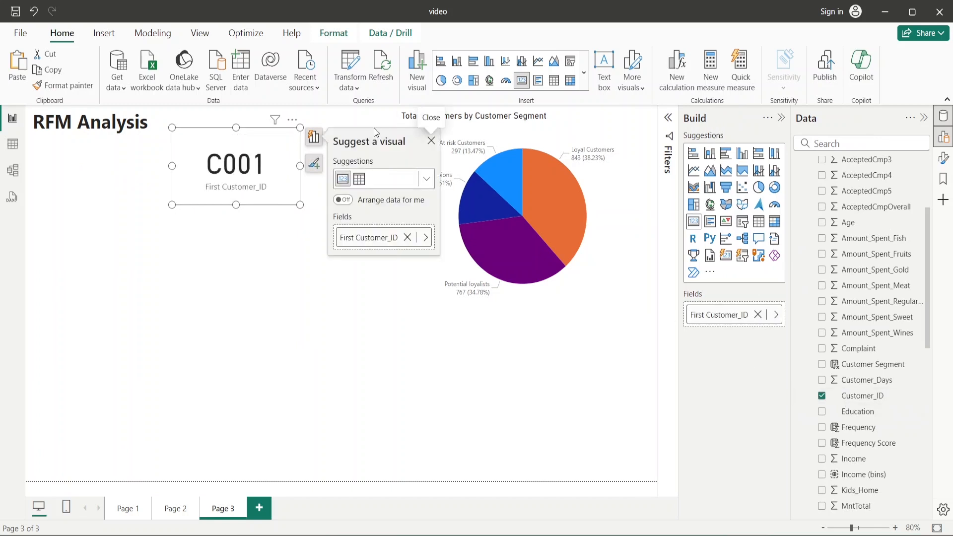
Filter the card by Customer_ID with a Top N filter showing the top 1 by sum of RFM Score
{"action": "left_click", "coordinate": [668, 118]}
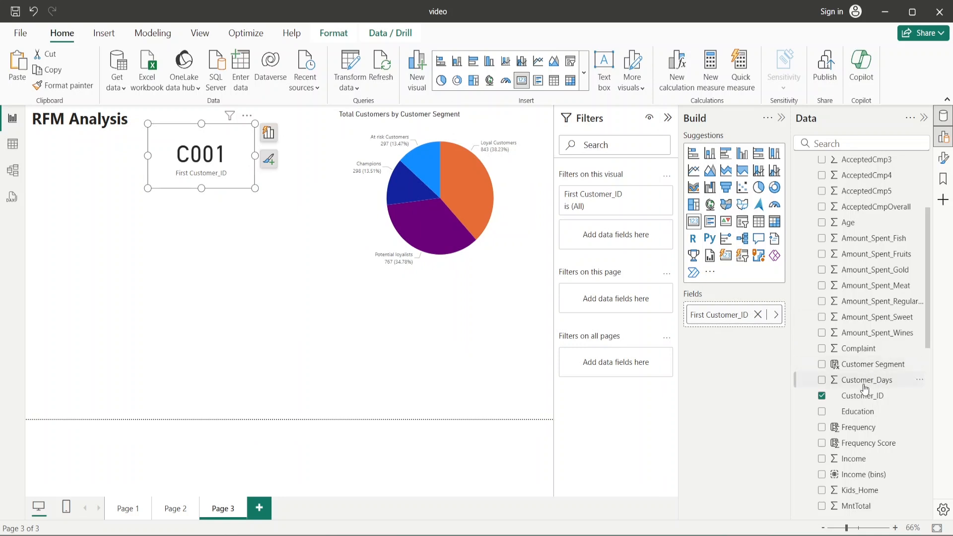
{"action": "left_click_drag", "start_coordinate": [863, 396], "coordinate": [614, 235]}
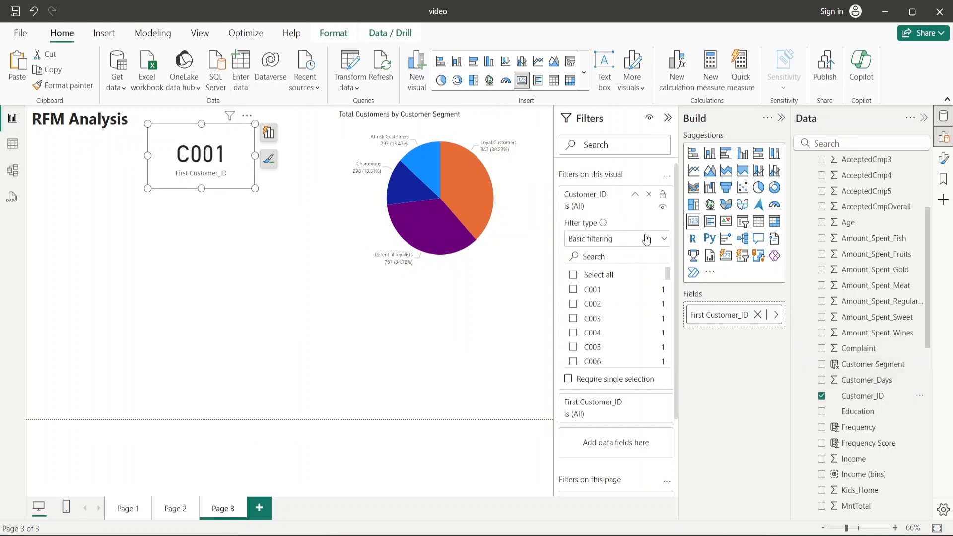
{"action": "left_click", "coordinate": [645, 239]}
{"action": "left_click", "coordinate": [586, 288]}
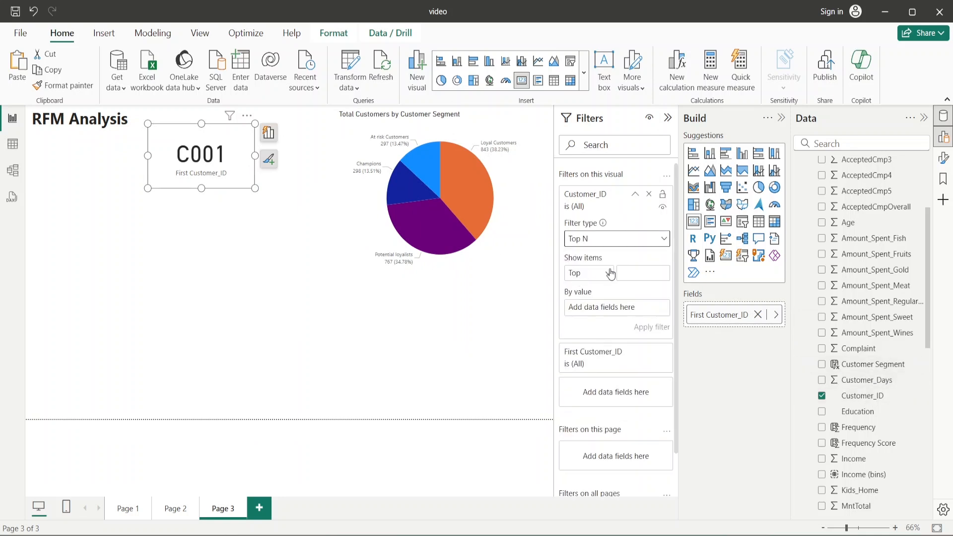
{"action": "left_click", "coordinate": [635, 272]}
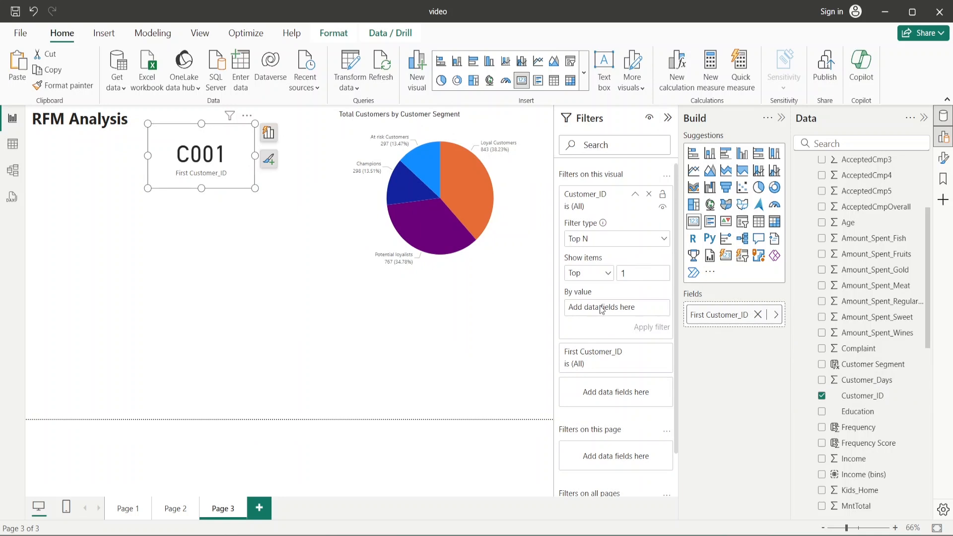
{"action": "scroll", "coordinate": [852, 339], "scroll_direction": "down", "scroll_amount": 5}
{"action": "scroll", "coordinate": [852, 339], "scroll_direction": "down", "scroll_amount": 3}
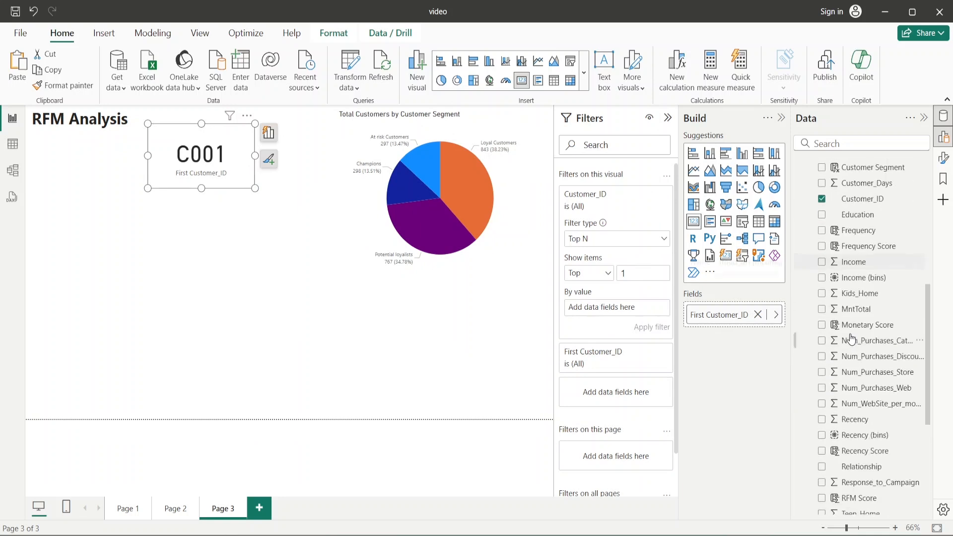
{"action": "scroll", "coordinate": [852, 339], "scroll_direction": "down", "scroll_amount": 5}
{"action": "left_click_drag", "start_coordinate": [856, 368], "coordinate": [628, 310]}
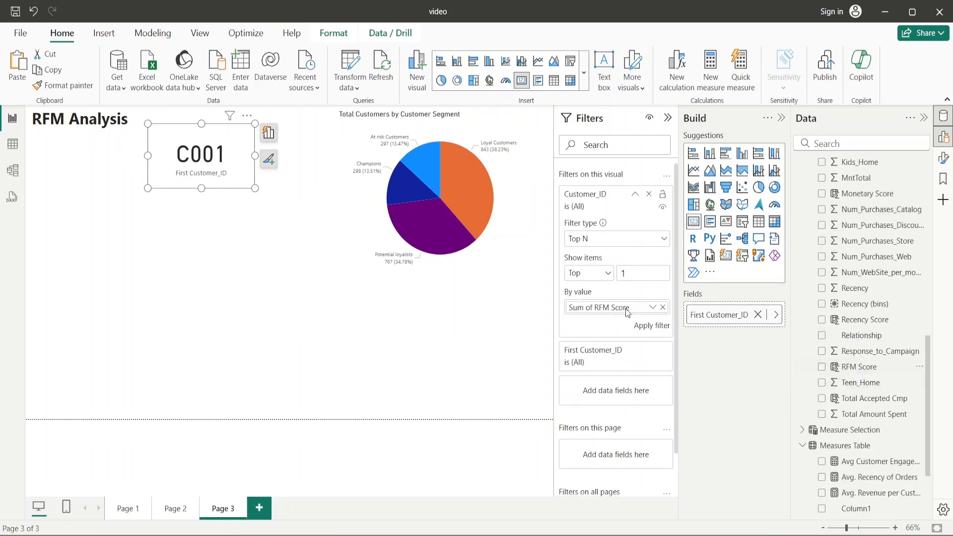
{"action": "left_click", "coordinate": [644, 327]}
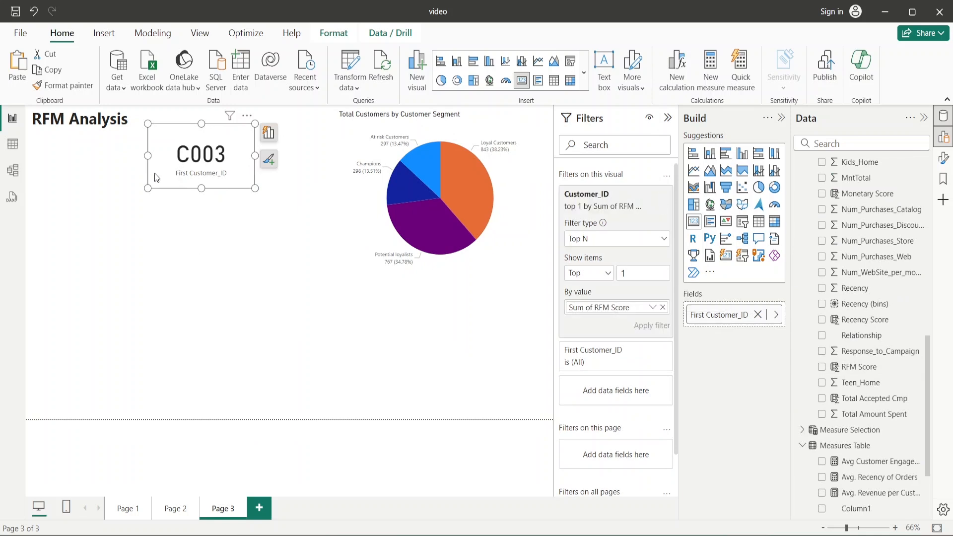
Duplicate the customer card and place the copy directly below the original
{"action": "key", "text": "ctrl+c"}
{"action": "key", "text": "ctrl+v"}
{"action": "left_click_drag", "start_coordinate": [166, 171], "coordinate": [166, 242]}
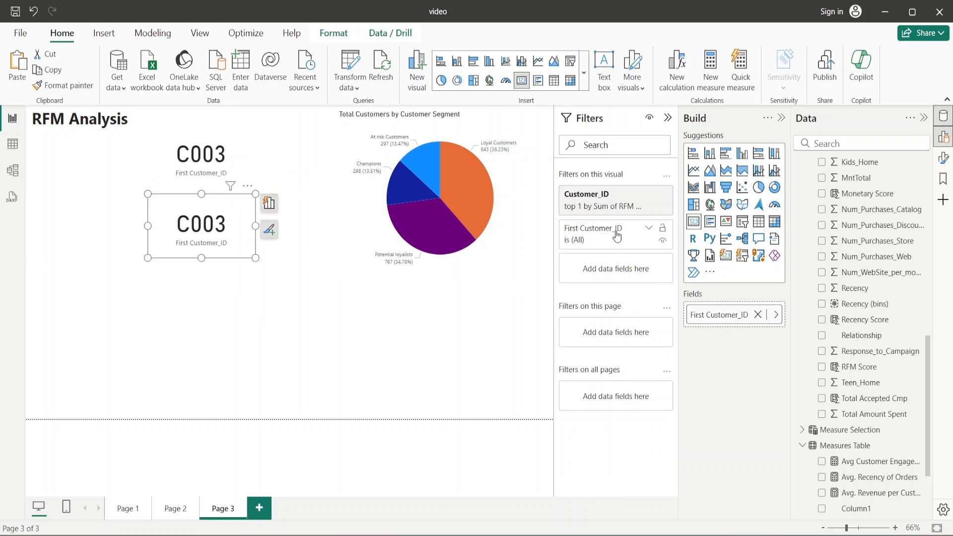
Change the lower card's Customer_ID filter to show the bottom 1 by sum of RFM Score
{"action": "left_click", "coordinate": [648, 229]}
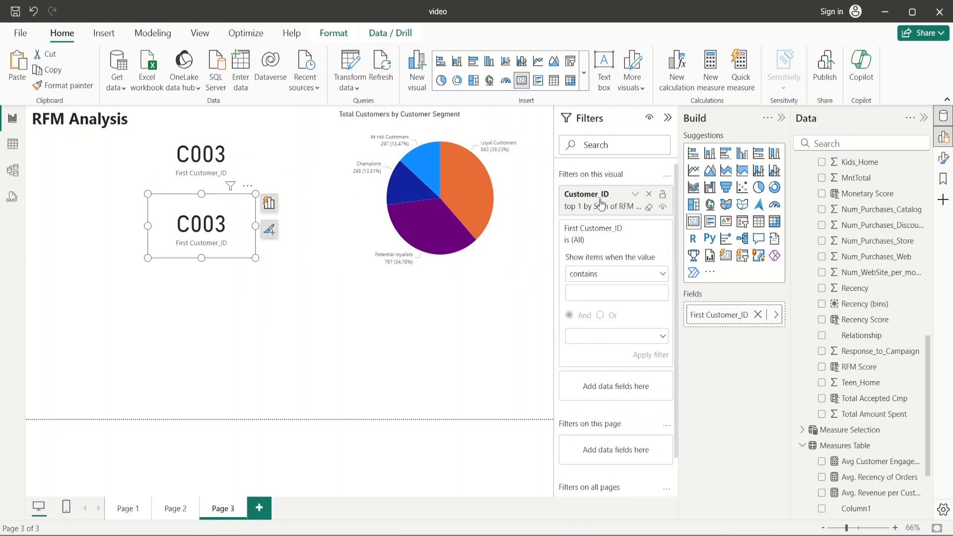
{"action": "left_click", "coordinate": [601, 204]}
{"action": "left_click", "coordinate": [604, 273]}
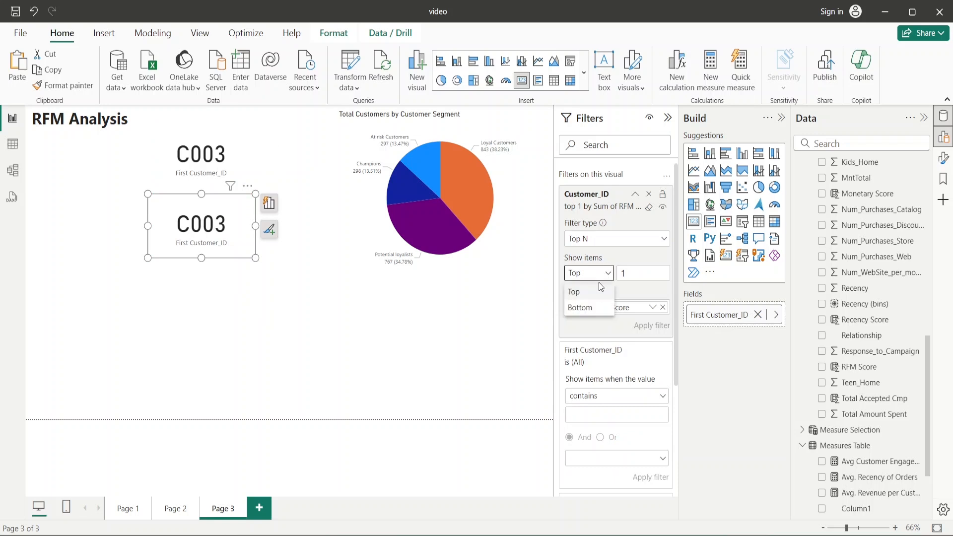
{"action": "left_click", "coordinate": [580, 308]}
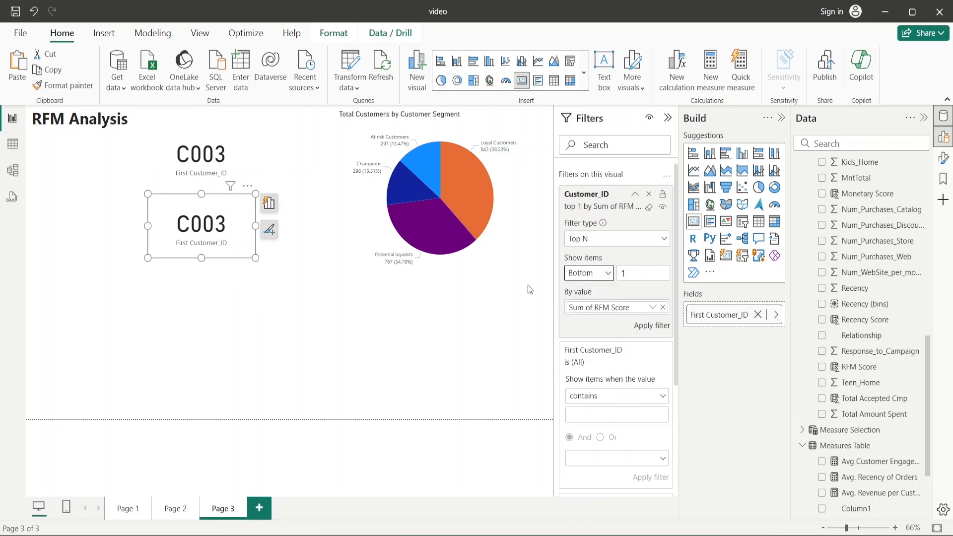
{"action": "left_click", "coordinate": [645, 327]}
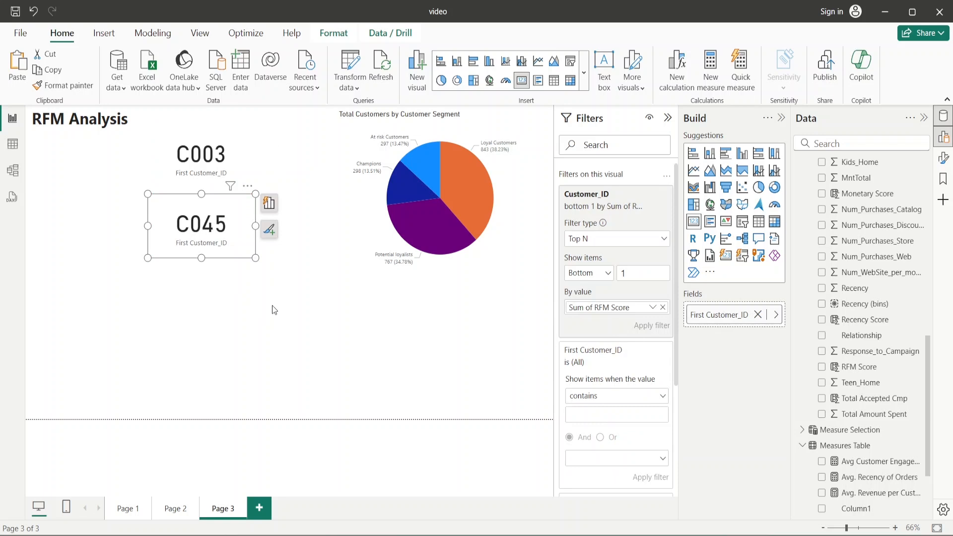
Try to rename the upper card's field as Top Customer
{"action": "left_click", "coordinate": [222, 178]}
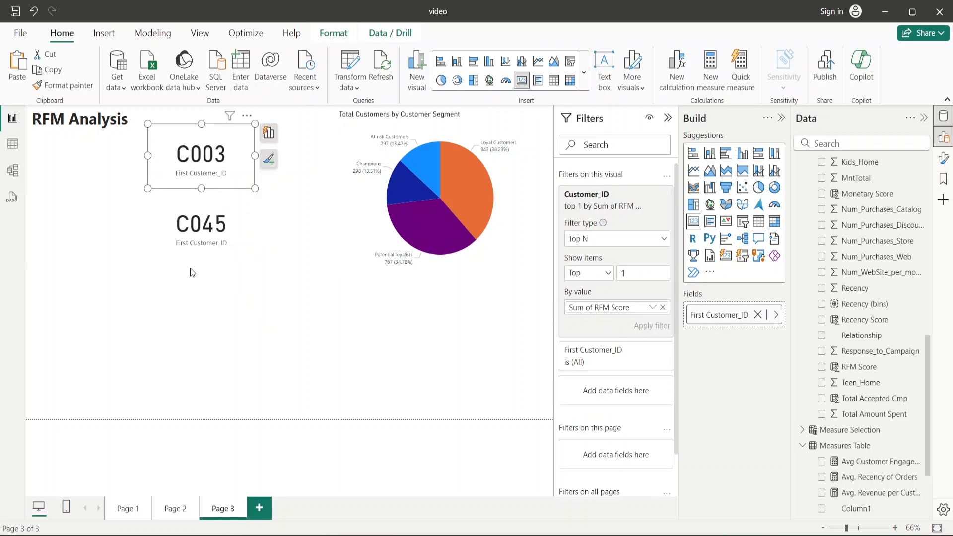
{"action": "left_click", "coordinate": [197, 243]}
{"action": "left_click", "coordinate": [195, 174]}
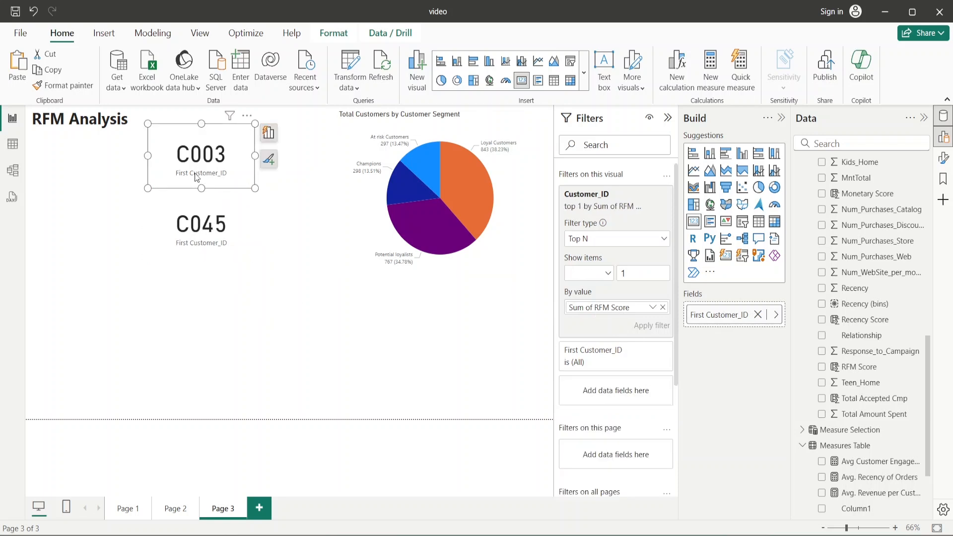
{"action": "double_click", "coordinate": [707, 319]}
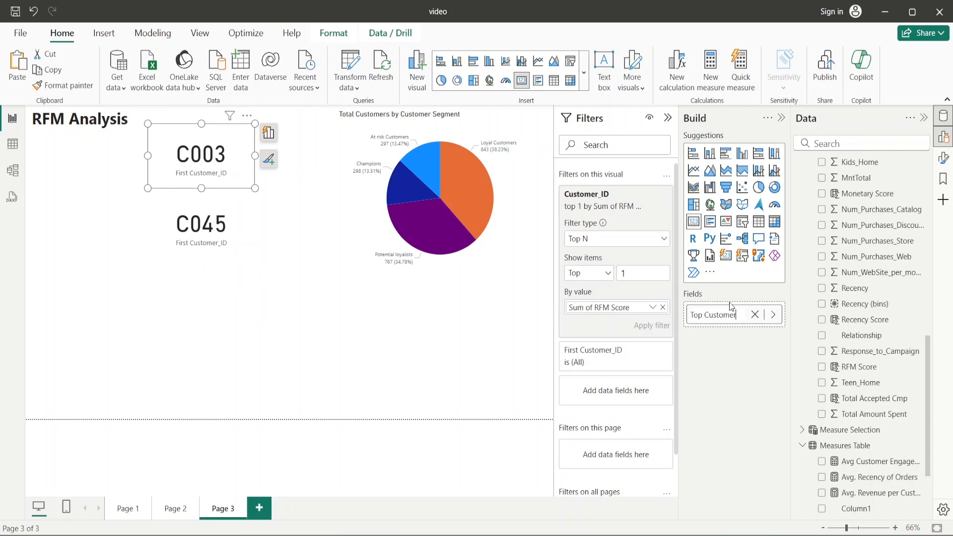
{"action": "left_click", "coordinate": [223, 362]}
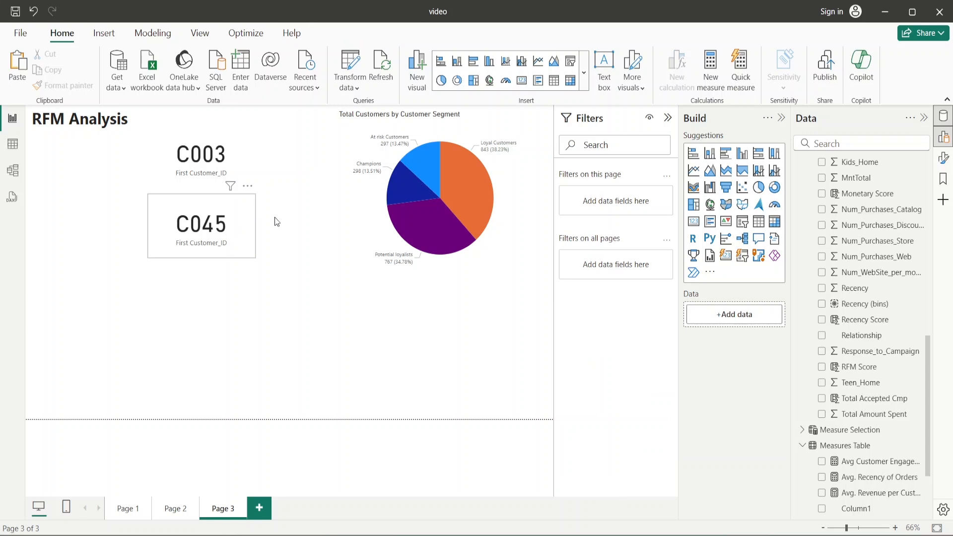
Rename the lower card's field as Bottom Customer
{"action": "left_click", "coordinate": [248, 224]}
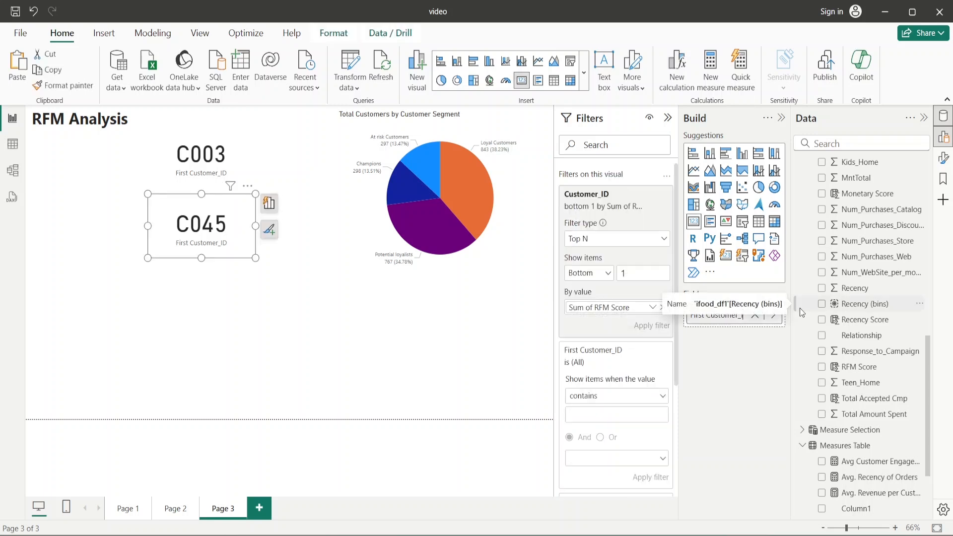
{"action": "key", "text": "BackSpace"}
{"action": "key", "text": "BackSpace"}
{"action": "key", "text": "BackSpace"}
{"action": "key", "text": "BackSpace"}
{"action": "key", "text": "BackSpace"}
{"action": "key", "text": "BackSpace"}
{"action": "key", "text": "BackSpace"}
{"action": "key", "text": "BackSpace"}
{"action": "key", "text": "BackSpace"}
{"action": "key", "text": "BackSpace"}
{"action": "key", "text": "BackSpace"}
{"action": "key", "text": "BackSpace"}
{"action": "key", "text": "BackSpace"}
{"action": "key", "text": "BackSpace"}
{"action": "key", "text": "BackSpace"}
{"action": "type", "text": "Boo"}
{"action": "key", "text": "BackSpace"}
{"action": "type", "text": "ttom Customer"}
{"action": "key", "text": "Return"}
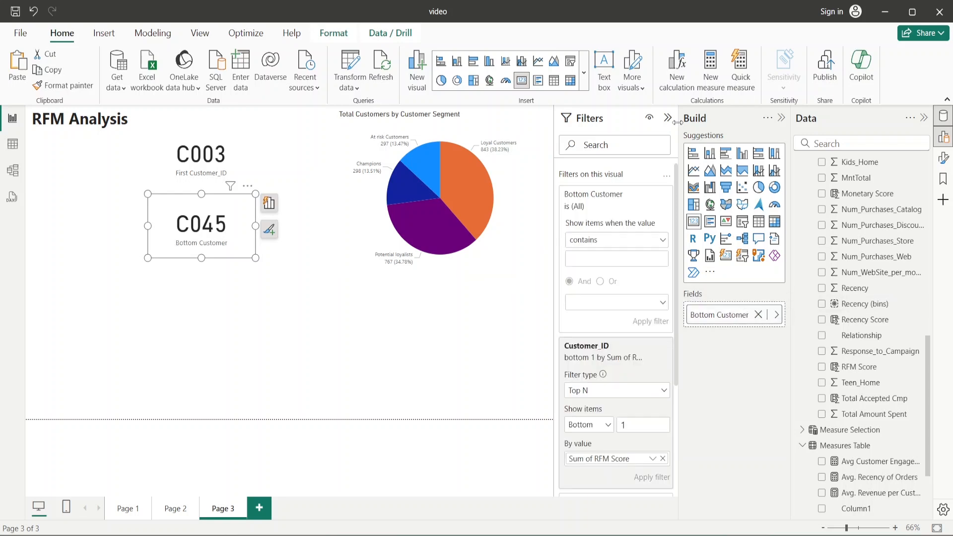
Collapse the filters and move both customer cards slightly up and toward the pie chart, aligned one above the other
{"action": "left_click", "coordinate": [668, 118]}
{"action": "left_click", "coordinate": [271, 160]}
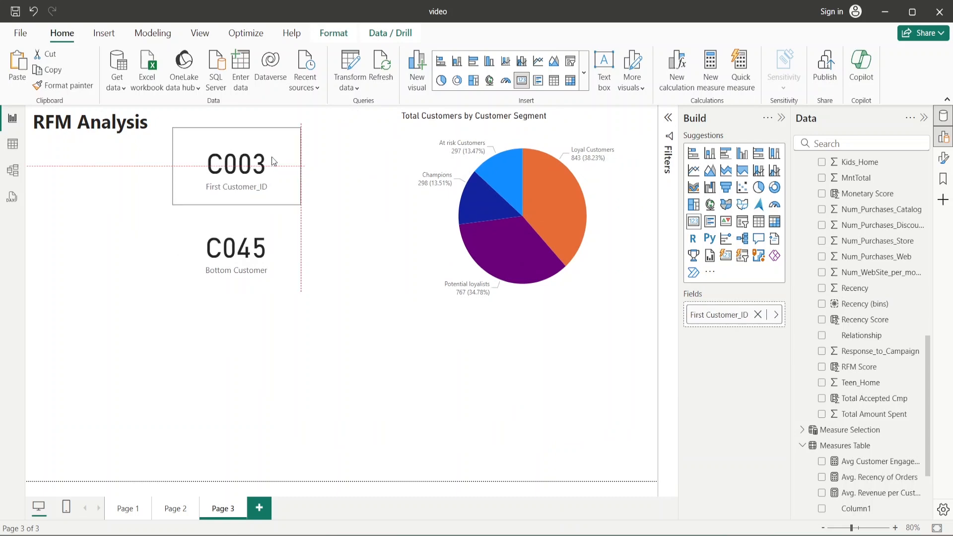
{"action": "left_click_drag", "start_coordinate": [272, 162], "coordinate": [290, 162]}
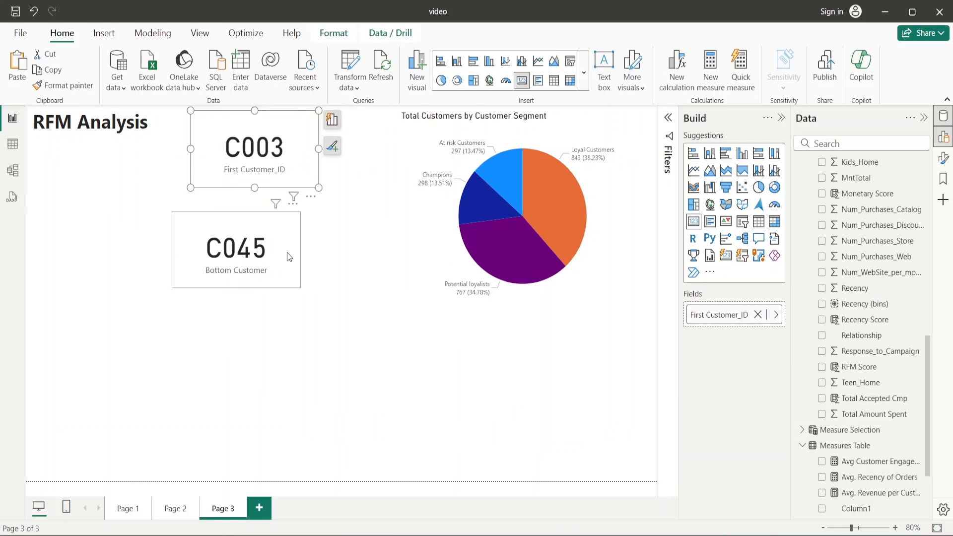
{"action": "left_click_drag", "start_coordinate": [286, 252], "coordinate": [297, 236]}
{"action": "left_click", "coordinate": [366, 400]}
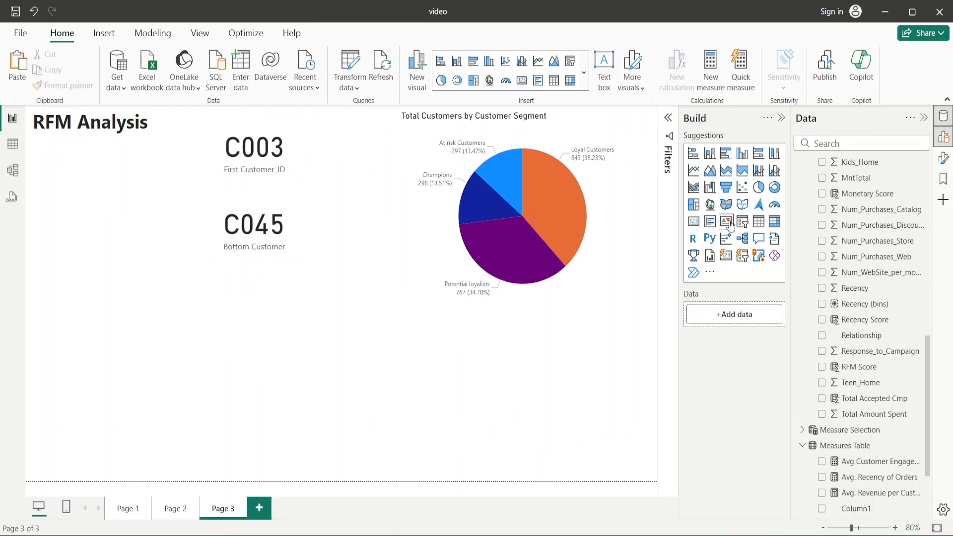
Insert a table visual and size it to fill the full page width below the cards and pie chart
{"action": "left_click", "coordinate": [758, 222]}
{"action": "left_click_drag", "start_coordinate": [200, 368], "coordinate": [183, 295]}
{"action": "left_click_drag", "start_coordinate": [216, 364], "coordinate": [657, 481]}
{"action": "left_click_drag", "start_coordinate": [341, 284], "coordinate": [341, 302]}
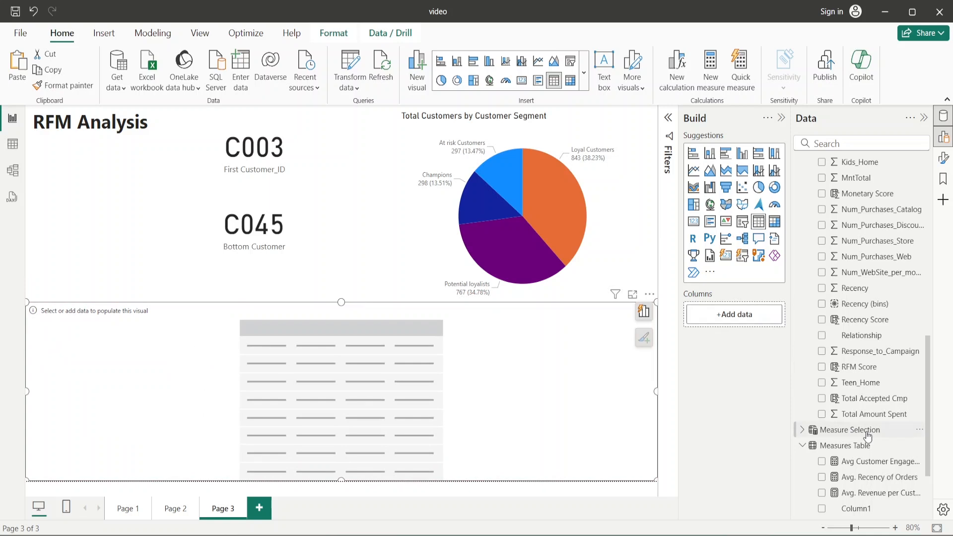
Add Customer_ID, Frequency Score, Recency Score and Monetary Score from ifood_df1 as columns of the table
{"action": "scroll", "coordinate": [868, 436], "scroll_direction": "up", "scroll_amount": 5}
{"action": "left_click", "coordinate": [822, 331]}
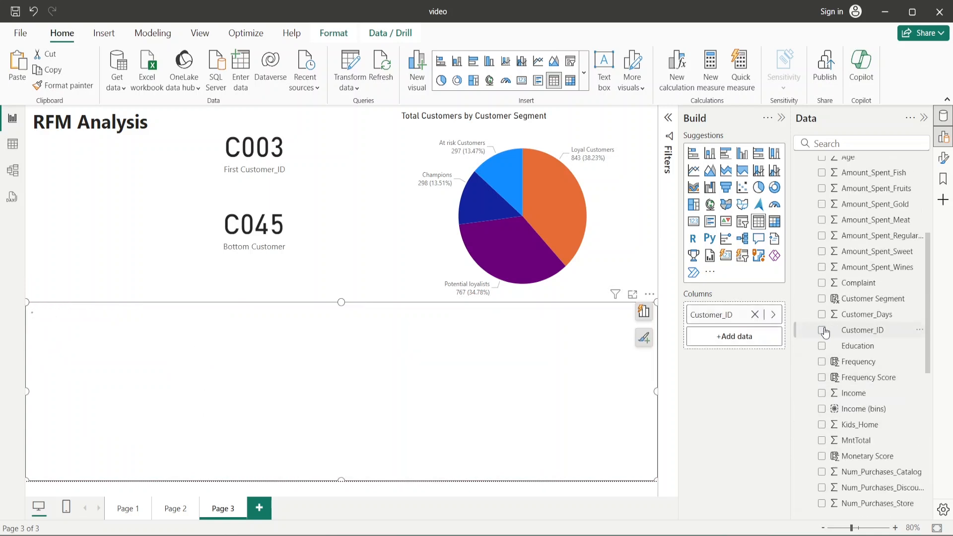
{"action": "scroll", "coordinate": [861, 331], "scroll_direction": "down", "scroll_amount": 5}
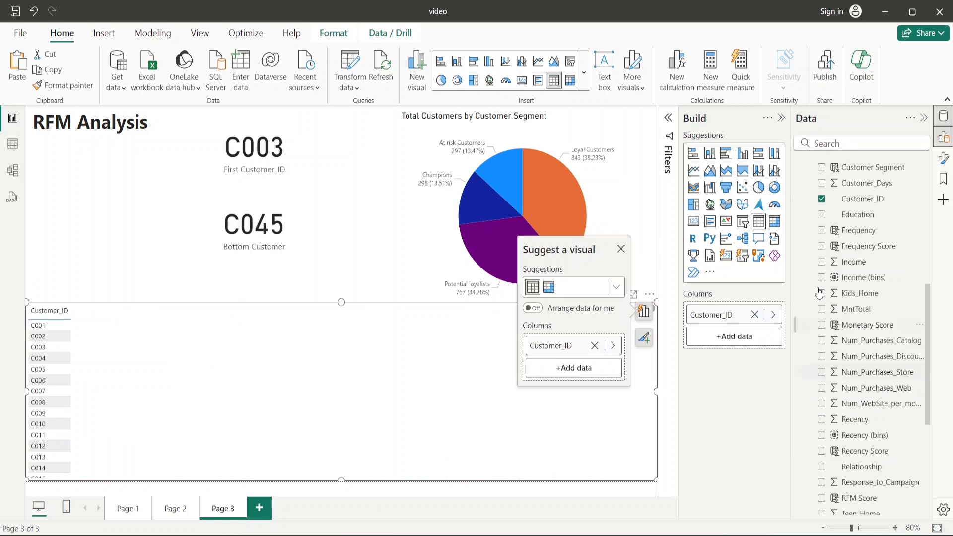
{"action": "left_click", "coordinate": [822, 246]}
{"action": "scroll", "coordinate": [830, 362], "scroll_direction": "down", "scroll_amount": 3}
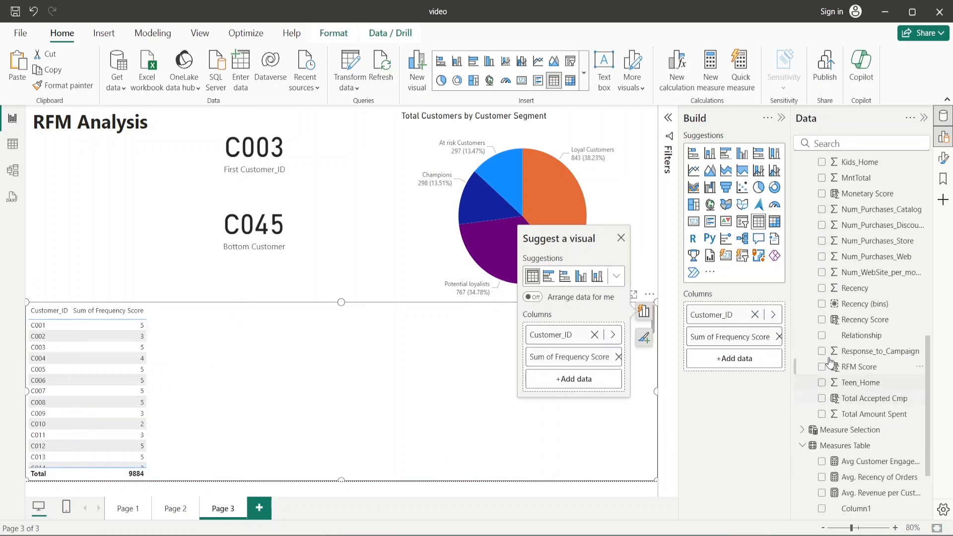
{"action": "left_click", "coordinate": [822, 319]}
{"action": "scroll", "coordinate": [824, 348], "scroll_direction": "up", "scroll_amount": 3}
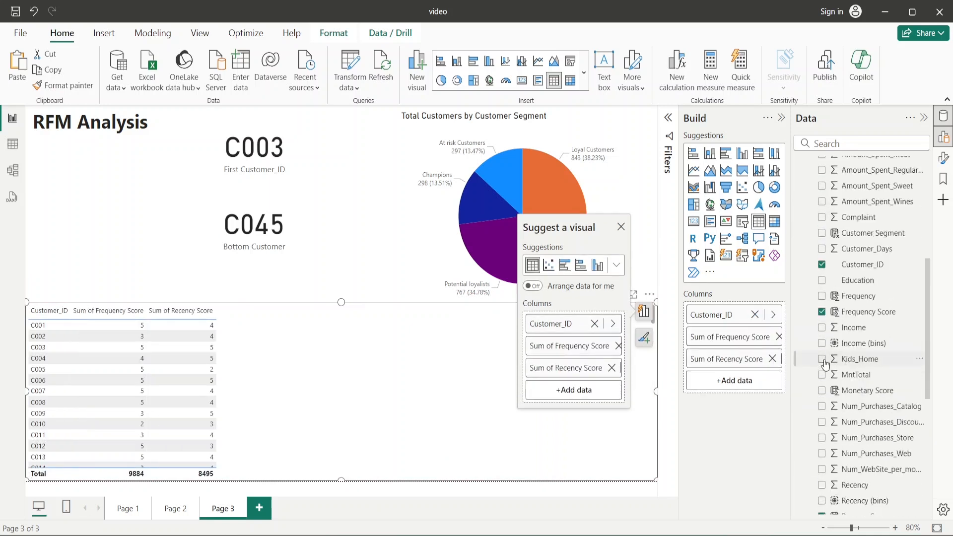
{"action": "left_click", "coordinate": [822, 391]}
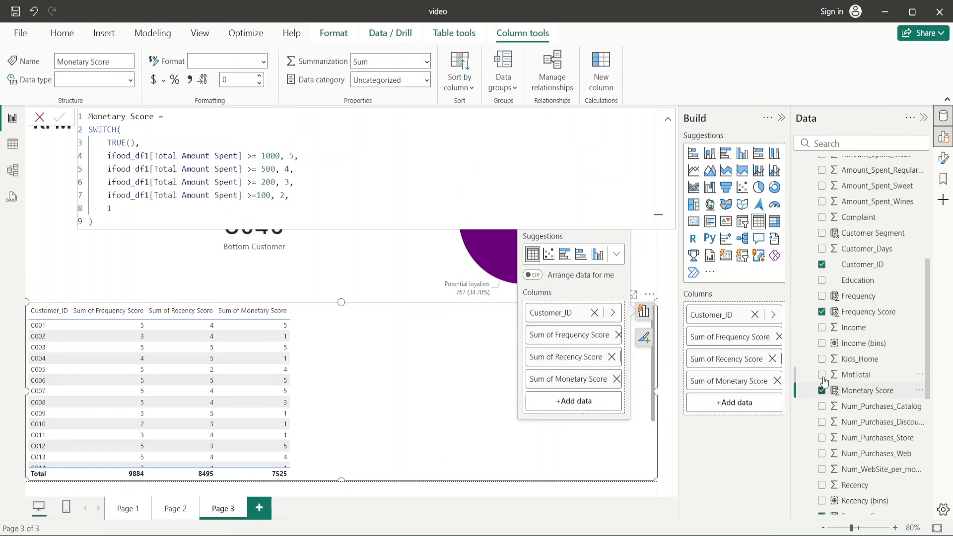
Add RFM Score and Customer Segment as the last columns of the table and deselect it
{"action": "scroll", "coordinate": [838, 362], "scroll_direction": "down", "scroll_amount": 1}
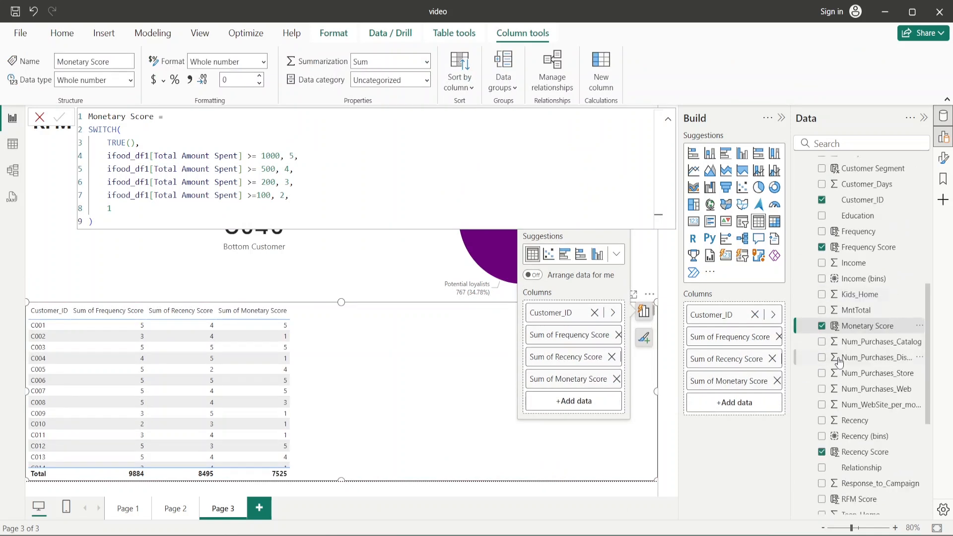
{"action": "scroll", "coordinate": [827, 437], "scroll_direction": "down", "scroll_amount": 1}
{"action": "left_click", "coordinate": [823, 433]}
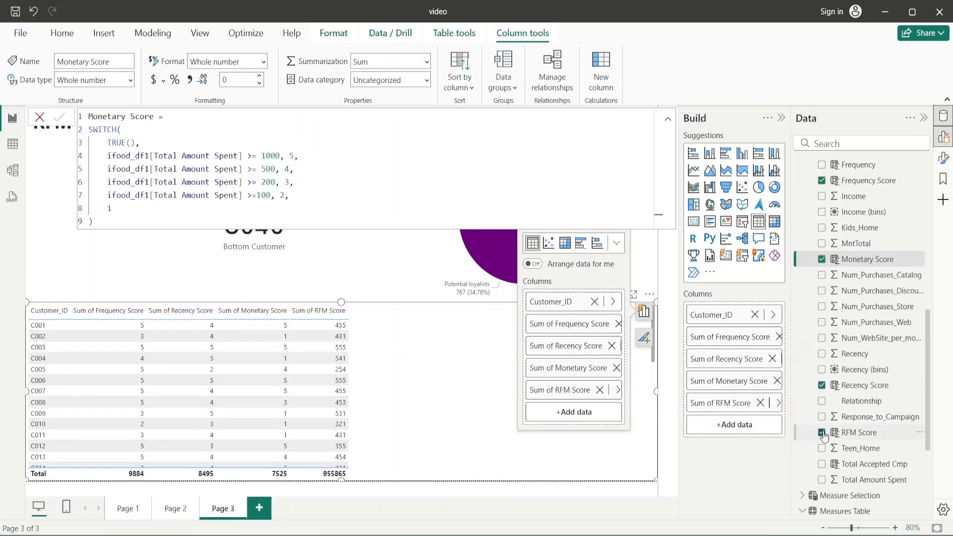
{"action": "scroll", "coordinate": [820, 302], "scroll_direction": "up", "scroll_amount": 1}
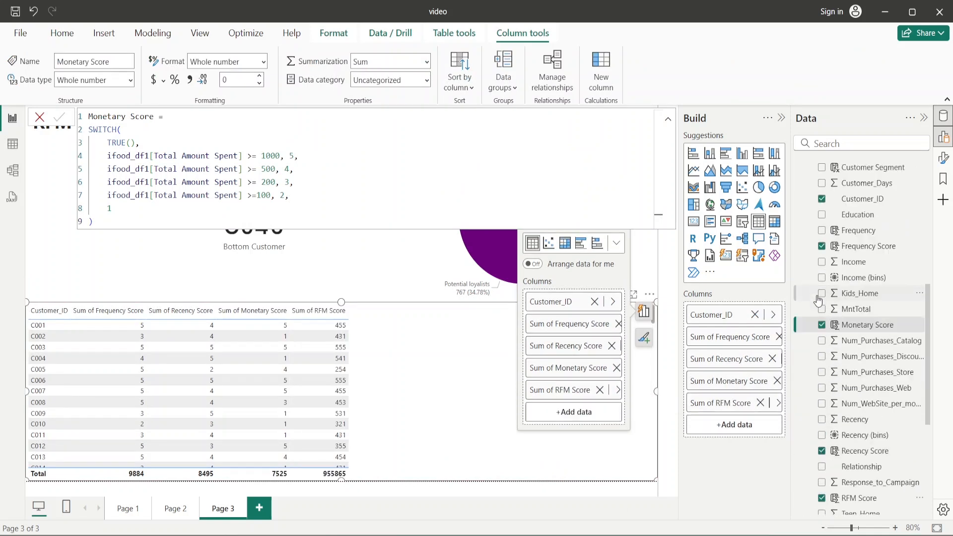
{"action": "scroll", "coordinate": [823, 234], "scroll_direction": "up", "scroll_amount": 1}
{"action": "left_click", "coordinate": [822, 234]}
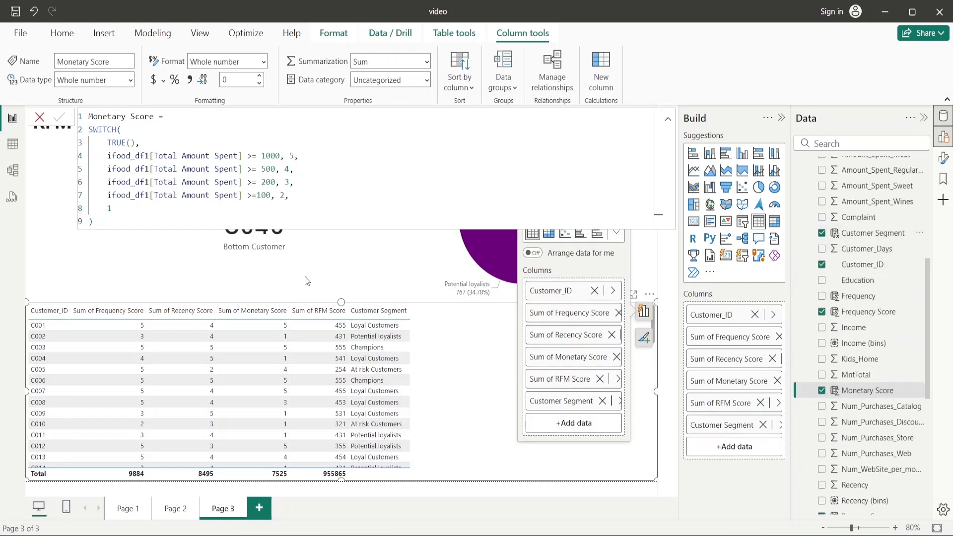
{"action": "left_click", "coordinate": [305, 276]}
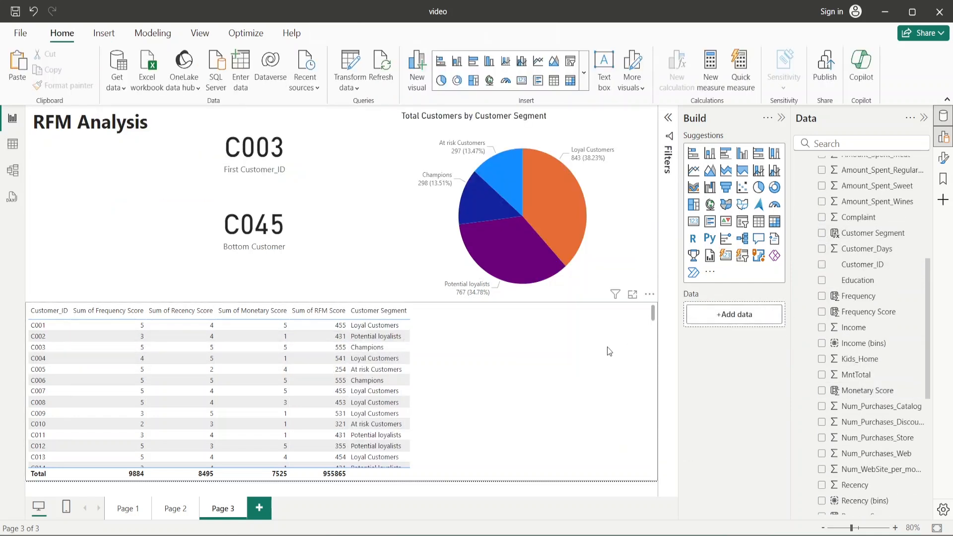
Narrow the RFM score table to about the width of its columns and extend it upward to just below the Bottom Customer card
{"action": "left_click", "coordinate": [653, 370]}
{"action": "left_click_drag", "start_coordinate": [656, 392], "coordinate": [432, 391]}
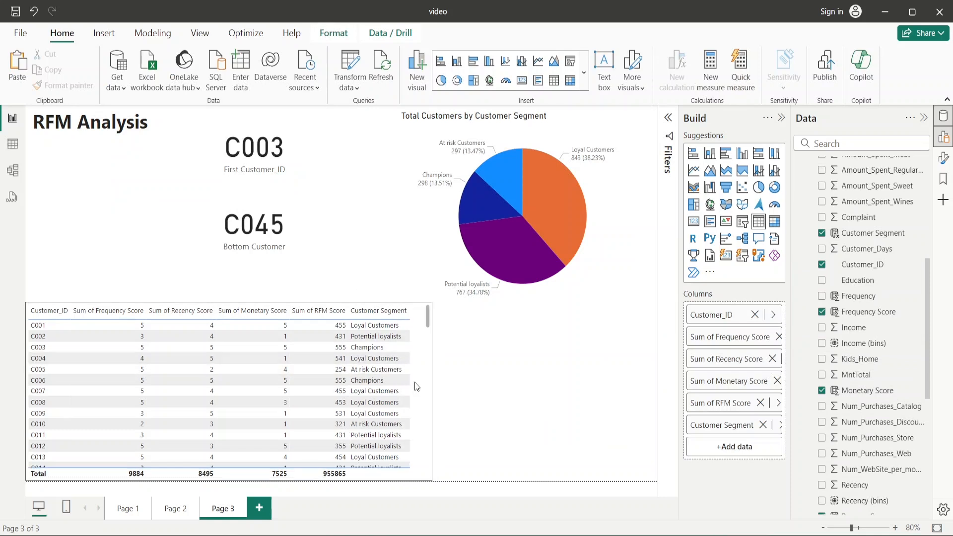
{"action": "left_click_drag", "start_coordinate": [242, 306], "coordinate": [237, 257]}
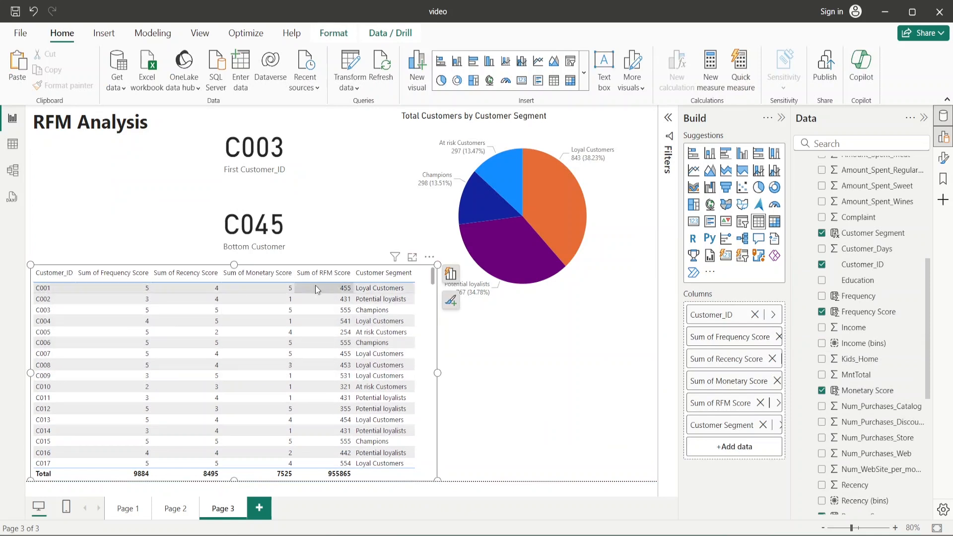
Sort the table by Sum of RFM Score in descending order, look through its rows and deselect it
{"action": "left_click", "coordinate": [347, 278]}
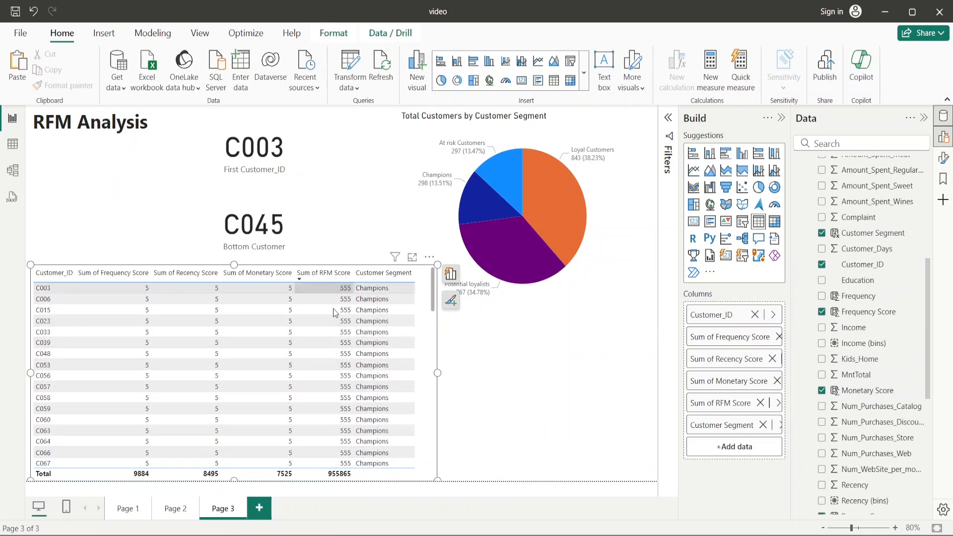
{"action": "scroll", "coordinate": [347, 324], "scroll_direction": "down", "scroll_amount": 5}
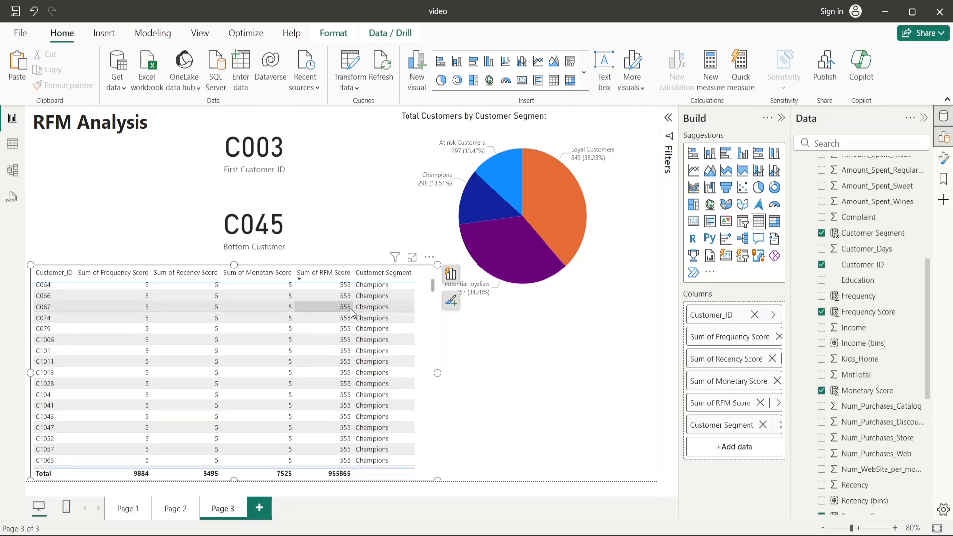
{"action": "scroll", "coordinate": [351, 327], "scroll_direction": "down", "scroll_amount": 10}
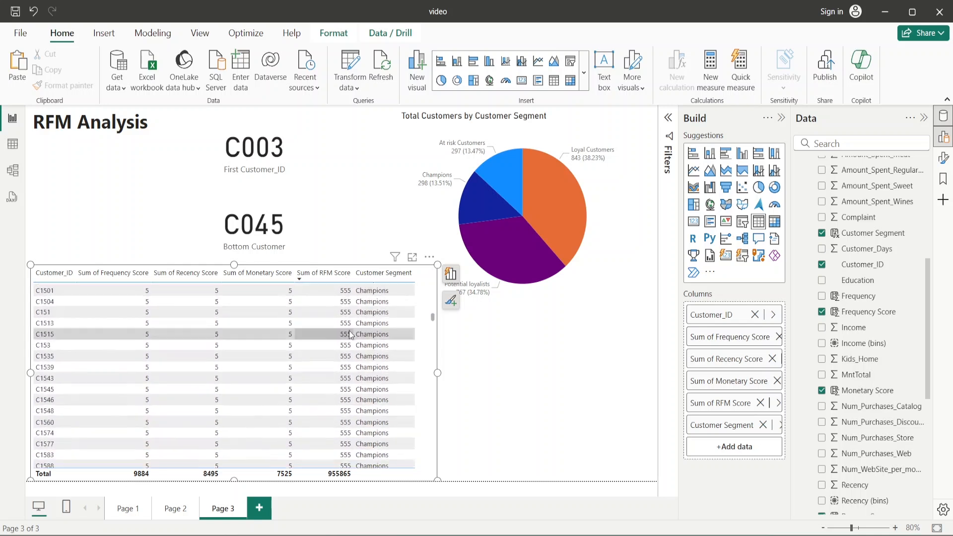
{"action": "scroll", "coordinate": [362, 349], "scroll_direction": "down", "scroll_amount": 5}
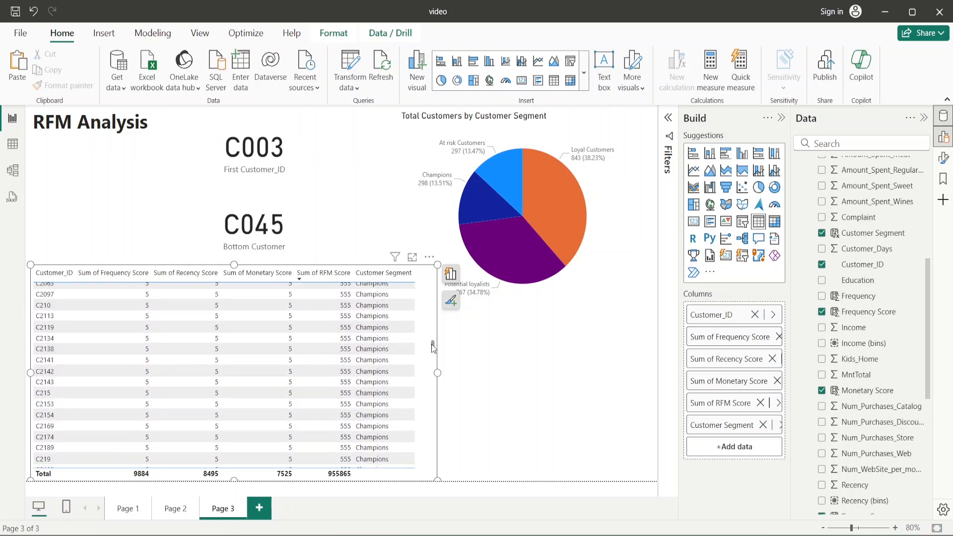
{"action": "left_click_drag", "start_coordinate": [433, 348], "coordinate": [431, 534]}
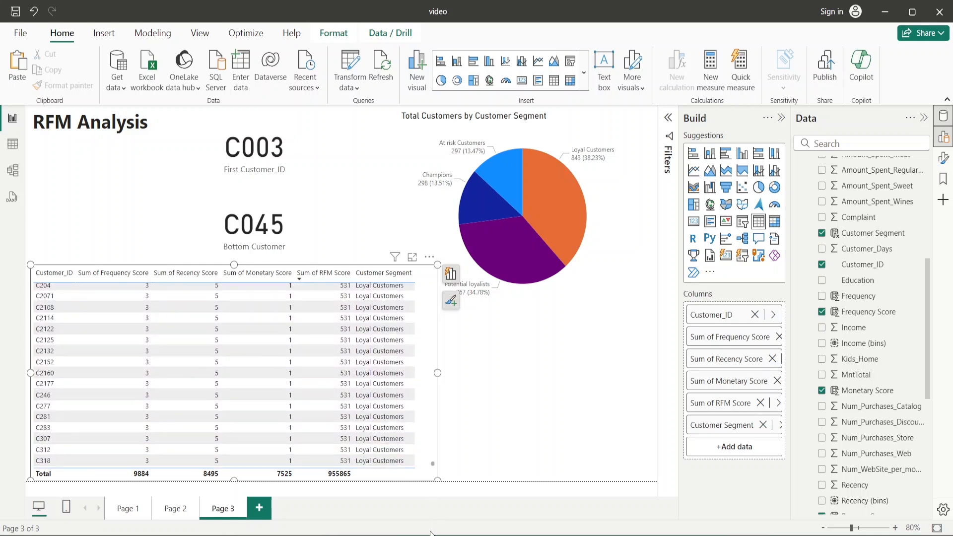
{"action": "left_click", "coordinate": [545, 435]}
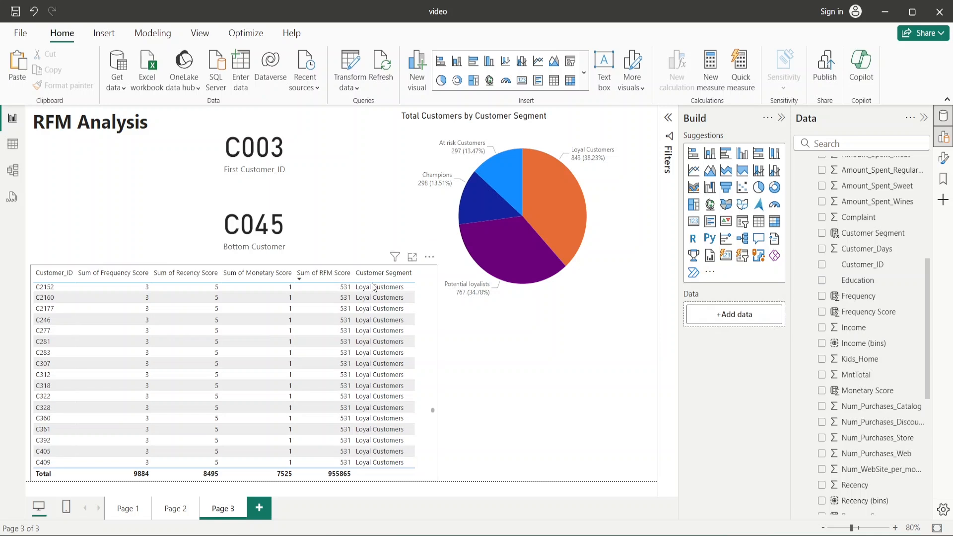
Add a slicer on the Education field of ifood_df1 to Page 1, below the Measure Selection slicer
{"action": "left_click", "coordinate": [128, 508]}
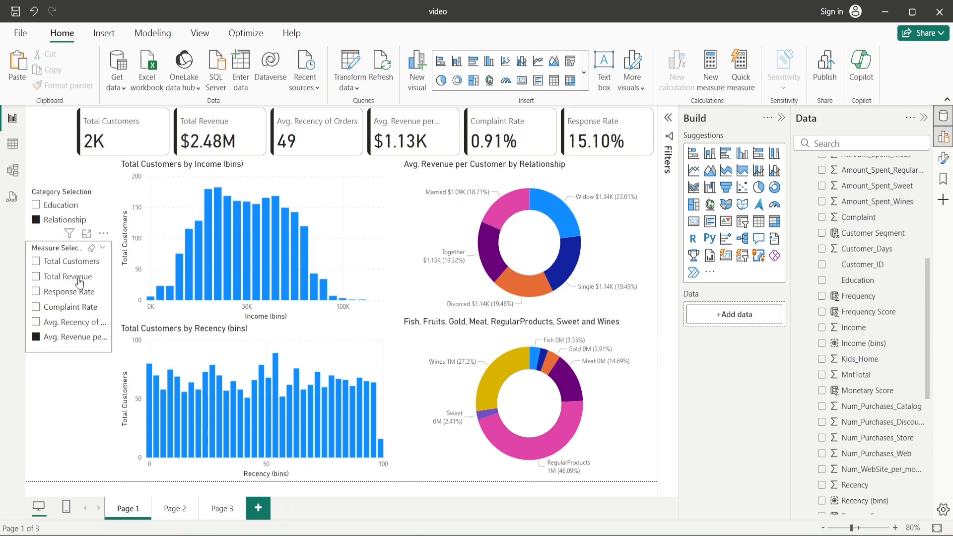
{"action": "scroll", "coordinate": [857, 272], "scroll_direction": "up", "scroll_amount": 5}
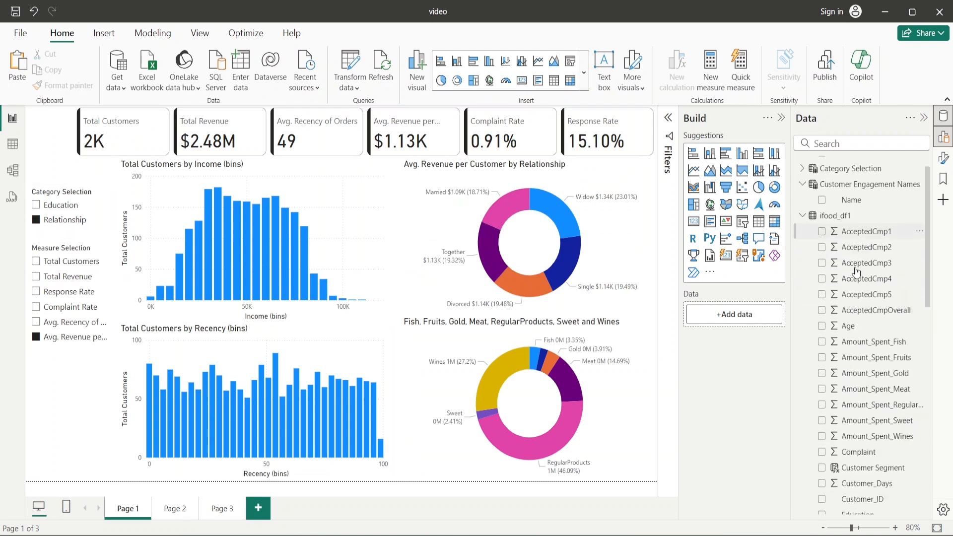
{"action": "scroll", "coordinate": [857, 272], "scroll_direction": "down", "scroll_amount": 5}
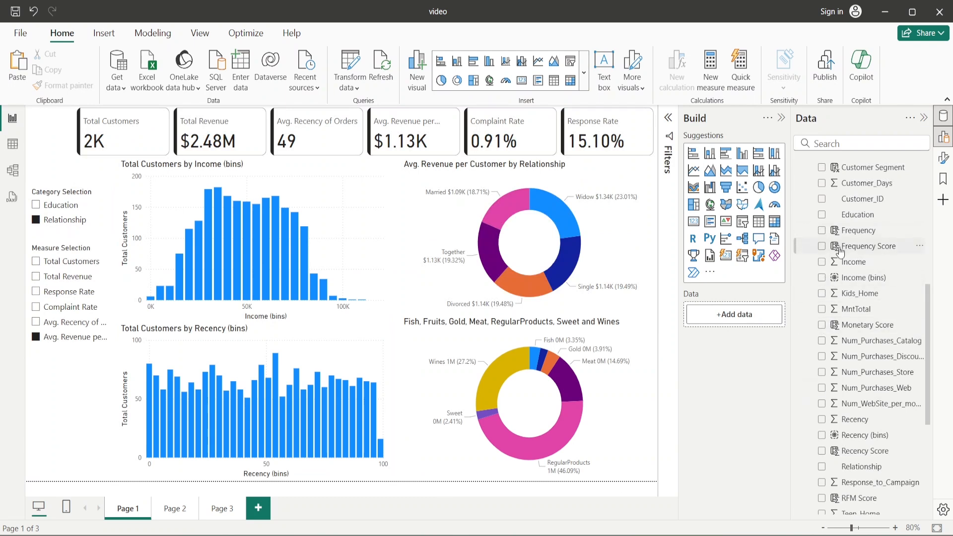
{"action": "left_click", "coordinate": [822, 214]}
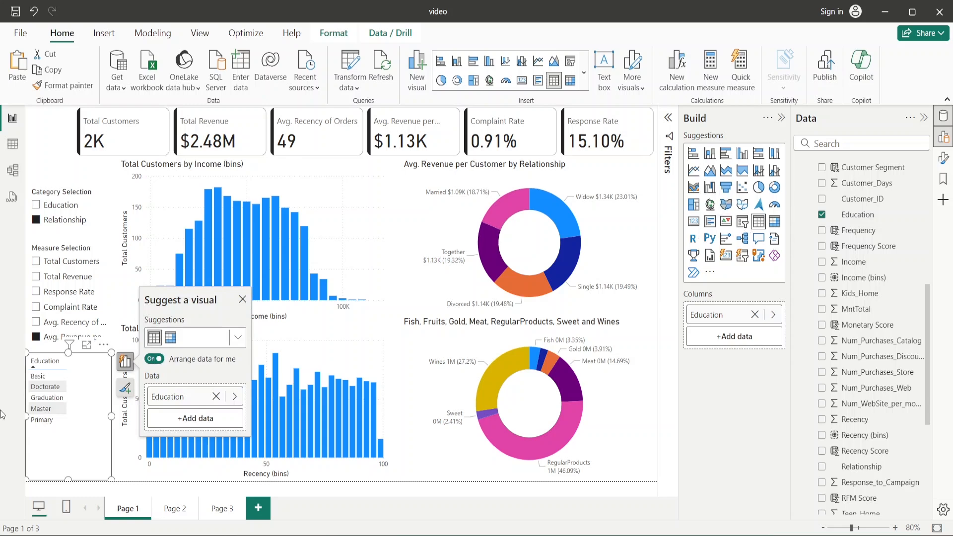
Test the Education slicer on Page 1 with Basic, Doctorate, Graduation, Master and Primary, ending with Doctorate selected
{"action": "left_click", "coordinate": [36, 375]}
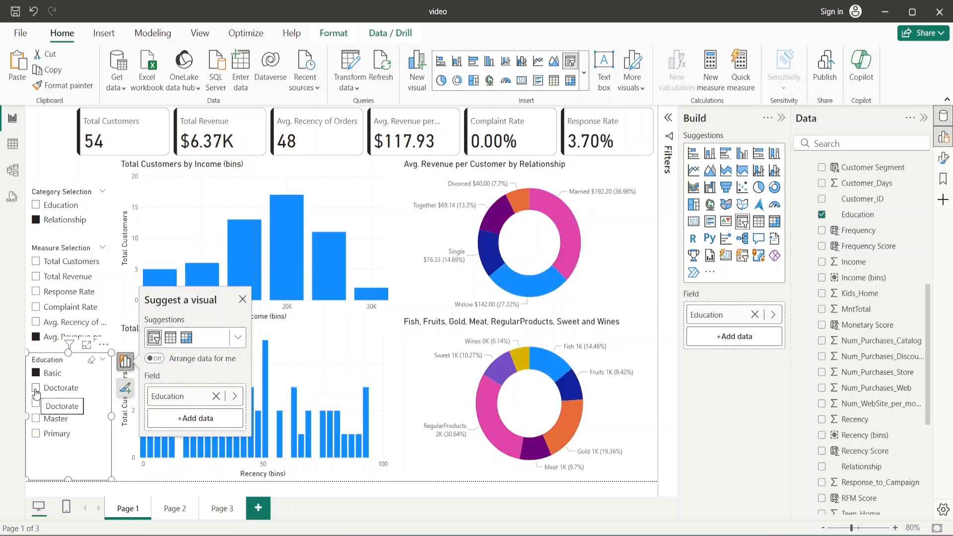
{"action": "left_click", "coordinate": [36, 388]}
{"action": "left_click", "coordinate": [36, 403]}
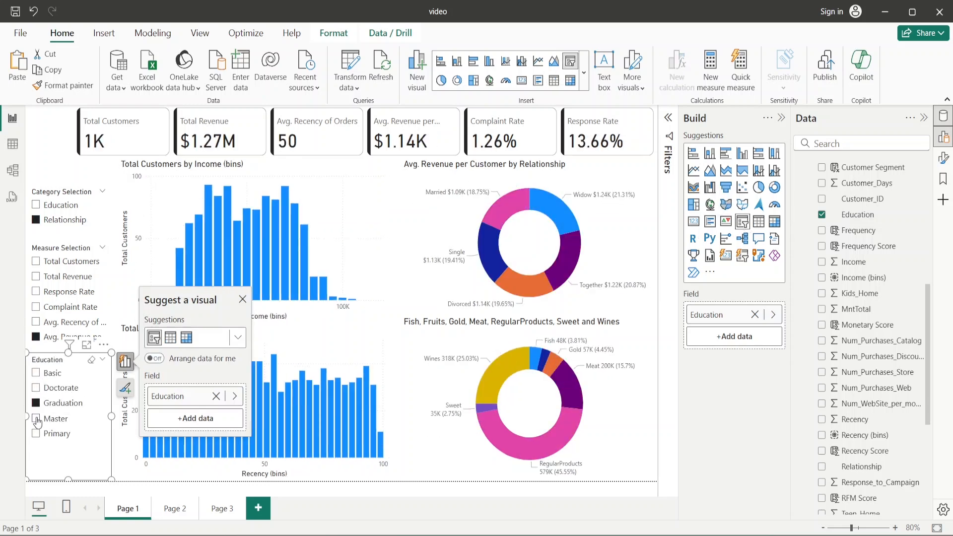
{"action": "left_click", "coordinate": [37, 420]}
{"action": "left_click", "coordinate": [36, 433]}
{"action": "left_click", "coordinate": [92, 390]}
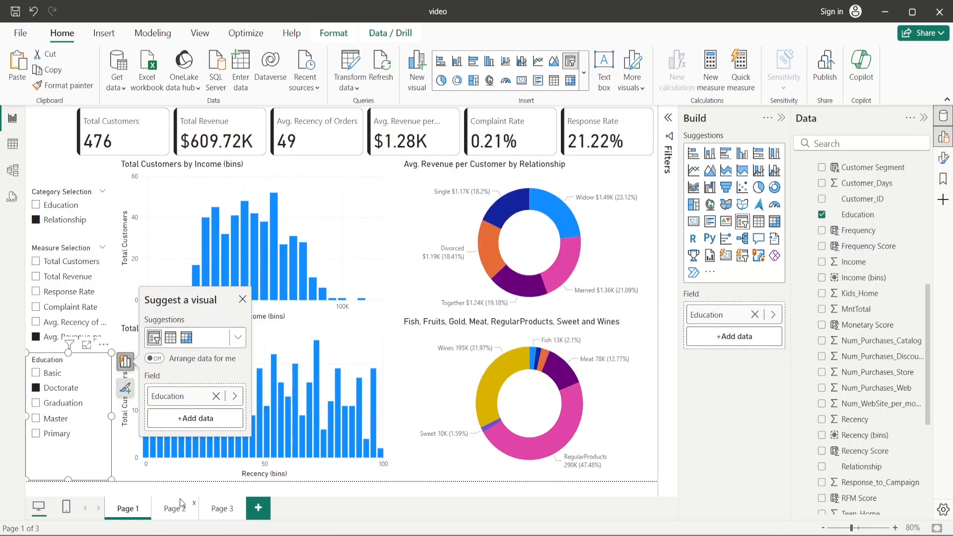
Paste a copy of the Education slicer onto Page 2 and keep it in sync with the original
{"action": "left_click", "coordinate": [178, 507]}
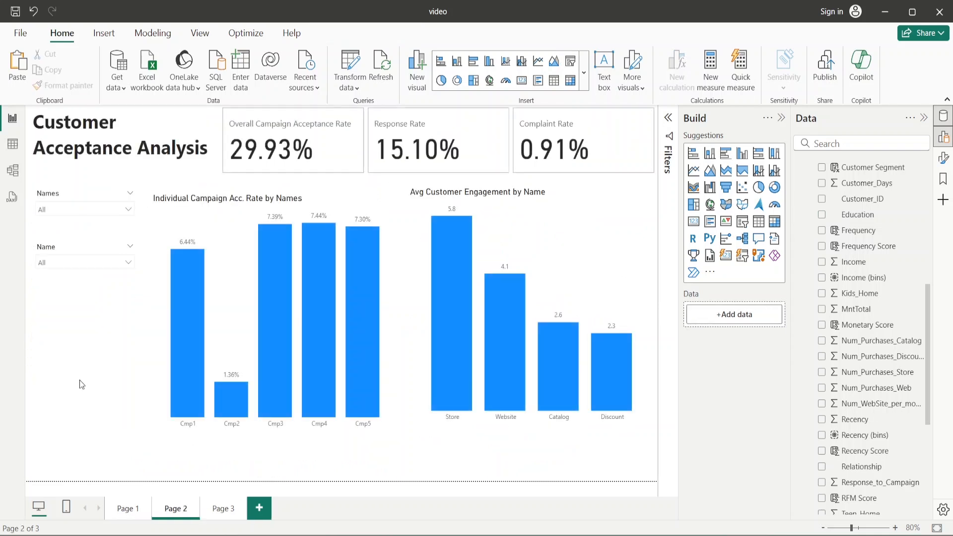
{"action": "key", "text": "ctrl+v"}
{"action": "left_click", "coordinate": [515, 300]}
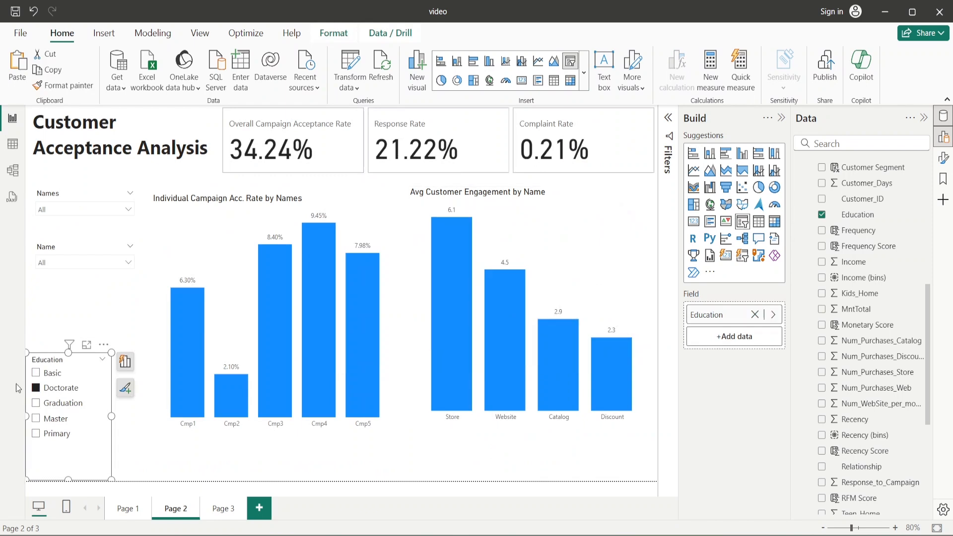
Paste a synced copy of the Education slicer onto Page 3 and place it below the pie chart near the page's edge
{"action": "left_click", "coordinate": [214, 507]}
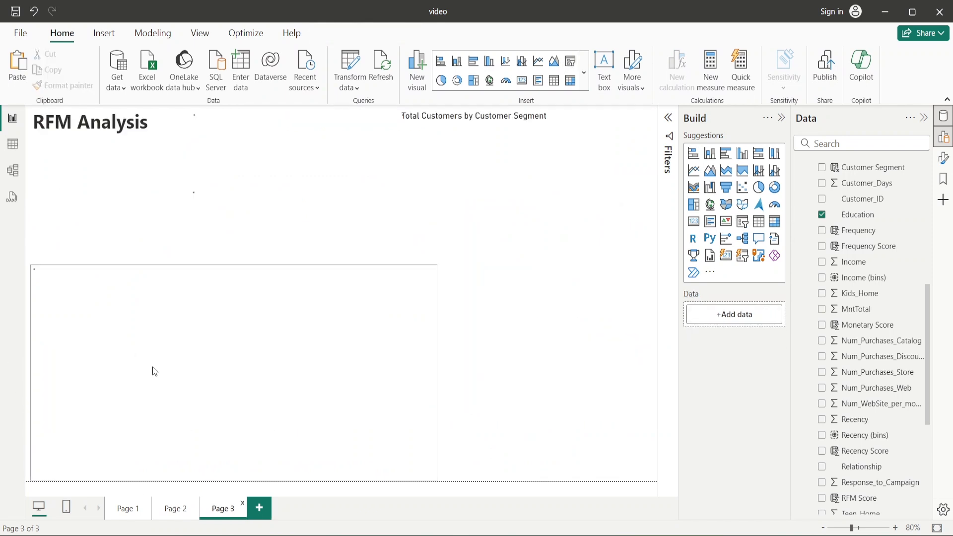
{"action": "key", "text": "ctrl+v"}
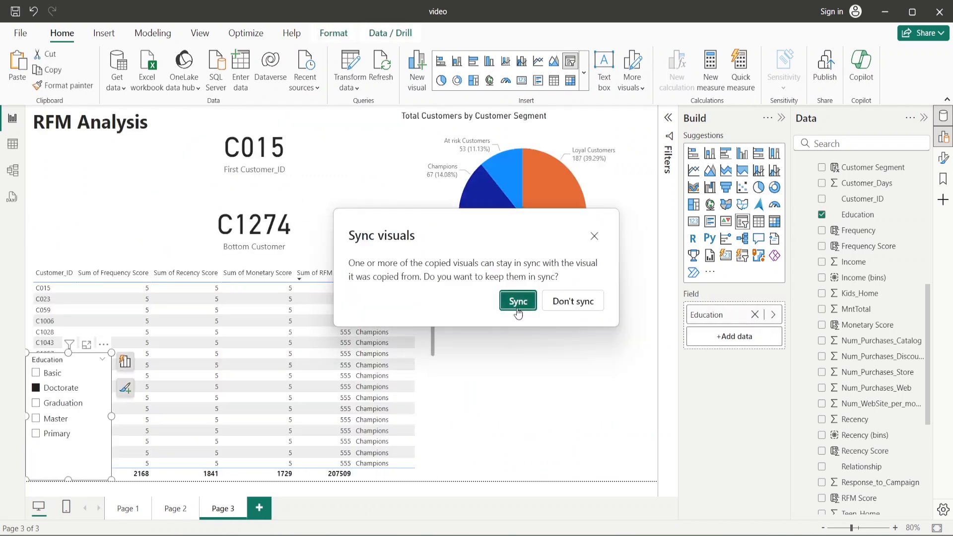
{"action": "left_click", "coordinate": [518, 301]}
{"action": "left_click_drag", "start_coordinate": [79, 373], "coordinate": [549, 374]}
{"action": "left_click_drag", "start_coordinate": [541, 416], "coordinate": [616, 396]}
Filter Page 3 by Basic, Doctorate, Graduation, Master and Primary in turn to check how the RFM visuals respond
{"action": "left_click", "coordinate": [583, 359]}
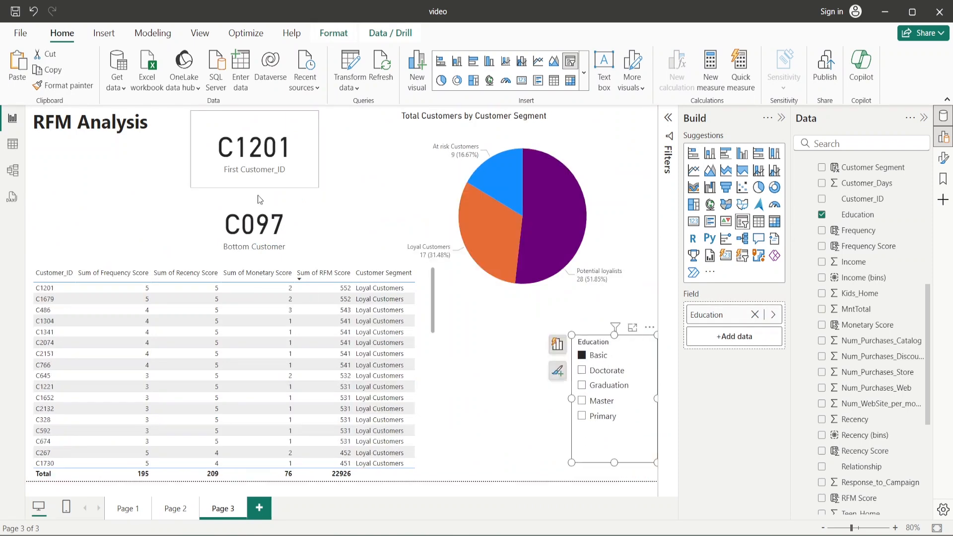
{"action": "left_click", "coordinate": [584, 371]}
{"action": "left_click", "coordinate": [582, 386]}
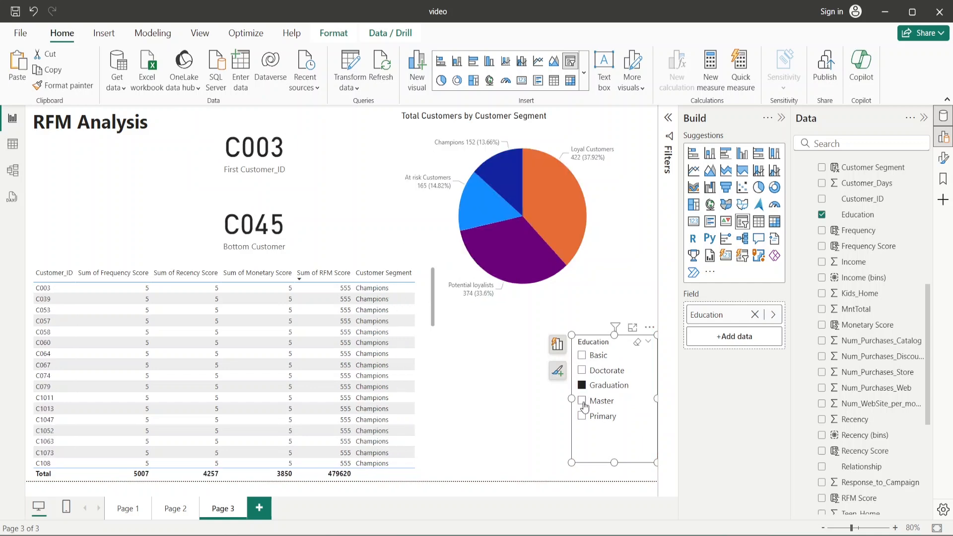
{"action": "left_click", "coordinate": [583, 402]}
{"action": "left_click", "coordinate": [582, 416]}
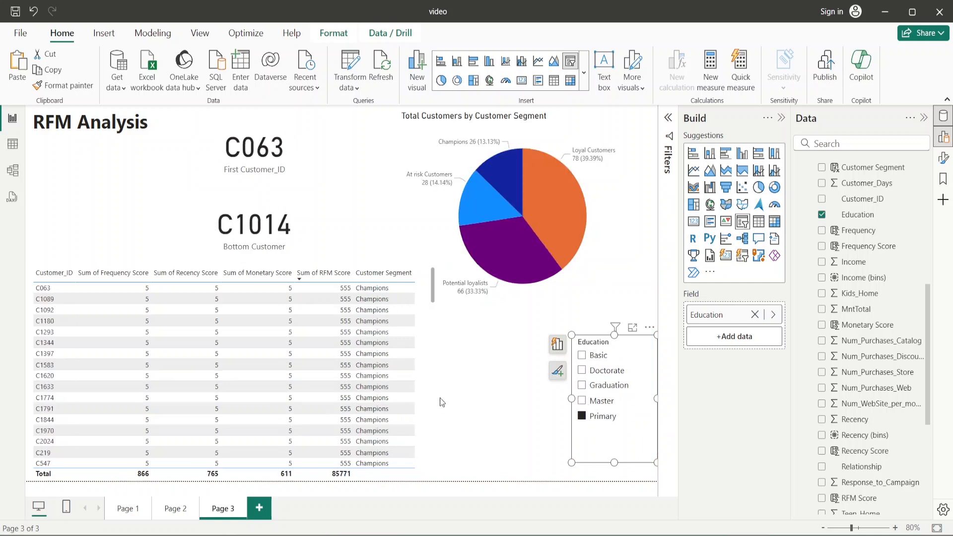
{"action": "scroll", "coordinate": [851, 358], "scroll_direction": "up", "scroll_amount": 3}
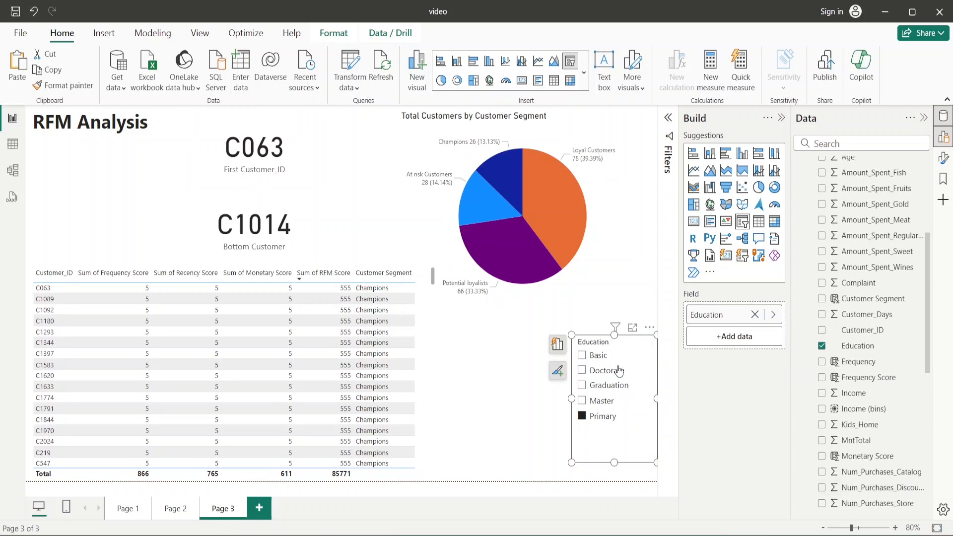
{"action": "scroll", "coordinate": [874, 396], "scroll_direction": "up", "scroll_amount": 5}
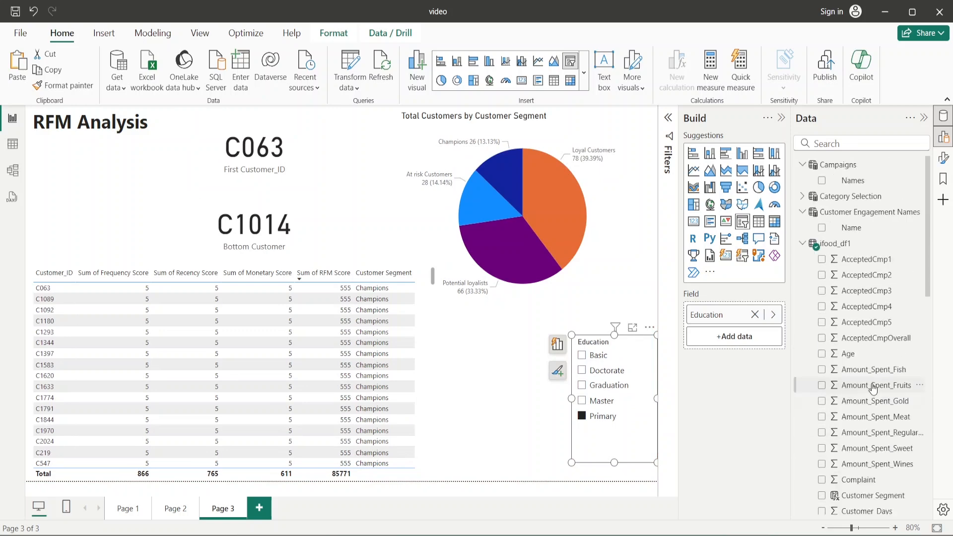
{"action": "scroll", "coordinate": [872, 385], "scroll_direction": "down", "scroll_amount": 4}
{"action": "scroll", "coordinate": [871, 377], "scroll_direction": "down", "scroll_amount": 1}
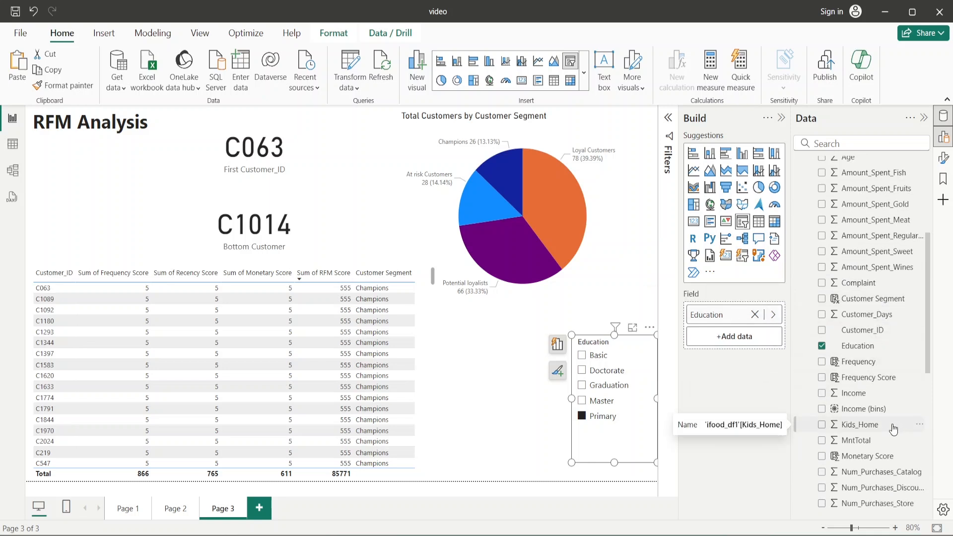
{"action": "scroll", "coordinate": [894, 426], "scroll_direction": "down", "scroll_amount": 5}
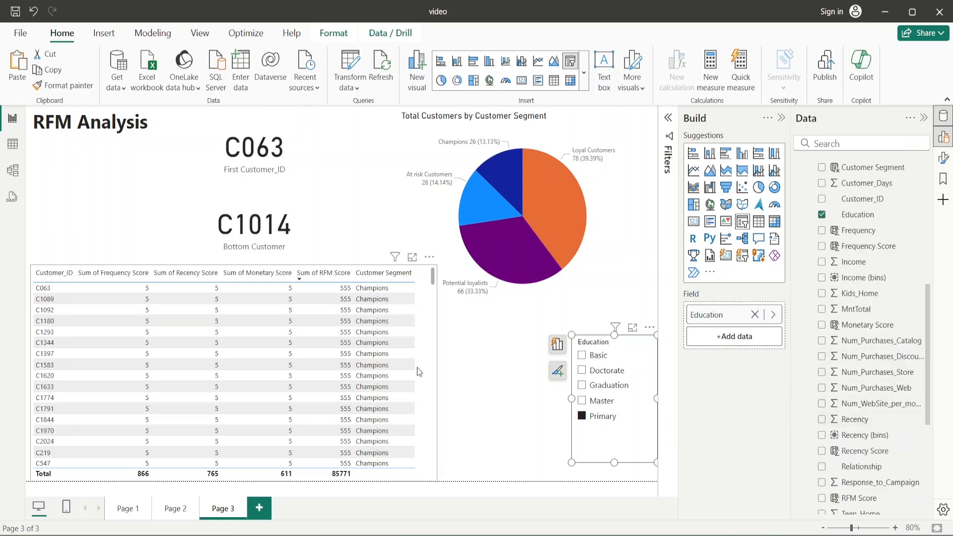
Open the recent Marketing Analysis report
{"action": "left_click", "coordinate": [19, 35]}
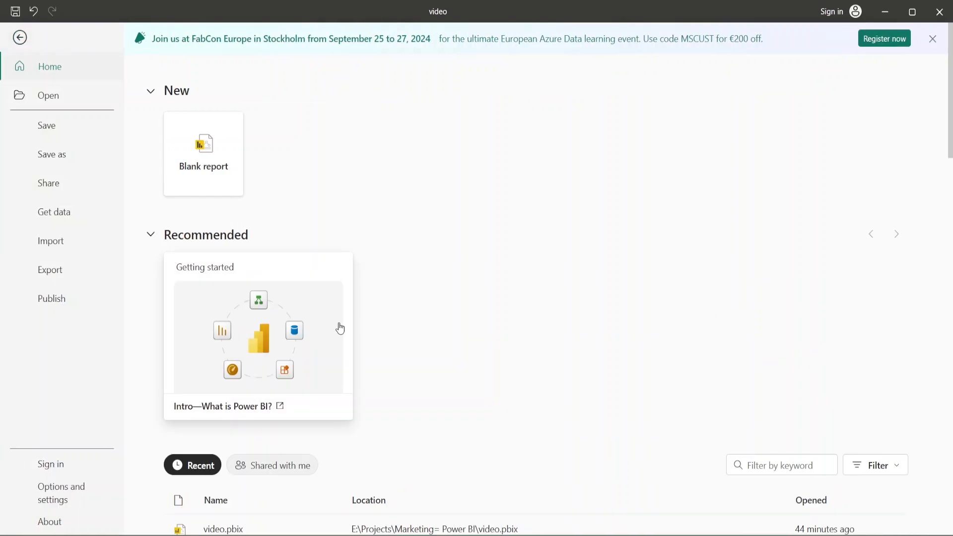
{"action": "scroll", "coordinate": [392, 373], "scroll_direction": "down", "scroll_amount": 5}
{"action": "left_click", "coordinate": [239, 293]}
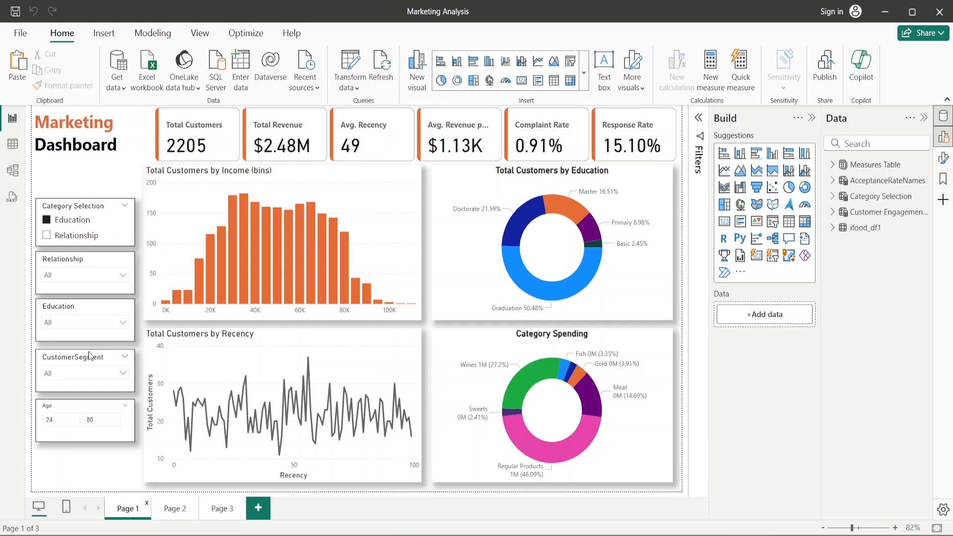
Review the Age slicer on Page 1 of the Marketing Analysis report, followed by the layouts of Page 2 and Page 3
{"action": "left_click", "coordinate": [87, 418]}
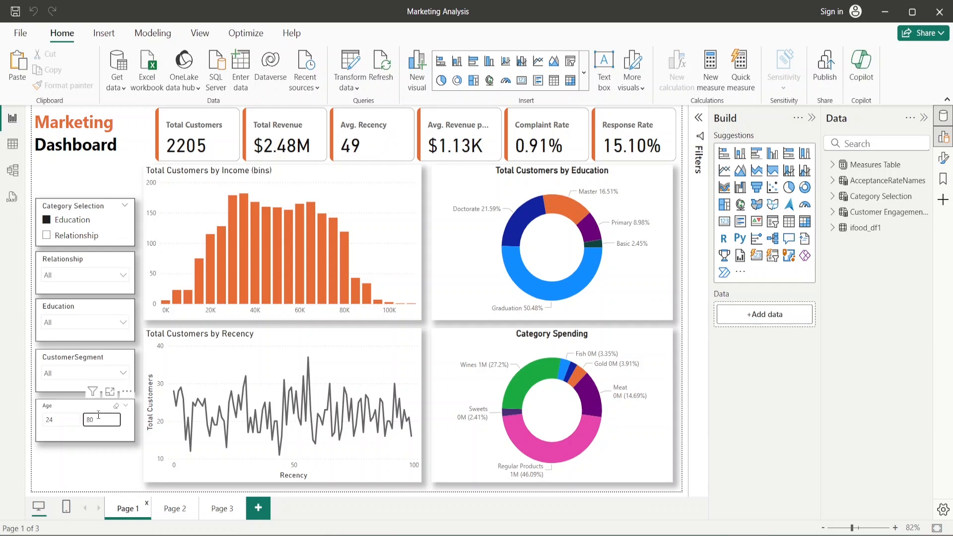
{"action": "left_click", "coordinate": [176, 508]}
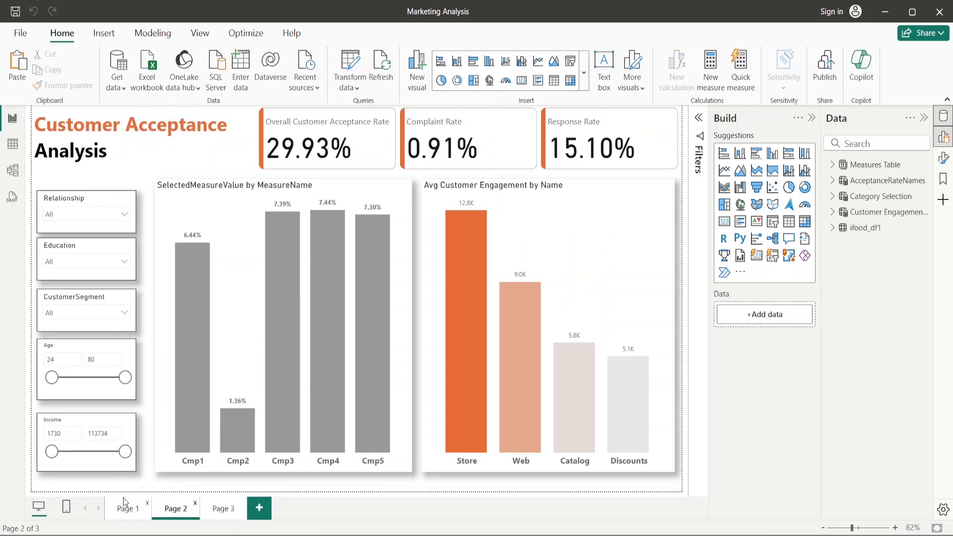
{"action": "left_click", "coordinate": [223, 508]}
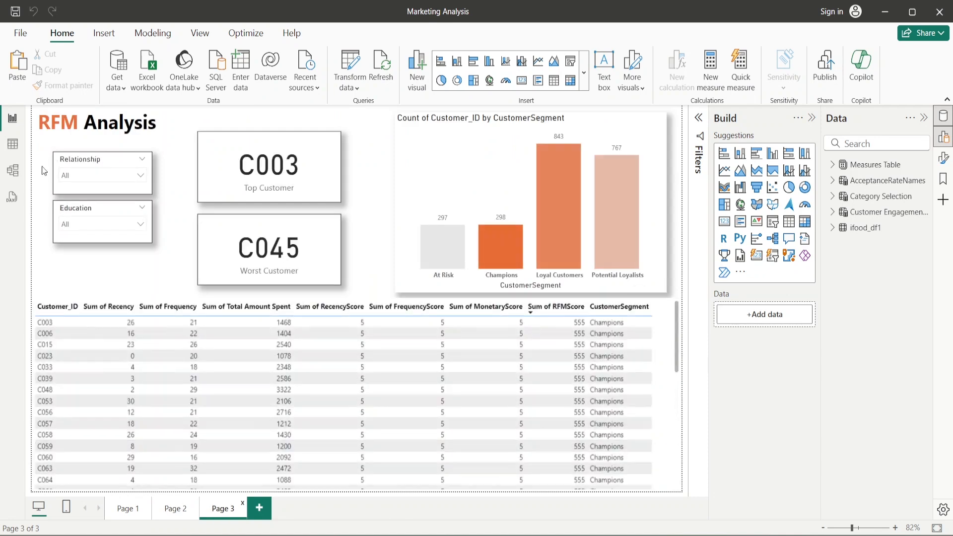